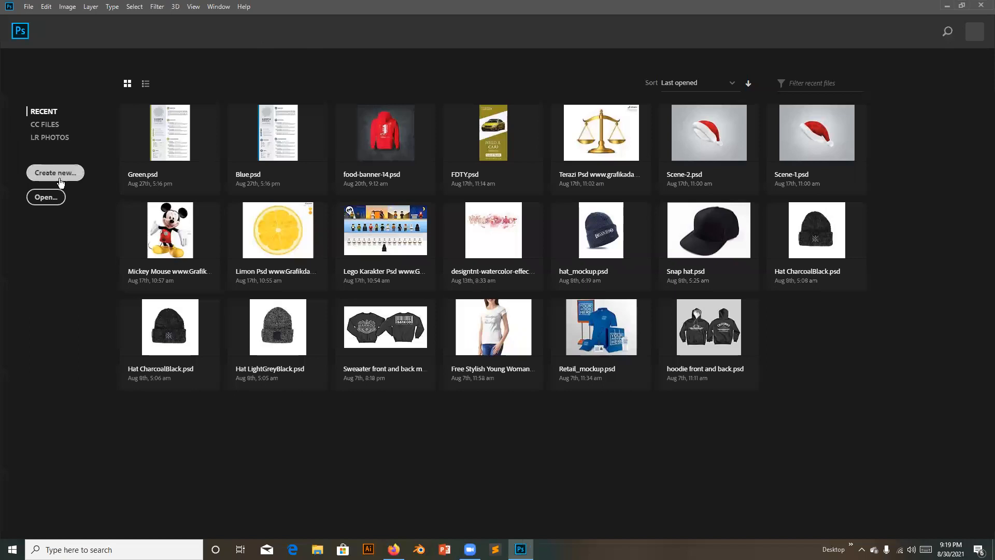
Step: Create a new white 3000 × 3000 pixel document at 300 pixels/inch in 8-bit RGB Color
click(57, 173)
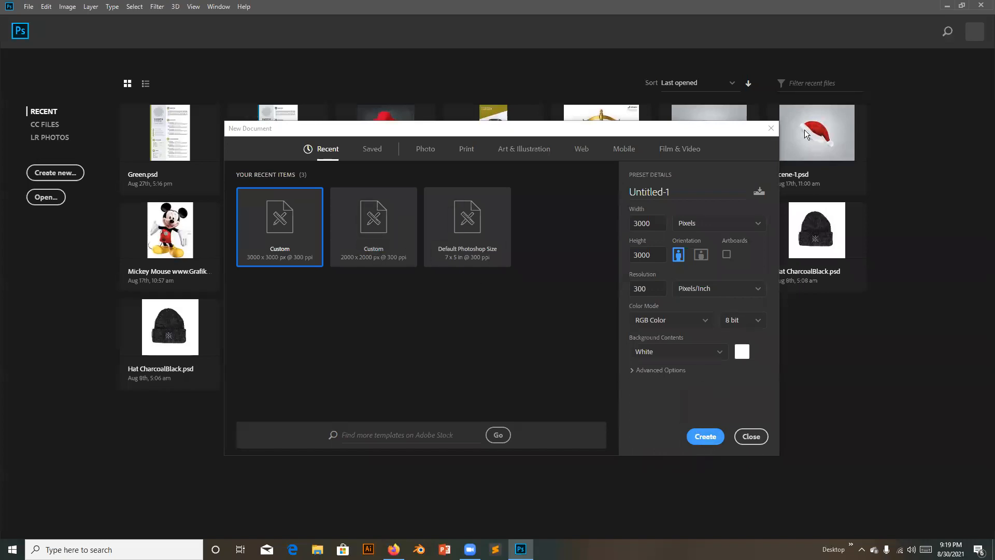
click(706, 437)
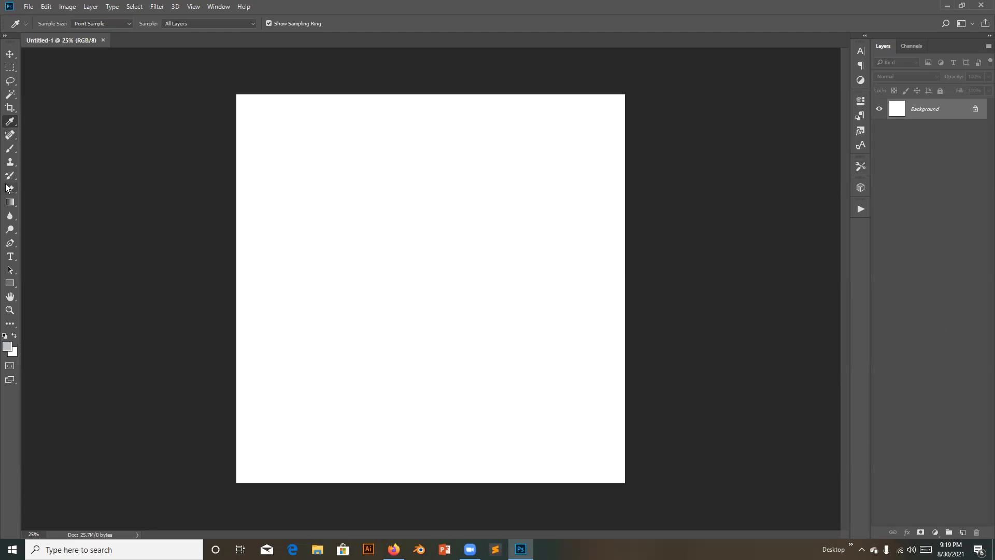
Step: Expand the toolbox to two columns and show the rulers around the canvas
click(5, 37)
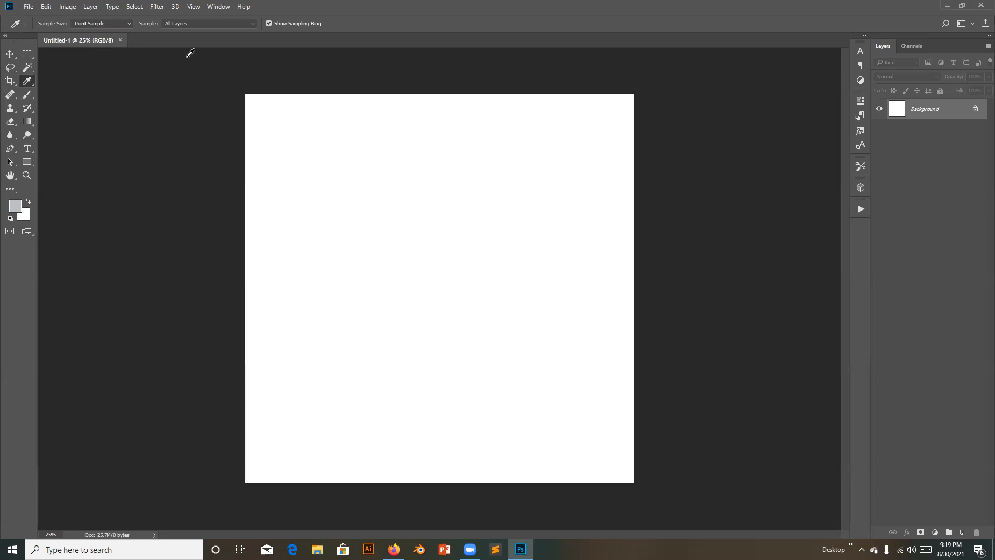
key(ctrl+r)
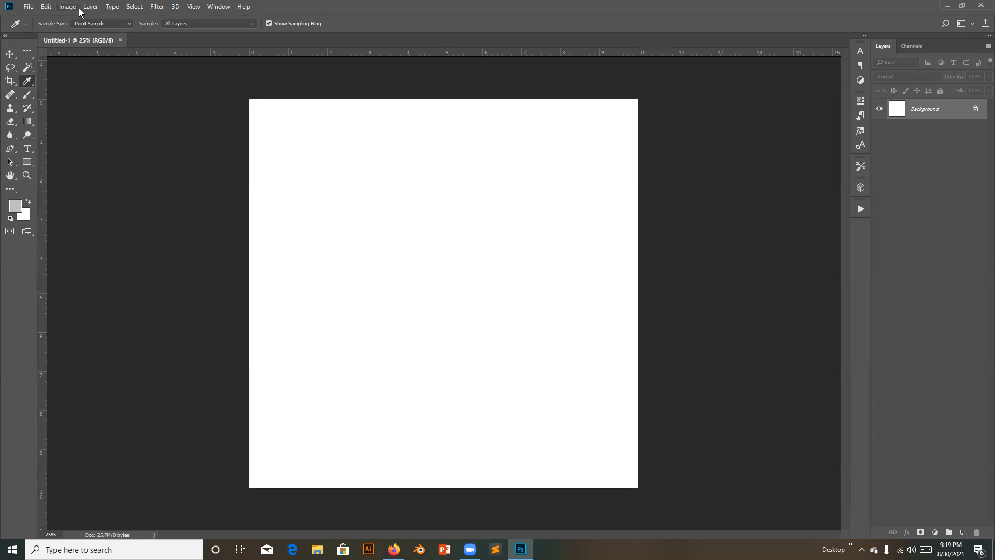
Step: Begin saving the document under a new name and create and open a destination folder named class 3 on the Desktop
key(ctrl+shift+s)
text(d)
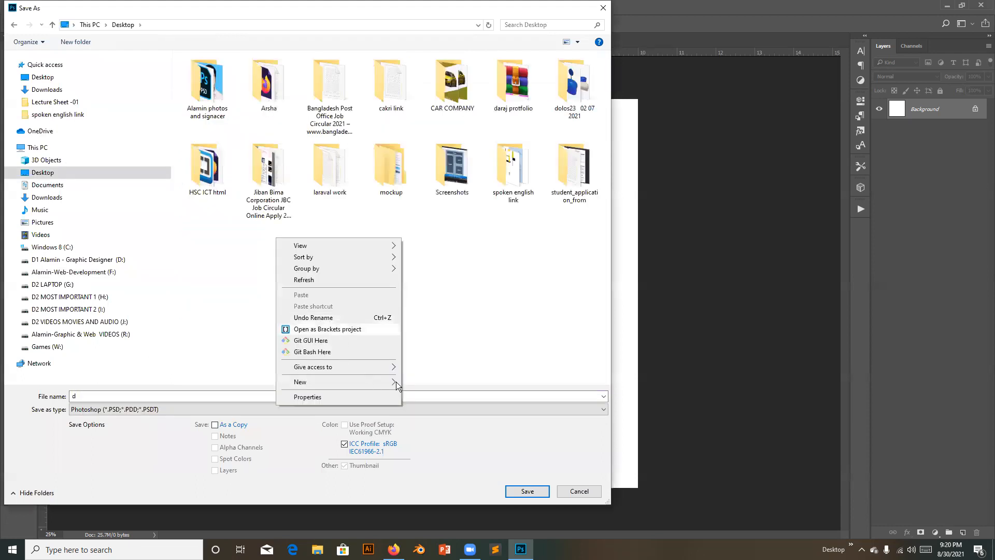
mouse_move(362, 382)
click(425, 383)
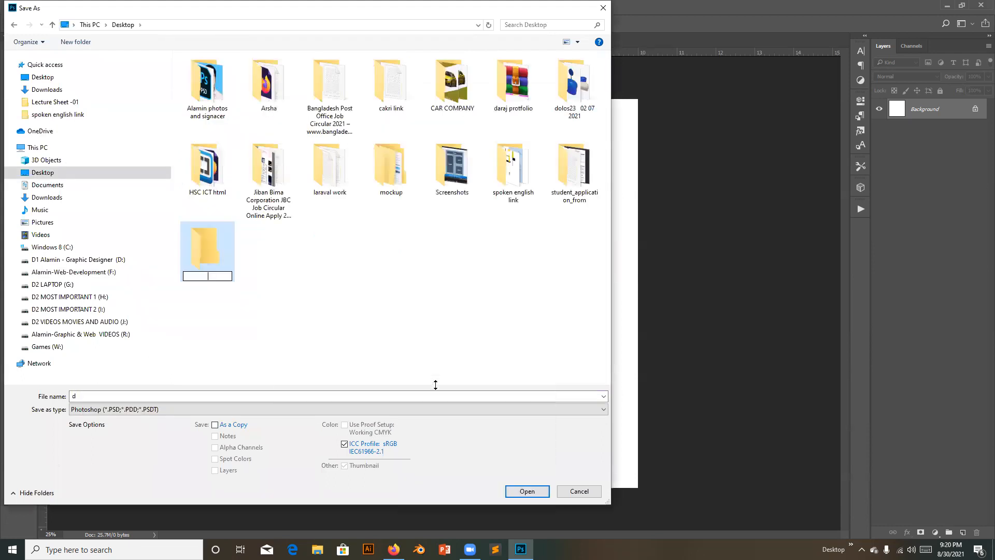
text(class 4)
key(BackSpace)
text(3)
key(Return)
key(Return)
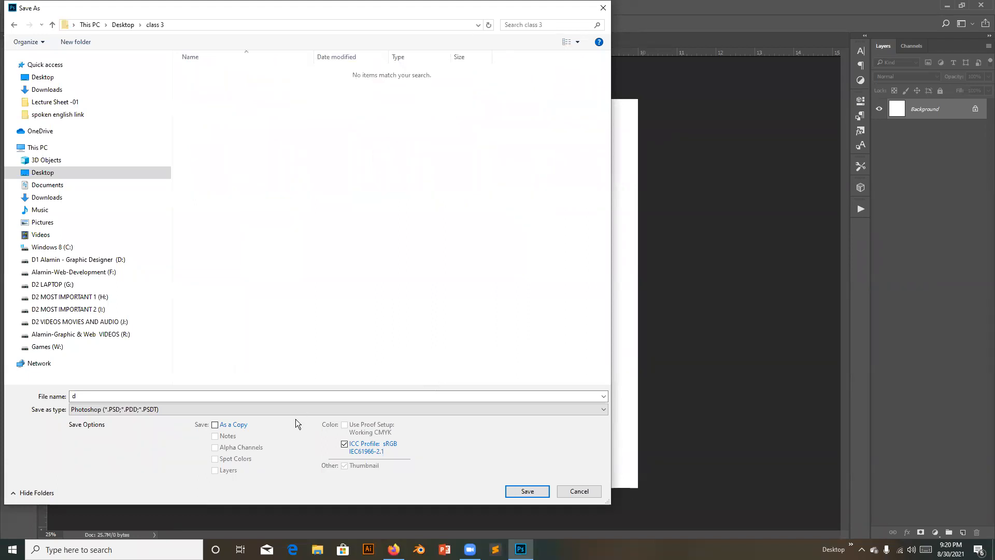
Step: Save the document as class 3 work in Photoshop format inside the class 3 folder
drag(91, 396, 5, 379)
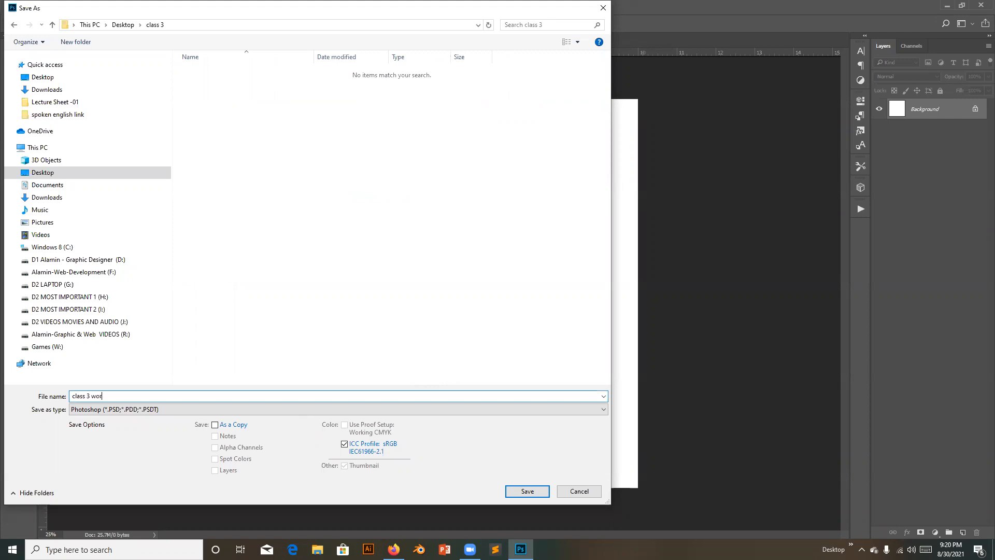
text(class 3 work)
key(Return)
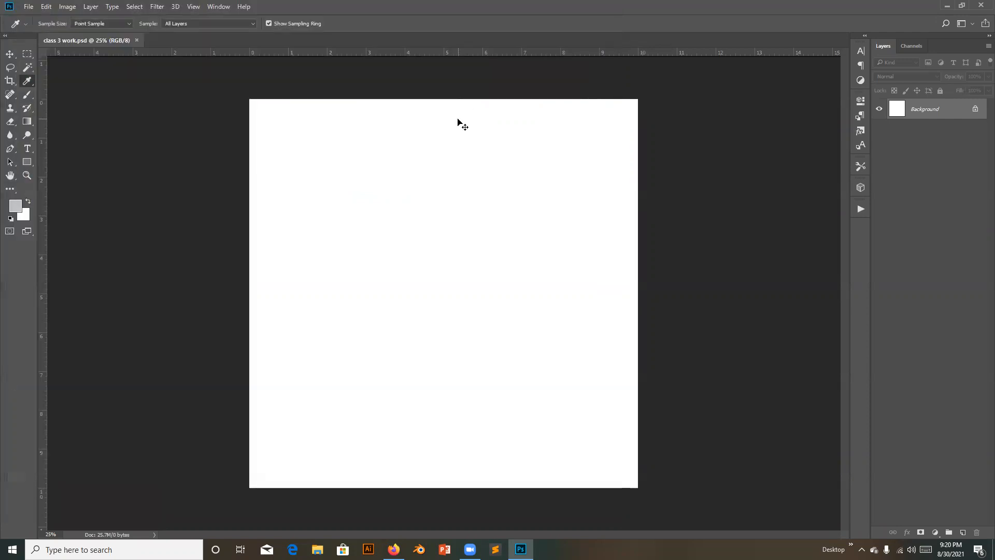
Step: Look through the tool variants grouped with the Eyedropper and Crop tools, finishing with the Move tool active
key(ctrl+plus)
key(space)
drag(329, 158, 255, 169)
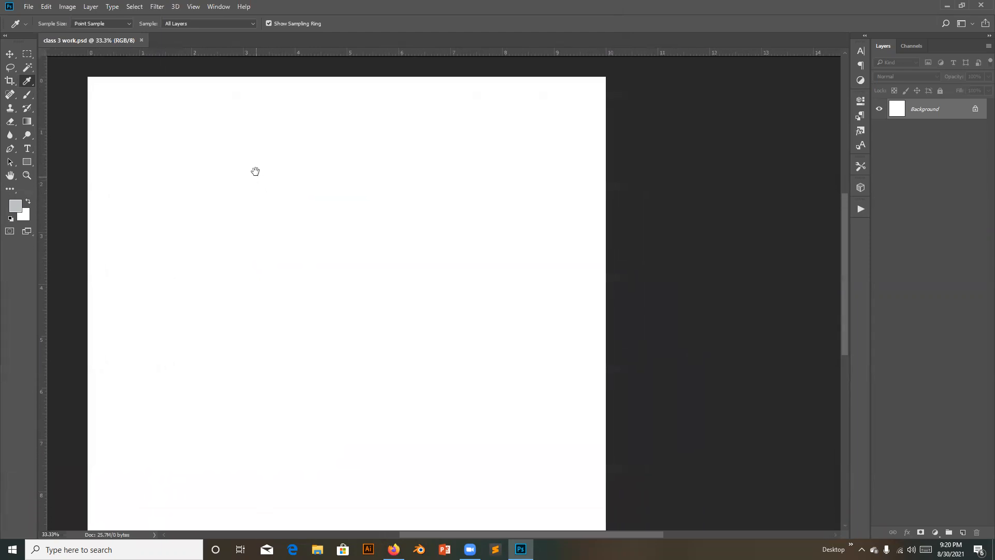
click(8, 55)
click(33, 55)
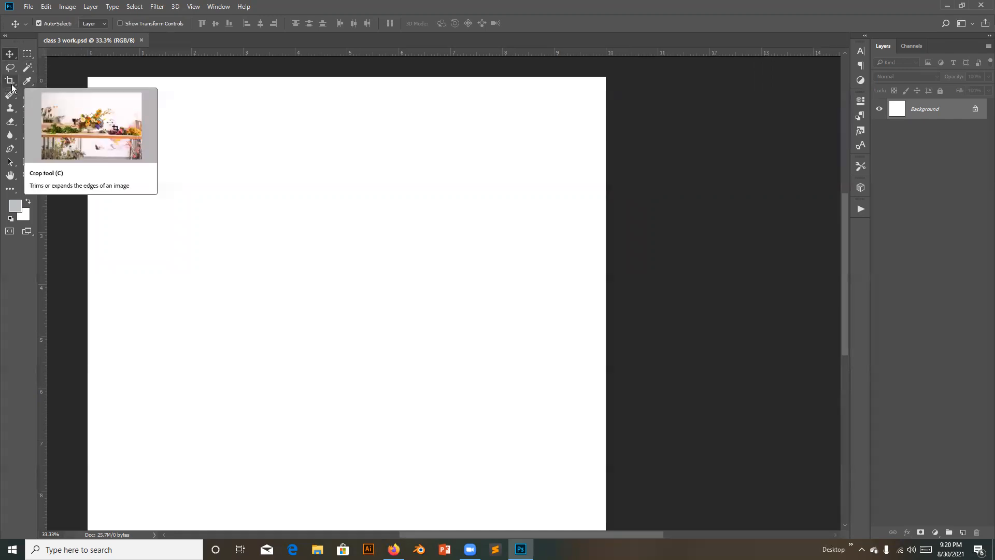
click(29, 81)
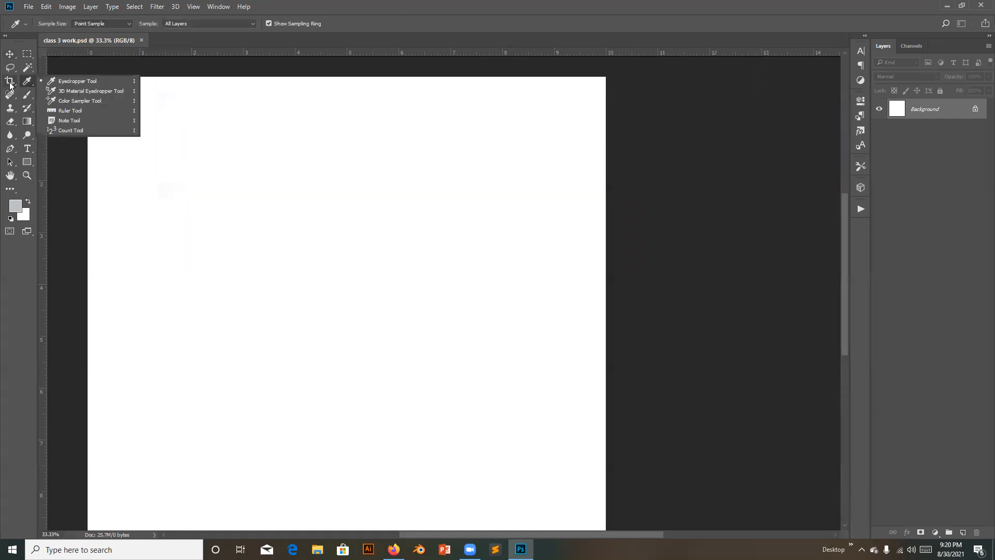
click(10, 83)
right_click(9, 83)
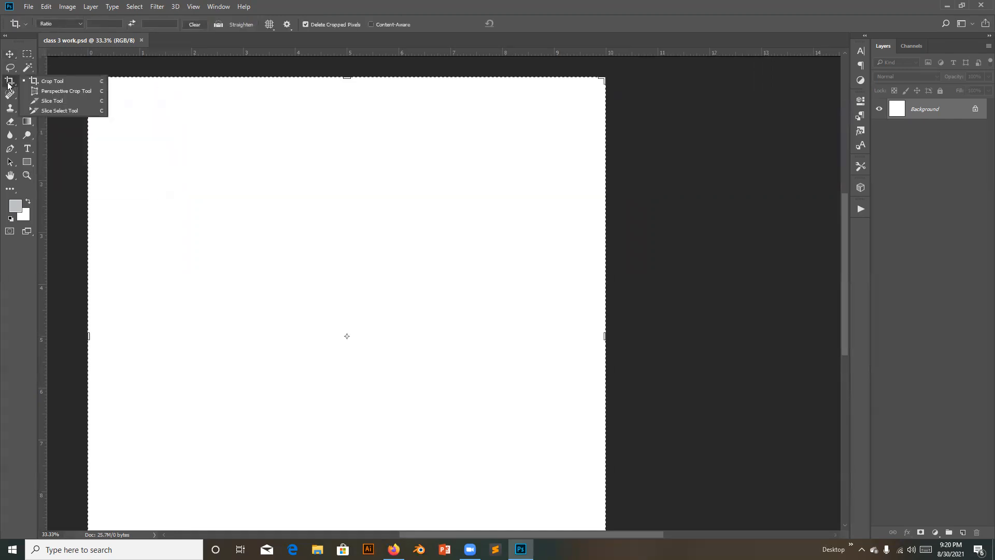
click(38, 81)
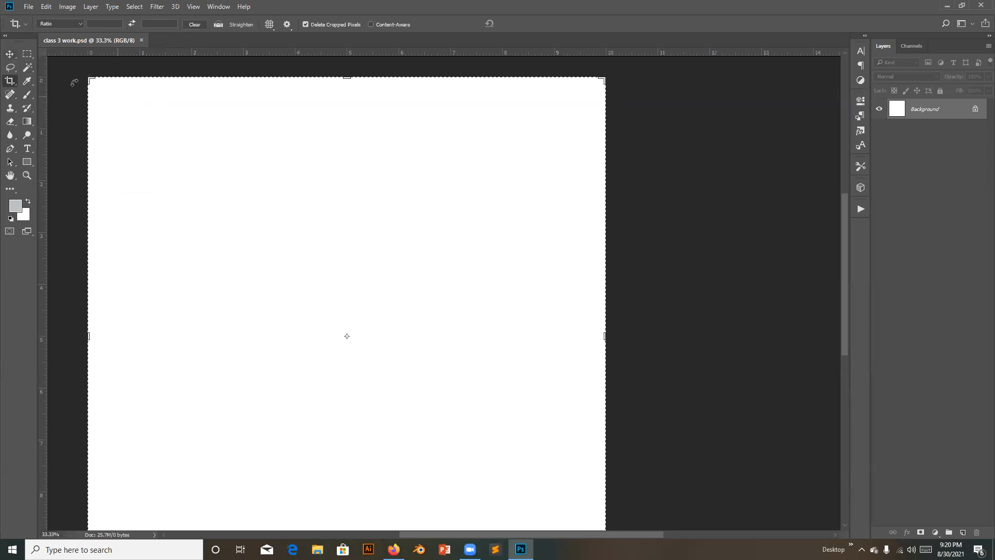
click(9, 54)
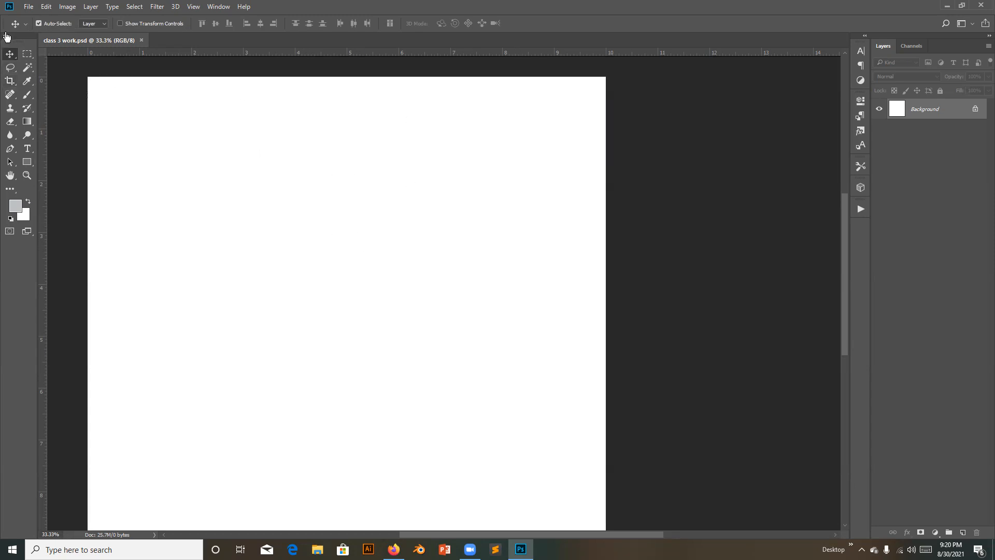
Step: Open the company logo PNG from the Desktop as a separate document
click(29, 7)
click(49, 28)
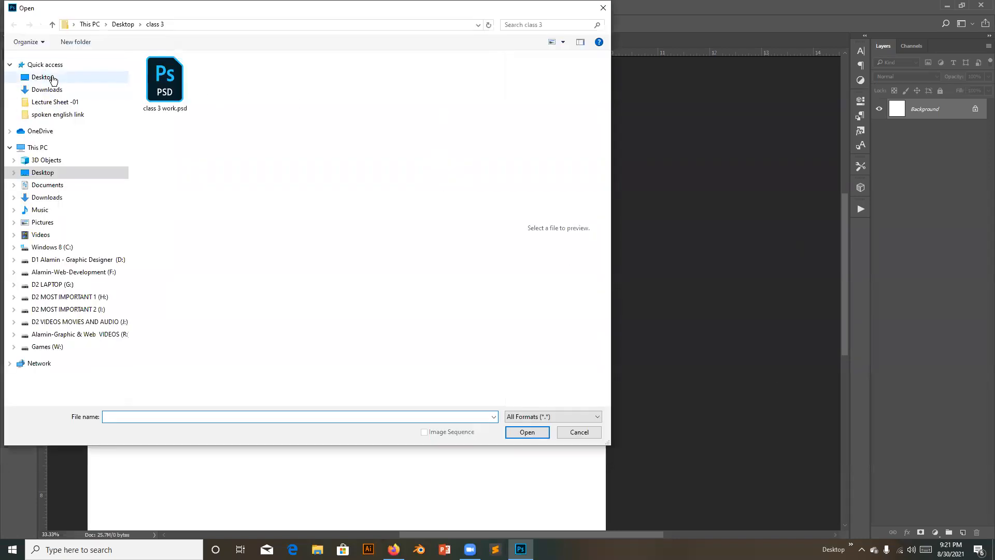
click(53, 78)
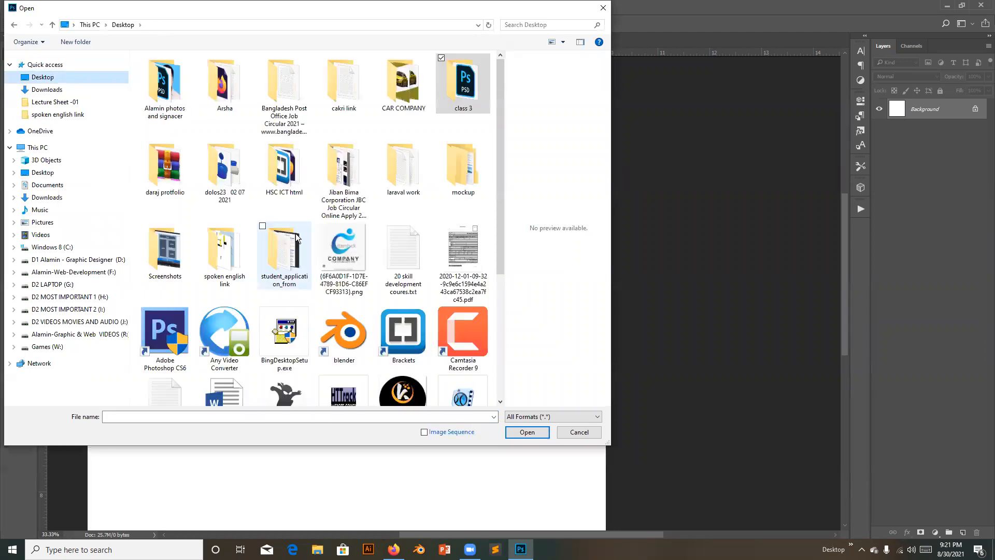
scroll(296, 239, down, 3)
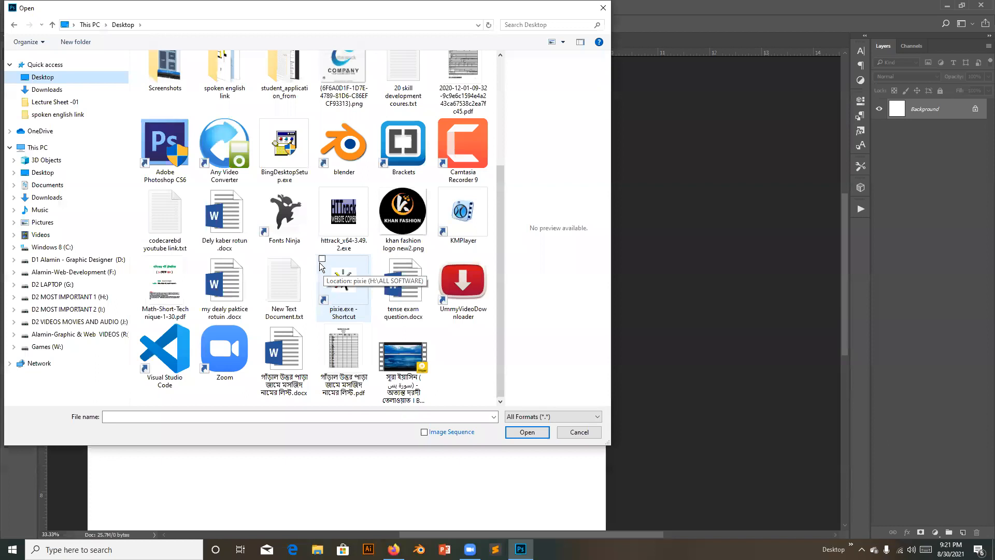
scroll(399, 288, up, 3)
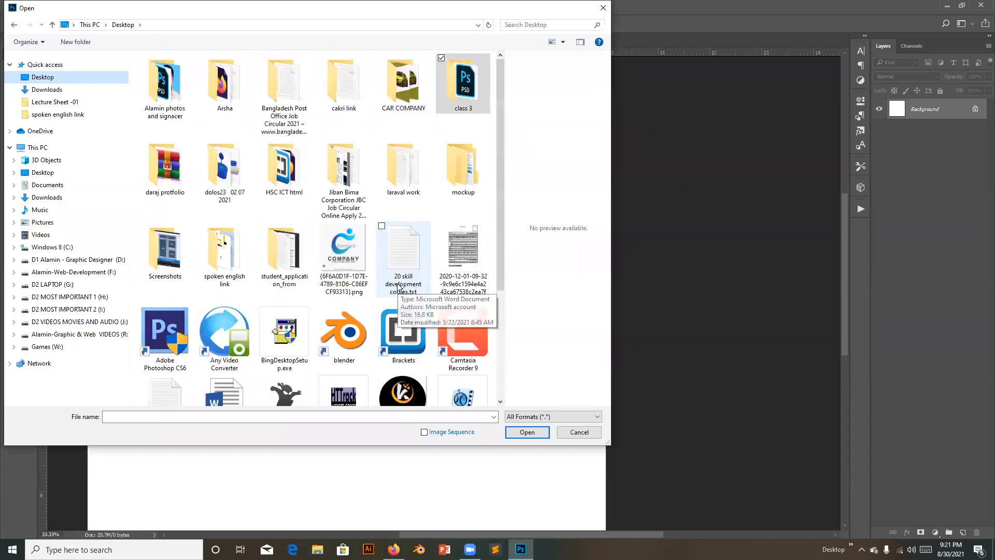
click(349, 262)
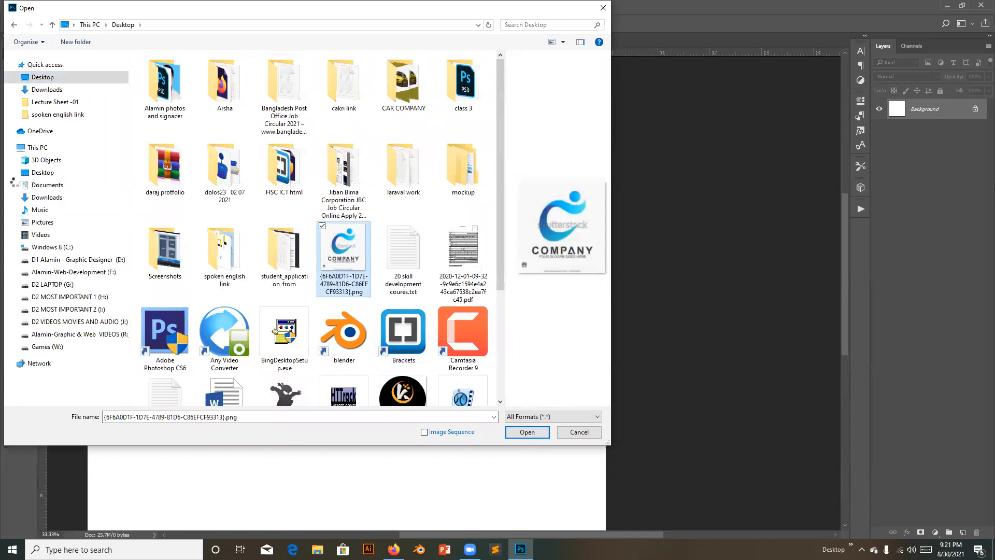
click(527, 432)
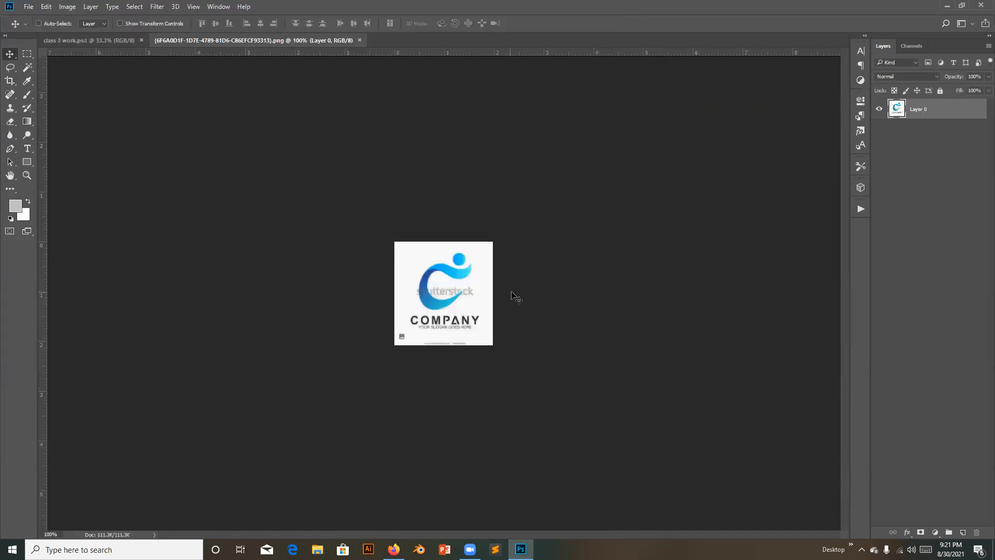
Step: Inspect the opened logo image at 400% zoom, then return to class 3 work.psd and close the logo document
key(ctrl+plus)
key(ctrl+plus)
key(ctrl+plus)
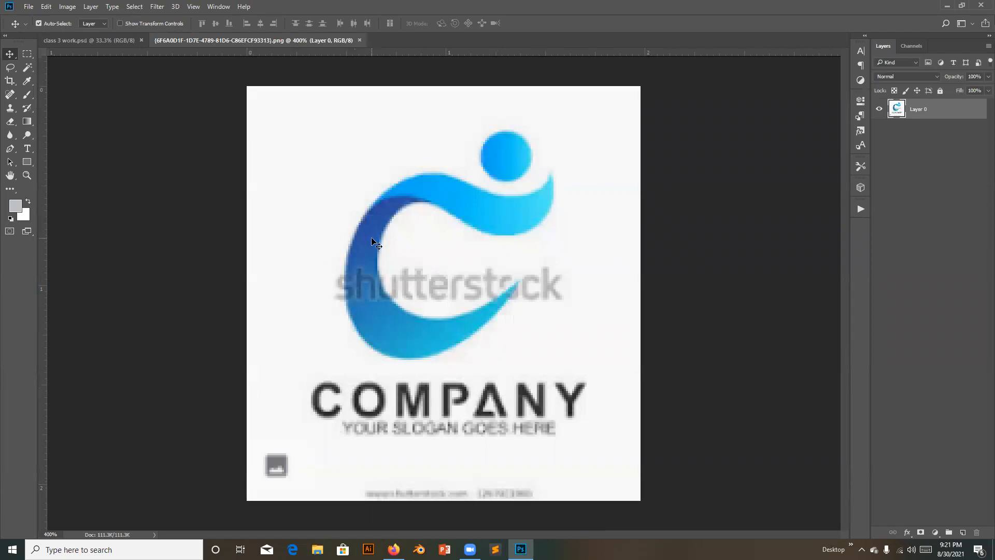
click(108, 39)
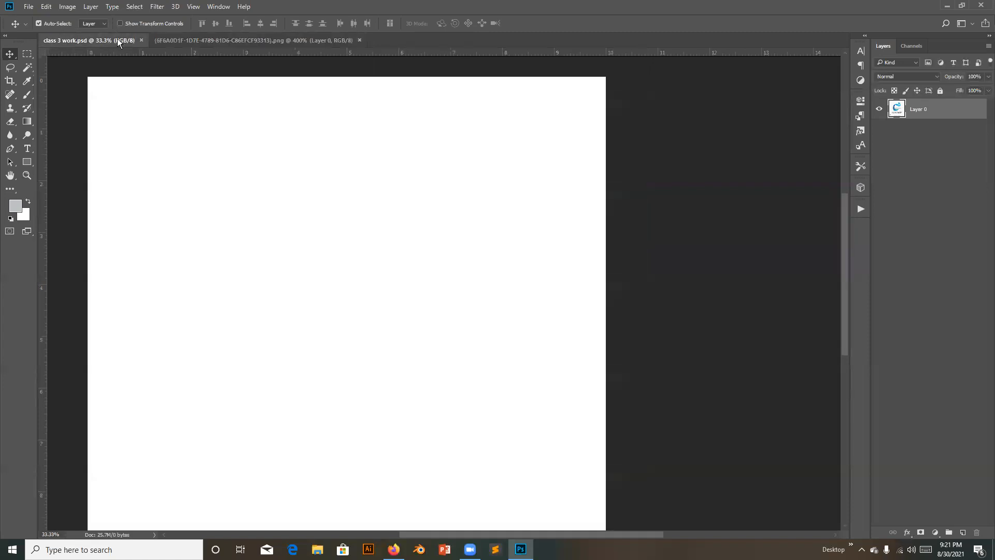
click(359, 42)
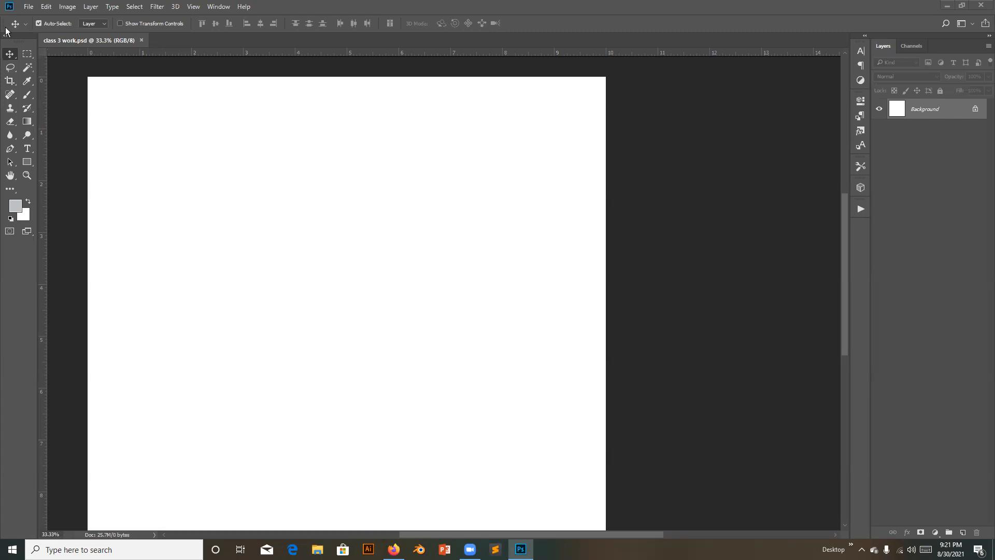
click(29, 8)
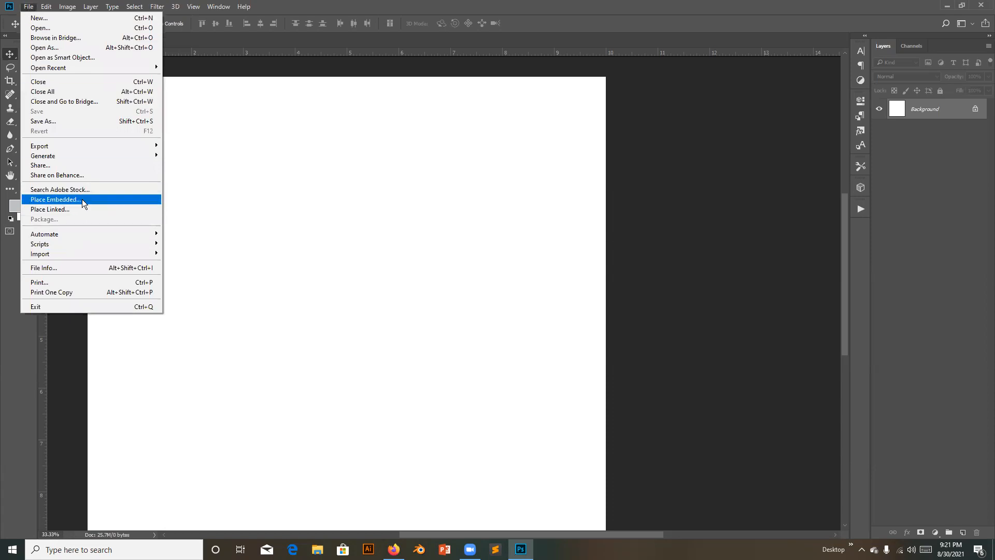
click(24, 6)
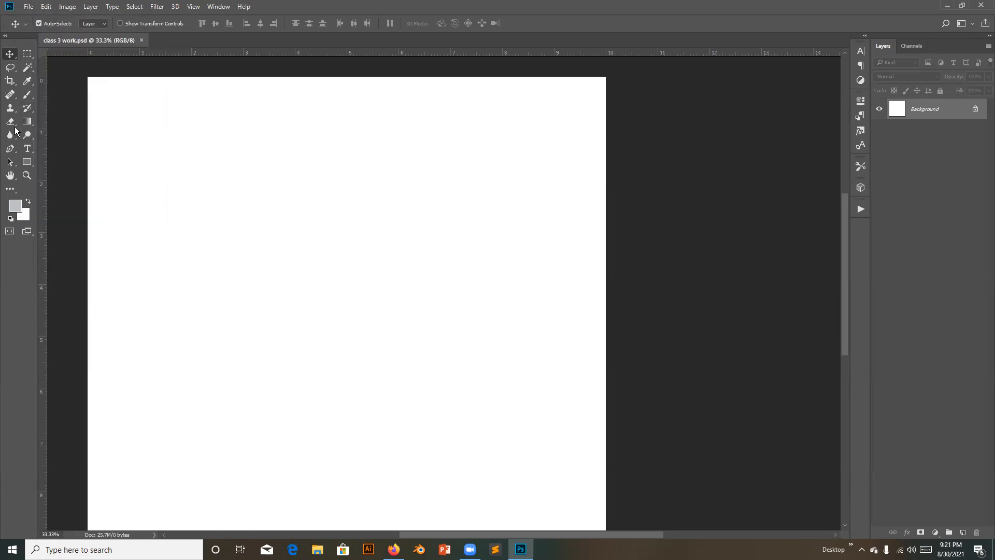
Step: Start a point text layer in the canvas's upper-left area and set its text color to bright red
click(29, 149)
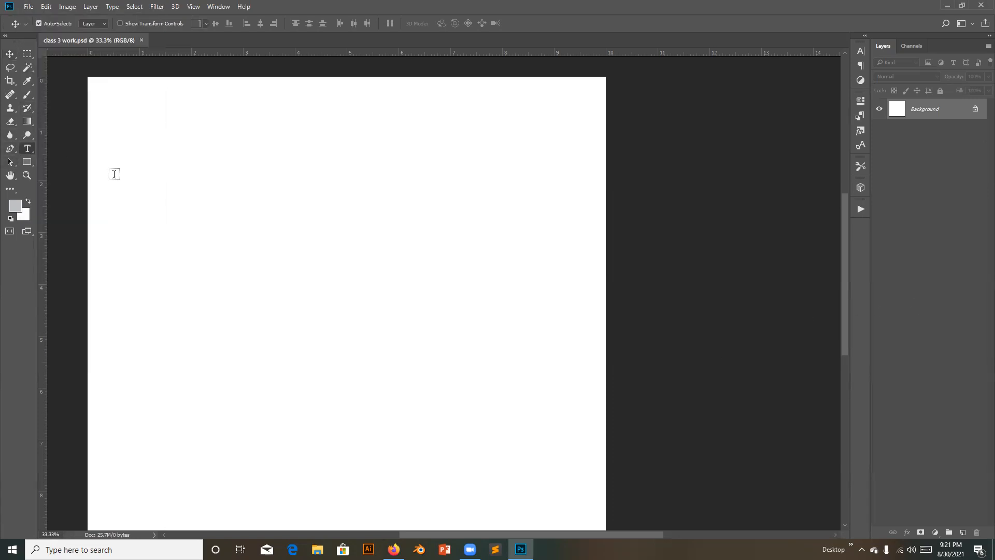
click(207, 222)
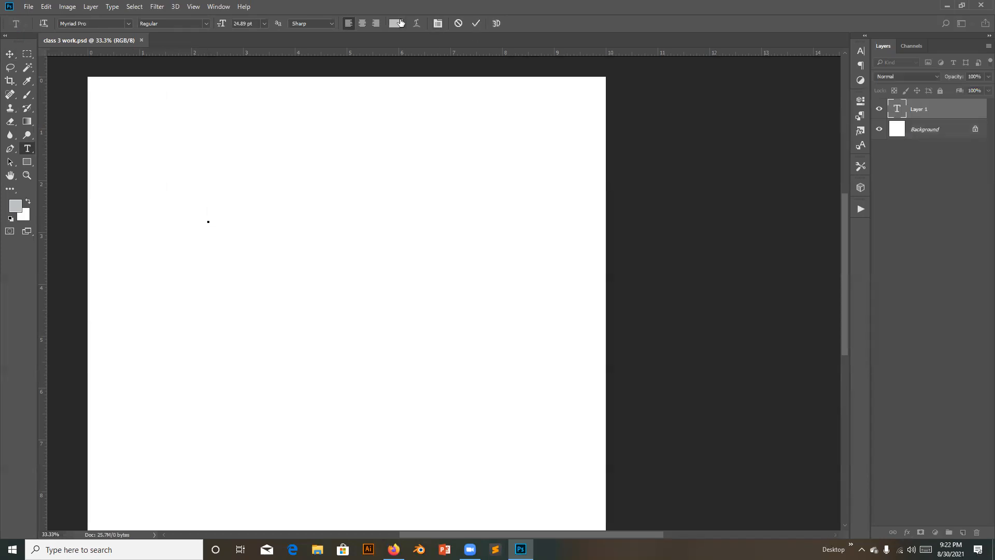
click(396, 23)
click(748, 262)
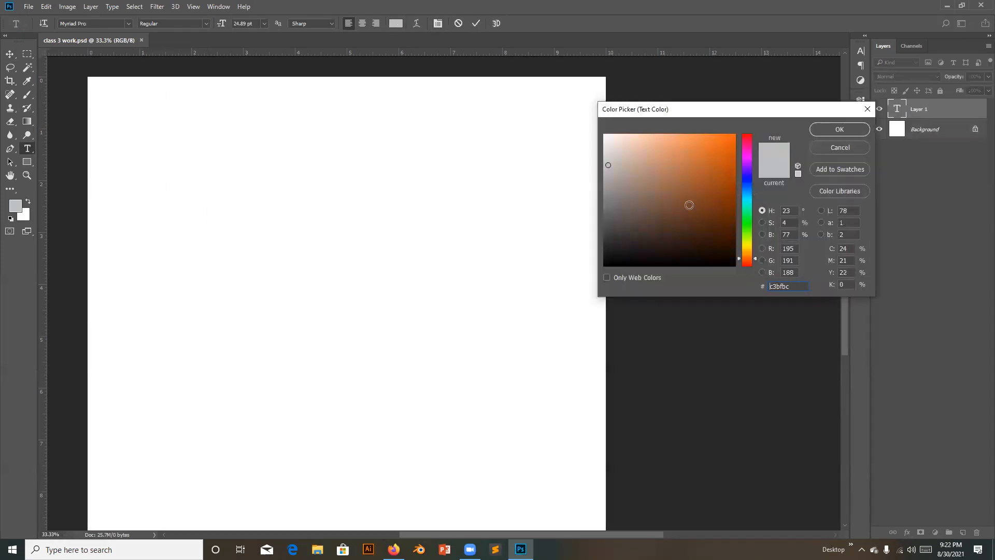
click(748, 266)
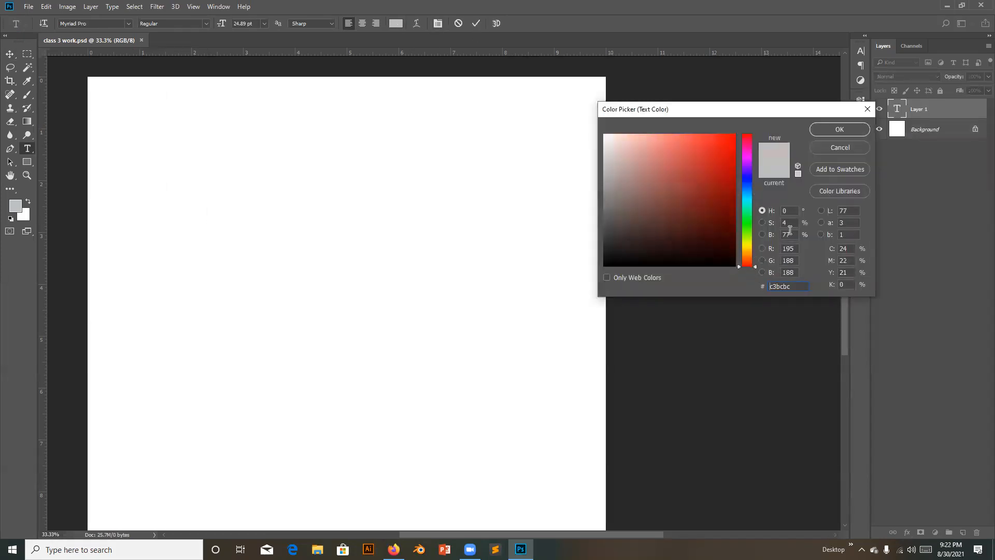
click(733, 140)
click(840, 129)
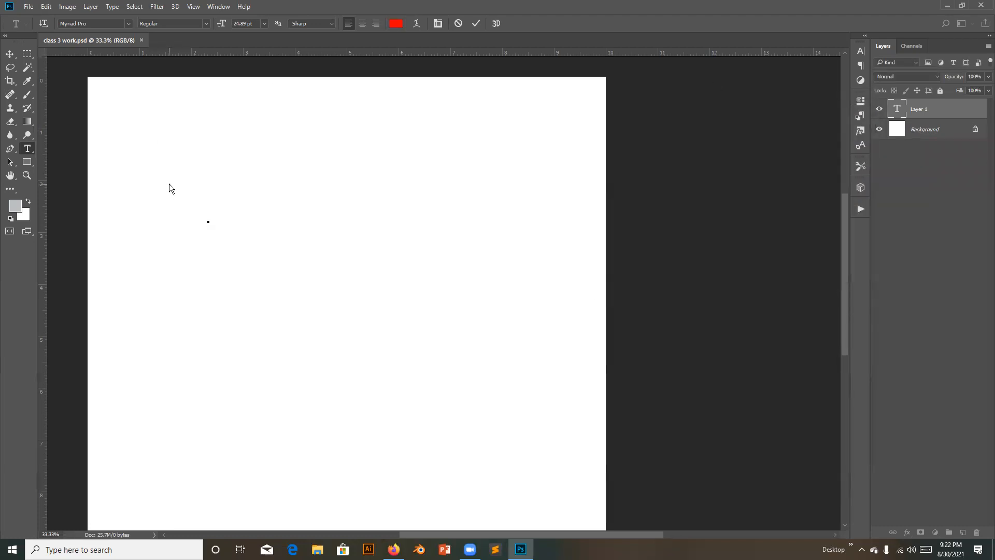
text(fiel)
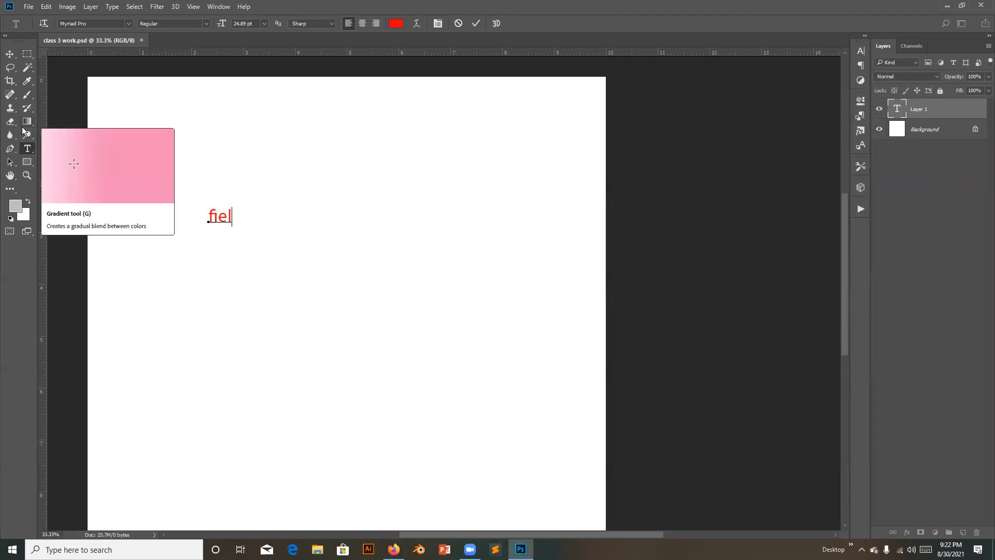
key(BackSpace)
key(BackSpace)
key(BackSpace)
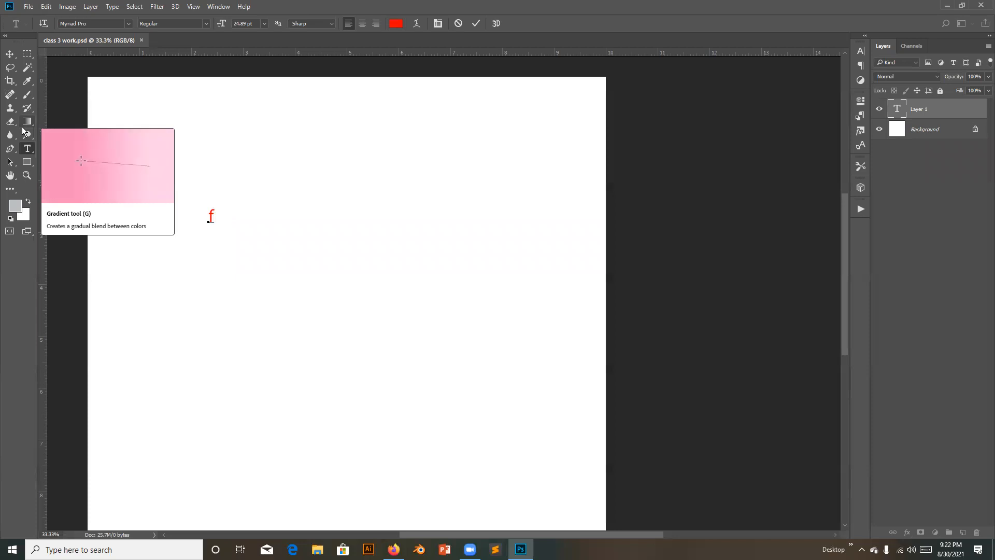
key(BackSpace)
text(F)
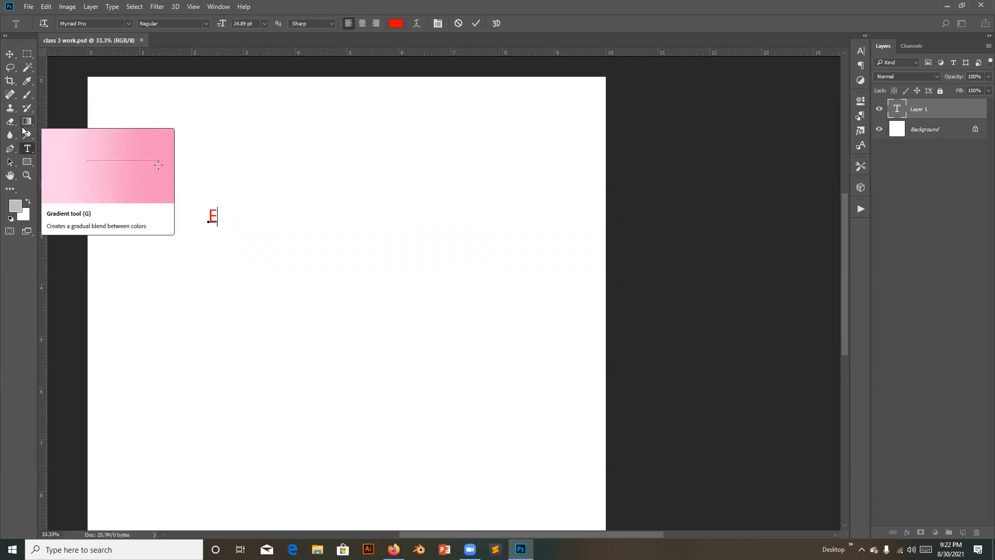
key(BackSpace)
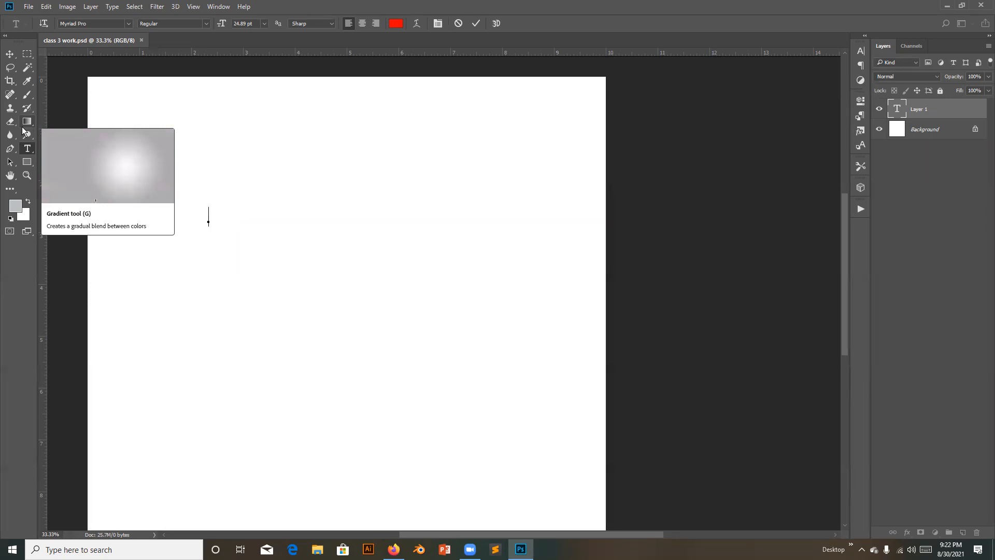
Step: Enter the text "file - place and embaded" on the text layer and commit it
text(file)
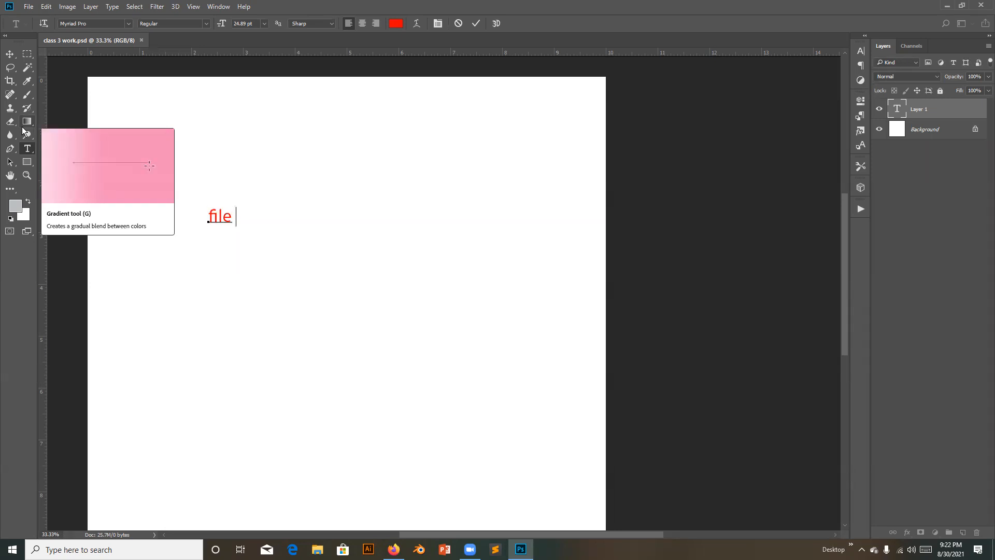
text(- p)
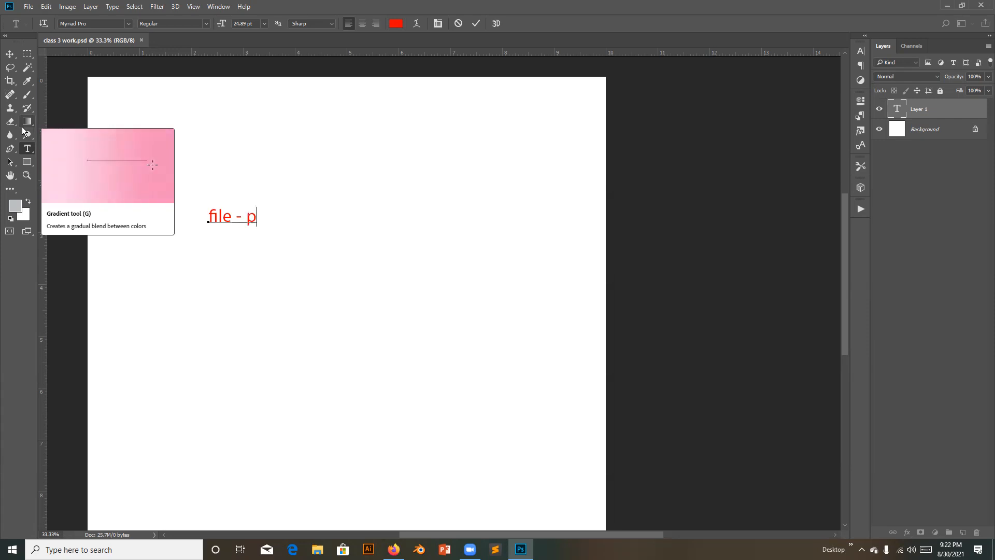
text(lace an)
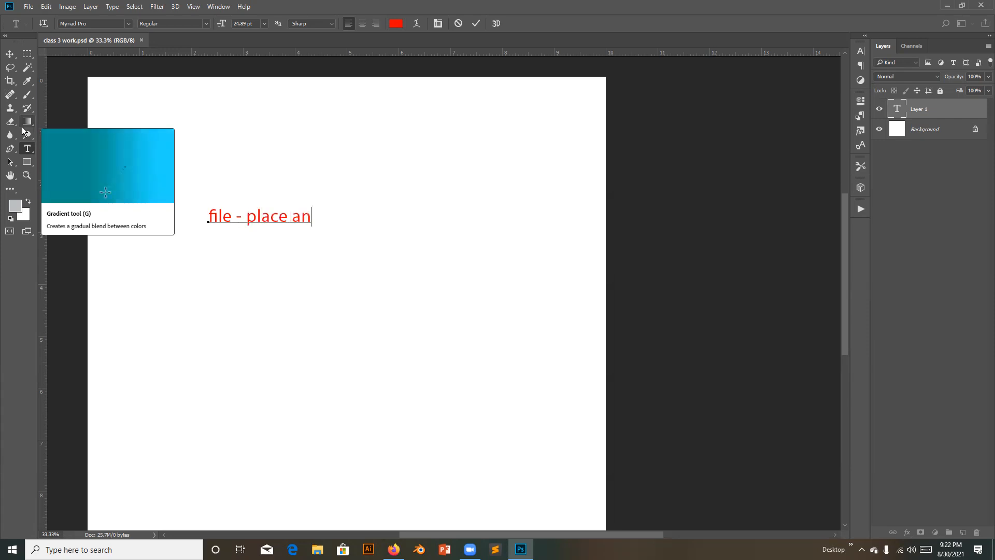
text(d em)
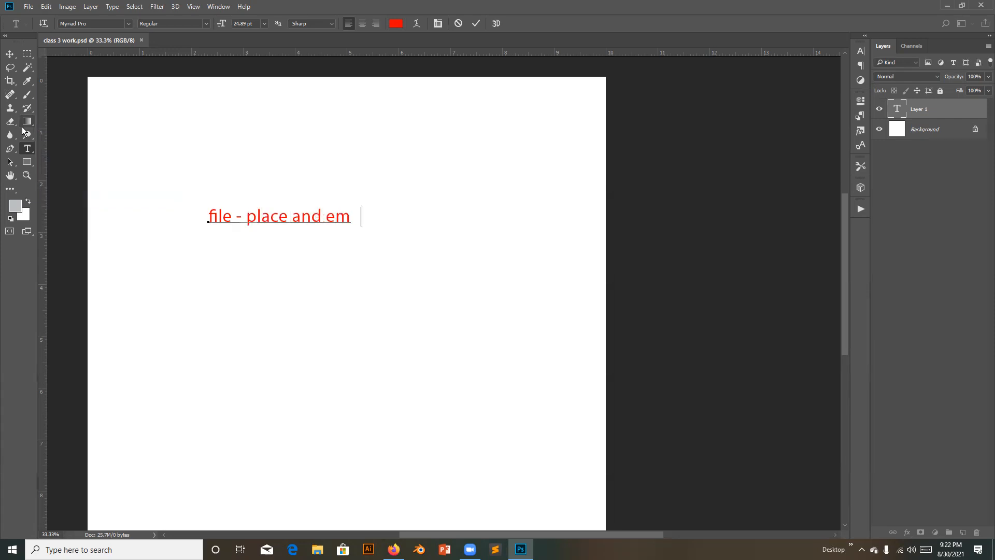
text(baded)
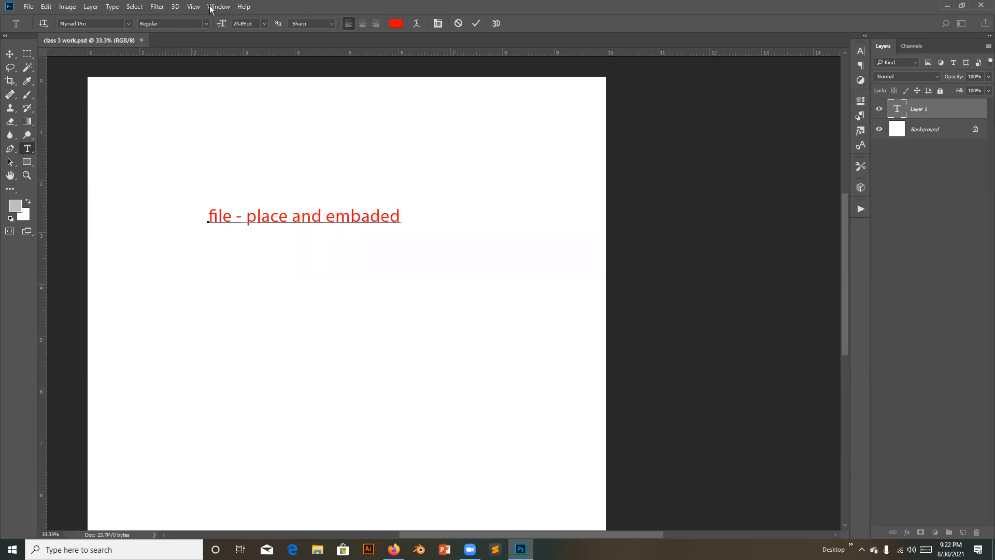
click(476, 24)
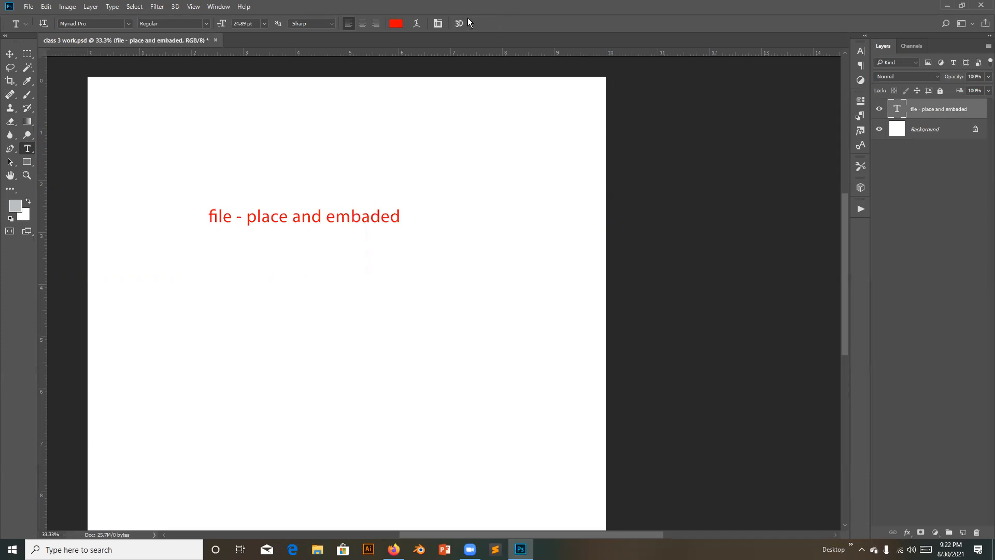
Step: Enlarge the red text with Free Transform to about 54 pt and place it near the canvas's upper edge
key(ctrl+t)
drag(400, 228, 502, 313)
drag(360, 217, 408, 126)
click(458, 24)
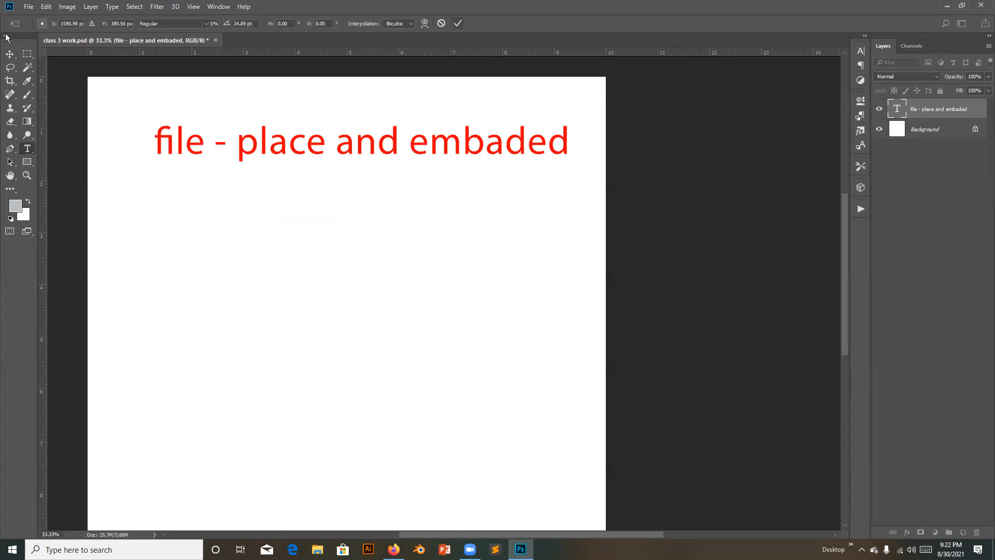
Step: Check the spelling of the Place Embedded command and correct the heading to "file - place and embedded"
click(28, 7)
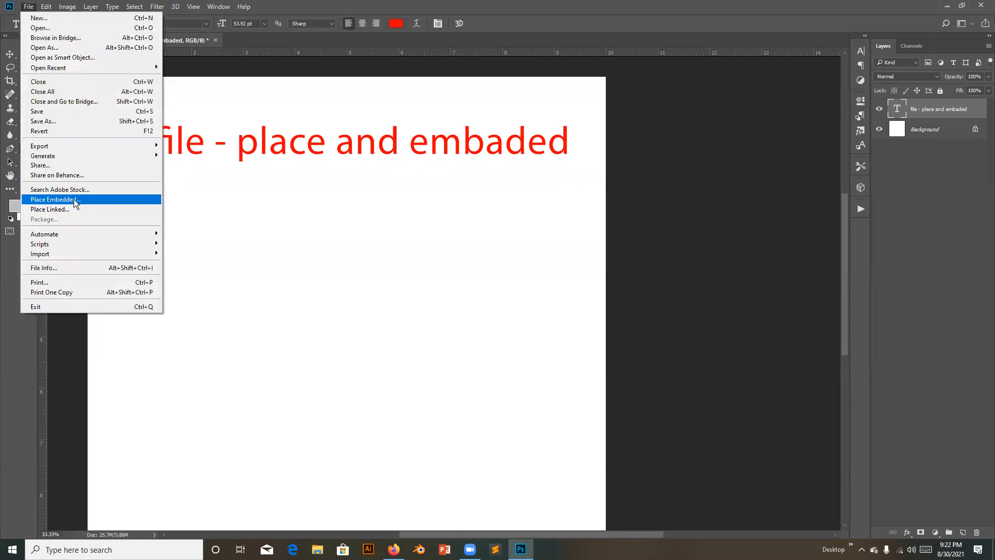
click(527, 149)
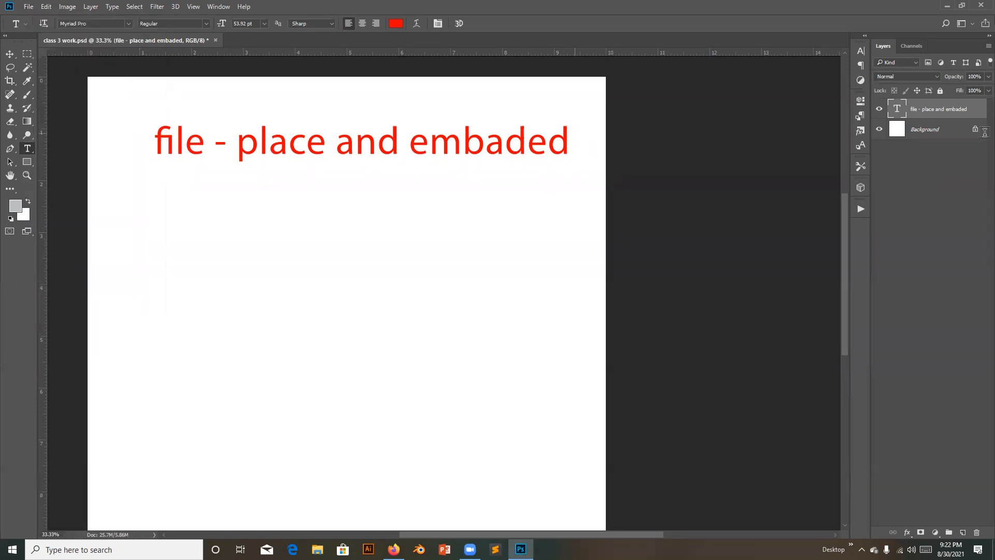
double_click(897, 108)
click(506, 141)
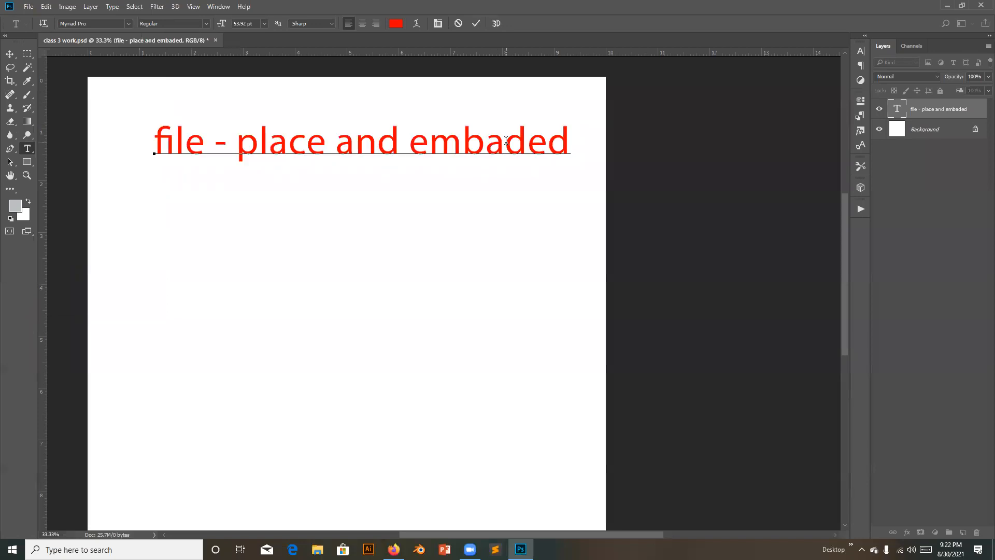
key(BackSpace)
text(e)
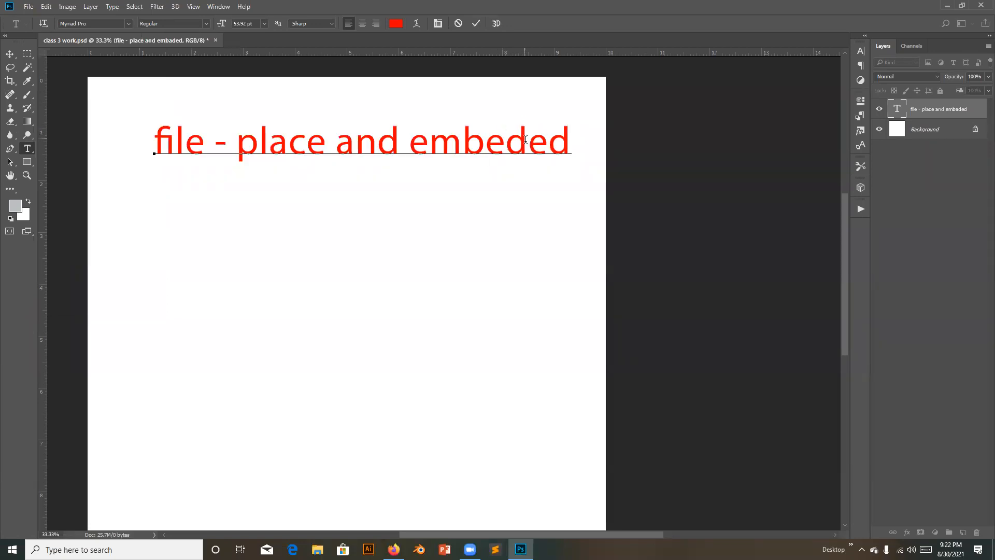
click(530, 146)
text(e)
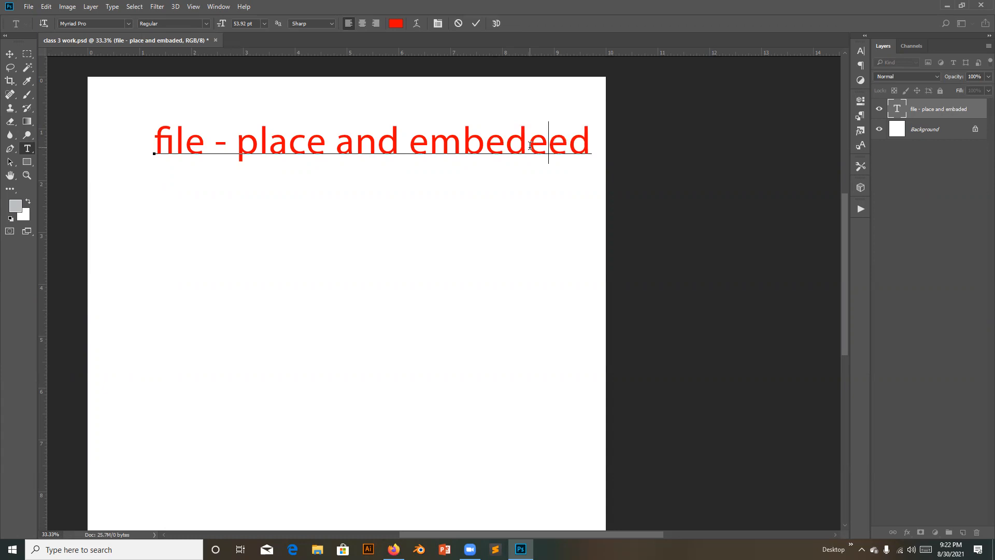
click(475, 22)
click(548, 142)
key(Left)
key(Delete)
text(d)
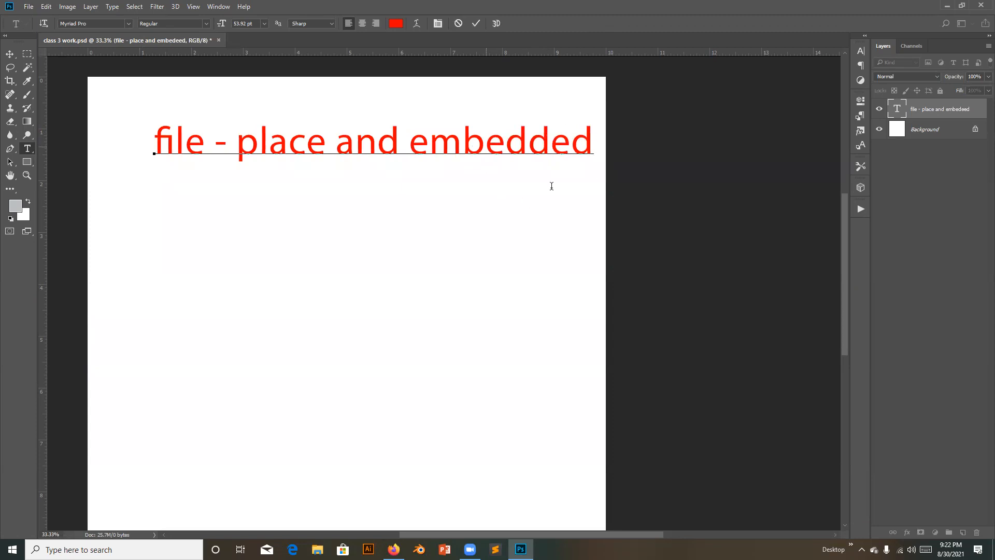
Step: Commit the heading, shift it slightly toward the canvas's left edge with the Move tool, and hide its layer
click(9, 54)
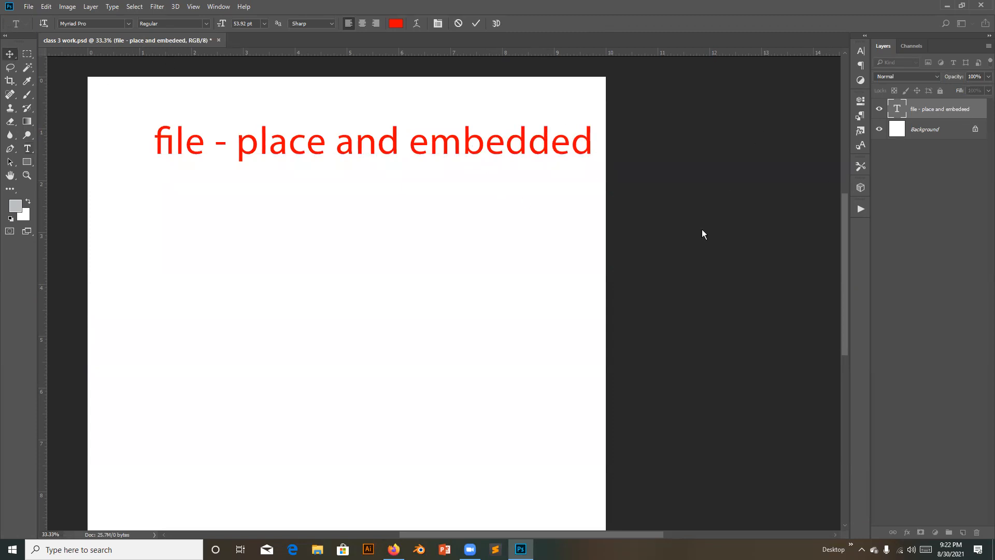
drag(463, 148, 436, 148)
click(879, 111)
Step: Place khan fashion logo new2.png from the Desktop as an embedded layer and commit the placement
click(27, 7)
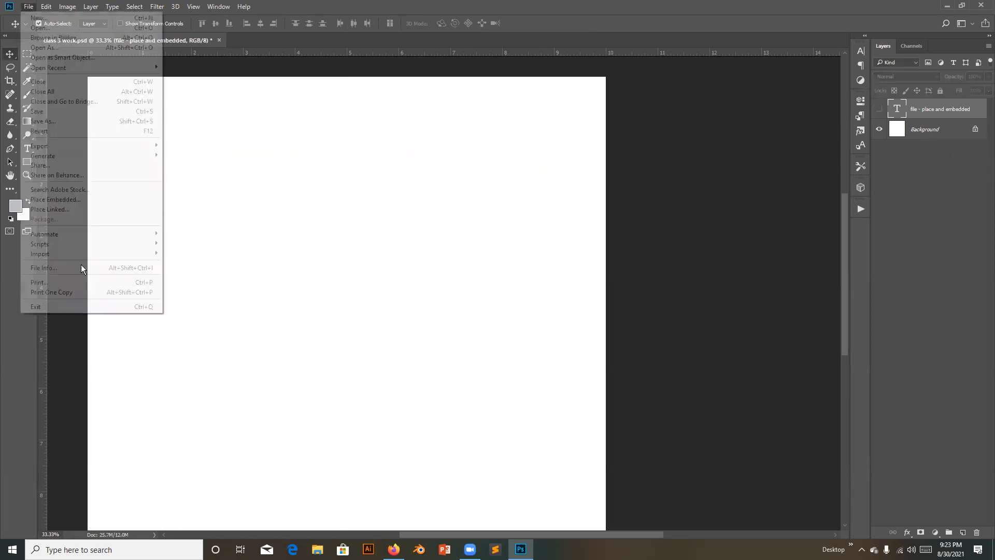
click(73, 199)
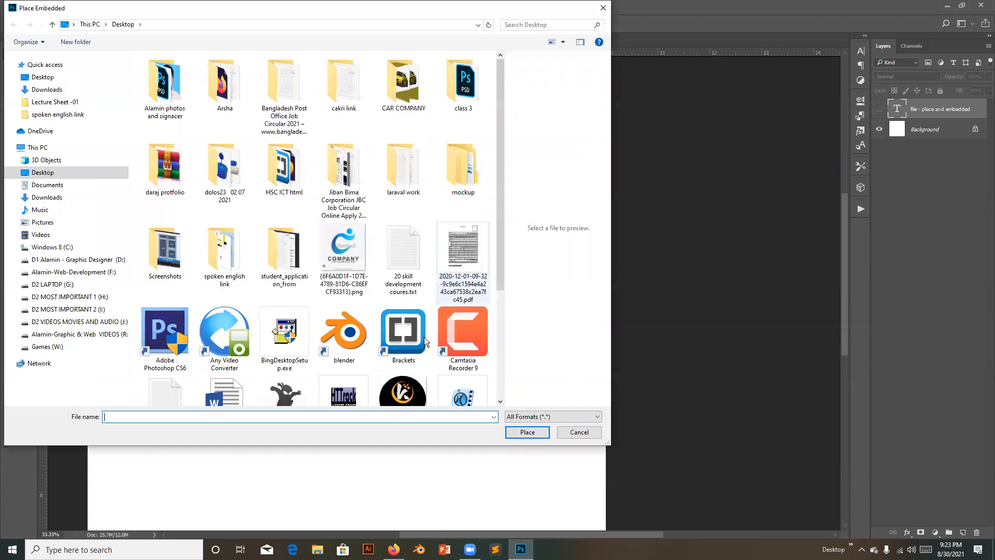
double_click(403, 391)
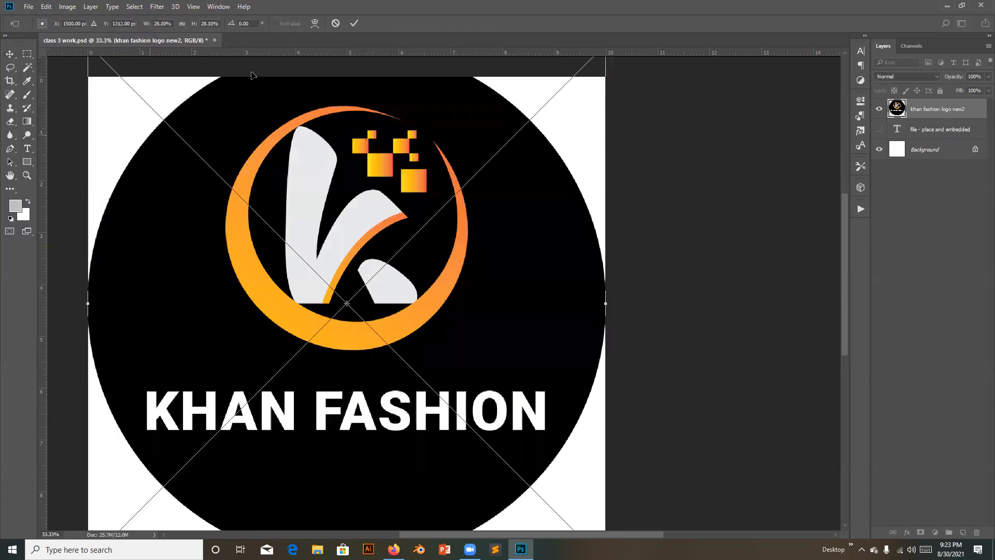
scroll(363, 310, up, 1)
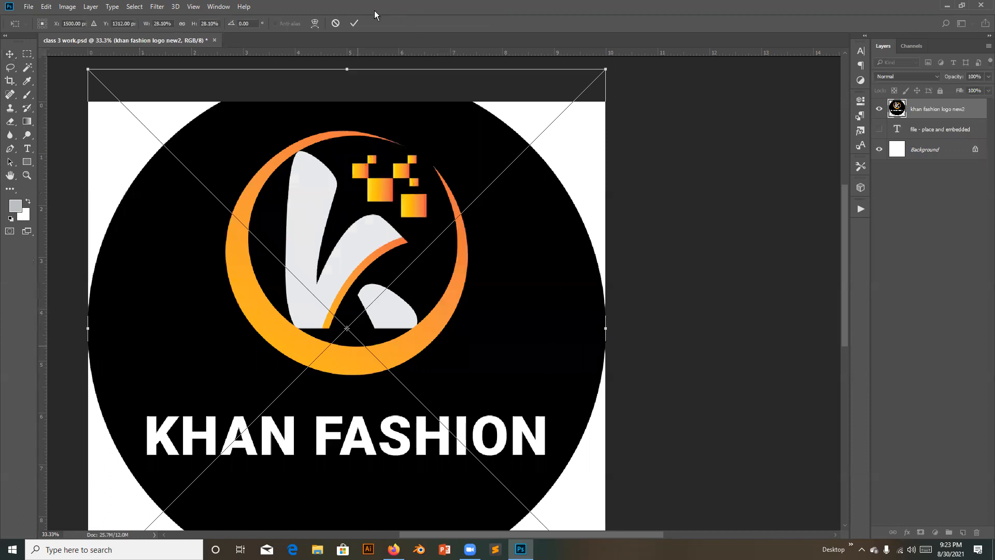
click(354, 24)
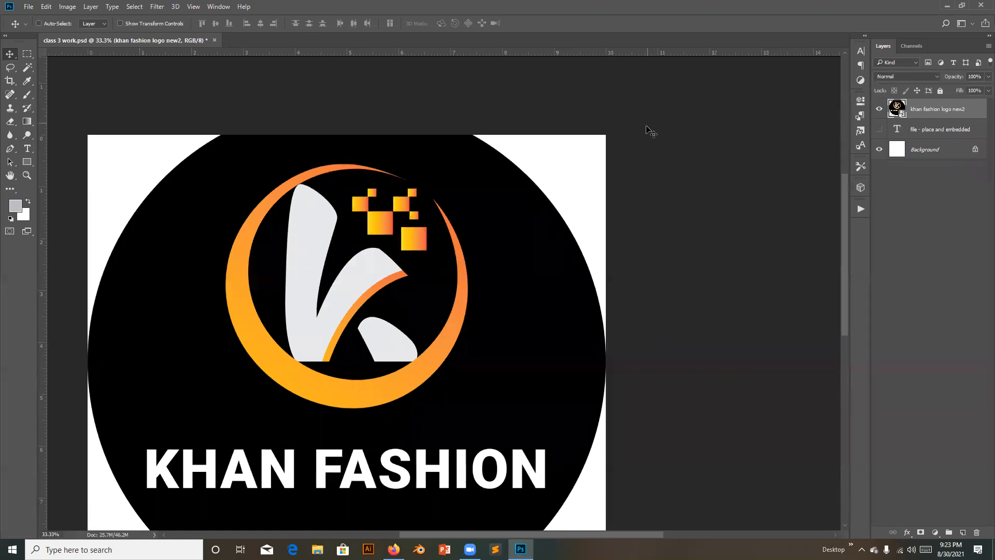
Step: Scale the placed logo down proportionally about its center to about 19% with Free Transform
key(ctrl+t)
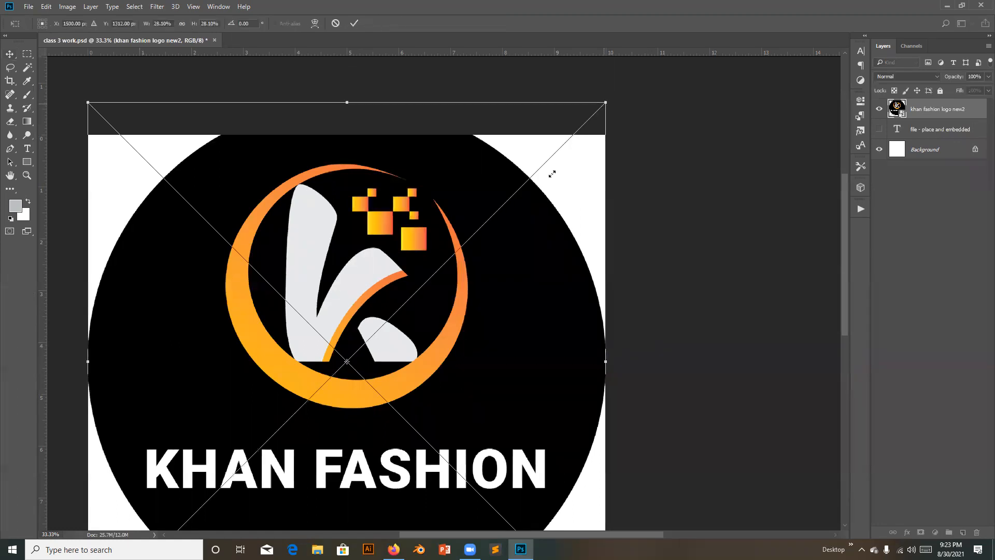
drag(552, 174, 527, 198)
key(space)
drag(419, 313, 433, 234)
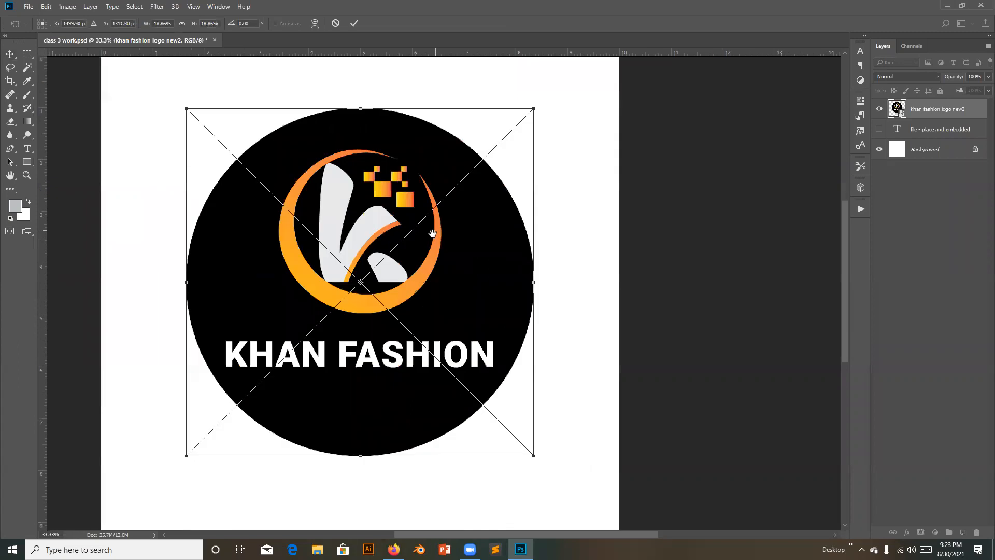
click(354, 23)
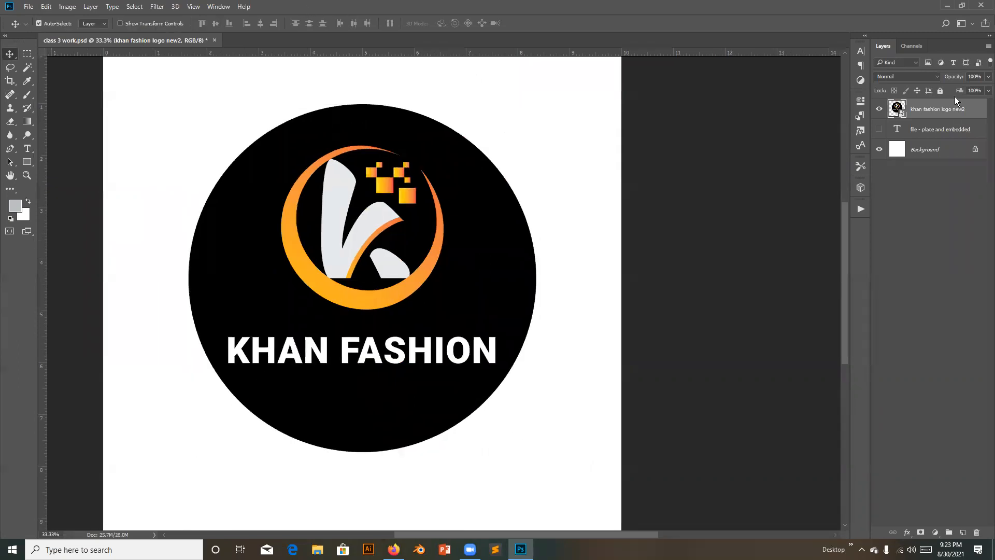
Step: Center the logo on the whole canvas, clear the selection, and delete the logo layer
key(ctrl+a)
click(261, 22)
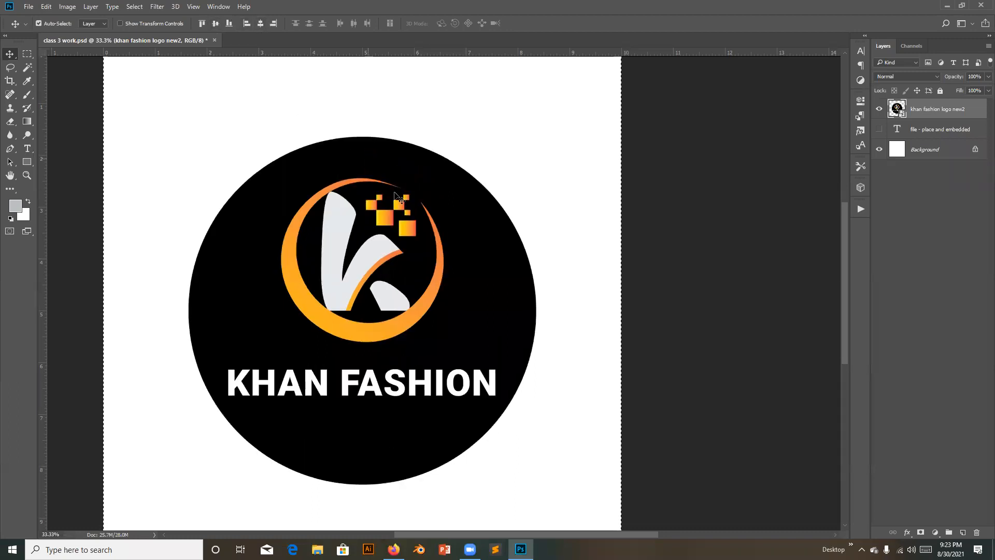
key(ctrl+d)
key(Delete)
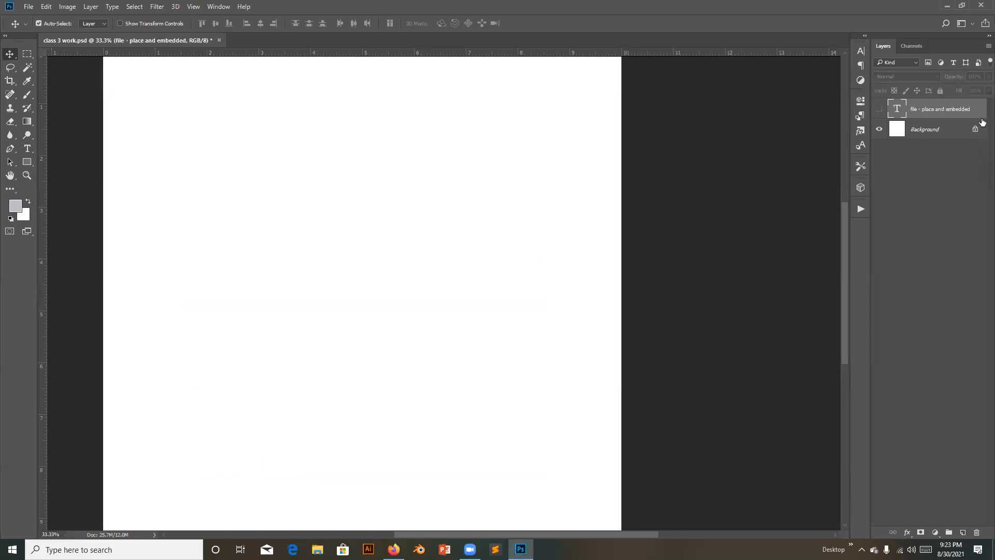
Step: Place khan fashion logo new2.png from the Desktop again as an embedded layer
click(29, 7)
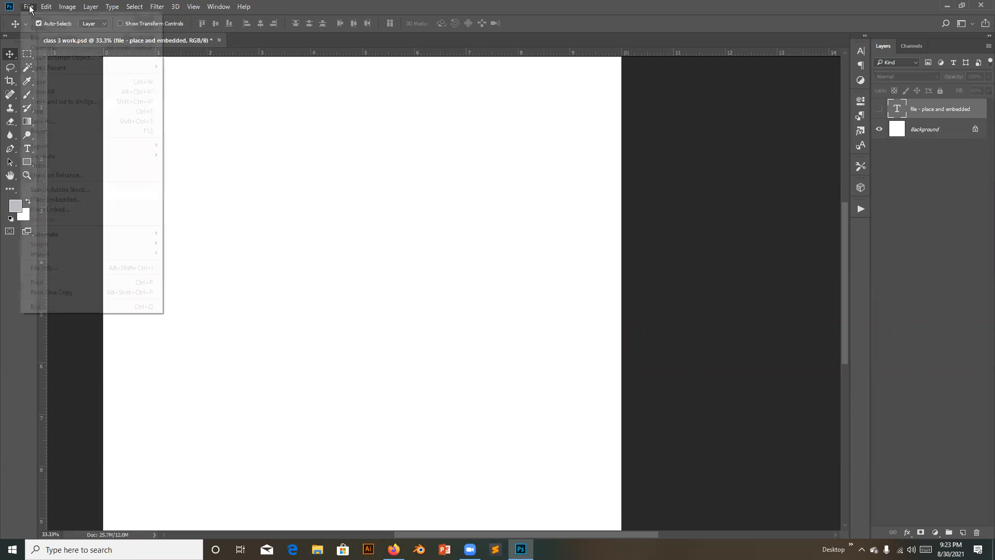
click(77, 200)
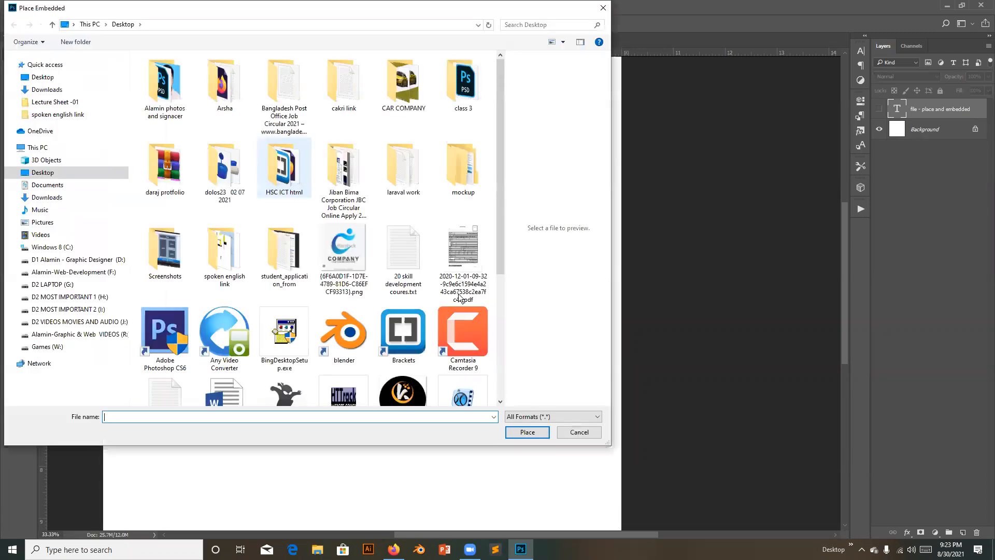
scroll(459, 297, down, 3)
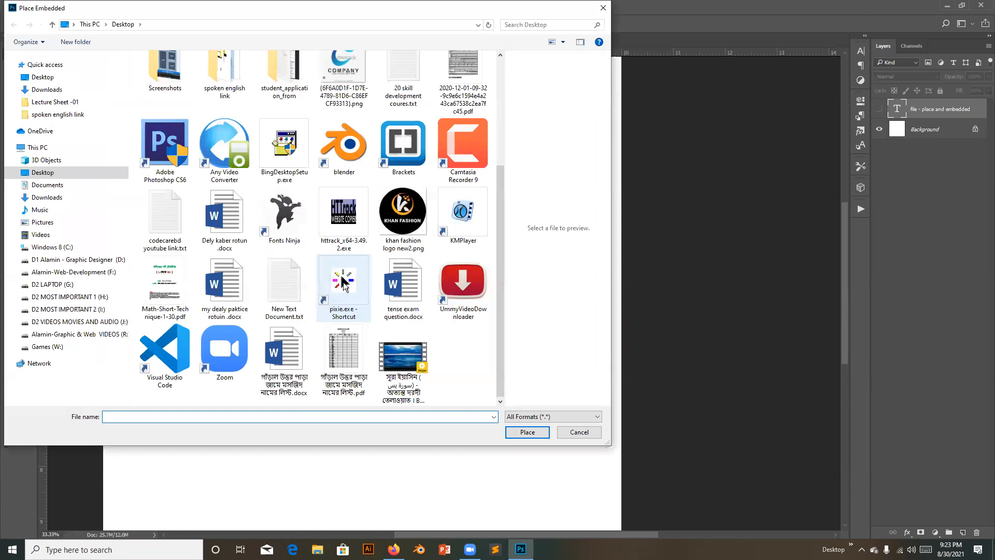
click(394, 242)
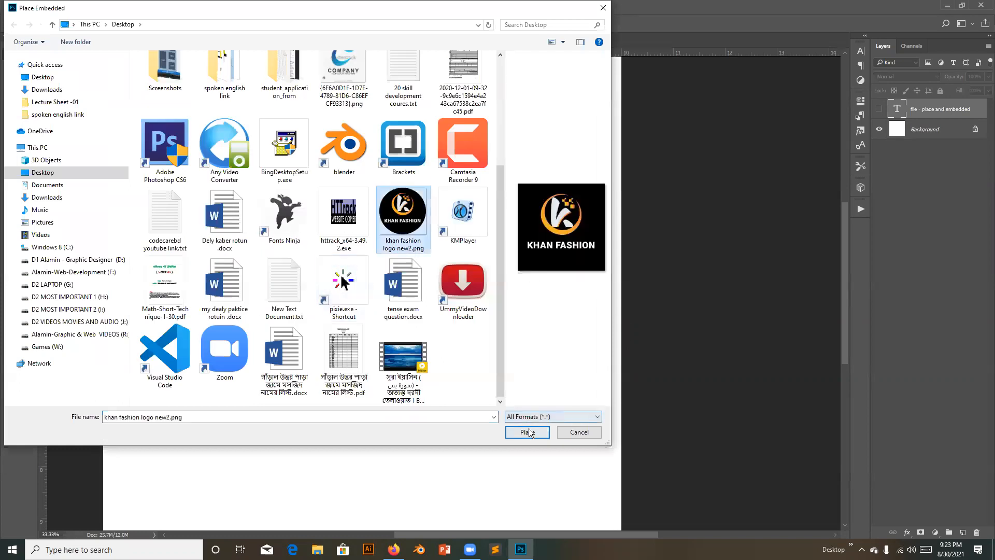
key(Return)
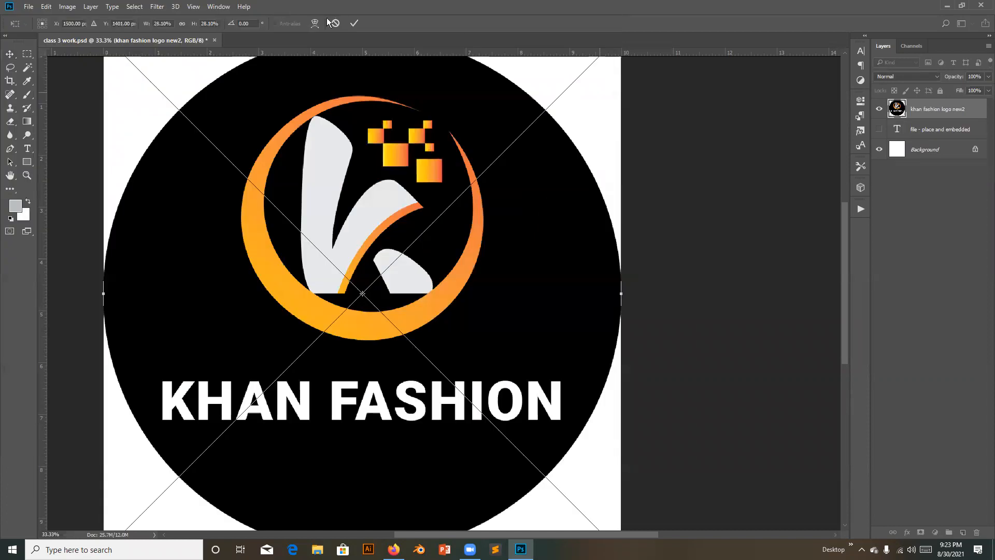
Step: Try out proportional resizing of the logo from its corner handles, ending at about 27% scale
scroll(201, 84, up, 3)
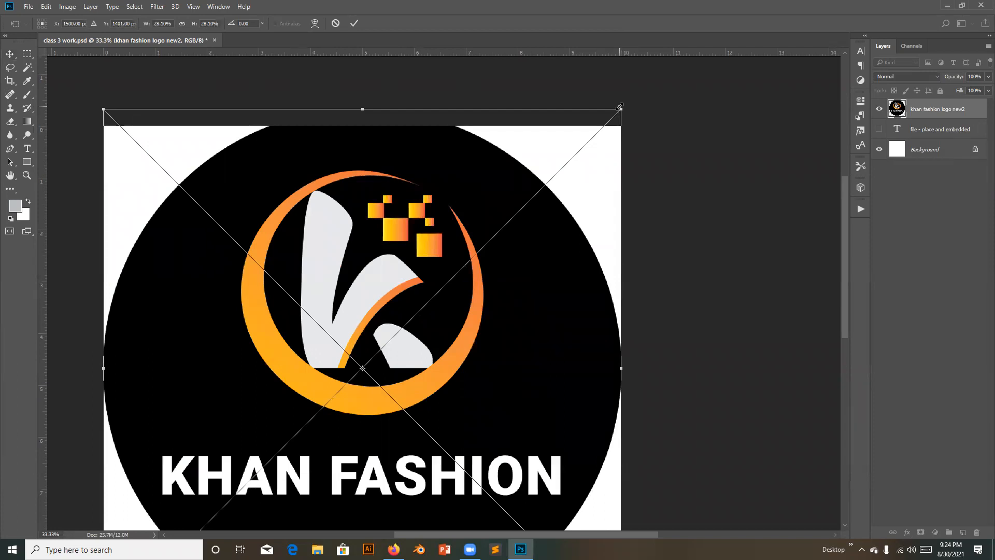
drag(622, 110, 611, 170)
drag(410, 310, 536, 238)
drag(582, 202, 600, 156)
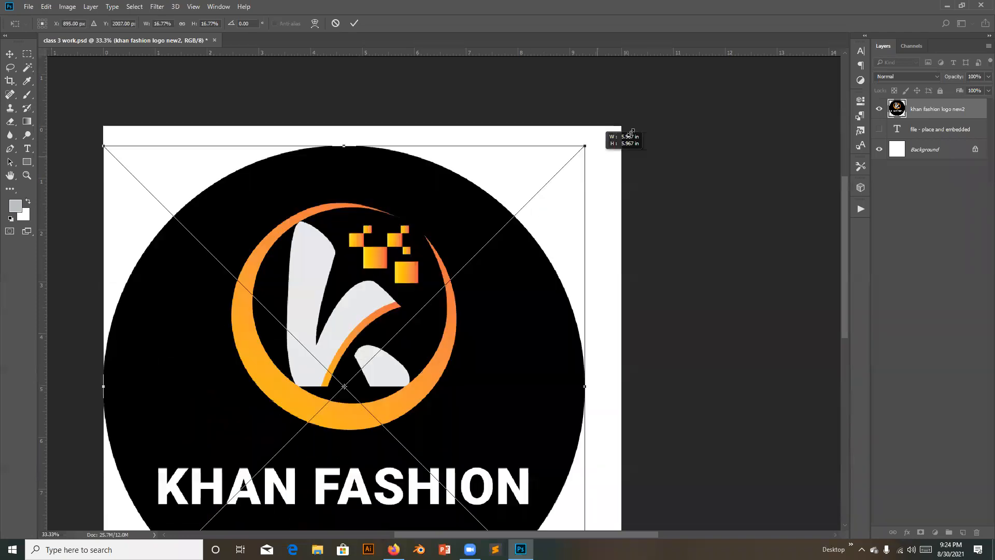
drag(121, 137, 136, 250)
drag(75, 167, 75, 167)
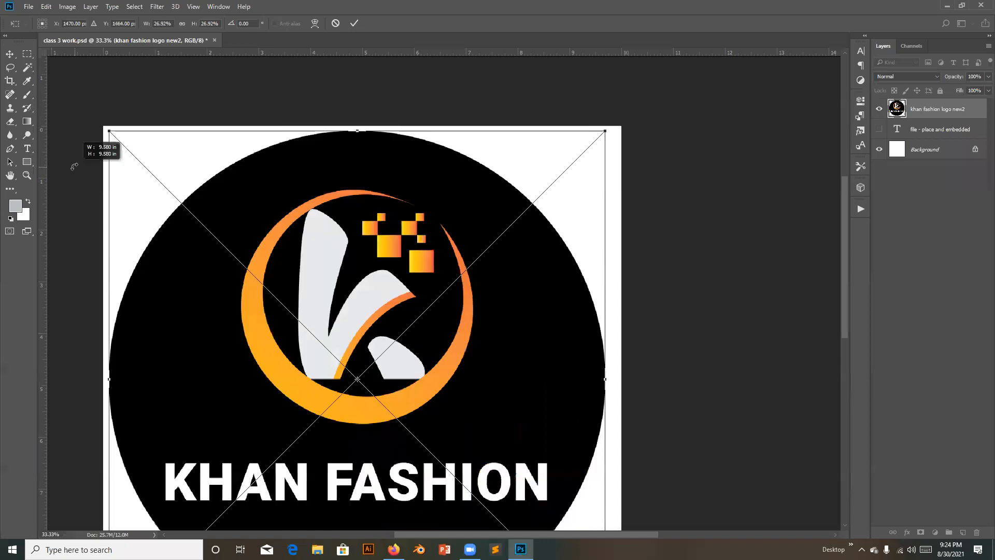
Step: Shrink and re-enlarge the logo from its upper corner handle, ending at 26.60% scale near the canvas's left edge
drag(599, 133, 520, 184)
drag(309, 310, 360, 218)
drag(432, 249, 607, 139)
drag(387, 287, 591, 128)
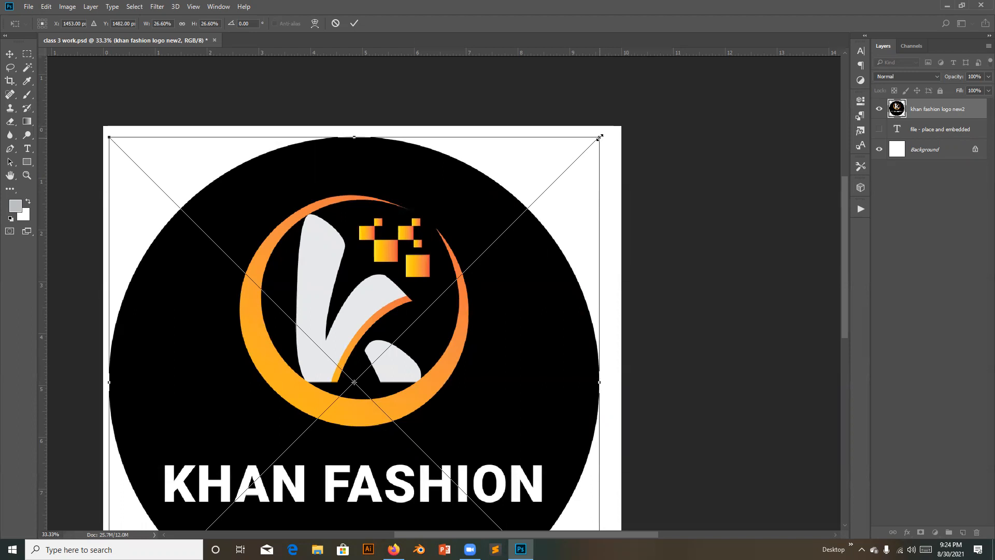
Step: Resize the logo proportionally about its center to 22.02% scale and commit the placement
drag(600, 137, 624, 200)
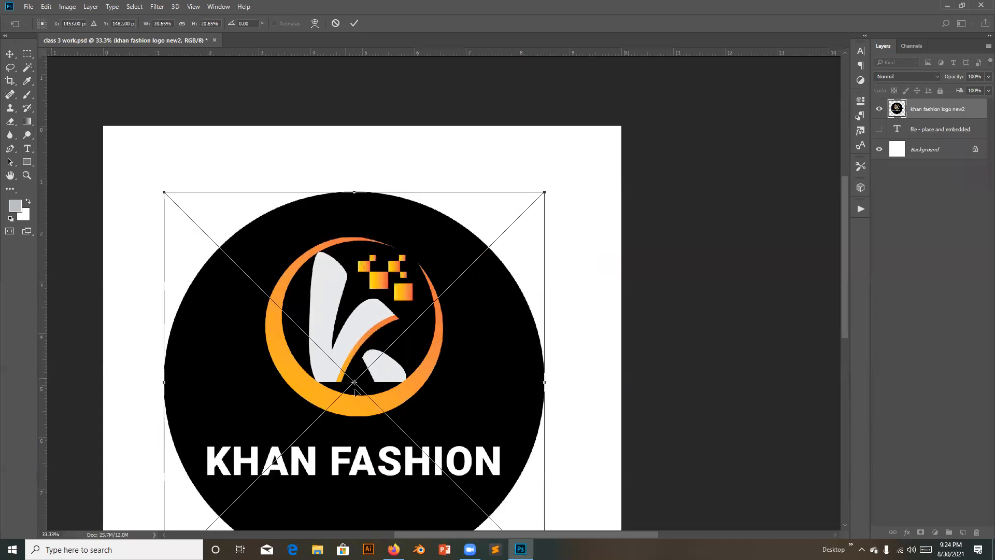
drag(544, 193, 633, 189)
drag(423, 314, 604, 198)
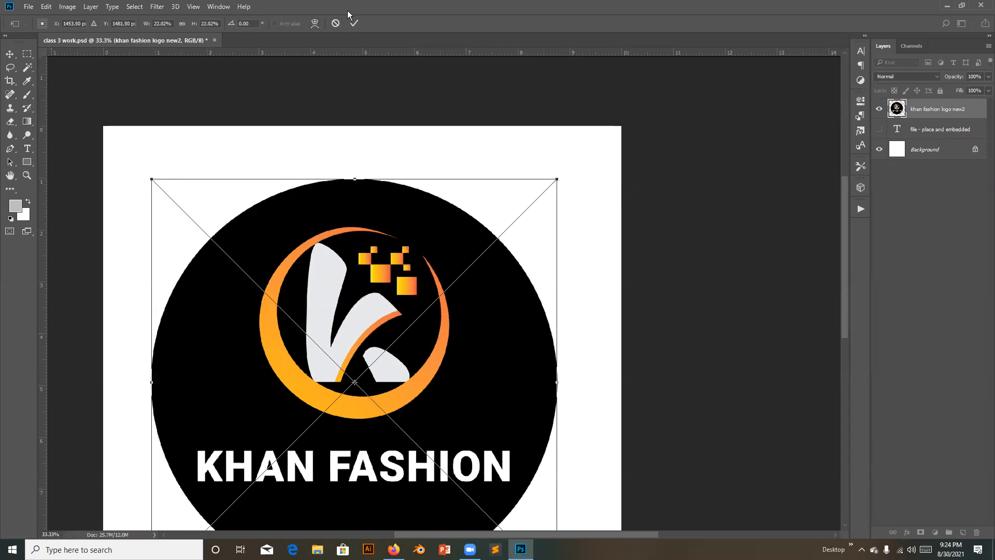
click(354, 23)
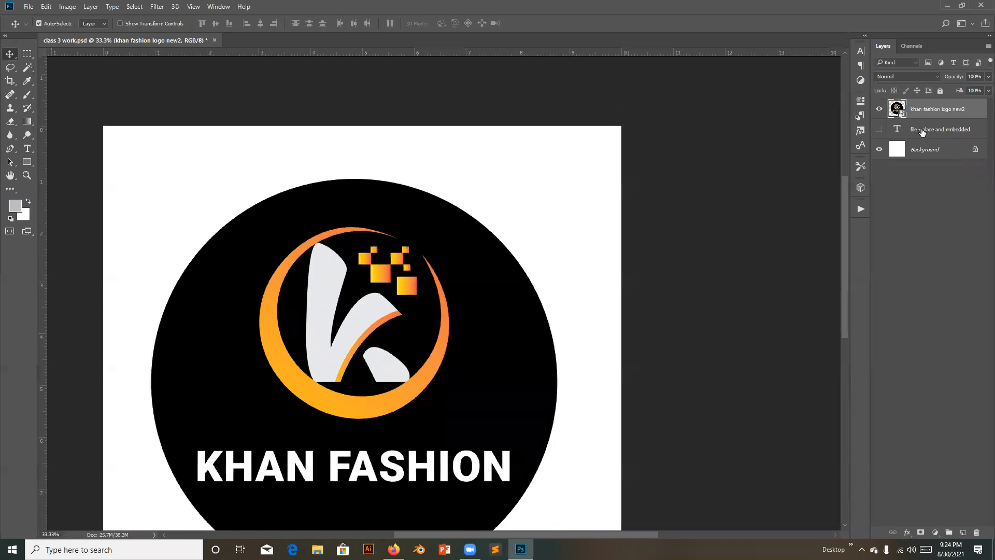
Step: Show the hidden "file - place and embedded" text layer and move it above the logo layer
click(896, 129)
click(879, 129)
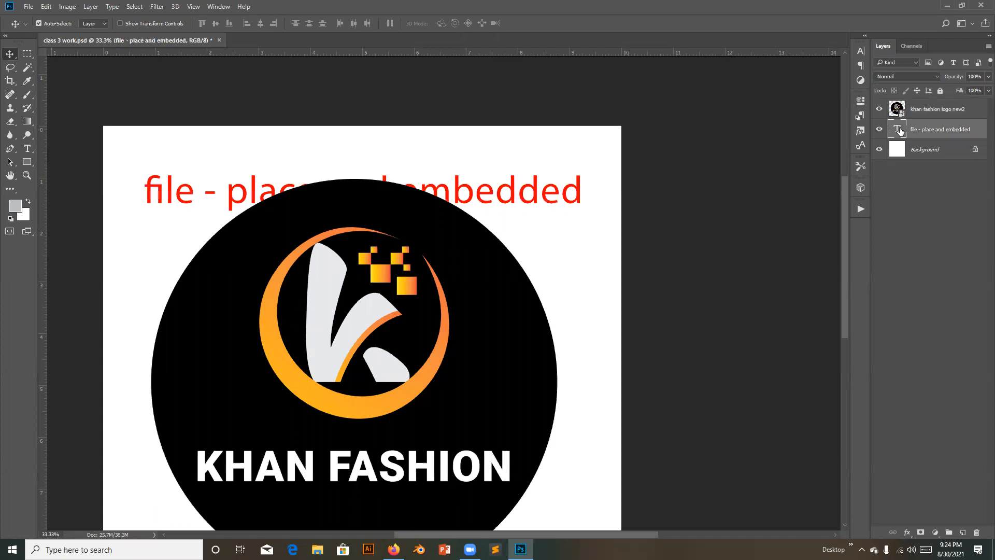
drag(900, 131, 911, 110)
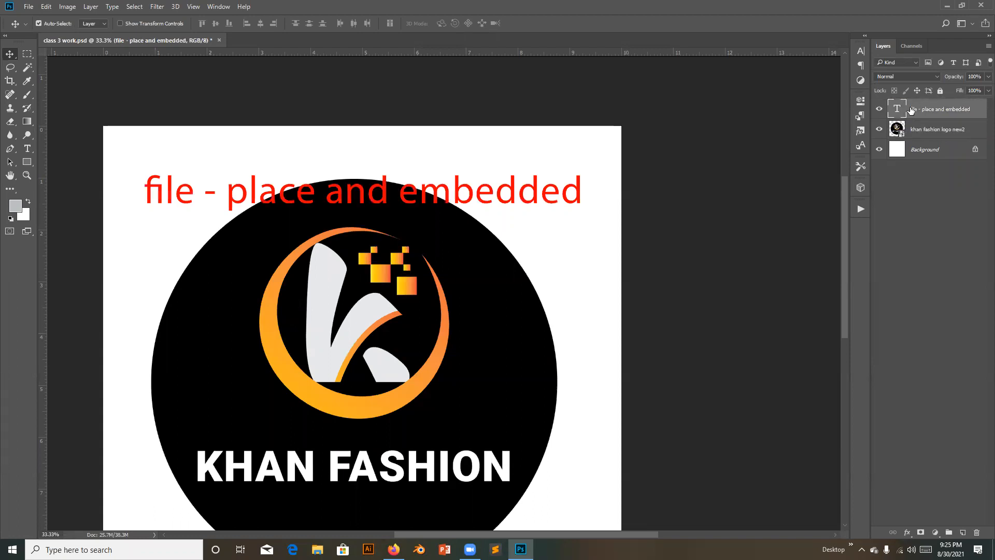
Step: Replace the red heading text with "shift + lb" and commit the edit
double_click(899, 109)
key(BackSpace)
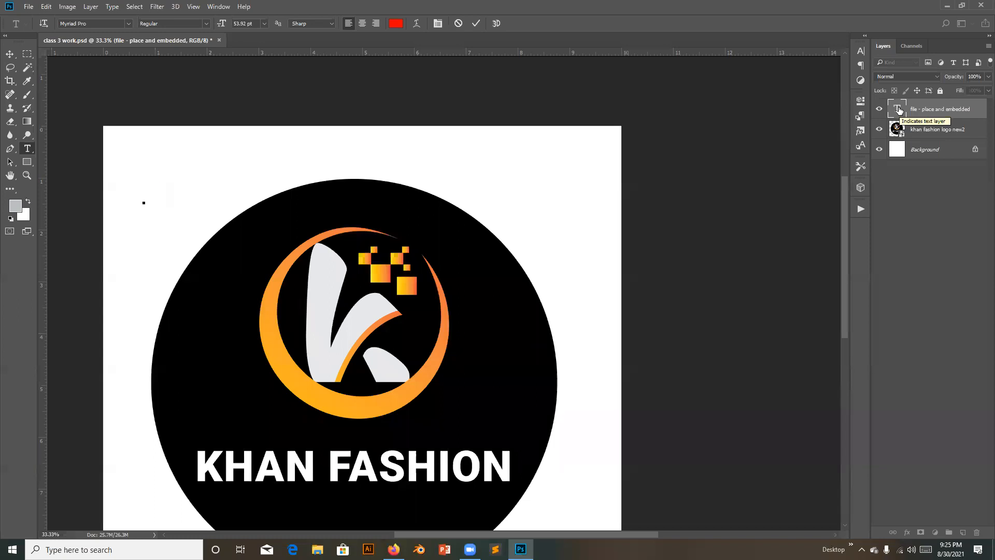
text(shift)
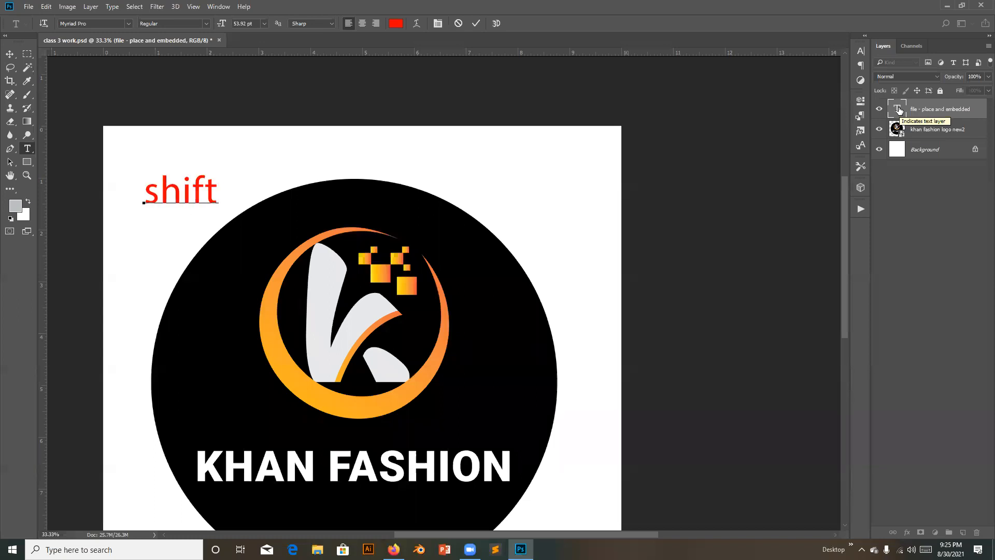
text( +n)
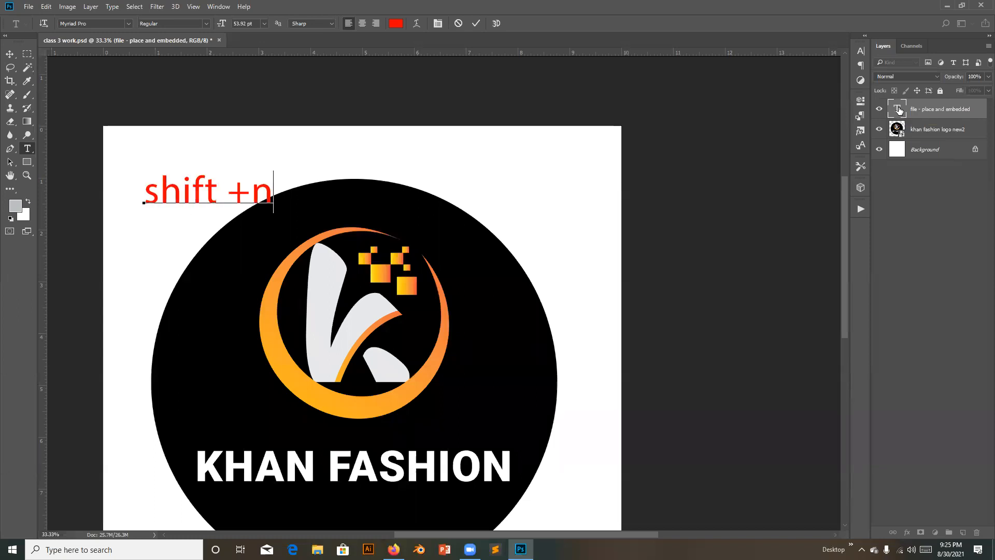
key(BackSpace)
text(al)
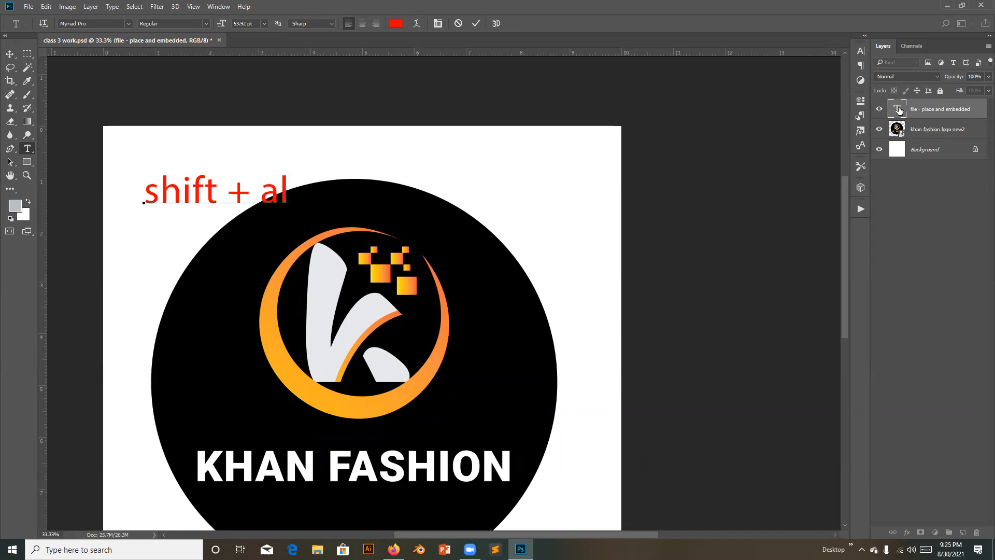
text(t + lb)
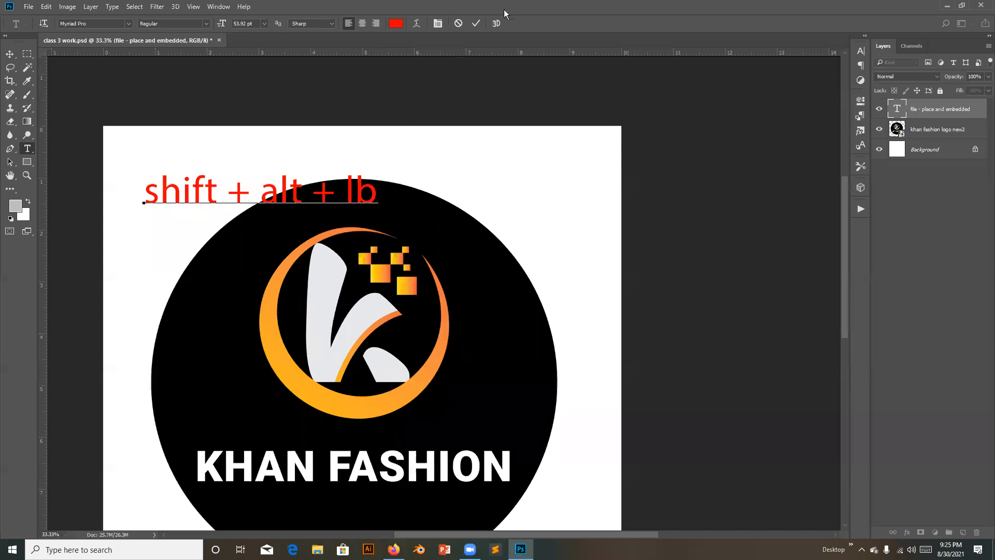
drag(312, 193, 228, 198)
key(BackSpace)
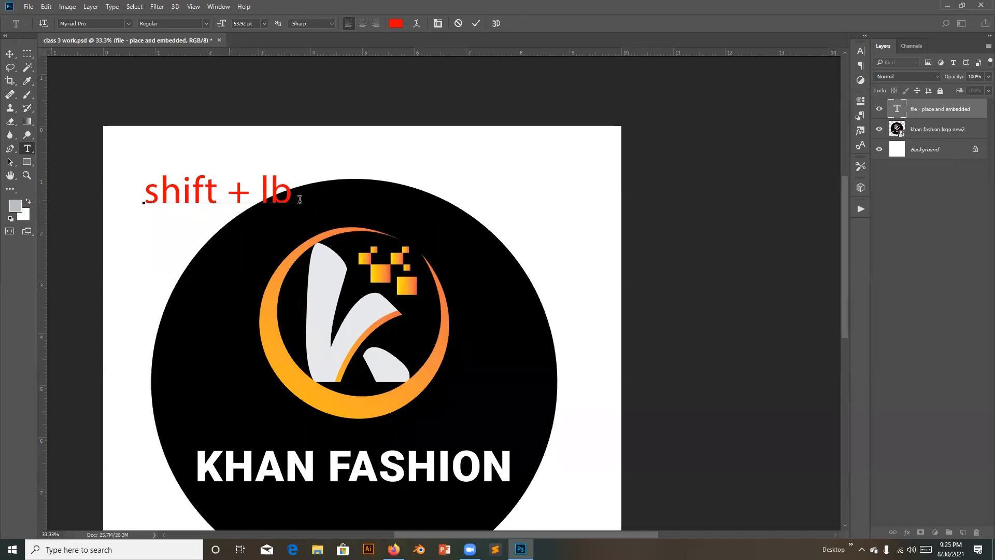
click(476, 24)
key(v)
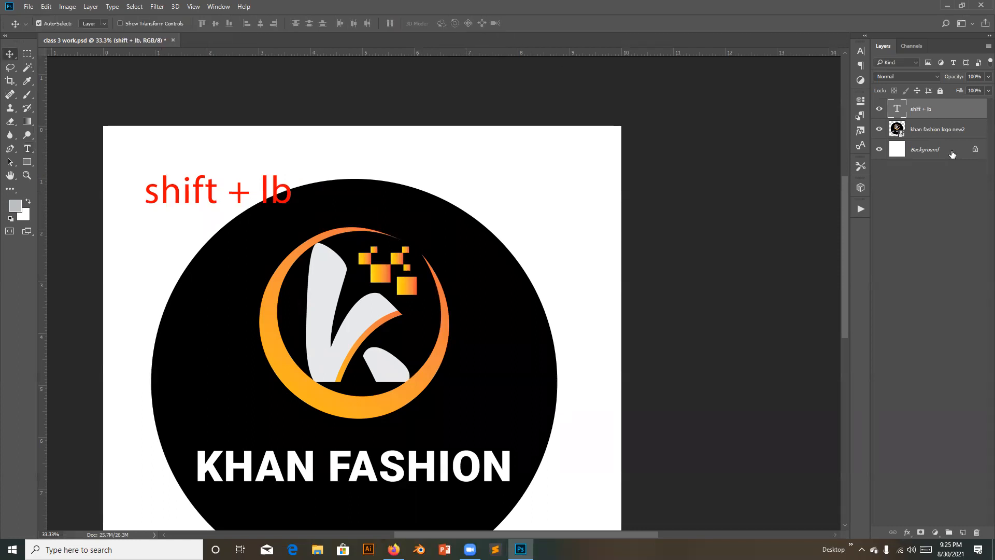
Step: Hide the "shift + lb" text layer, and switch the logo layer's visibility off and back on
click(879, 109)
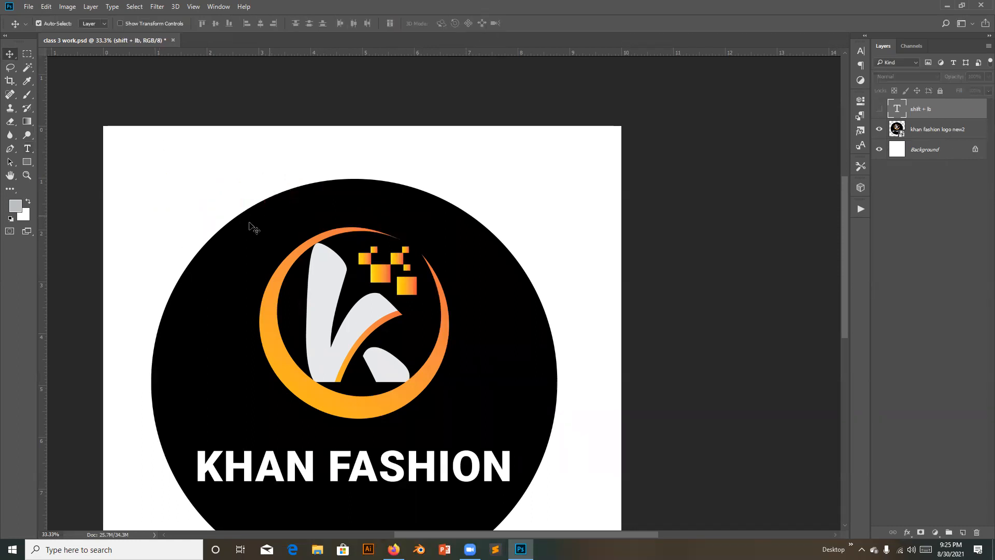
scroll(253, 327, down, 2)
scroll(253, 329, up, 2)
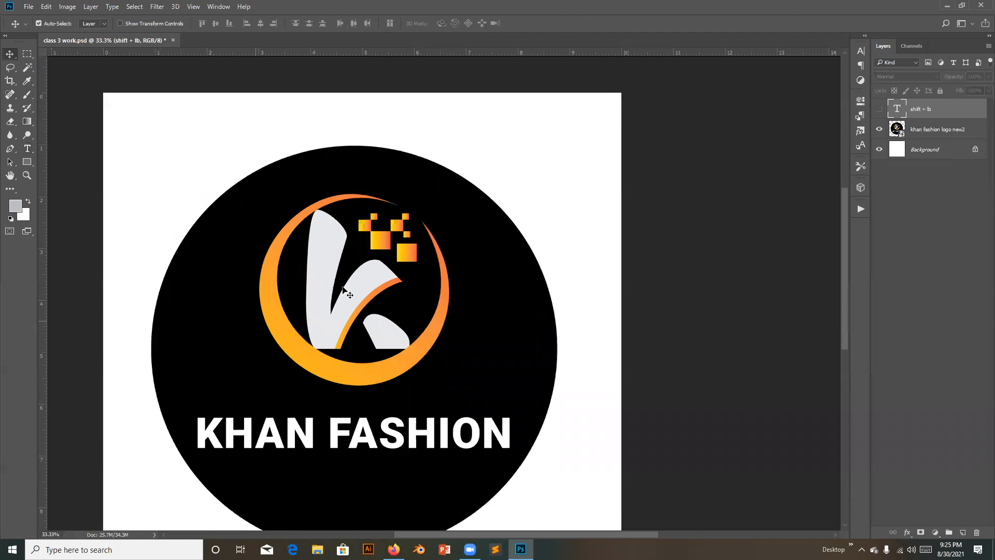
click(880, 130)
click(880, 129)
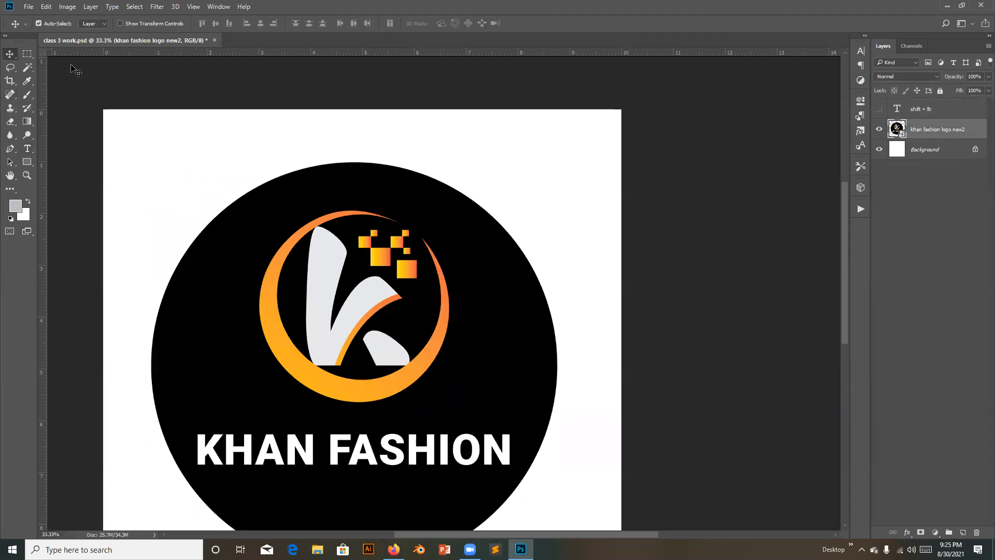
Step: Try moving the unlocked logo around the canvas and undo the move
drag(215, 360, 266, 204)
drag(290, 321, 324, 317)
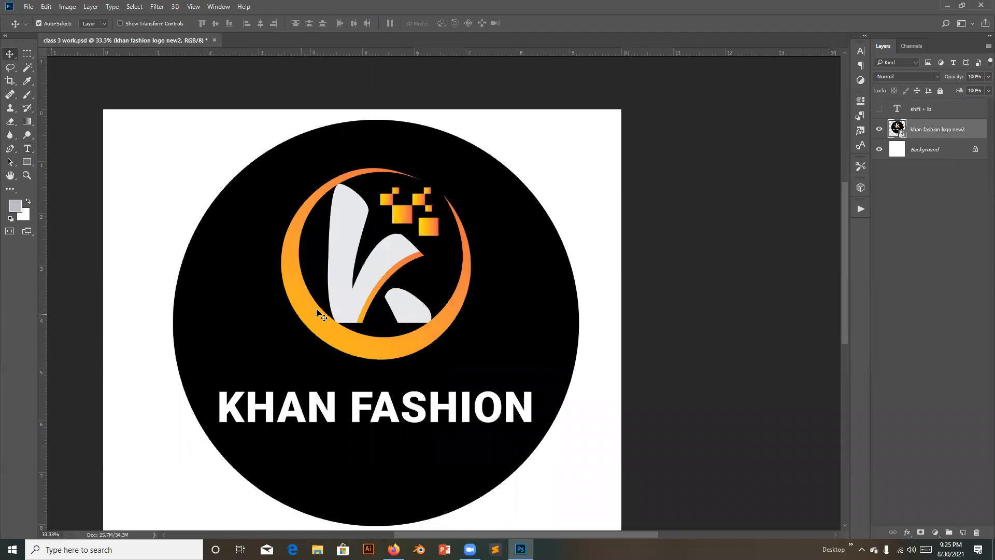
key(ctrl+z)
scroll(335, 284, down, 3)
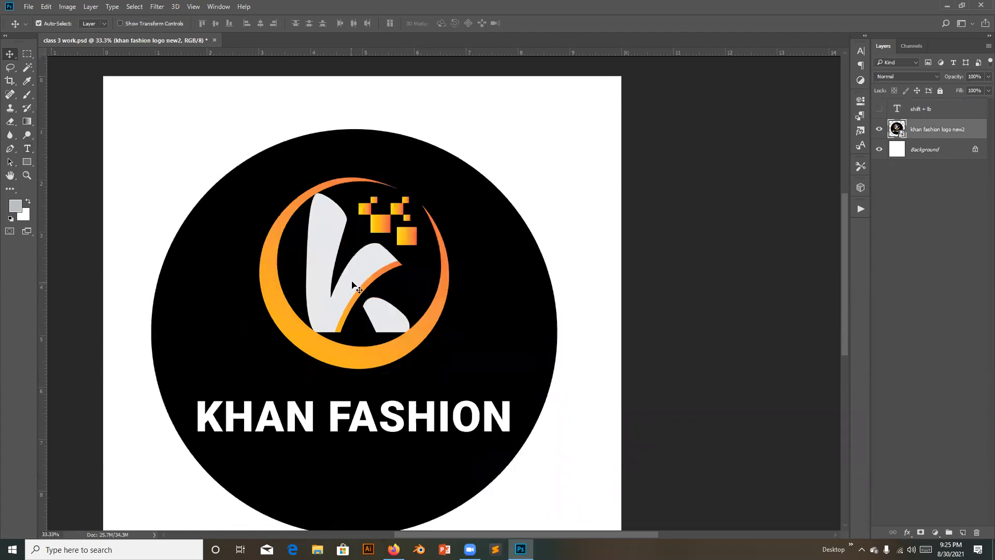
Step: Try moving the logo with its layer fully locked and again with it unlocked, undoing the move
click(940, 91)
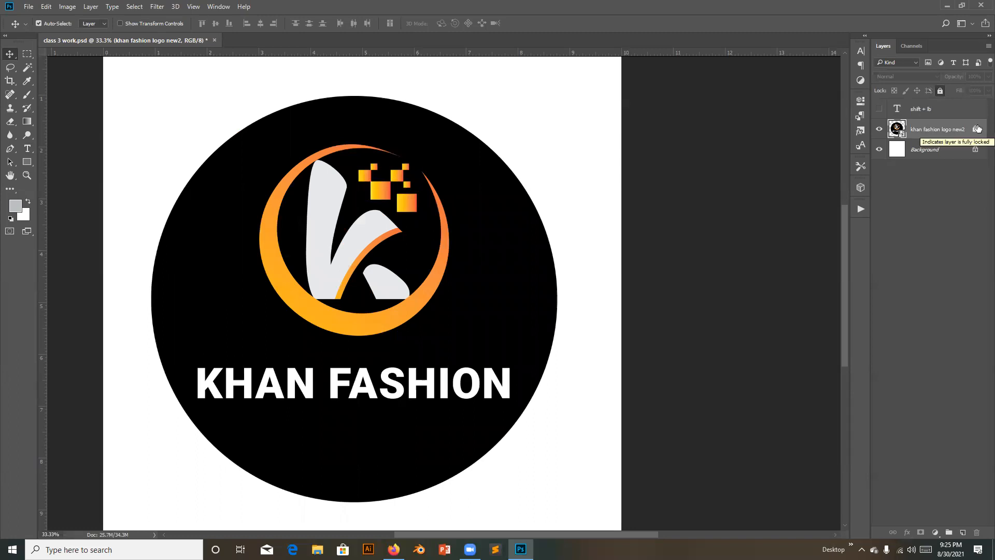
mouse_move(350, 255)
mouse_down()
mouse_move(183, 254)
mouse_move(259, 311)
mouse_up()
mouse_move(277, 316)
mouse_down()
mouse_move(420, 234)
mouse_move(398, 243)
mouse_move(600, 190)
mouse_move(610, 221)
mouse_up()
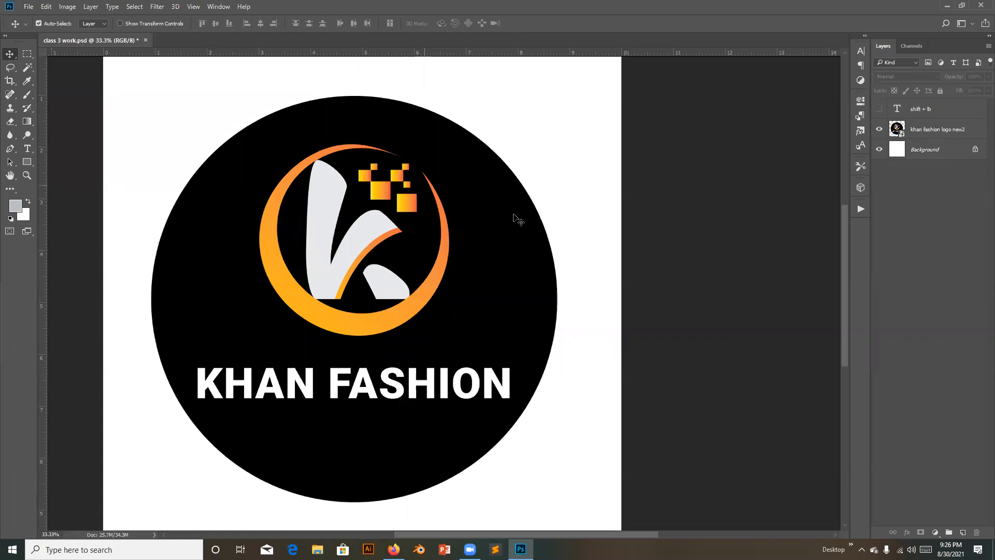
drag(318, 287, 337, 271)
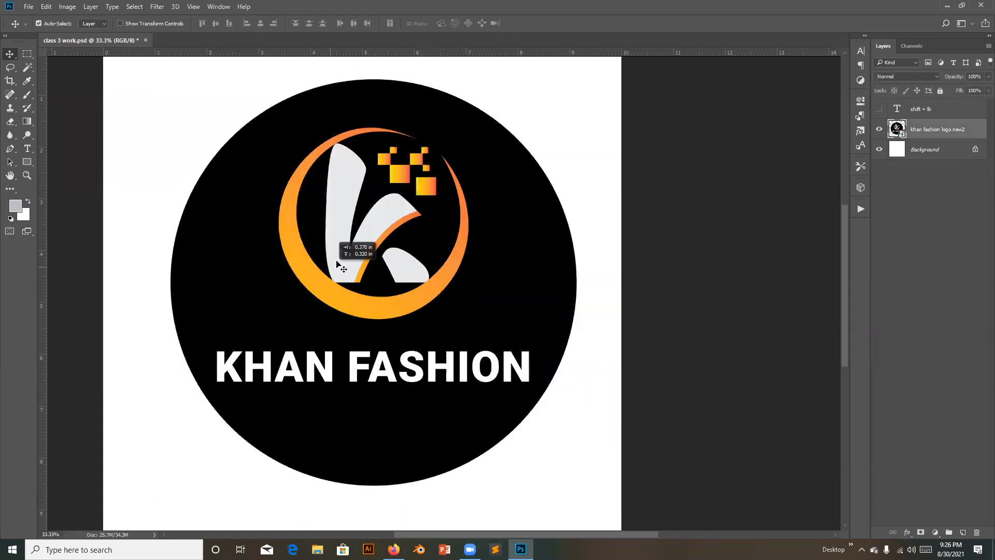
key(ctrl+z)
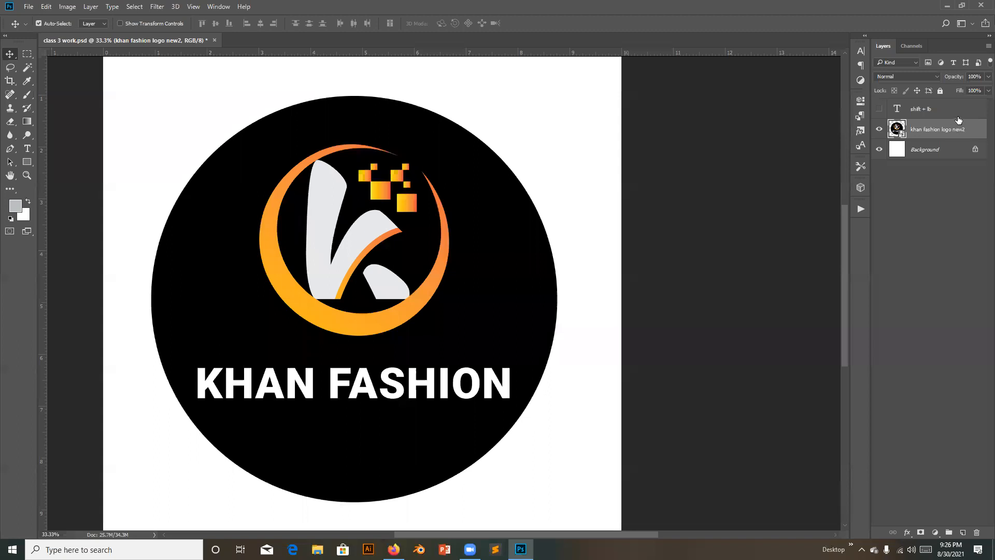
Step: Fully lock the logo layer and clear the layer selection
click(938, 92)
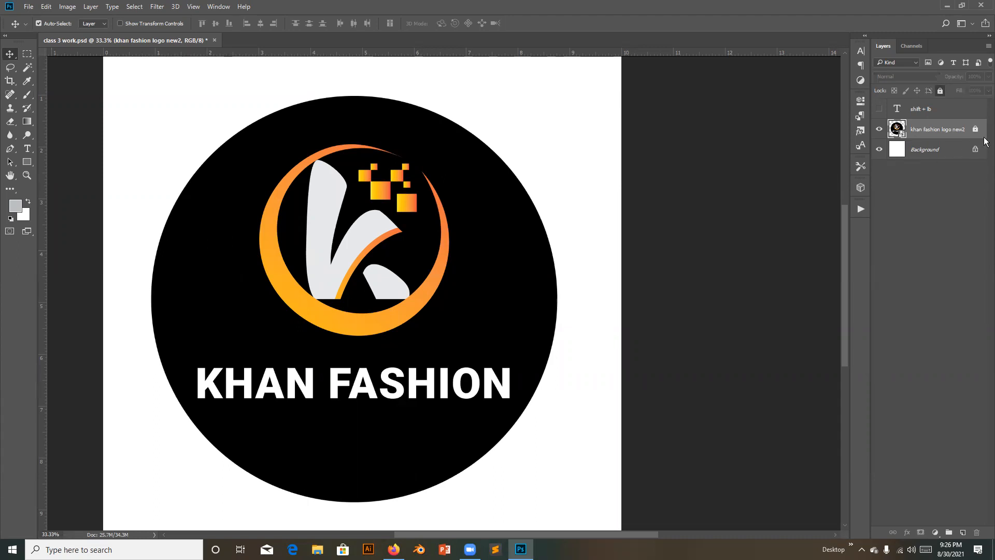
click(312, 287)
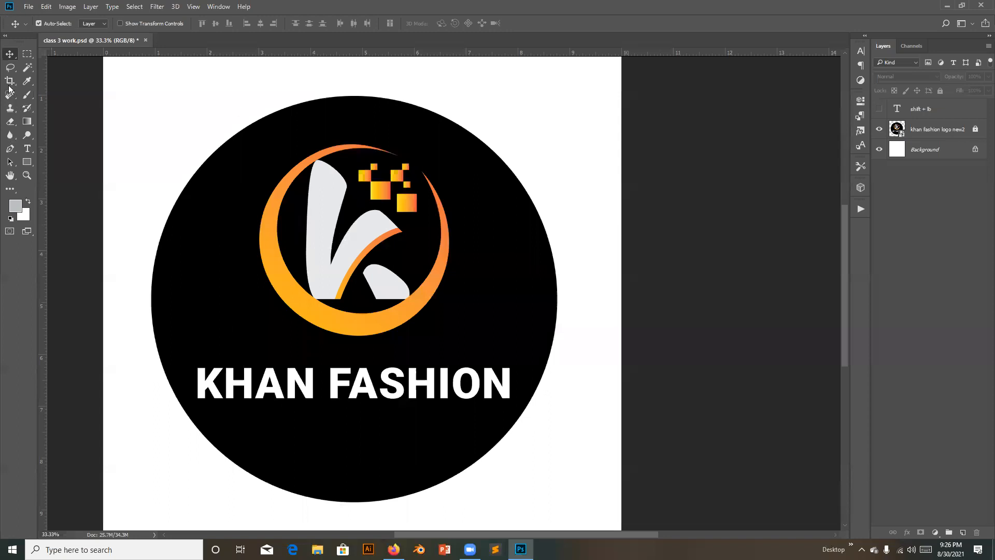
Step: Trace a rough closed path around the vertical stem of the logo's k with the Pen tool
click(11, 149)
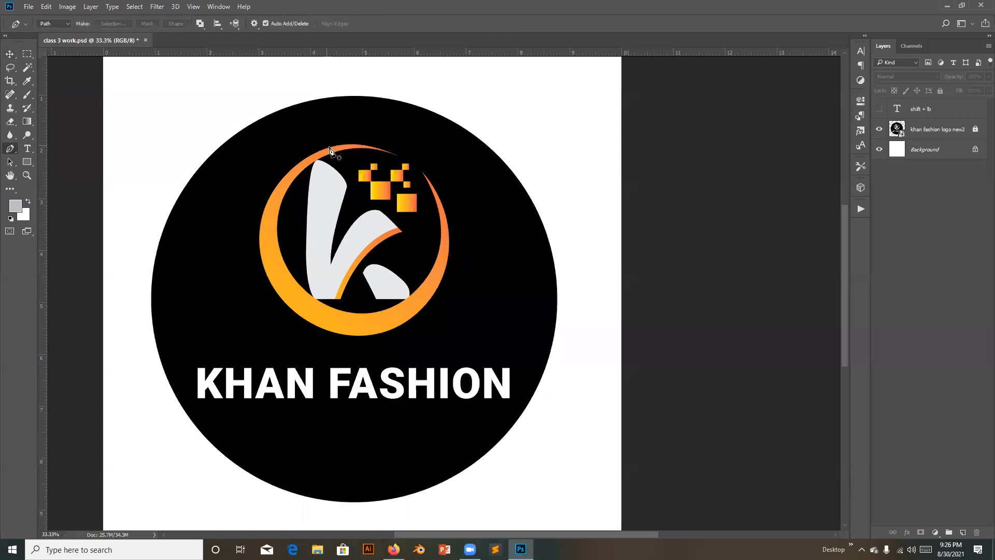
click(308, 191)
drag(317, 158, 338, 227)
drag(332, 282, 308, 269)
drag(295, 202, 298, 195)
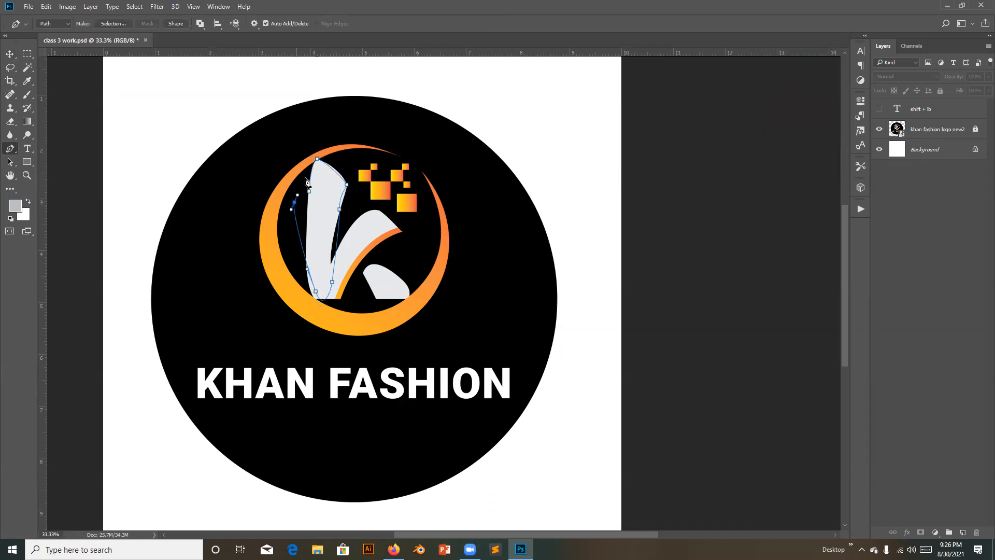
click(310, 192)
Step: Add a new layer above the "shift + lb" layer, and undo both the layer and the traced path
click(939, 115)
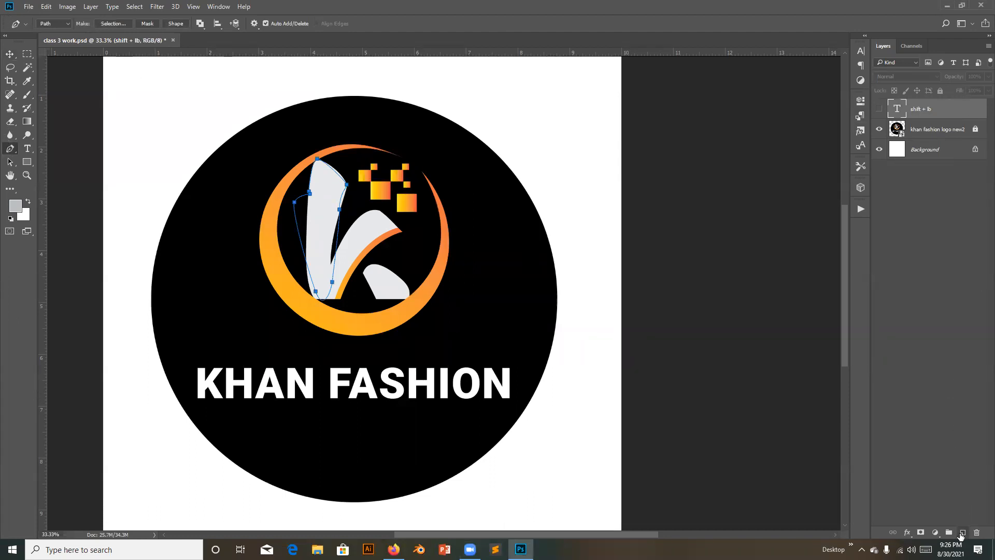
click(962, 532)
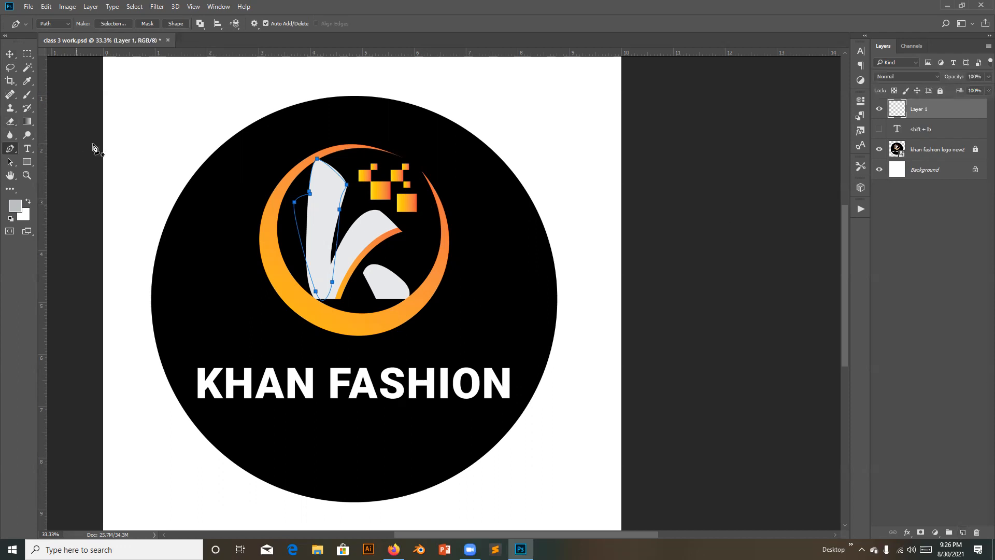
key(ctrl+z)
key(ctrl+z)
key(ctrl+z)
key(ctrl+z)
key(ctrl+z)
key(ctrl+z)
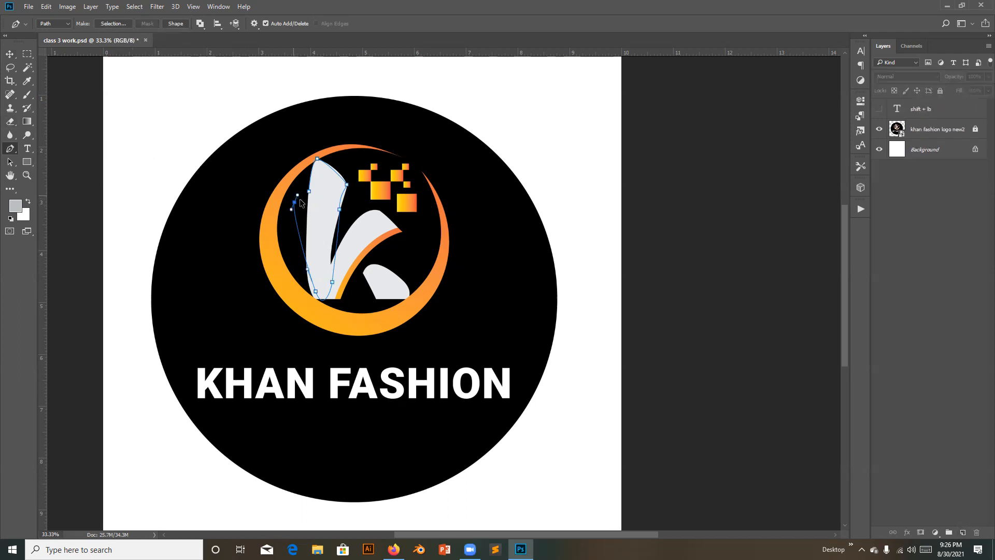
key(ctrl+z)
key(ctrl+z)
key(ctrl+z)
key(ctrl+z)
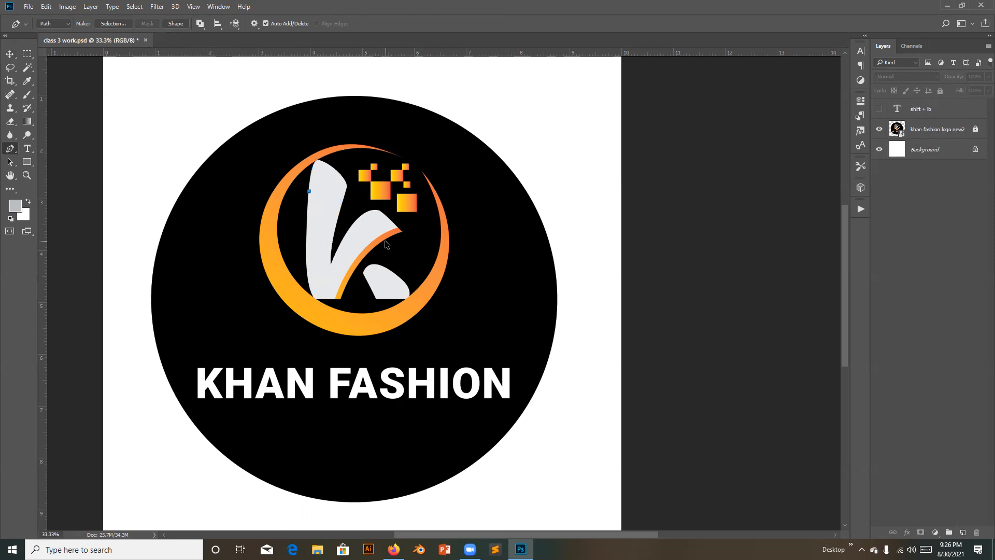
Step: Create a new layer above the "shift + lb" layer and trace a closed Pen path over the k's vertical stem
click(919, 115)
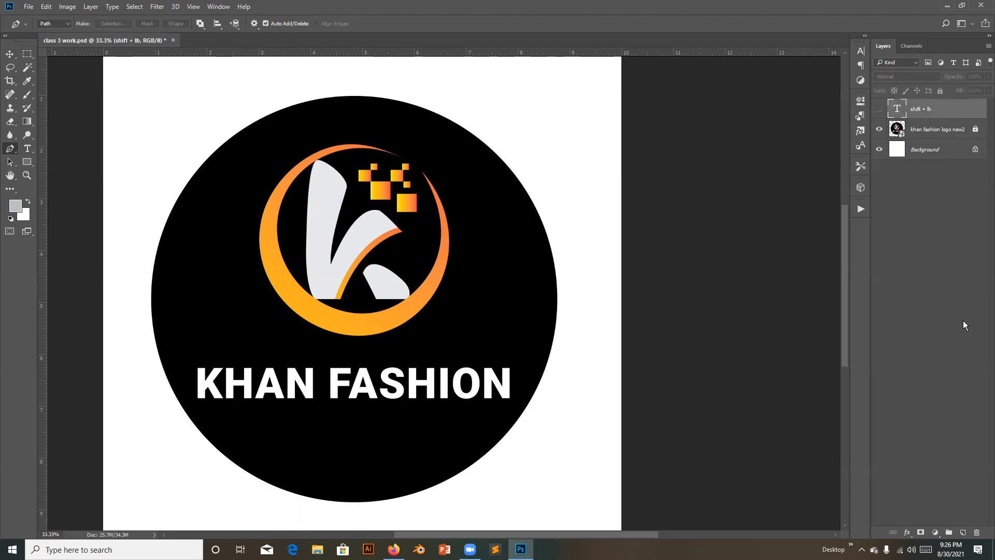
click(963, 531)
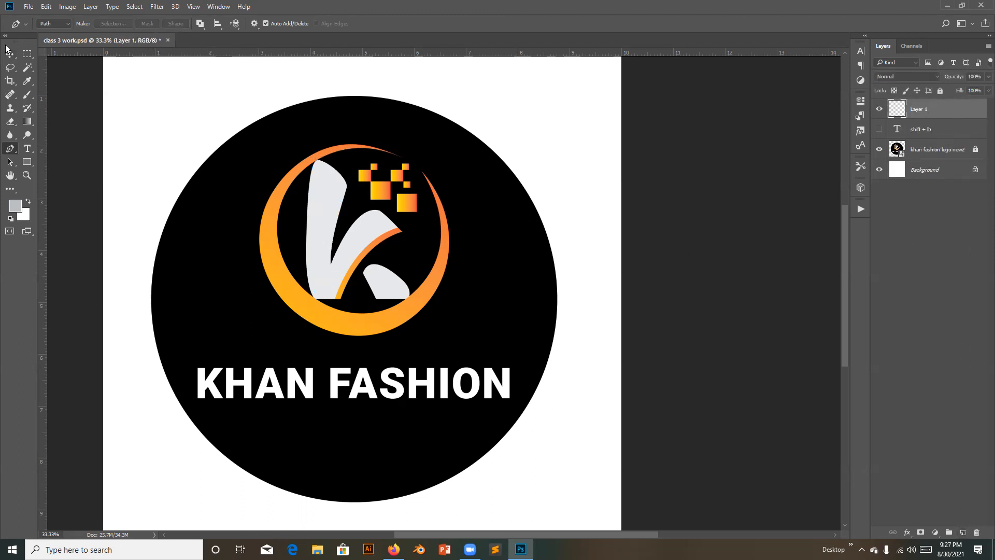
click(305, 238)
drag(313, 166, 341, 179)
drag(349, 256, 319, 279)
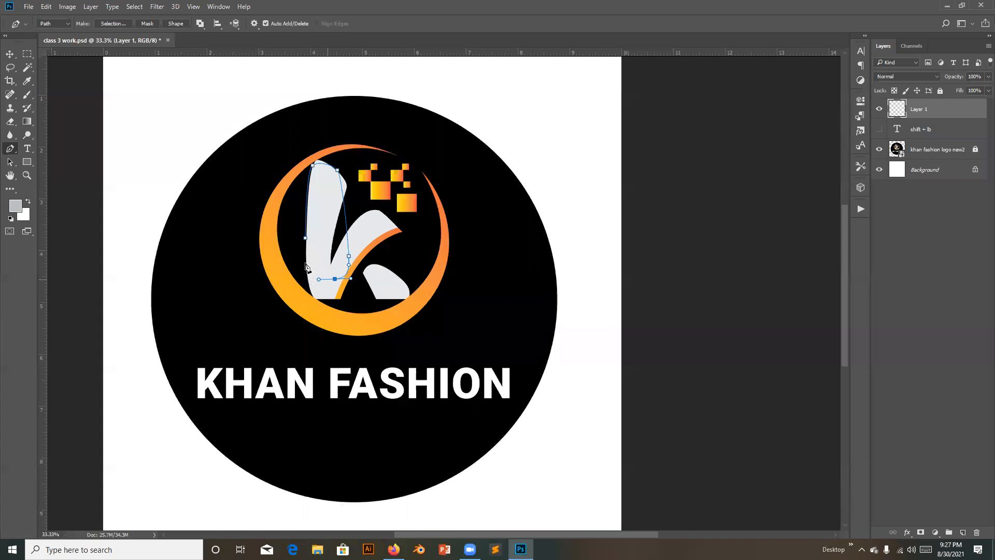
click(306, 239)
Step: Switch the Pen tool's drawing mode from Path to Shape, with the new empty layer selected
click(55, 26)
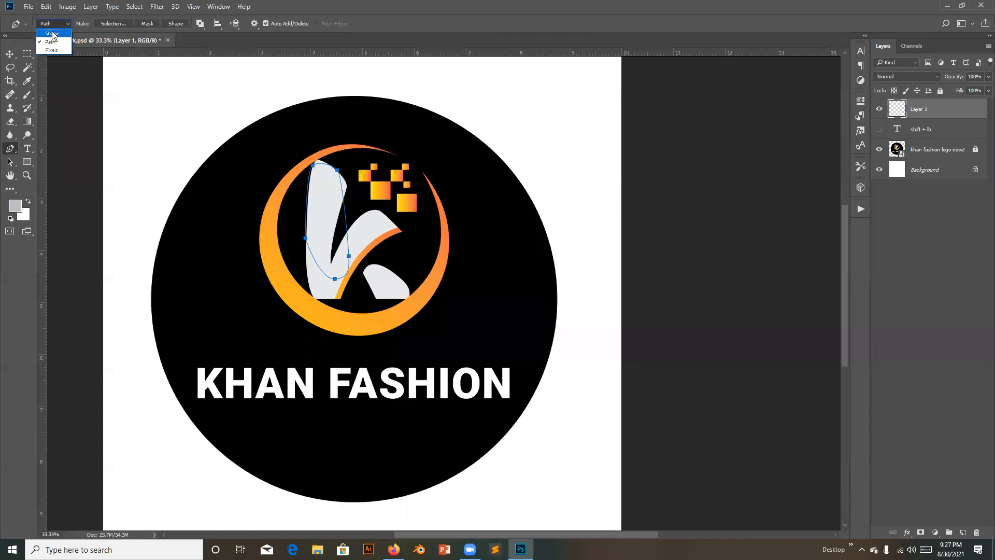
click(53, 33)
click(58, 23)
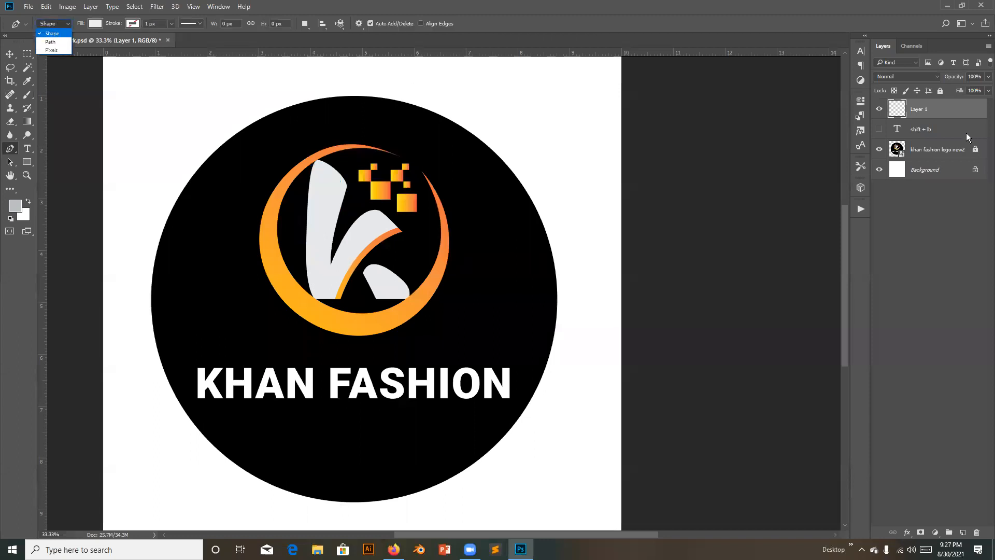
click(944, 114)
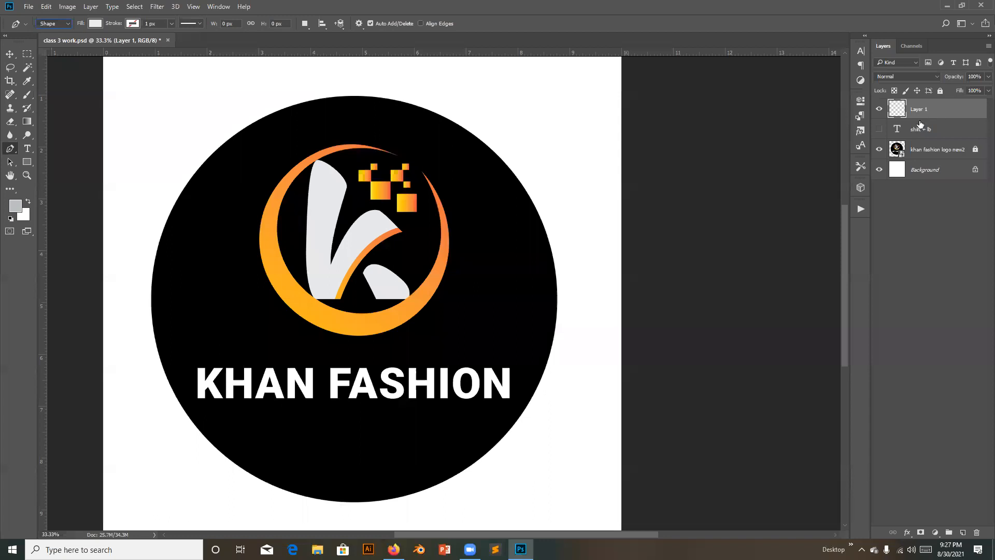
Step: Delete the empty Layer 1 above the "shift + lb" text layer
click(11, 56)
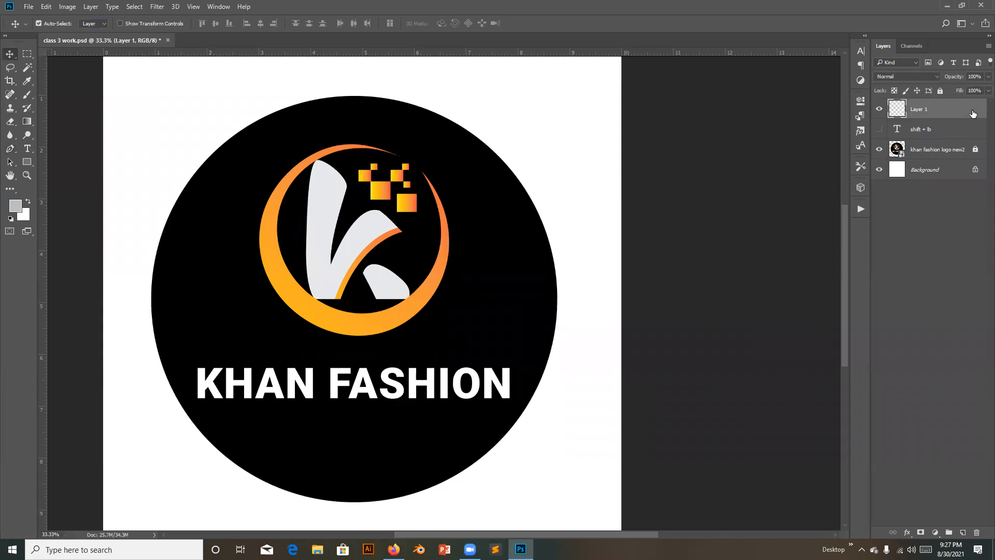
key(Delete)
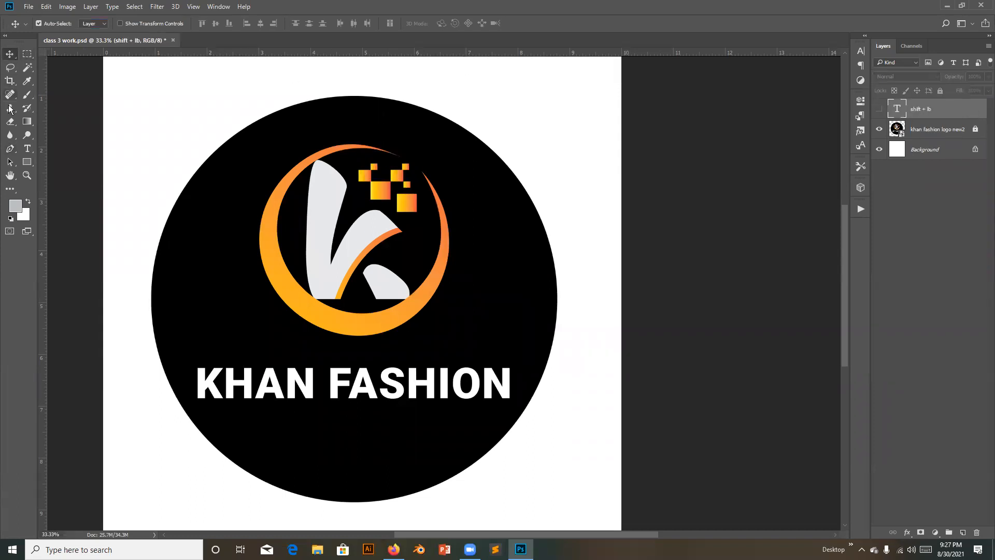
Step: Trace a closed shape over the vertical stem of the logo's k with the Pen tool in Shape mode
click(10, 149)
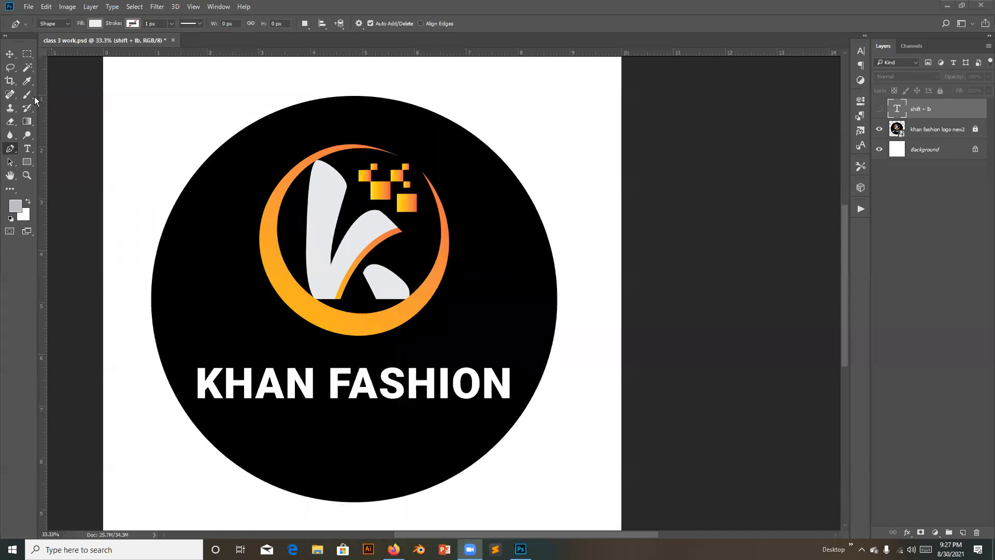
click(54, 23)
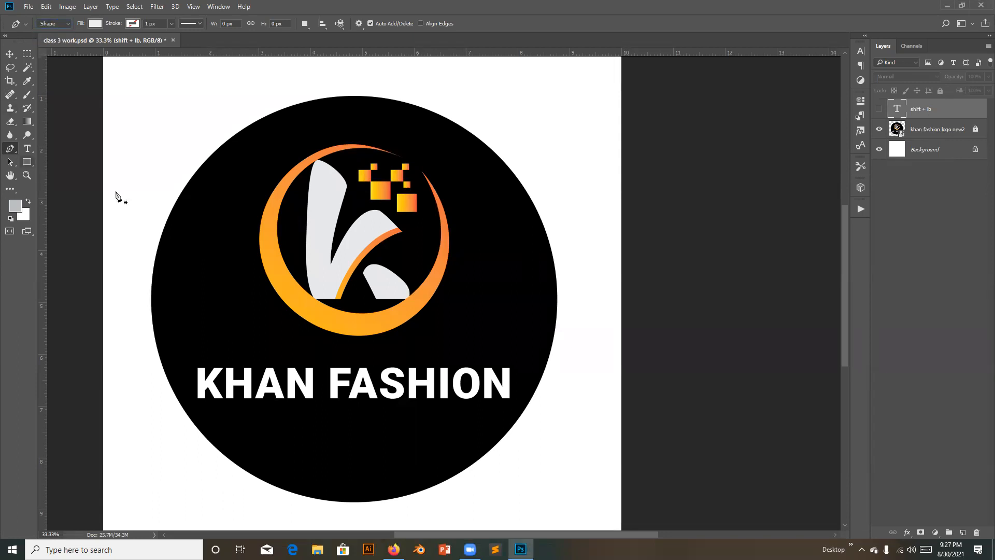
click(306, 209)
click(317, 159)
click(360, 176)
click(341, 244)
click(333, 261)
drag(323, 272, 309, 272)
click(307, 210)
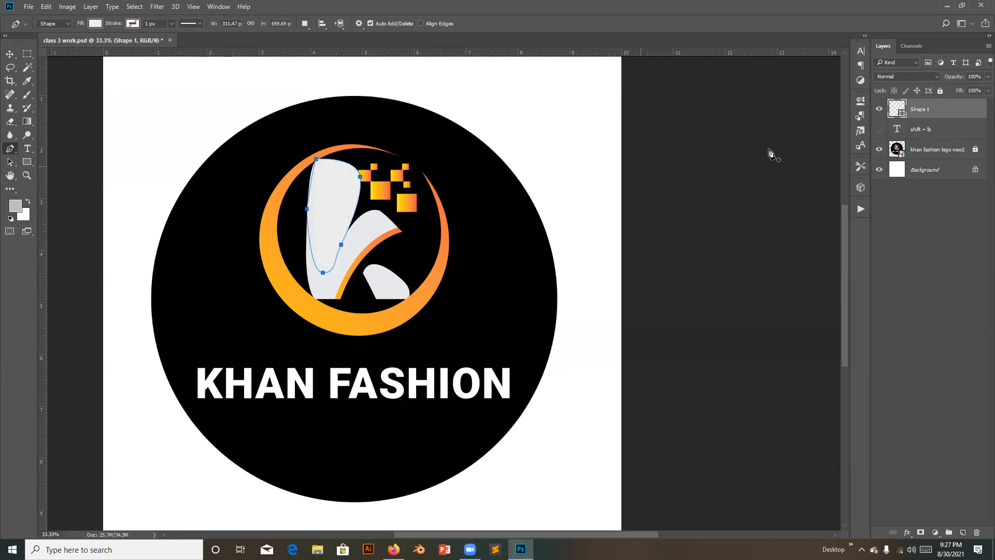
Step: Change the fill of the traced k-stem shape to red
click(96, 24)
click(45, 91)
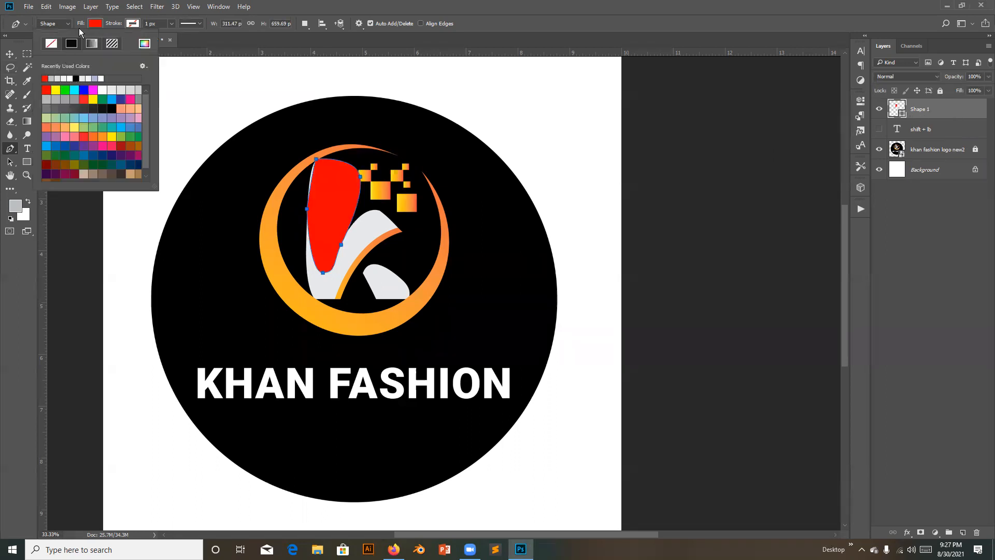
click(6, 57)
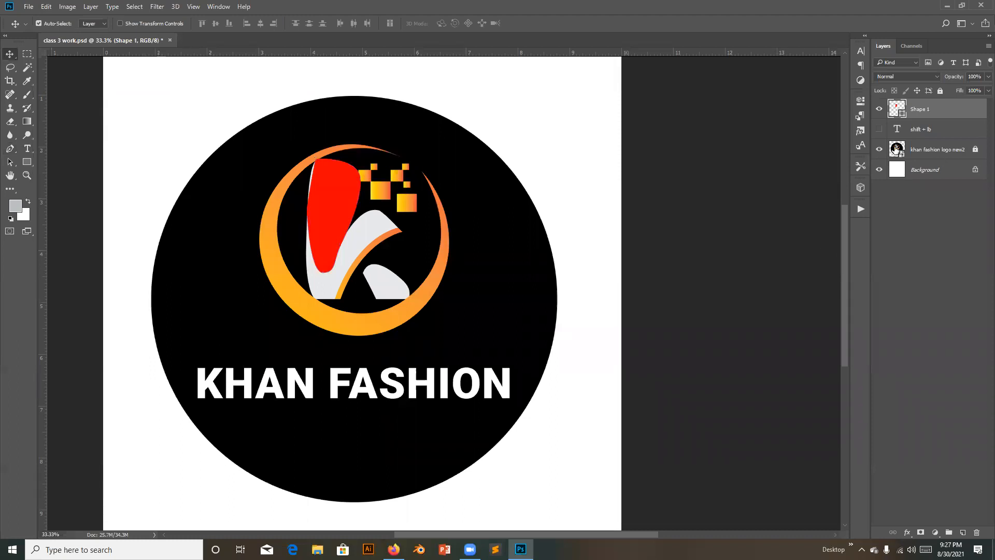
Step: Unlock and delete the "khan fashion logo new2" layer, and delete the red Shape 1 layer
click(976, 151)
click(961, 153)
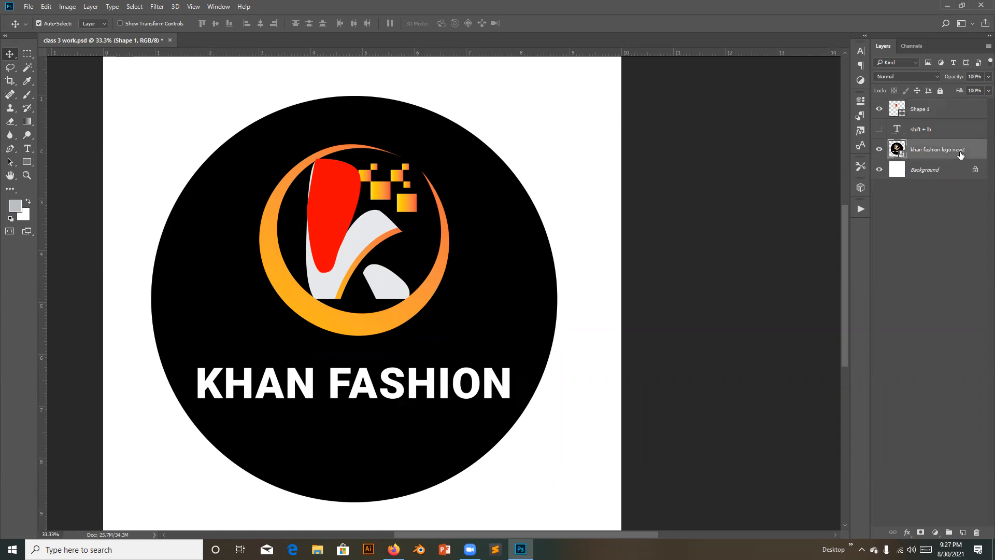
key(Delete)
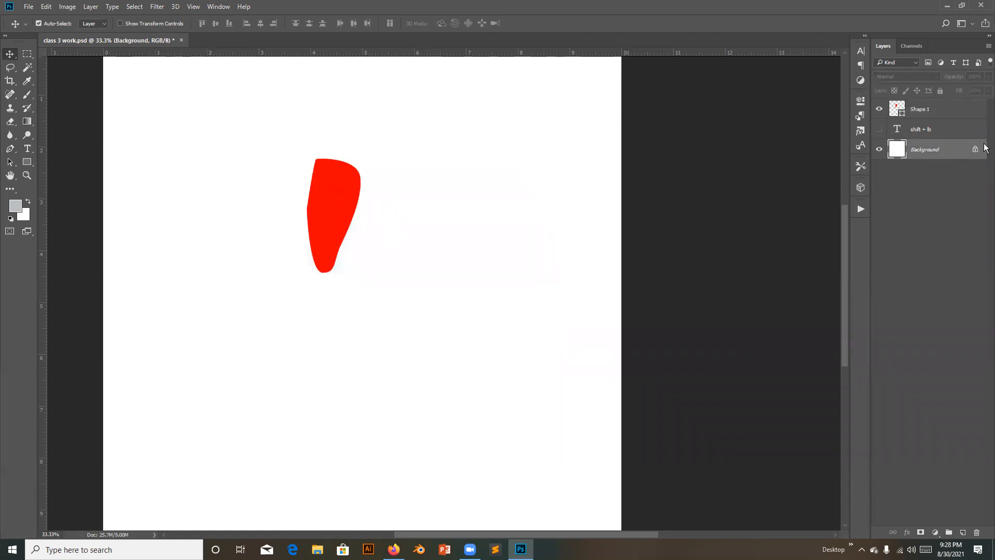
click(960, 116)
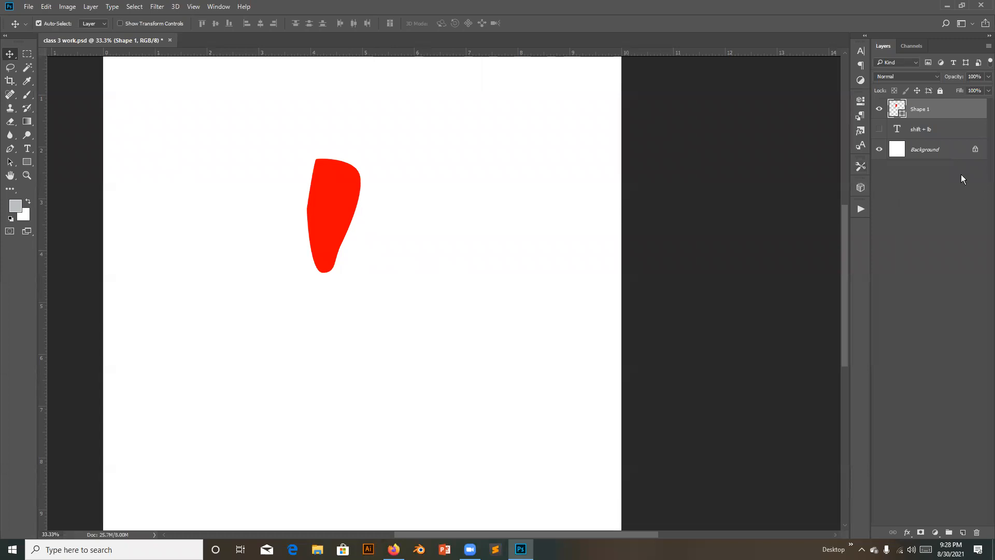
key(Delete)
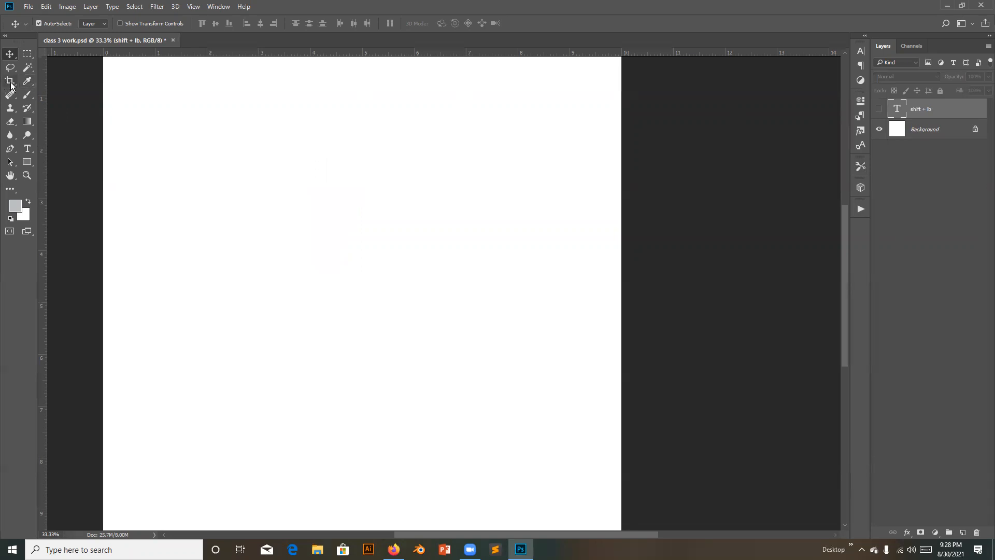
Step: Open the company logo PNG image from the Desktop as a separate document
click(29, 7)
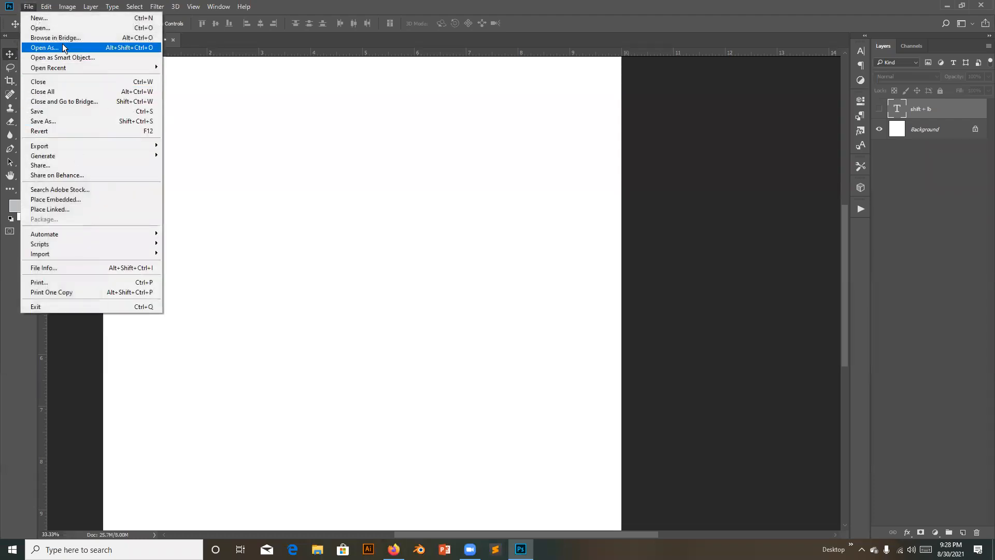
click(58, 29)
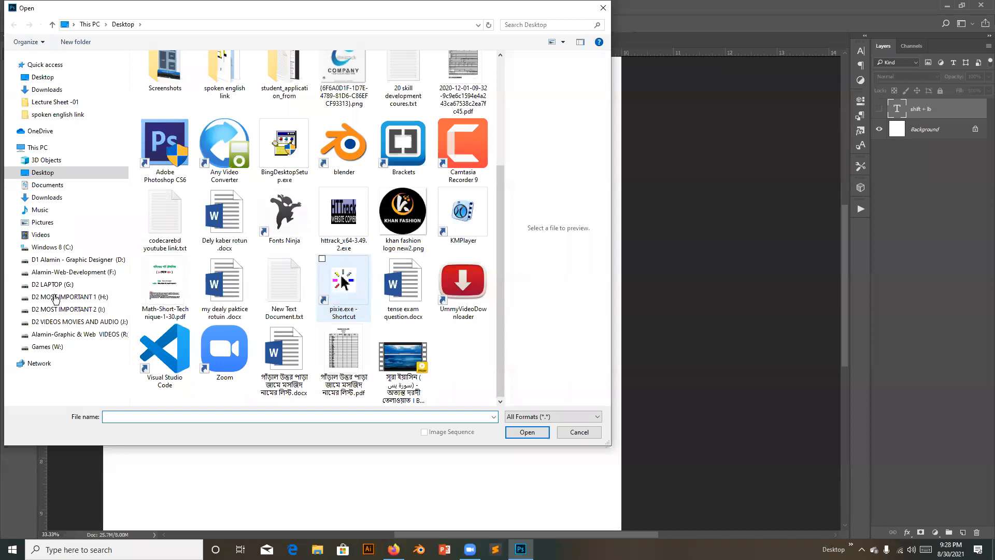
scroll(335, 290, up, 3)
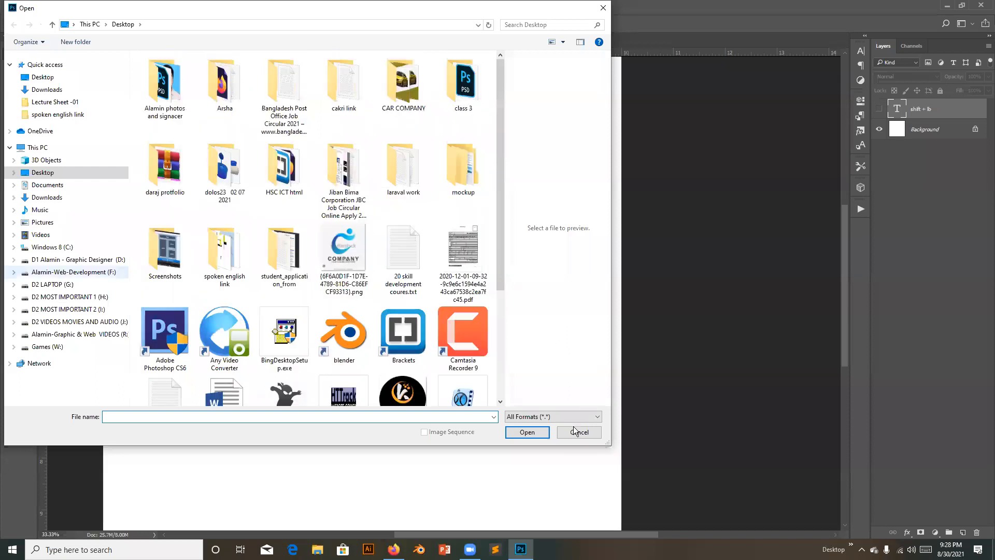
click(343, 248)
double_click(344, 270)
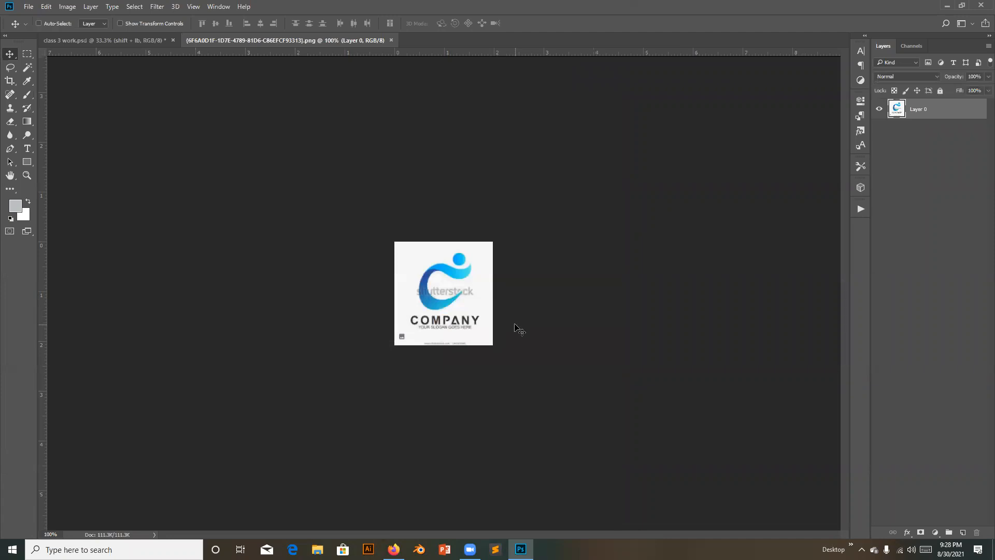
Step: Zoom in and out on the company logo image to examine it at different magnifications, ending at 500%
key(ctrl+plus)
key(ctrl+plus)
key(ctrl+plus)
key(ctrl+plus)
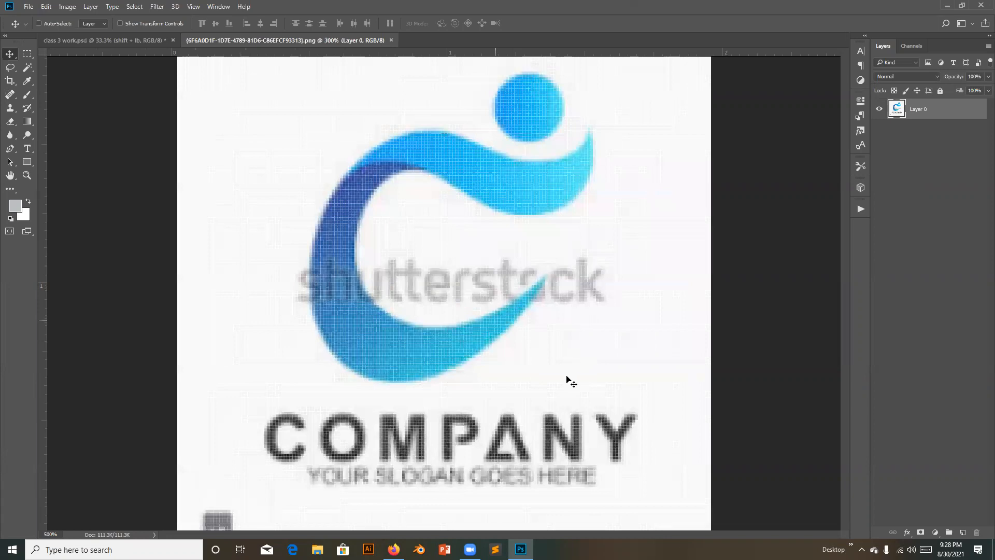
key(ctrl+minus)
key(ctrl+minus)
key(ctrl+minus)
key(ctrl+minus)
key(ctrl+minus)
key(ctrl+plus)
key(ctrl+plus)
key(ctrl+plus)
key(ctrl+plus)
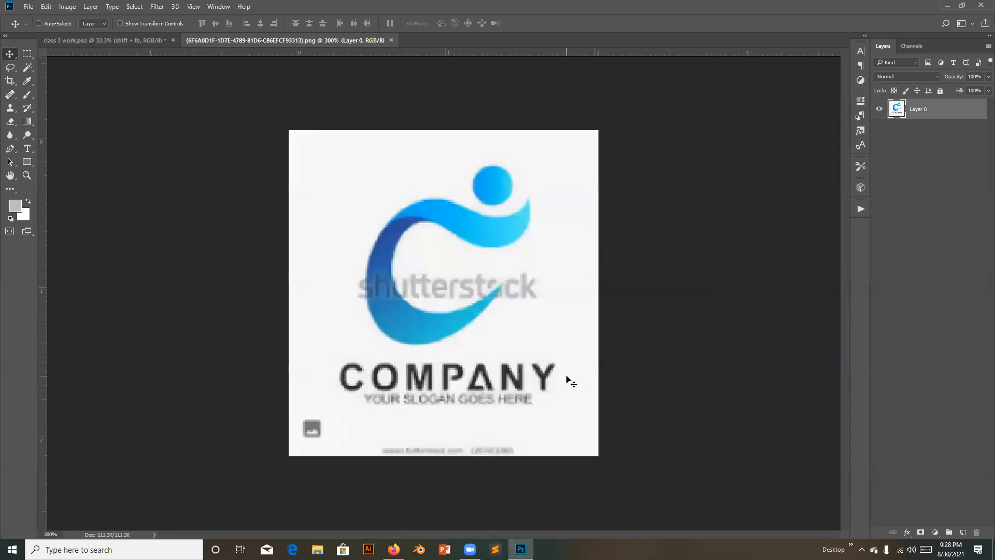
key(ctrl+plus)
key(ctrl+plus)
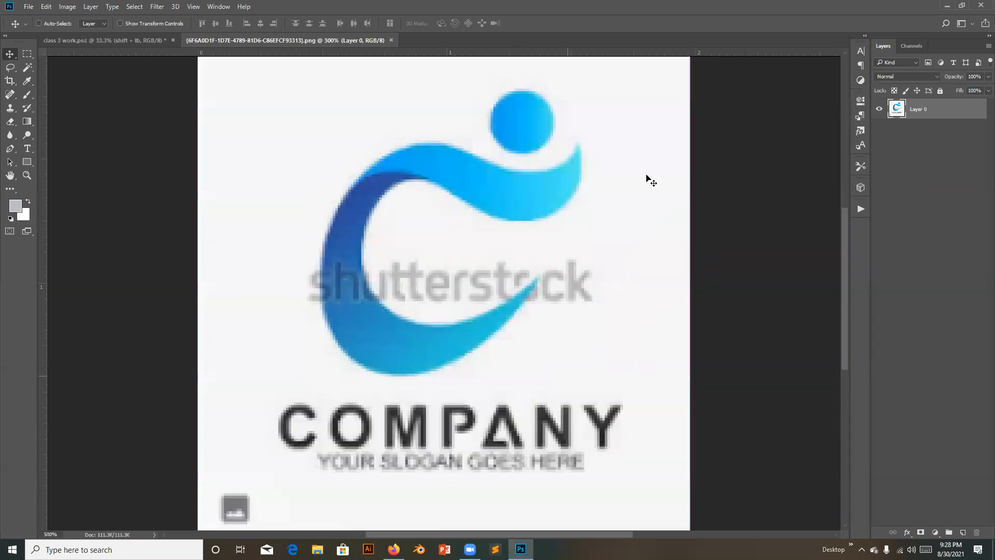
Step: In class 3 work.psd, replace the hidden "shift + lb" text with "ctrl + +/-" and leave its layer hidden
click(131, 41)
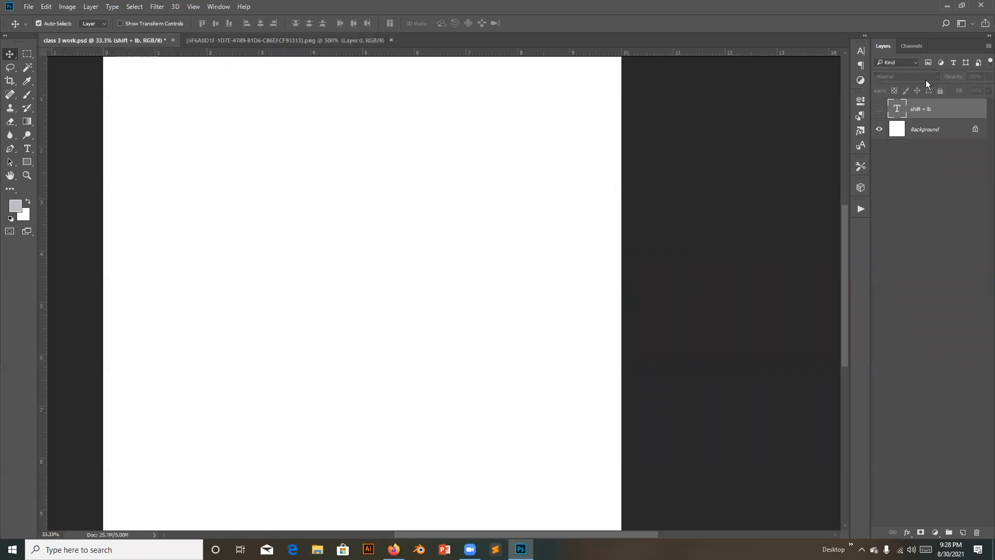
click(879, 108)
double_click(898, 110)
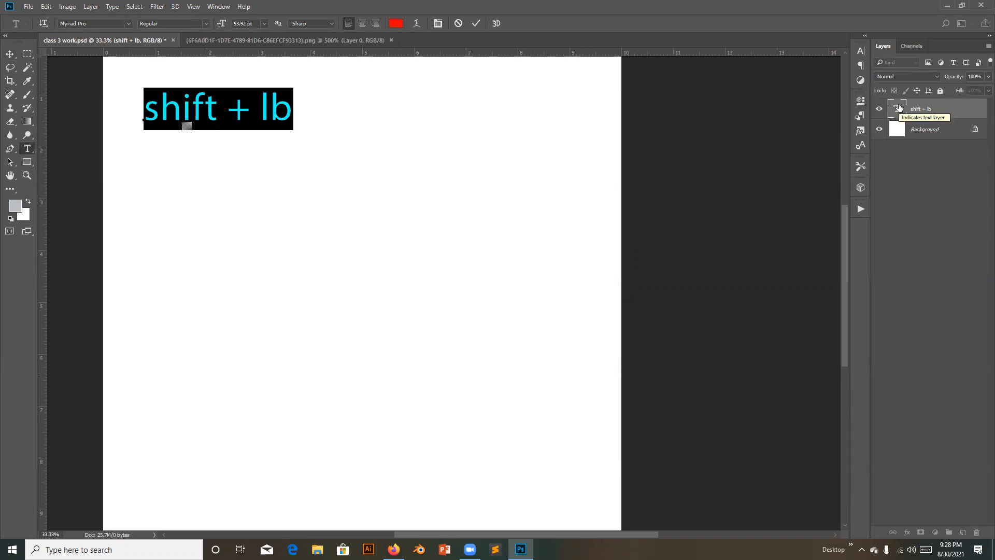
key(BackSpace)
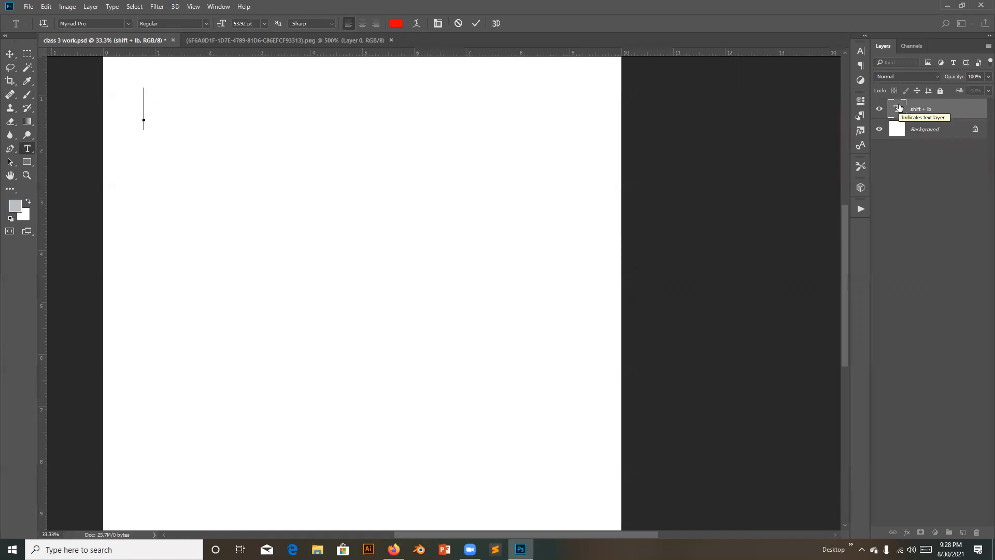
text(Ctrl)
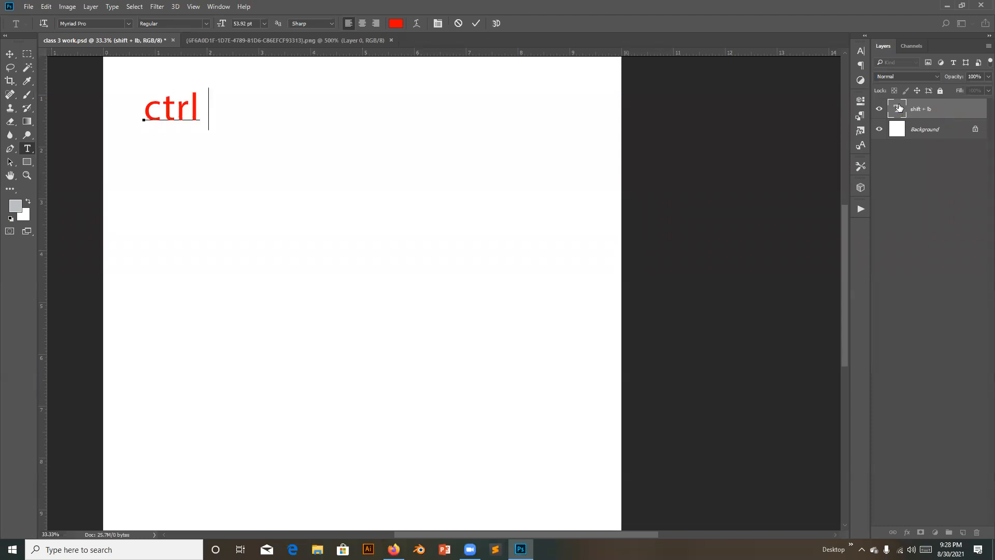
text( + +)
text(/_)
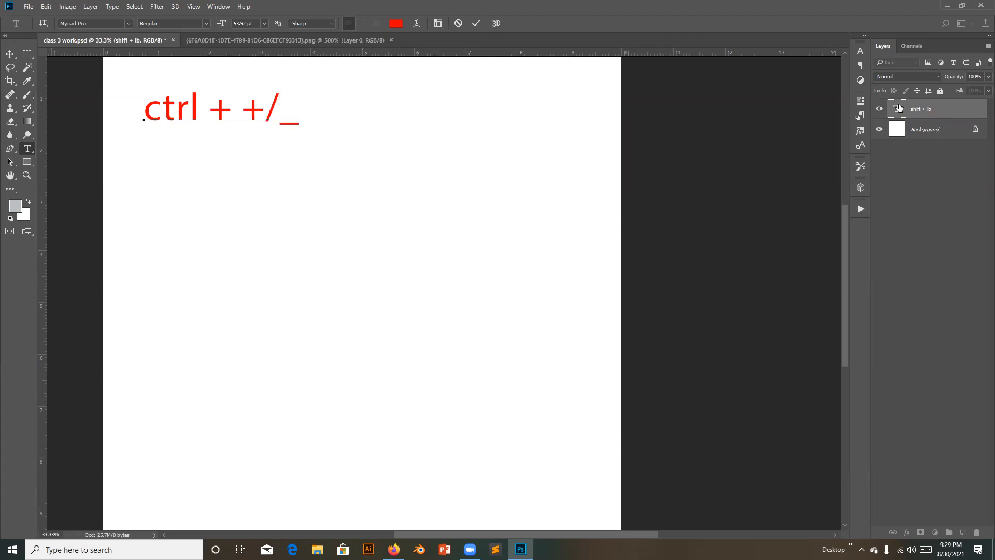
key(BackSpace)
text(-)
click(476, 24)
key(v)
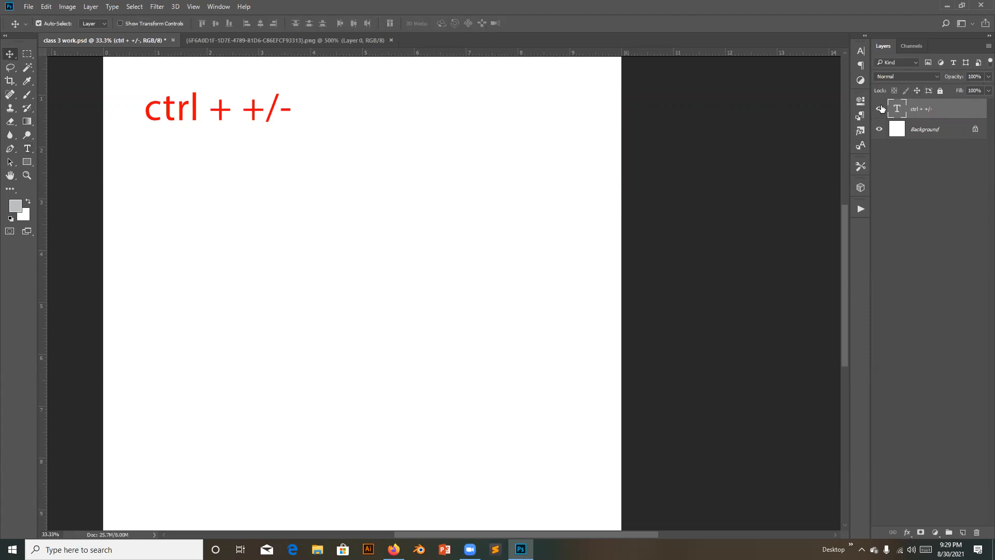
click(882, 106)
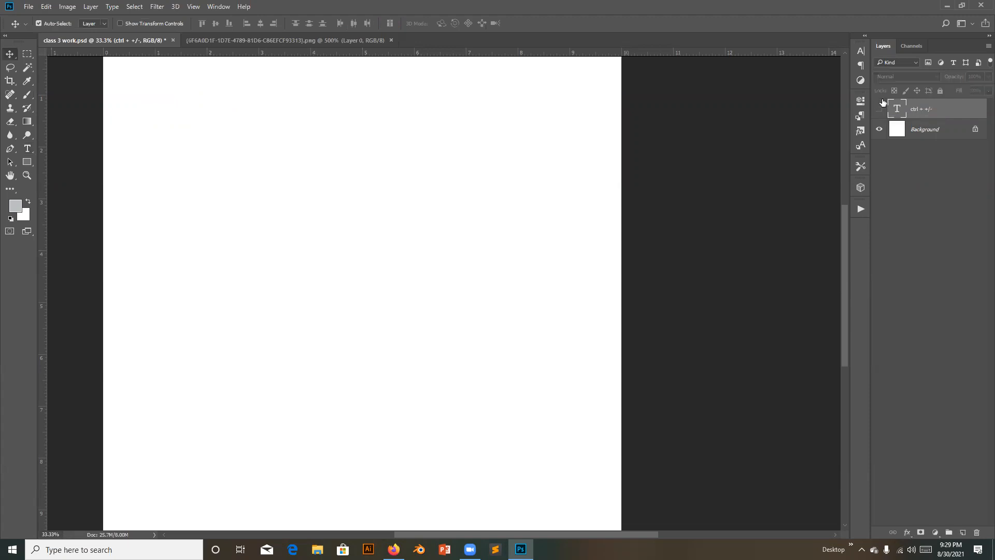
Step: Zoom in and out repeatedly on the blank class 3 work canvas to compare magnifications, ending at 25%
key(ctrl+plus)
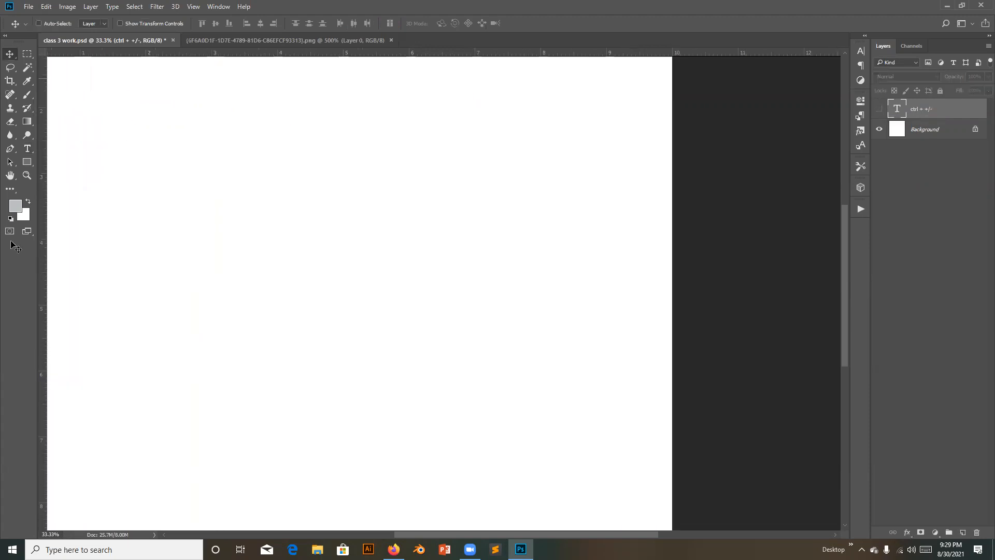
key(ctrl+plus)
key(ctrl+plus)
key(ctrl+plus)
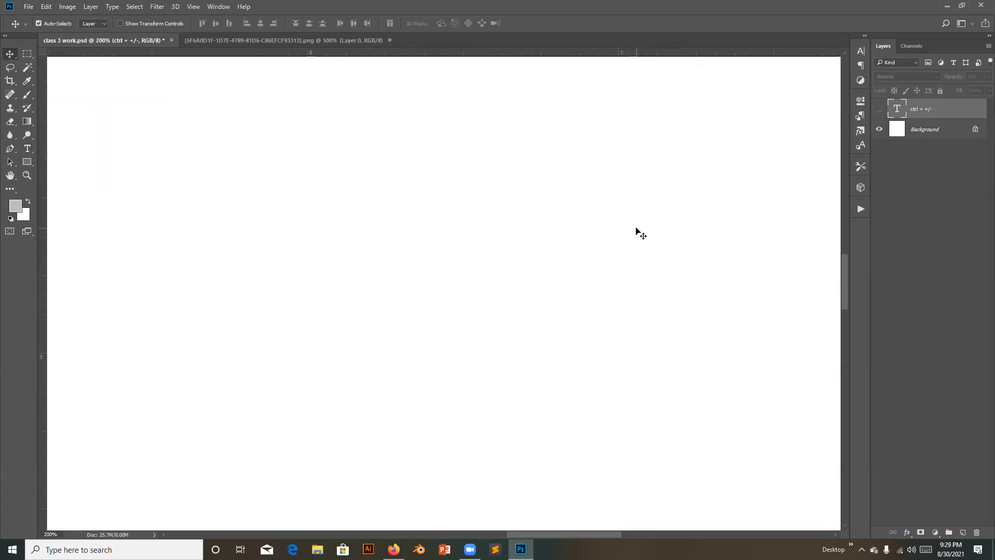
key(ctrl+minus)
key(ctrl+minus)
key(ctrl+minus)
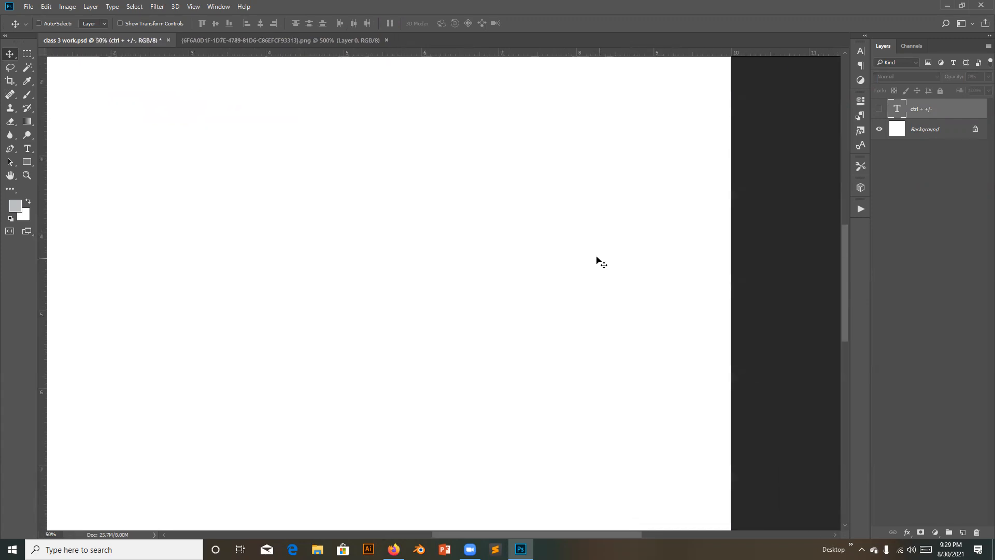
key(ctrl+minus)
key(ctrl+minus)
key(ctrl+plus)
key(ctrl+minus)
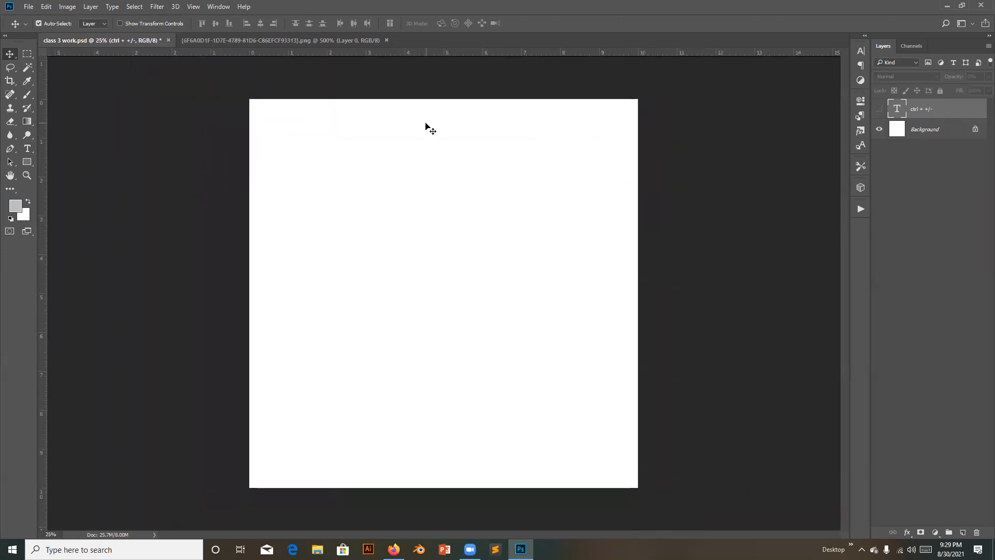
key(ctrl+plus)
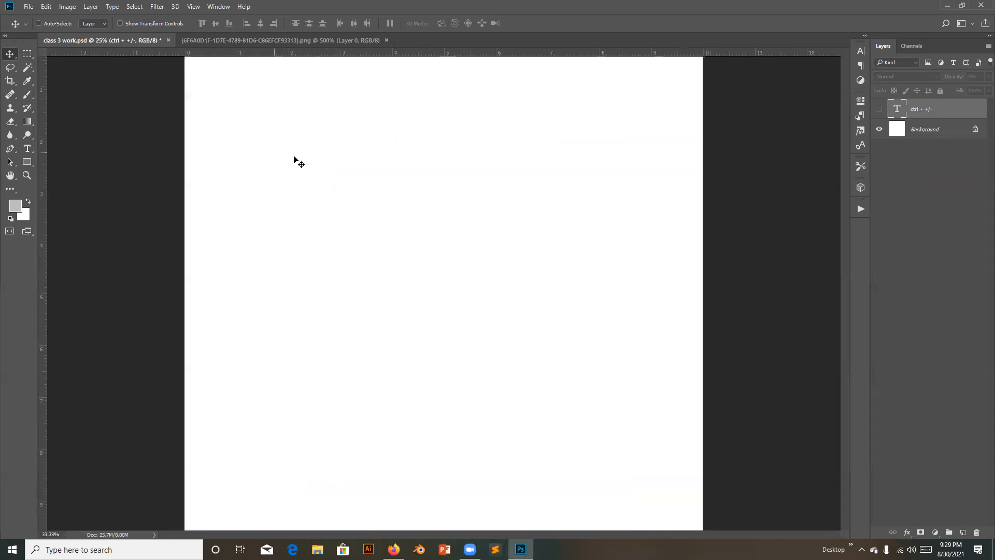
key(ctrl+plus)
key(ctrl+plus)
key(ctrl+plus)
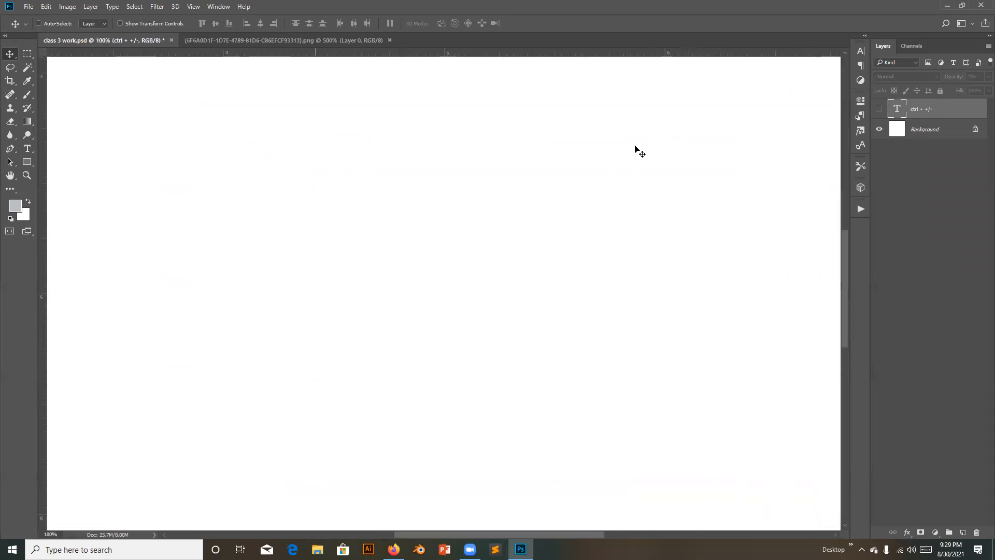
key(ctrl+minus)
key(ctrl+minus)
key(ctrl+minus)
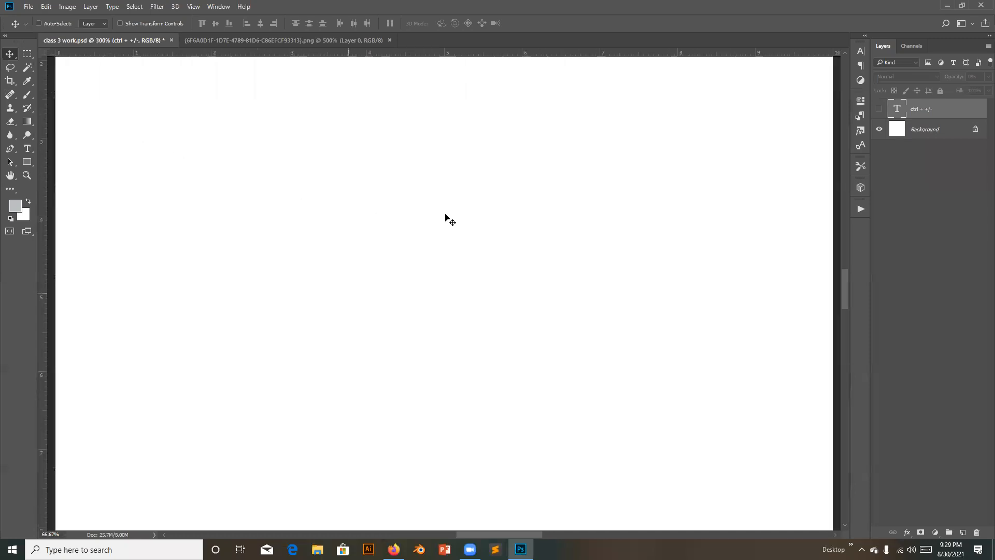
key(ctrl+minus)
key(ctrl+minus)
key(ctrl+minus)
key(ctrl+minus)
key(ctrl+plus)
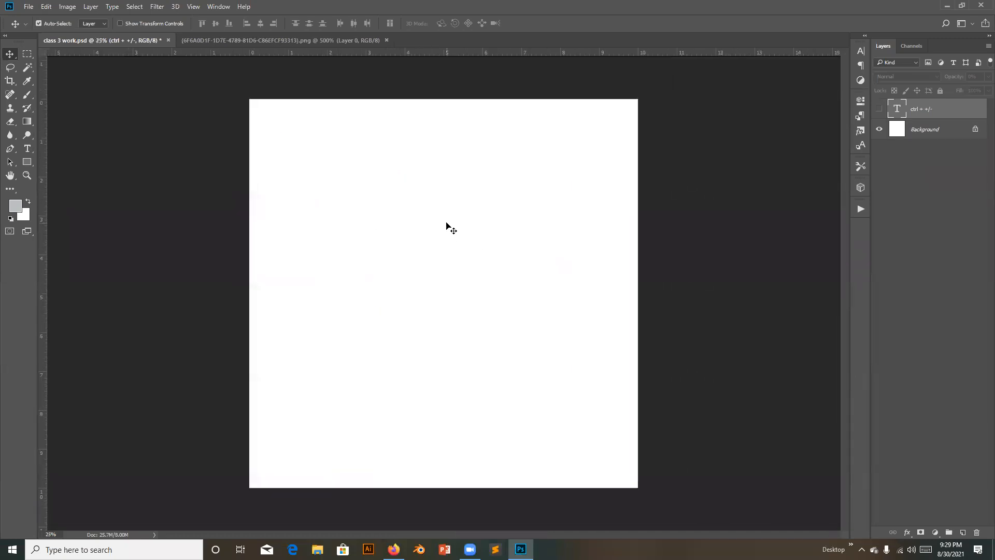
key(ctrl+plus)
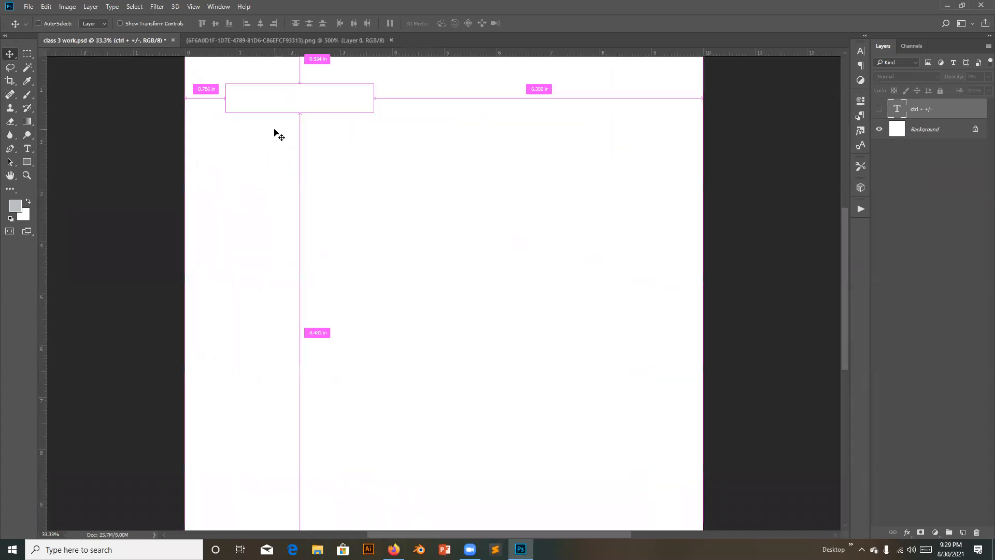
key(ctrl+minus)
click(218, 6)
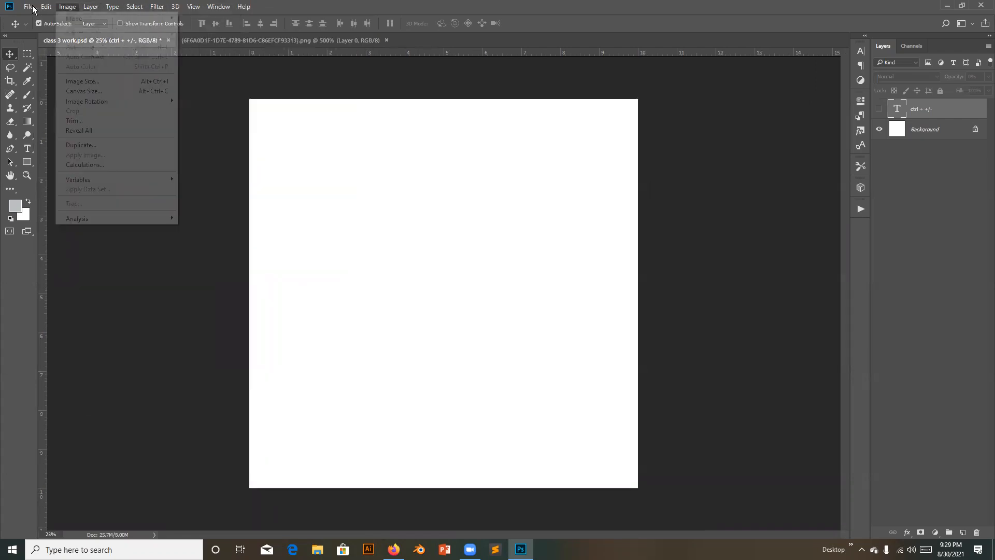
mouse_move(28, 6)
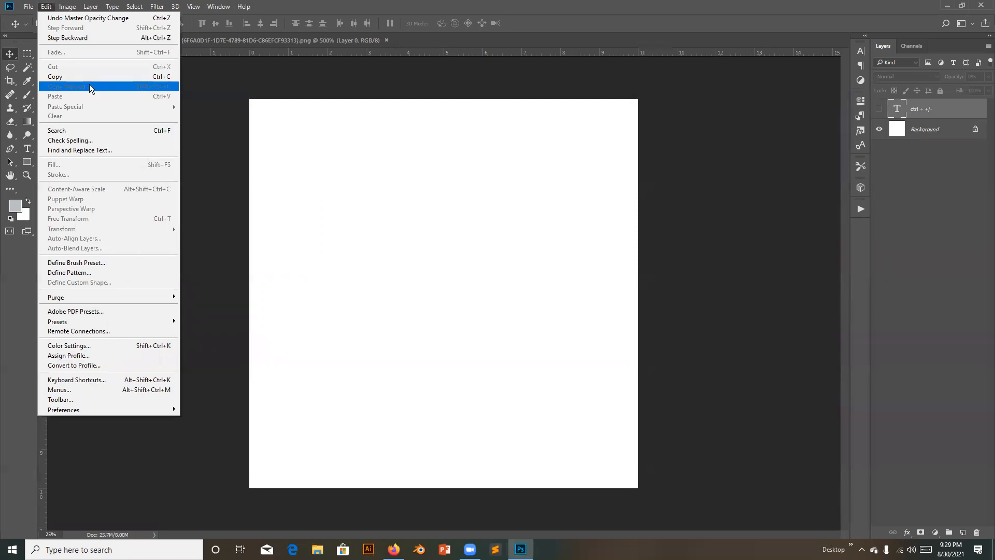
click(45, 8)
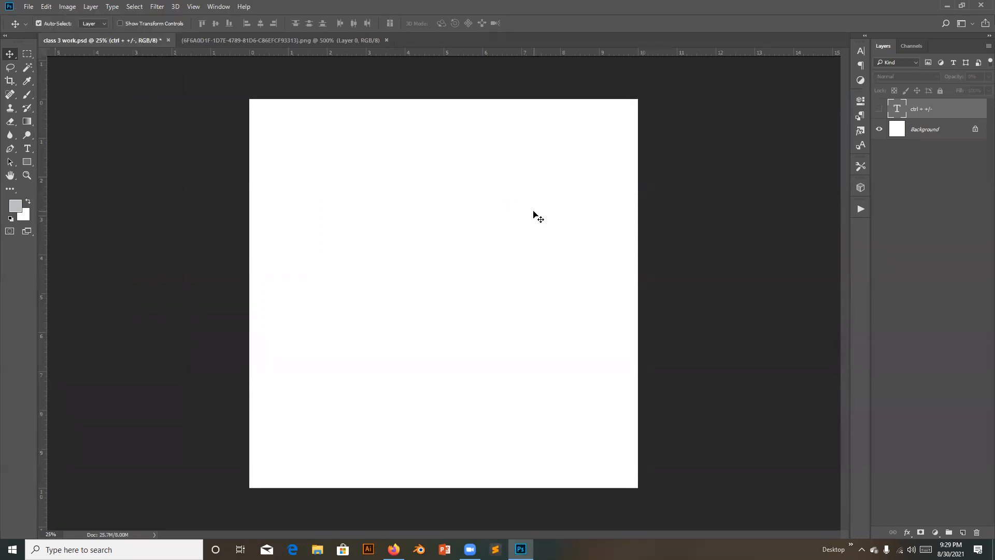
click(984, 152)
click(911, 111)
Step: Crop the company logo image tightly around the blue symbol, cutting off the company name and slogan
click(262, 44)
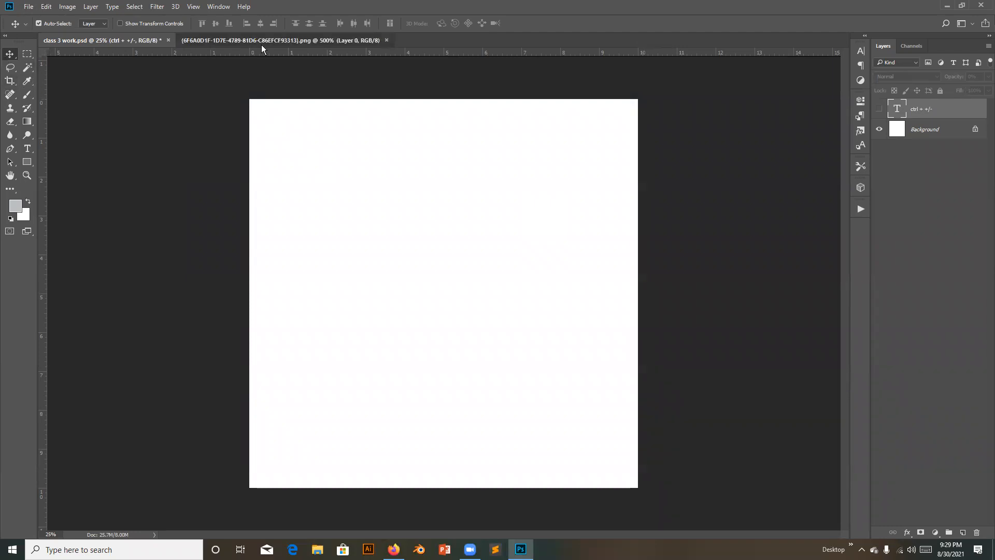
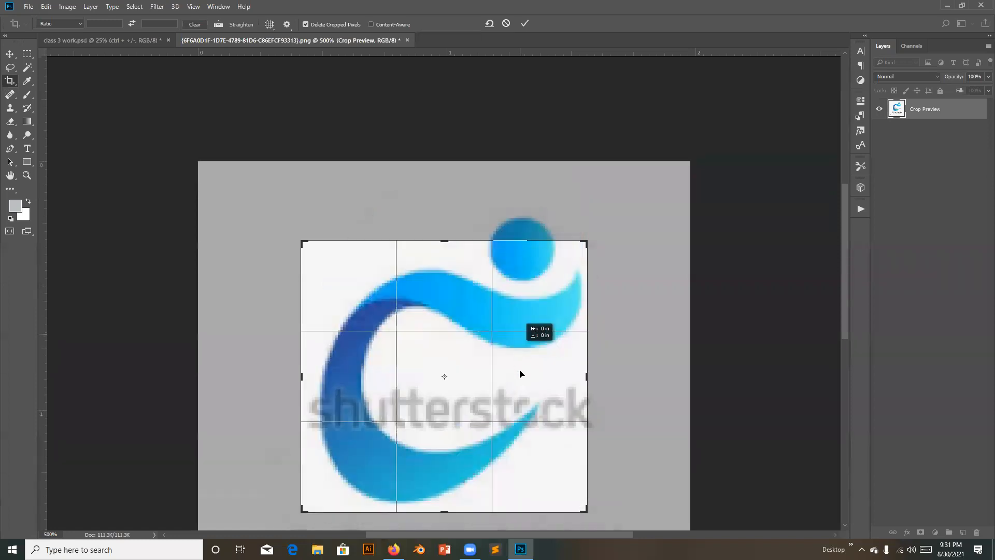
scroll(525, 364, down, 3)
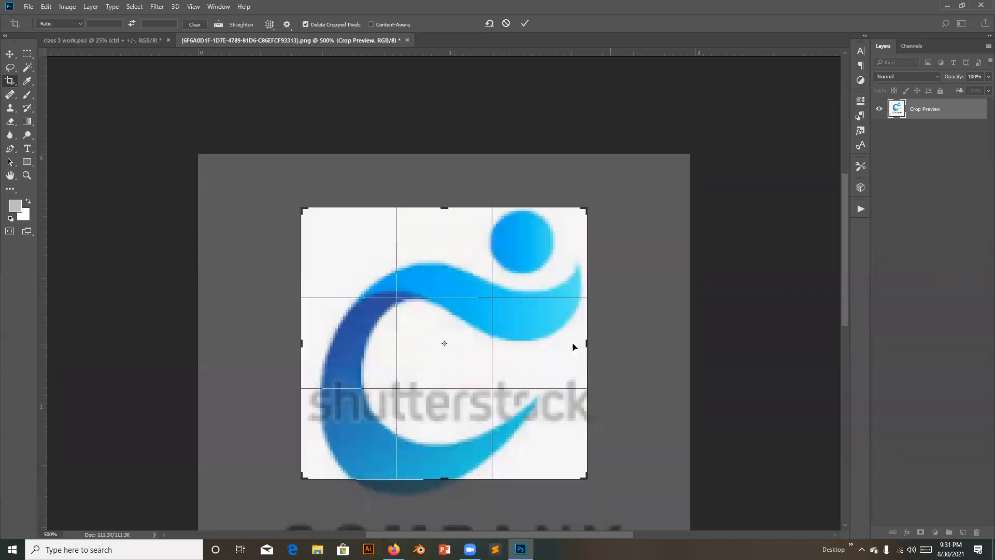
mouse_move(449, 347)
mouse_down()
mouse_move(446, 363)
mouse_move(442, 352)
mouse_up()
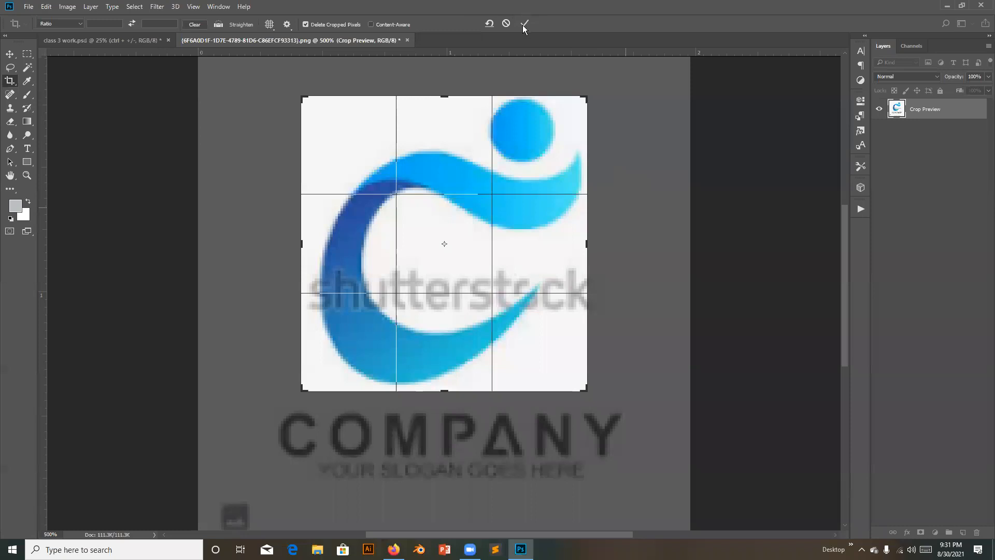
key(Return)
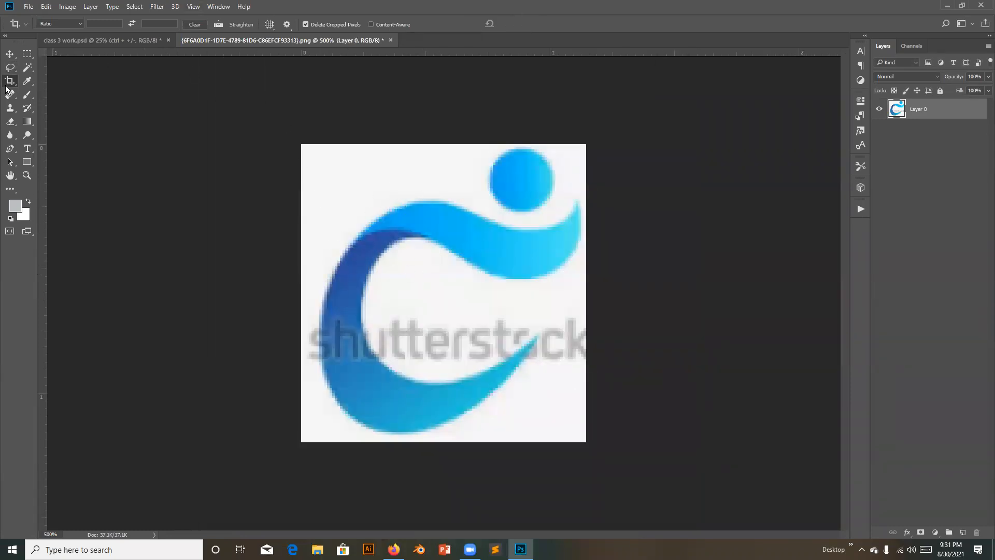
Step: Copy the cropped logo into class 3 work.psd and place it in the left part of the canvas
click(10, 54)
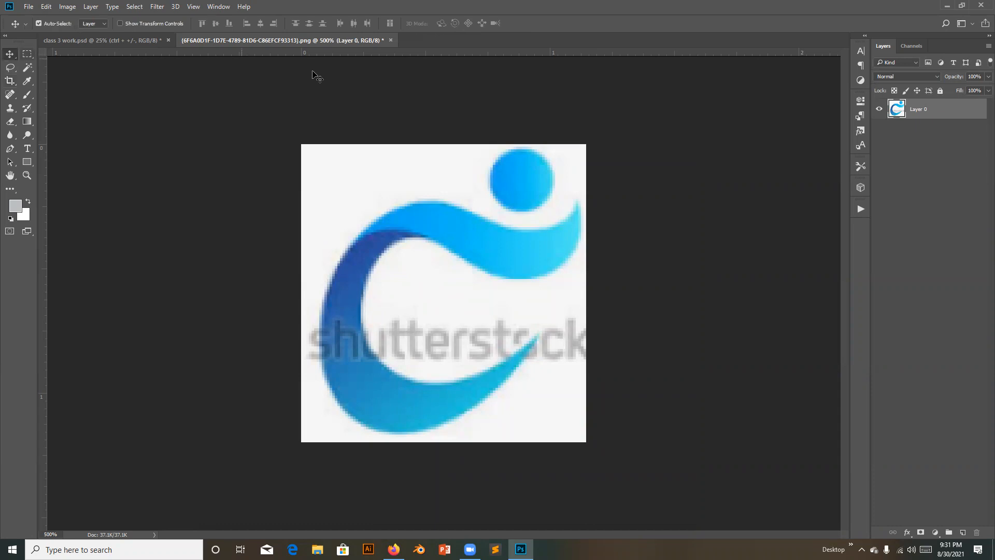
click(116, 39)
click(236, 39)
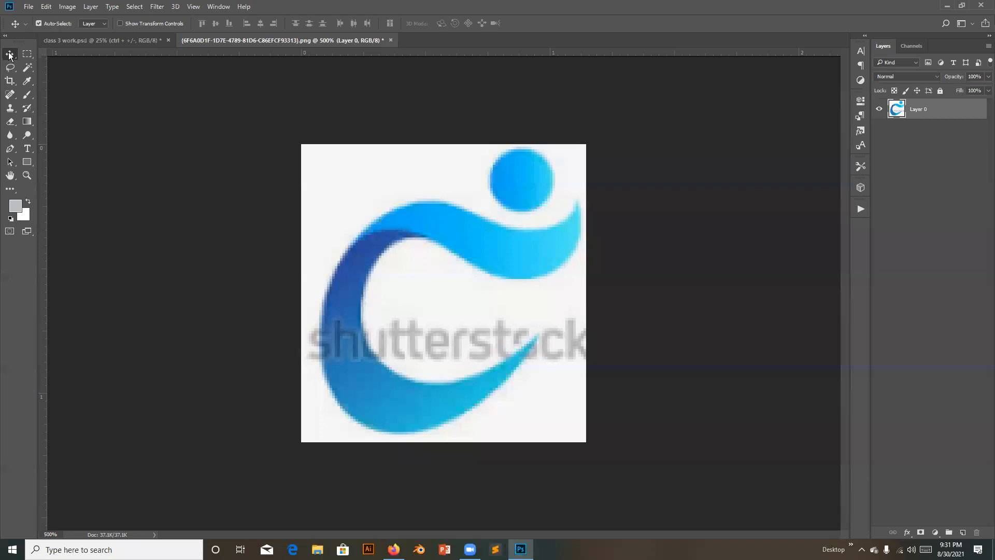
drag(399, 235, 257, 154)
drag(304, 244, 325, 259)
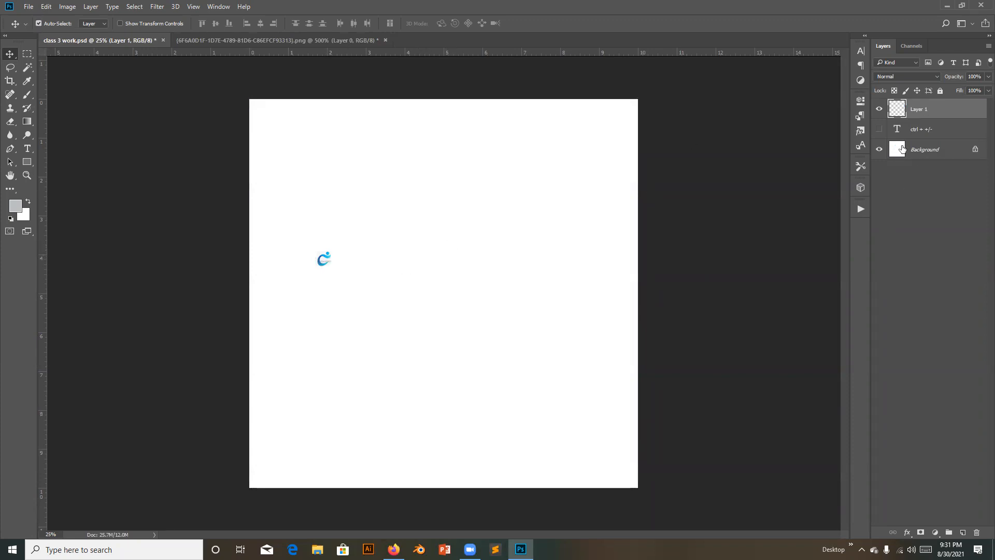
Step: Try to retype the "ctrl + +/-" layer's text as "cttrl +" with the layer visible above Layer 1
click(879, 129)
click(915, 131)
click(879, 109)
click(879, 108)
double_click(897, 129)
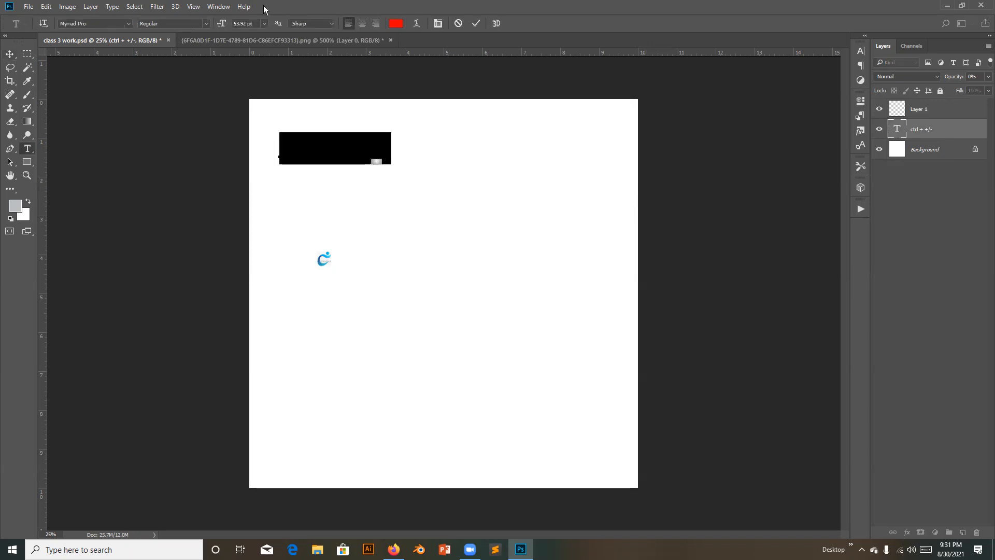
key(BackSpace)
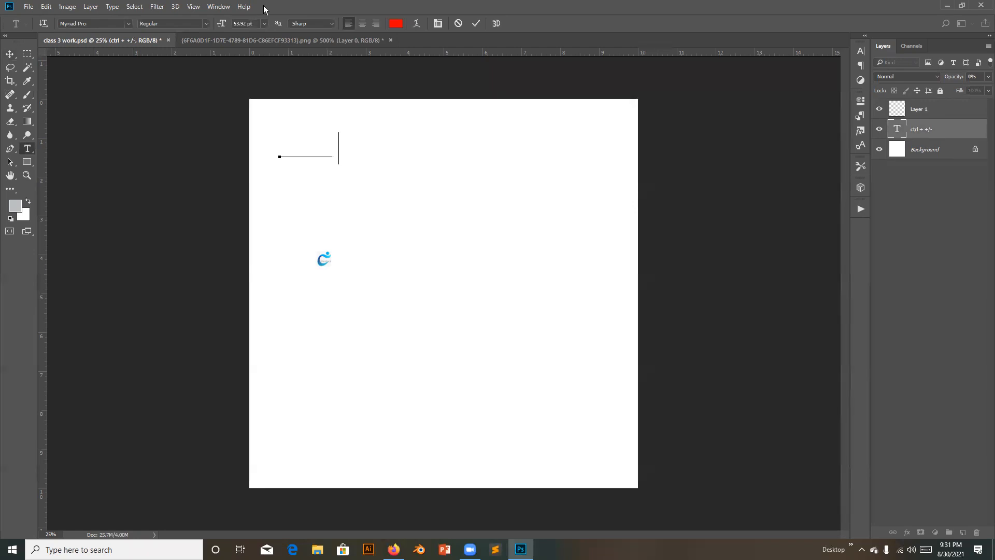
drag(957, 134, 951, 106)
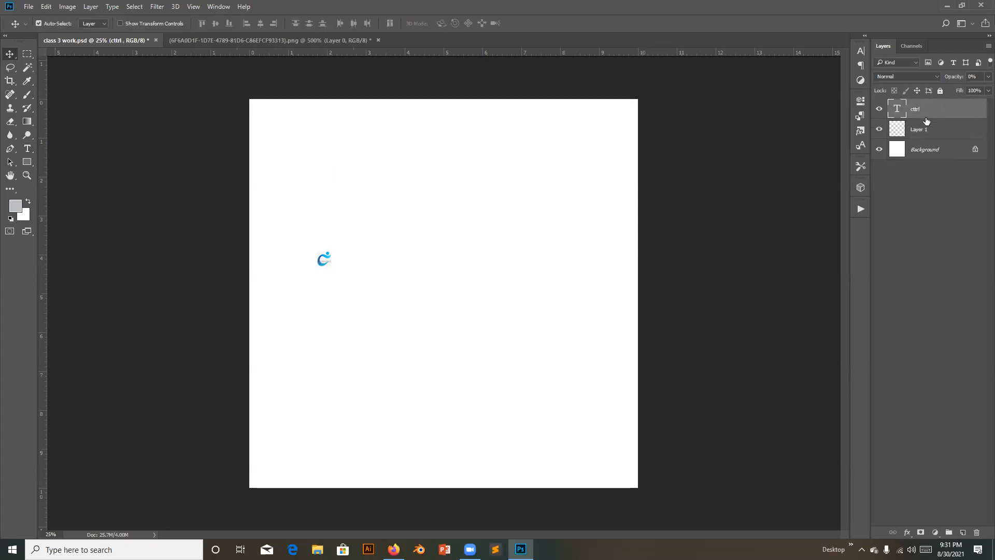
double_click(896, 111)
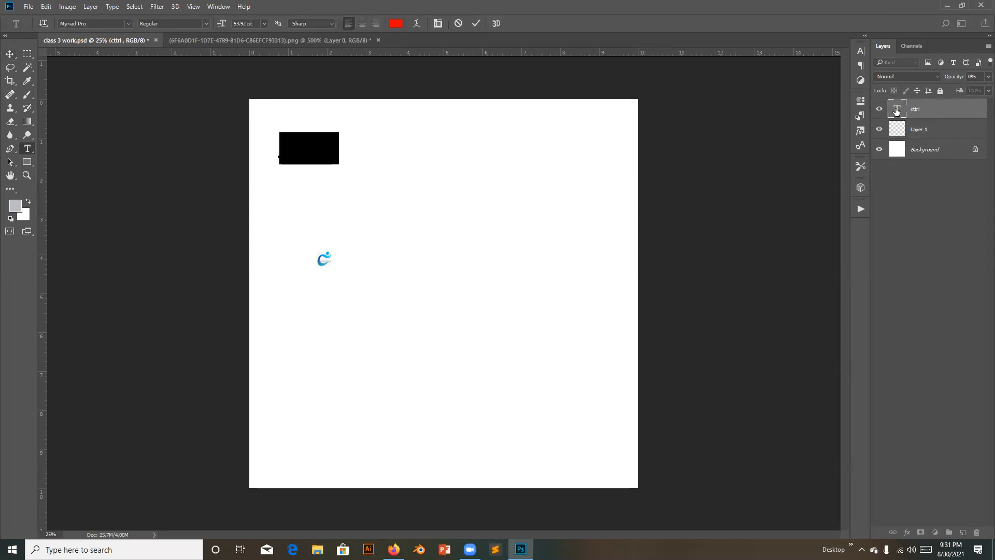
key(BackSpace)
text(on)
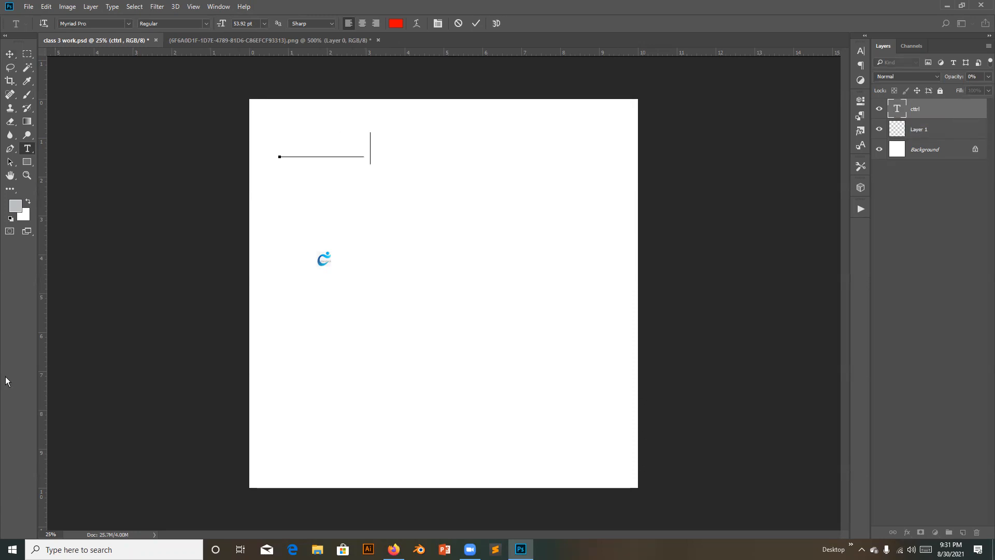
click(10, 54)
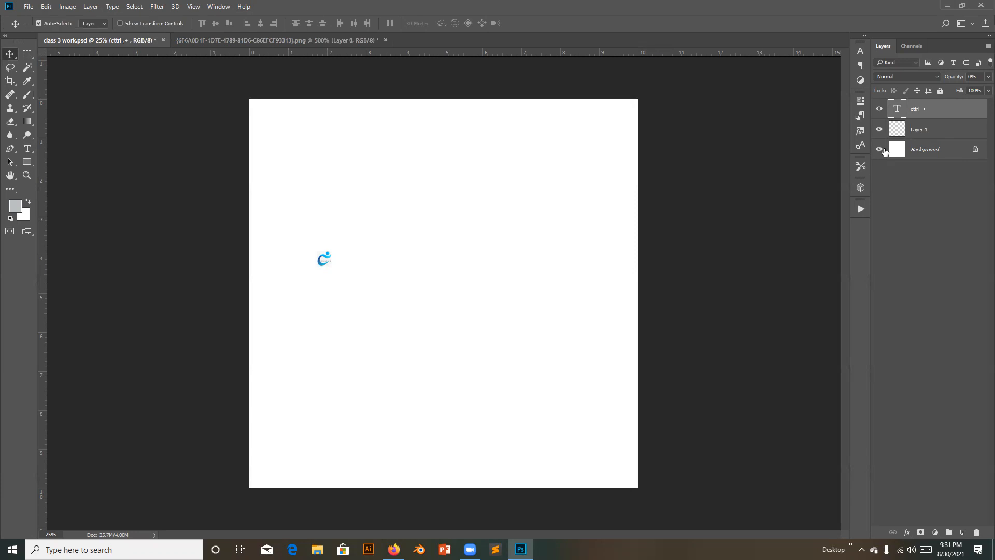
Step: Delete the old shortcut text layer and add new red text reading "ctrl + t" above the small logo
key(Delete)
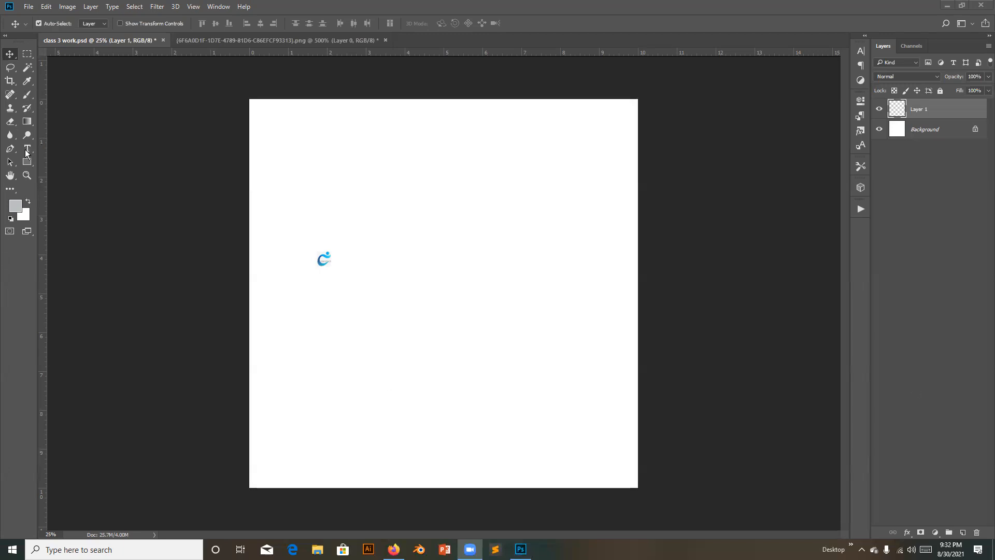
click(300, 157)
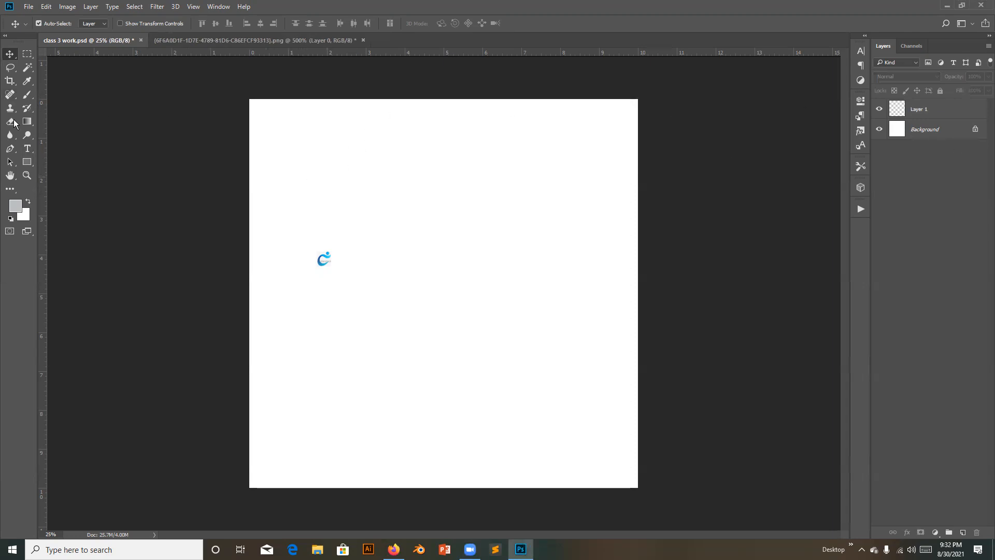
click(28, 149)
click(299, 178)
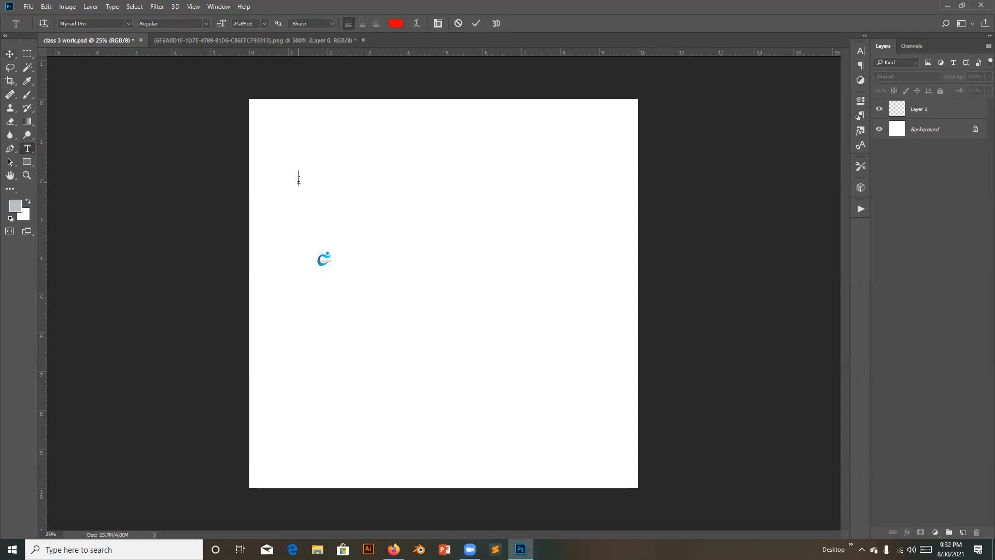
text(c)
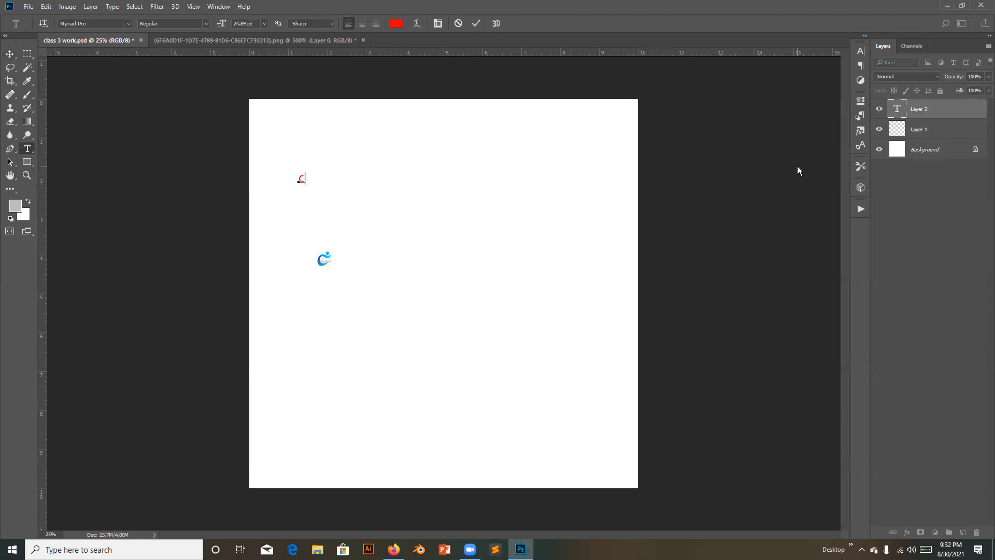
text(trl + t)
click(477, 25)
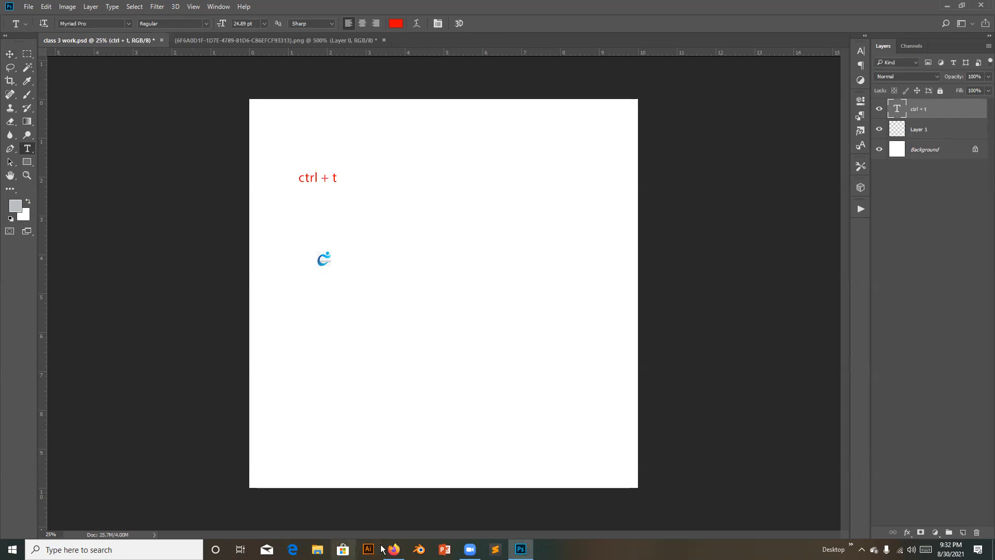
Step: Use Free Transform to enlarge the "ctrl + t" text to about 562% and place it near the canvas's upper centre
click(983, 204)
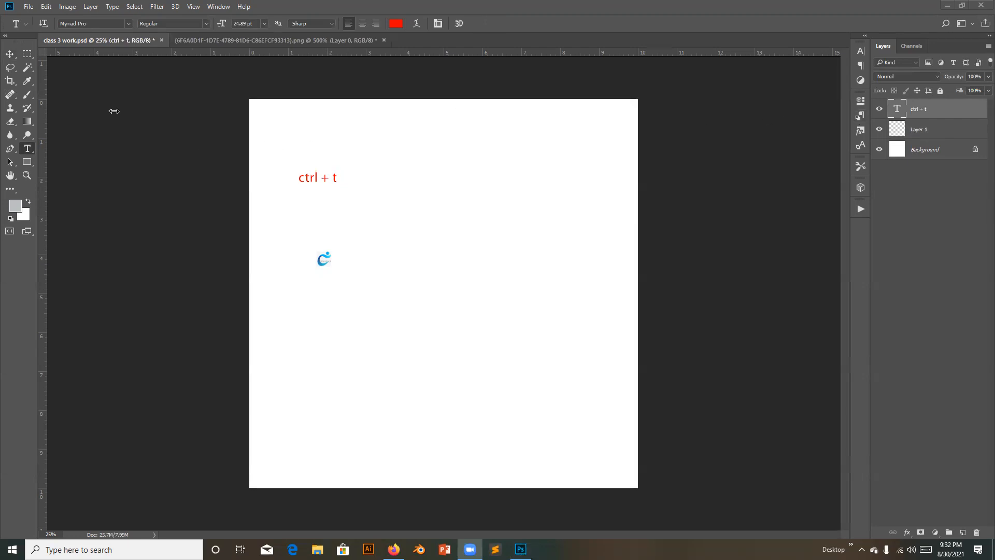
click(7, 53)
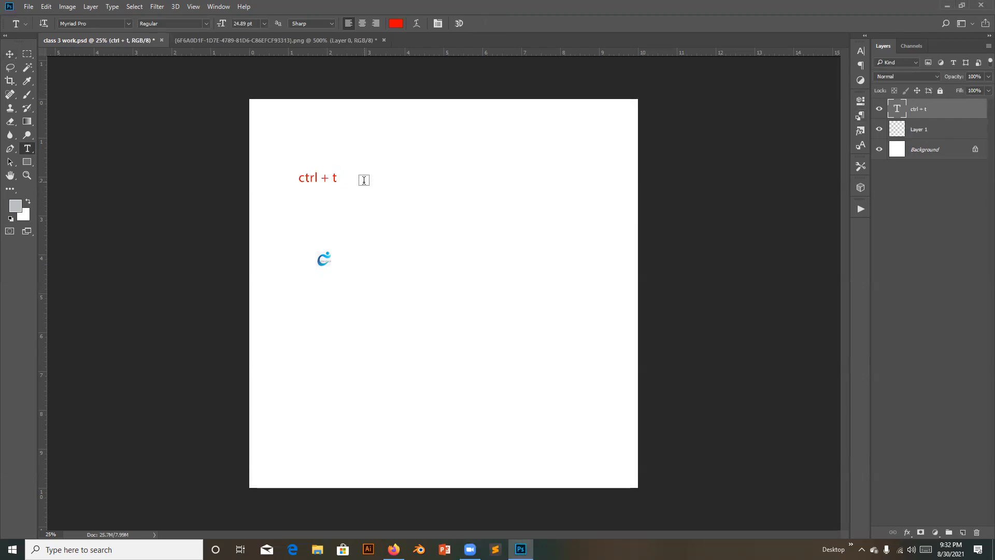
key(ctrl+t)
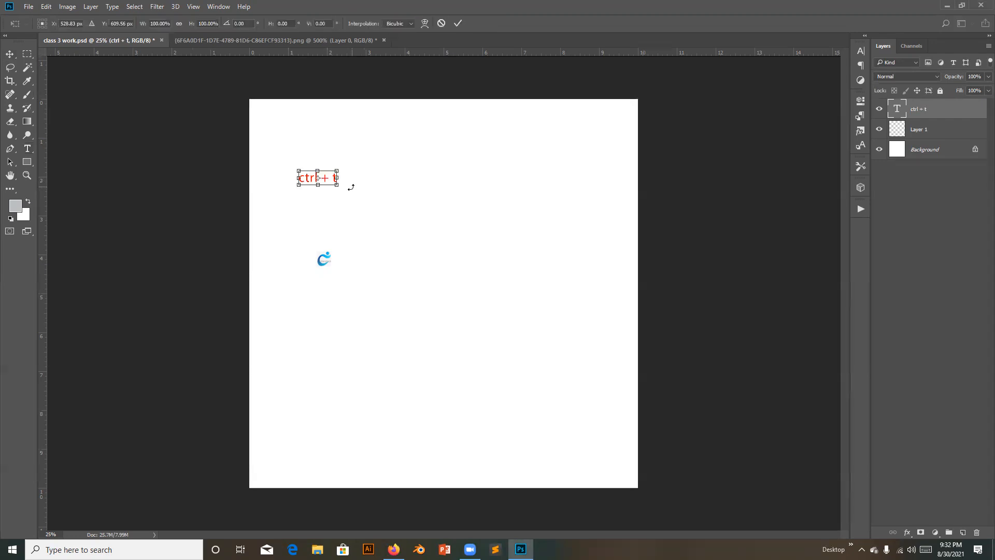
drag(335, 187, 535, 186)
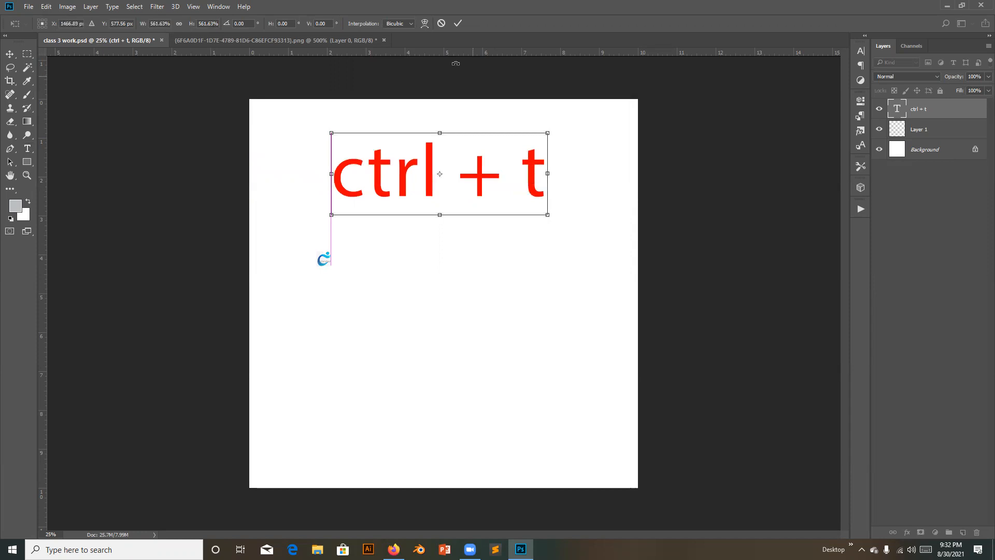
click(458, 24)
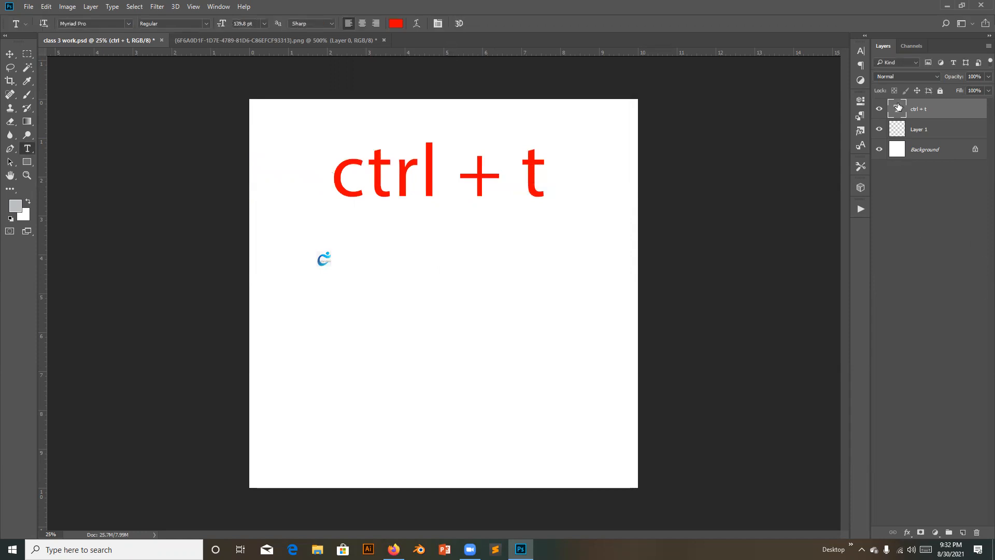
Step: Set the "ctrl + t" text's font style to Bold and hide its layer
double_click(898, 107)
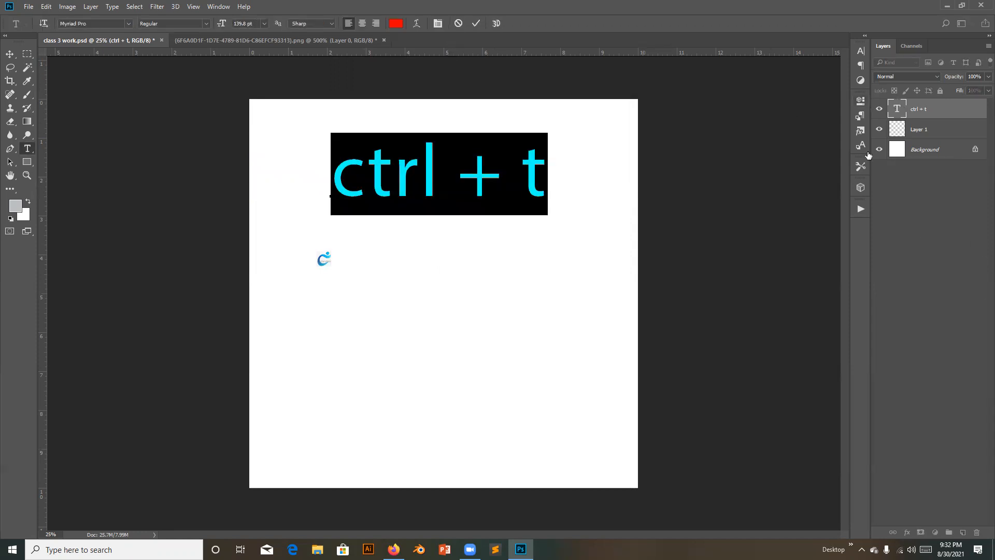
click(861, 51)
click(840, 63)
click(824, 94)
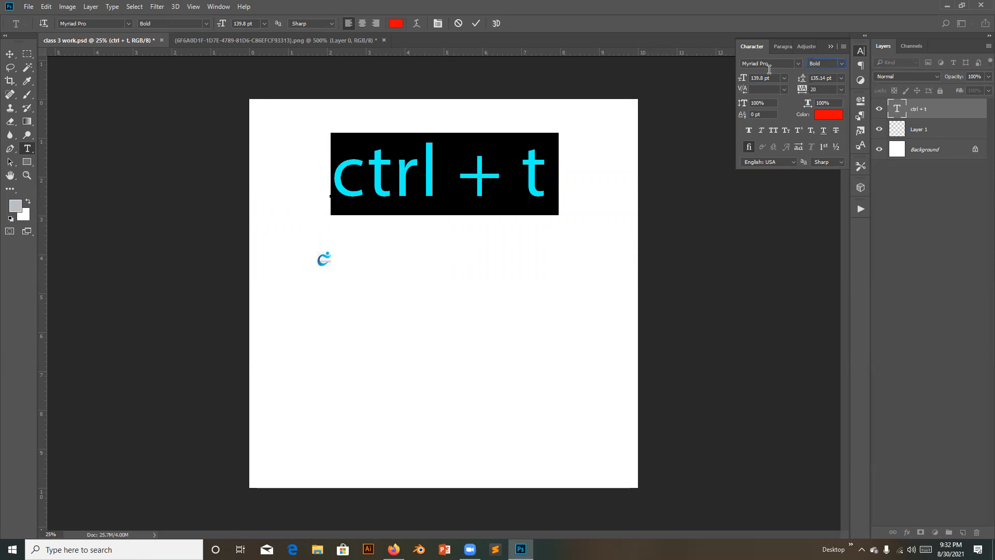
click(829, 45)
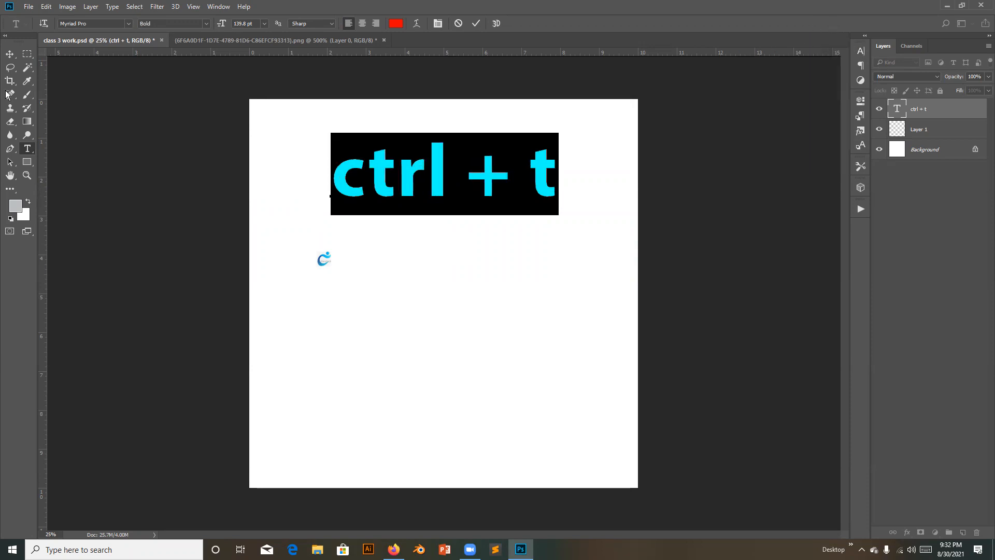
click(476, 23)
key(v)
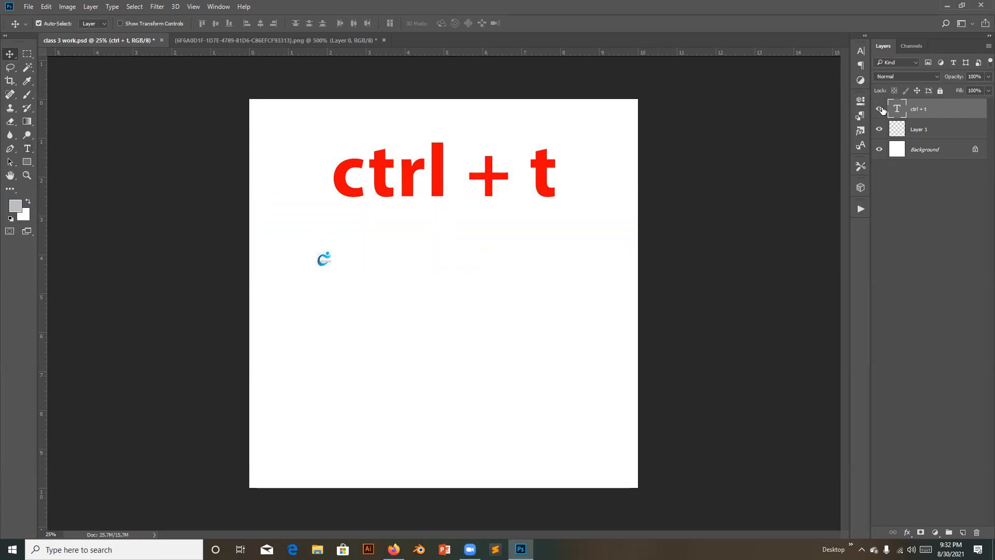
click(880, 108)
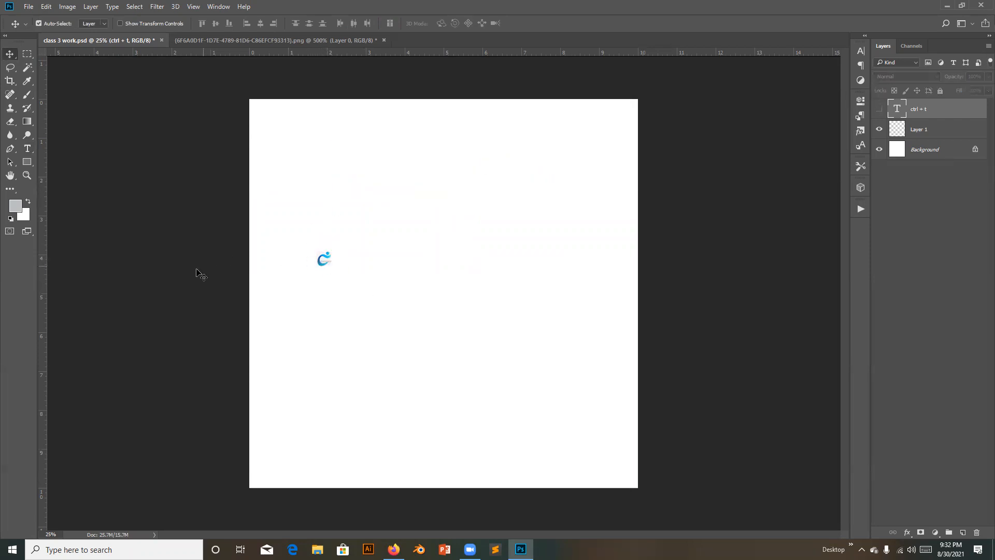
Step: Use Free Transform to enlarge the logo on Layer 1 to about 1215% and move it near the canvas centre
click(950, 133)
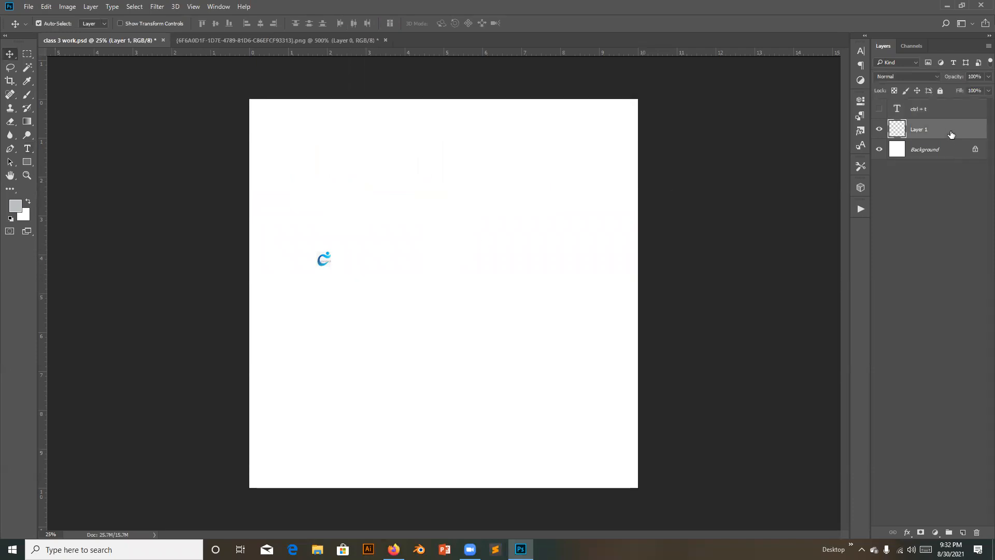
key(ctrl+t)
drag(334, 268, 410, 349)
drag(371, 257, 471, 264)
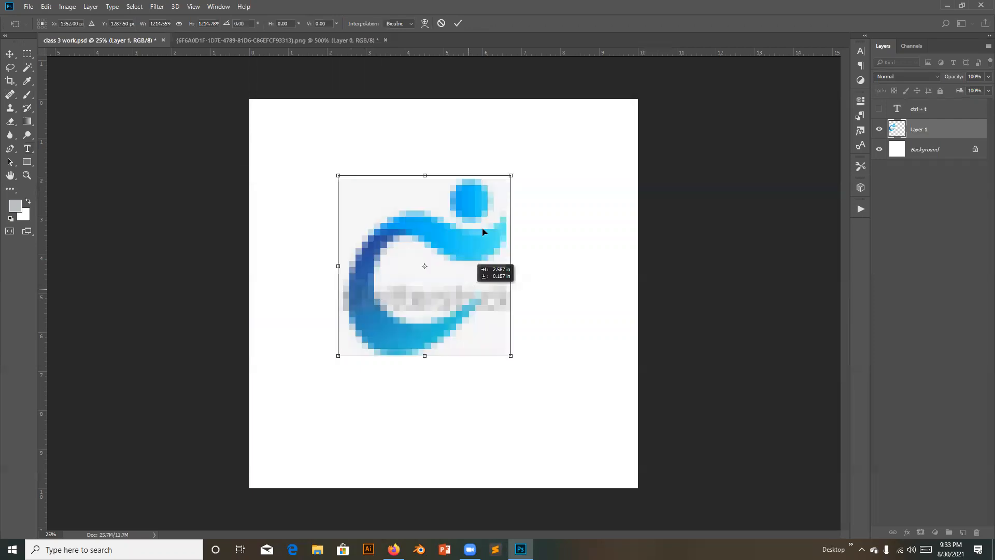
click(458, 25)
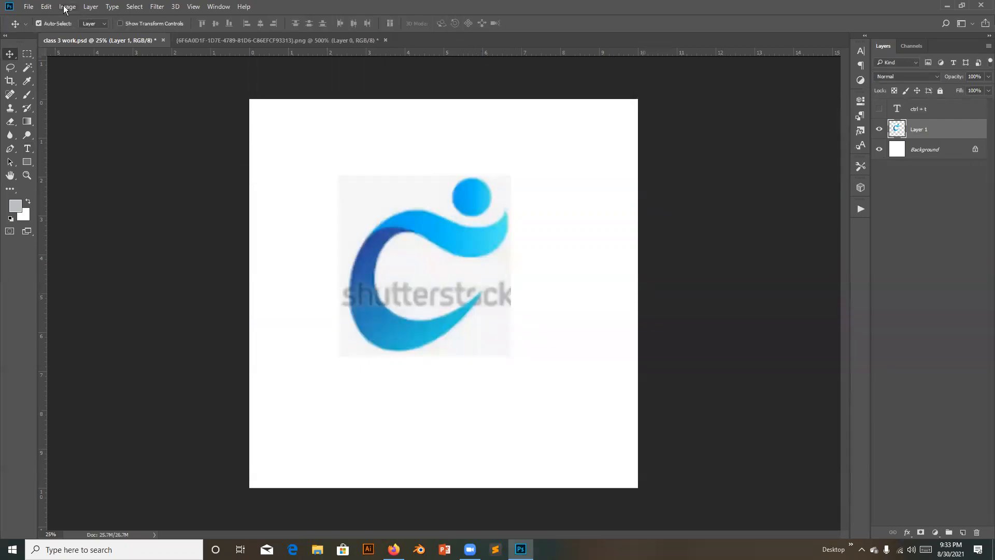
click(45, 7)
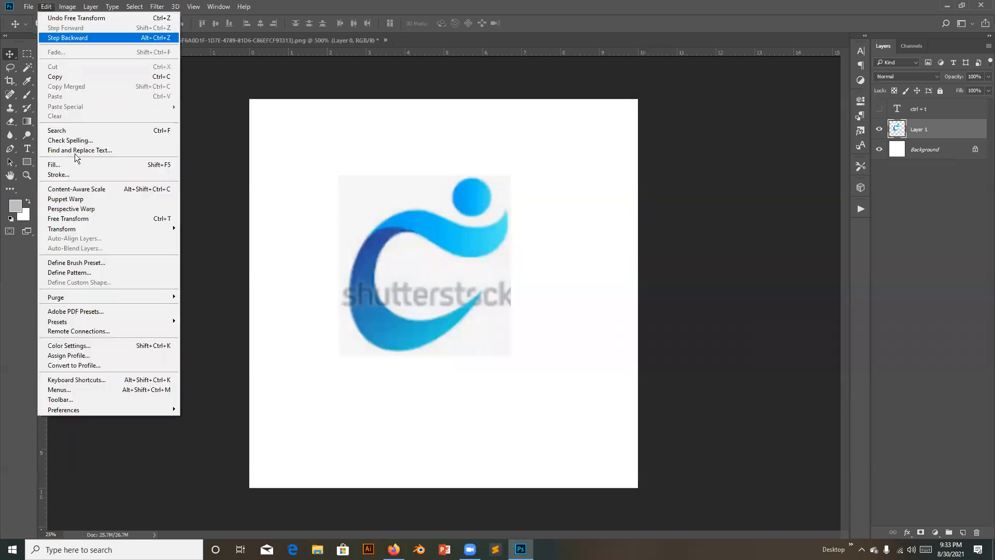
click(81, 218)
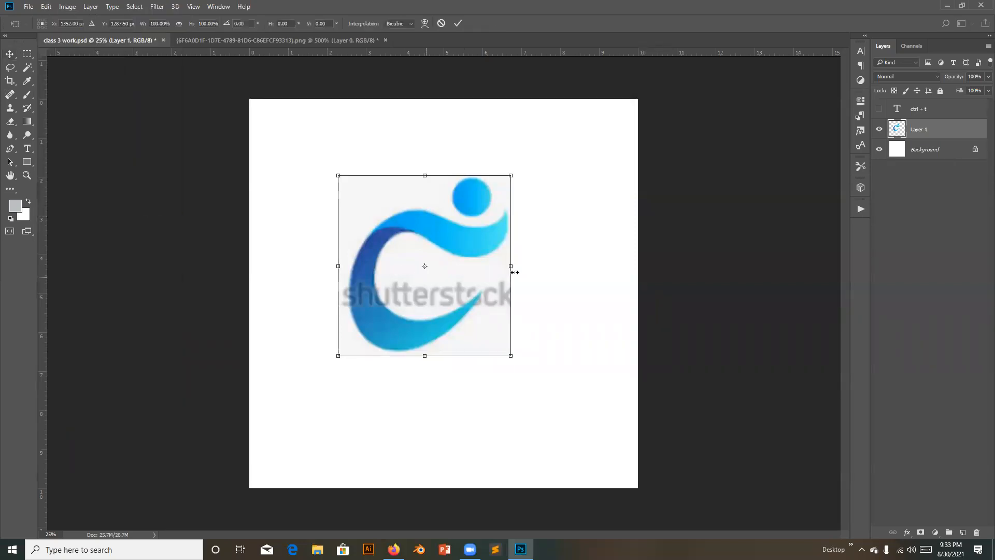
click(458, 24)
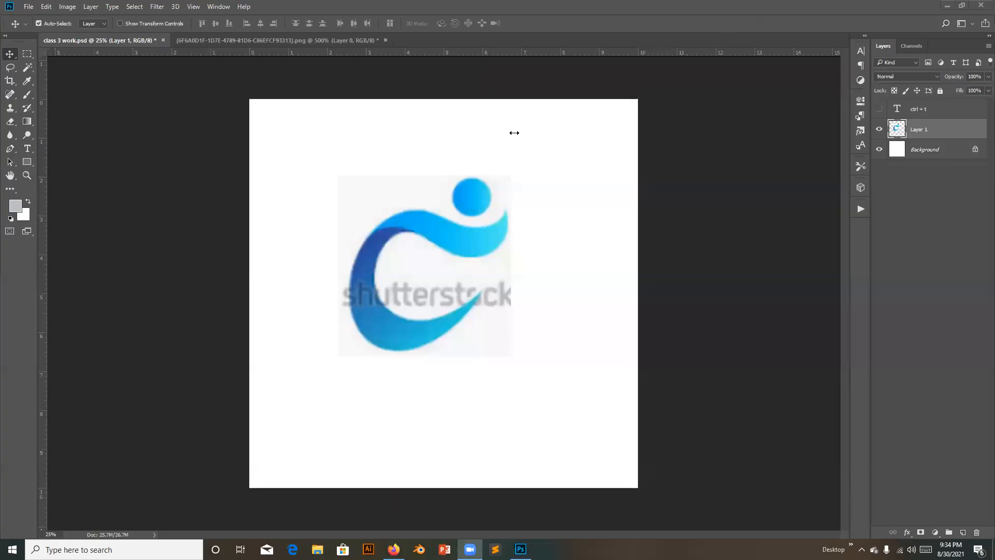
click(426, 233)
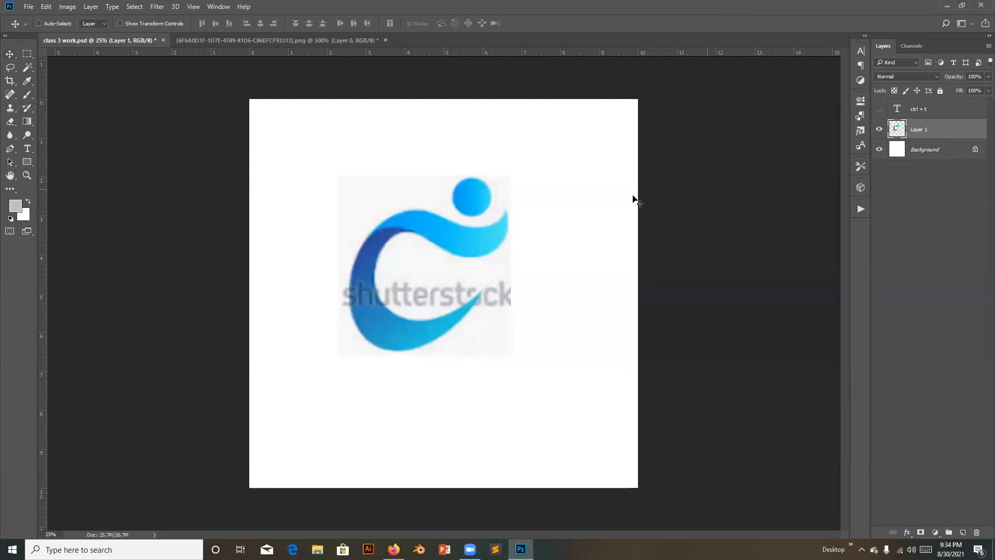
Step: Try free resizing the Layer 1 logo from its upper-right corner, first larger, then to about 86% width and 98% height, undoing each
key(ctrl+t)
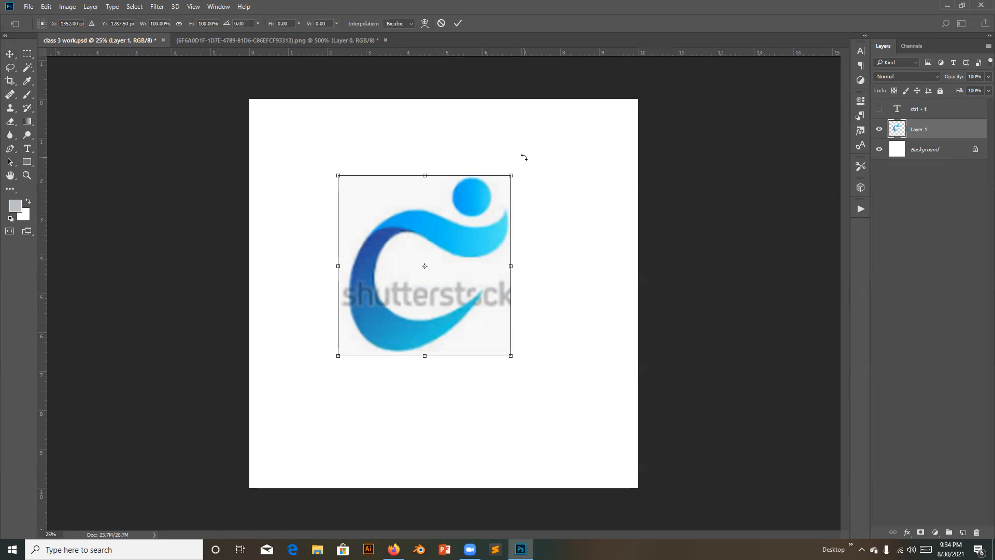
drag(511, 176, 599, 147)
key(ctrl+z)
drag(511, 176, 487, 179)
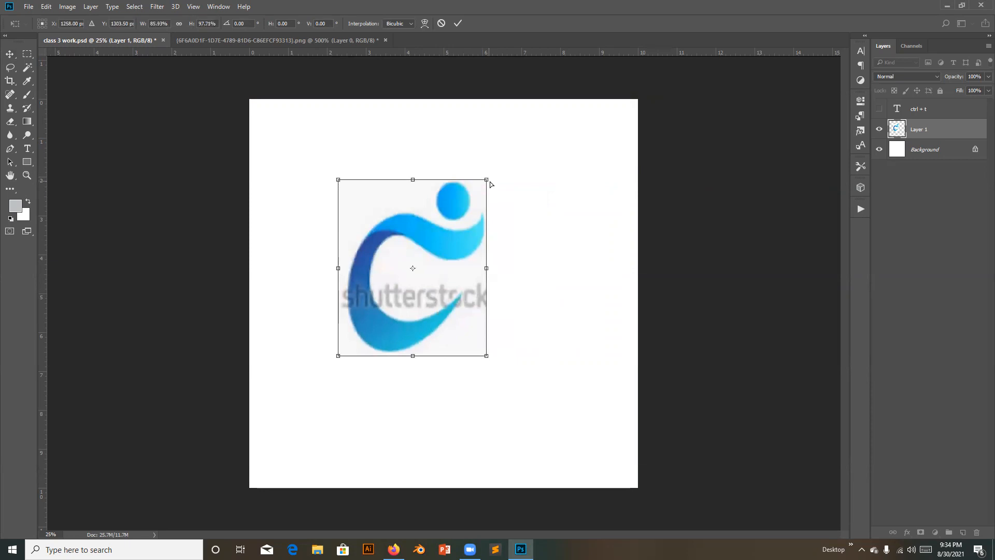
key(ctrl+z)
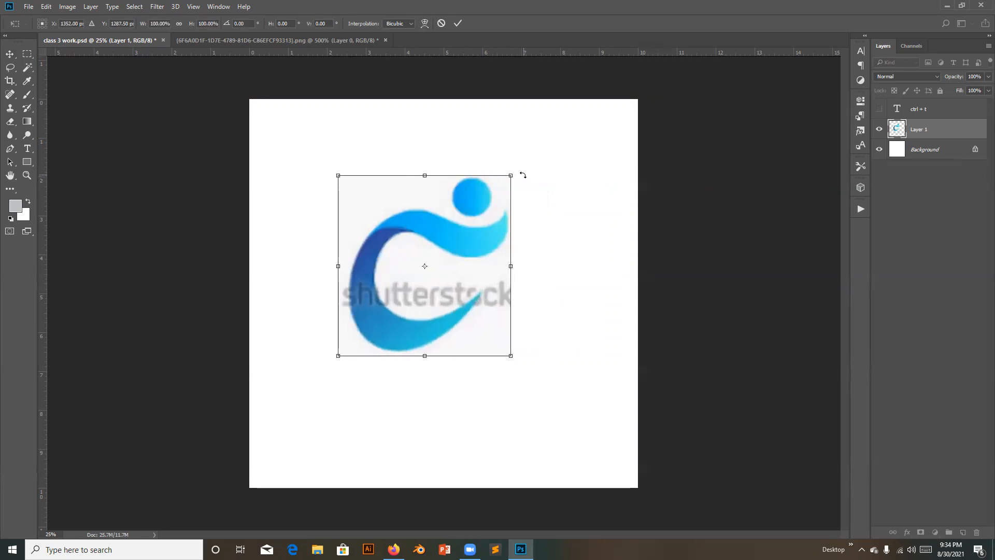
Step: Try rotating the logo around its centre with Free Transform in both directions, and undo the rotation
drag(522, 176, 275, 318)
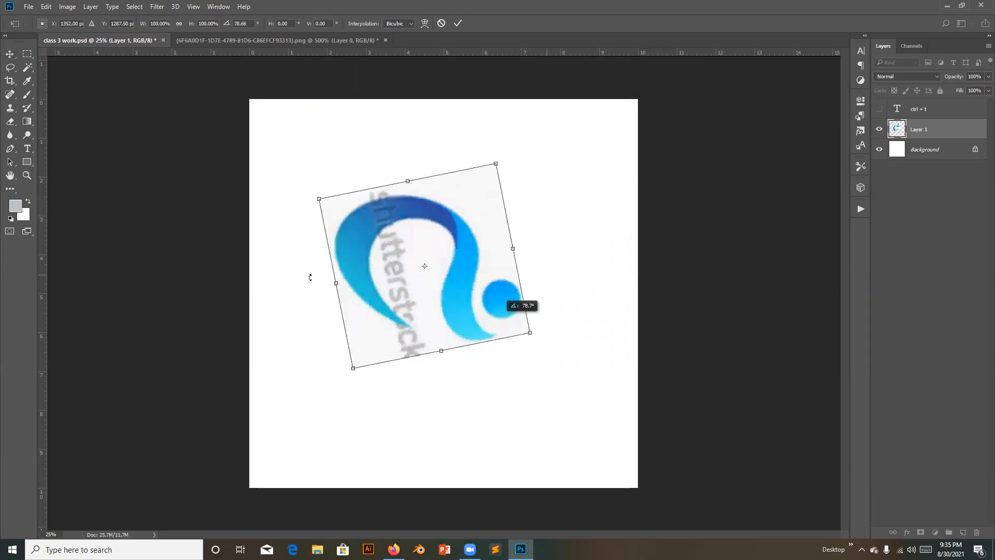
drag(310, 277, 533, 221)
drag(324, 183, 397, 173)
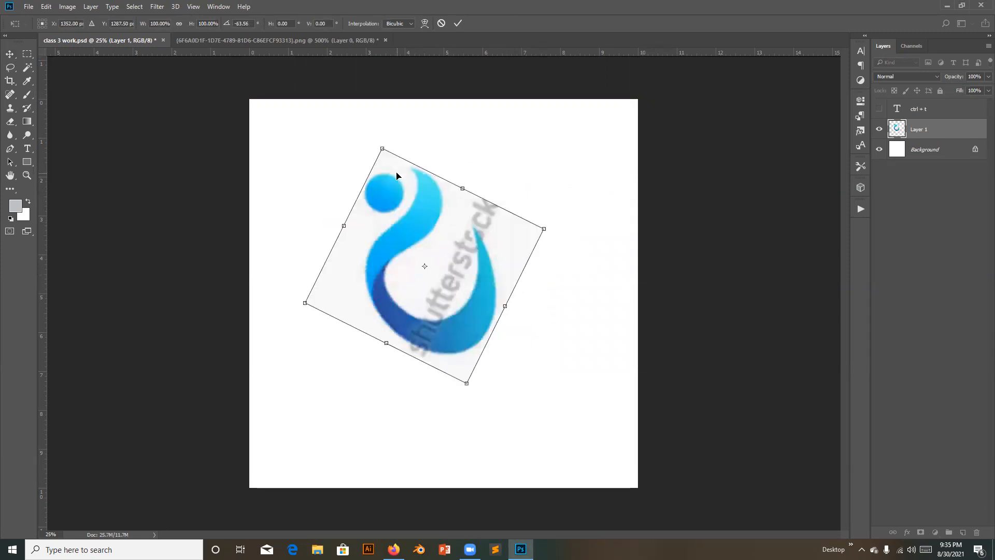
key(ctrl+z)
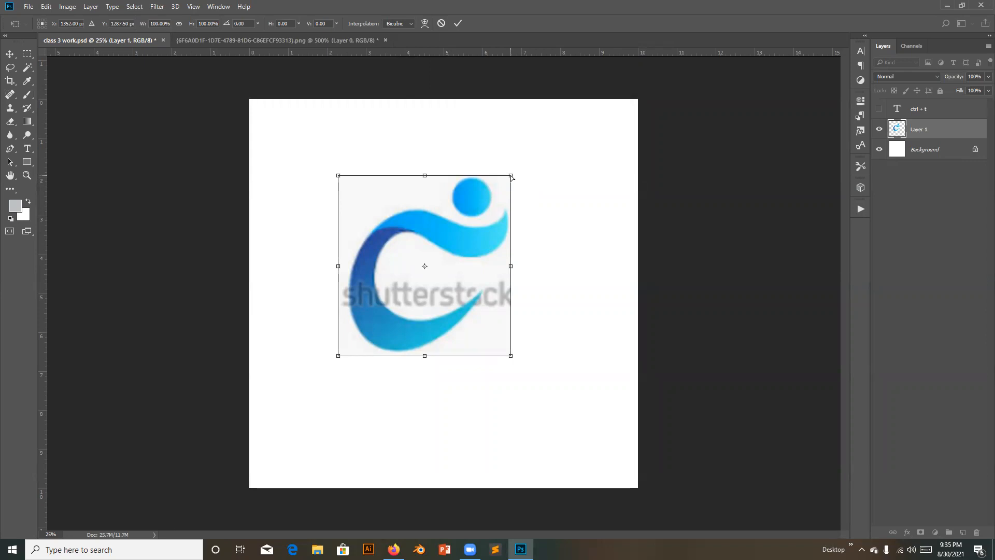
Step: Try distorting the logo by pulling its upper-right corner inward, apply the transform, and undo it
drag(512, 178, 461, 250)
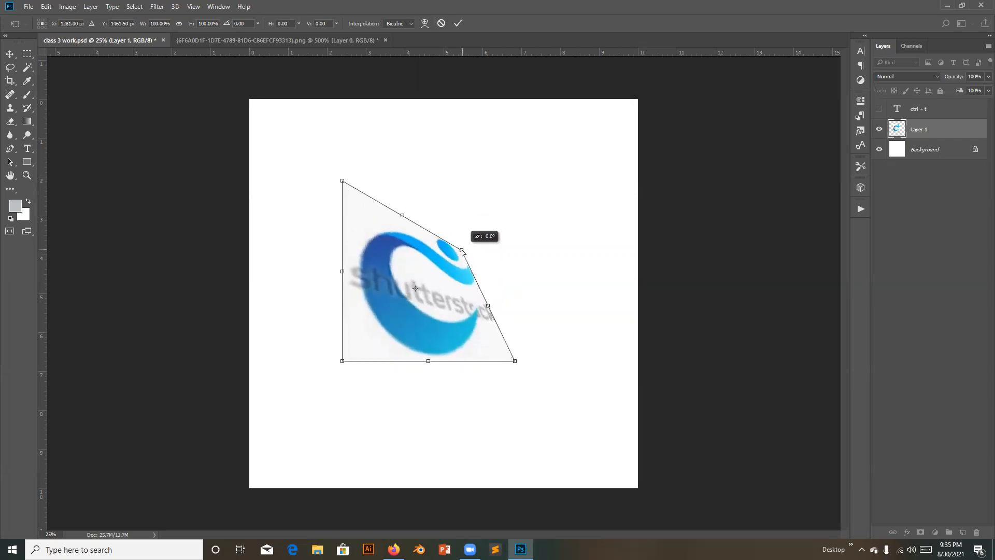
click(458, 23)
key(ctrl+z)
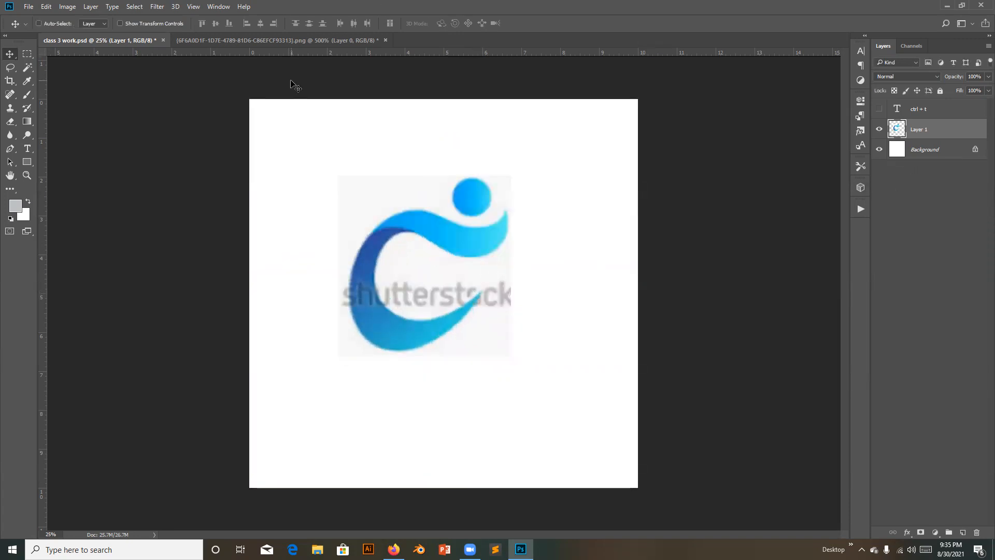
Step: Try a heavy custom Warp on the logo during Free Transform, undo the last adjustment, and cancel the transform
key(ctrl+t)
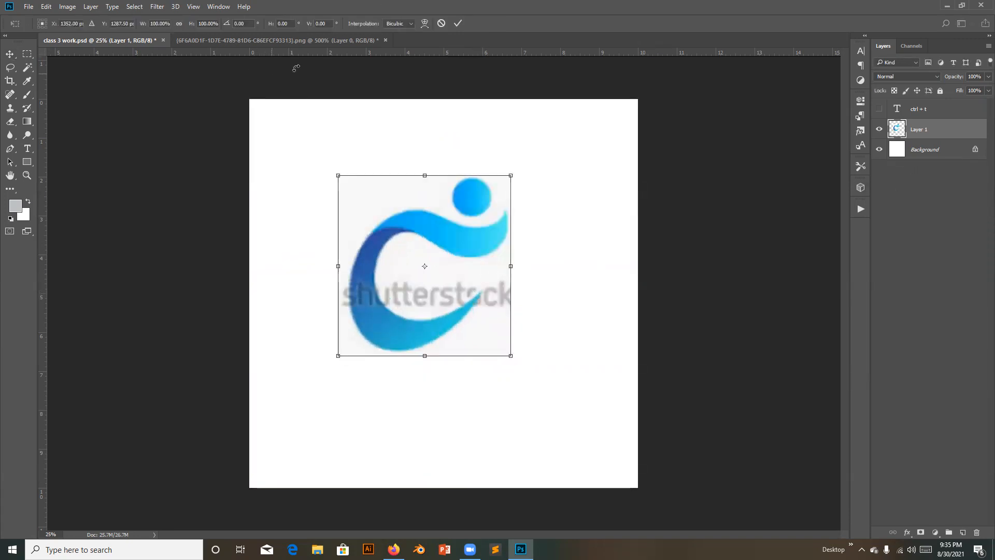
click(424, 23)
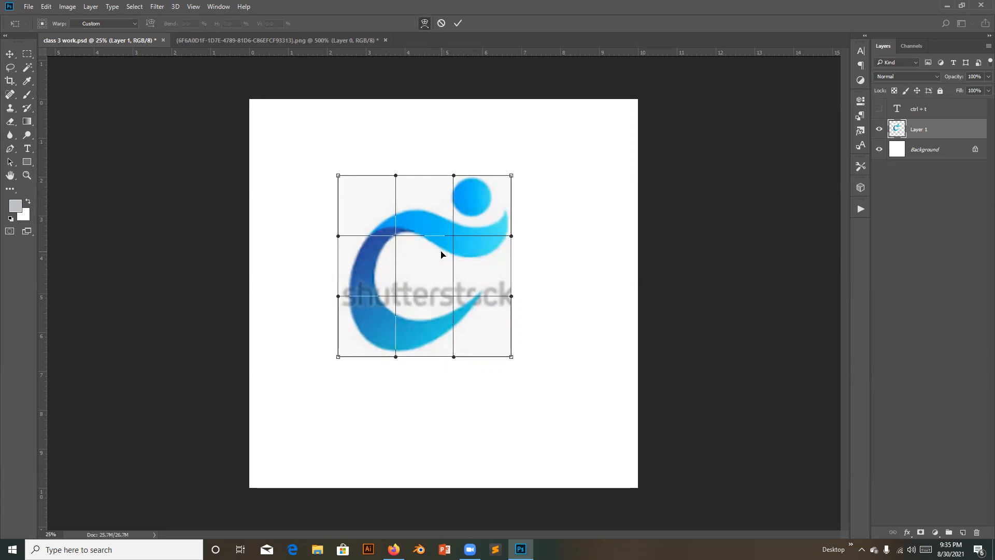
drag(478, 227, 464, 284)
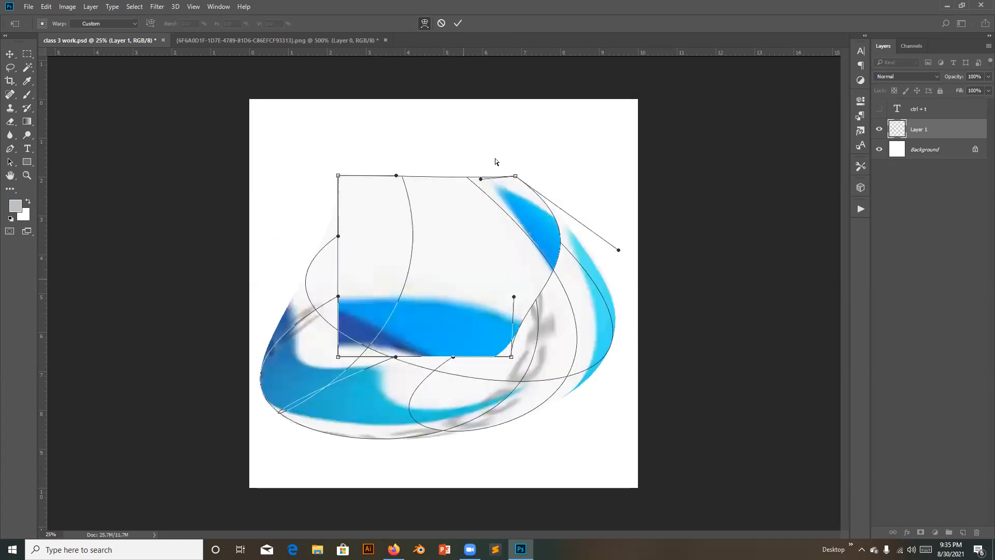
key(ctrl+z)
key(ctrl+z)
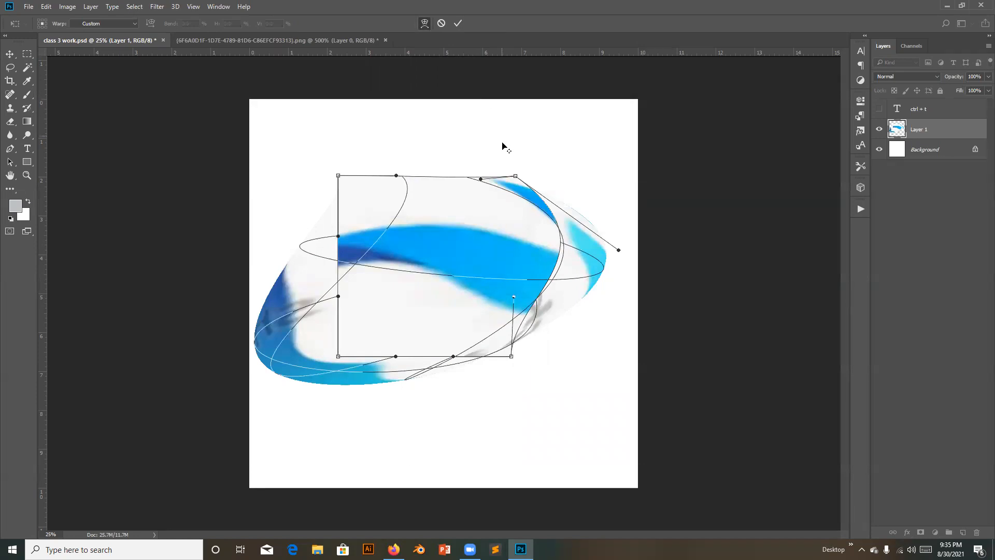
click(440, 24)
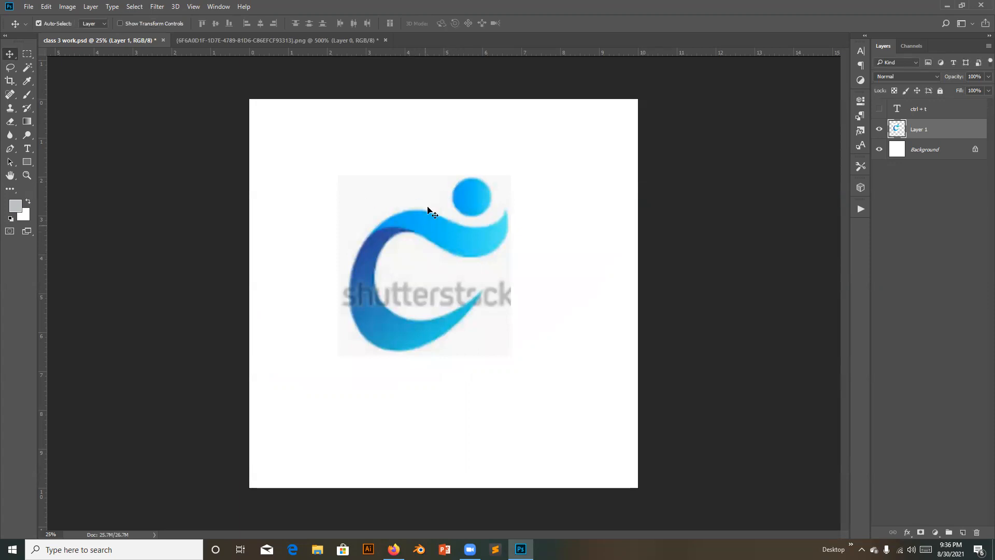
Step: Warp the Layer 1 logo so its right side narrows inward from the upper and lower corners, and apply the warp
key(ctrl+t)
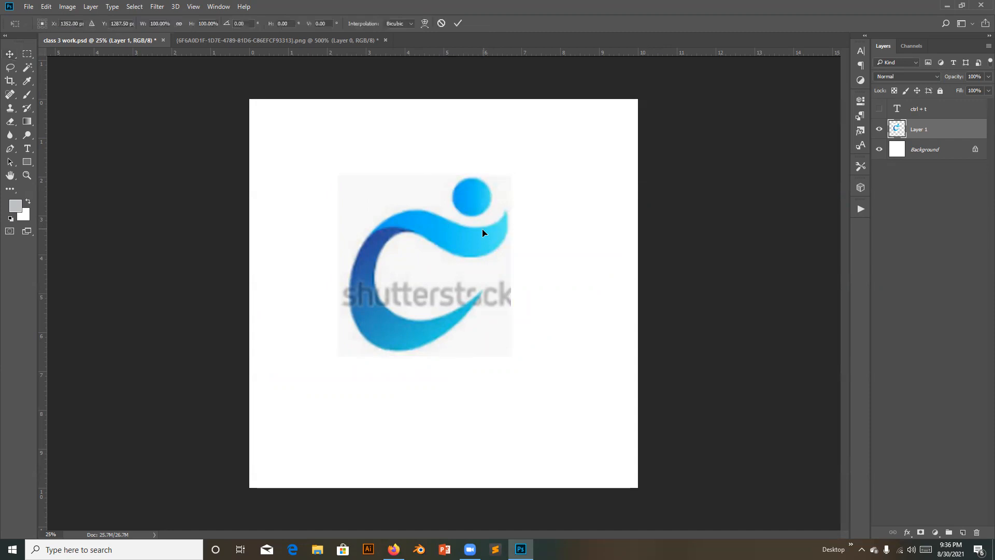
click(424, 24)
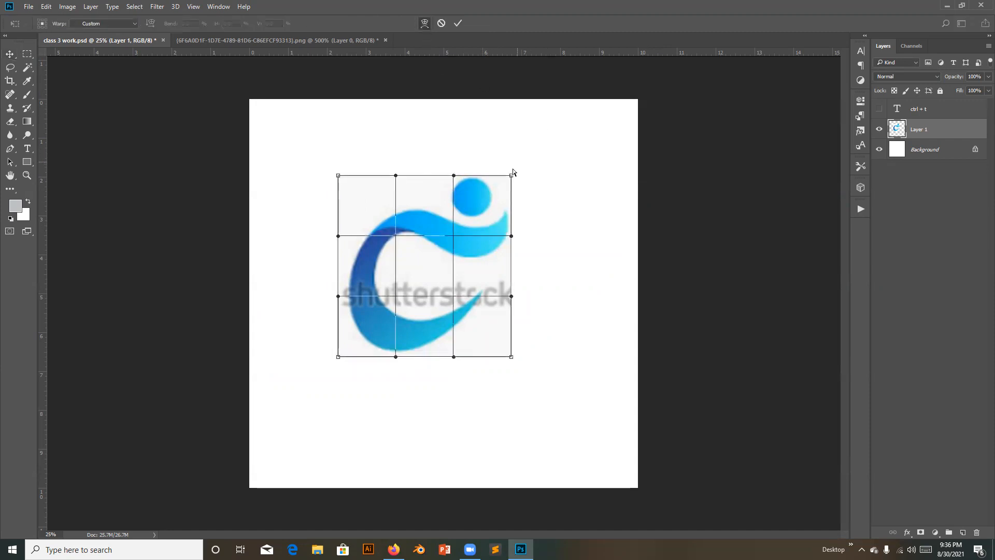
drag(512, 176, 505, 200)
drag(511, 356, 503, 335)
mouse_move(509, 275)
mouse_down()
mouse_move(496, 274)
mouse_move(507, 273)
mouse_up()
drag(454, 178, 450, 193)
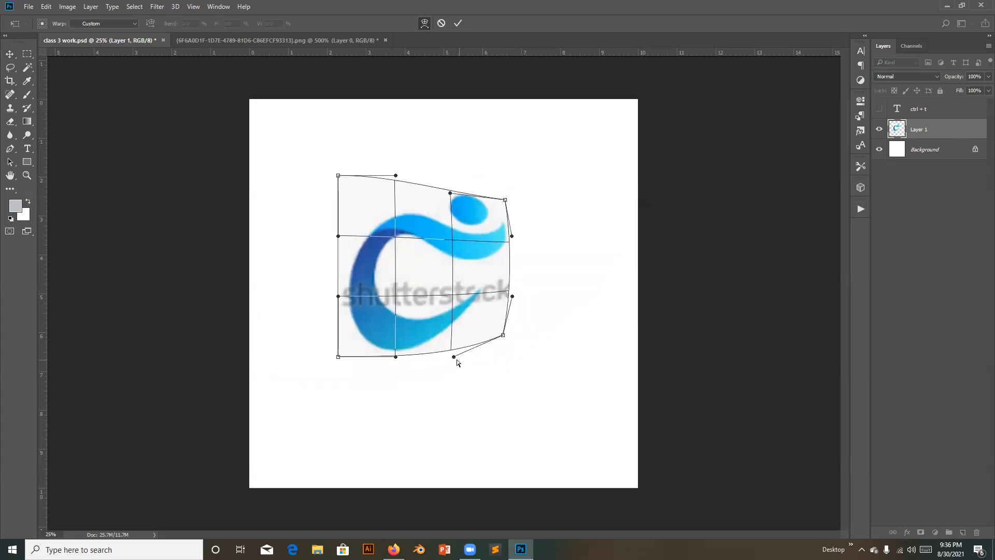
drag(455, 357, 448, 337)
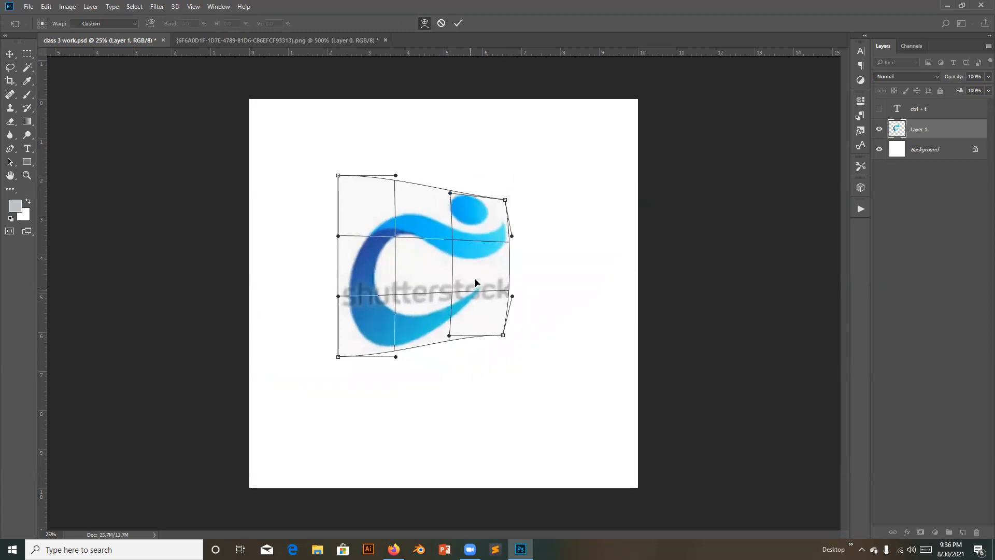
click(457, 24)
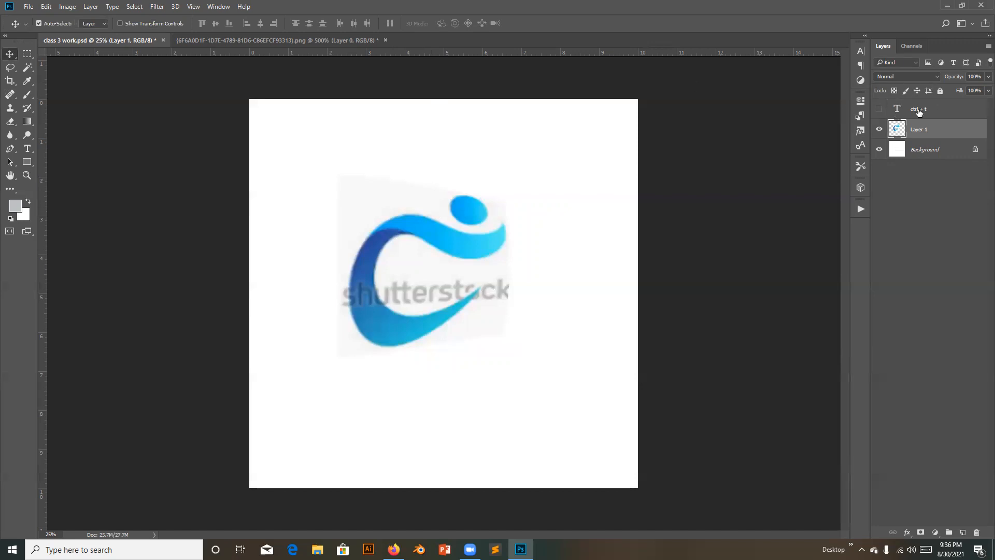
Step: Show the "ctrl + t" text layer, hide it again, and select Layer 1
click(883, 109)
click(880, 109)
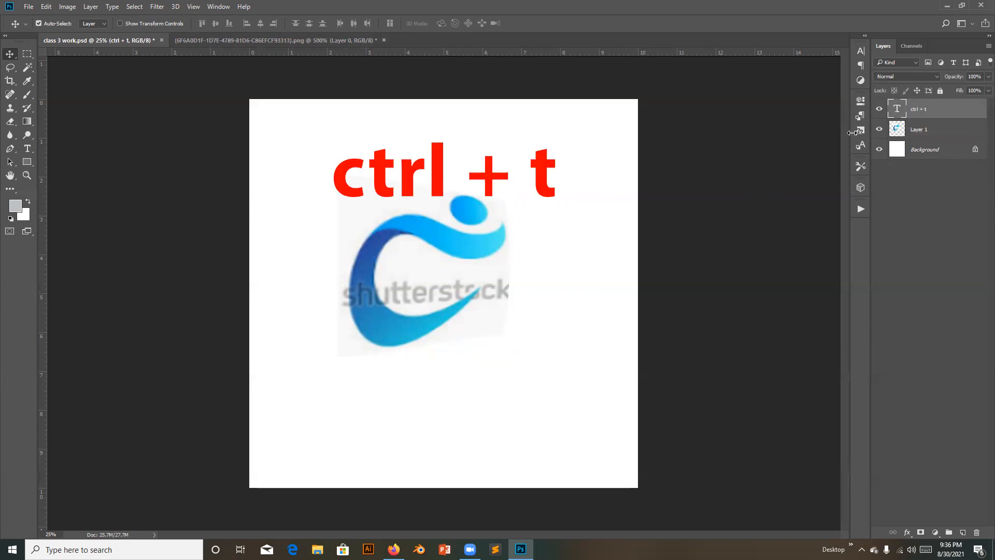
click(879, 110)
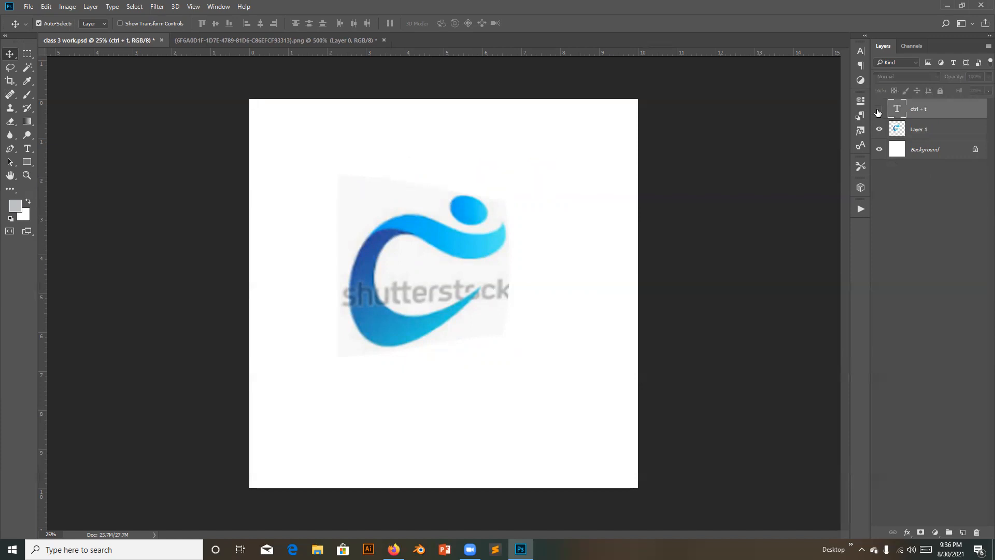
click(918, 133)
click(46, 7)
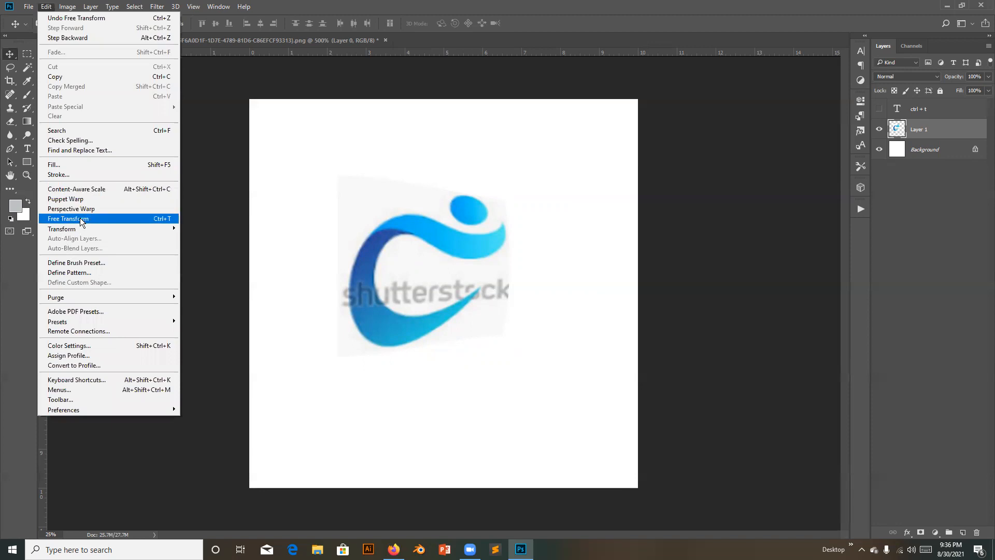
click(72, 218)
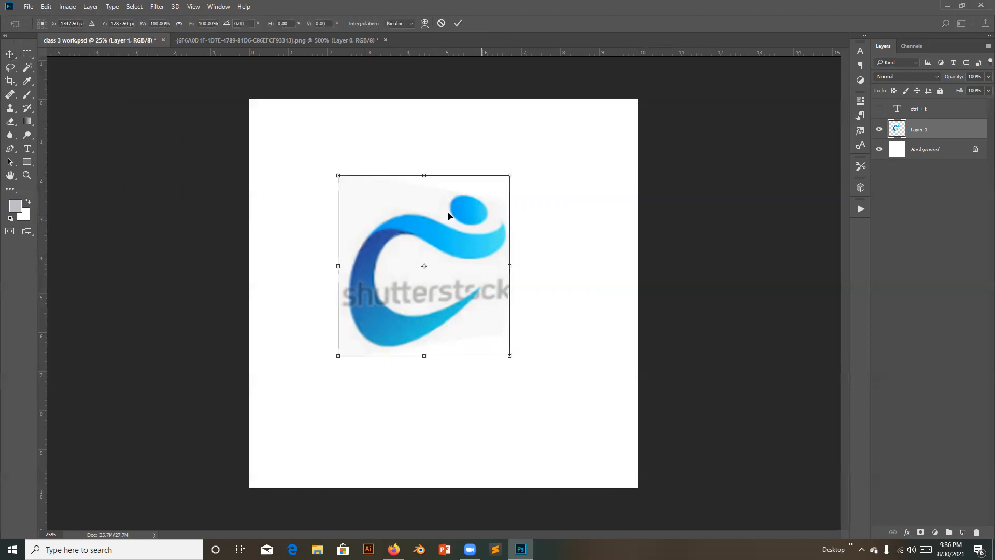
click(441, 23)
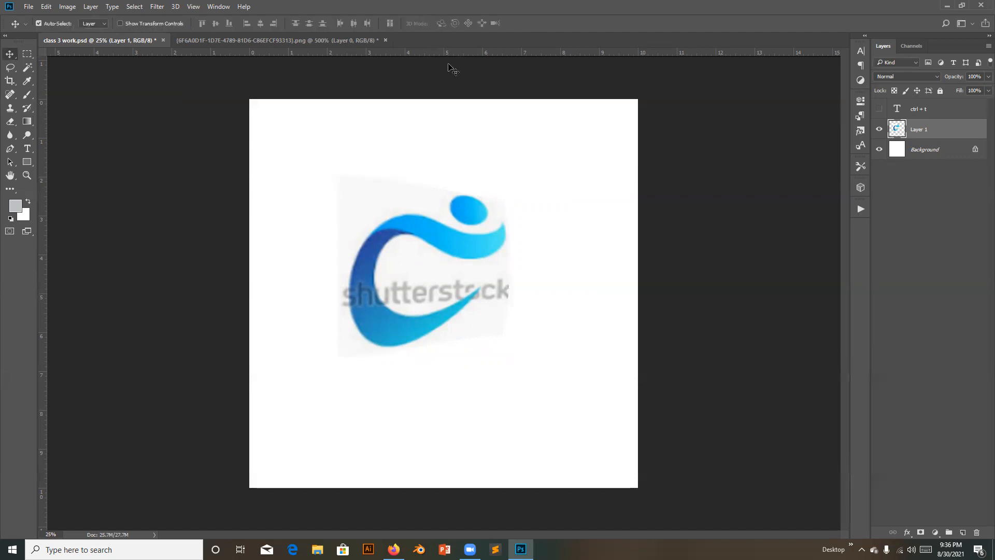
Step: Undo the warp on the Layer 1 logo to restore its undistorted shape
key(ctrl+z)
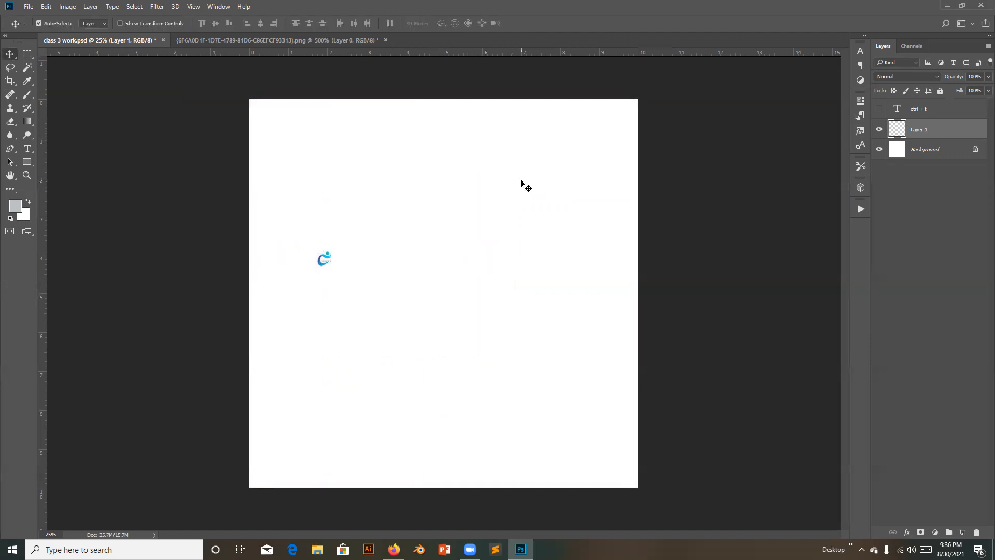
key(ctrl+z)
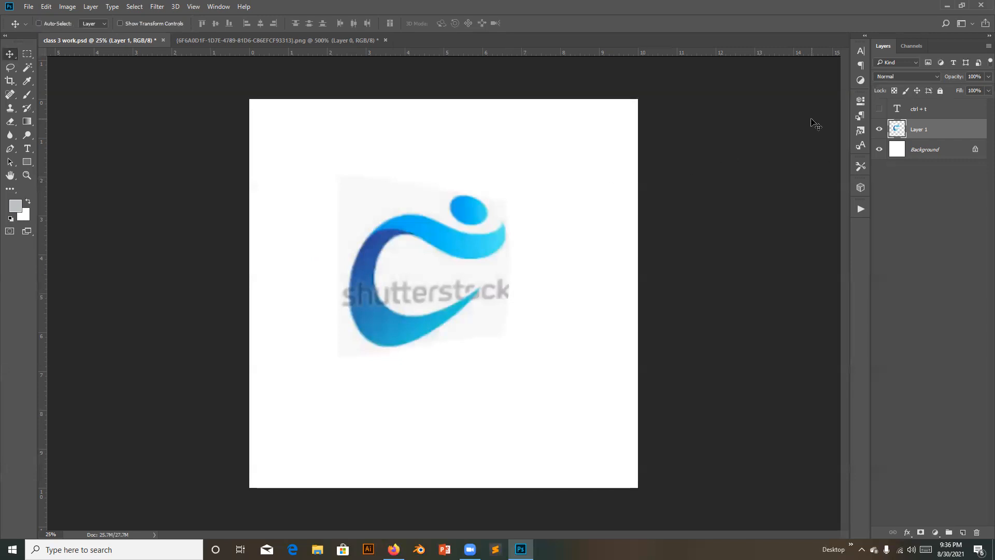
key(ctrl+z)
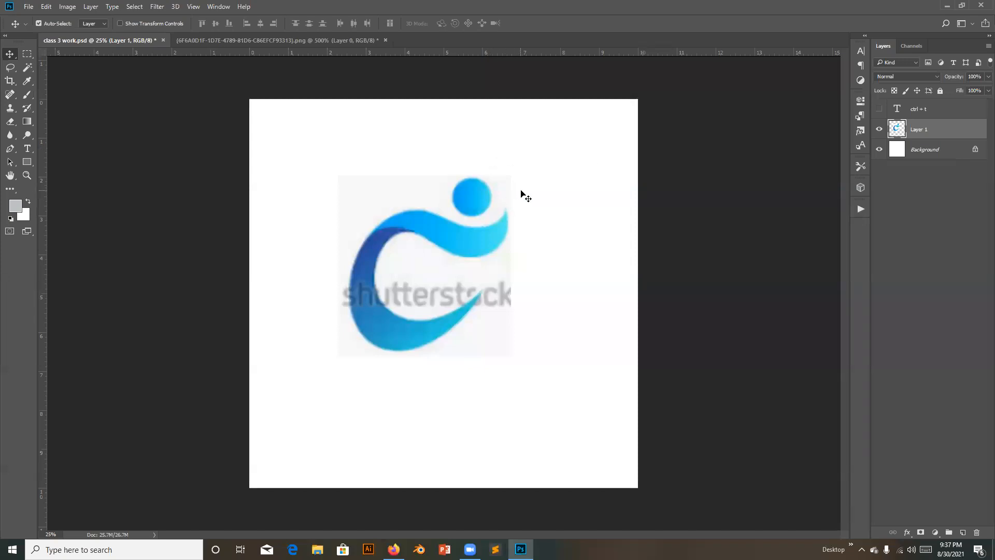
Step: Use Free Transform's X and Y position values to move the logo slightly right and down, near the canvas centre
key(ctrl+t)
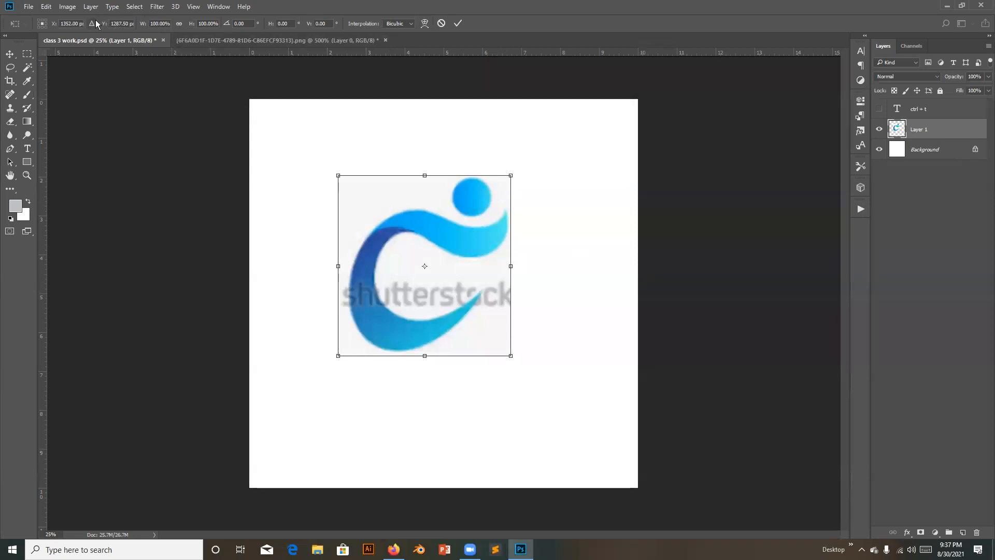
drag(54, 24, 223, 57)
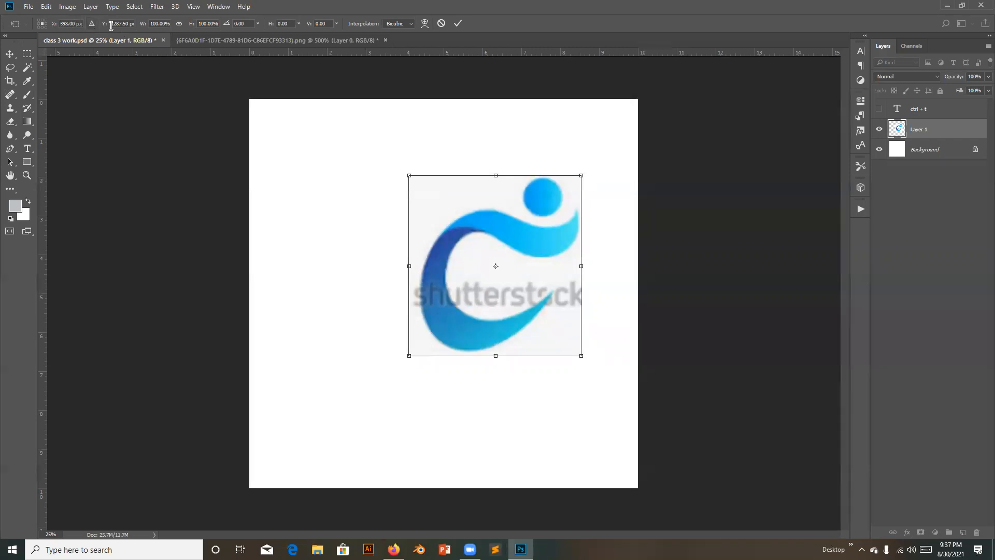
mouse_move(104, 27)
mouse_down()
mouse_move(216, 30)
mouse_move(51, 27)
mouse_move(1, 38)
mouse_move(53, 27)
mouse_move(4, 27)
mouse_move(26, 33)
mouse_move(5, 35)
mouse_move(18, 31)
mouse_up()
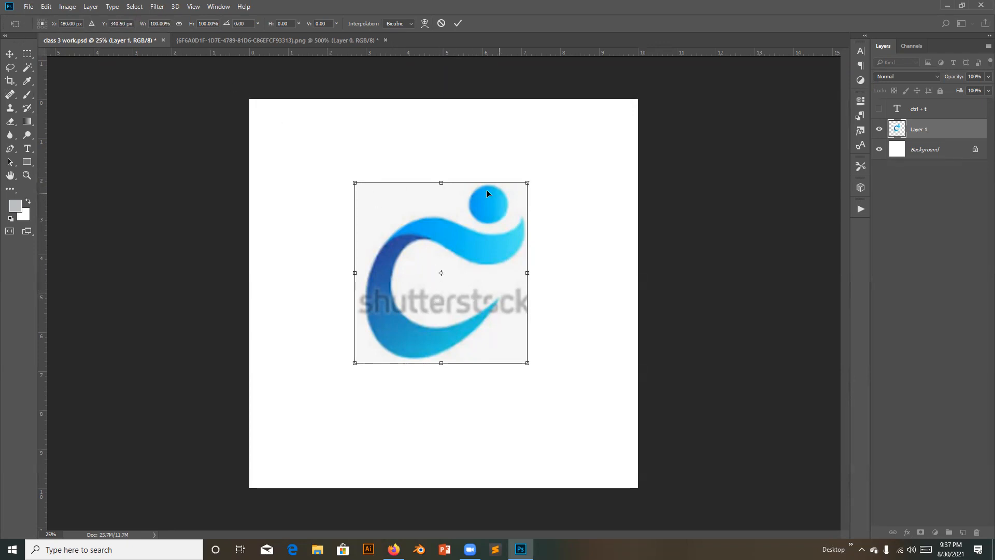
Step: Set the transform reference point to the logo's upper-left corner, rotate the logo about 112° around it, and undo the rotation
click(42, 24)
mouse_move(54, 24)
mouse_down()
mouse_move(161, 31)
mouse_move(50, 33)
mouse_up()
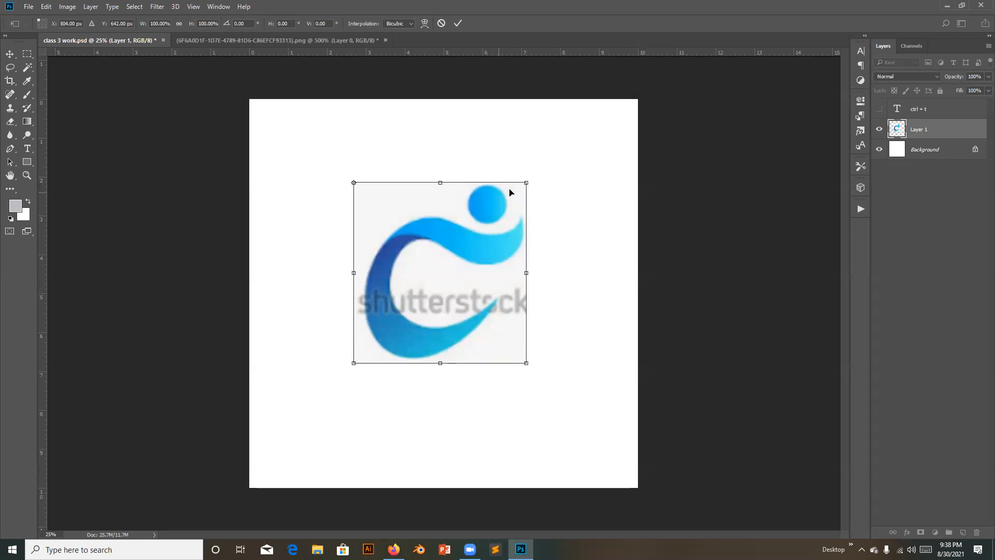
drag(532, 181, 364, 306)
drag(243, 260, 356, 320)
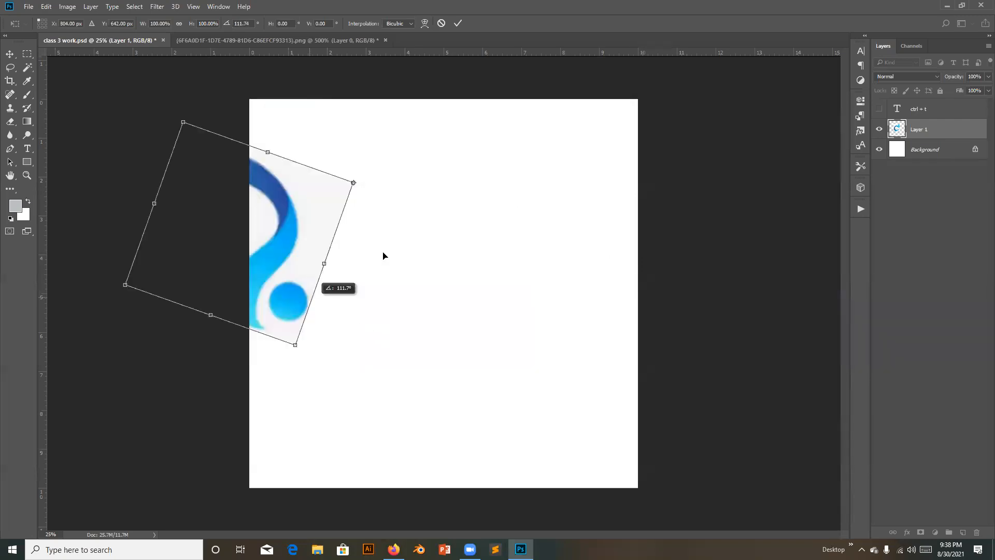
key(ctrl+z)
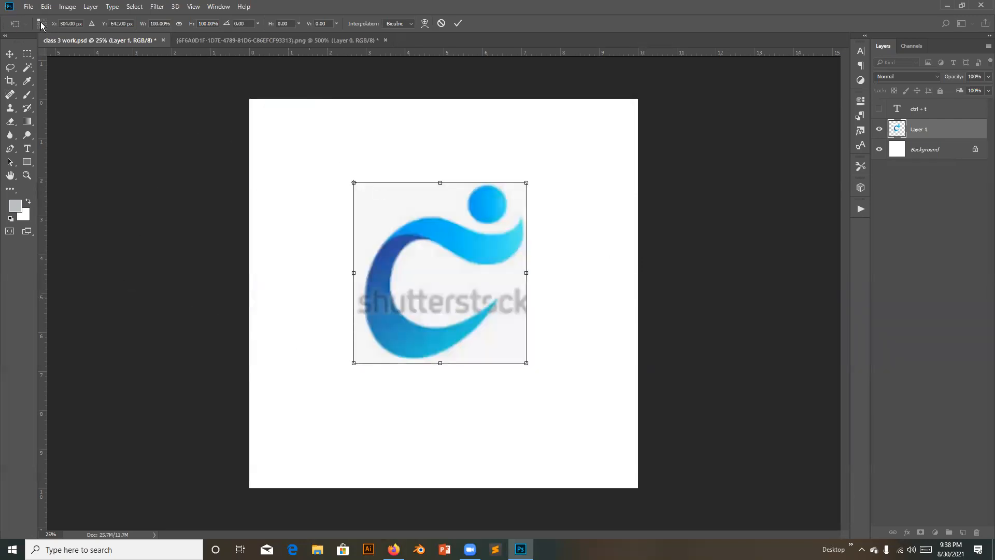
Step: Commit the transform, select the whole canvas, centre the logo horizontally and vertically within it, and deselect
click(42, 24)
click(457, 23)
key(ctrl+a)
click(260, 24)
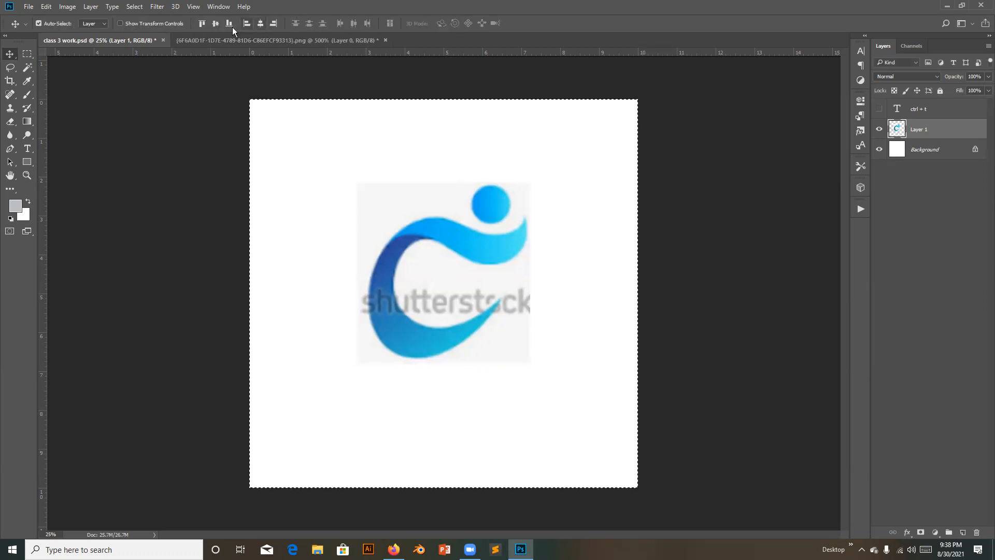
click(216, 24)
key(ctrl+d)
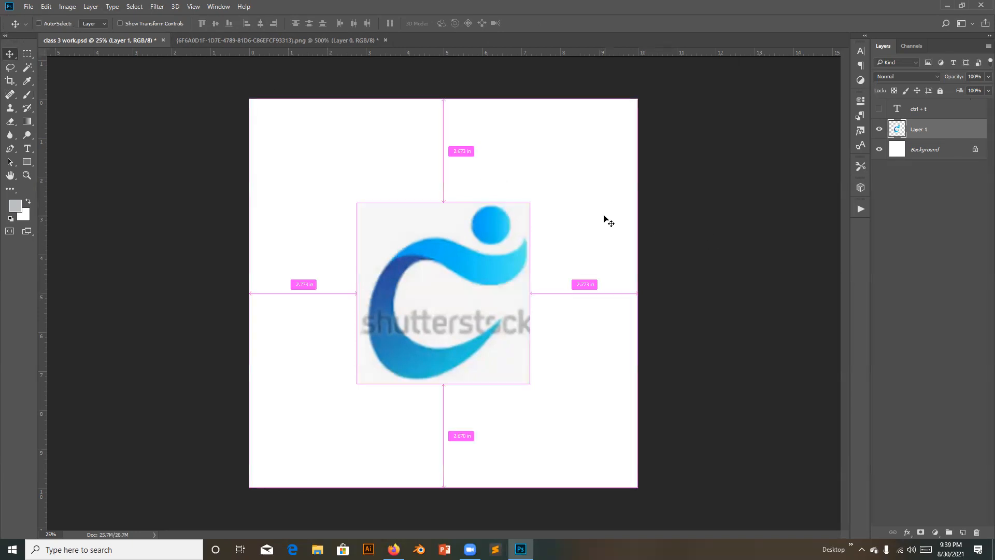
Step: Try scaling only the logo's width to 49%, and separately only its height to 123%, cancelling each transform
key(ctrl+t)
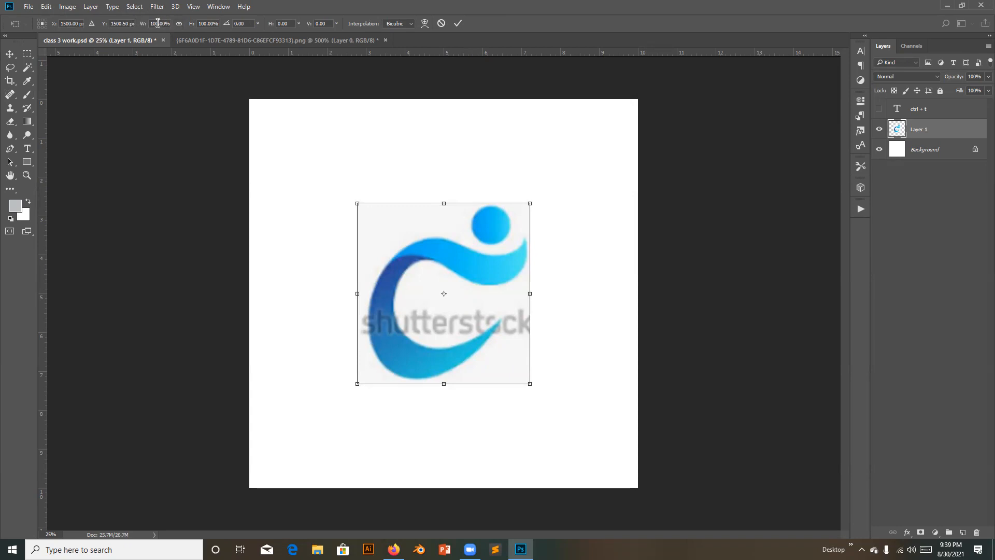
mouse_move(143, 26)
mouse_down()
mouse_move(306, 28)
mouse_move(115, 25)
mouse_move(291, 30)
mouse_move(142, 38)
mouse_move(283, 42)
mouse_move(93, 46)
mouse_move(141, 39)
mouse_up()
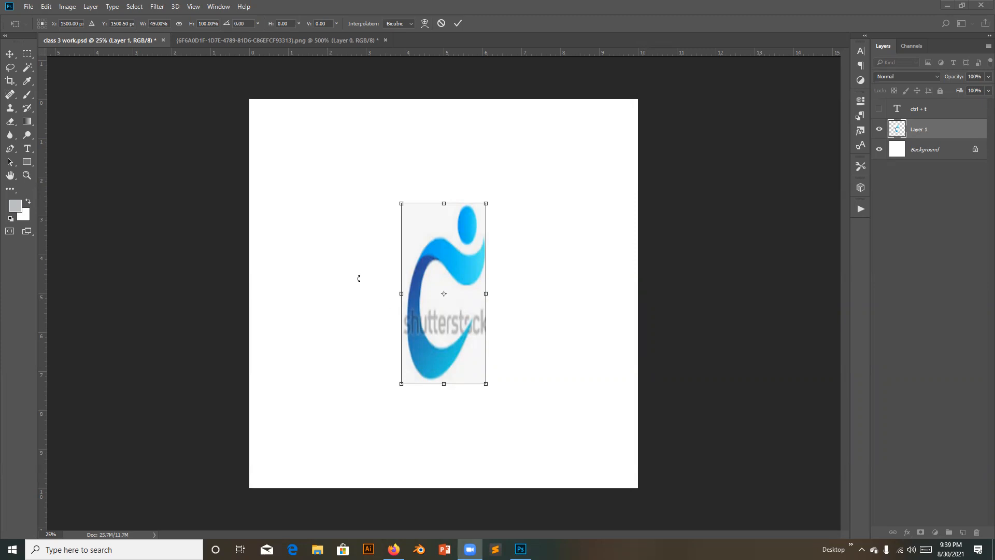
click(441, 23)
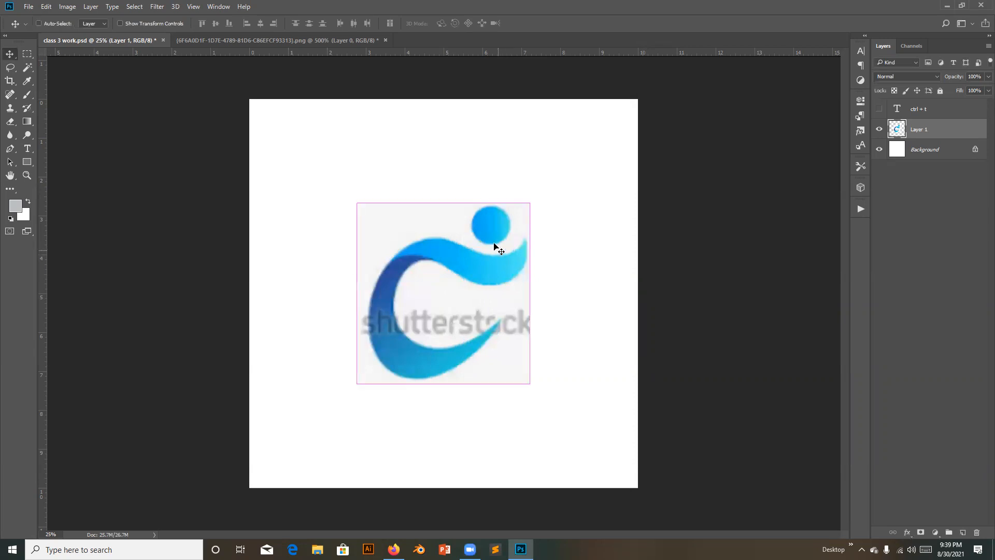
key(ctrl+t)
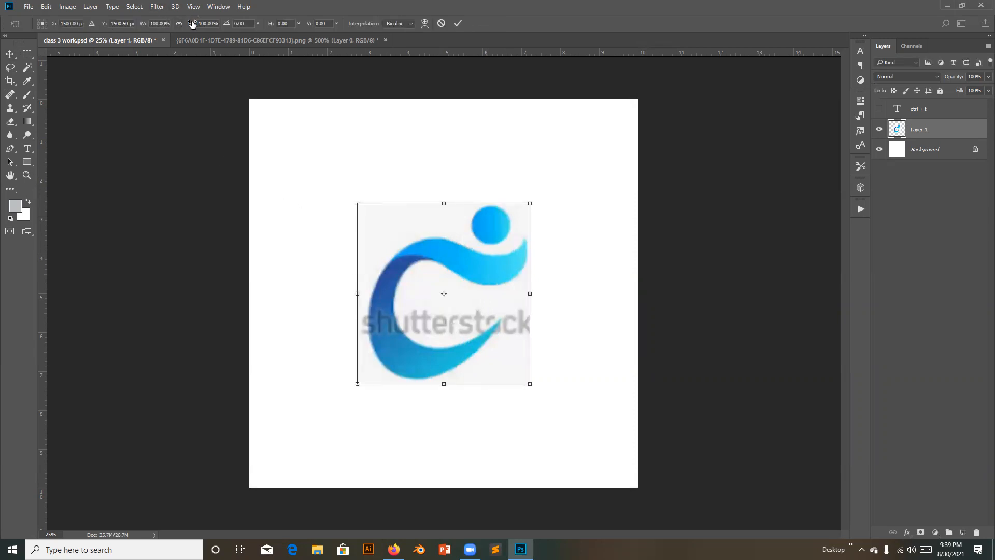
drag(192, 23, 202, 61)
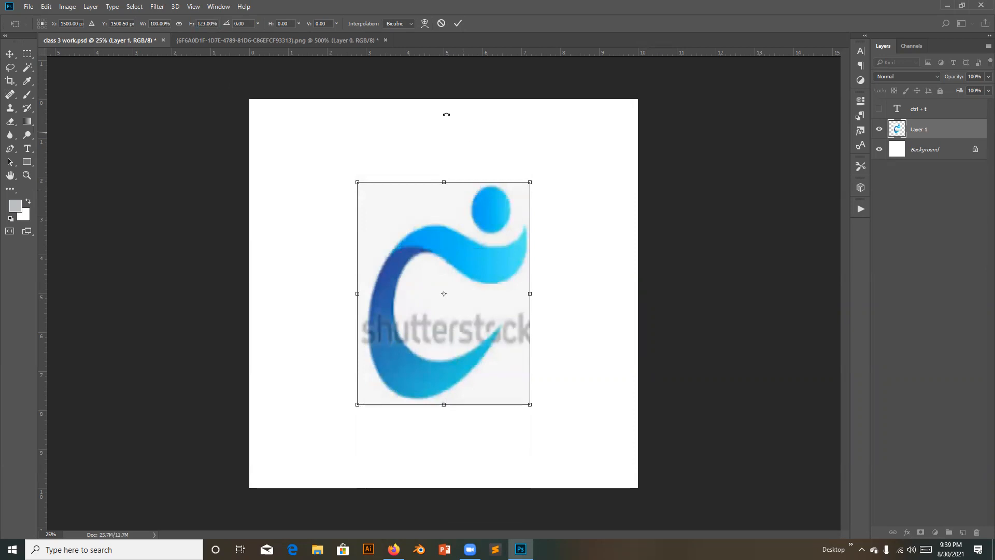
click(440, 24)
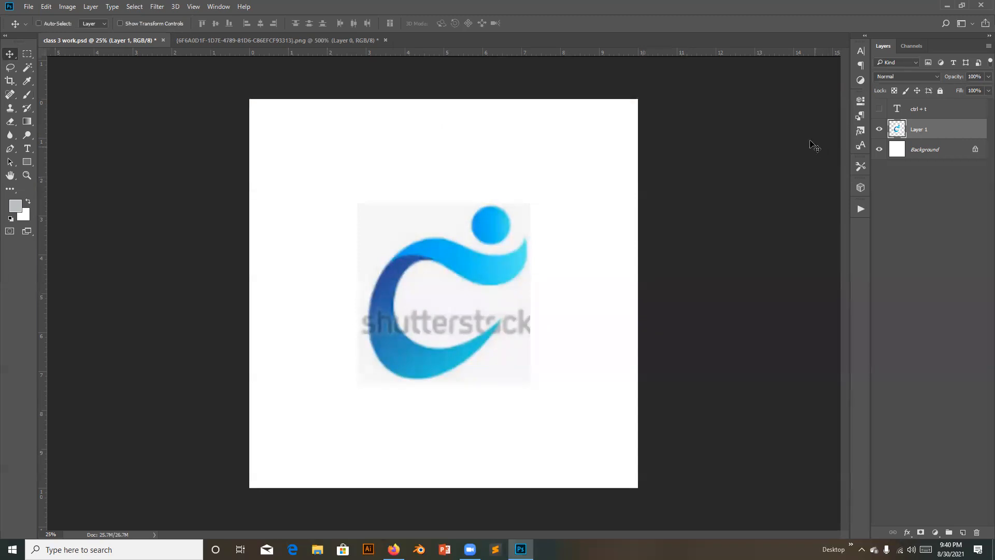
Step: Try scaling the logo proportionally to 83% from its centre and 182% from its upper-left corner, and cancel the scaling
key(ctrl+t)
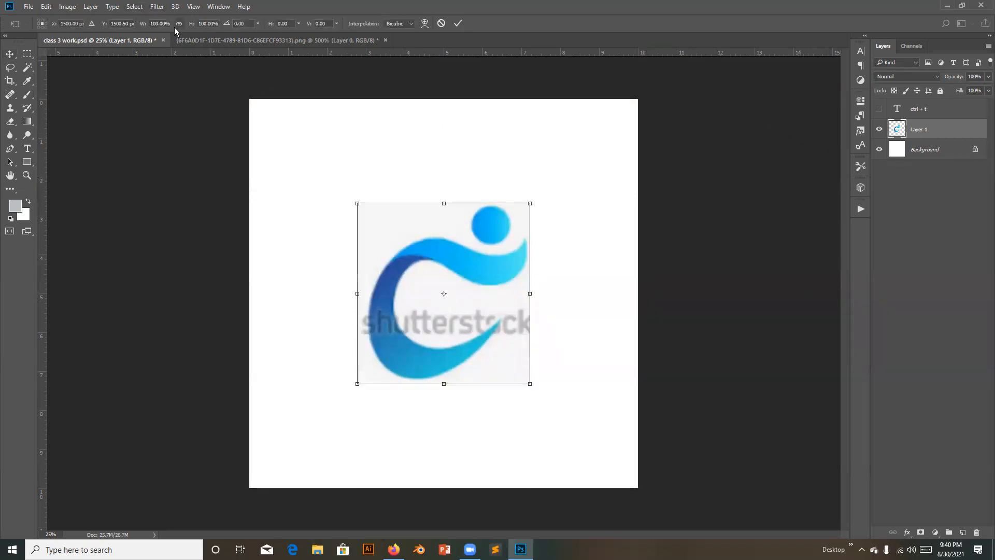
drag(192, 25, 181, 61)
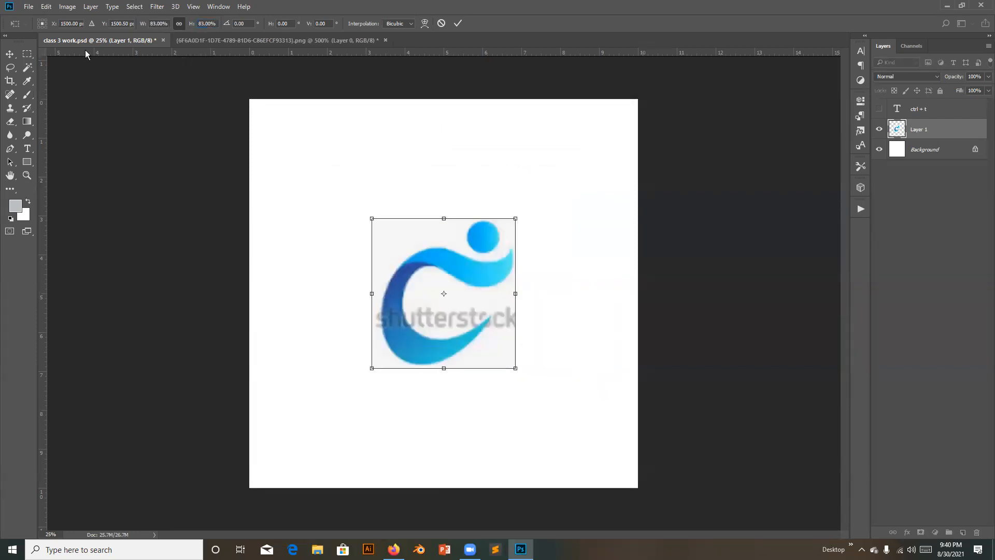
click(39, 21)
drag(192, 27, 245, 70)
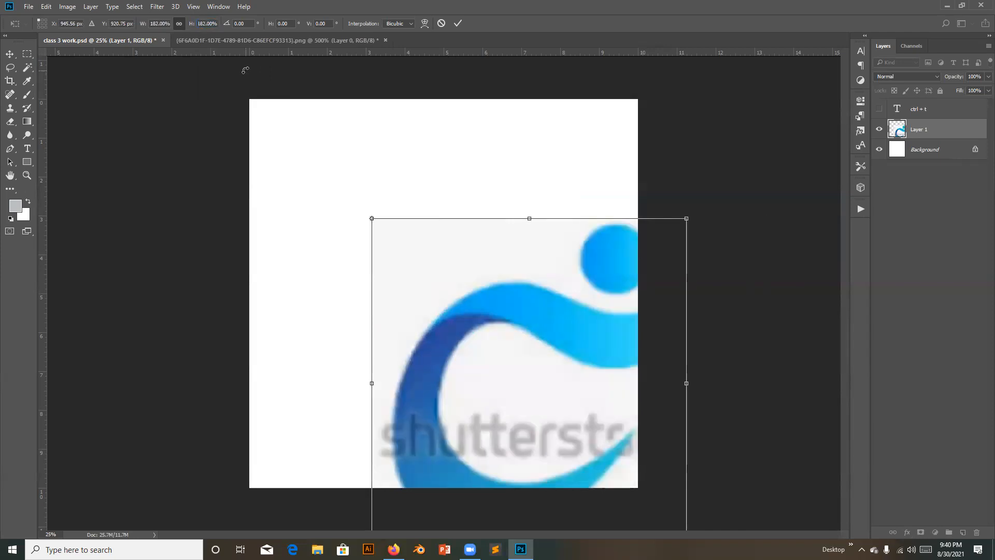
click(441, 23)
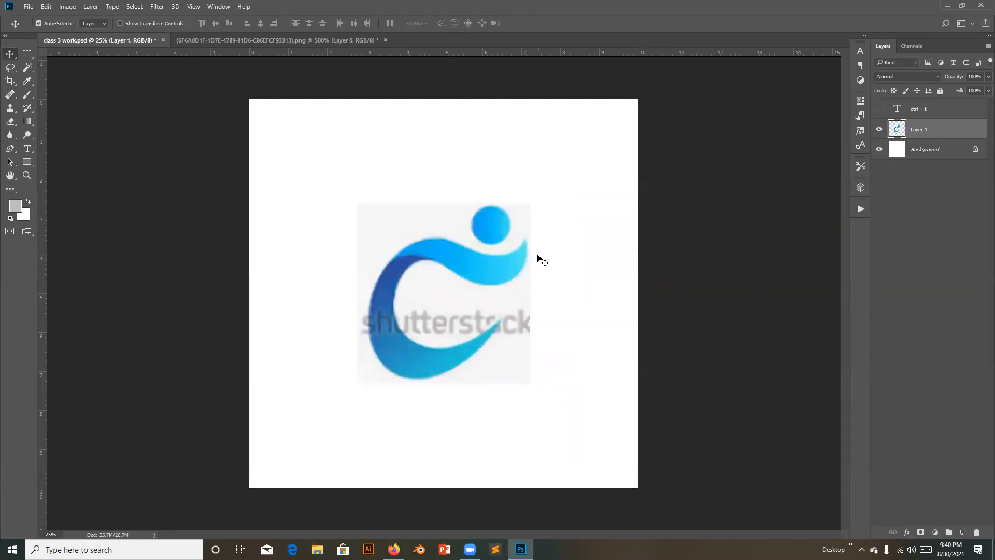
key(ctrl+t)
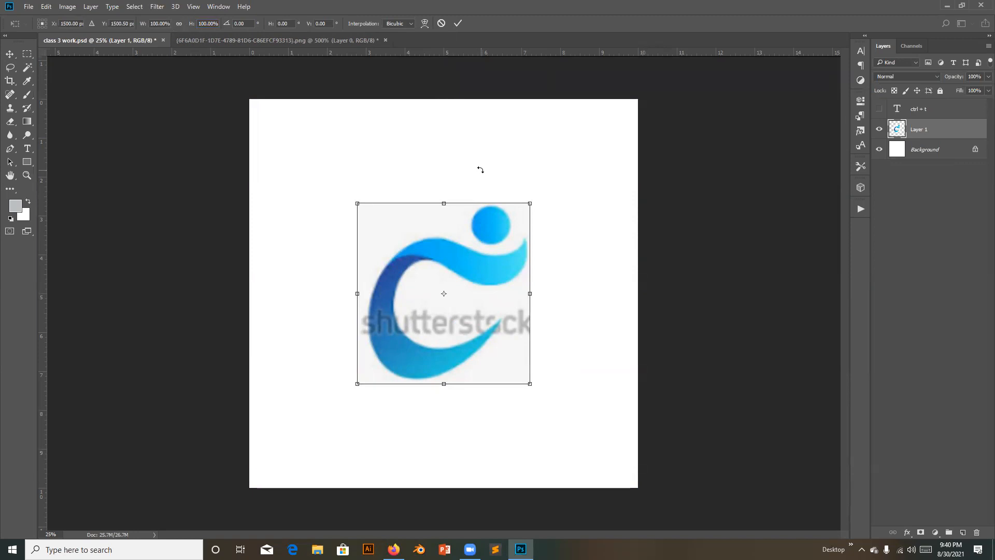
click(457, 23)
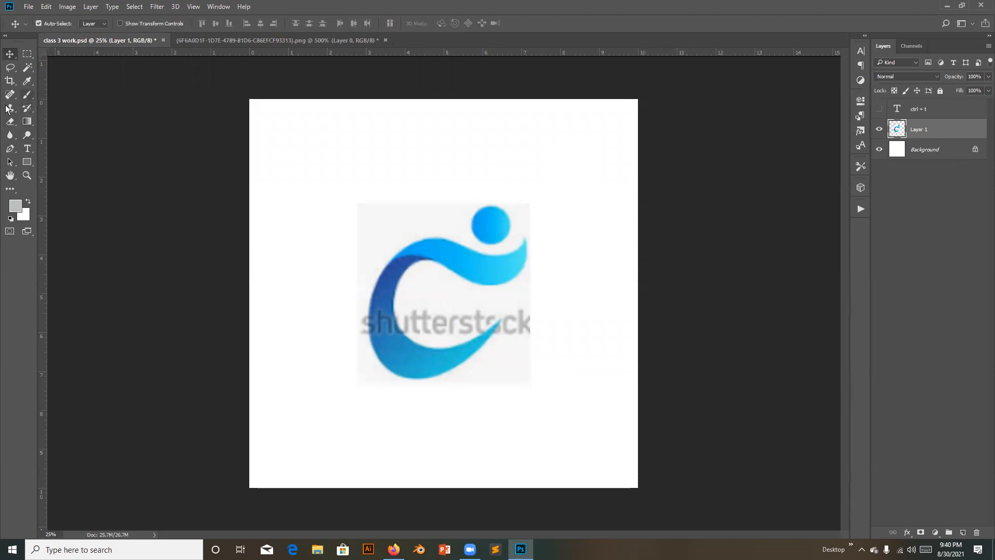
Step: Choose the Eyedropper Tool, add a new layer above the "ctrl + t" text layer, and hide Layer 1
click(29, 80)
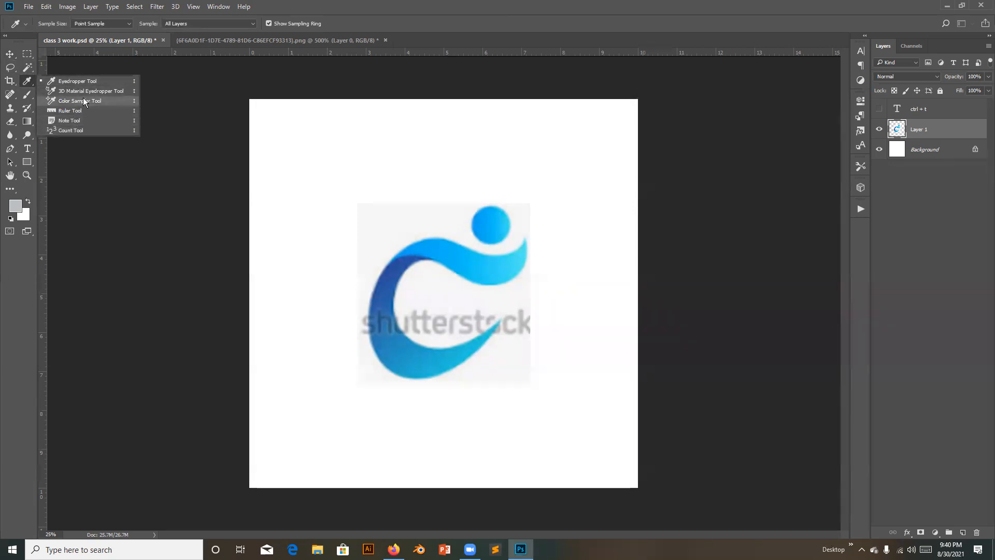
click(60, 83)
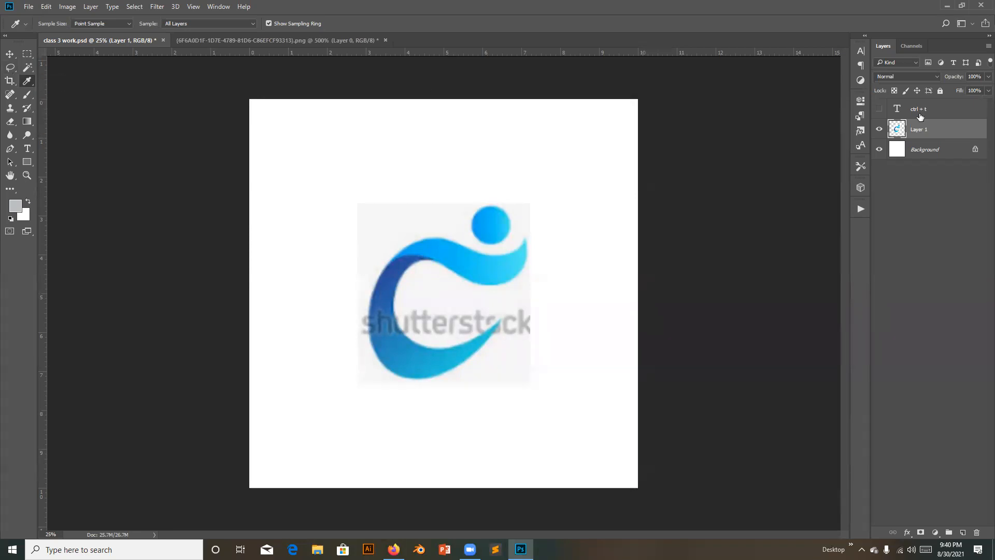
click(920, 111)
click(963, 530)
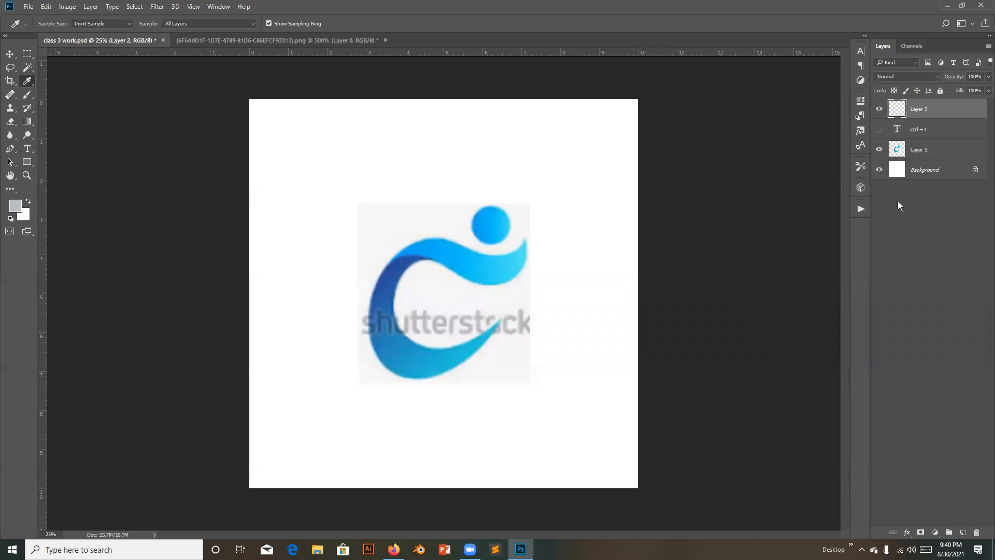
click(879, 150)
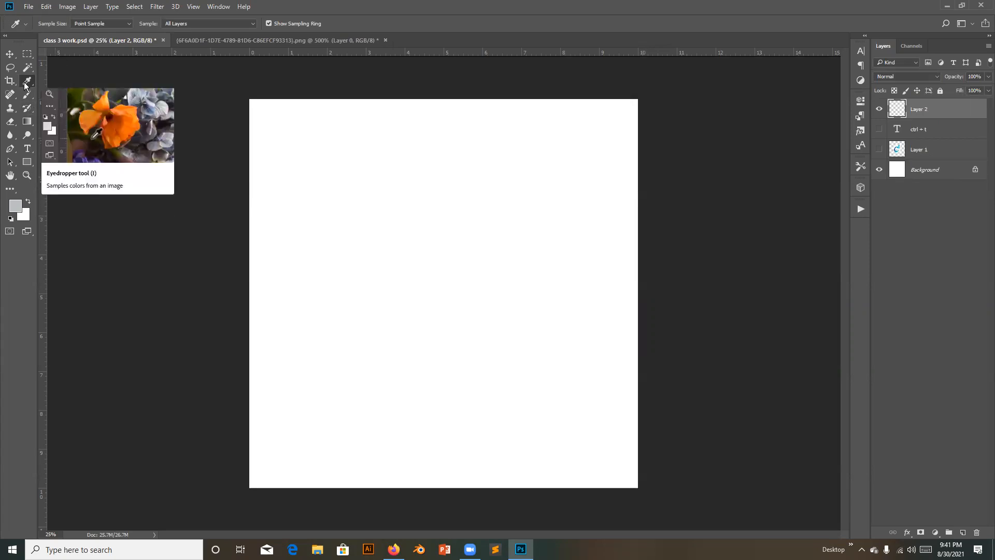
Step: Copy the logo from the PNG document into class 3 work, enlarge it to about 1408%, and place it in the canvas's upper-left corner
click(280, 39)
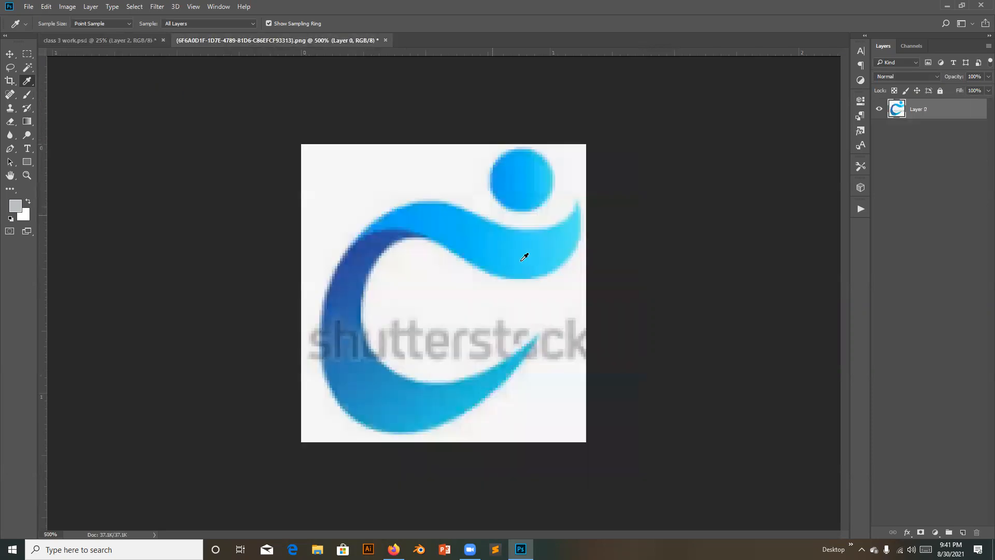
click(9, 54)
drag(484, 269, 453, 358)
key(ctrl+t)
mouse_move(386, 283)
mouse_down()
mouse_move(396, 255)
mouse_move(384, 269)
mouse_up()
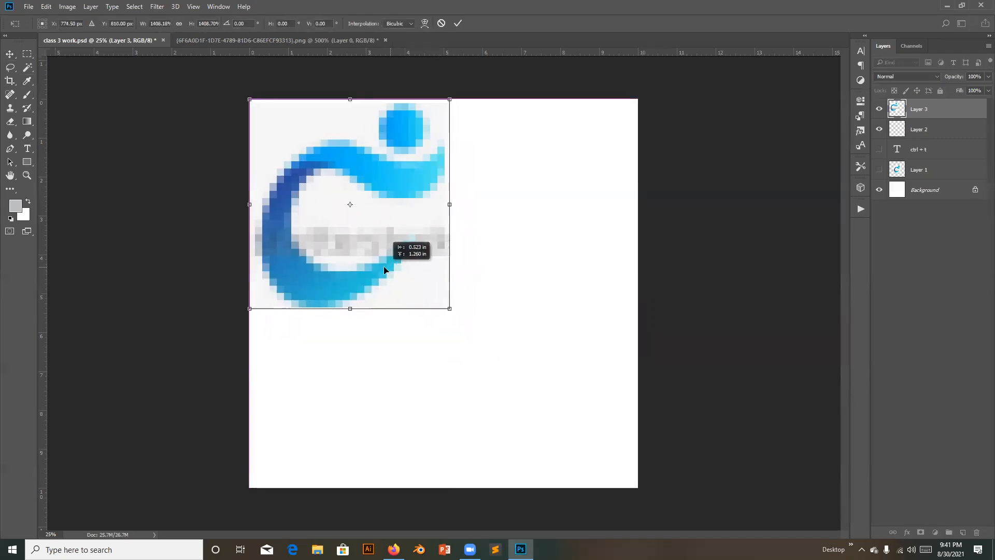
click(459, 23)
Step: Draw a rectangle shape of about 1144 × 876 px on Layer 2 in the canvas's lower-right area
click(923, 132)
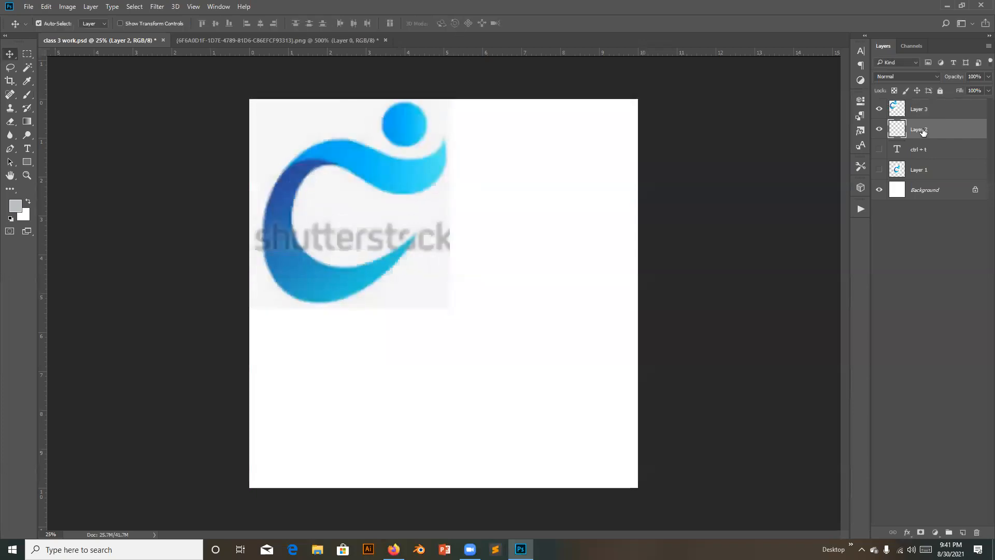
click(880, 131)
click(880, 131)
click(29, 162)
drag(455, 336, 604, 449)
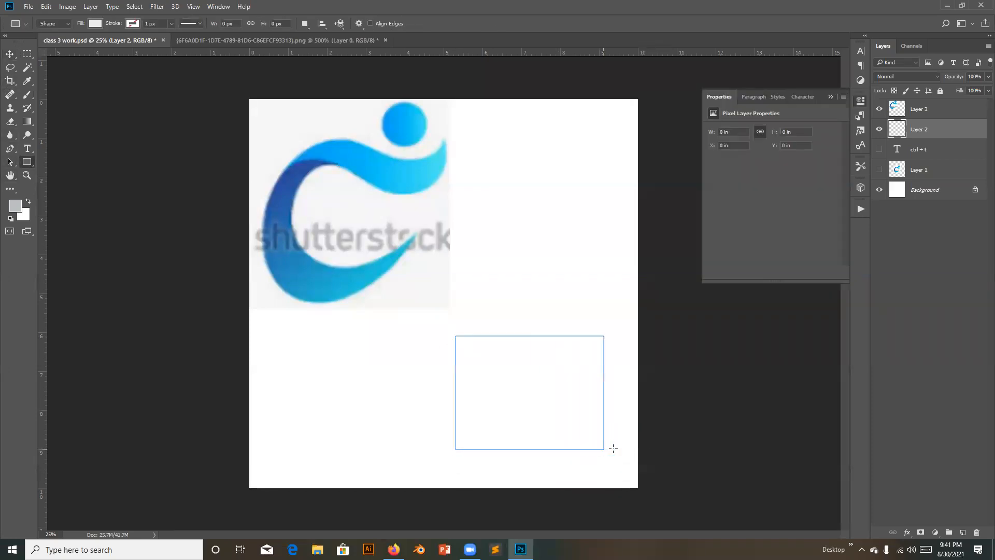
click(829, 97)
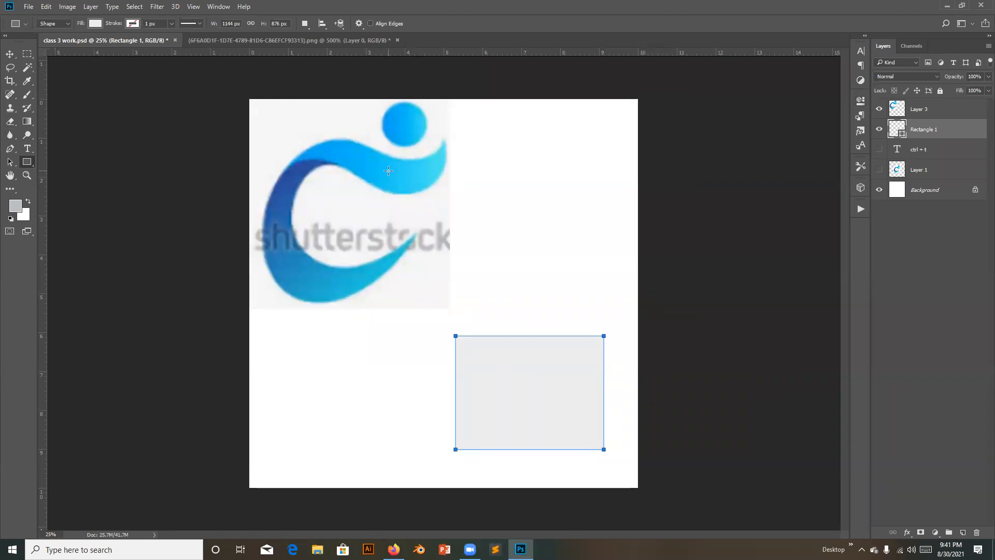
Step: Sample the light blue of the logo's upper swoosh as the foreground colour, and open and cancel the rectangle's fill colour picker
key(i)
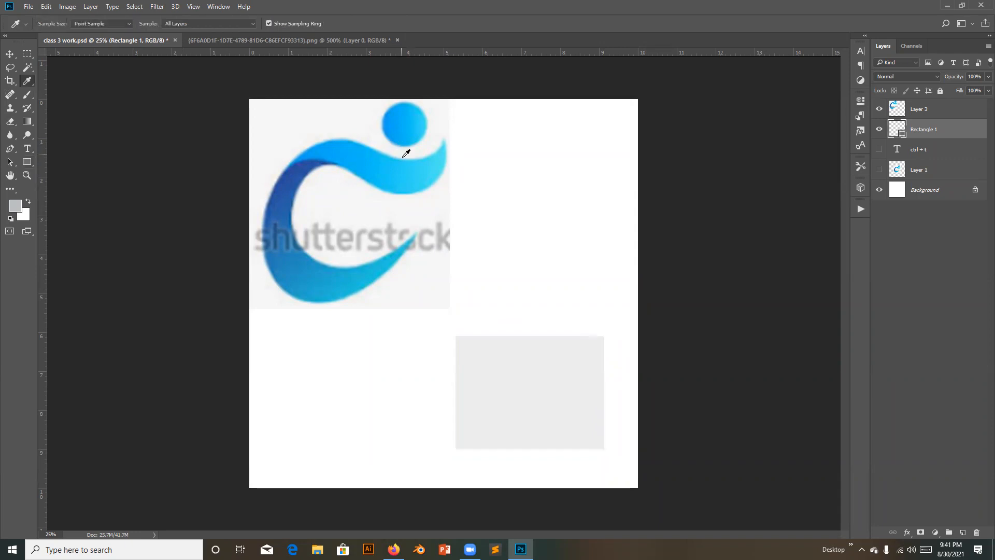
click(406, 175)
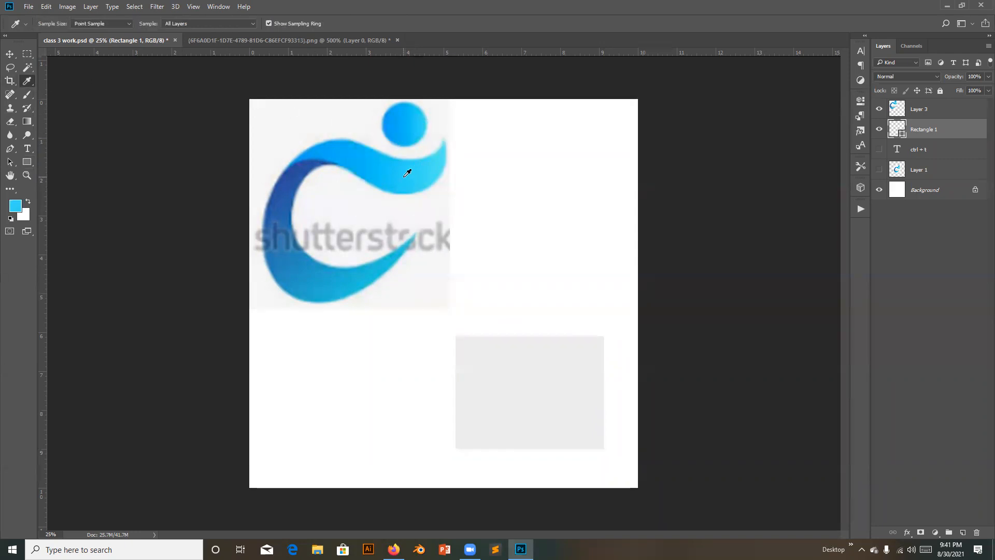
double_click(902, 136)
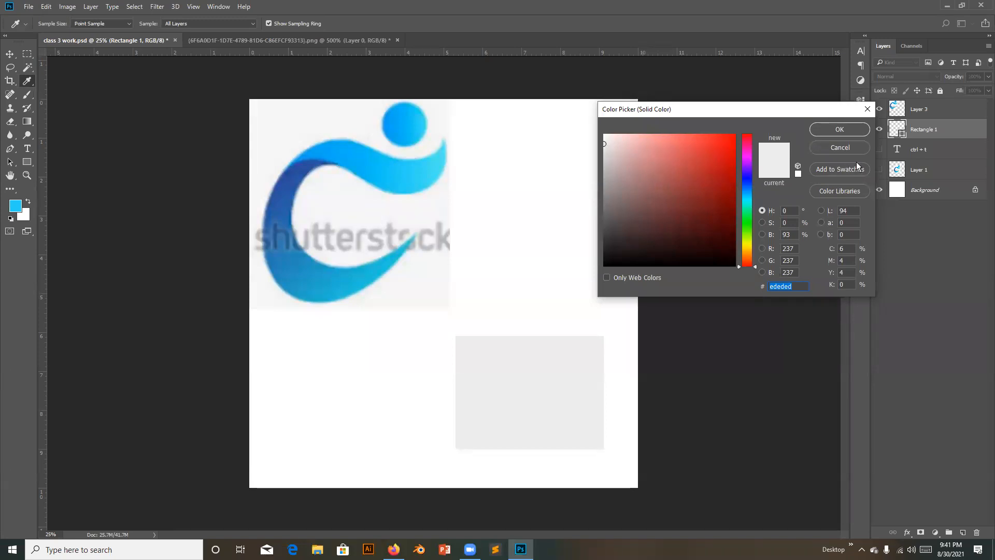
click(839, 150)
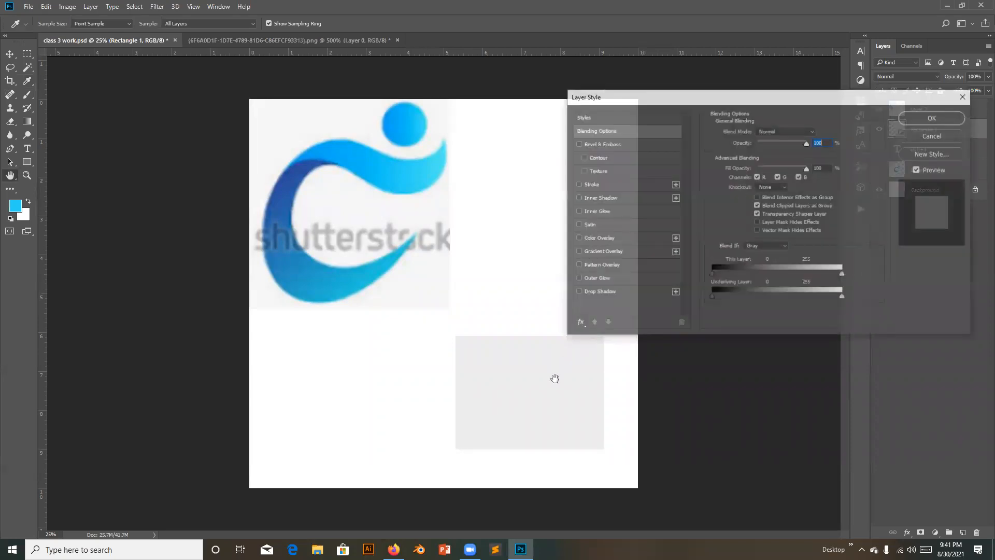
Step: Try a Color Overlay on the rectangle, sampling its light grey and several blues from the logo, and cancel the layer style
click(610, 237)
click(820, 133)
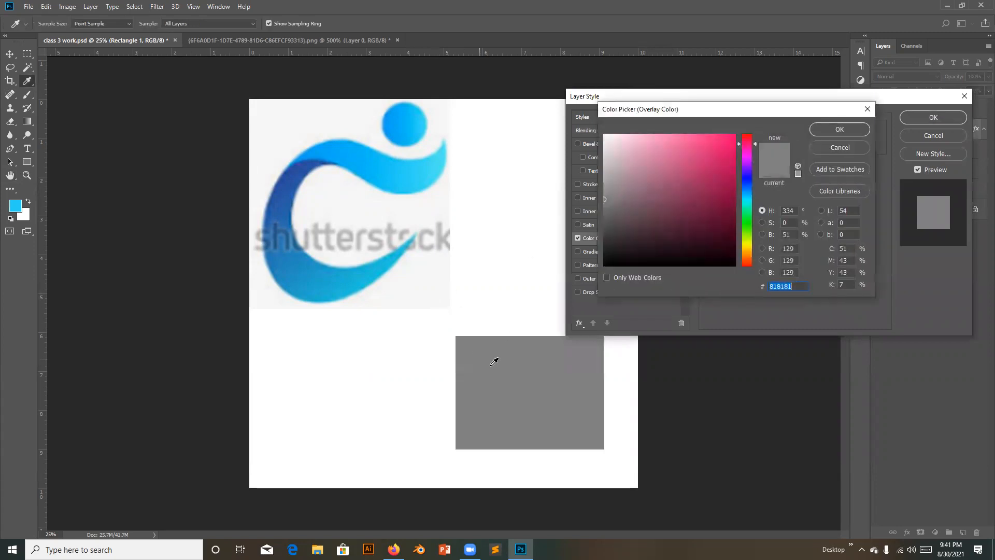
click(506, 354)
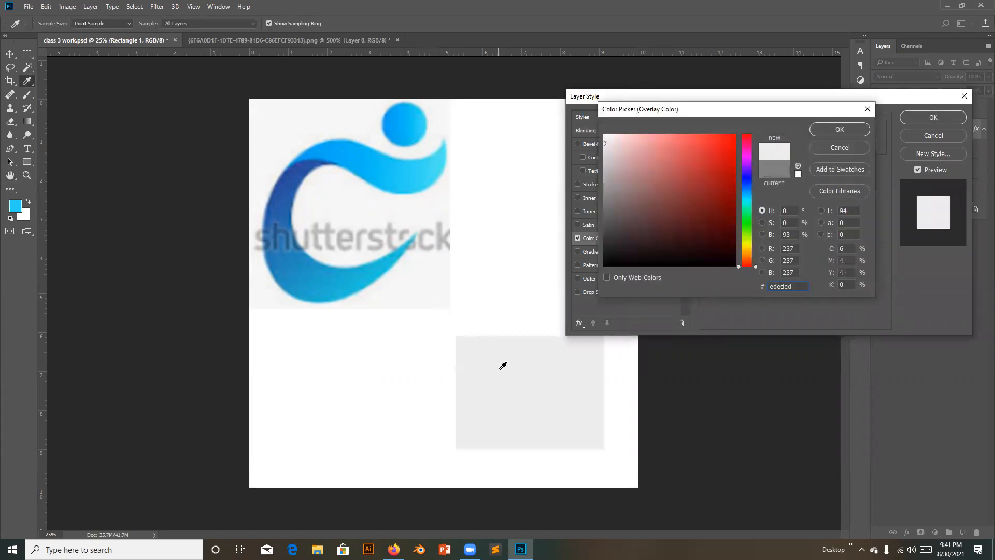
click(420, 181)
click(418, 112)
click(286, 197)
click(295, 273)
click(340, 281)
click(400, 246)
drag(400, 246, 409, 119)
click(845, 147)
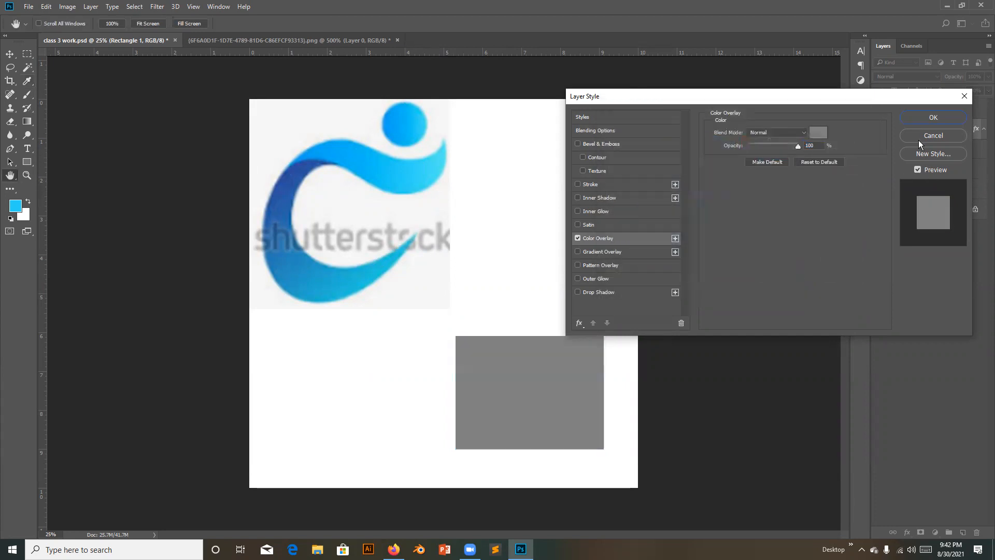
click(918, 140)
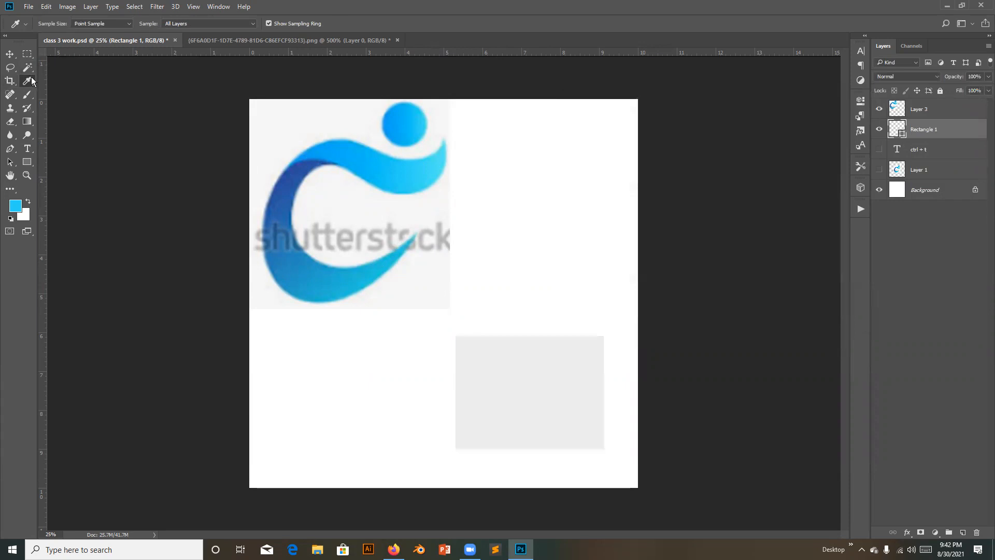
Step: Sample the dark blue from the left curve of the logo as the foreground colour
click(287, 193)
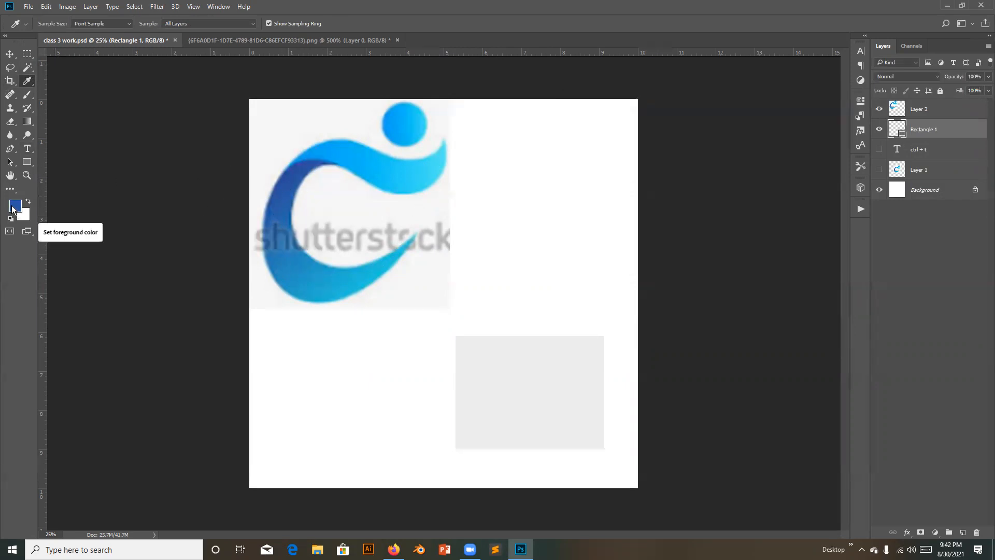
Step: Sample blues from the logo, ending on its left curve, and fill the grey rectangle's area with that blue on a new layer
click(384, 196)
click(404, 165)
click(413, 129)
click(280, 201)
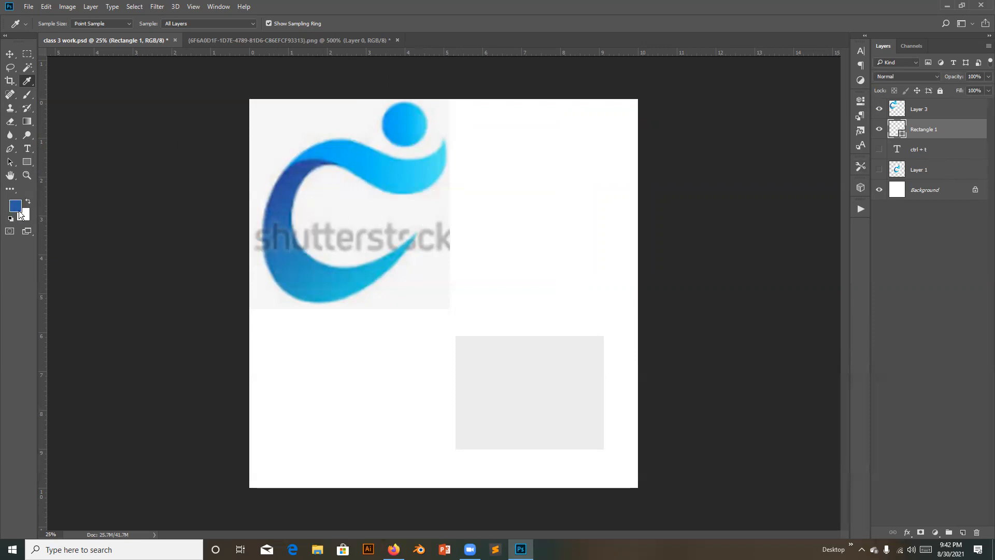
ctrl+click(897, 129)
click(963, 532)
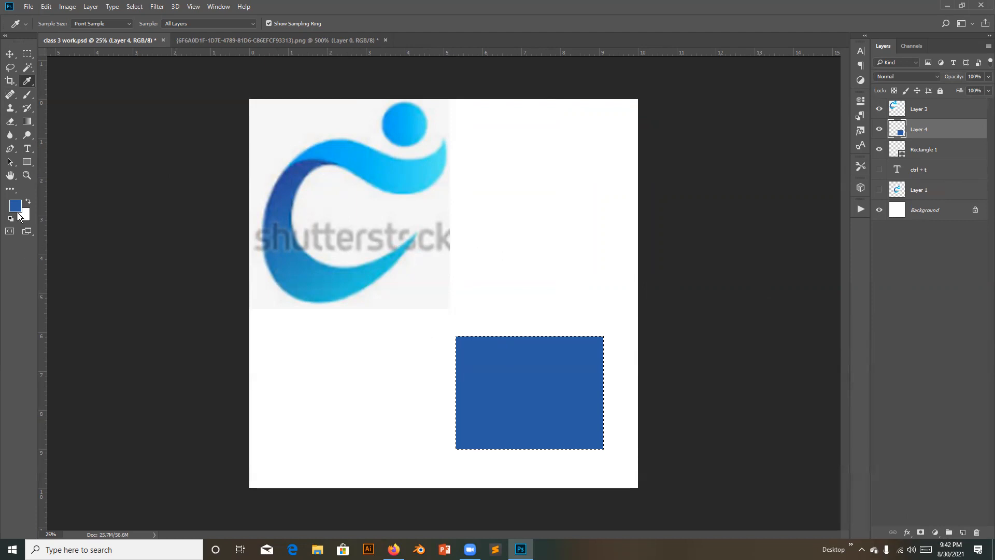
Step: Set the background colour to red #cb2828 and clear the rectangle selection
click(24, 219)
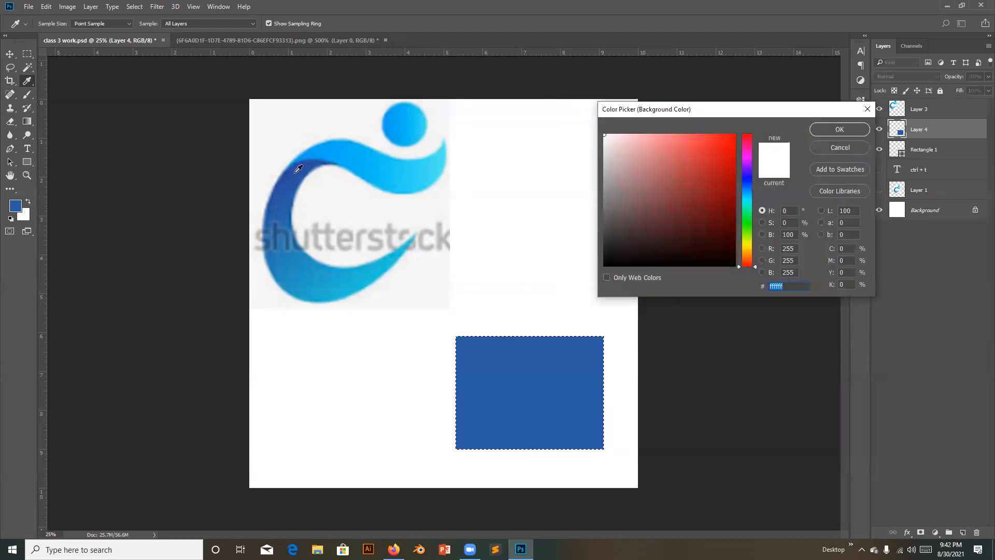
click(709, 161)
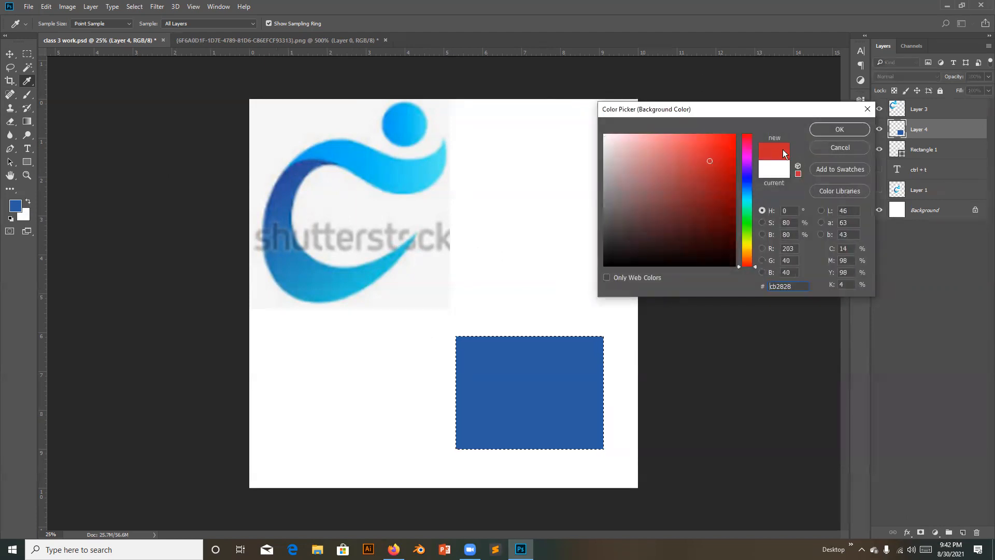
click(840, 130)
click(10, 54)
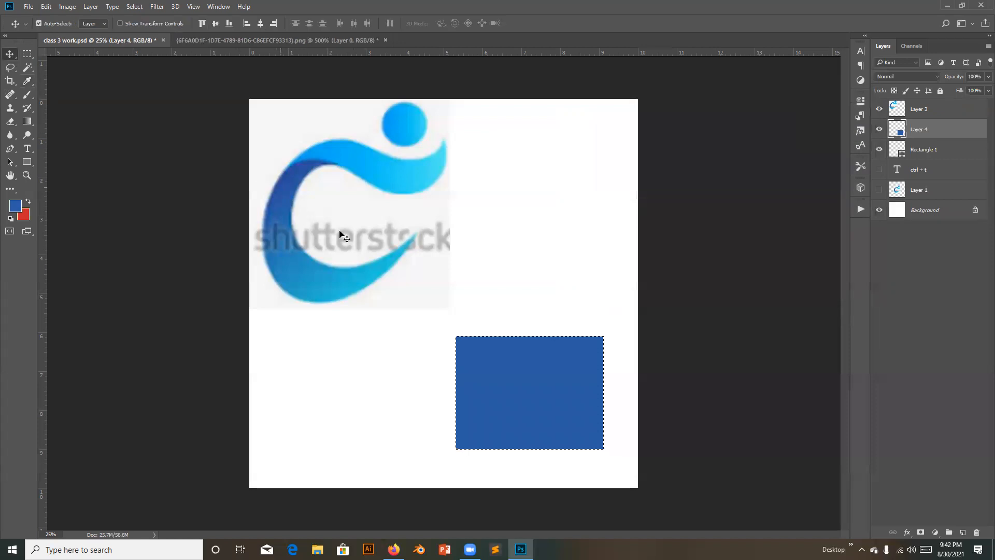
key(ctrl+d)
Step: Examine the blue rectangle and its surroundings up close with the Hand tool, checking Layer 4 with its visibility off and on
click(27, 123)
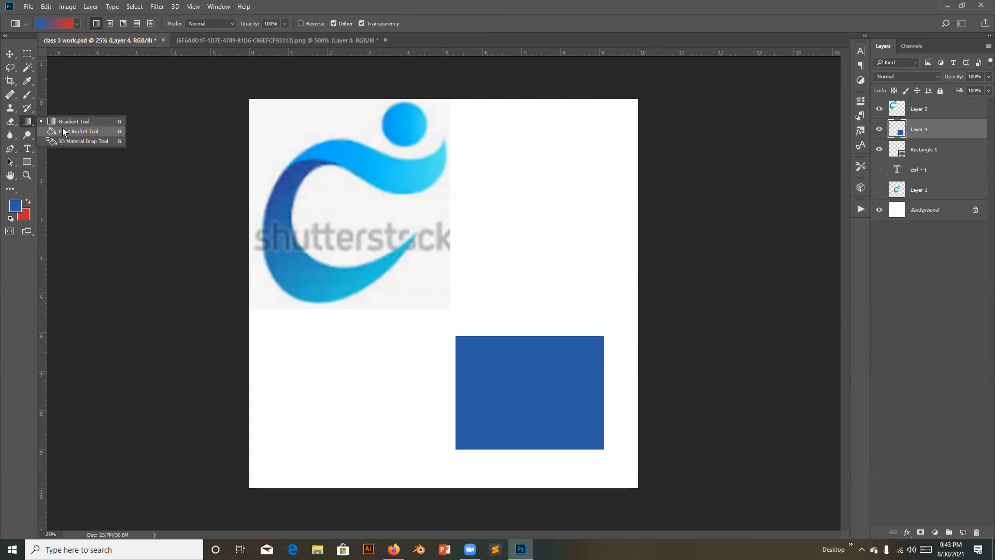
click(10, 176)
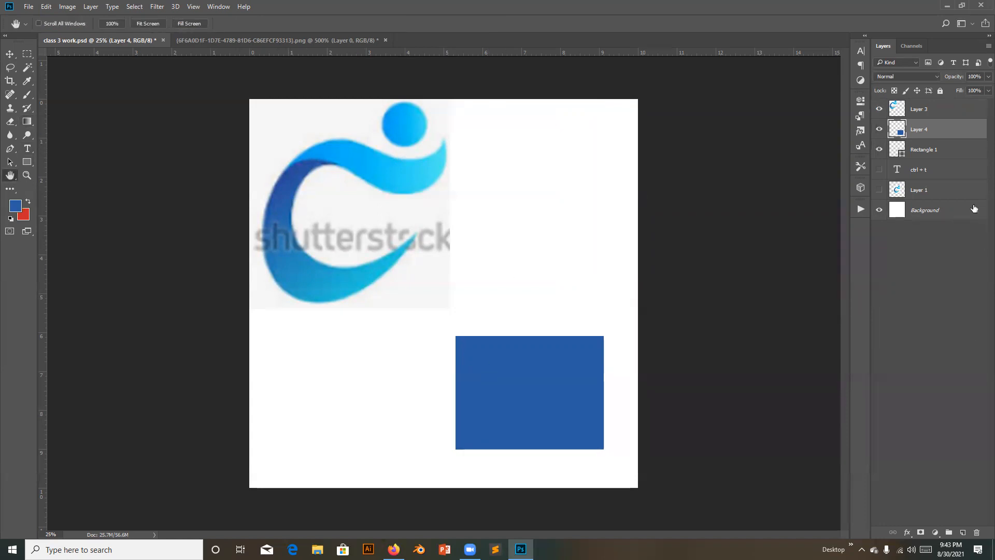
click(880, 130)
click(879, 130)
key(ctrl+plus)
key(ctrl+plus)
drag(578, 295, 479, 341)
drag(732, 495, 468, 141)
drag(490, 357, 492, 392)
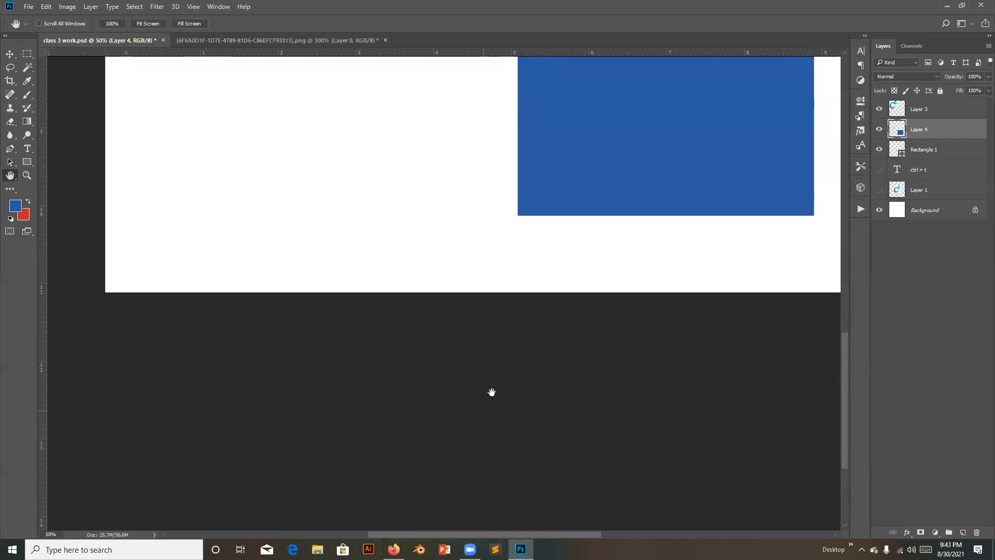
key(ctrl+minus)
key(ctrl+minus)
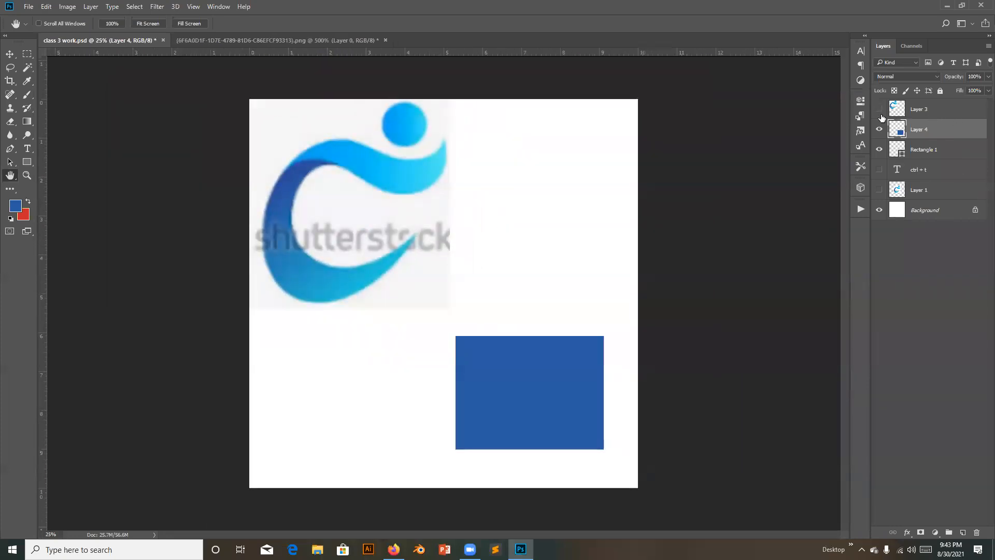
Step: Hide Layer 3, centre the blue rectangle vertically and horizontally on the whole canvas, and clear the selection
key(ctrl+a)
click(10, 54)
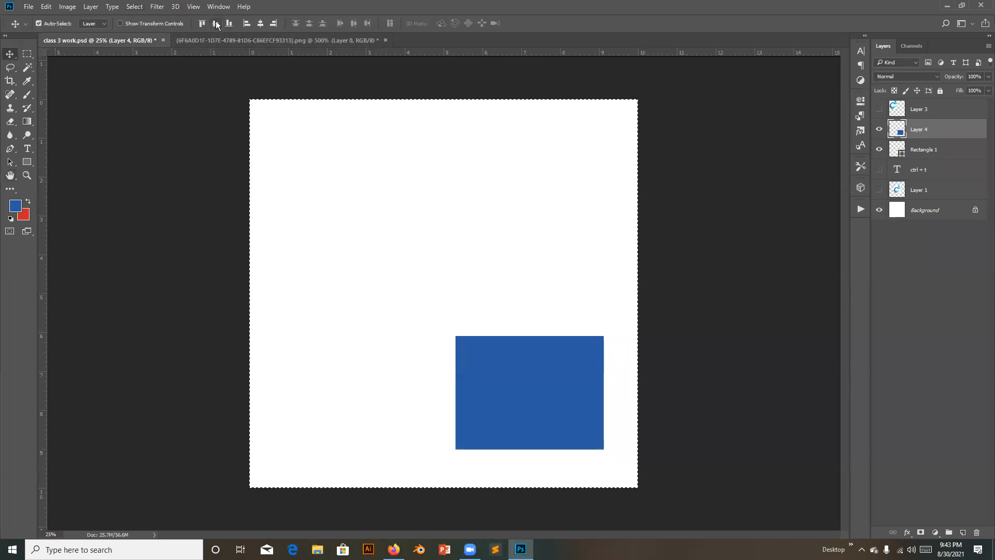
click(215, 24)
click(260, 23)
key(ctrl+d)
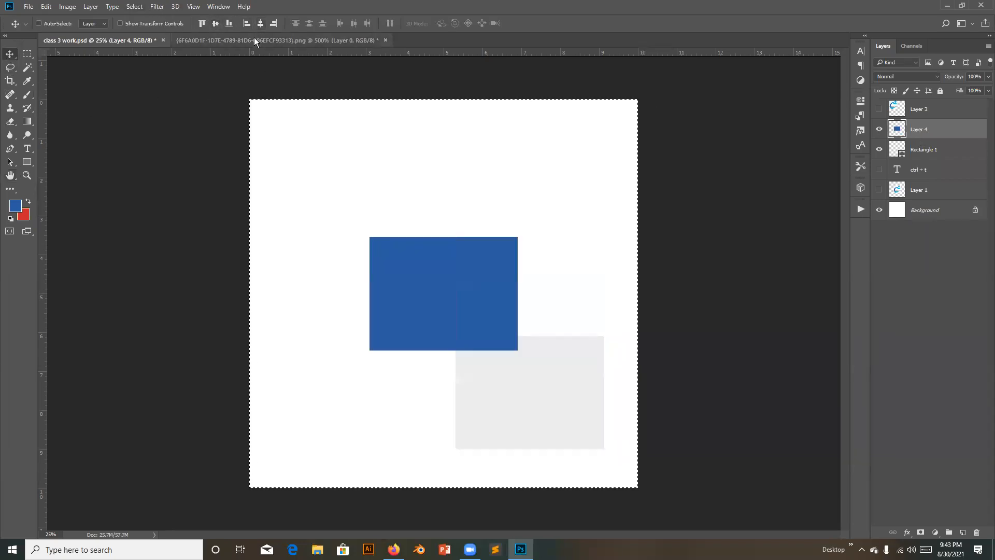
Step: Enlarge the blue rectangle from its centre to about 161% with Free Transform
key(ctrl+t)
drag(520, 235, 564, 202)
click(459, 24)
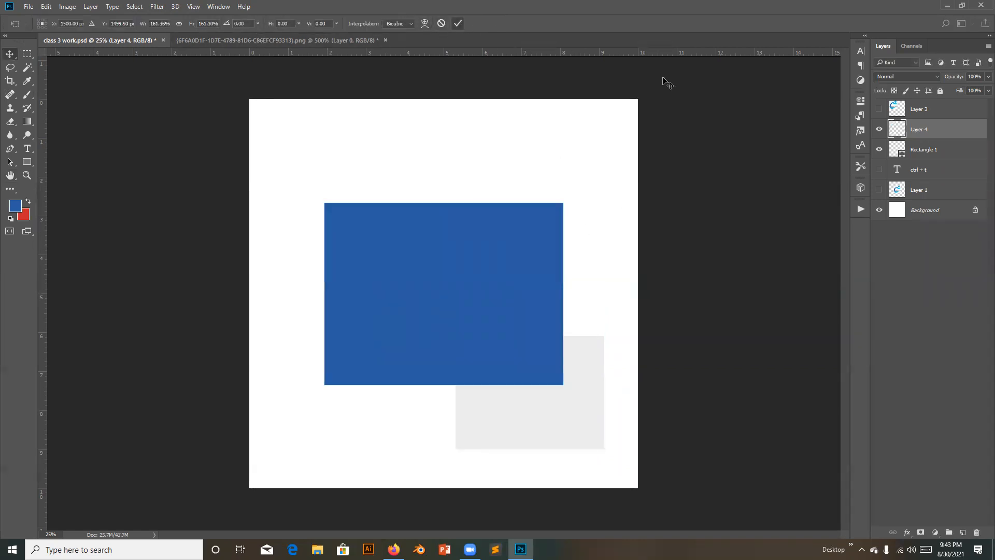
Step: Hide the Rectangle 1 layer and make Layer 4 the active layer, keeping it visible
click(879, 149)
click(943, 170)
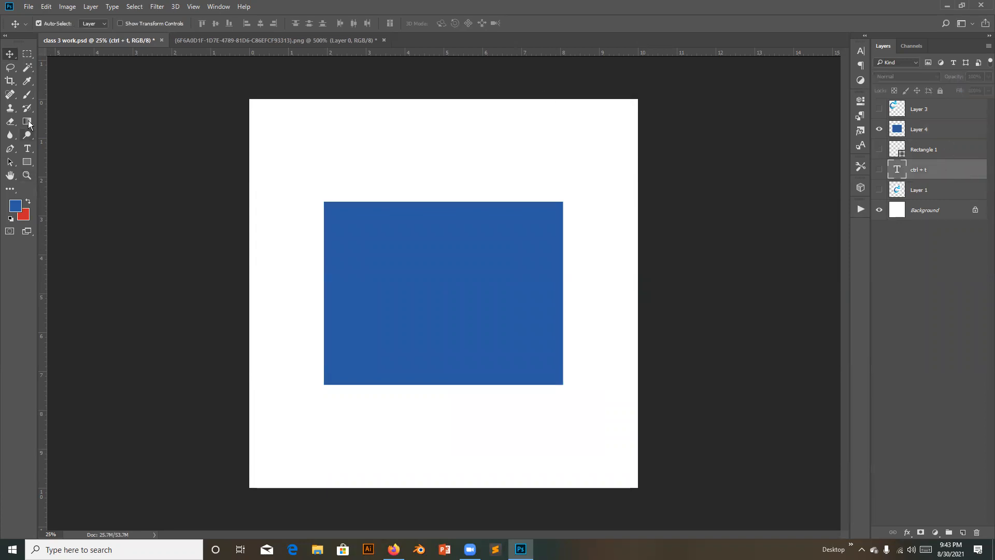
click(945, 131)
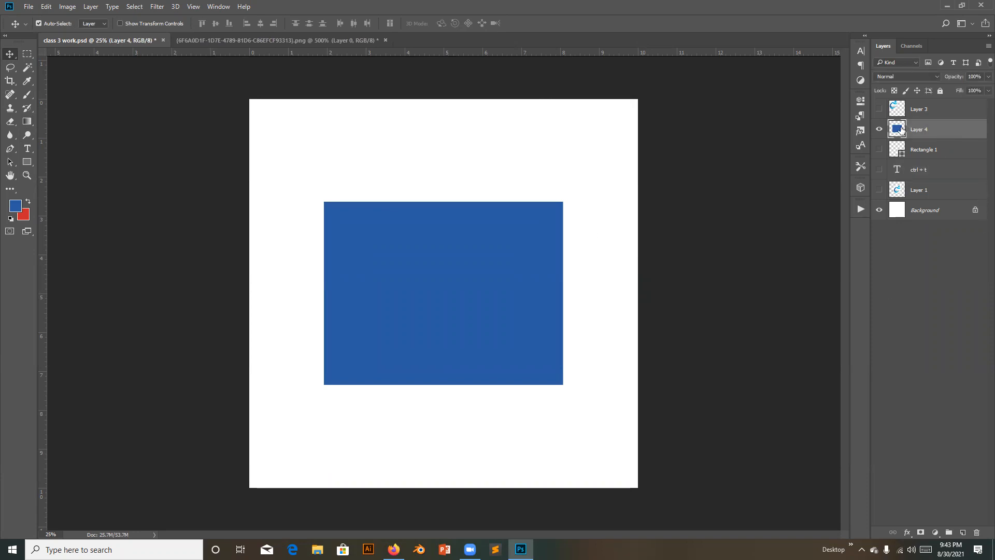
click(880, 130)
click(880, 130)
Step: Try out several presets for the Gradient tool, ending on the blue-yellow-blue one
click(27, 121)
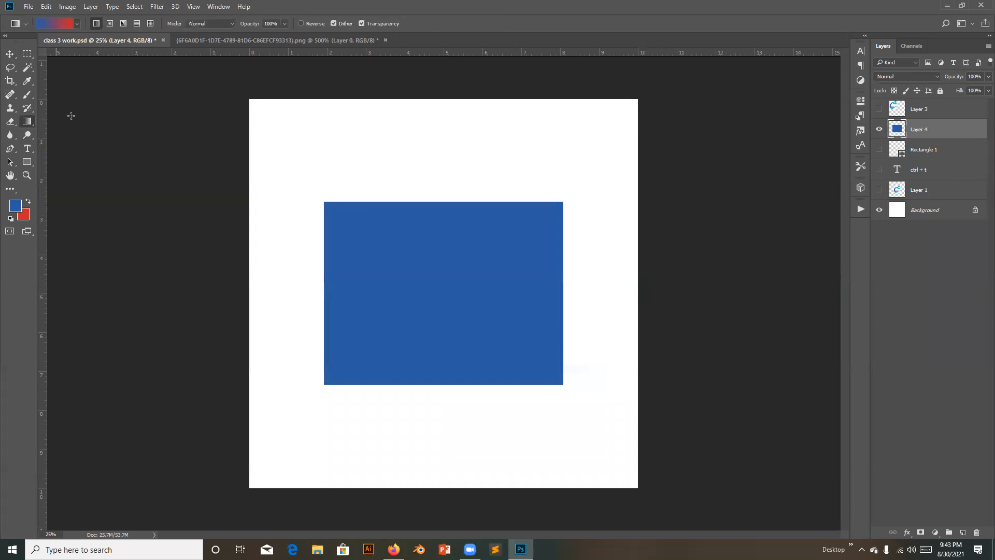
click(76, 24)
click(55, 45)
click(72, 45)
click(84, 46)
click(90, 62)
click(92, 49)
click(107, 46)
click(104, 66)
click(81, 67)
click(33, 66)
click(18, 65)
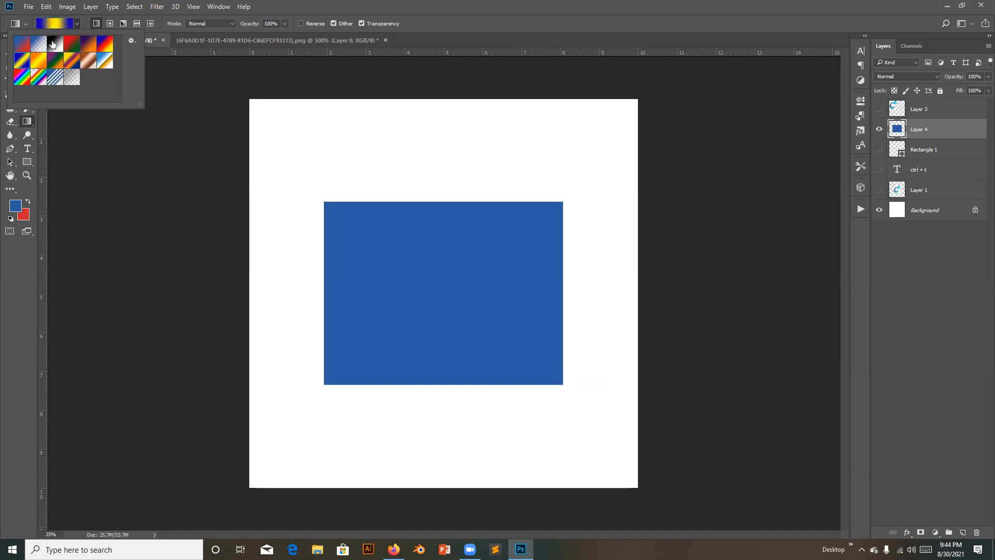
click(79, 23)
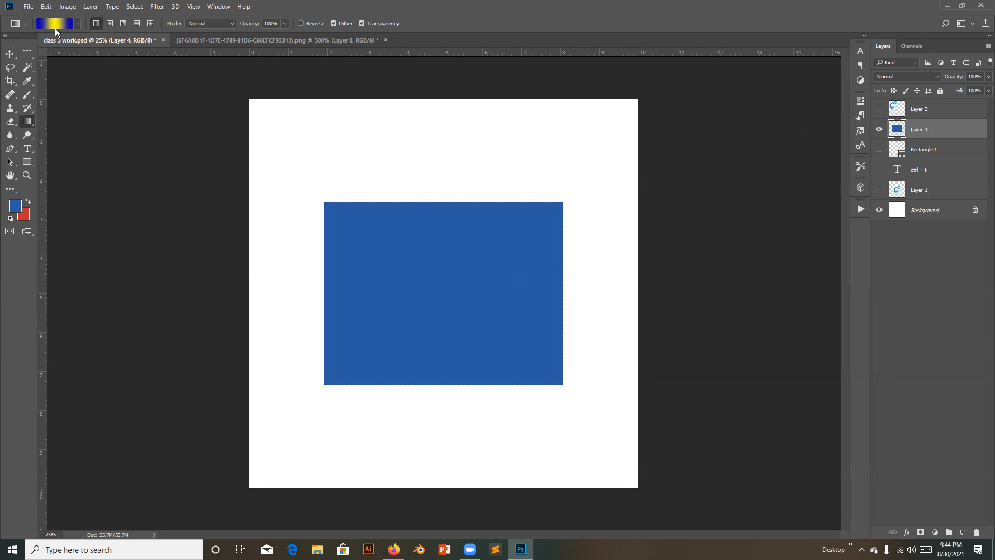
Step: Fill the selected Layer 4 rectangle with the yellow-violet-orange-blue gradient preset, running diagonally from its upper-left to its lower-right corner
click(77, 24)
click(70, 43)
click(72, 58)
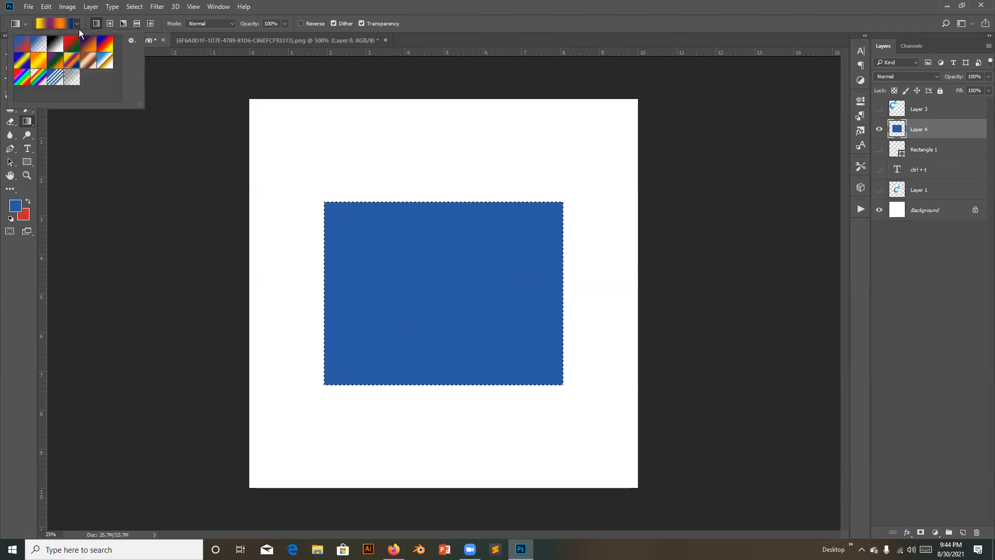
click(79, 29)
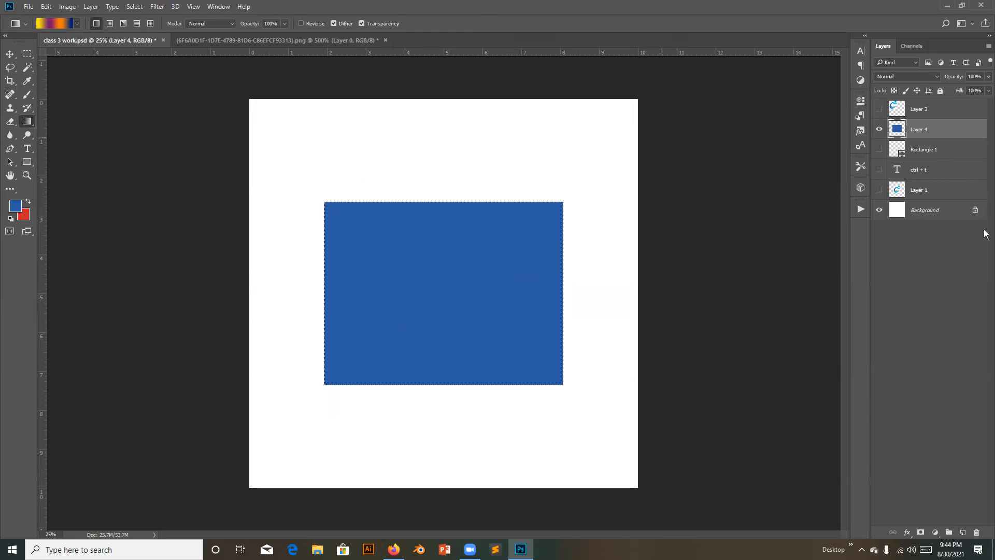
right_click(26, 121)
click(49, 121)
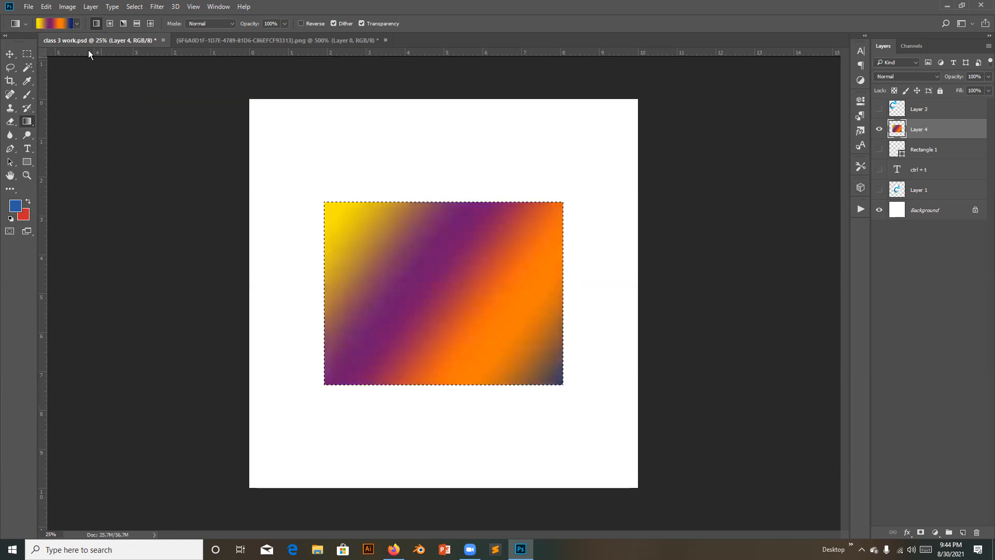
Step: Choose the red-green gradient preset and redraw it across the rectangle in several directions, ending from lower left to upper right
click(77, 23)
click(71, 45)
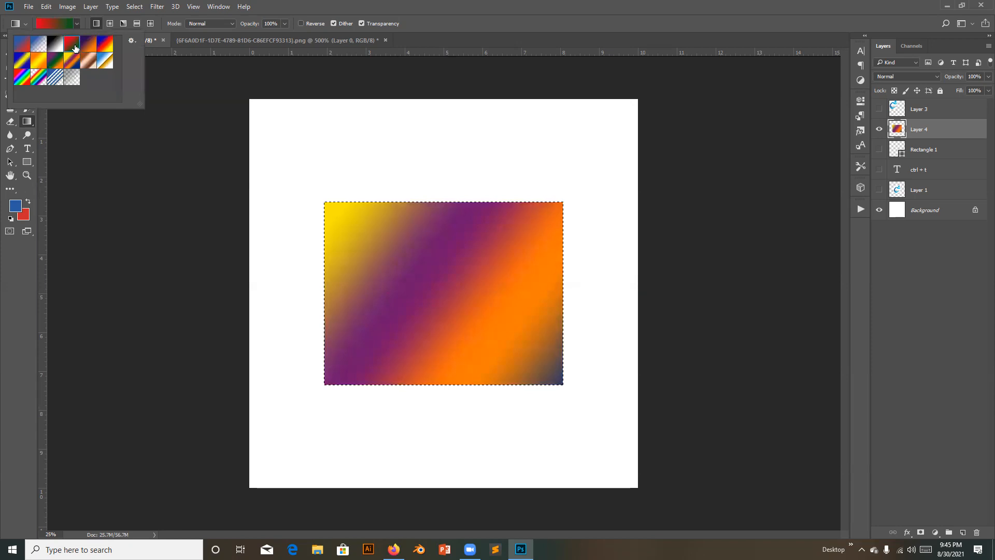
click(79, 21)
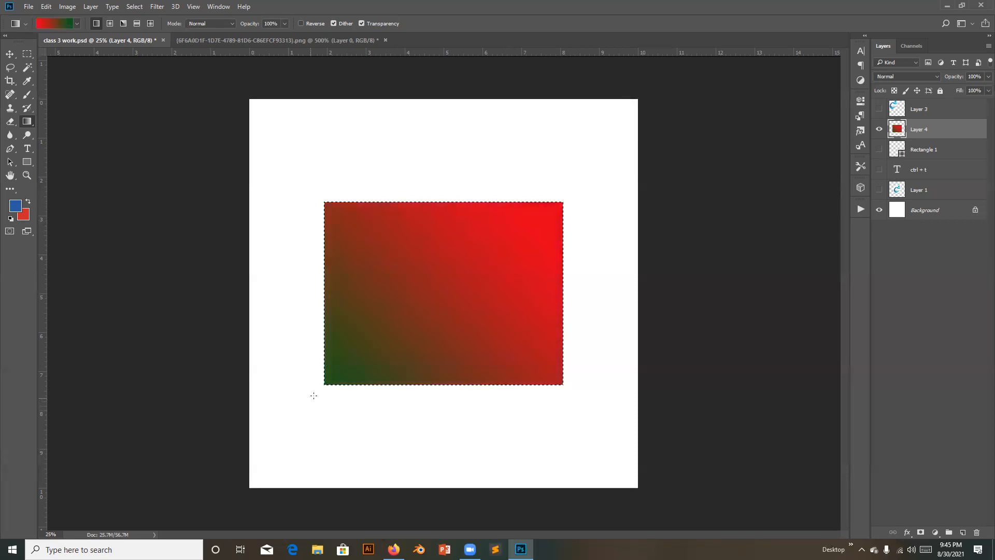
drag(441, 216, 447, 211)
drag(445, 200, 443, 407)
drag(429, 429, 596, 216)
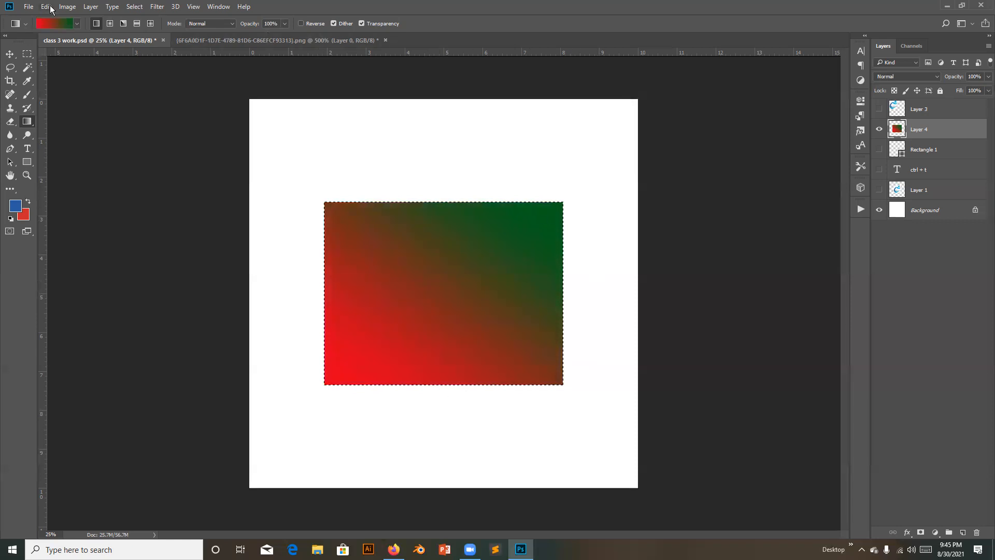
Step: Redraw the red-green gradient from the rectangle's upper-left to its lower-right corner and clear the selection
click(75, 24)
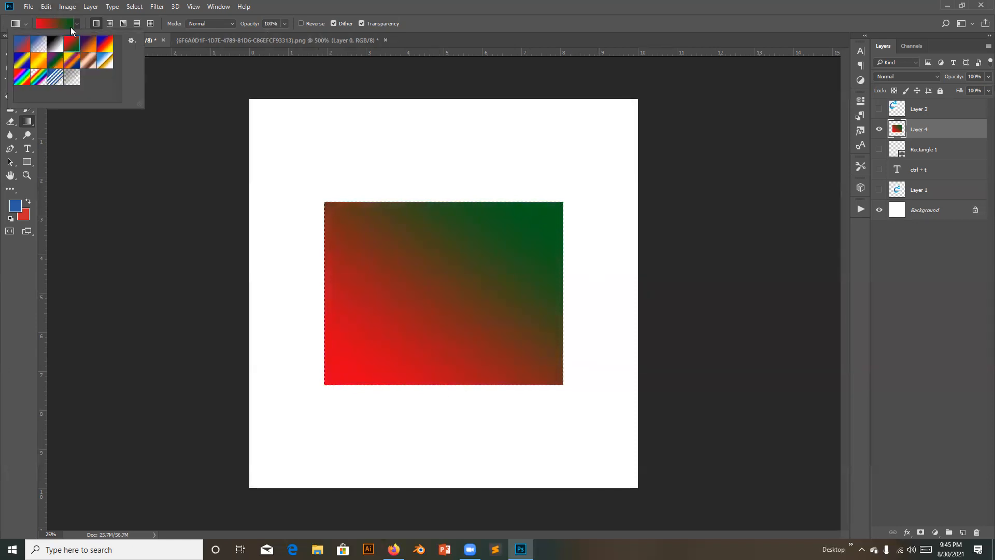
click(75, 23)
drag(323, 202, 582, 395)
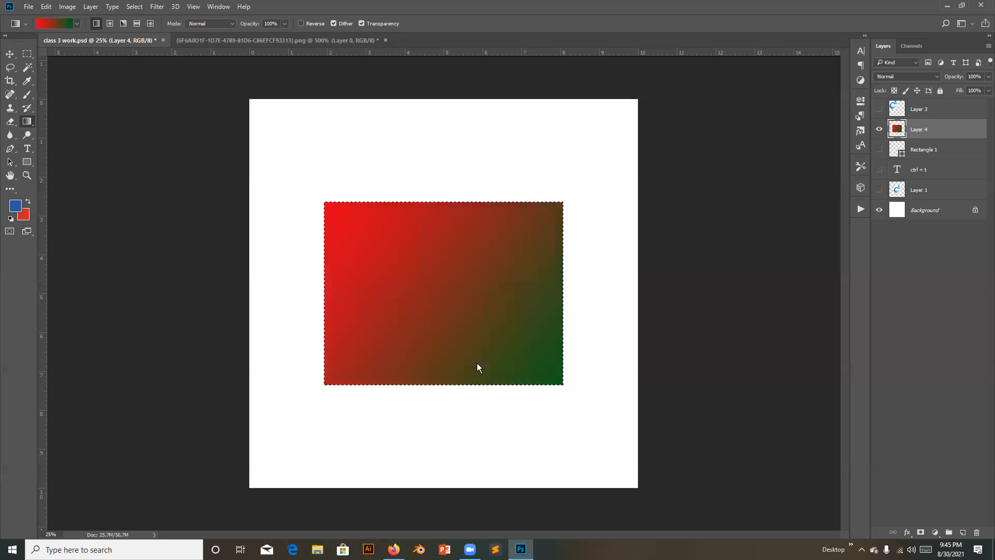
key(ctrl+d)
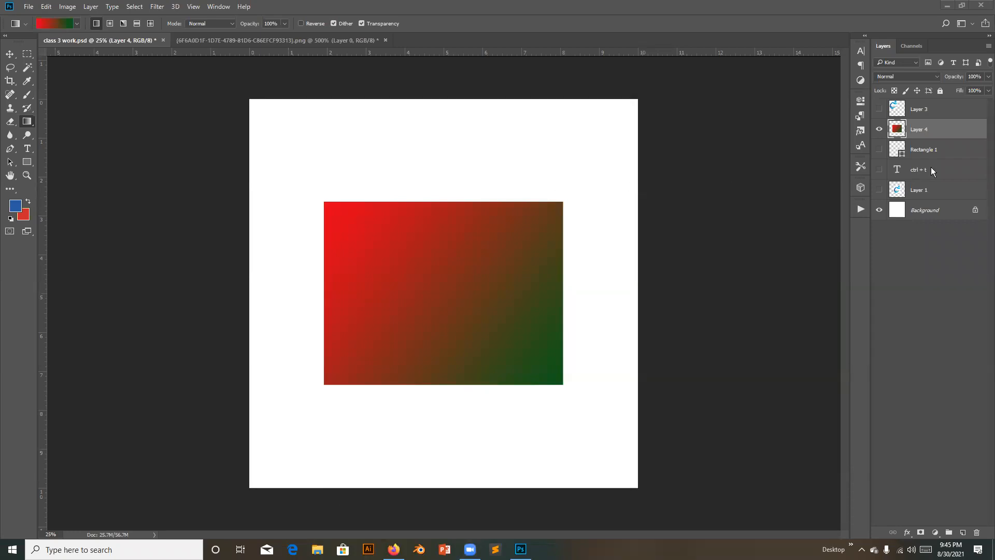
Step: Hide Layer 4 and fill the whole canvas on a new layer with the red-green gradient, ending with red upper right to green lower left
click(879, 128)
click(880, 130)
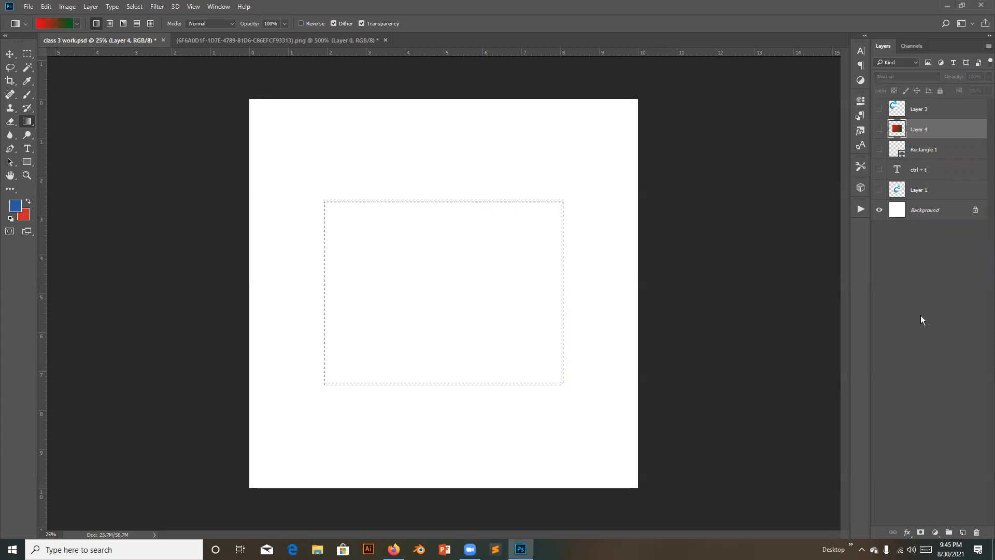
click(965, 532)
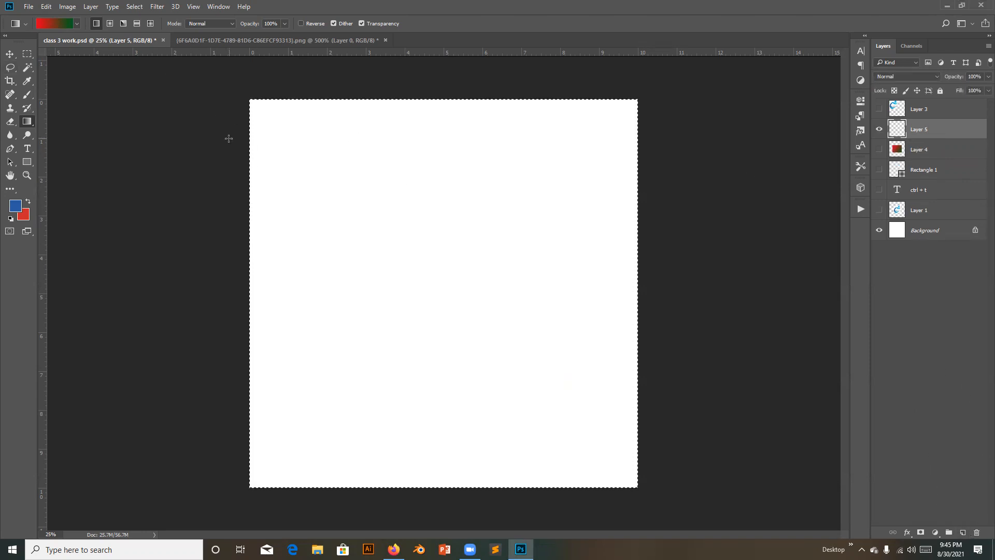
drag(252, 107, 493, 264)
drag(498, 254, 200, 316)
drag(224, 311, 542, 276)
drag(559, 245, 363, 410)
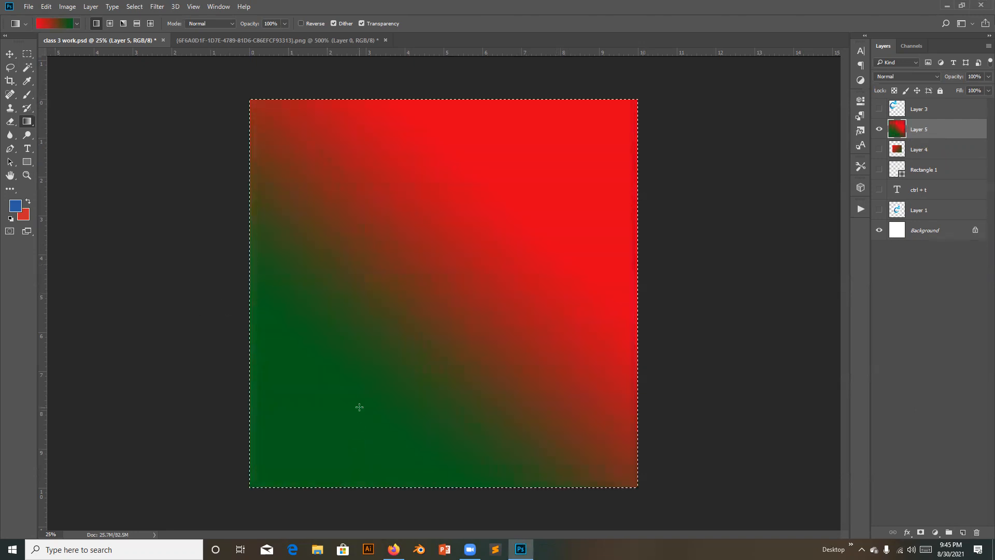
Step: Show Layer 4, make it the active layer, and clear the canvas selection
click(880, 150)
click(928, 149)
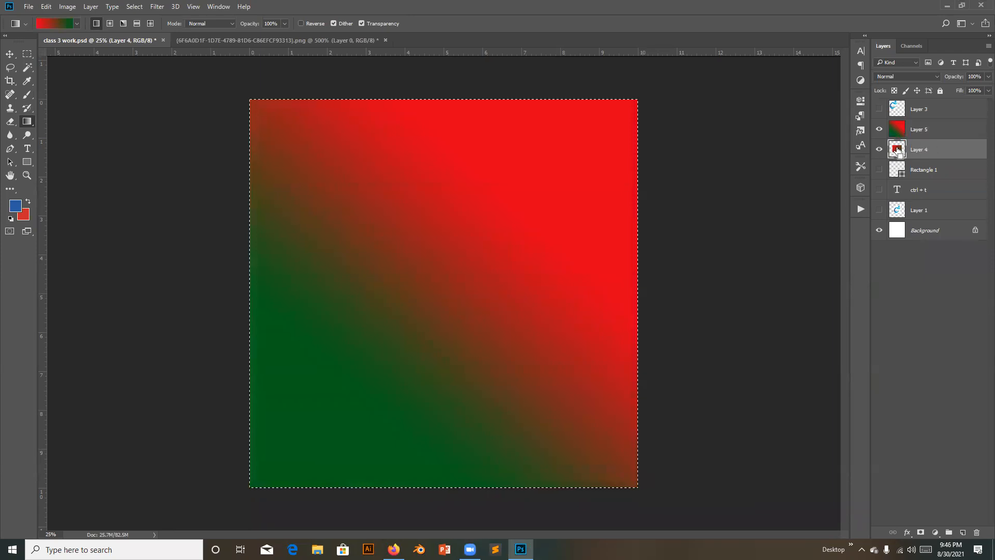
key(ctrl+d)
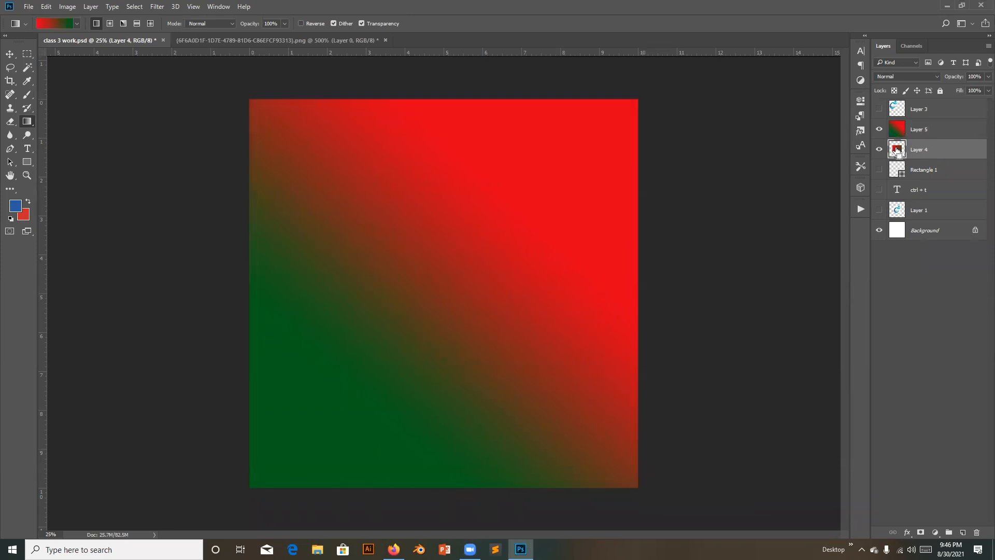
Step: Load Layer 4's rectangle as a selection and choose the yellow-violet-orange-blue gradient preset
ctrl+click(897, 150)
click(77, 23)
click(70, 61)
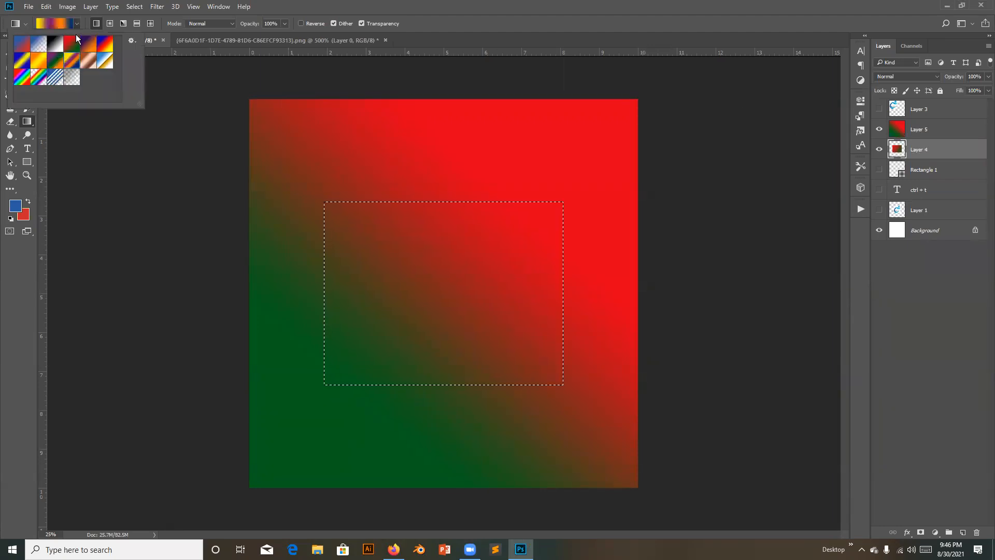
key(Return)
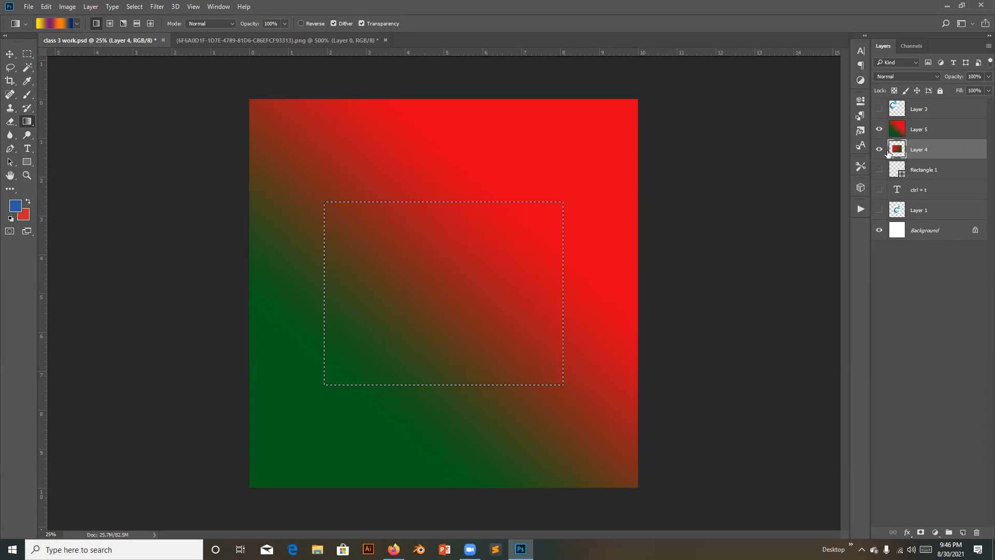
Step: Move Layer 4 above Layer 5 and fill its rectangle with the chosen gradient from the upper-left to the lower-right corner
key(ctrl+d)
drag(936, 152, 967, 130)
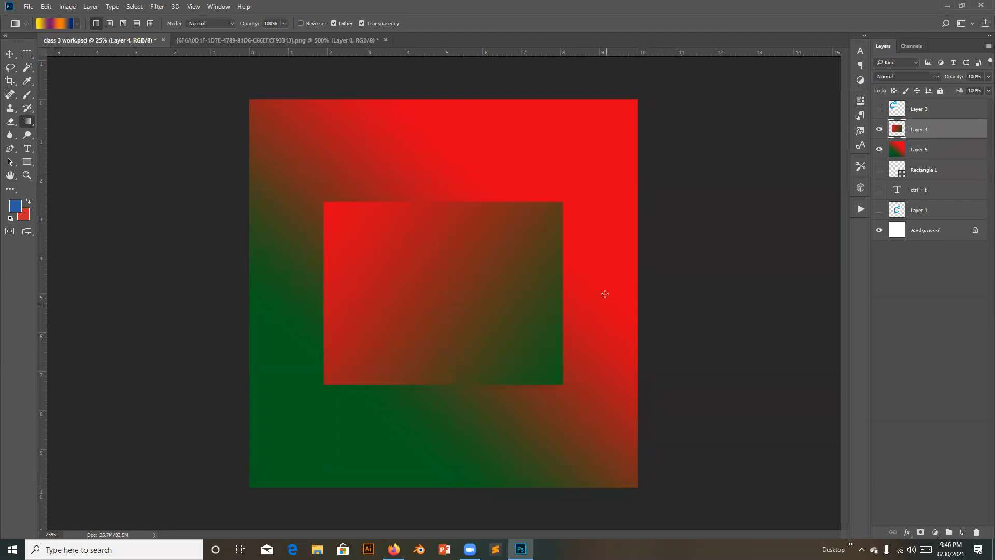
ctrl+click(899, 133)
drag(326, 203, 563, 383)
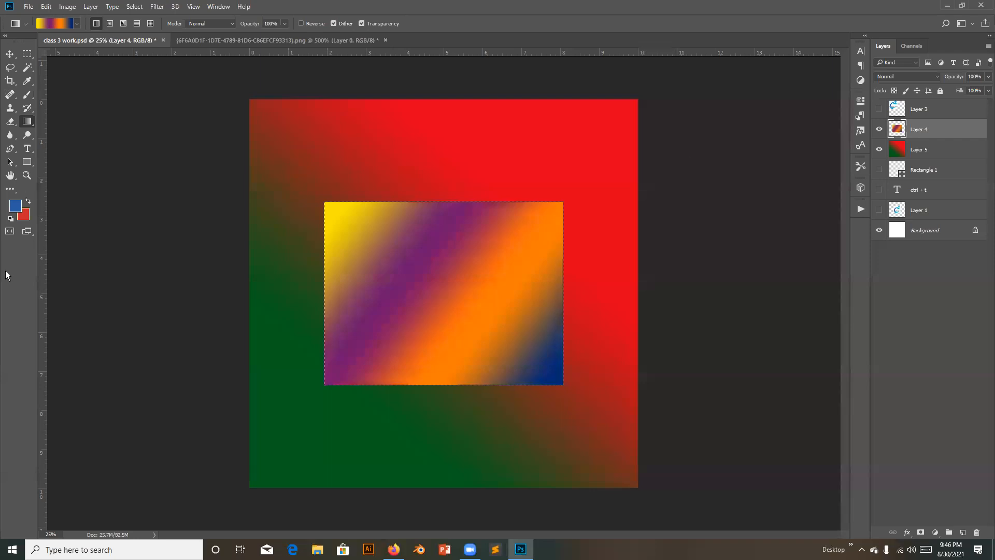
Step: Clear the selection around the gradient rectangle and delete Layer 3, Layer 4 and Layer 5
key(ctrl+d)
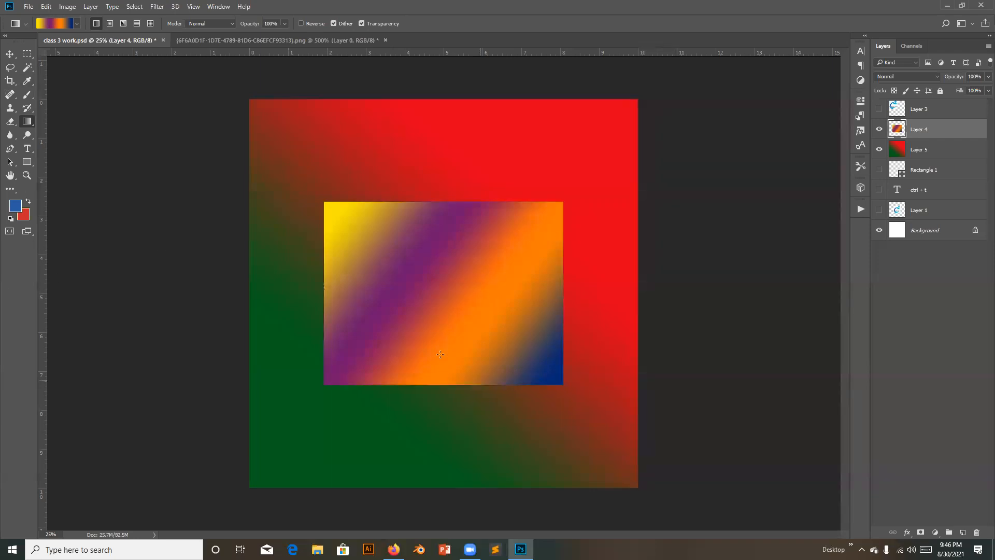
key(ctrl+f)
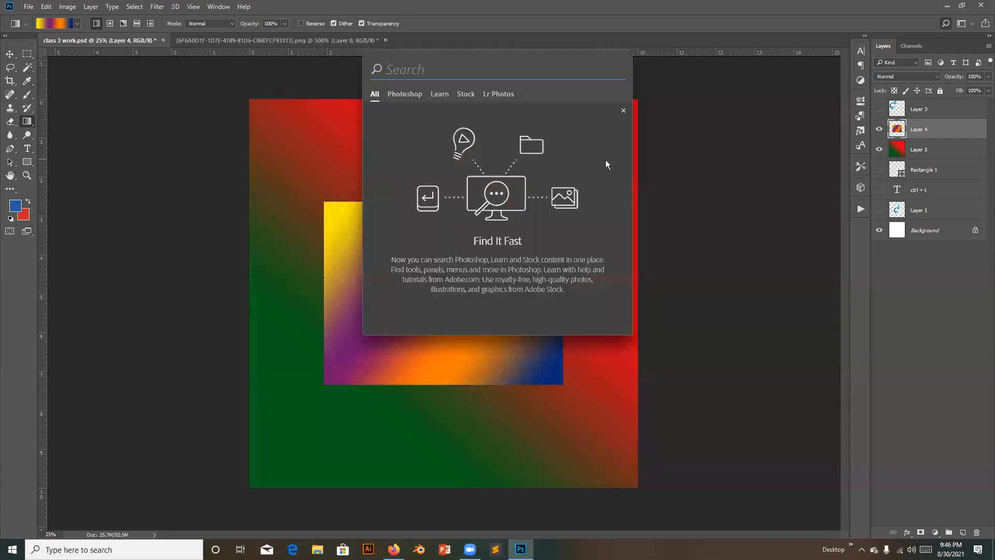
key(Escape)
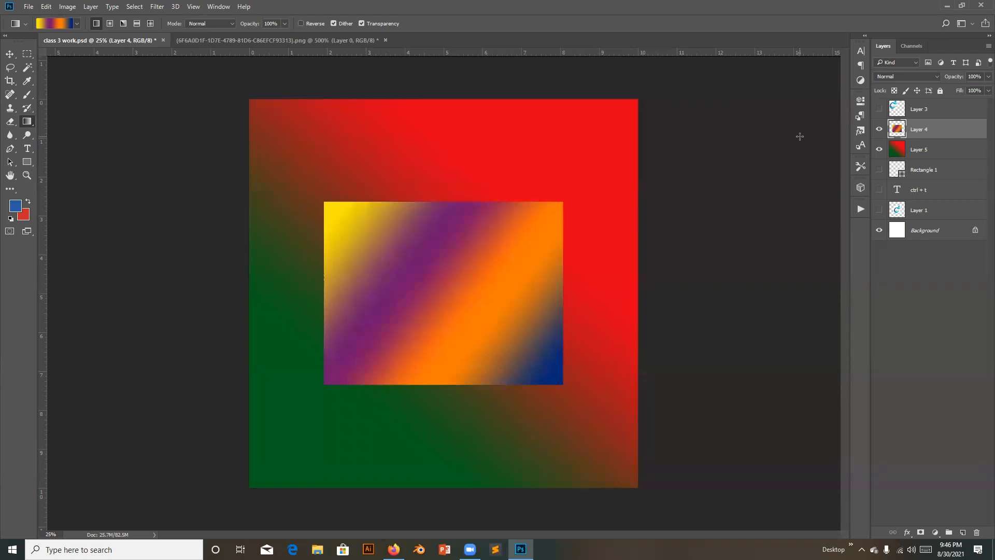
click(9, 56)
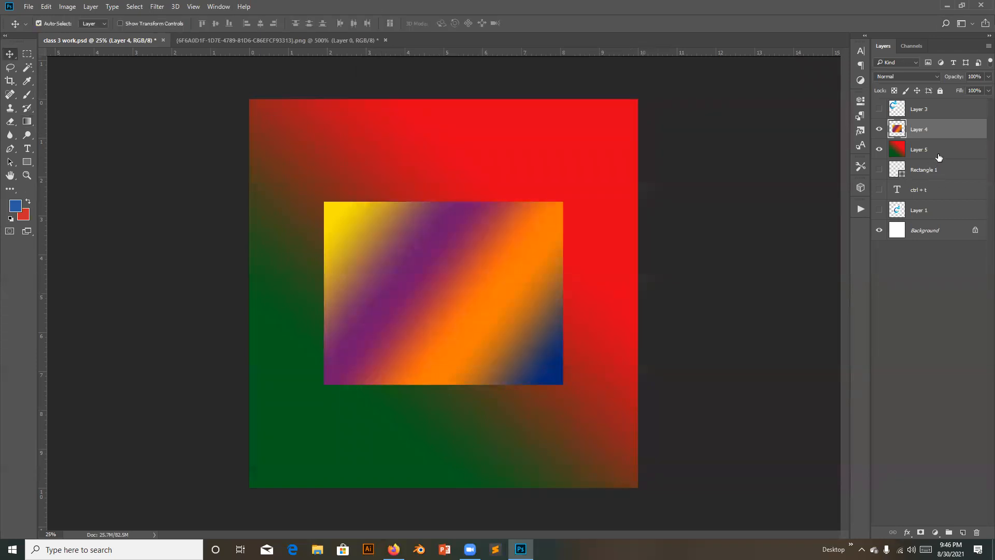
click(939, 154)
shift+click(943, 117)
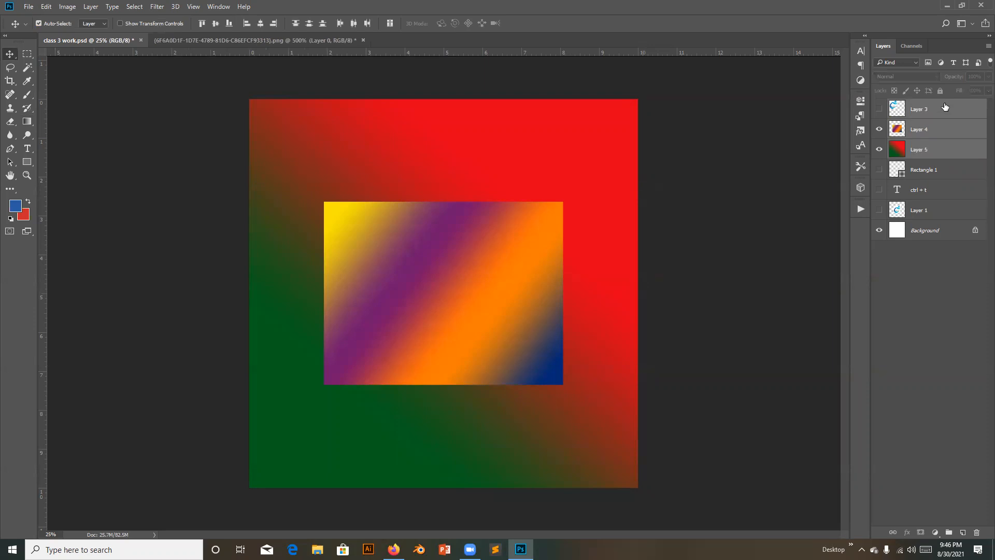
key(Delete)
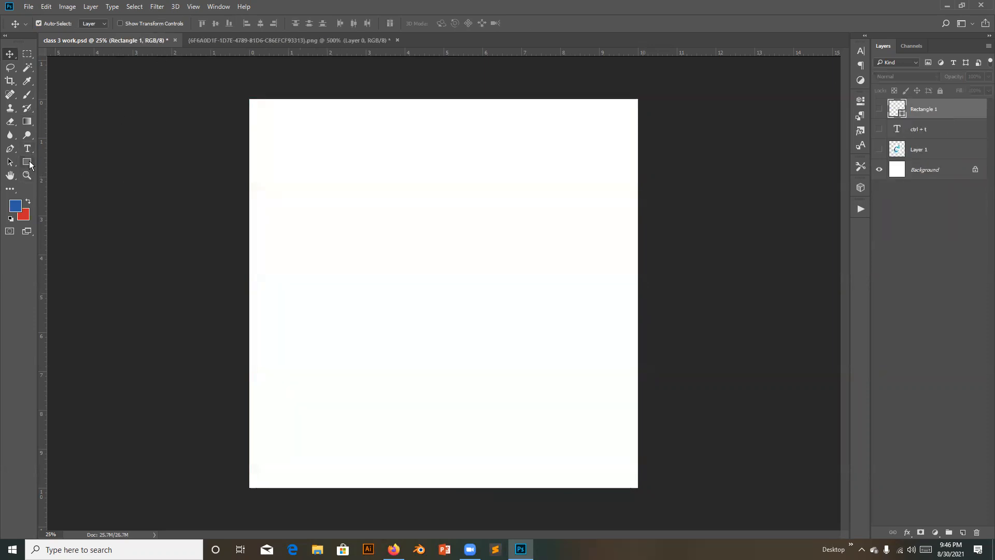
Step: Draw a square shape 1876 px wide and 1876 px high and center it on the canvas
click(27, 161)
drag(300, 141, 543, 384)
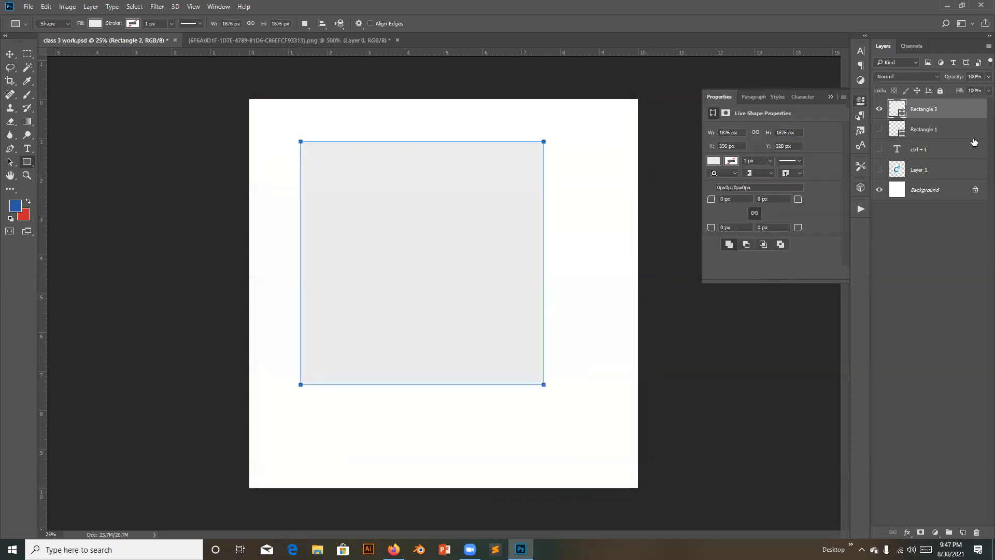
click(830, 96)
click(9, 55)
drag(392, 262, 416, 274)
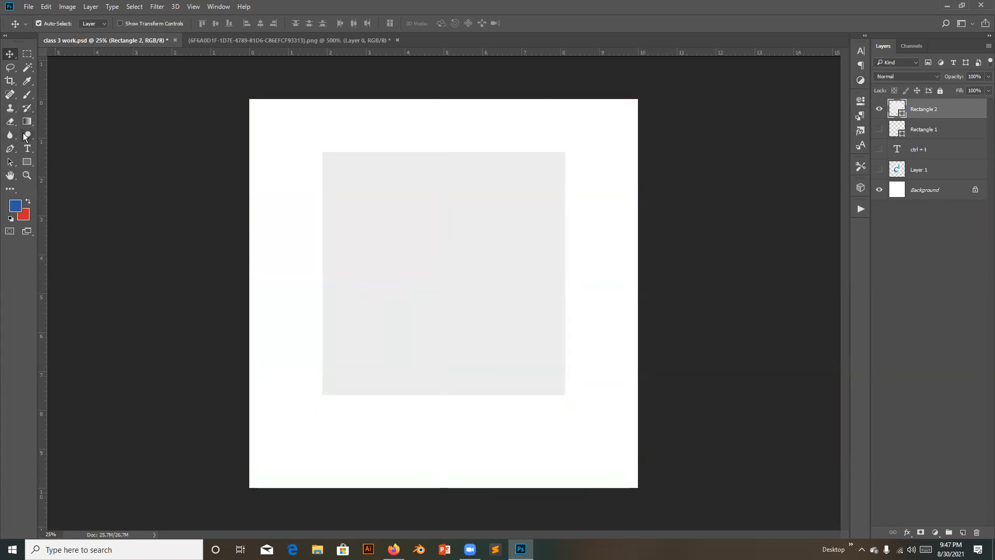
Step: Change the square shape's fill from the color swatches, trying green before settling on dark gray
click(26, 55)
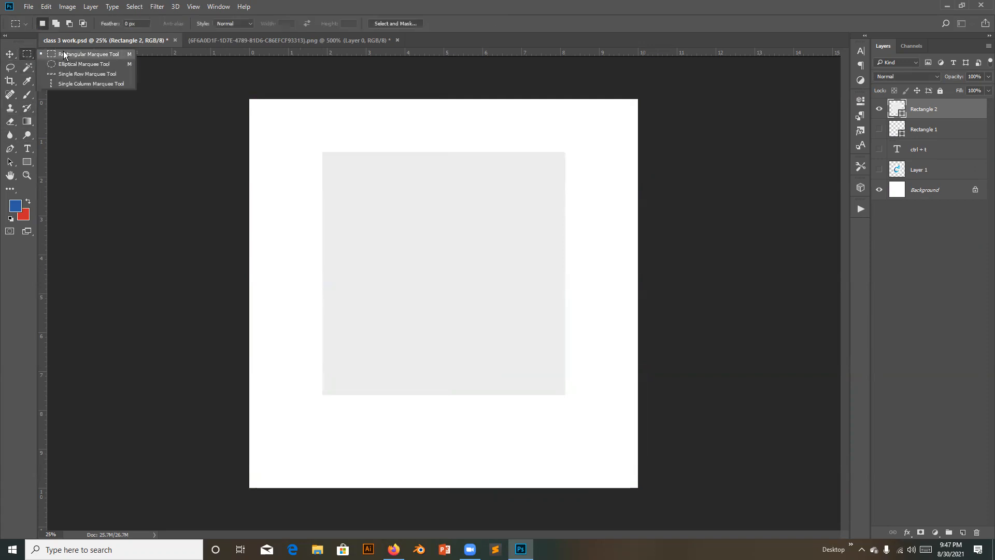
click(27, 61)
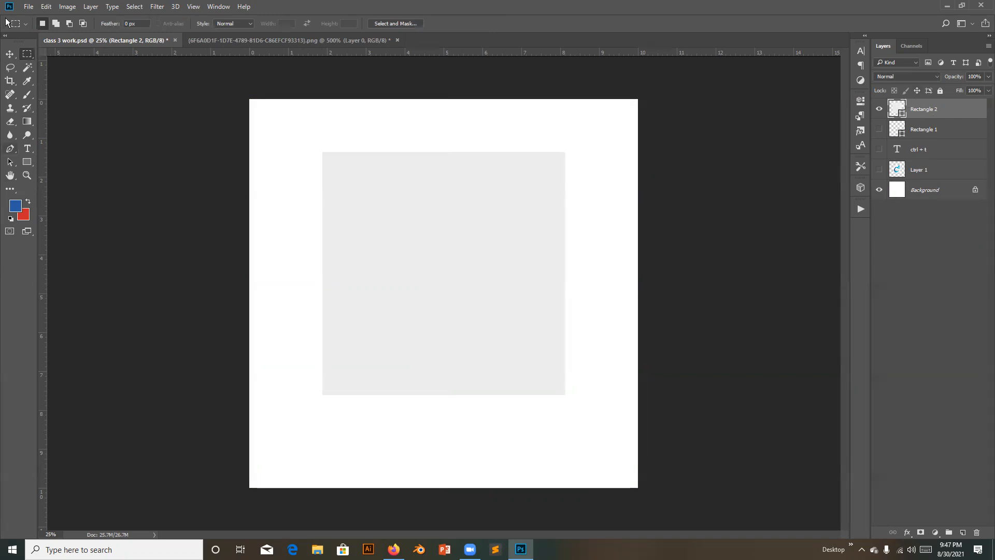
click(10, 149)
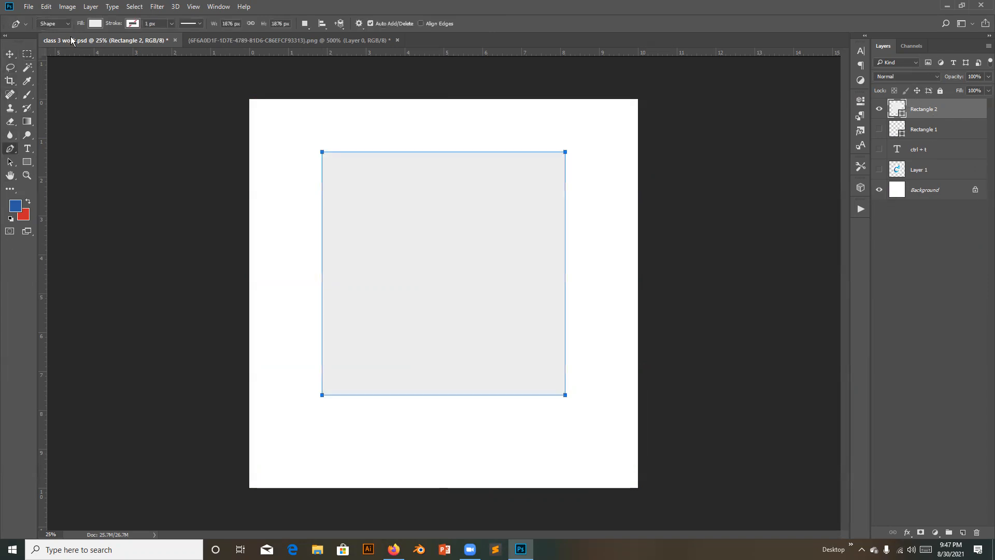
click(95, 24)
click(102, 117)
click(94, 127)
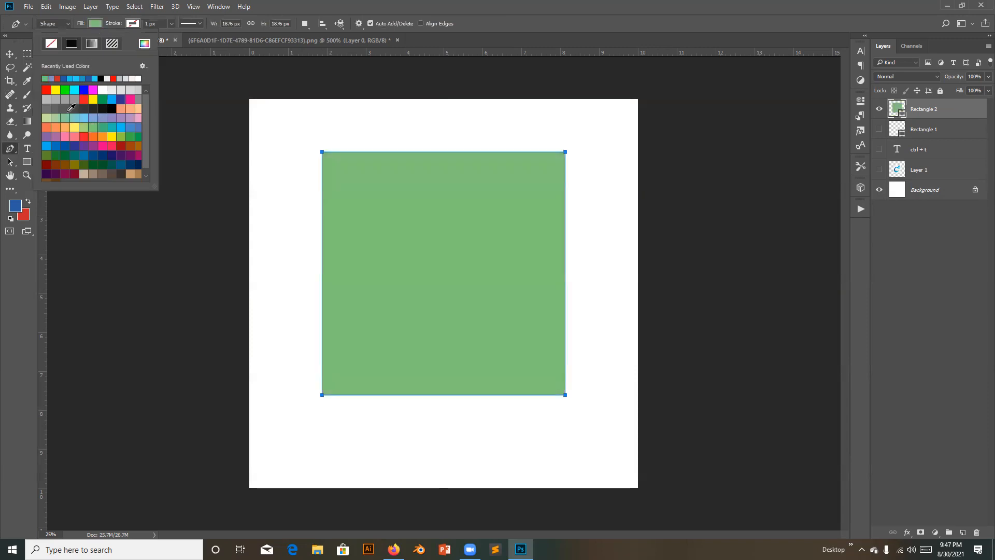
click(73, 108)
click(93, 24)
click(10, 54)
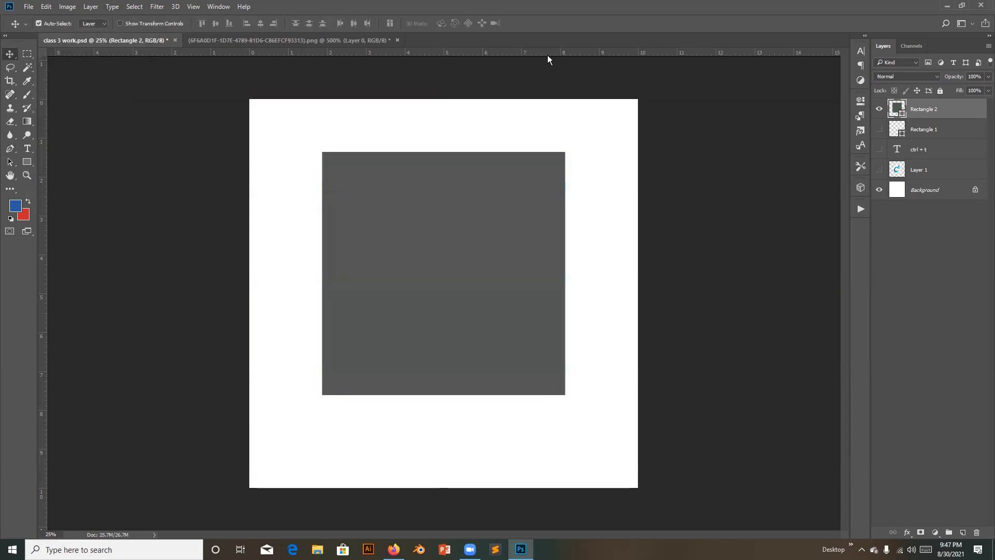
Step: Apply a gray Color Overlay effect to the Rectangle 2 layer and remove the effect again
double_click(967, 115)
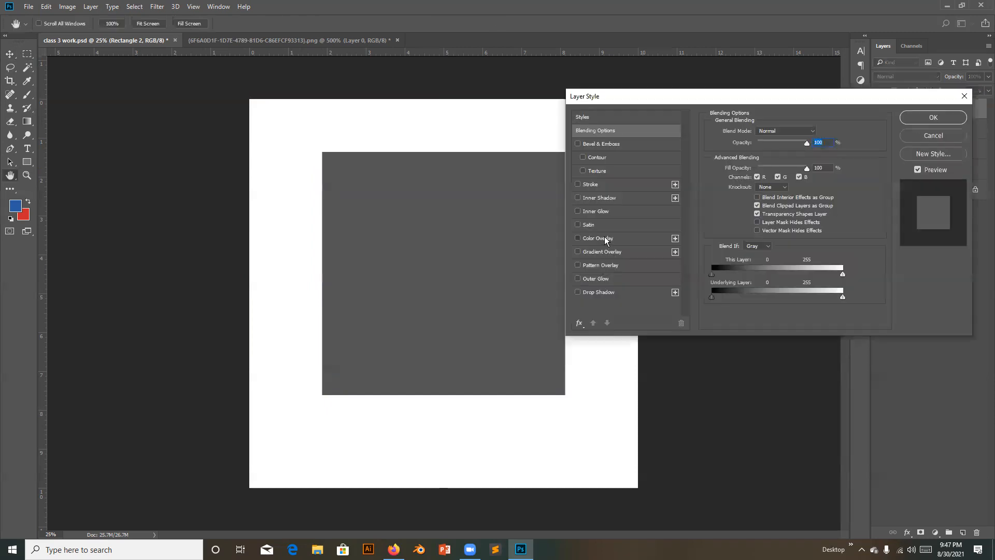
click(605, 237)
click(926, 123)
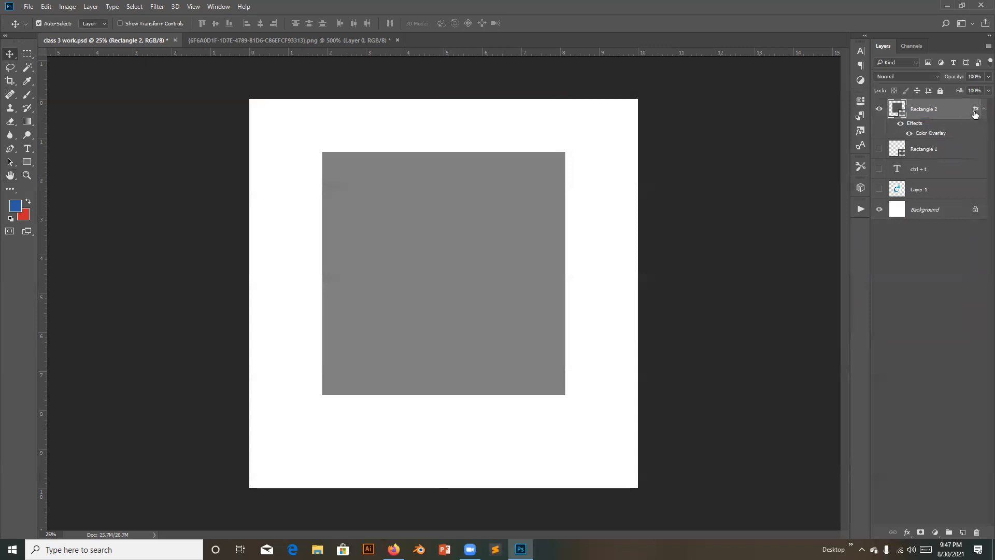
right_click(964, 116)
click(982, 113)
click(983, 111)
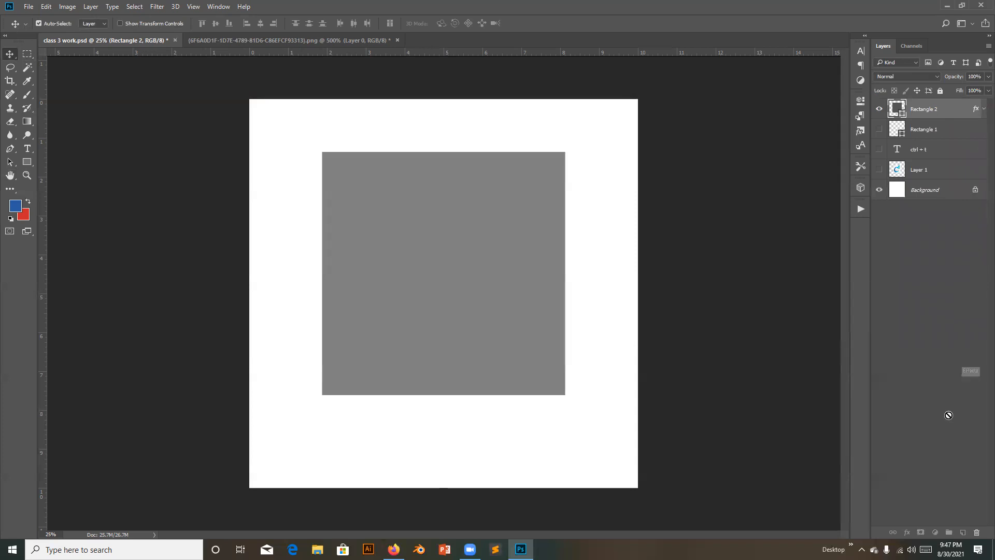
drag(979, 529, 977, 531)
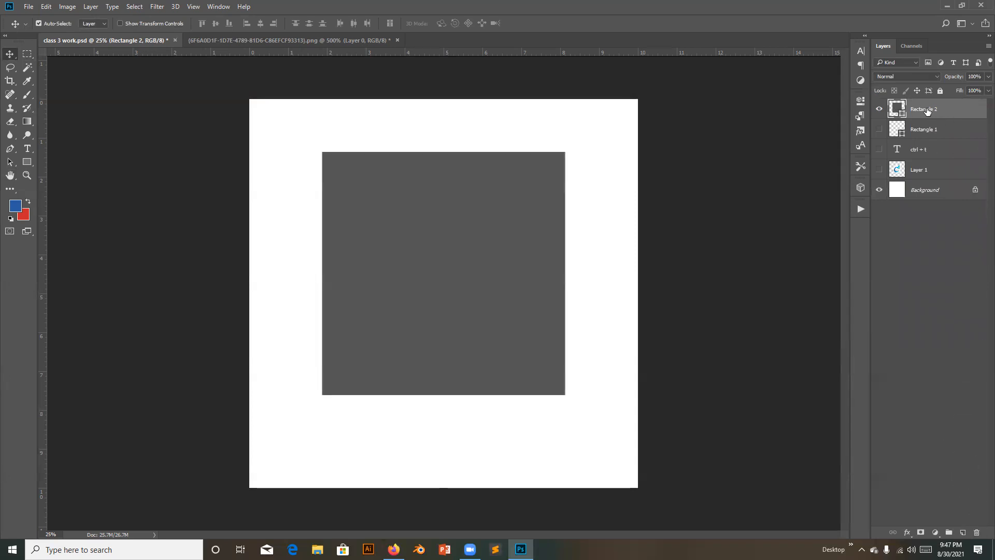
Step: Rasterize the Rectangle 2 layer, fill its square with the red background color, and clear the selection
right_click(954, 109)
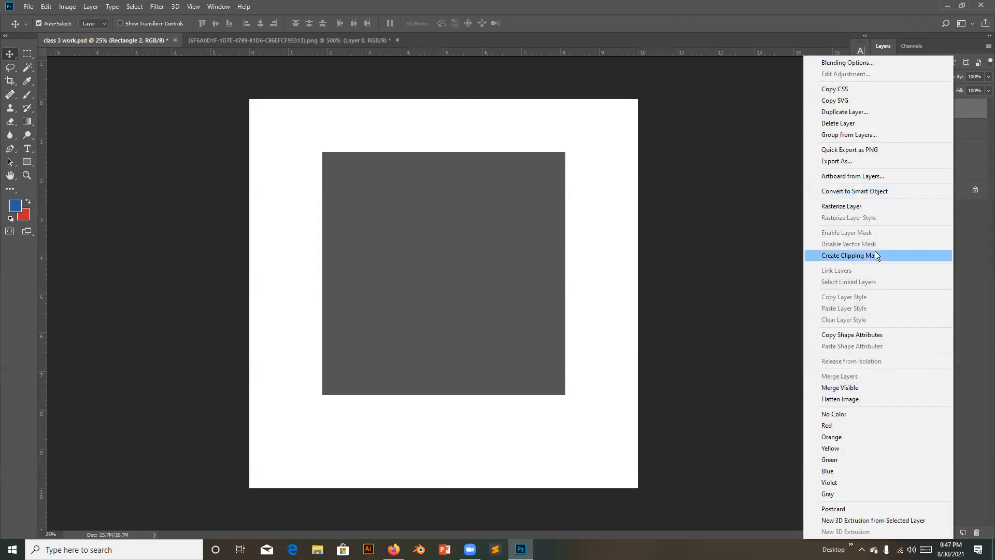
click(870, 208)
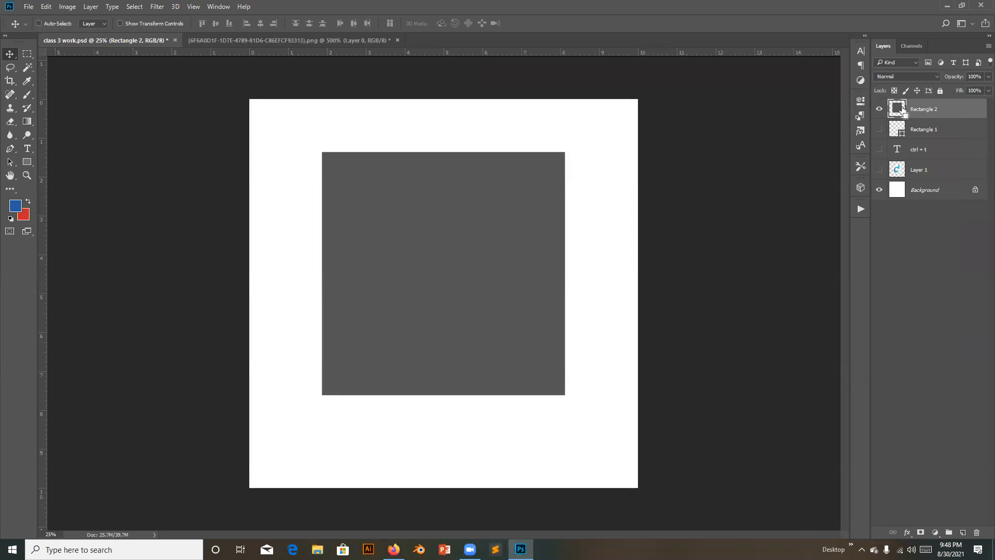
ctrl+click(897, 108)
key(alt+BackSpace)
key(ctrl+BackSpace)
key(ctrl+d)
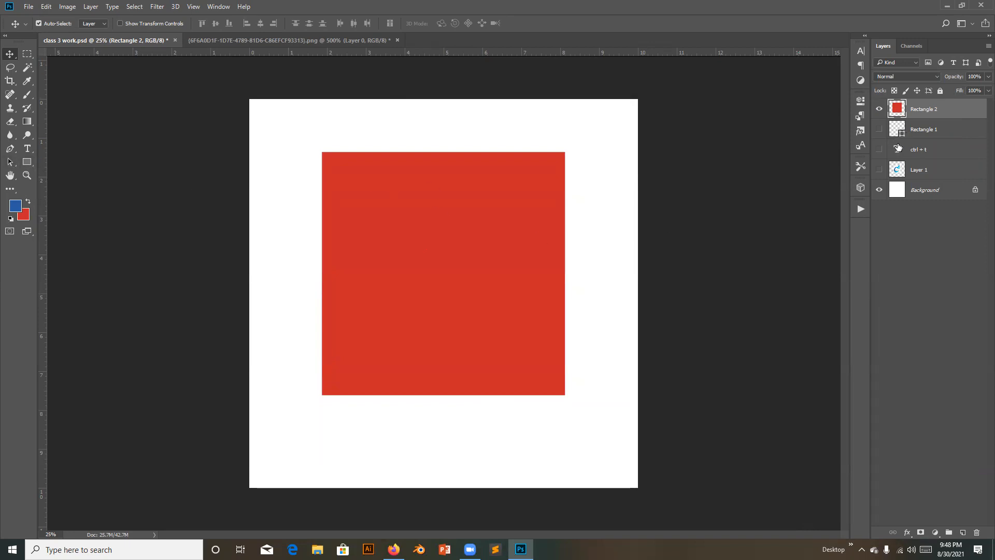
Step: Try a Gradient Overlay on Rectangle 2, view its gradient presets, and cancel the layer style
double_click(970, 115)
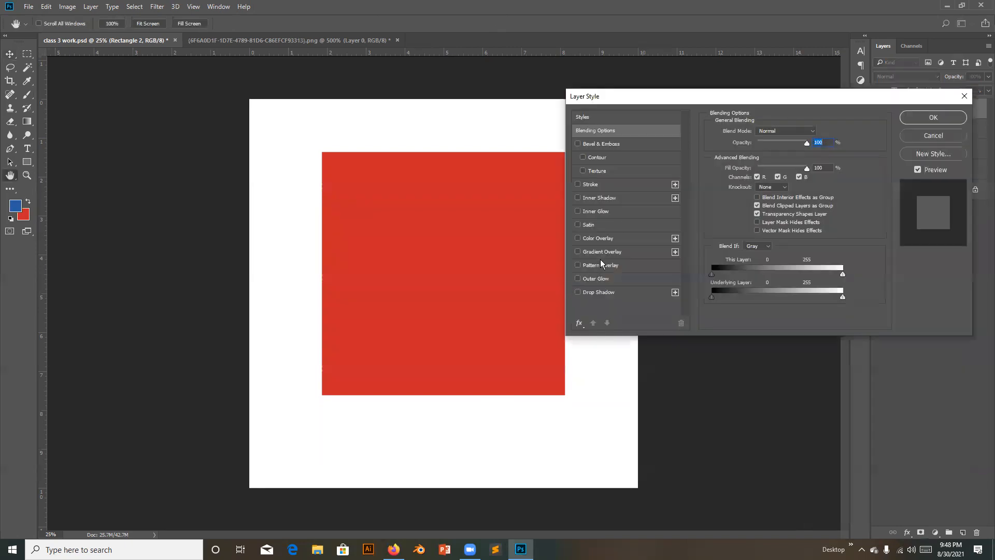
click(614, 252)
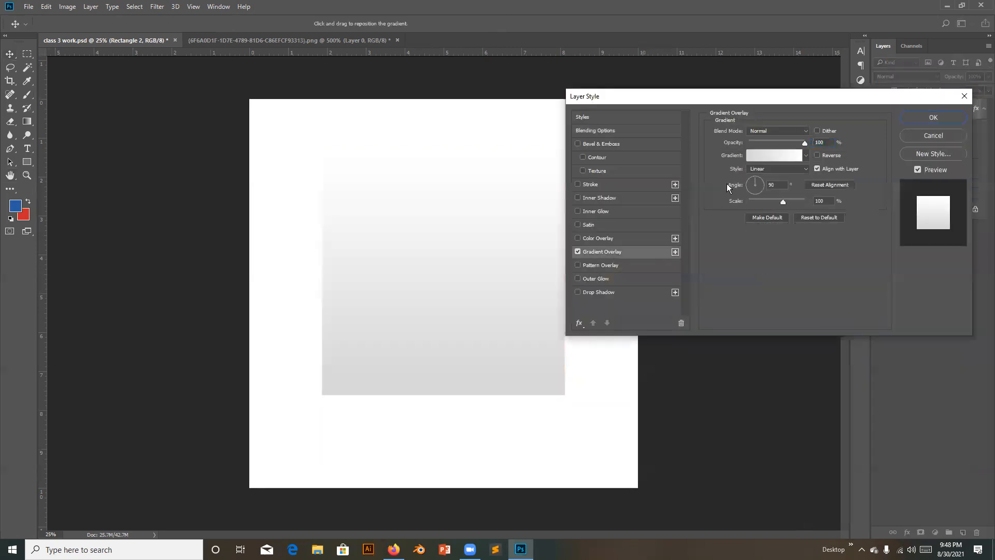
click(776, 154)
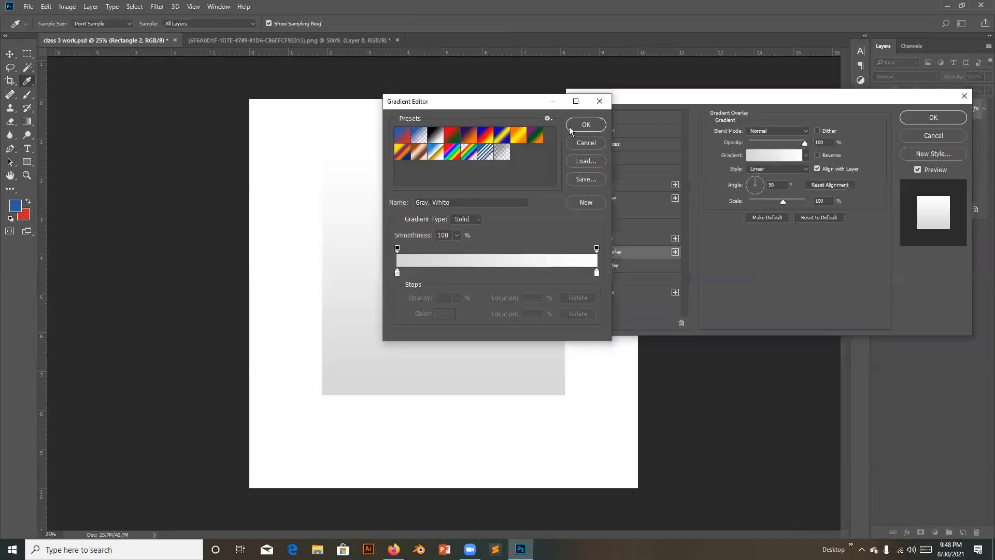
click(599, 101)
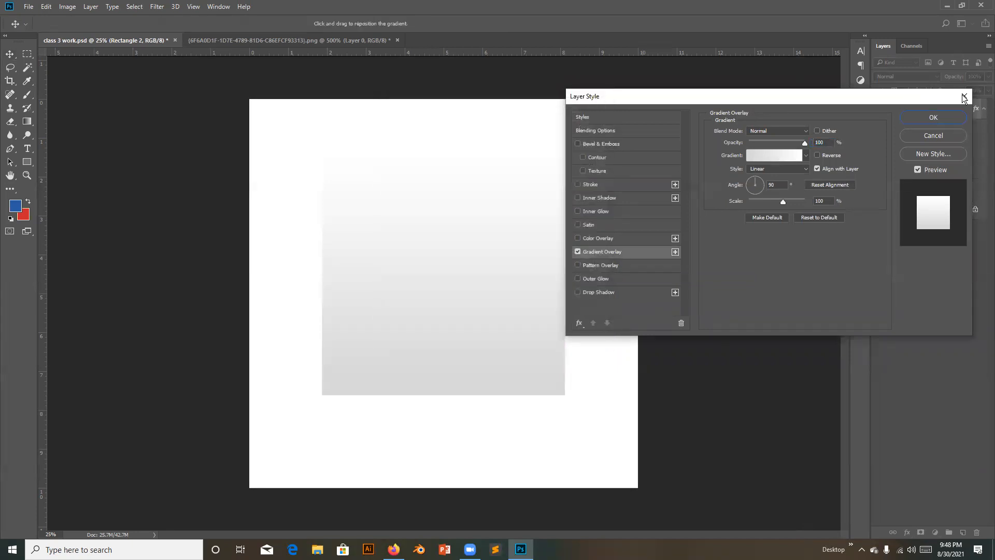
click(964, 97)
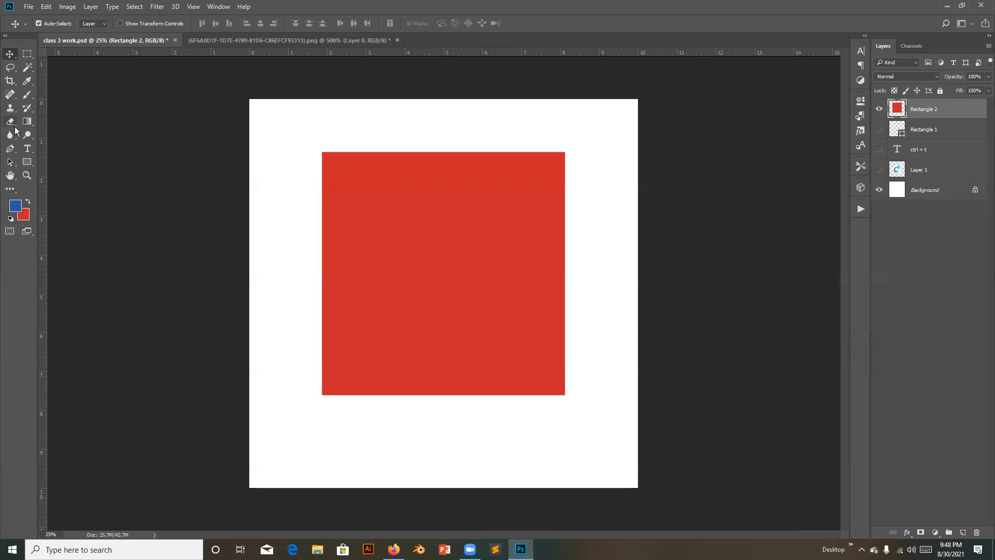
Step: Examine the Gradient tool's presets and color stops in the Gradient Editor without changing the gradient
click(27, 123)
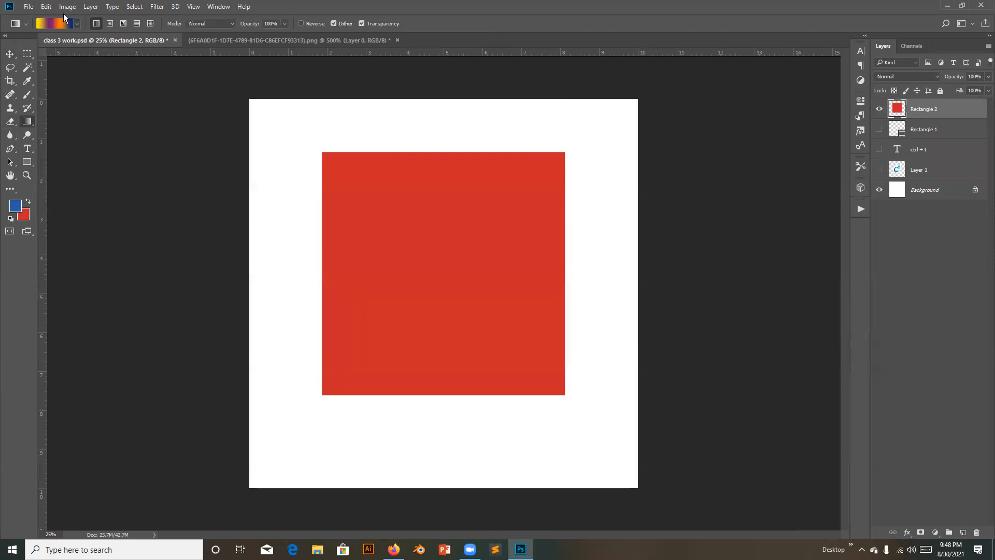
click(74, 25)
click(55, 24)
click(596, 143)
click(58, 25)
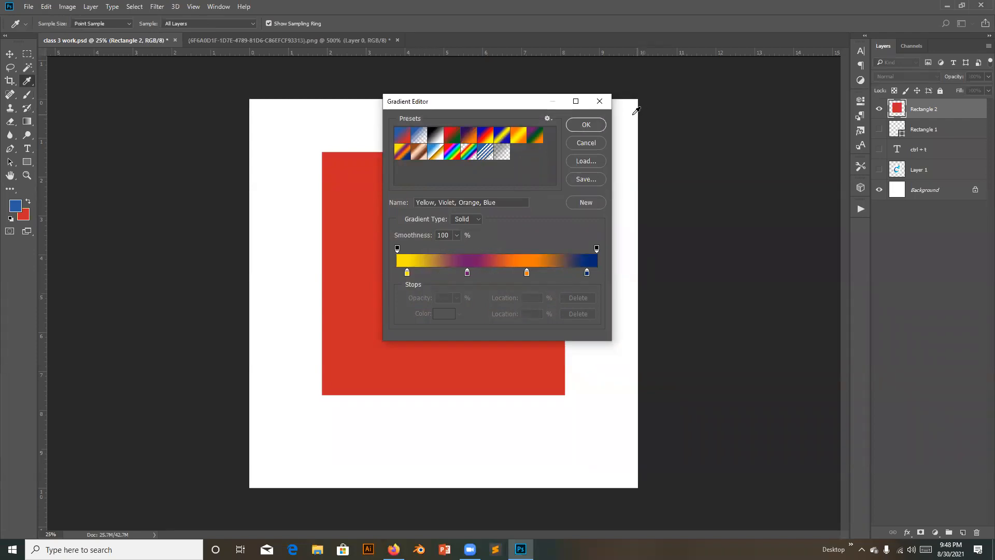
click(582, 144)
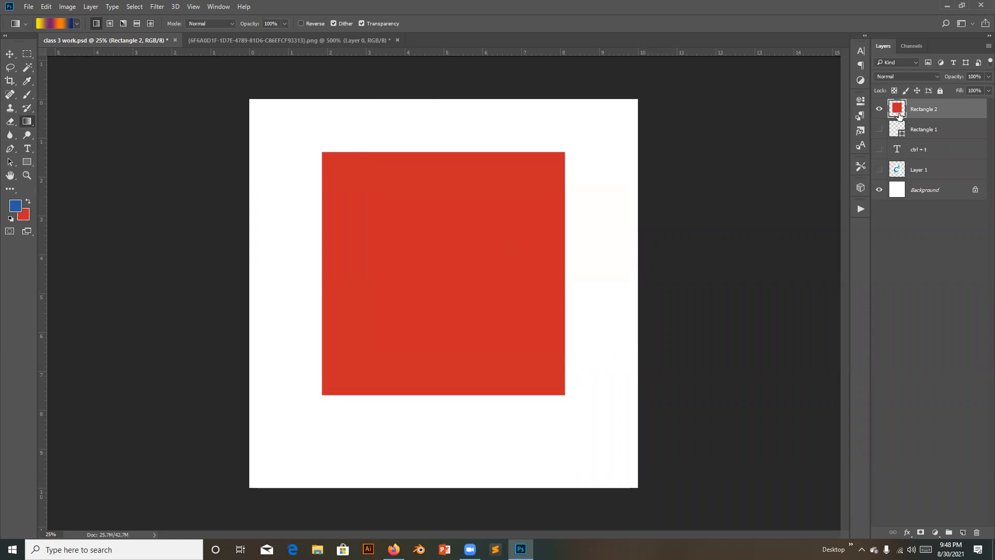
click(52, 24)
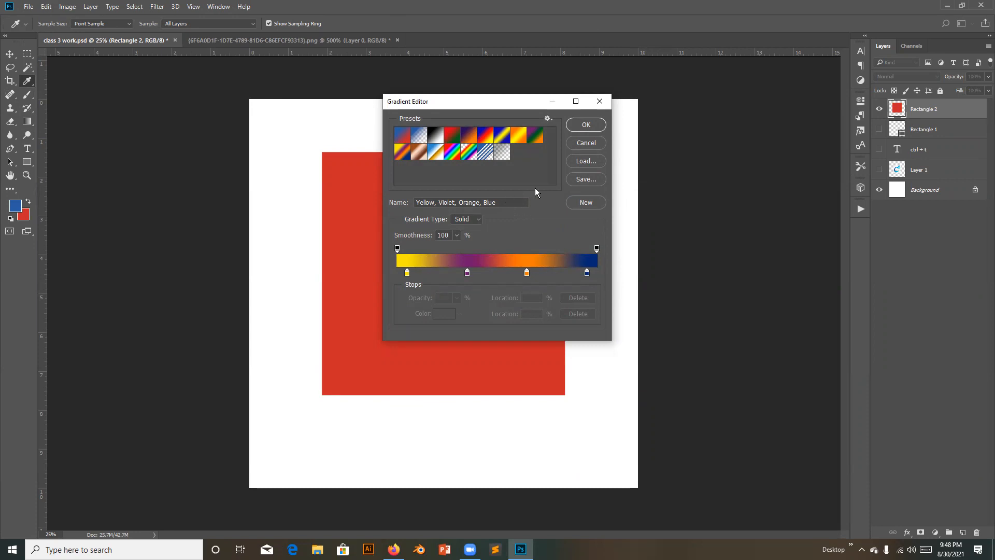
click(600, 102)
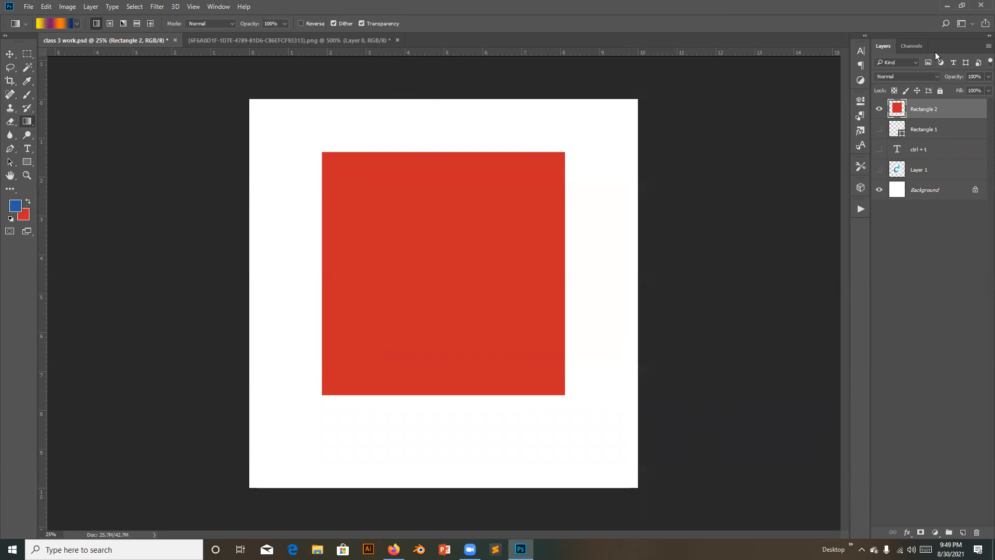
Step: In Rectangle 2's layer style, try a gray Color Overlay, turn it off, and enable a Gradient Overlay instead
key(ctrl+a)
key(ctrl+d)
double_click(968, 114)
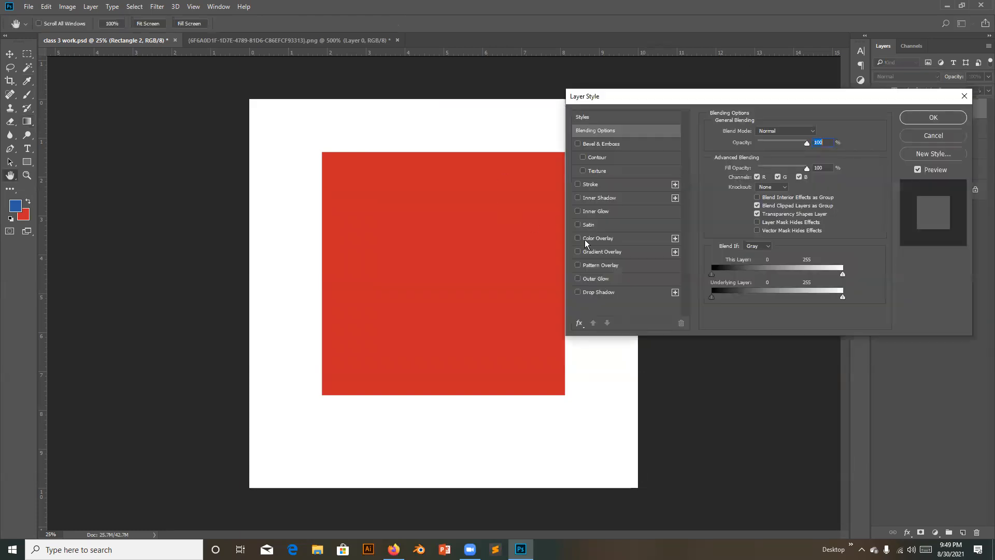
click(608, 240)
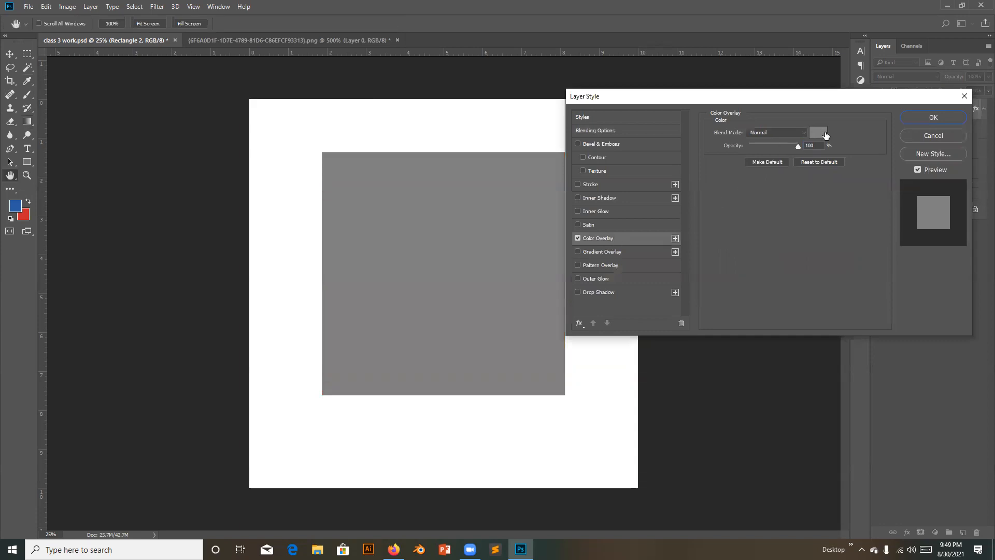
click(578, 238)
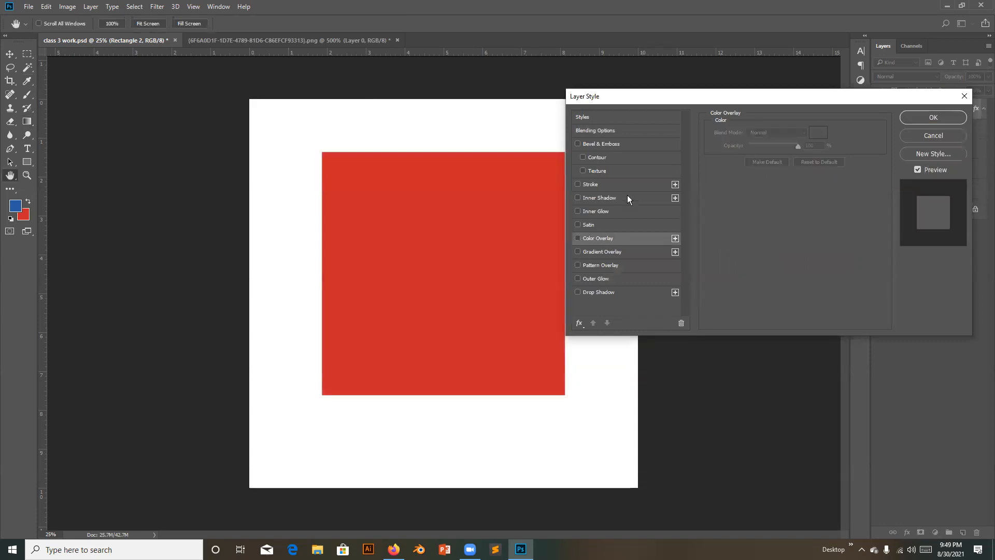
click(593, 252)
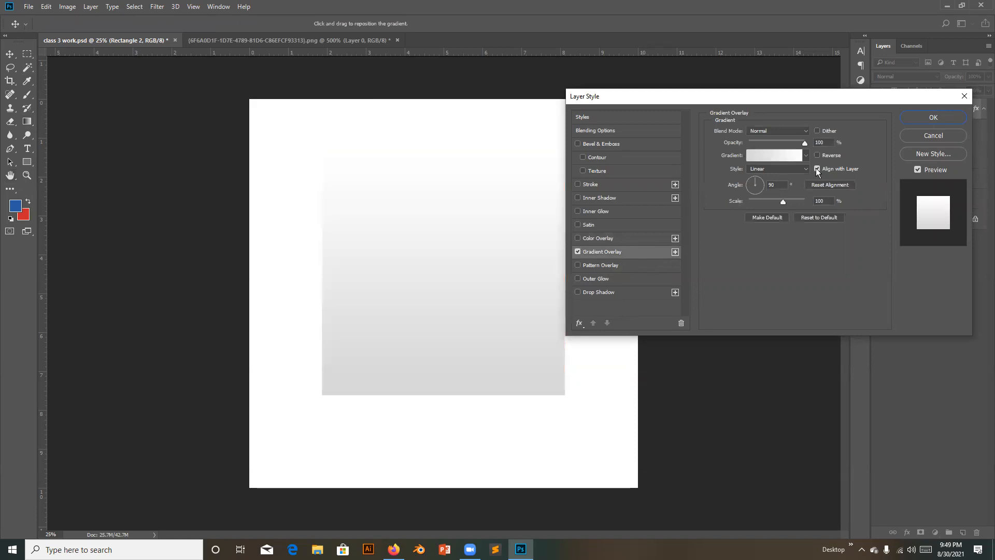
Step: Edit the overlay gradient and set its starting color stop to olive green, #818523
click(769, 156)
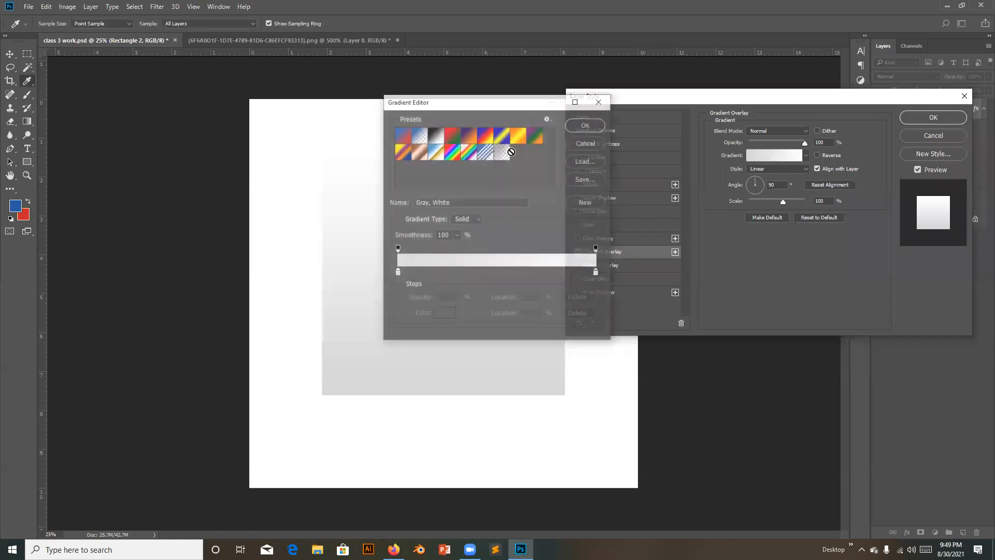
click(587, 143)
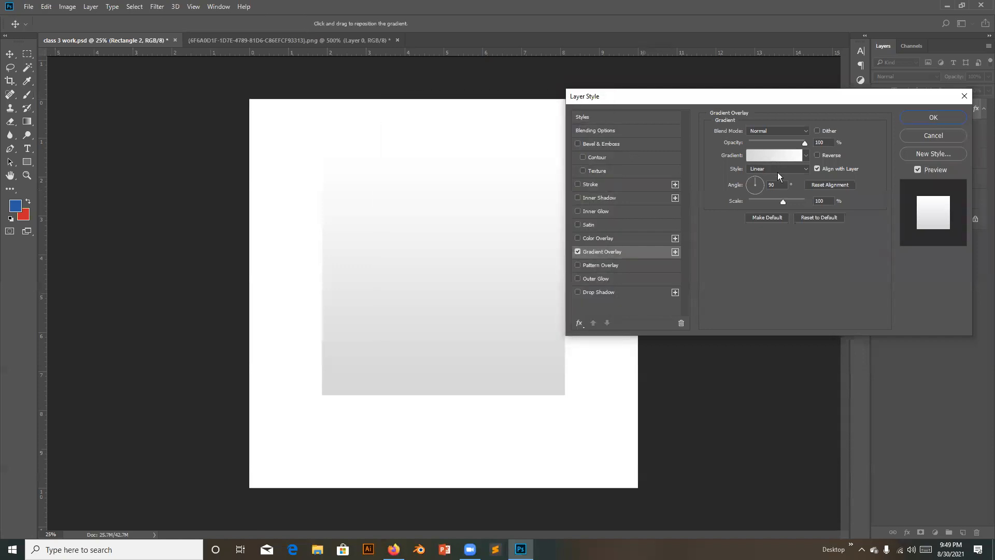
click(772, 155)
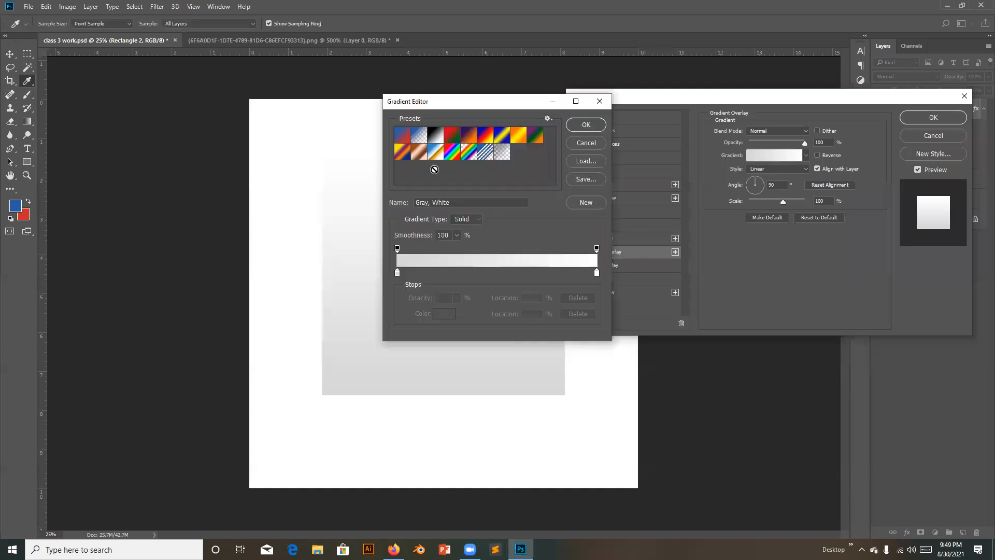
click(397, 272)
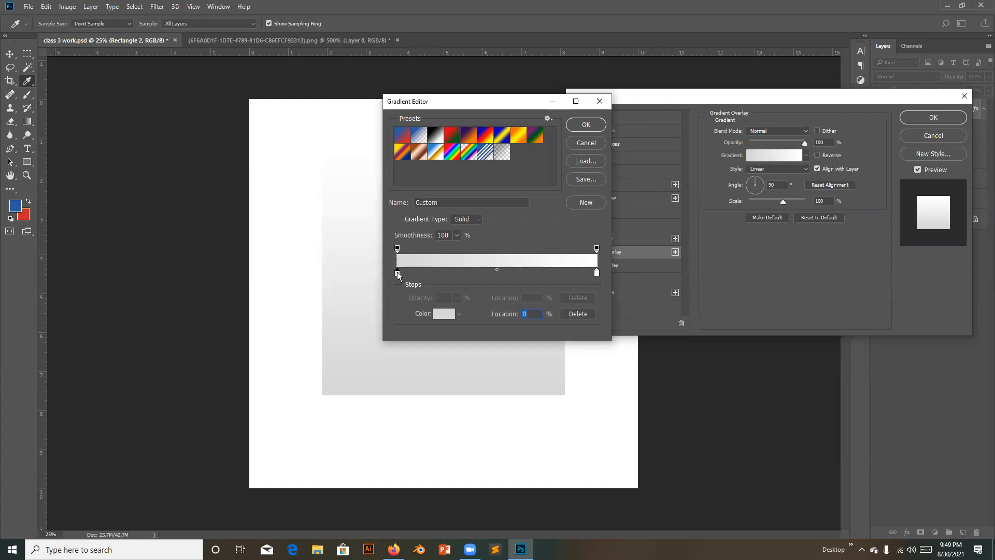
double_click(398, 273)
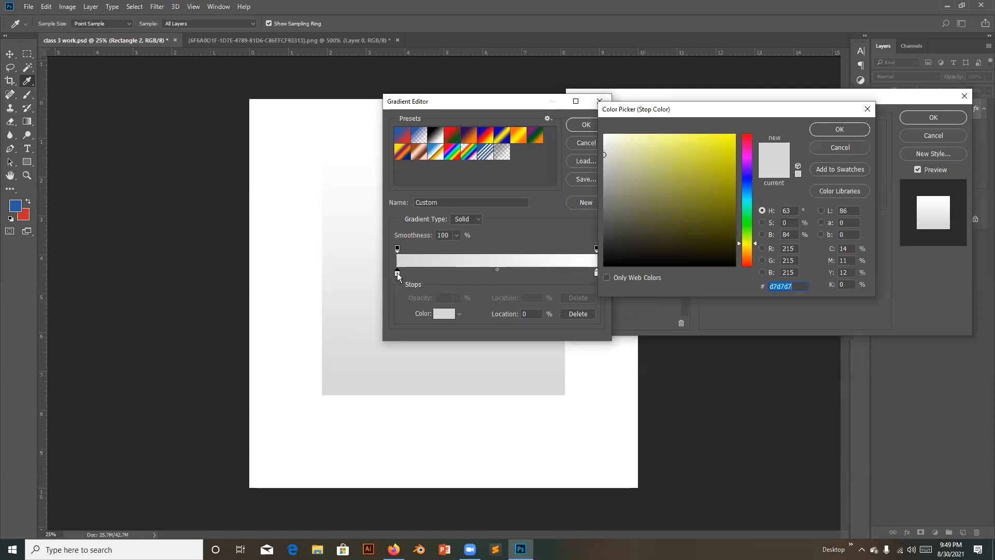
click(831, 149)
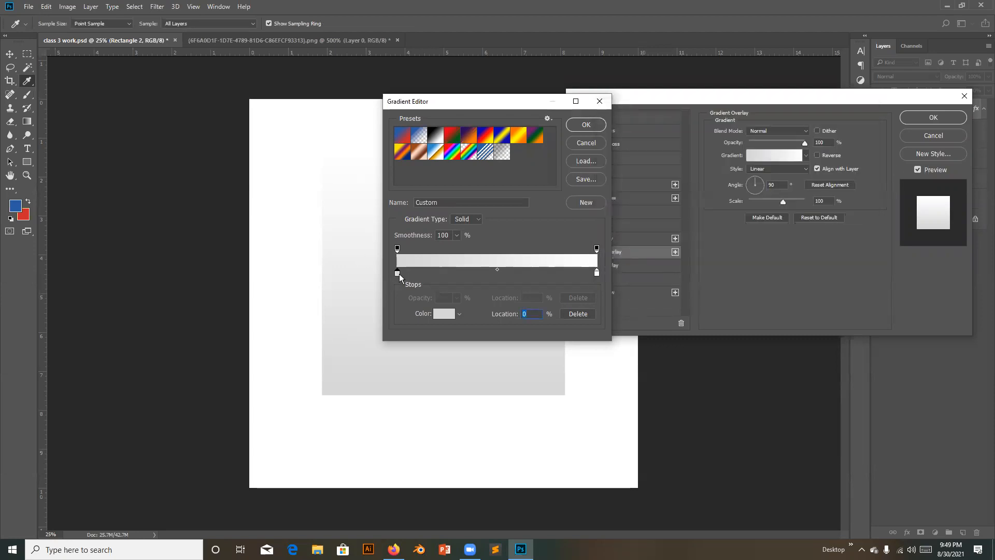
double_click(397, 274)
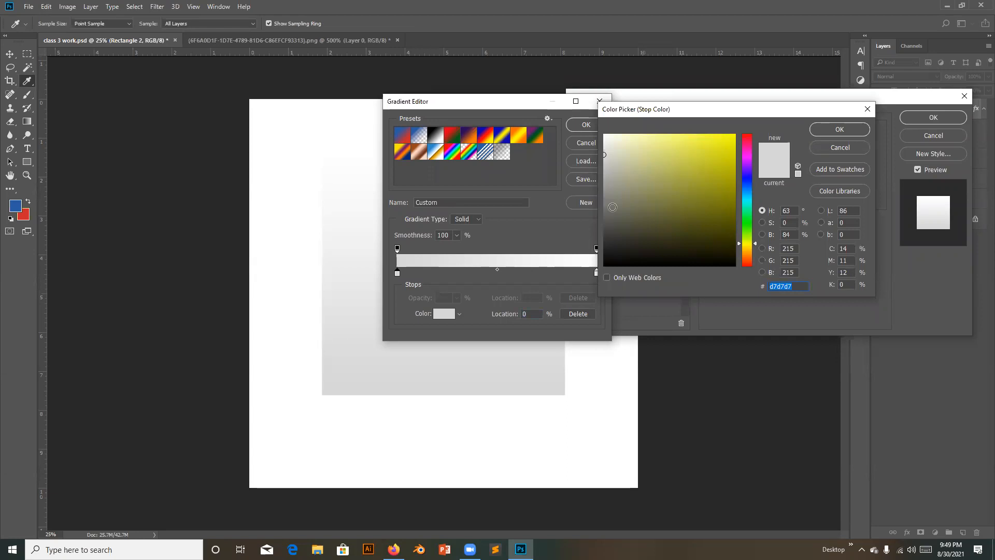
drag(712, 159, 758, 128)
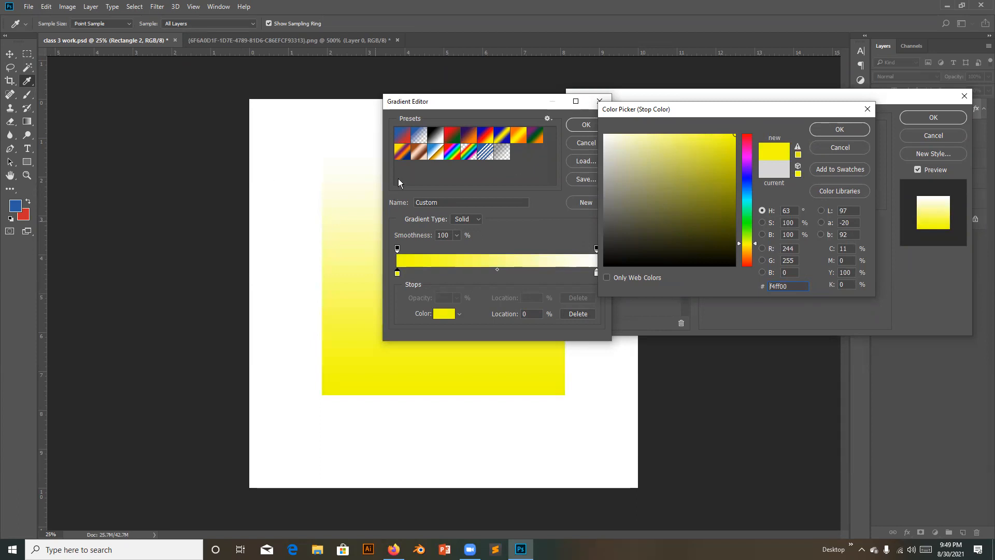
click(725, 193)
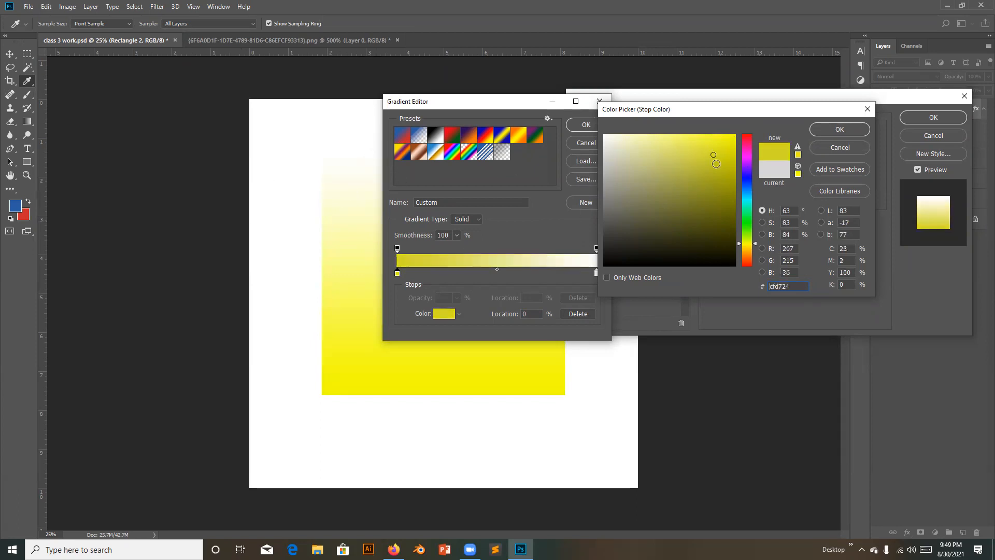
drag(706, 167, 701, 197)
click(701, 197)
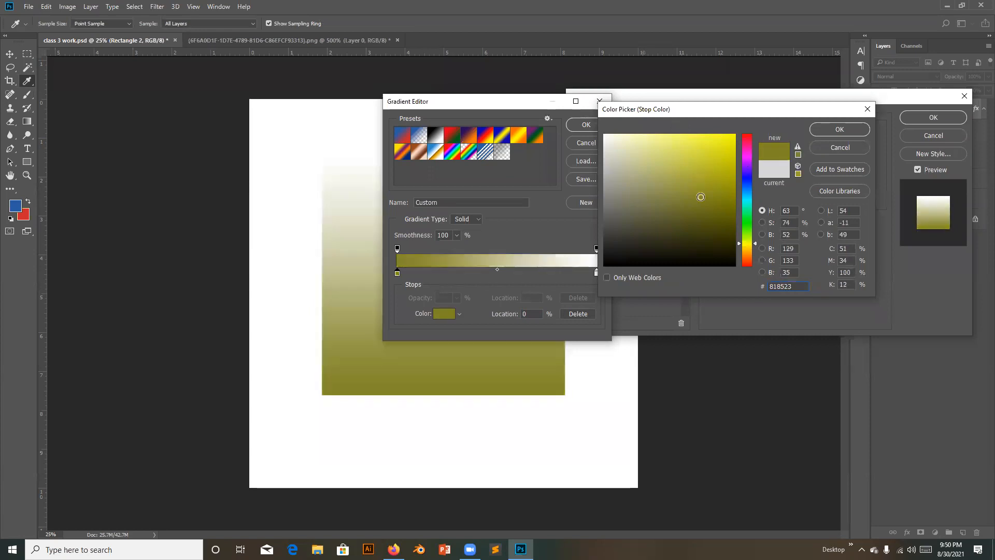
click(839, 129)
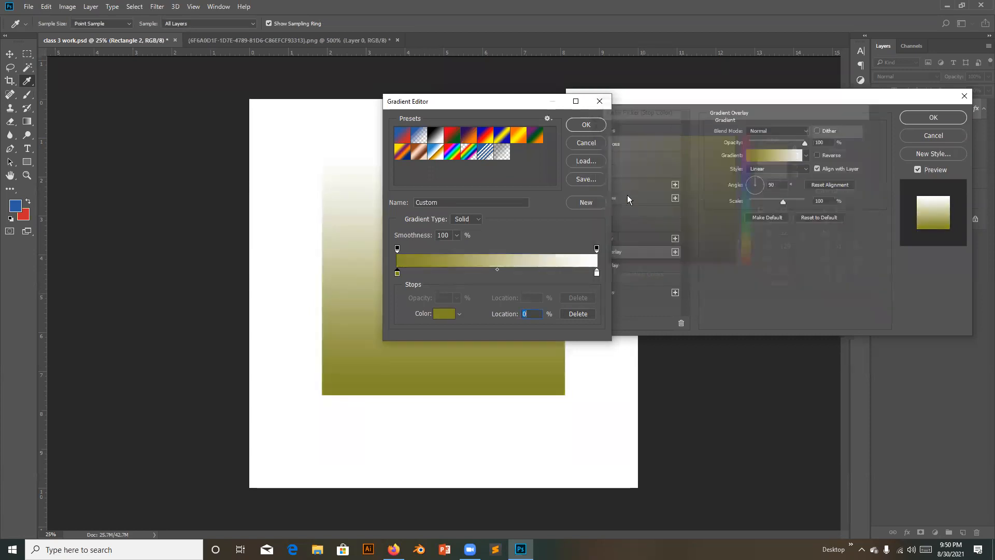
Step: Set the gradient's end color stop from white to a light coral red and accept the edited gradient
double_click(596, 272)
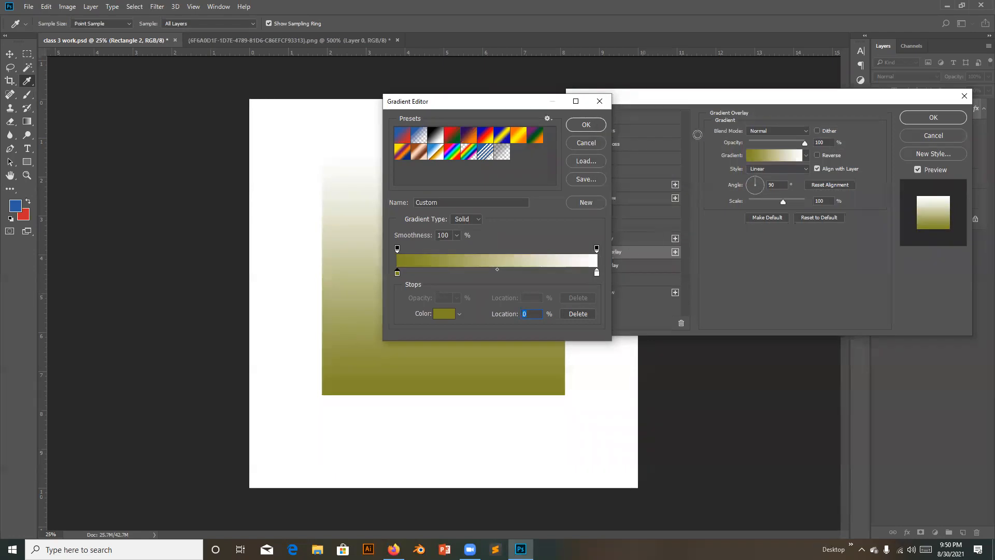
click(707, 134)
click(682, 150)
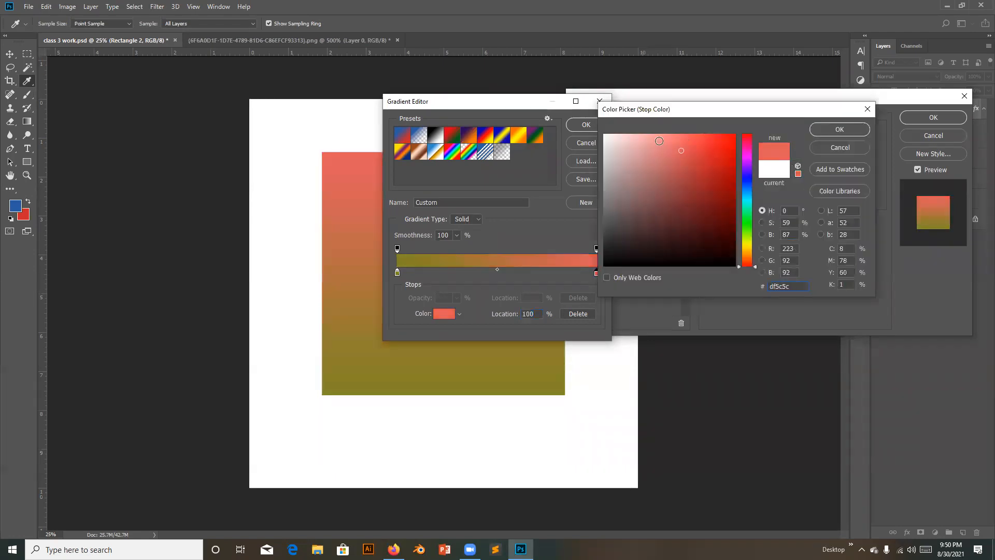
drag(658, 141, 673, 140)
click(840, 129)
click(590, 129)
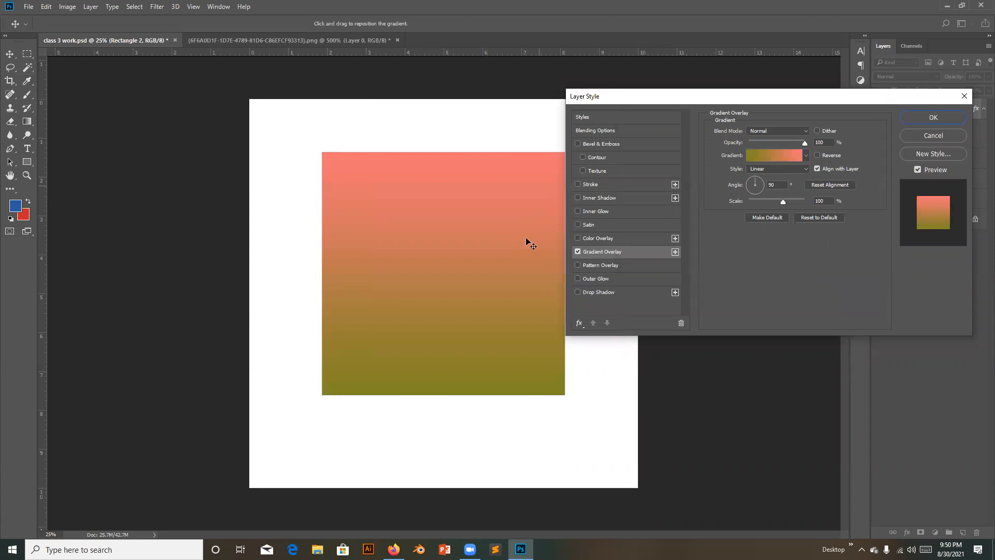
Step: Try the Radial and Angle styles for the gradient overlay on the square
click(765, 168)
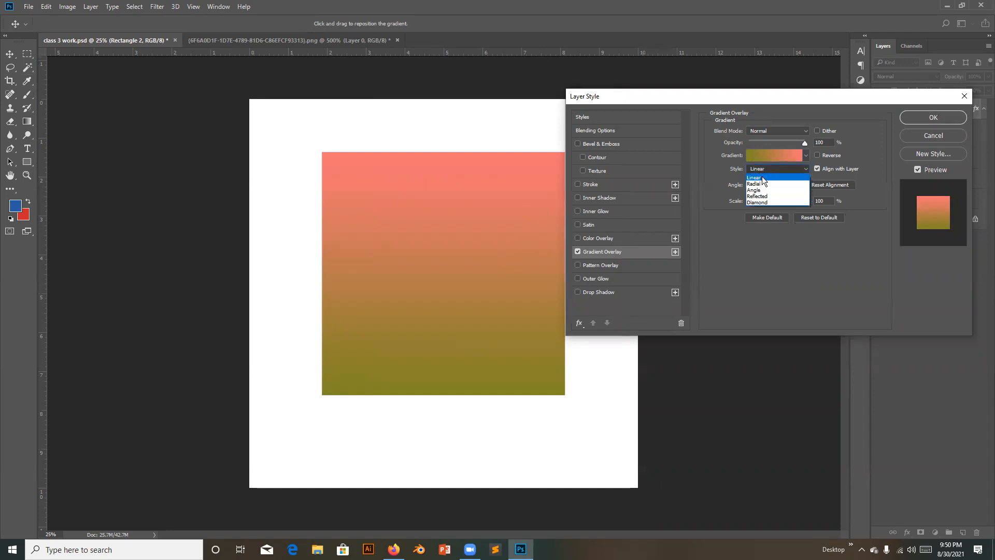
click(768, 165)
click(769, 165)
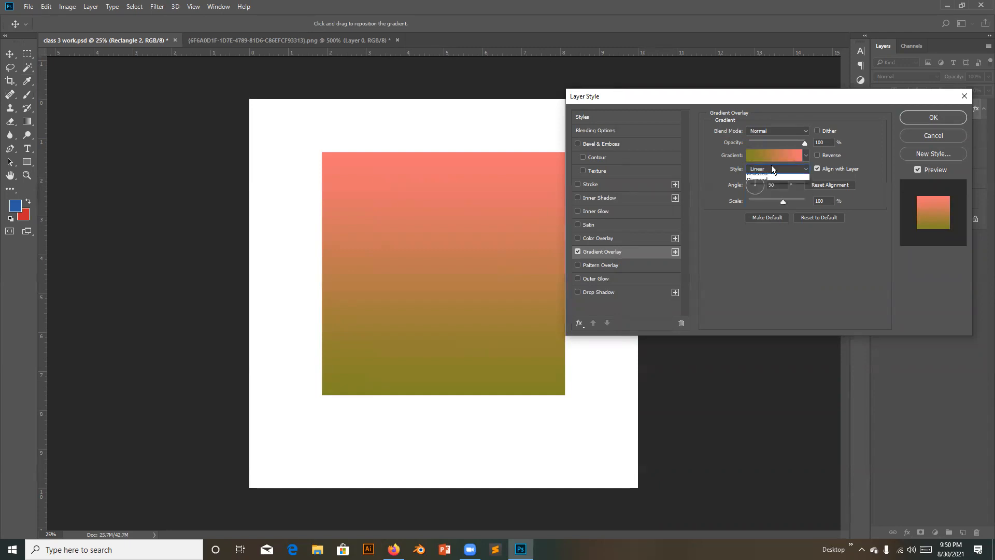
click(766, 183)
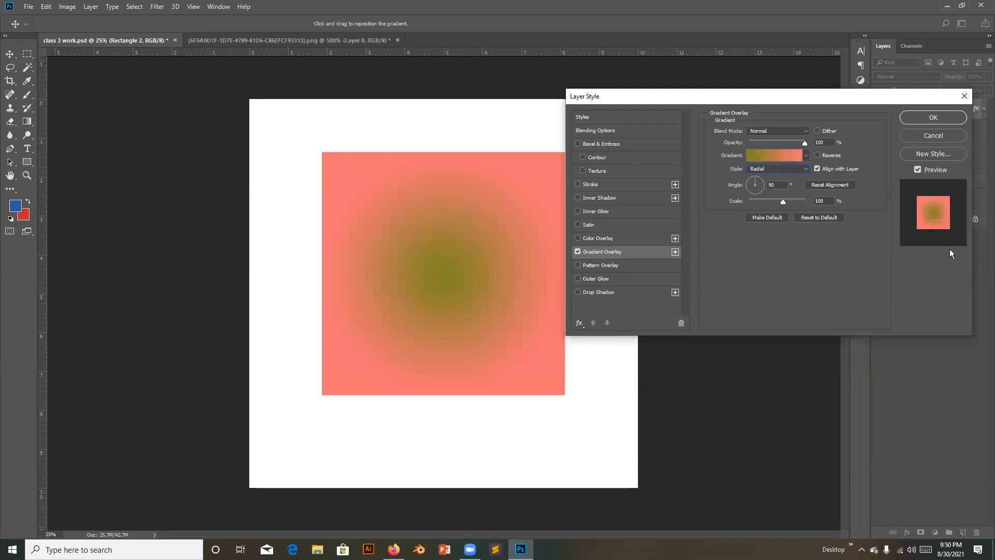
click(797, 175)
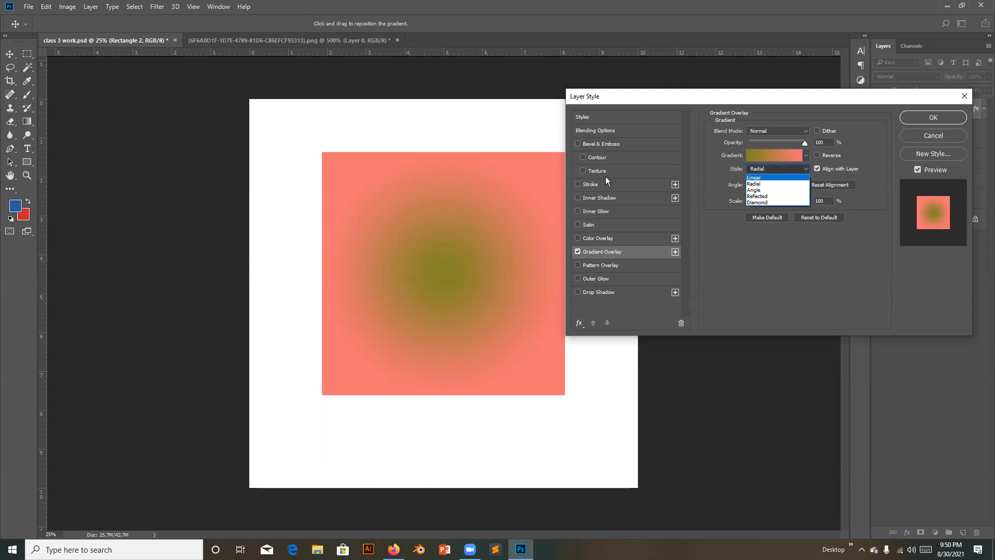
click(771, 189)
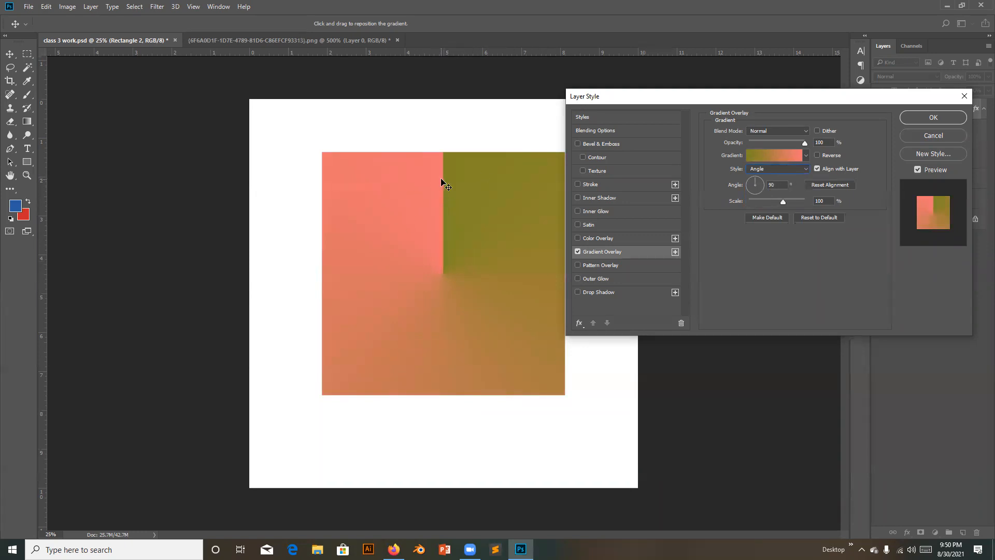
Step: Try the Reflected and Diamond styles for the gradient overlay on the square
click(807, 156)
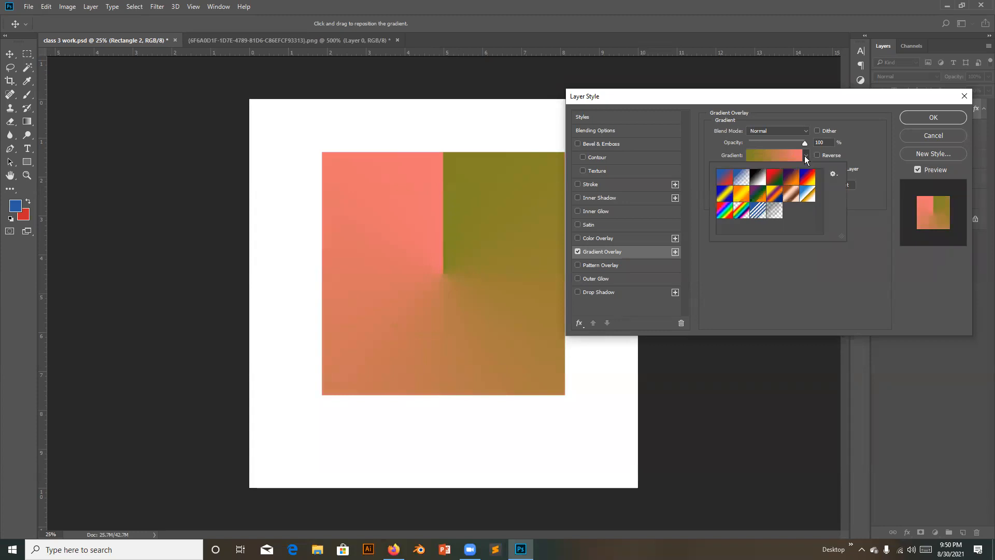
click(804, 156)
click(796, 169)
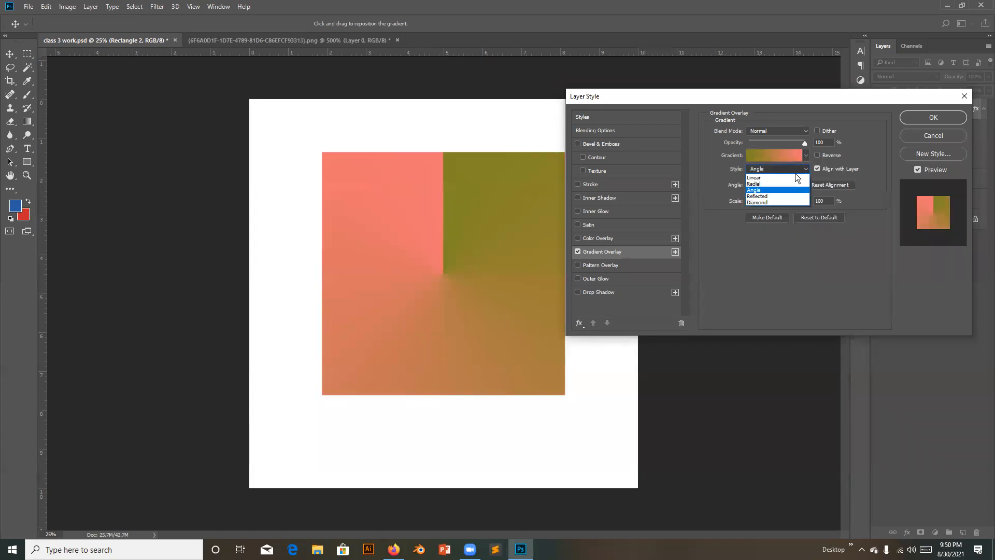
click(780, 196)
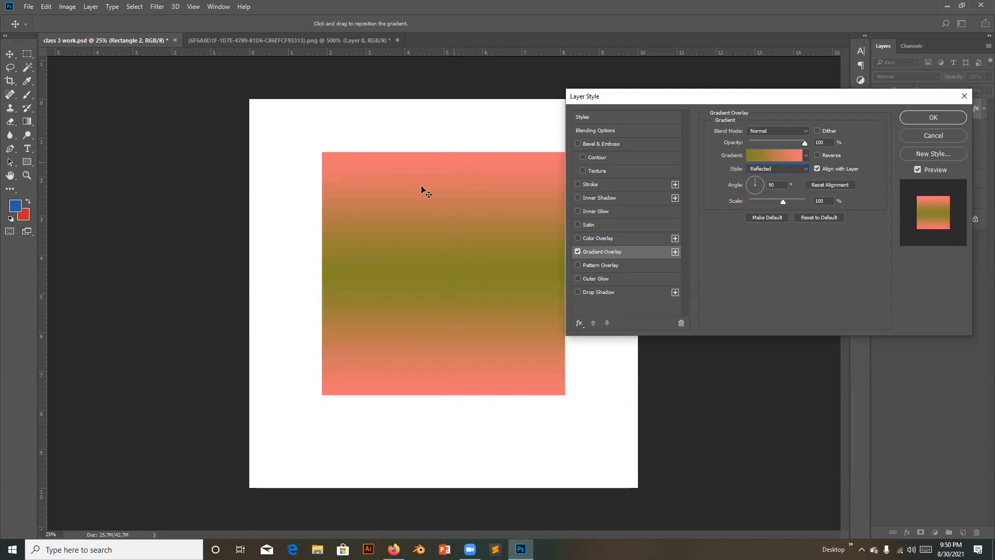
click(805, 167)
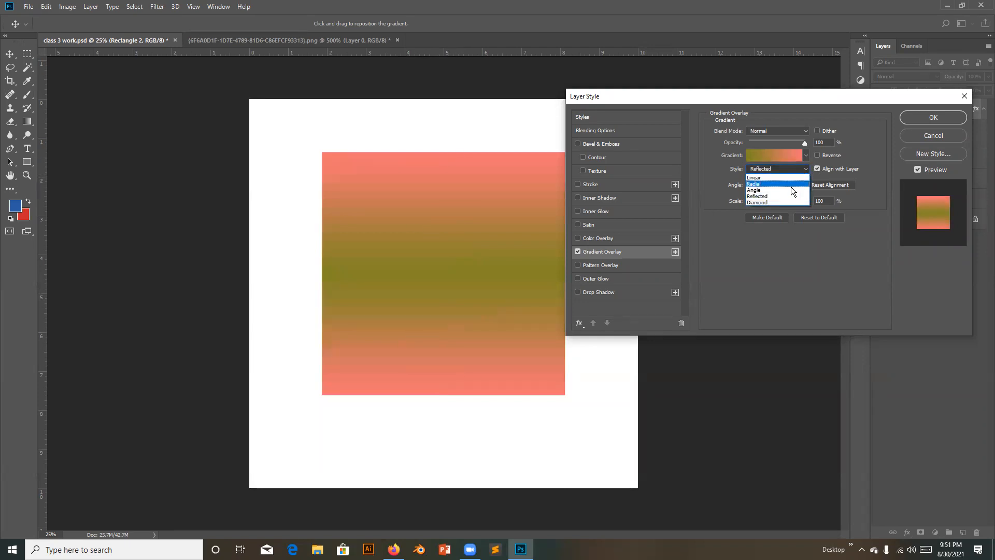
click(761, 202)
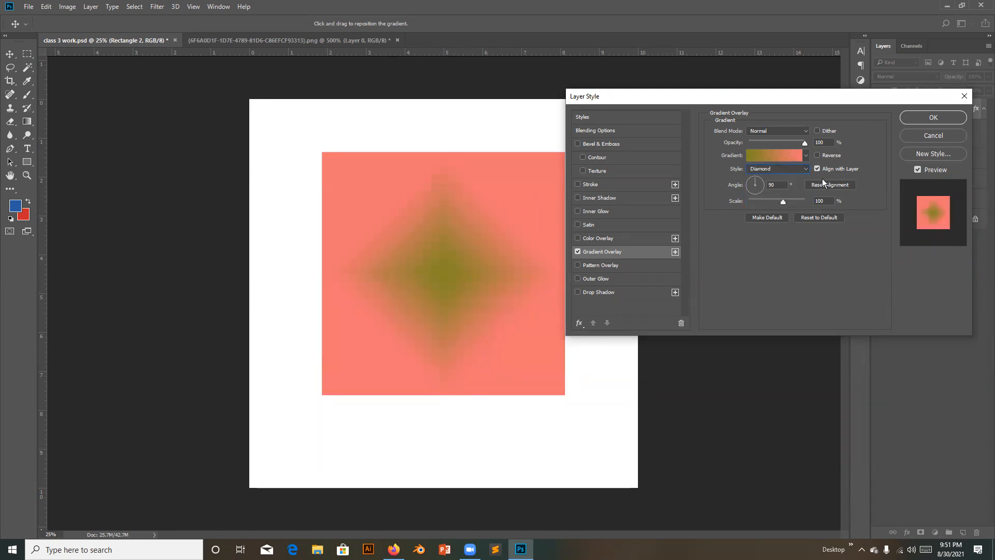
Step: Return the gradient overlay to the Linear style and view the blend mode options, keeping Normal
click(807, 156)
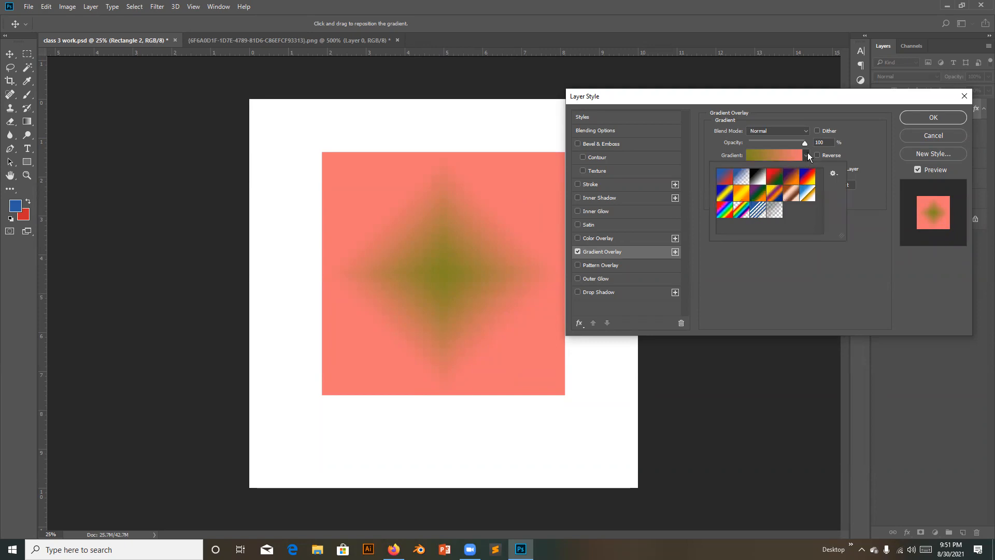
click(807, 155)
click(805, 169)
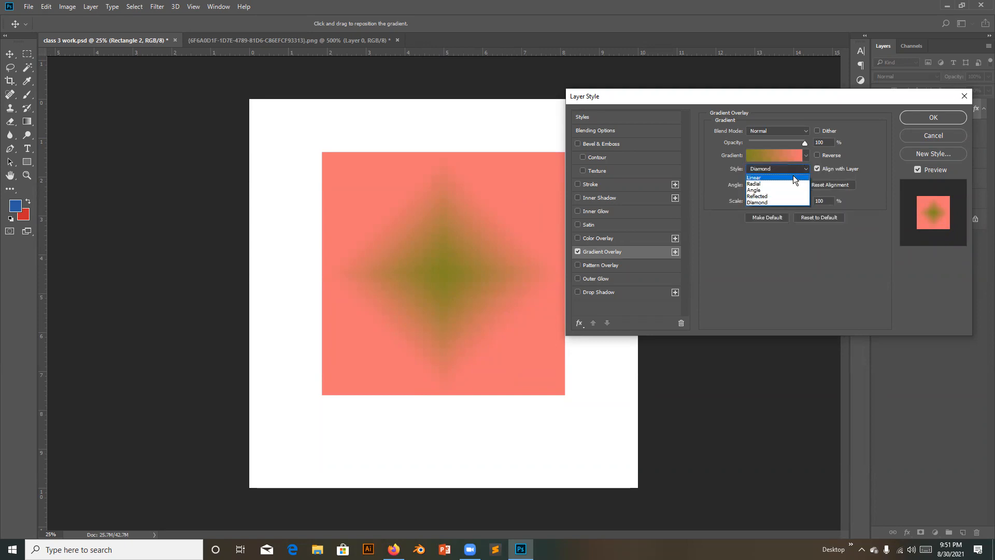
click(782, 177)
click(793, 131)
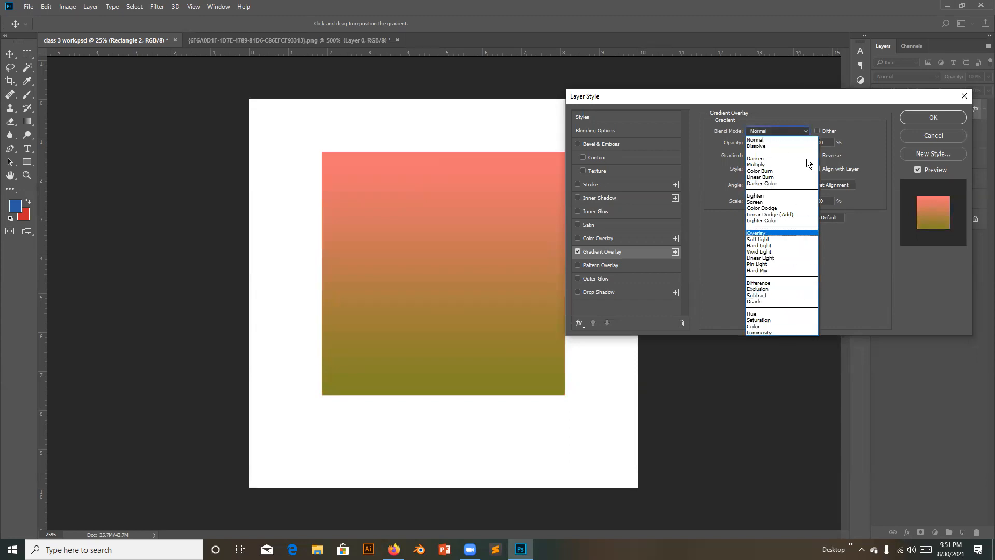
click(793, 127)
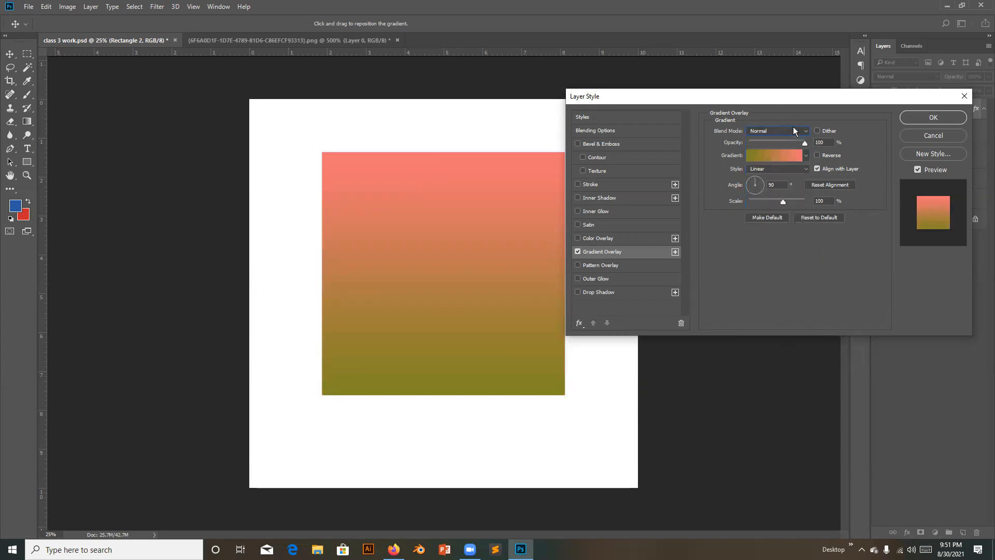
Step: Try different gradient overlay angles, compare the square with the preview off and on, and set the angle to 0°
click(764, 181)
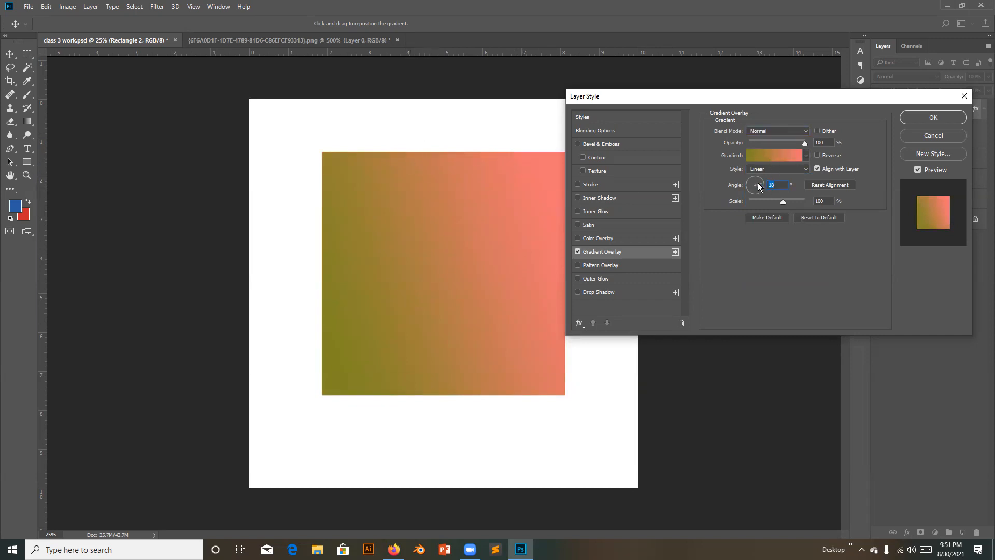
click(760, 190)
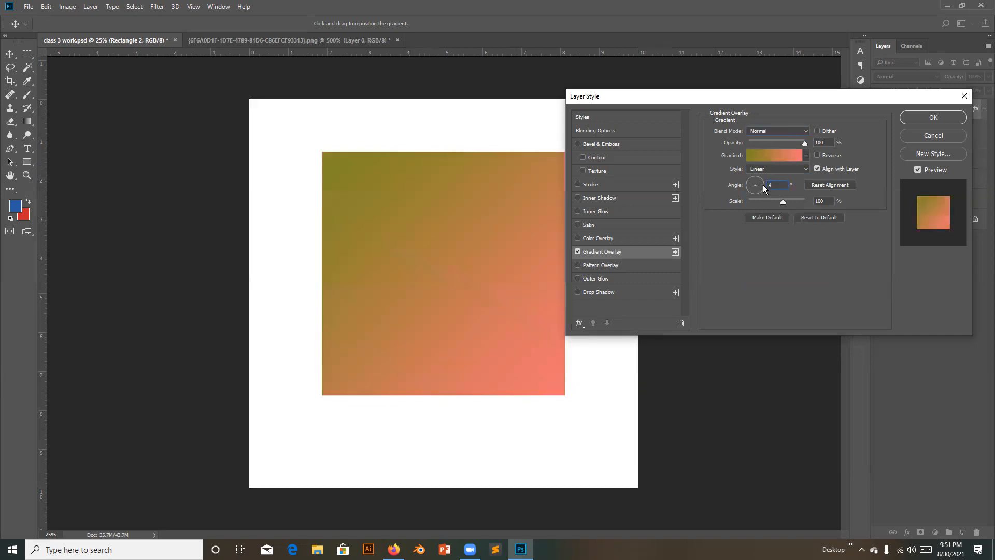
click(757, 189)
click(919, 170)
click(918, 170)
click(919, 169)
click(919, 170)
click(772, 185)
text(0)
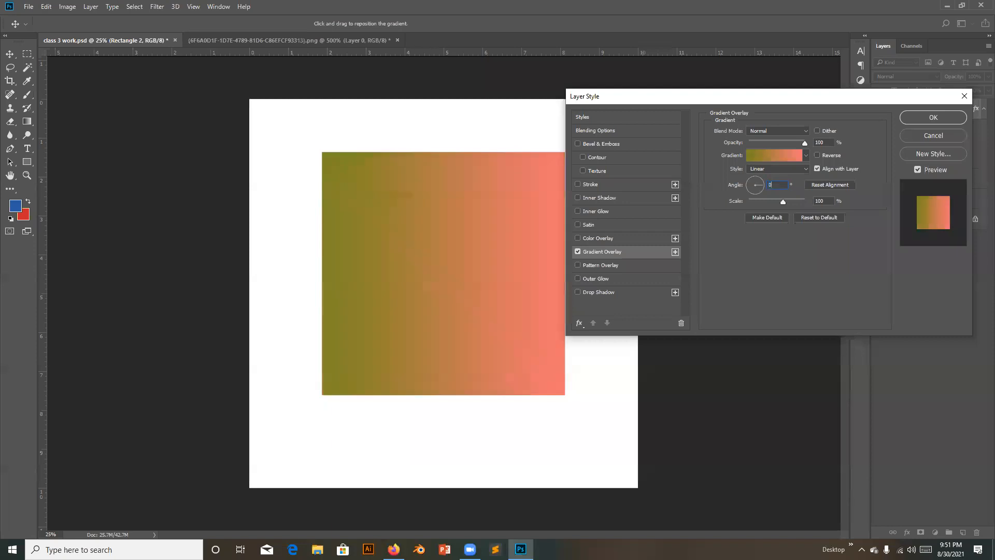
Step: Set the gradient overlay angle on the square to 90° and apply the layer style
key(Left)
text(9)
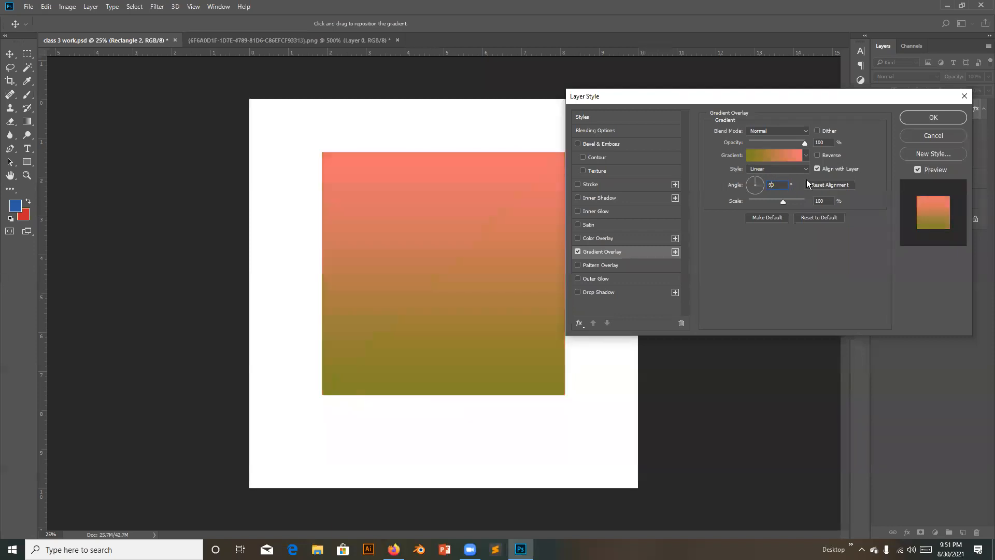
click(933, 118)
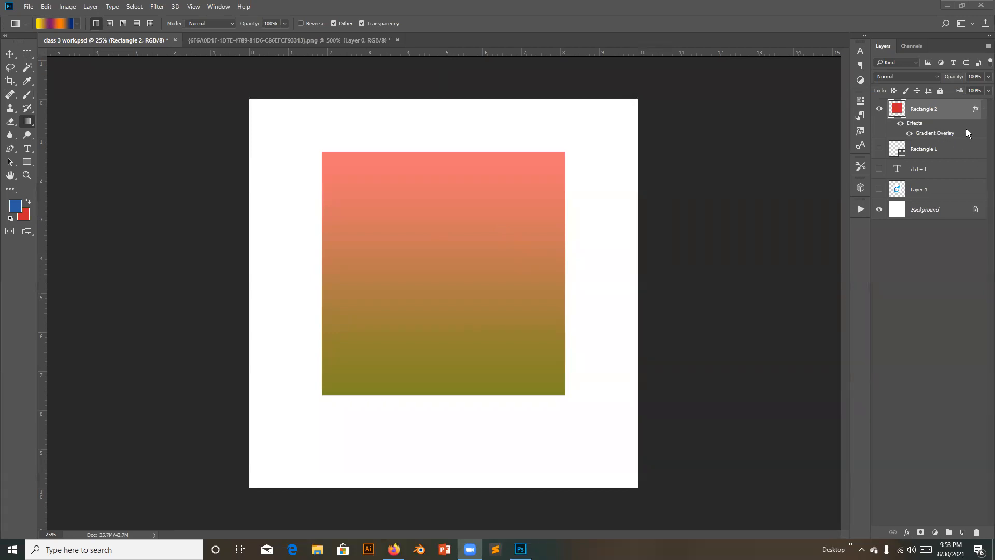
Step: Review the gradient editor presets and the square's gradient overlay style options, closing each dialog without changes
click(68, 22)
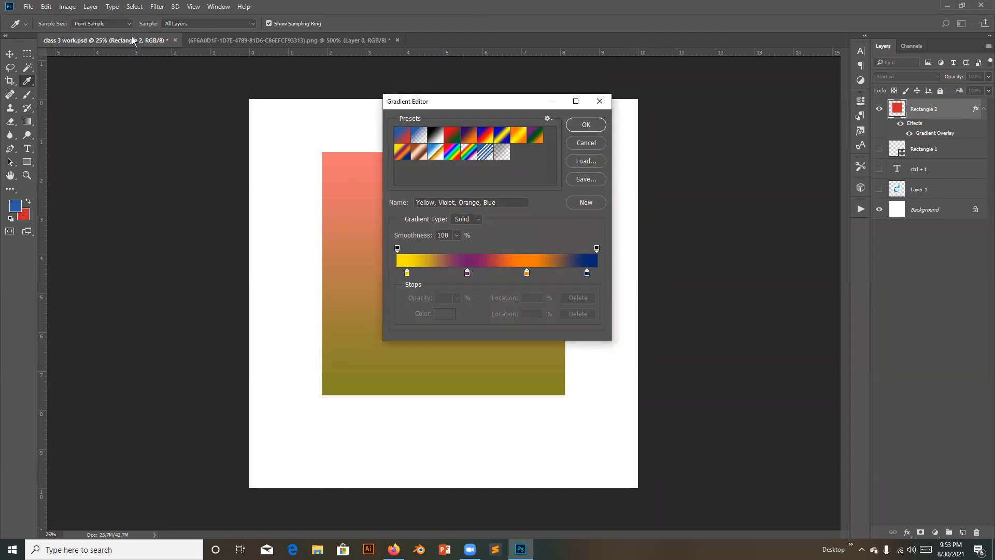
click(586, 143)
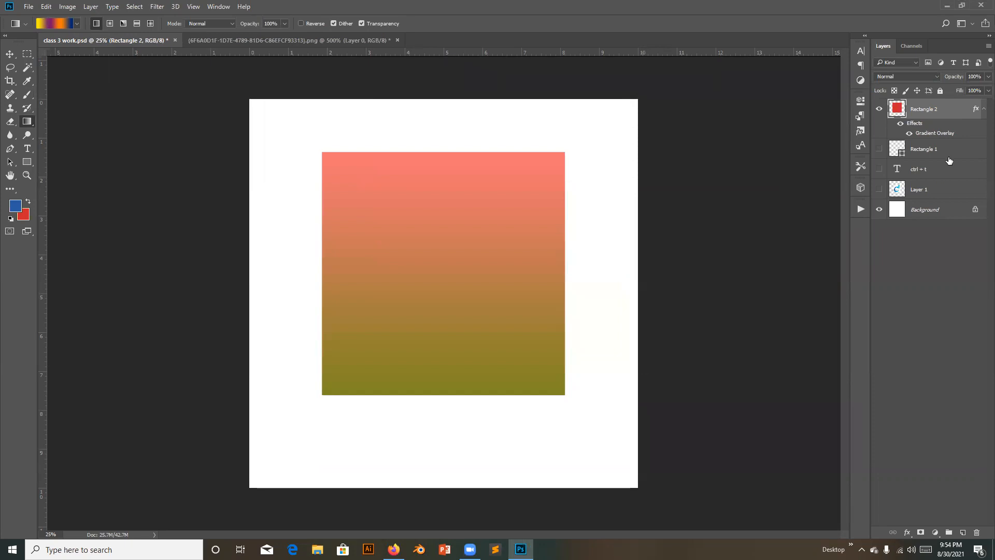
double_click(946, 136)
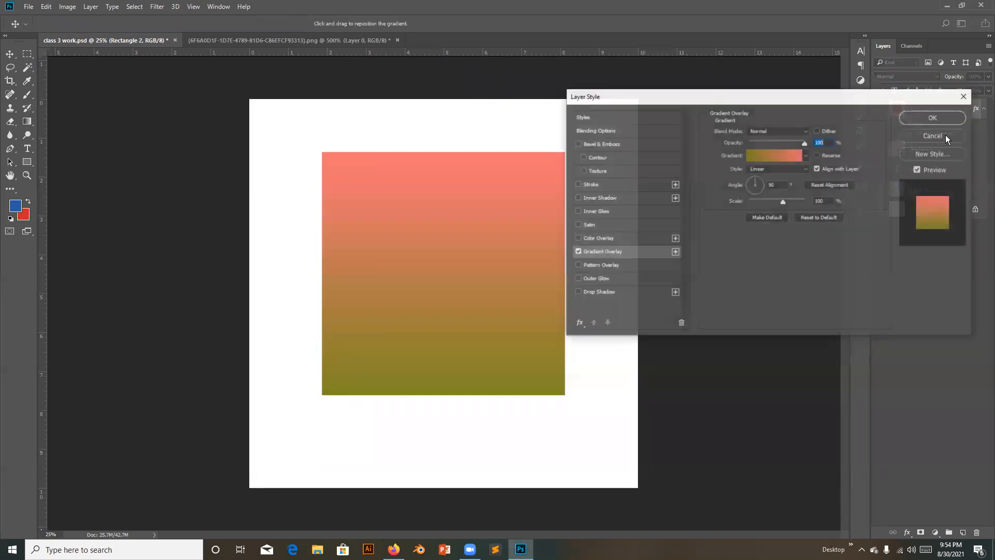
click(946, 134)
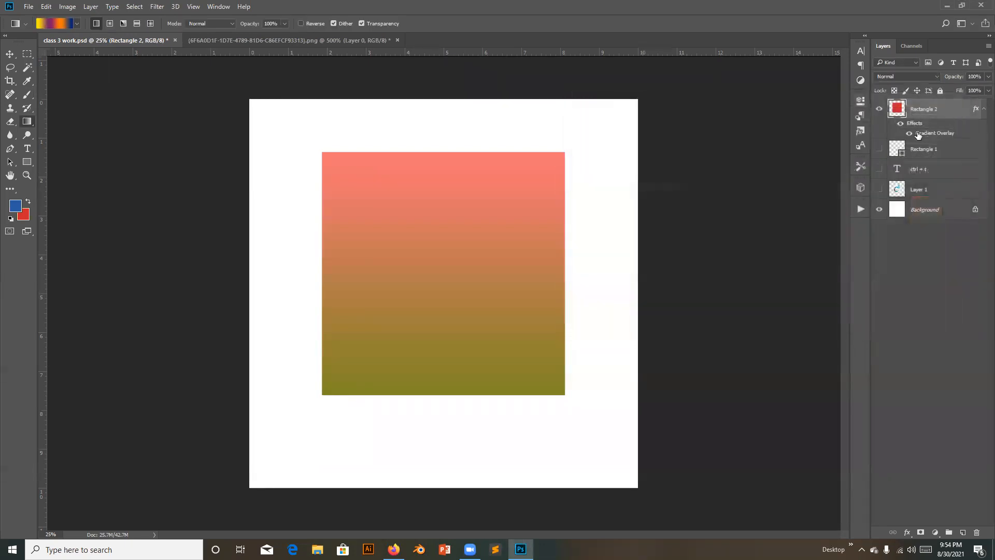
double_click(944, 135)
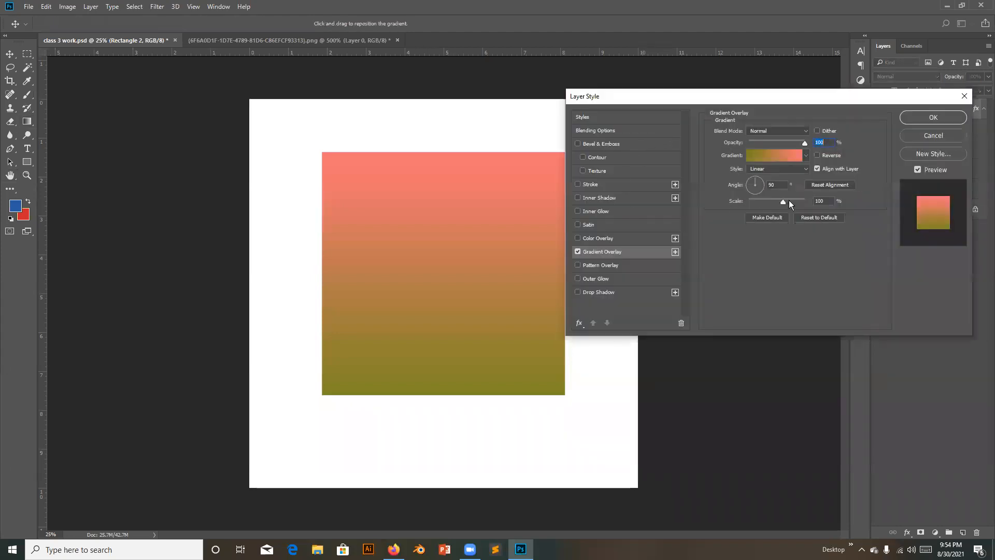
click(798, 170)
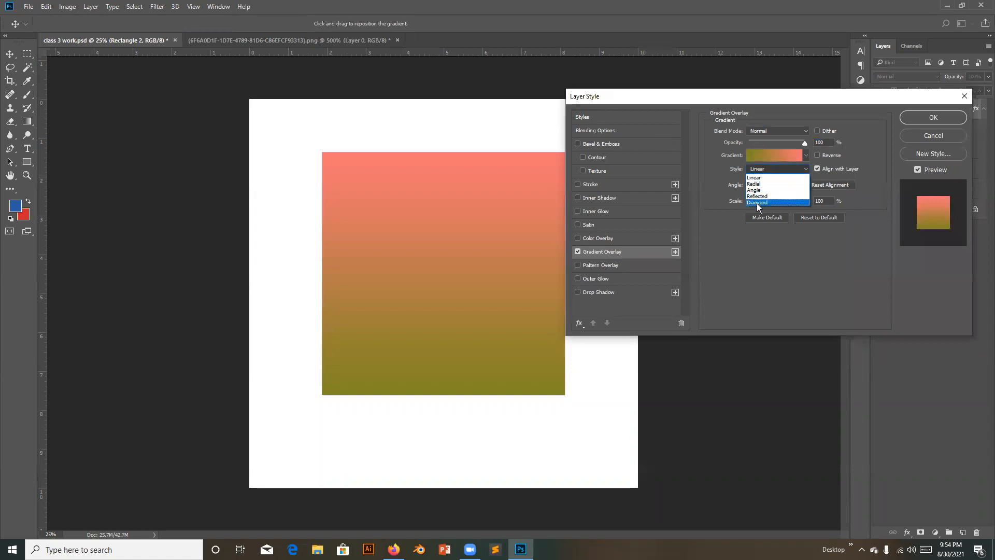
click(939, 135)
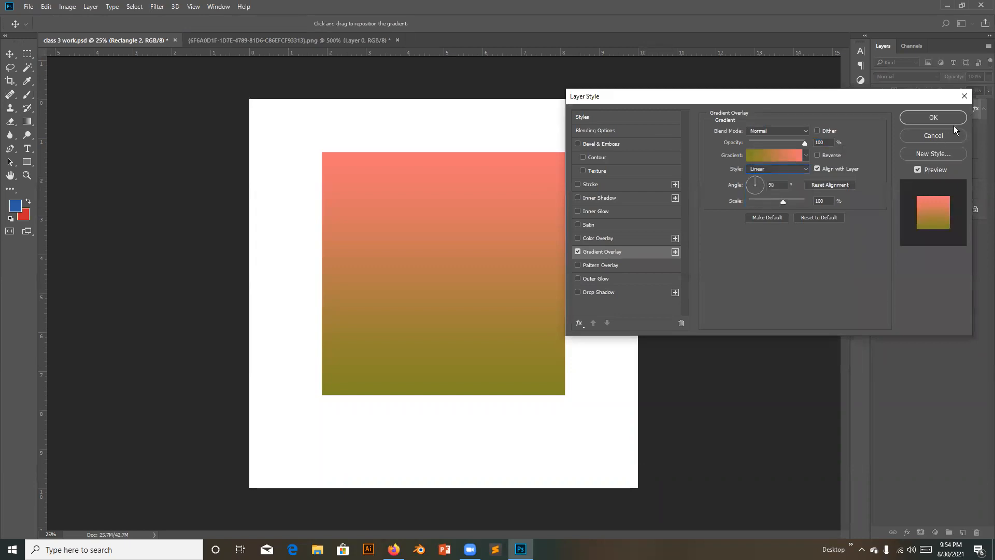
click(938, 136)
click(937, 136)
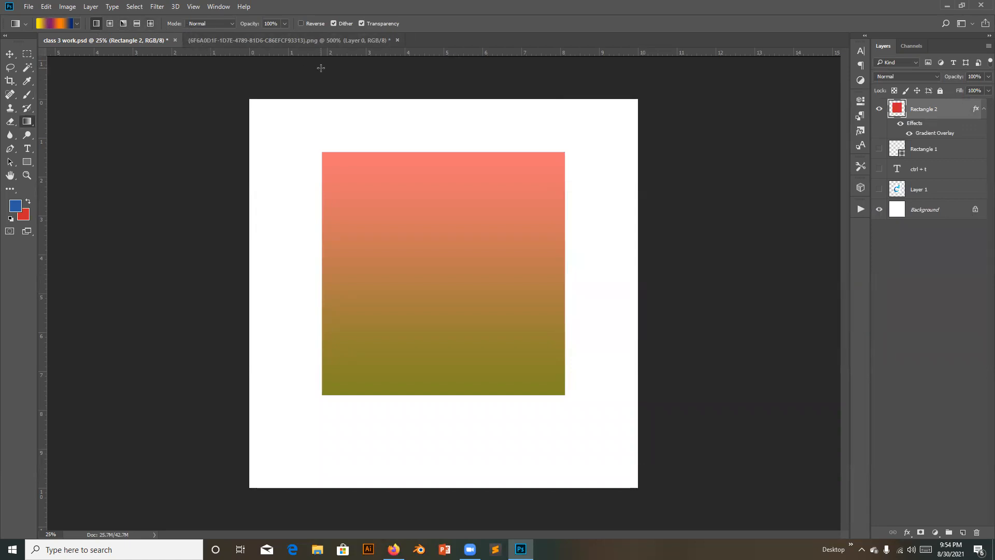
Step: Look at the Gradient tool's own opacity control, keeping it at 100%
click(284, 24)
drag(265, 38, 299, 34)
click(284, 24)
click(284, 25)
click(284, 24)
Step: Try lowering the Rectangle 2 layer's opacity to 47% and 20%, and return it to 100%
click(986, 77)
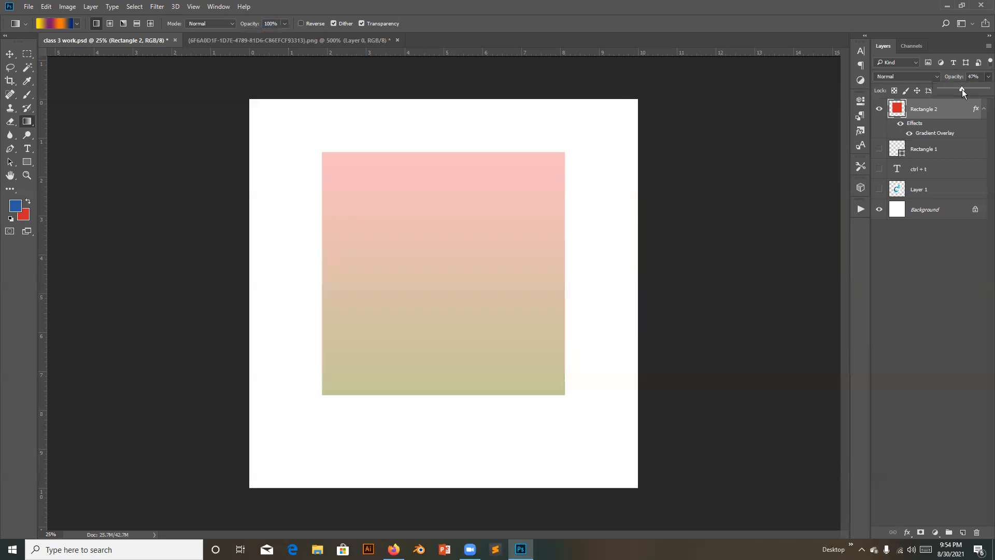
drag(962, 90, 938, 90)
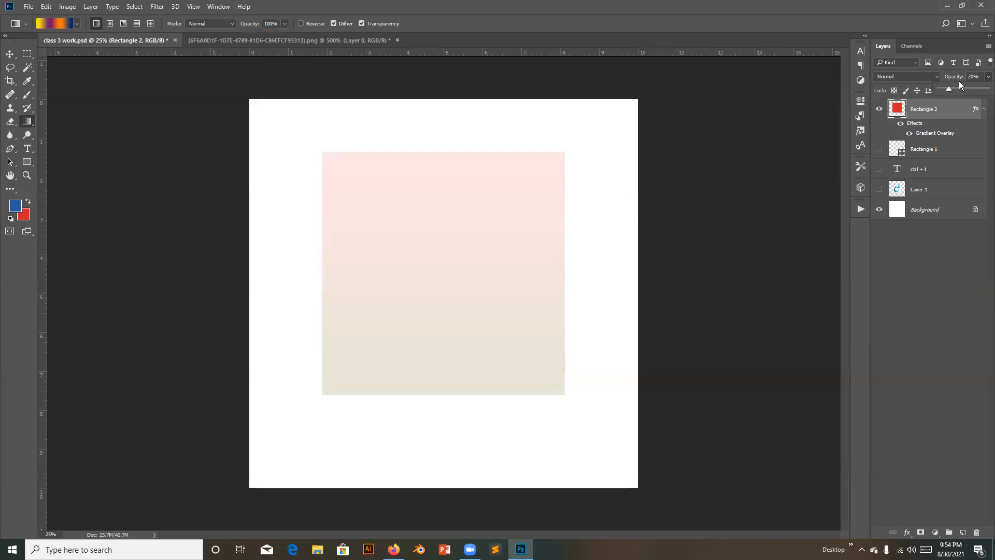
drag(961, 89, 987, 90)
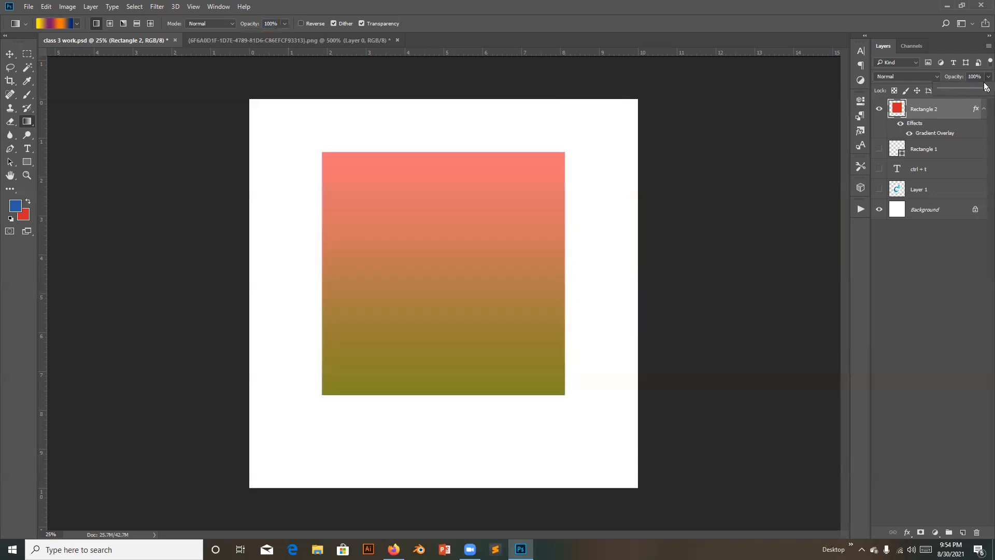
click(945, 147)
Step: Duplicate the Rectangle 2 layer and move the copy down and slightly left, centred at about X 1408 px, Y 2006 px
click(941, 115)
key(ctrl+j)
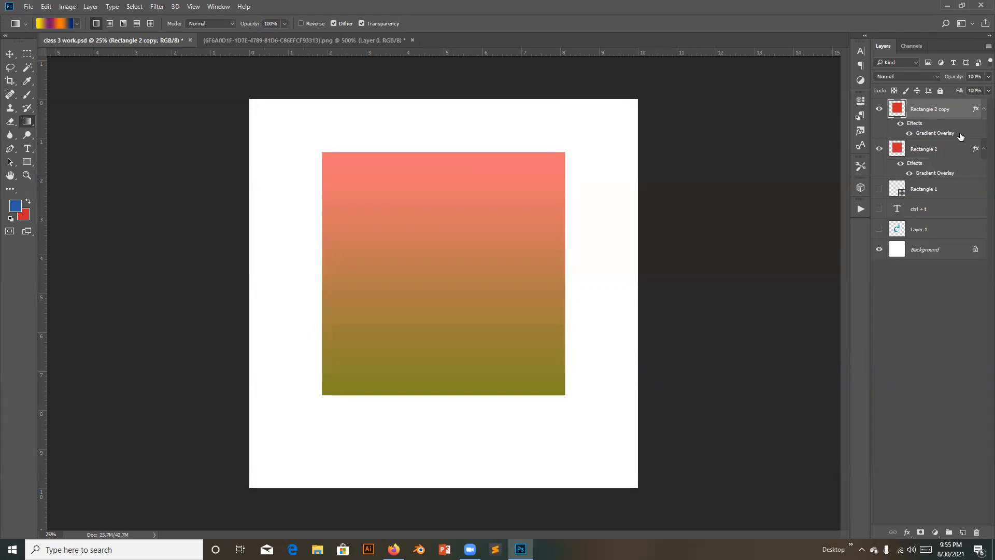
click(946, 153)
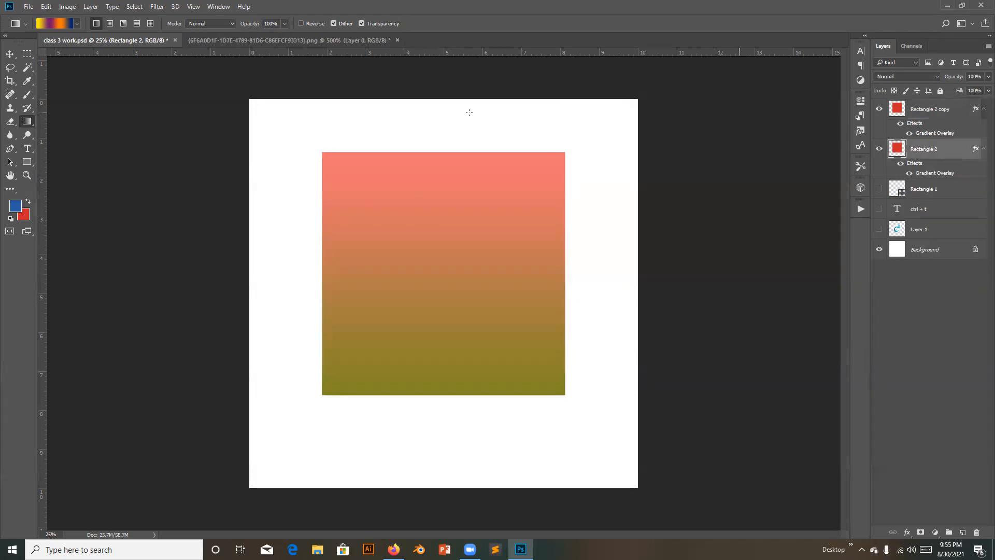
click(10, 54)
drag(449, 201, 430, 297)
Step: Start a free transform on the duplicated gradient square
key(ctrl+t)
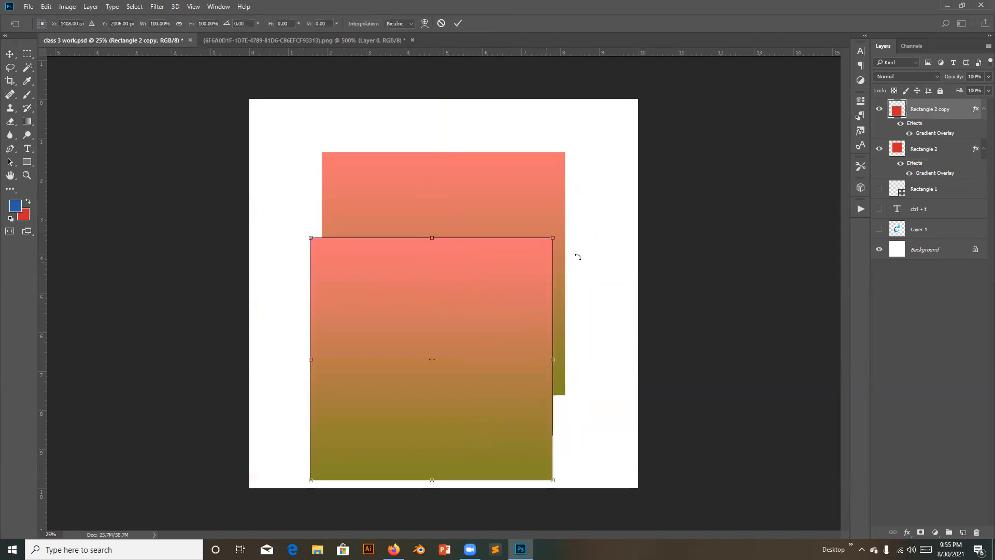
Step: Rotate the rectangle copy to a tilted angle and move its layer beneath Rectangle 2
drag(563, 233, 418, 429)
click(458, 23)
drag(933, 115, 931, 182)
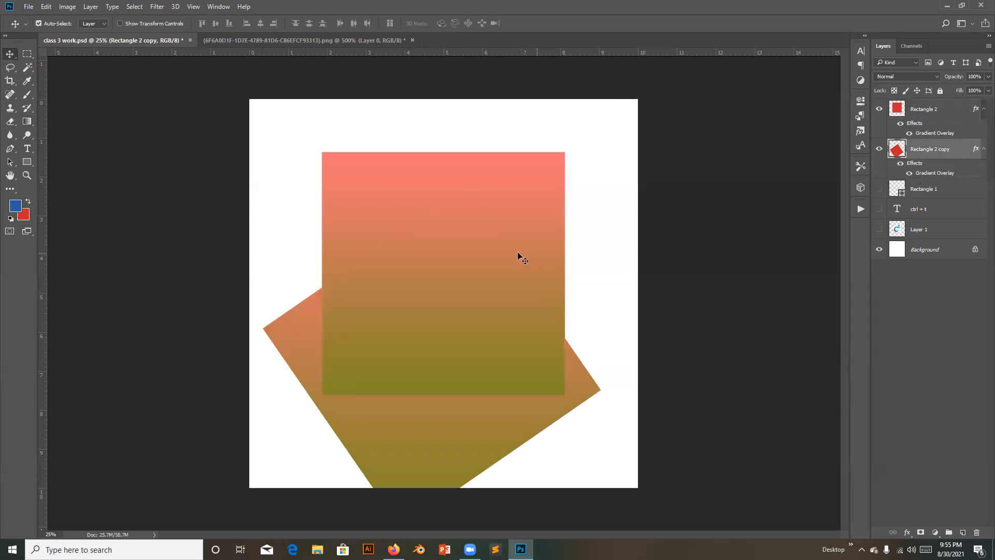
Step: Try a reduced opacity on the Rectangle 2 layer and restore it to 100%
click(950, 115)
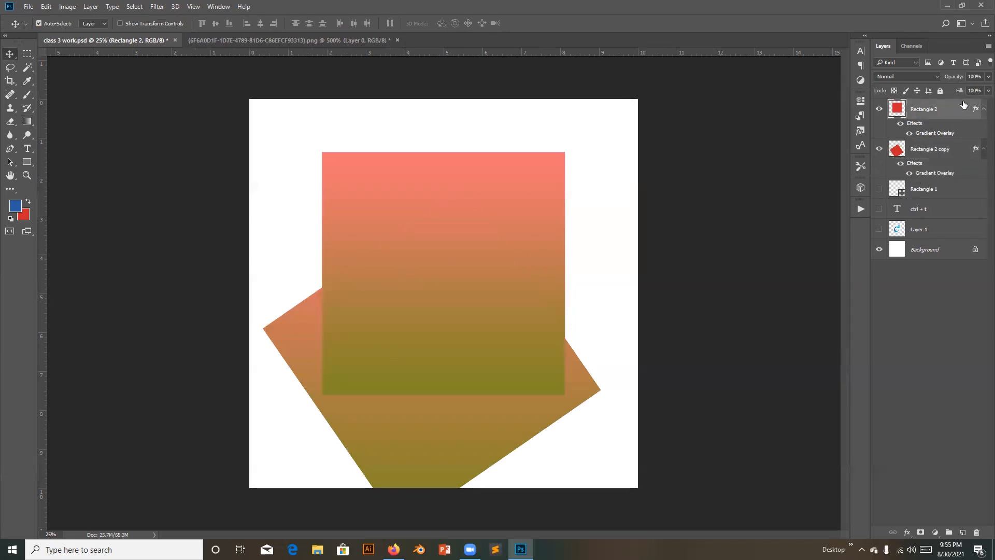
click(988, 77)
drag(971, 91, 968, 91)
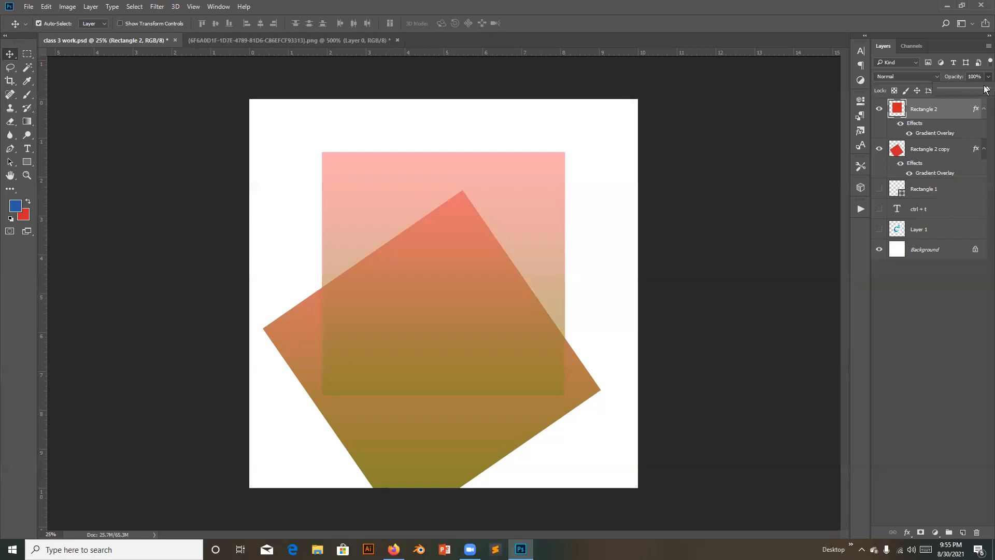
drag(968, 90, 989, 89)
click(969, 76)
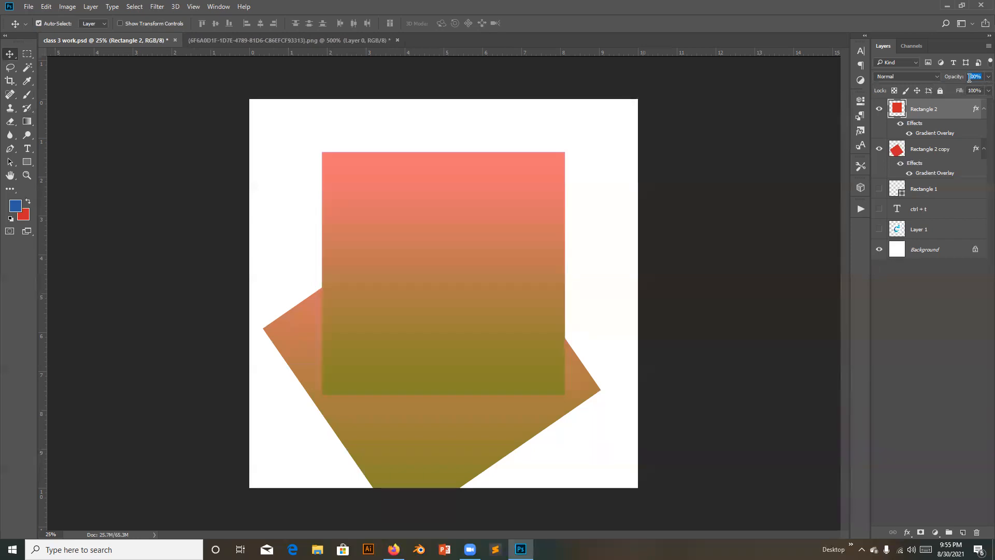
Step: Try the Multiply blend mode on the Rectangle 2 layer and set it back to Normal
click(920, 76)
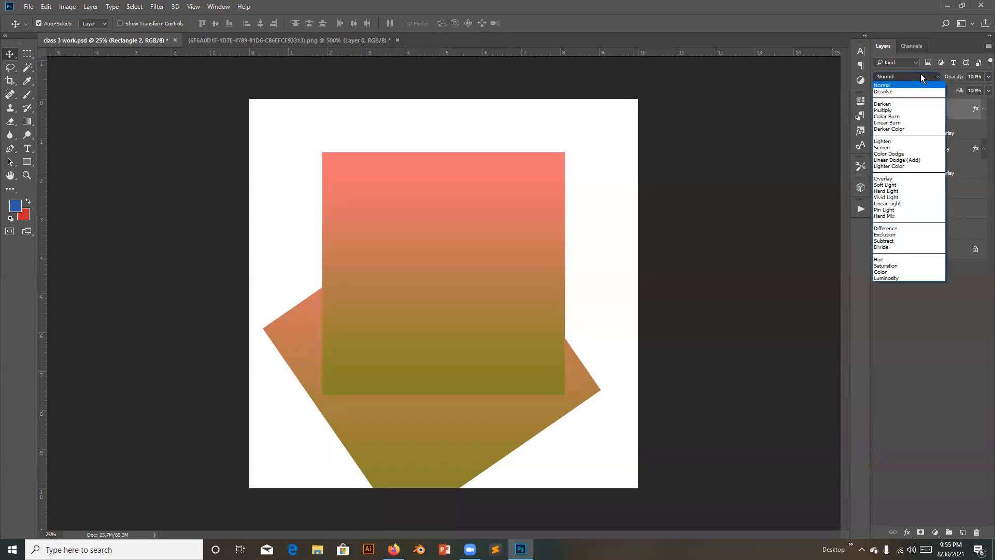
click(907, 111)
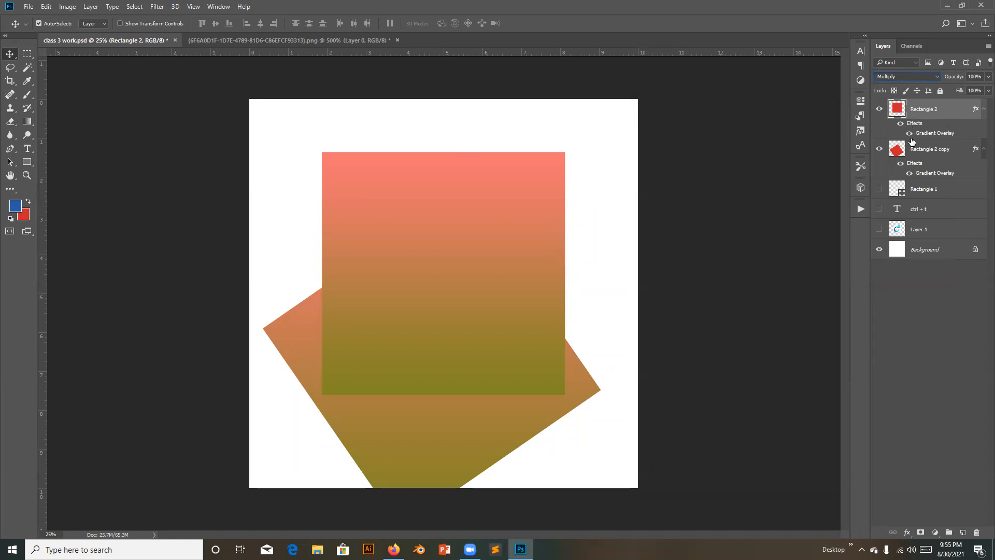
click(930, 78)
click(904, 84)
Step: Delete the Rectangle 2 copy and Rectangle 2 layers
click(928, 150)
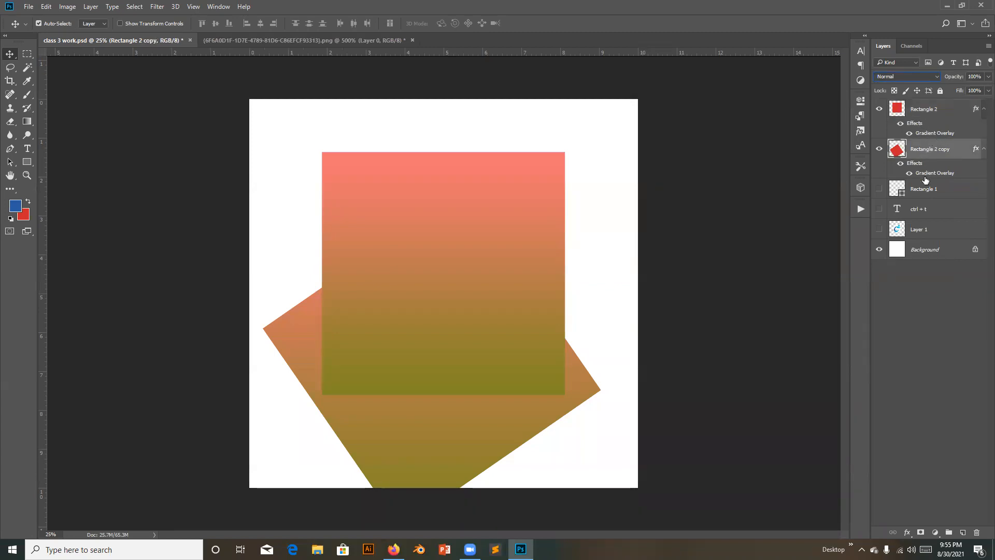
click(940, 211)
click(941, 194)
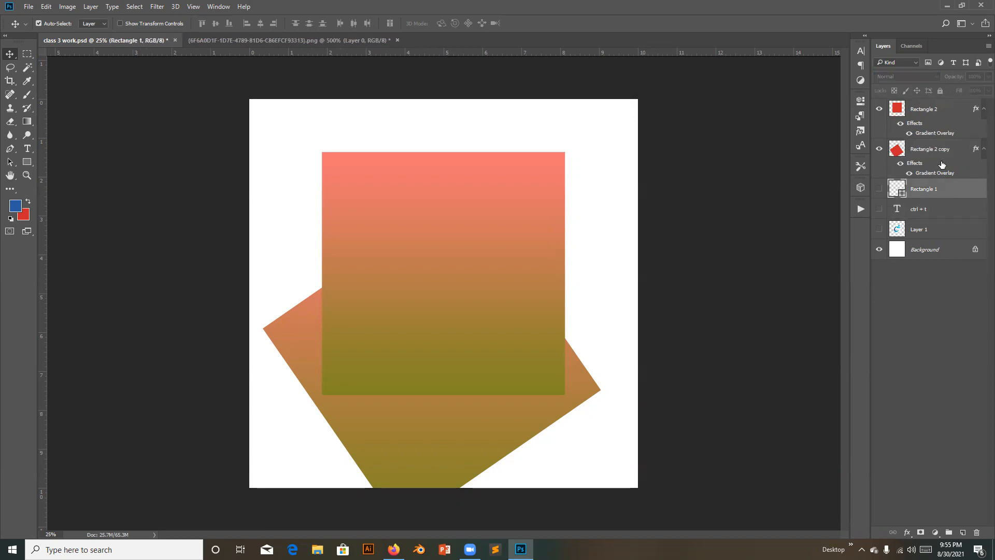
click(941, 155)
key(Delete)
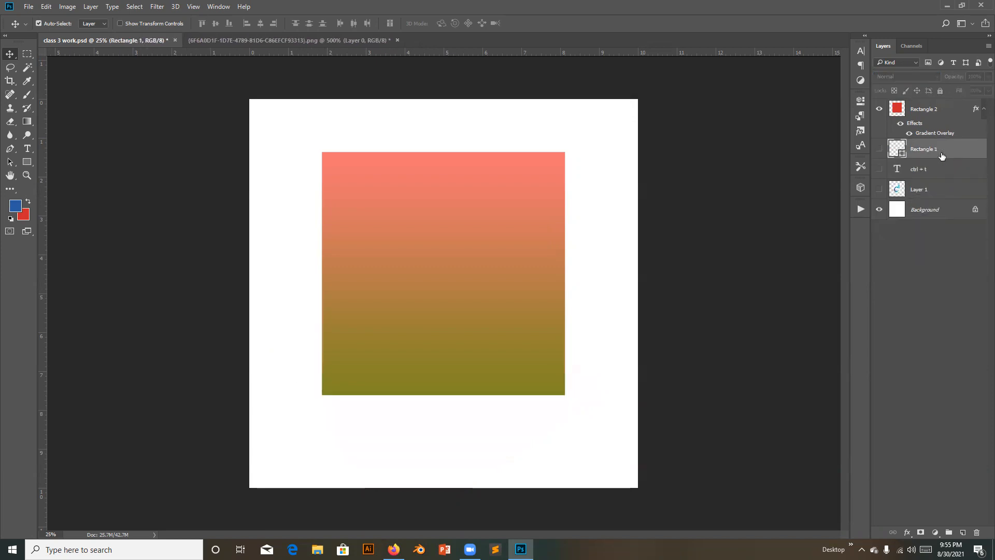
click(944, 117)
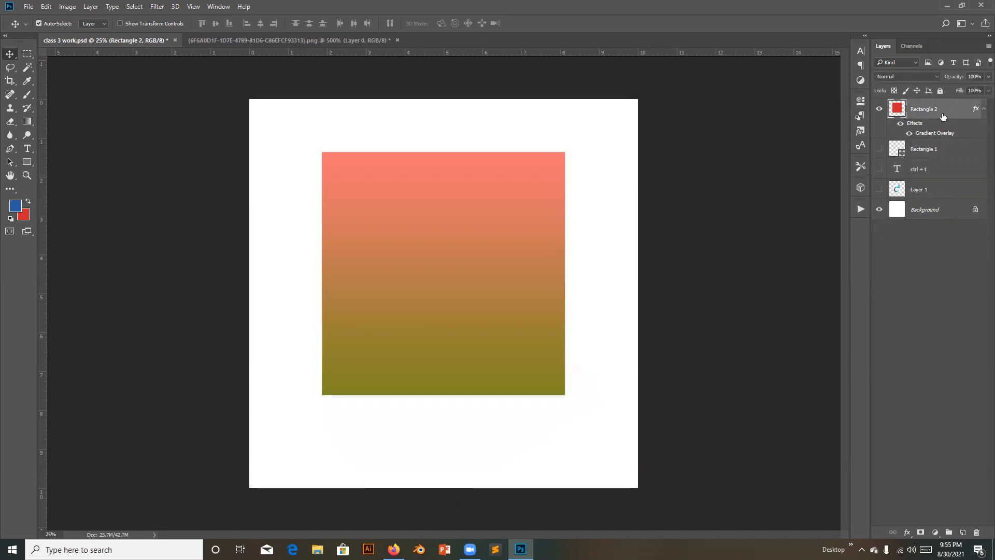
key(Delete)
Step: Bring the logo from the open PNG document into class 3 work.psd and center it horizontally and vertically on the canvas
click(290, 40)
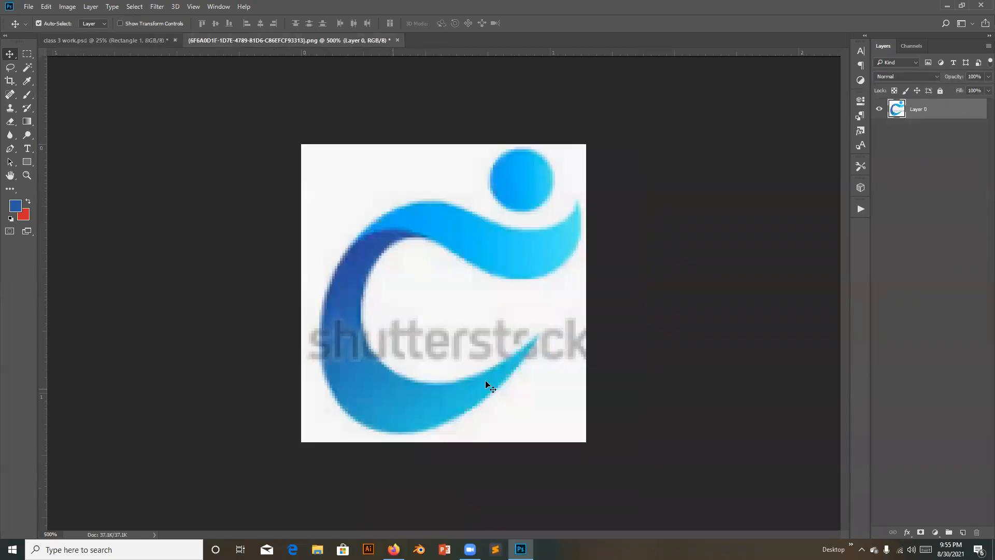
drag(479, 230, 411, 177)
key(ctrl+a)
click(260, 23)
click(215, 23)
key(ctrl+d)
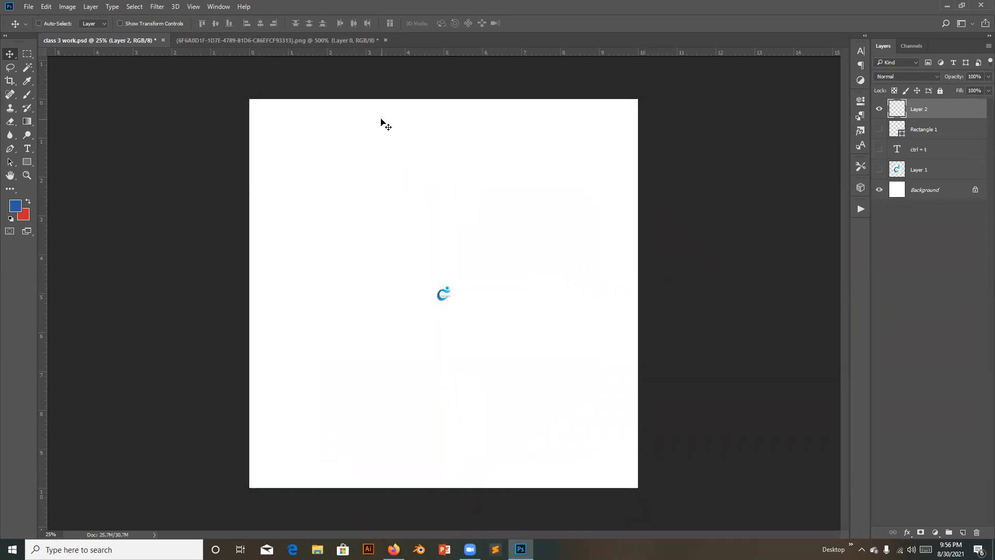
Step: Scale the placed logo up to about 7.19 by 7.51 in and hide its layer
key(ctrl+t)
drag(451, 285, 586, 145)
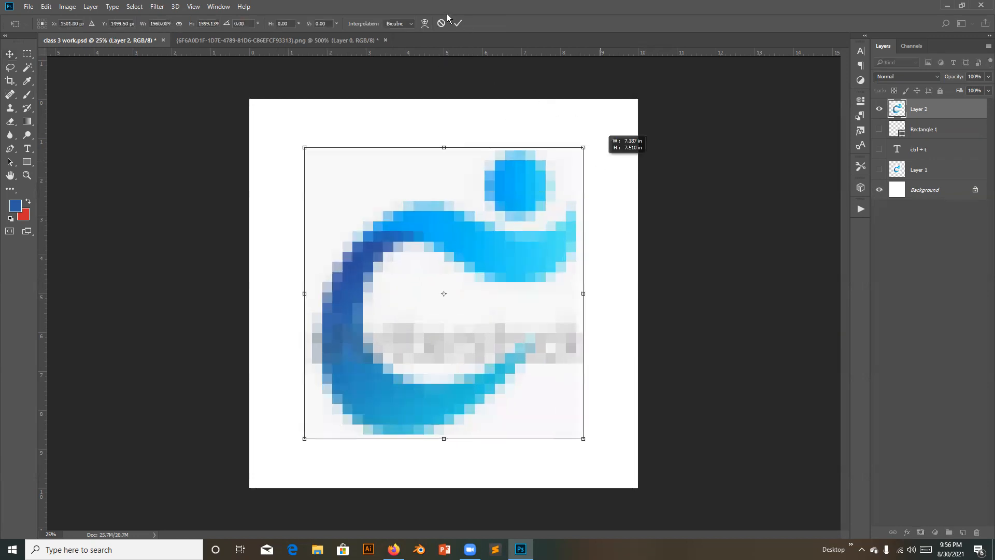
click(458, 23)
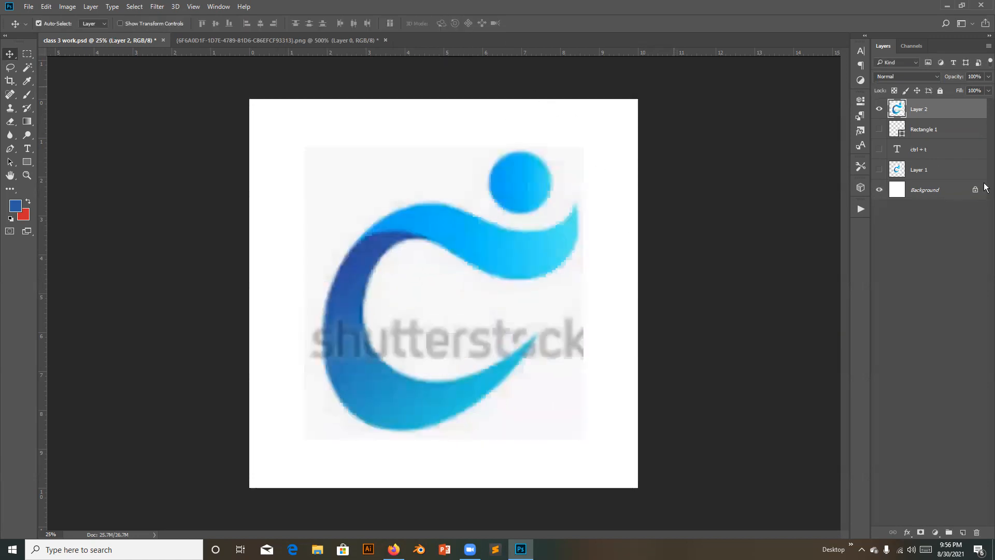
click(880, 109)
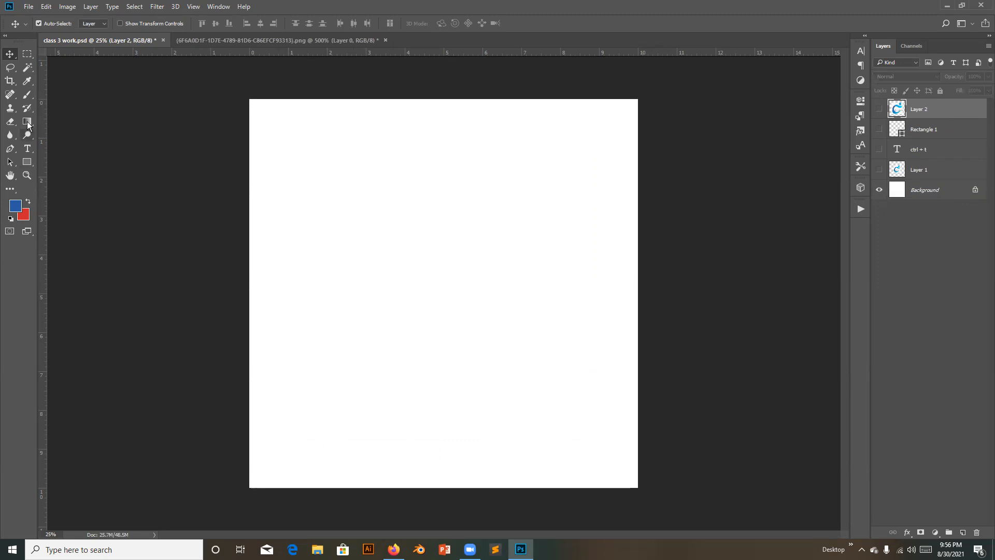
Step: Draw a light grey rectangle shape about 1864 by 1720 px and move it near the canvas center
click(27, 162)
drag(318, 153, 559, 375)
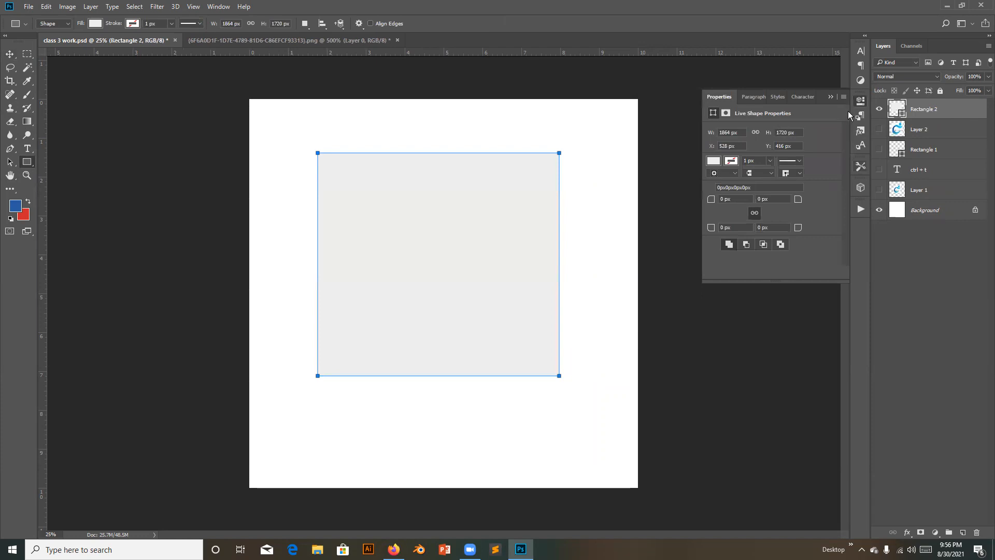
click(830, 96)
click(10, 54)
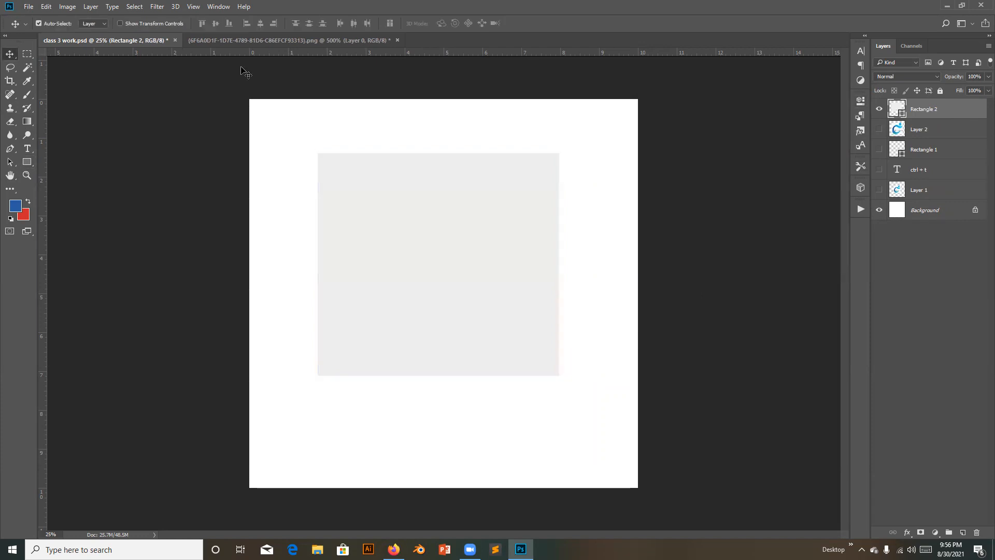
drag(464, 193, 469, 215)
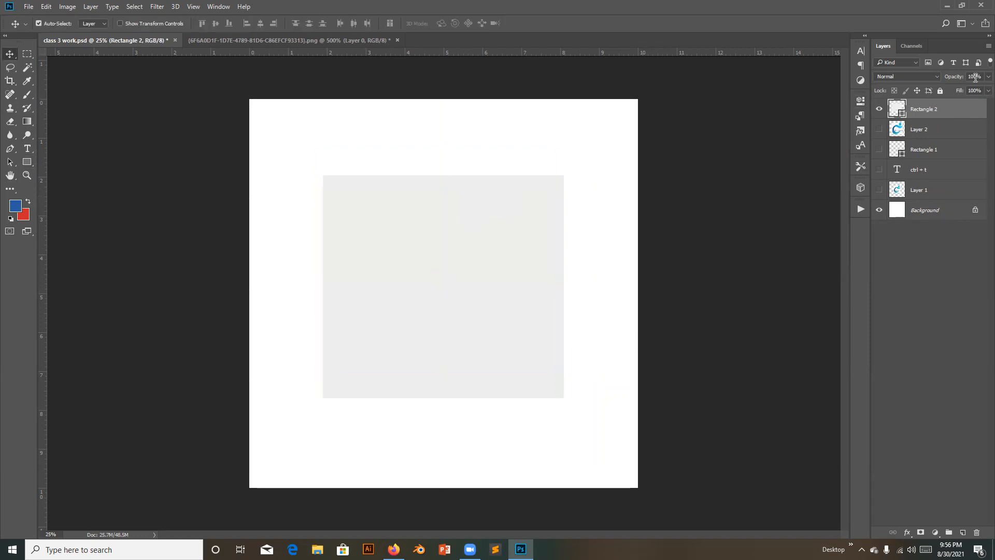
double_click(961, 112)
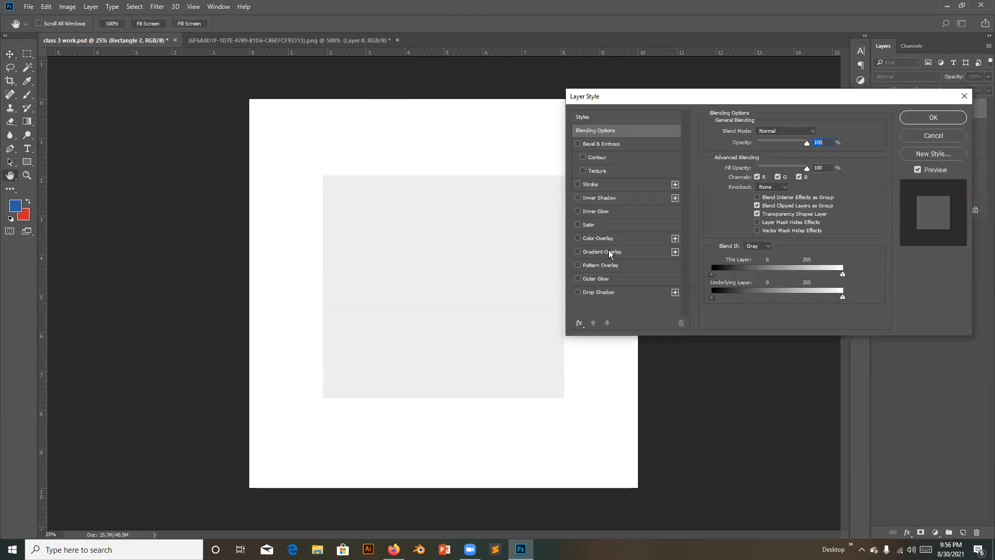
click(603, 251)
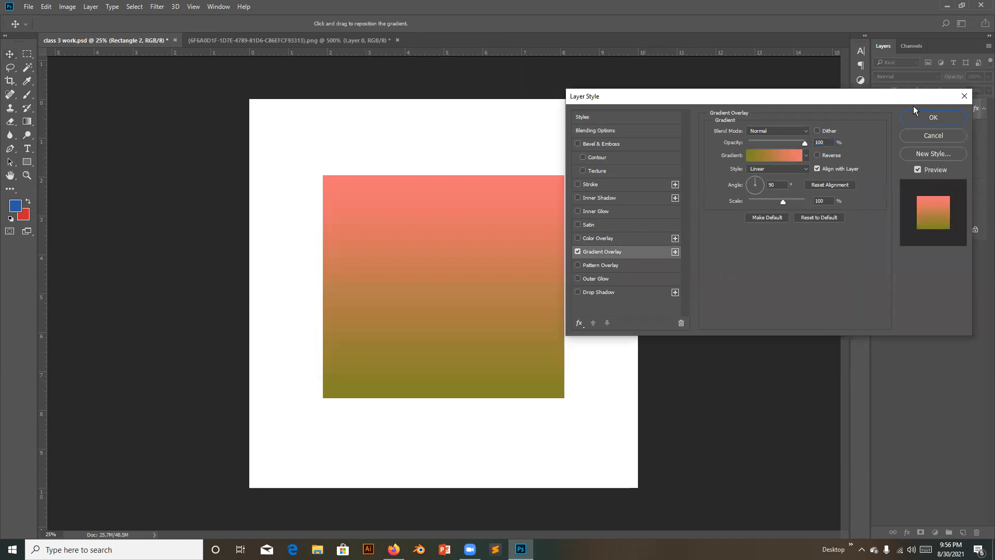
drag(914, 104, 870, 180)
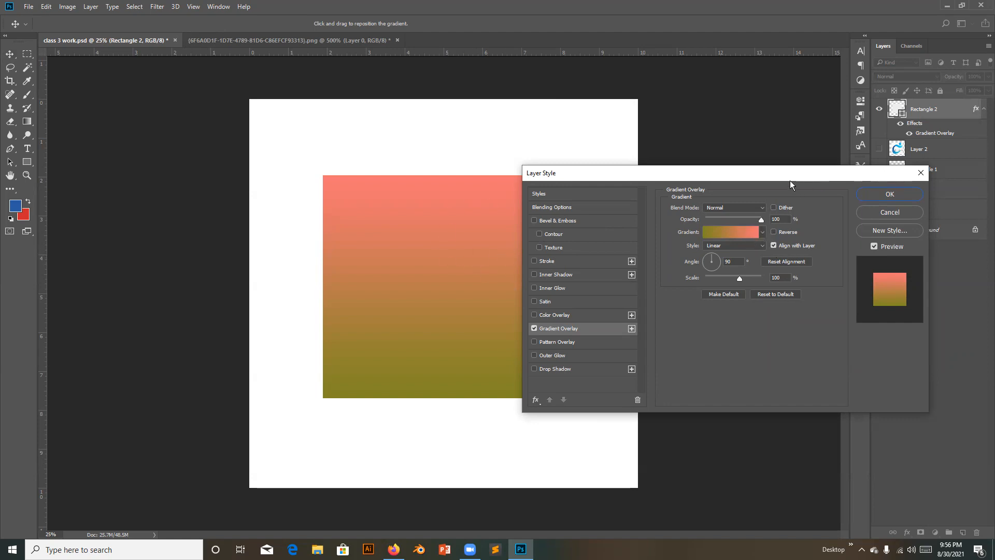
click(908, 210)
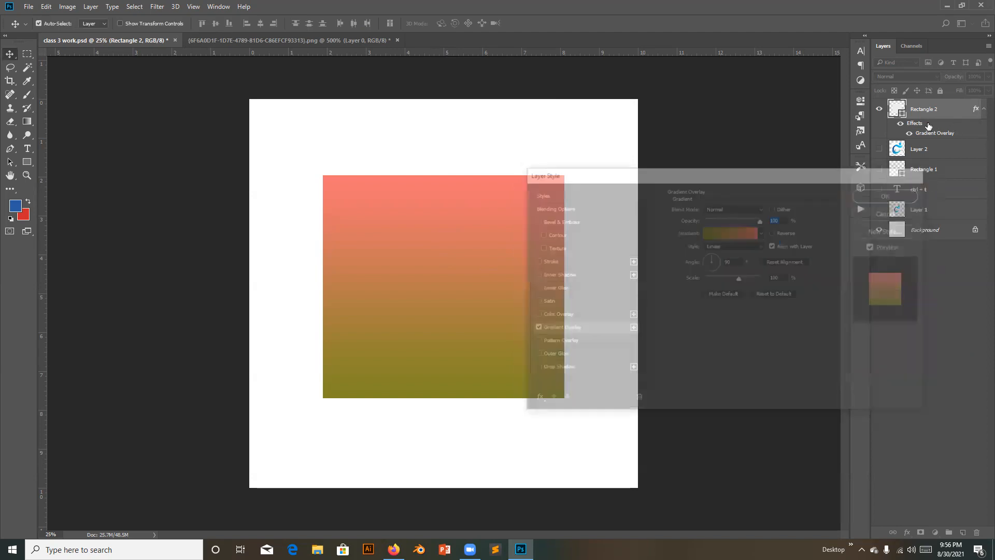
double_click(970, 112)
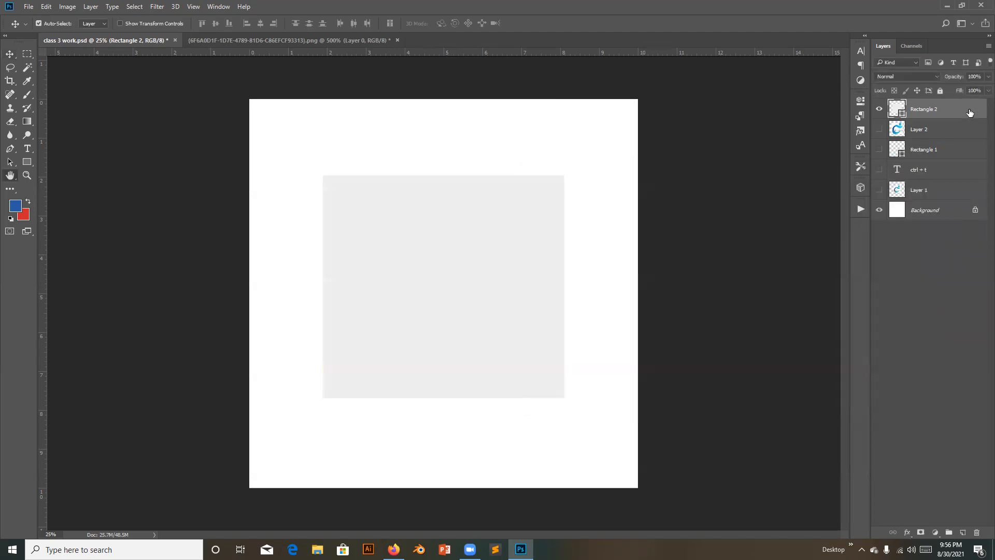
key(Escape)
Step: Add a Gradient Overlay to the Rectangle 2 layer style, leaving Color Overlay switched off
double_click(970, 113)
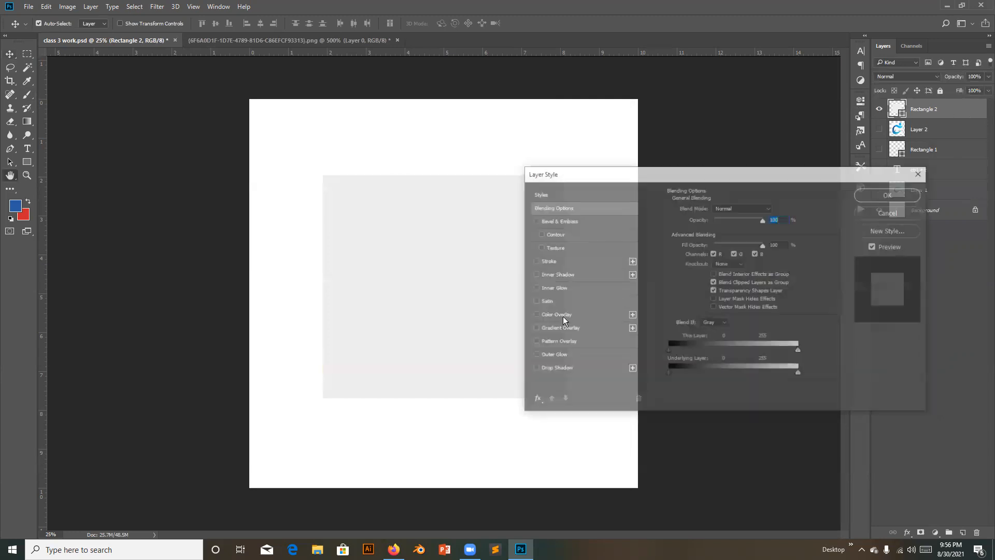
click(563, 317)
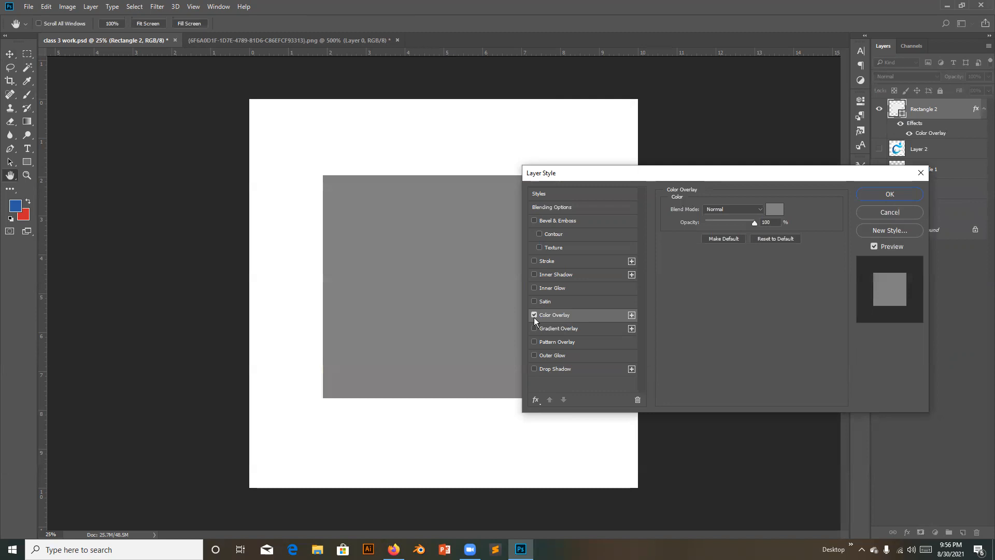
click(534, 317)
click(564, 328)
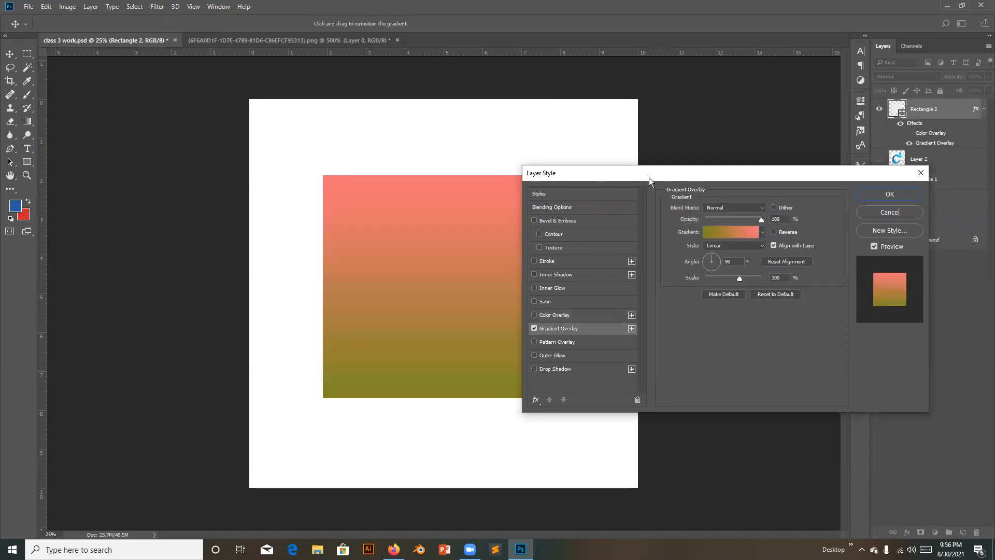
Step: Open the overlay's gradient for editing and add a blue color stop at 25%
click(728, 232)
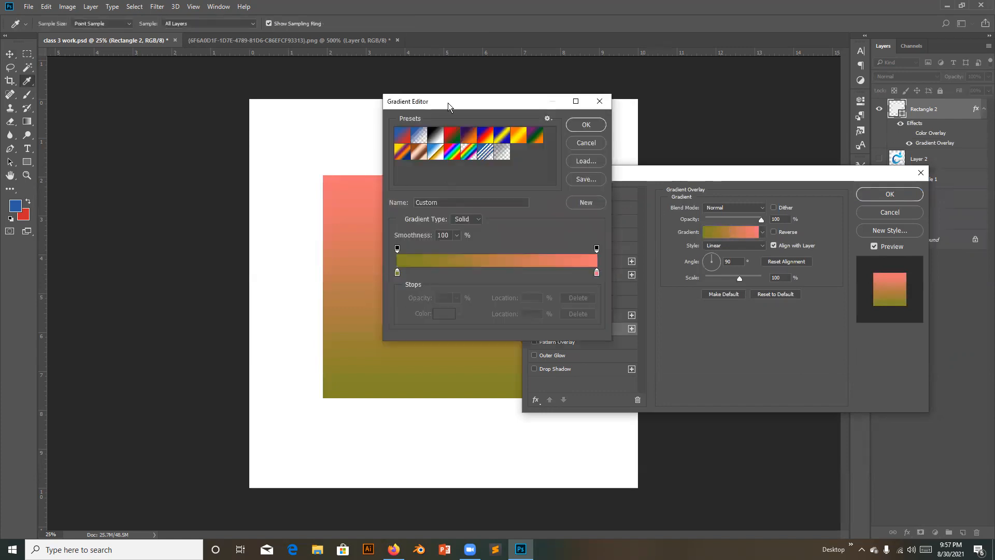
drag(461, 101, 689, 96)
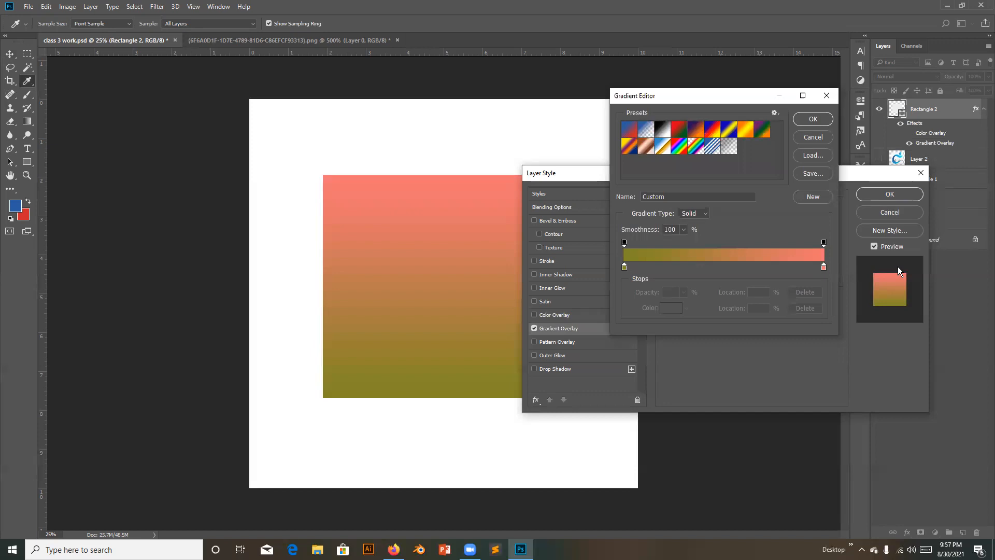
click(675, 266)
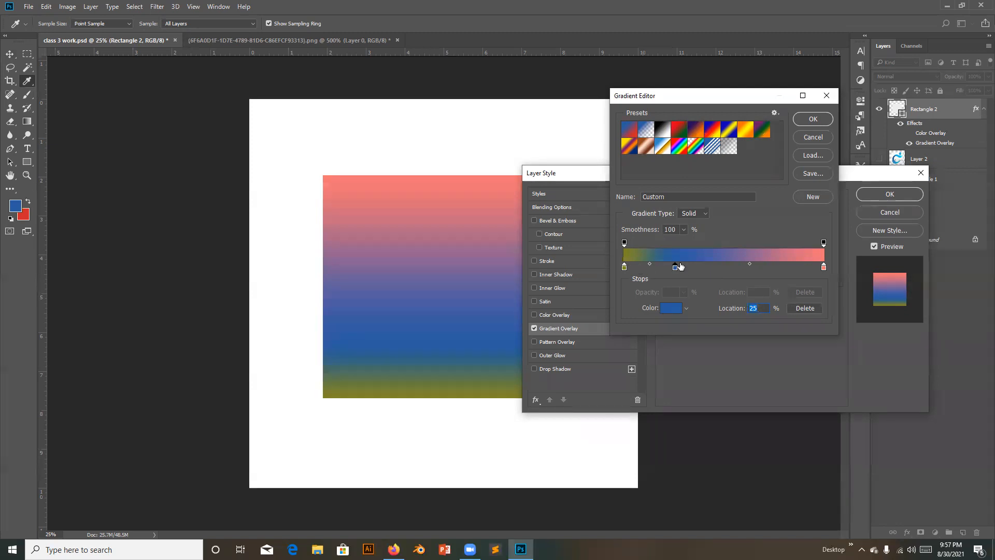
Step: Try shifting the blue stop's location up to 38% and back down to about 25%
key(Up)
key(Up)
key(Up)
key(Up)
key(Up)
key(Up)
key(Up)
key(Up)
key(Up)
key(Up)
key(Up)
key(Up)
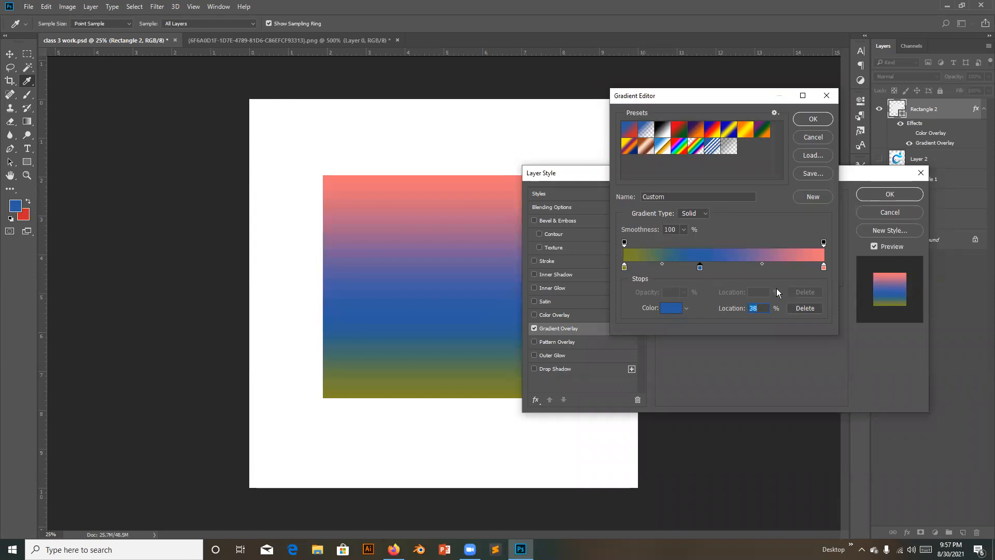
key(Down)
key(Down)
key(Down)
key(Down)
key(Down)
key(Down)
key(Down)
key(Down)
key(Down)
key(Down)
key(Down)
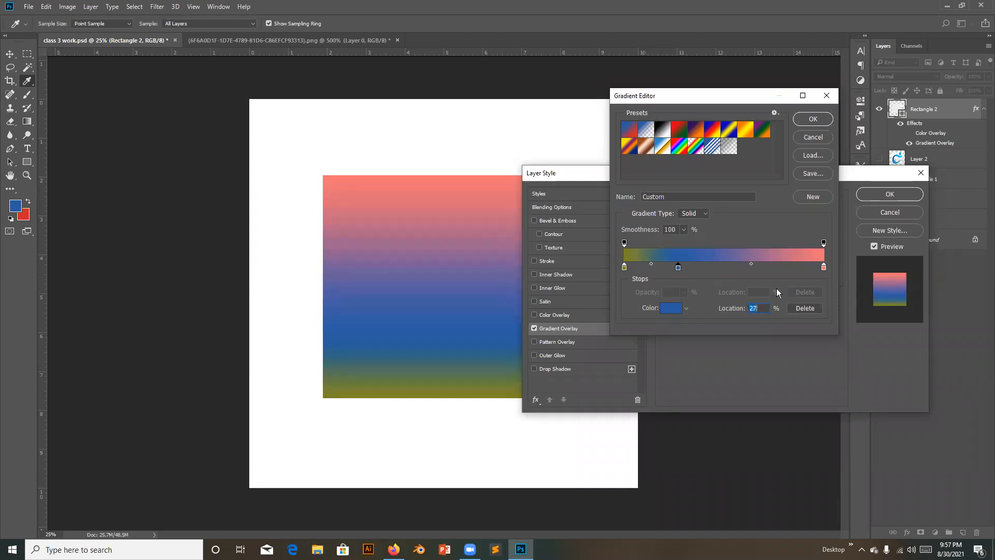
key(Down)
Step: Add a second blue color stop to the gradient and place the two middle blue stops at 34% and 69%
click(741, 267)
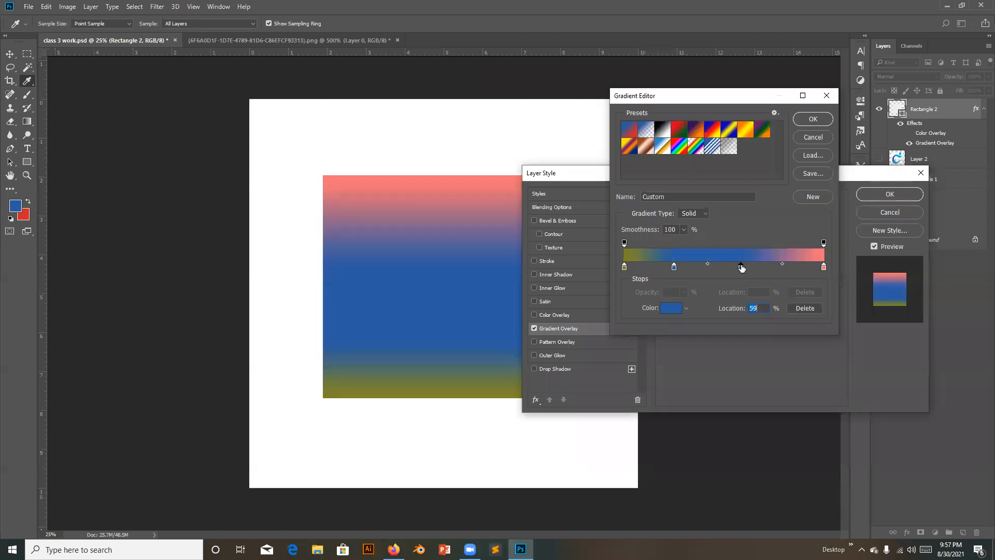
drag(674, 266, 691, 265)
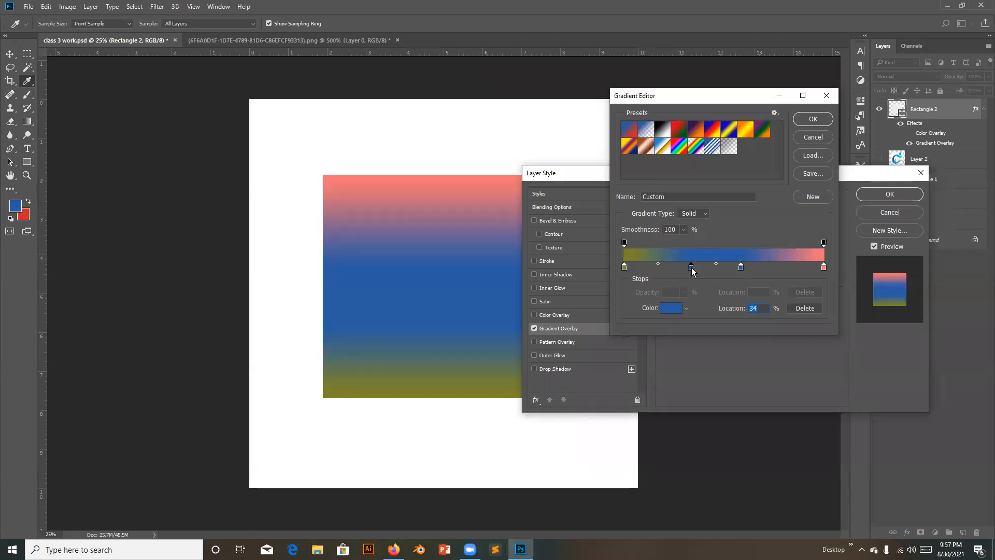
drag(747, 268, 785, 266)
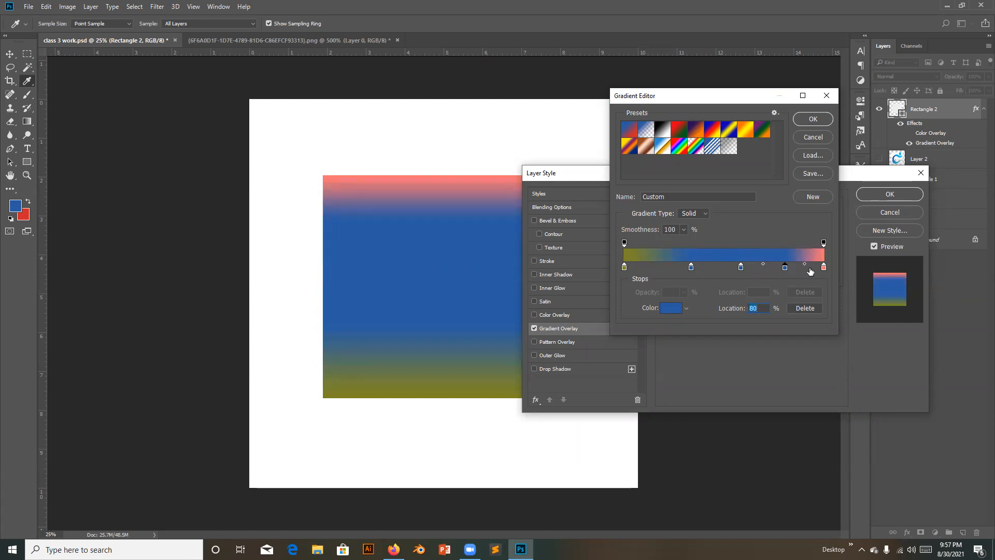
key(BackSpace)
mouse_move(748, 268)
mouse_down()
mouse_move(770, 266)
mouse_move(761, 266)
mouse_up()
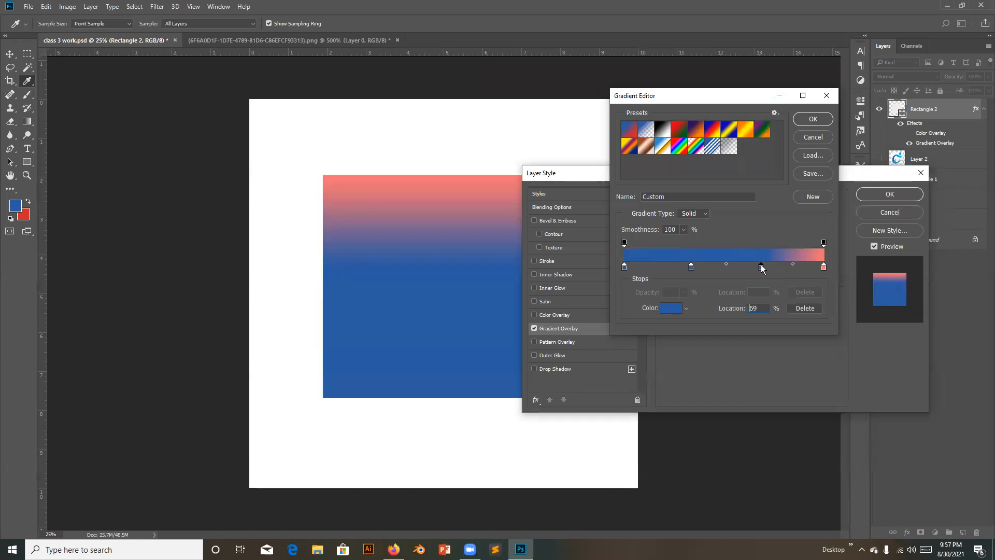
Step: Reposition the two middle blue stops, placing the second at about 52%, and add another blue color stop at 73%
drag(691, 266, 695, 266)
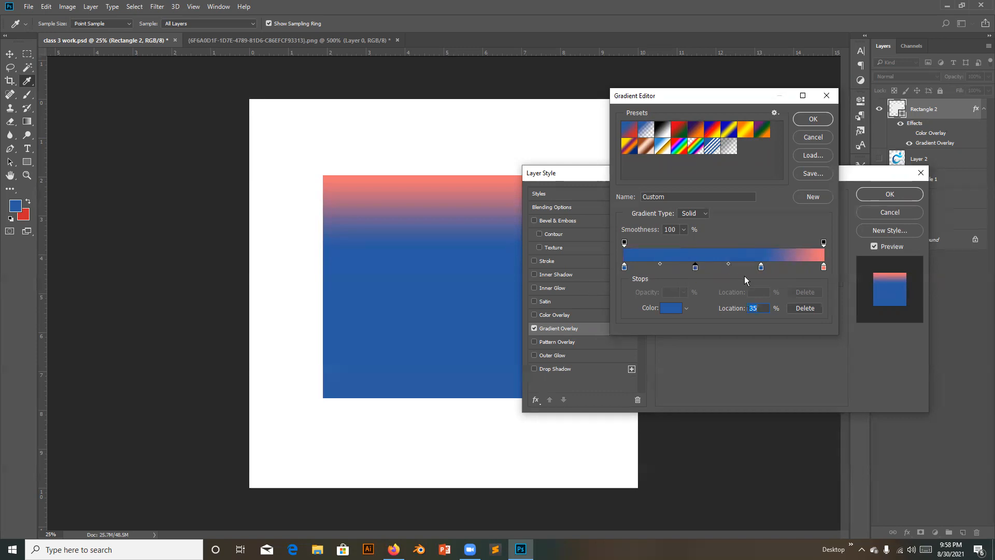
drag(695, 266, 678, 266)
drag(761, 267, 726, 267)
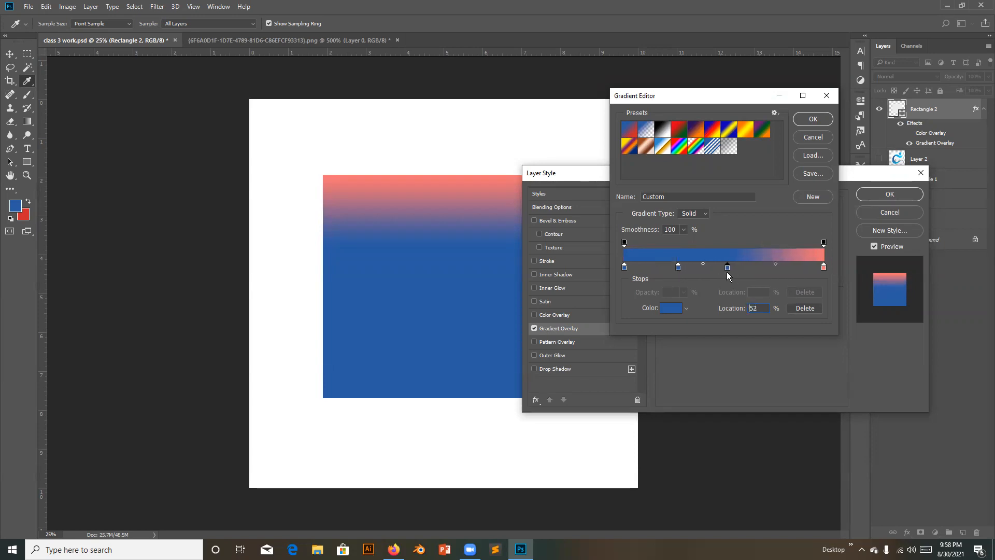
click(771, 267)
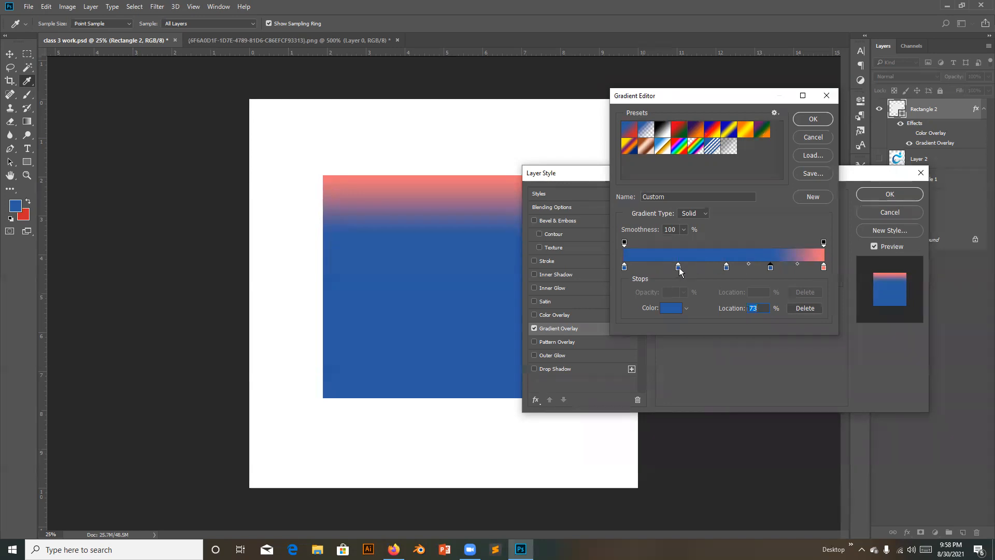
Step: Set the locations of the three middle blue stops to 25%, 50% and 75%
text(25)
click(727, 266)
text(50)
drag(771, 268, 764, 303)
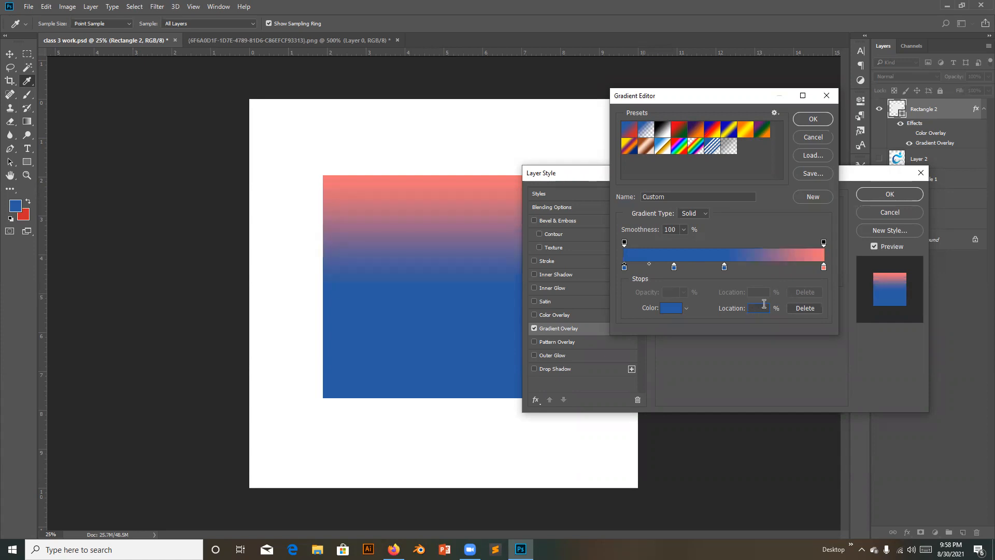
text(75)
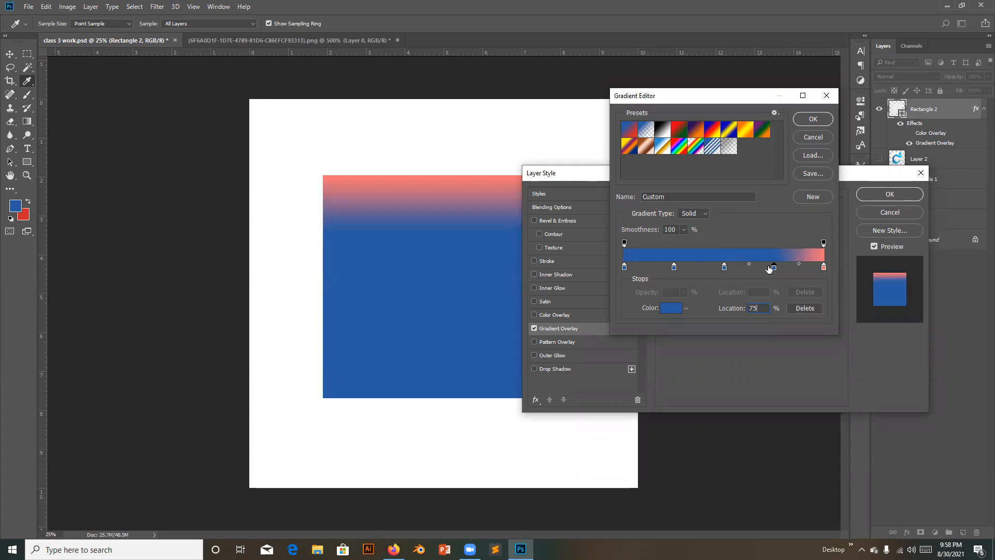
Step: Recolor the gradient stop at 25% to light purple bd59e7
double_click(674, 268)
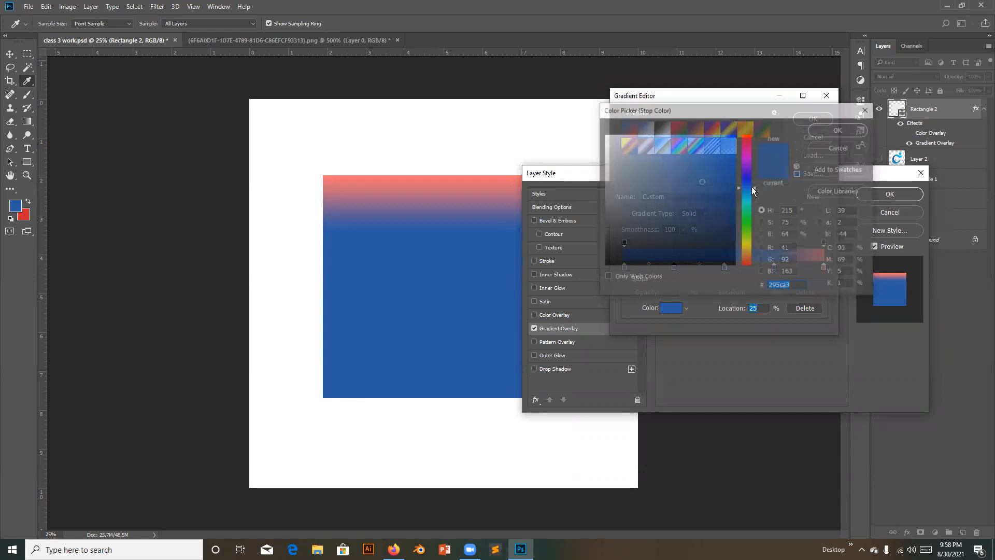
click(747, 163)
click(708, 164)
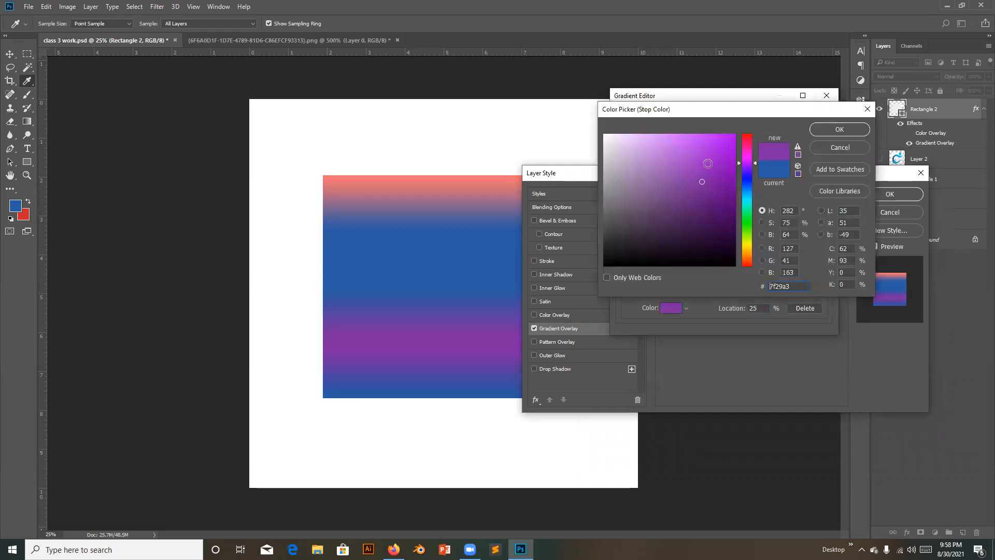
click(686, 146)
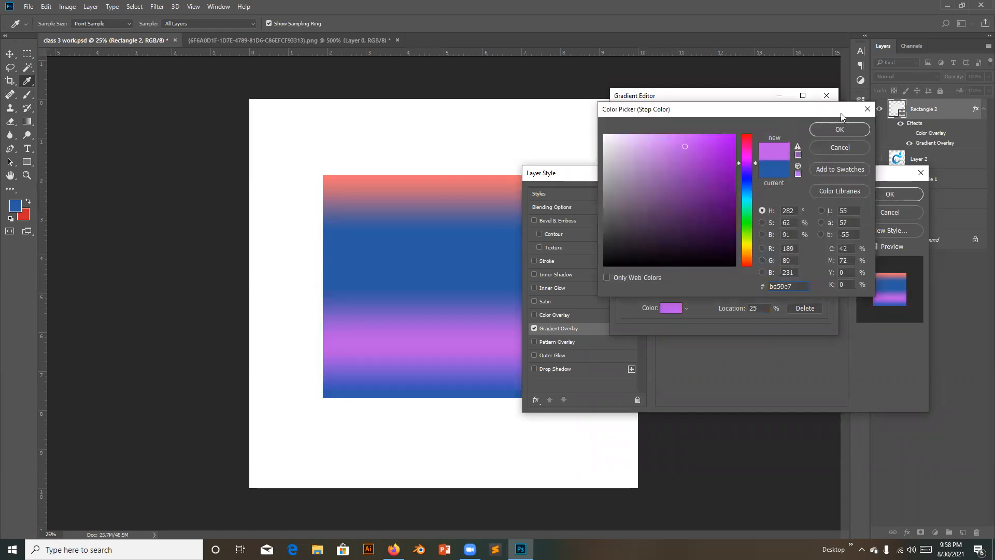
click(840, 129)
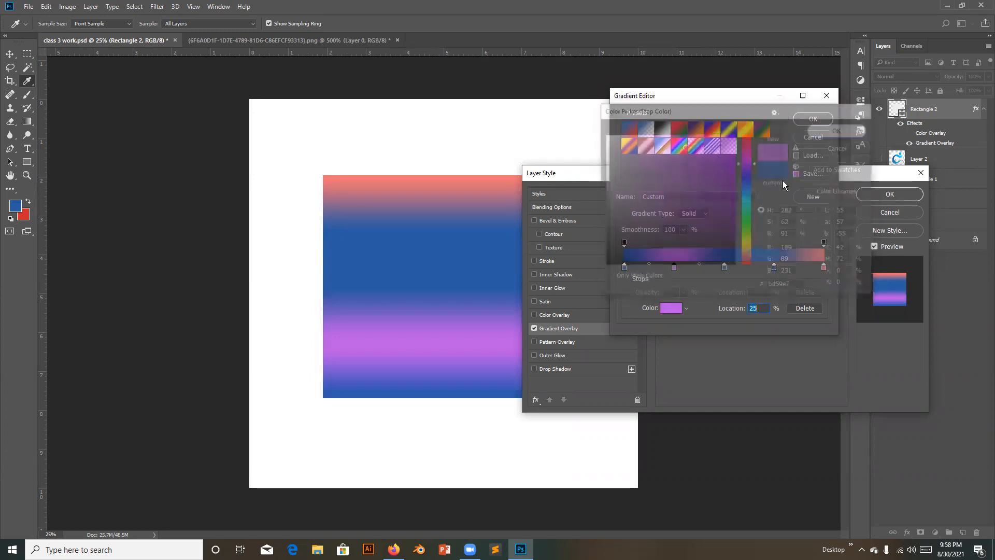
Step: Recolor the gradient stop at 50% to a medium teal
click(725, 267)
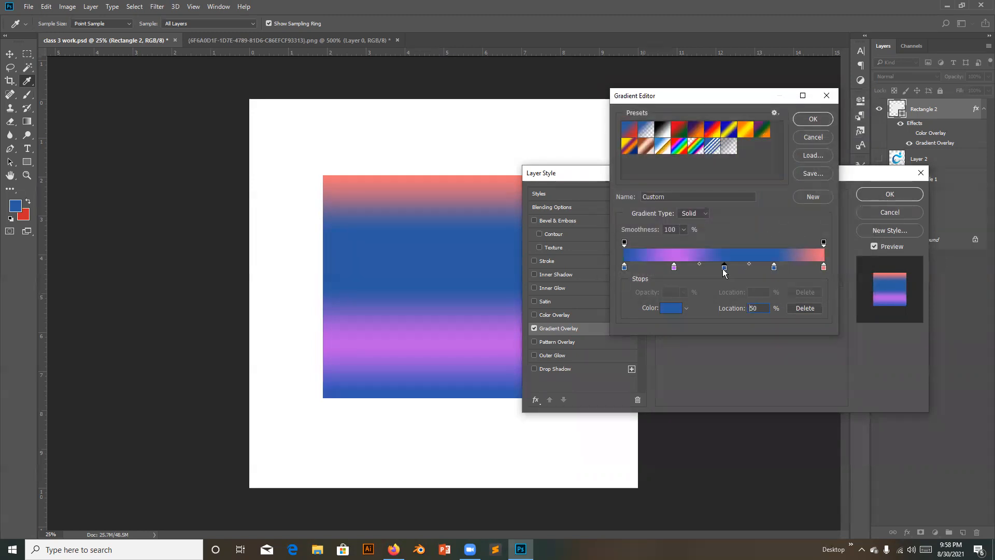
click(694, 145)
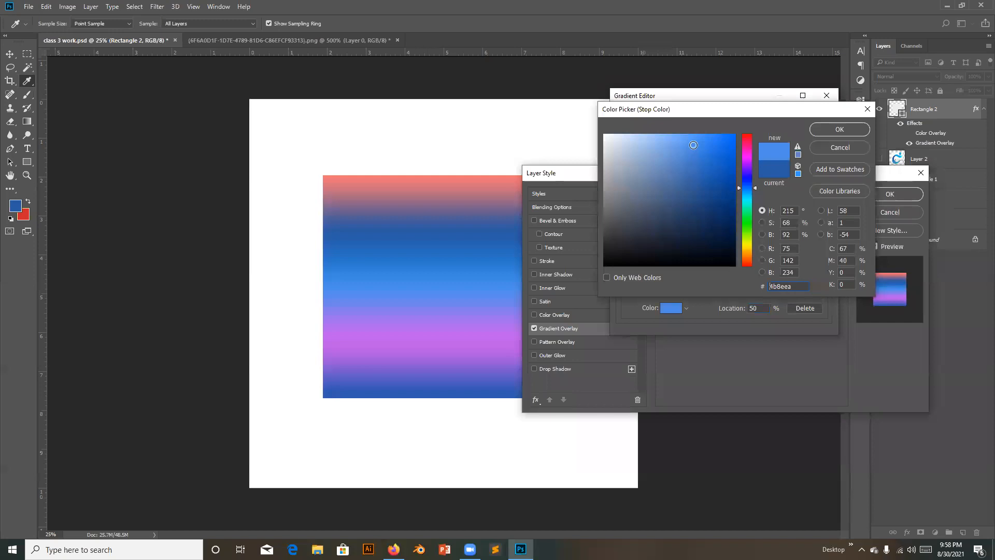
drag(753, 238, 747, 199)
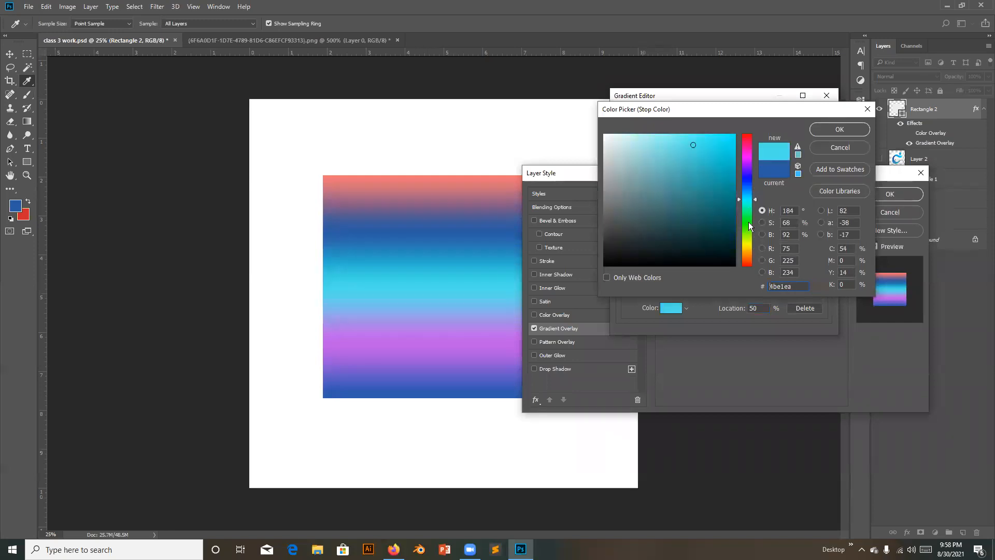
click(687, 186)
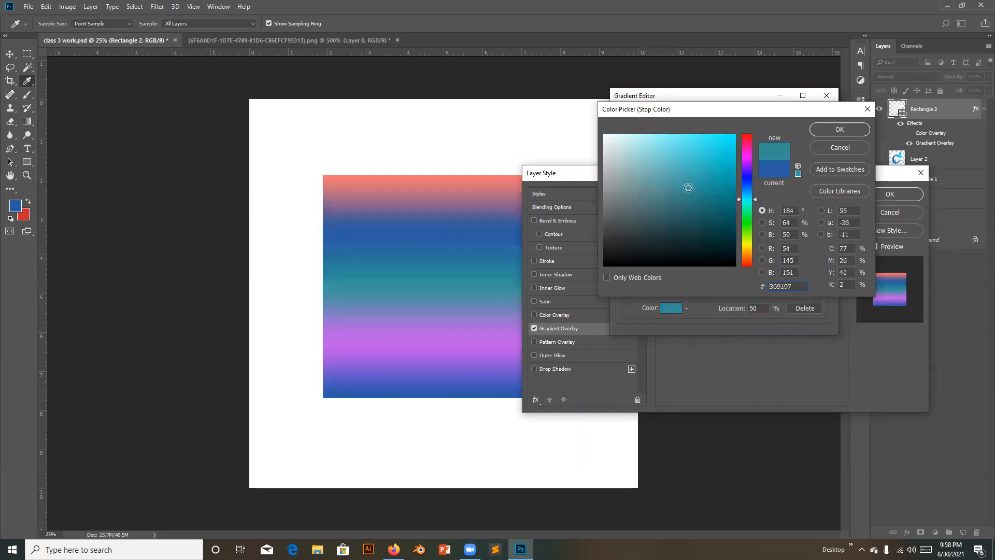
click(692, 194)
click(692, 176)
key(Return)
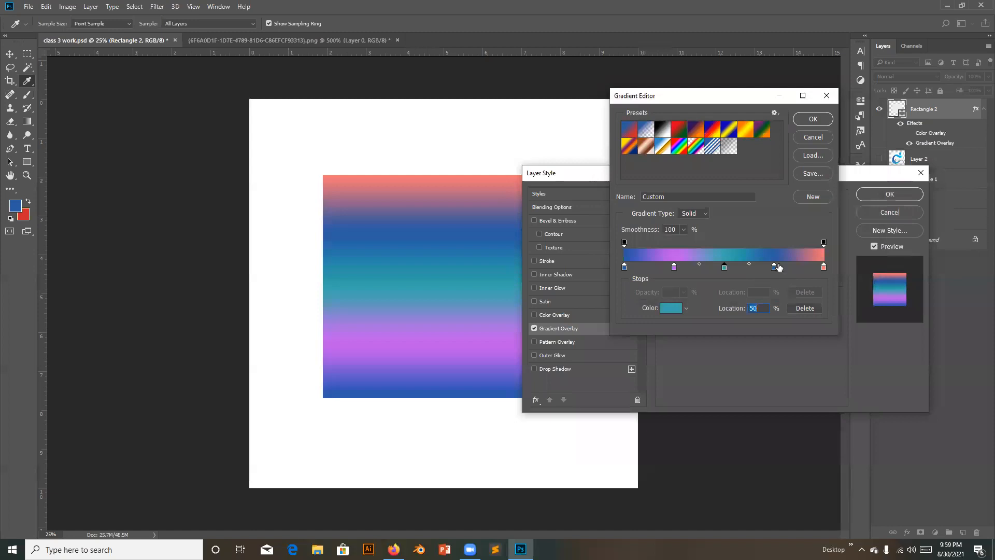
Step: Recolor the gradient stop at 75% to olive a39c29, accept the gradient, and move the Layer Style dialog clear of the rectangle
double_click(773, 266)
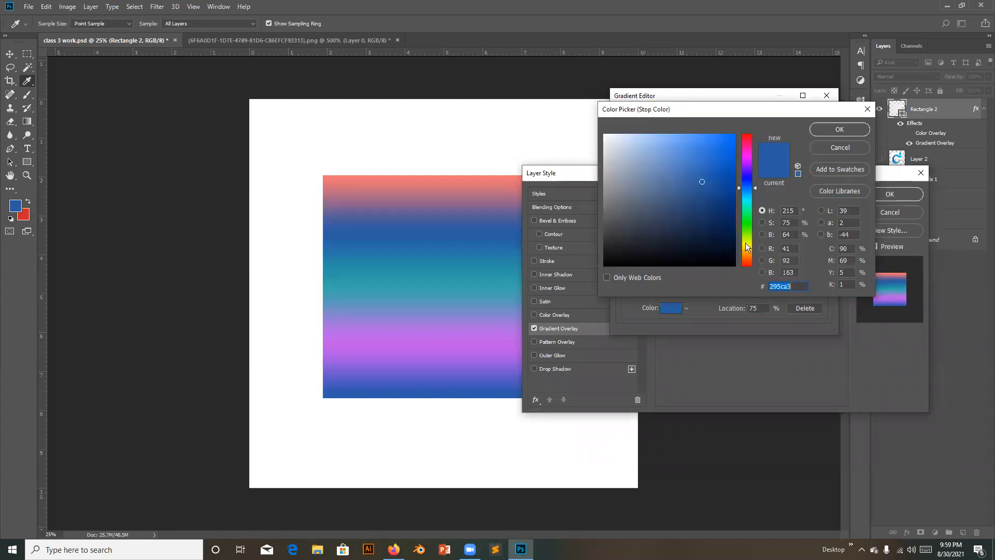
click(751, 246)
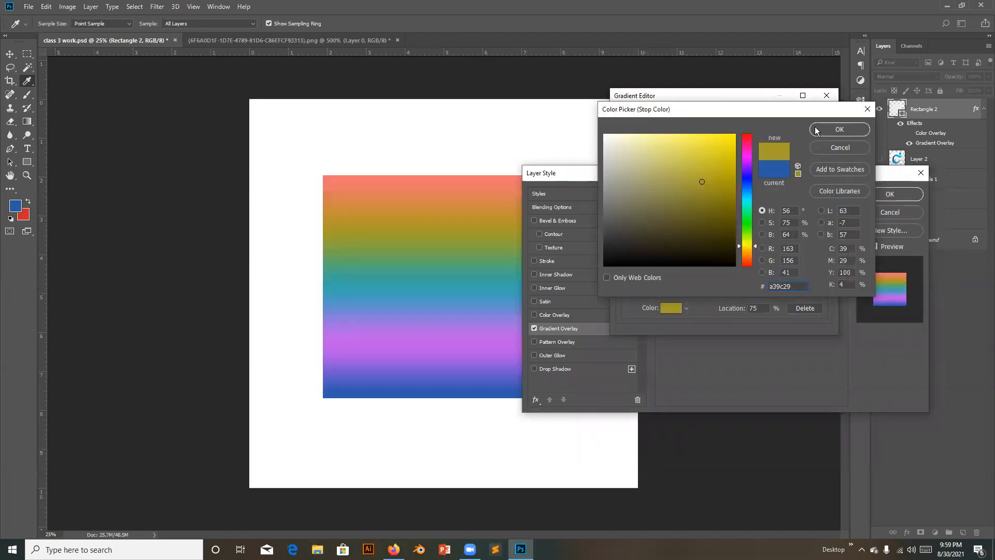
click(838, 131)
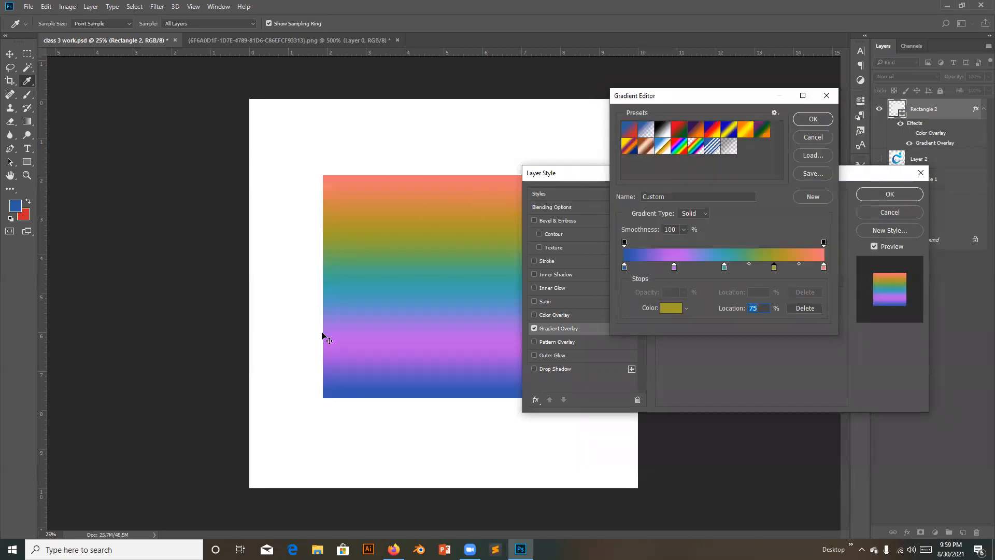
key(Return)
drag(735, 171, 852, 146)
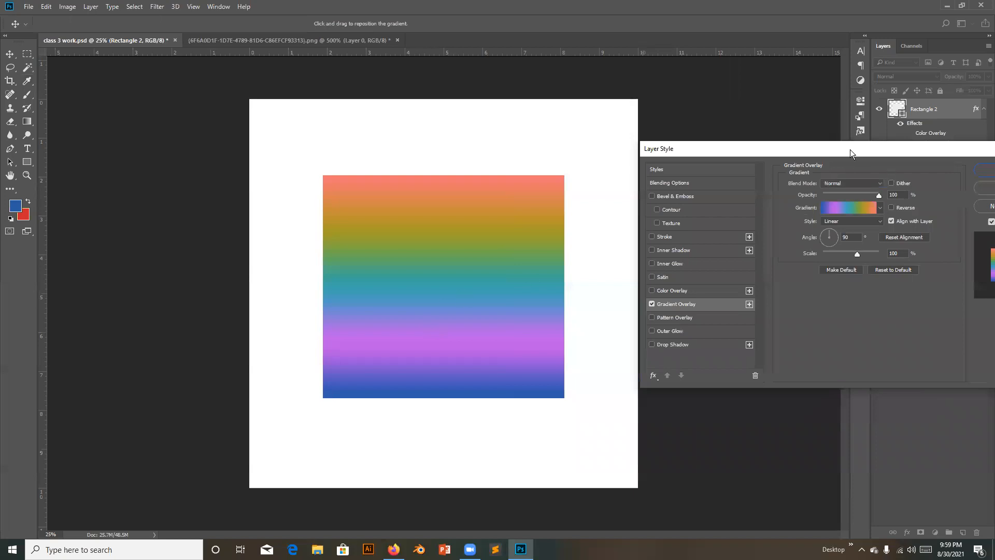
drag(850, 149, 781, 140)
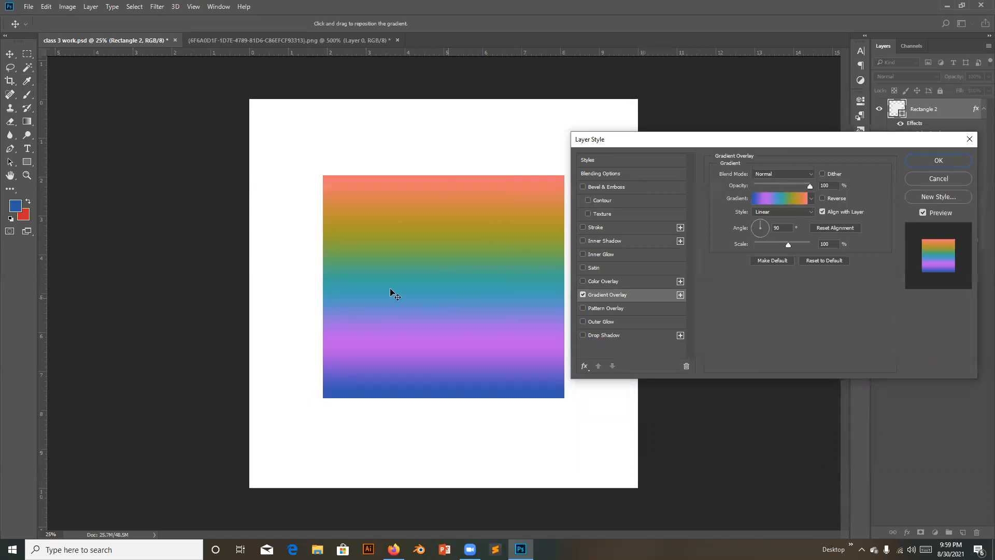
Step: Collapse the olive, teal and purple stops onto the gradient's start to make a purple-to-coral blend, and apply the layer style
click(787, 210)
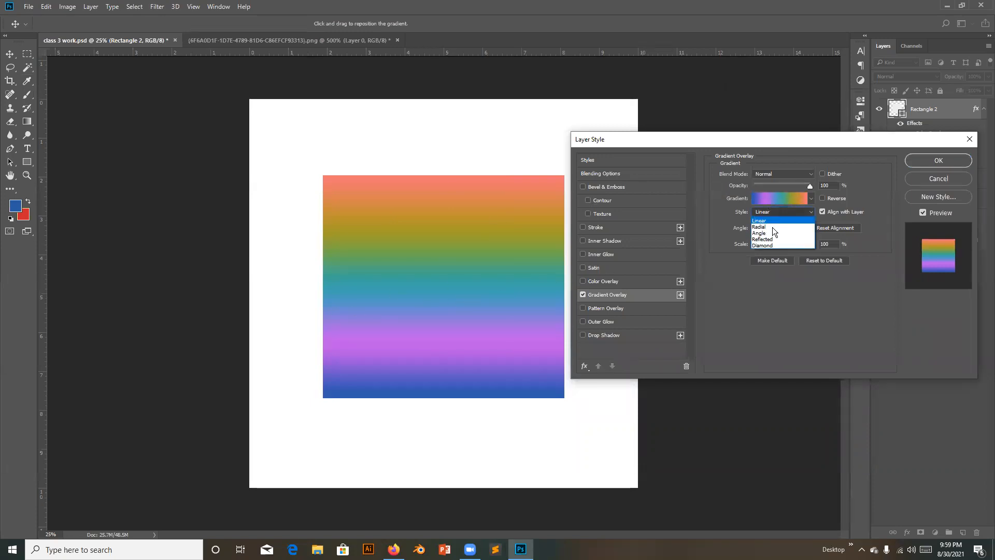
click(812, 211)
click(800, 199)
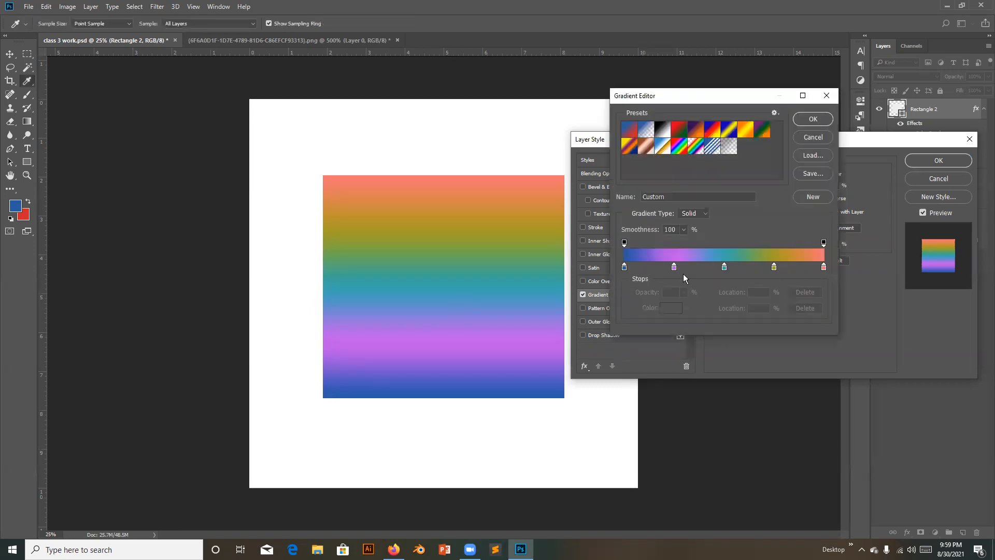
click(775, 267)
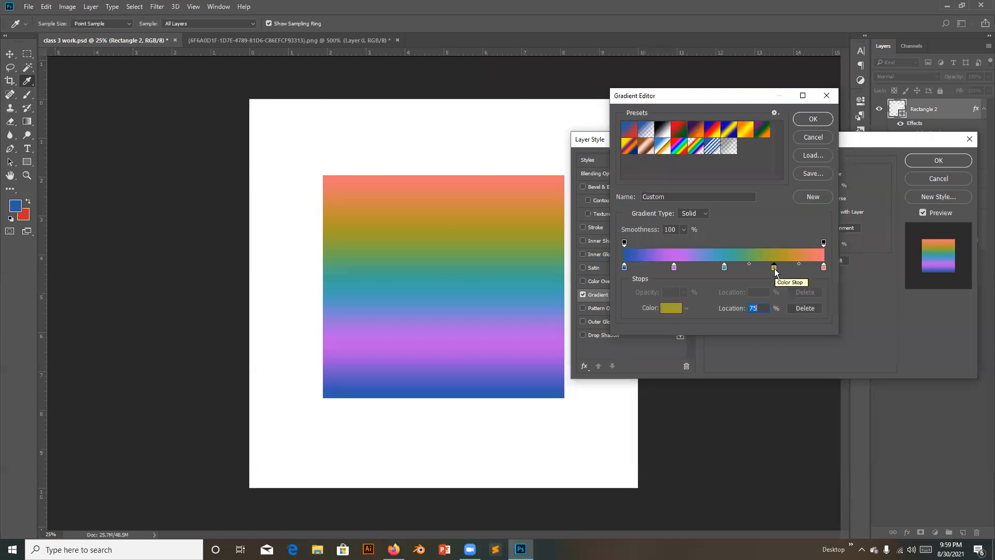
key(BackSpace)
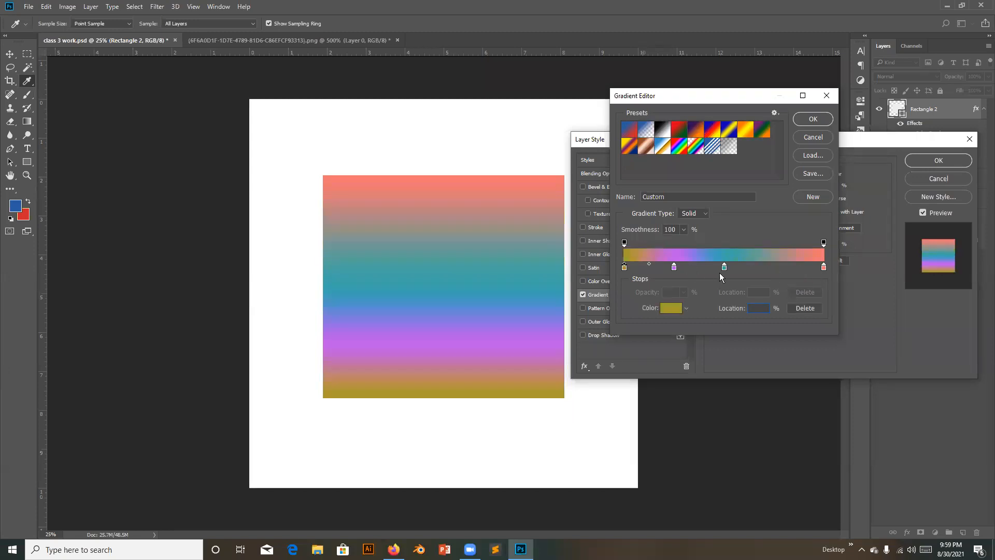
click(724, 268)
text(0)
click(674, 268)
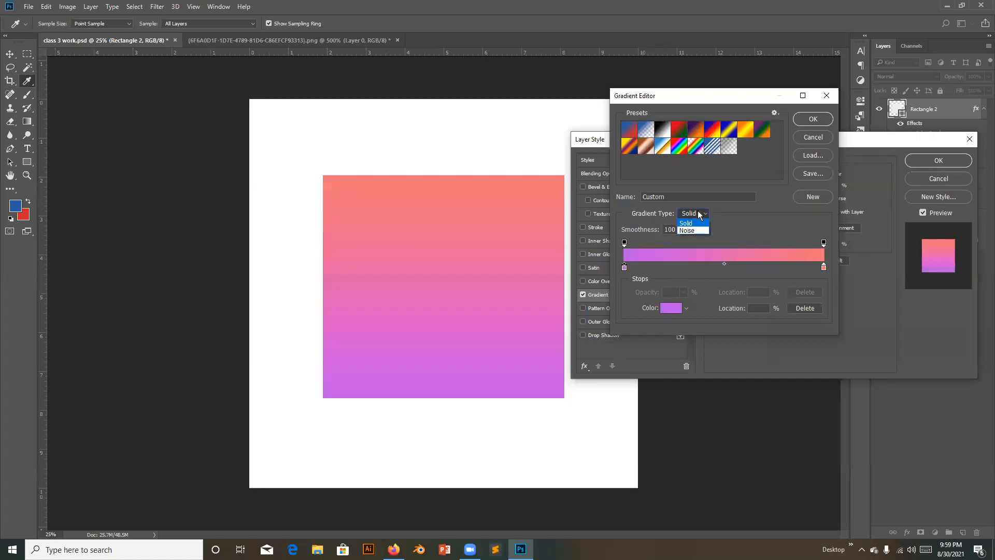
click(811, 119)
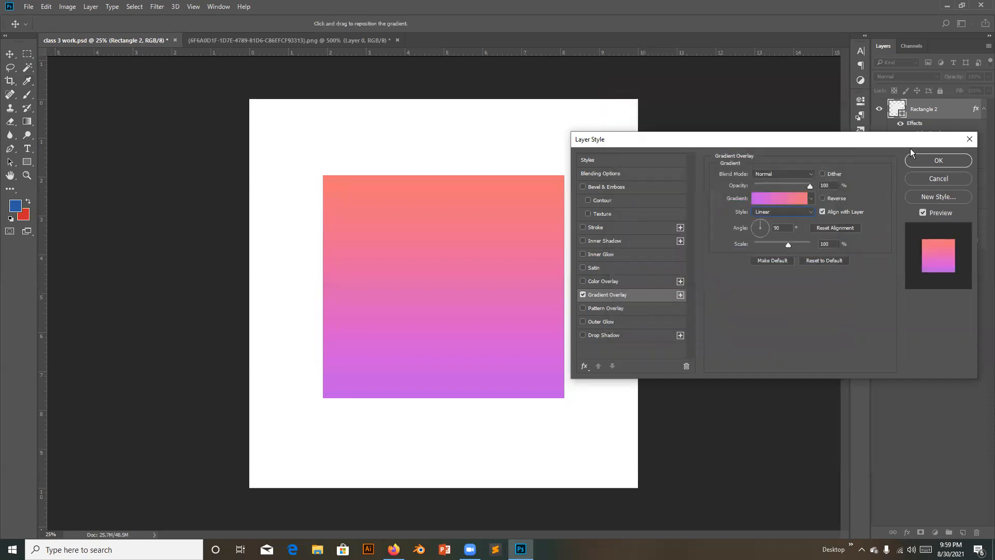
click(920, 159)
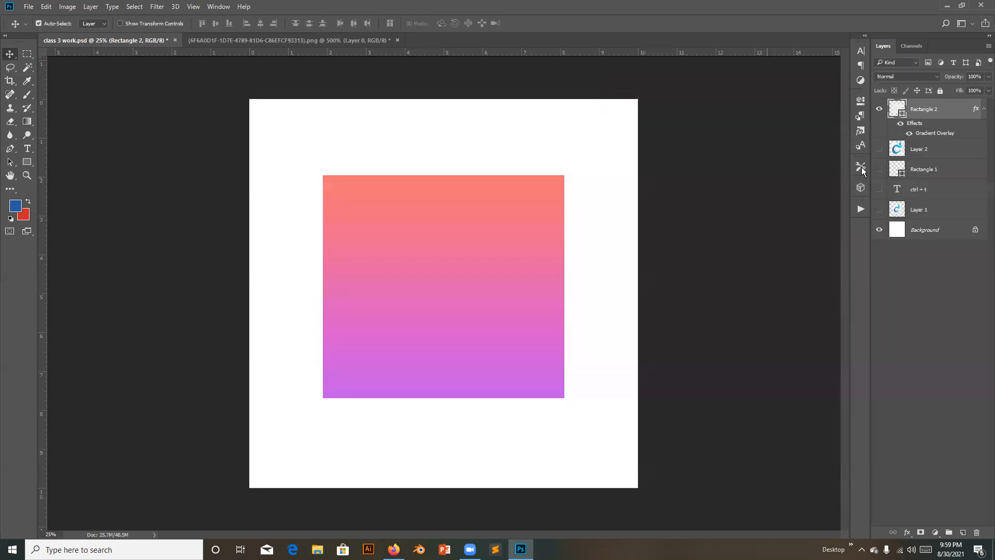
Step: Delete the Rectangle 2 layer, make Layer 2 visible and try fully locking it
key(Delete)
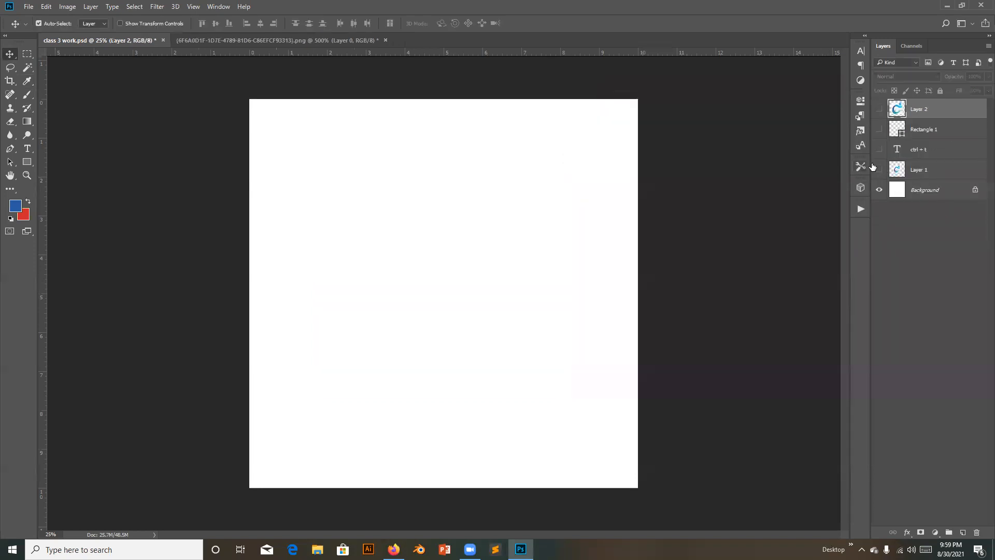
click(879, 109)
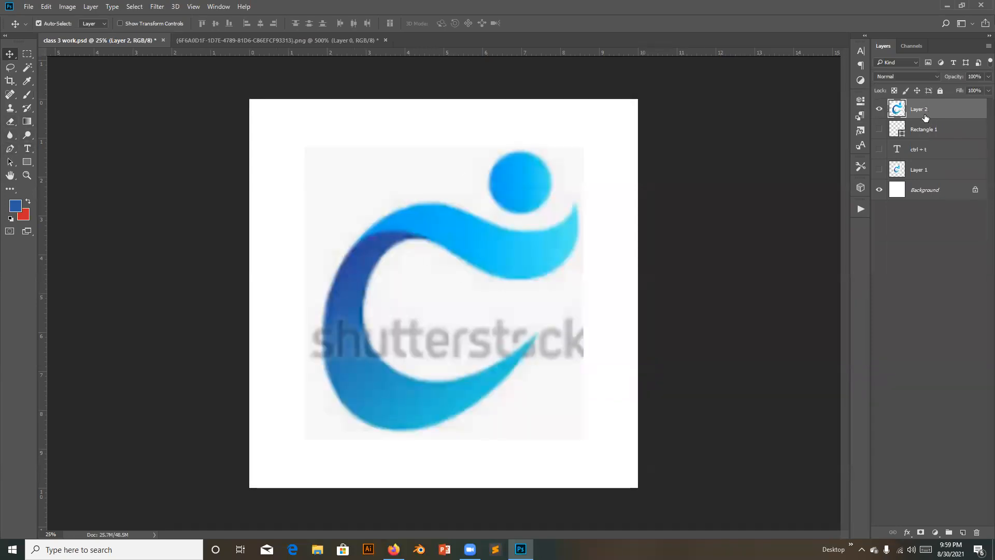
click(941, 91)
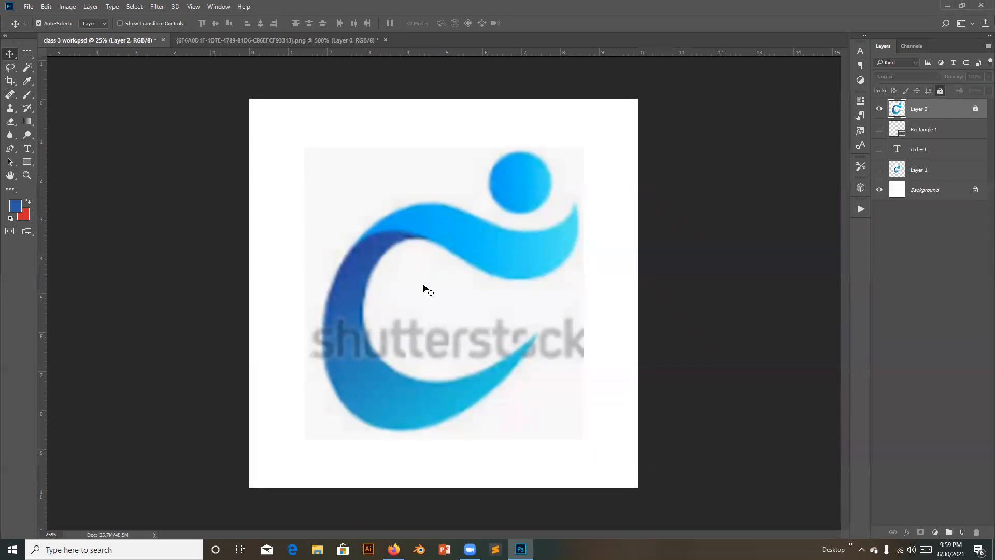
Step: Save class 3 work.psd with Maximize Compatibility enabled
key(ctrl)
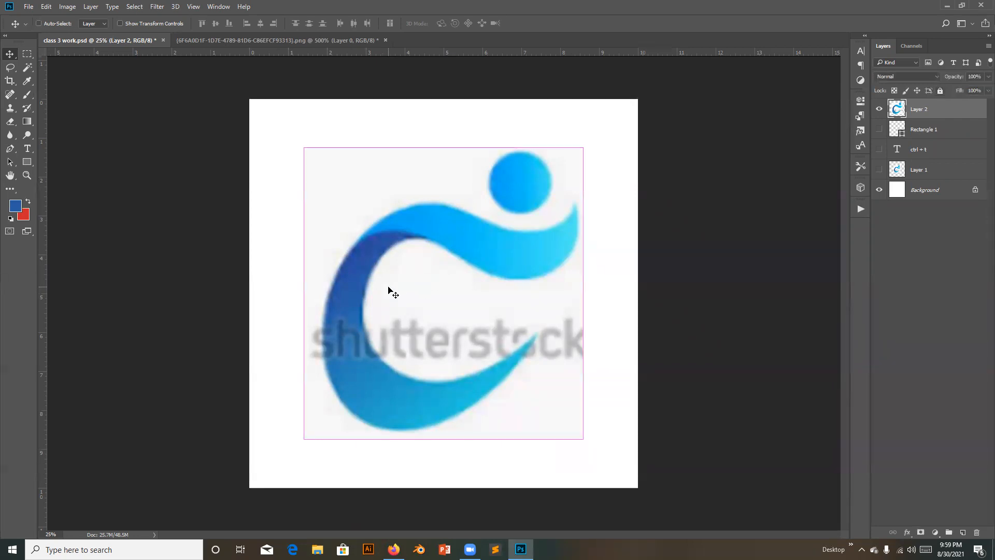
key(ctrl+s)
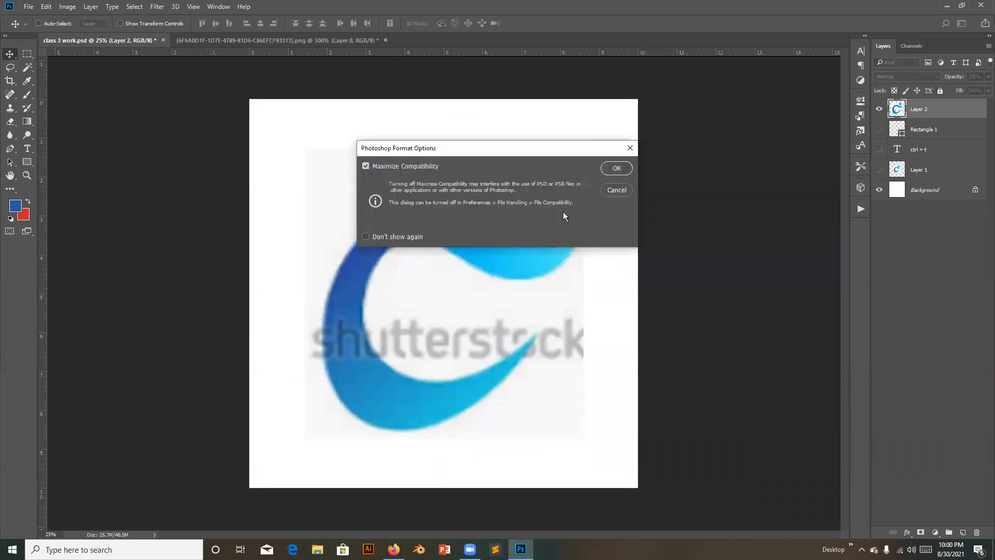
click(616, 169)
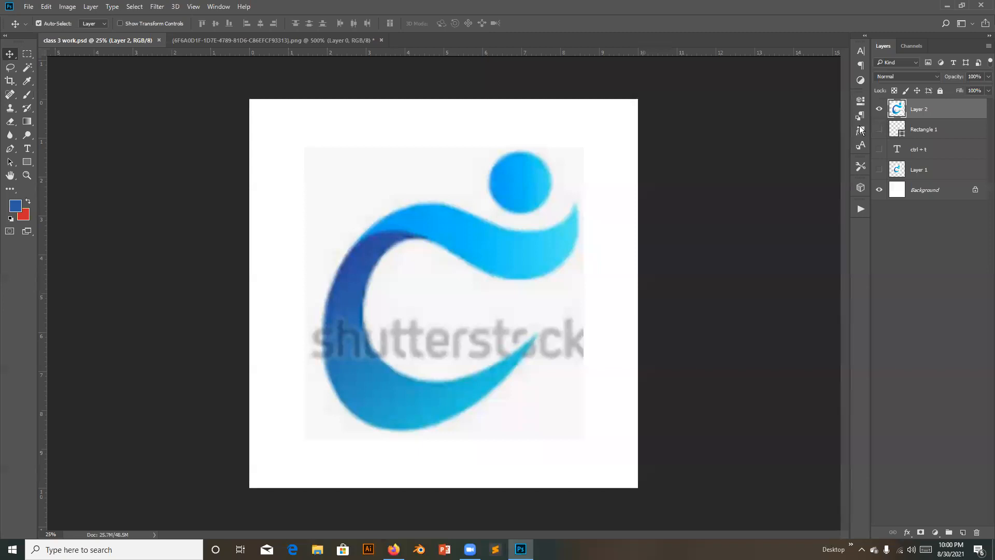
Step: Show the "ctrl + t" text layer and move it to the top of the layer stack
key(ctrl)
click(879, 150)
drag(935, 152, 897, 110)
Step: Change the red text to "ctrl + s", commit the edit, and switch back to the Move tool
double_click(894, 111)
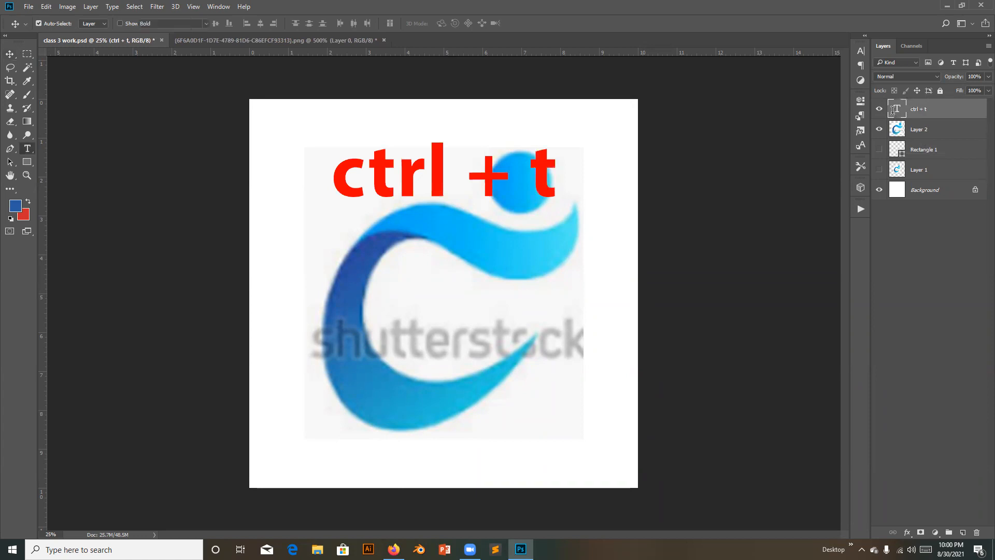
key(BackSpace)
text(s)
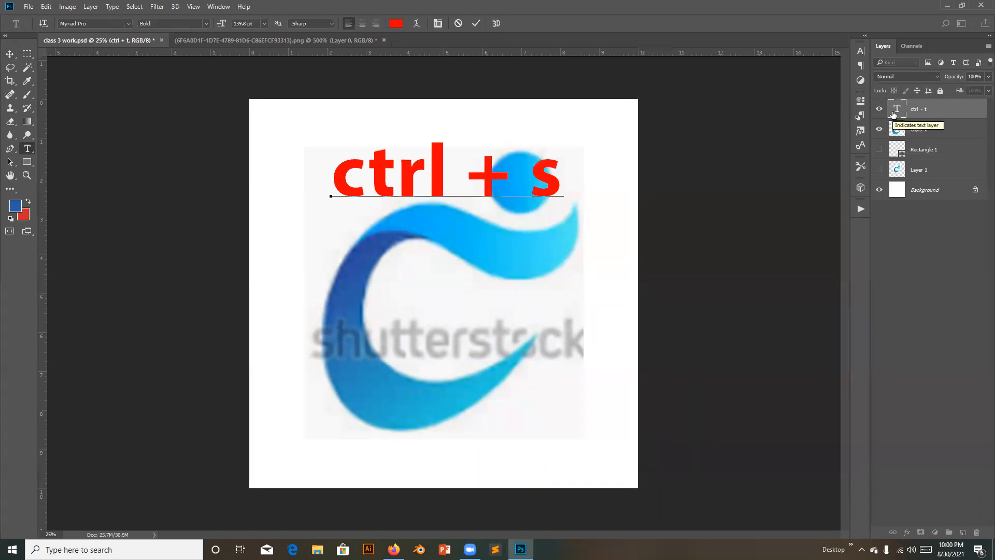
click(476, 23)
key(v)
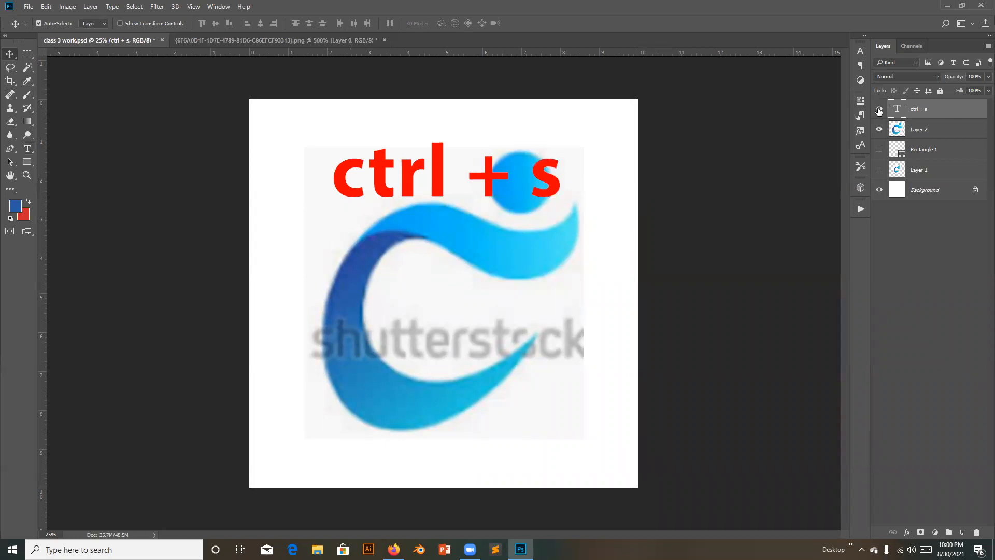
Step: Hide the "ctrl + s" text layer, select Layer 2, and switch to the Pen tool for tracing the logo
click(879, 111)
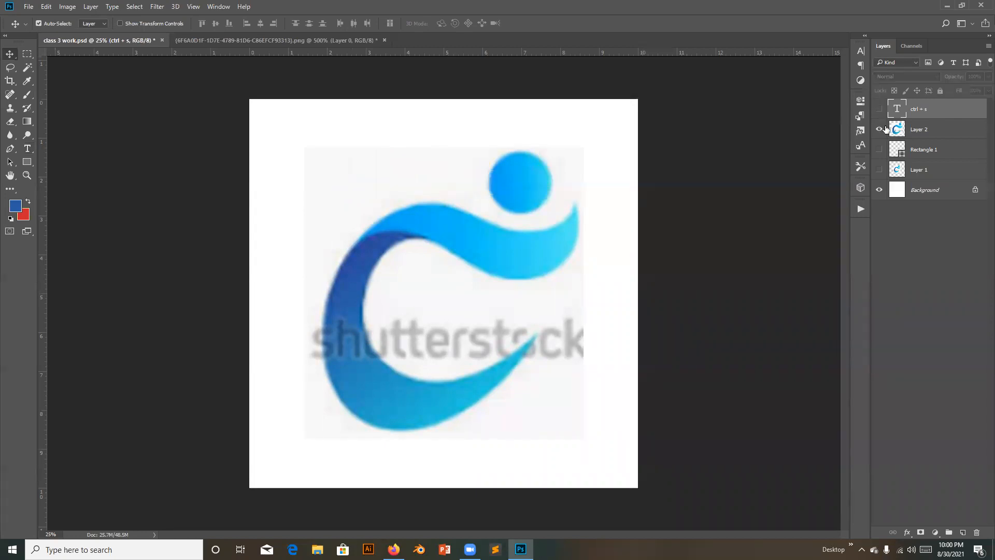
click(917, 130)
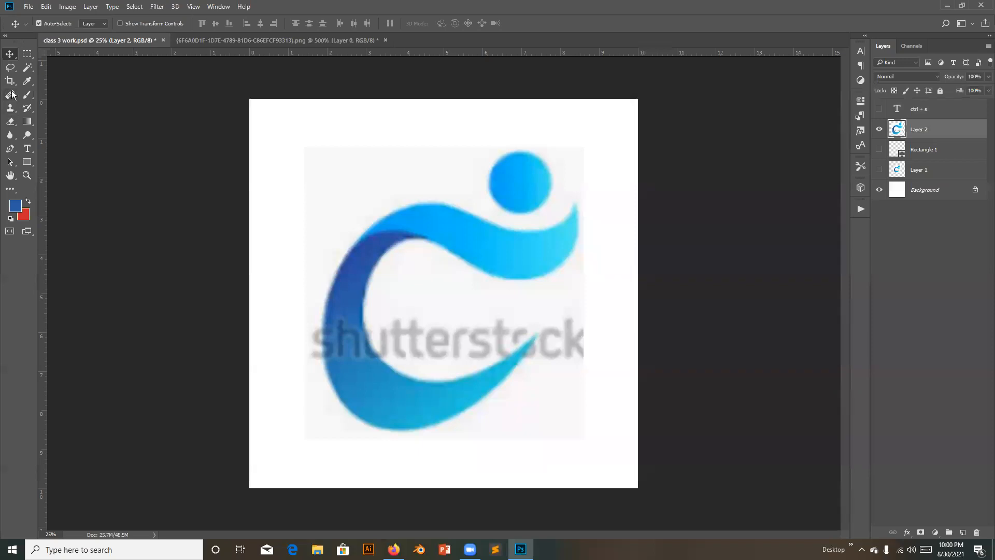
click(10, 149)
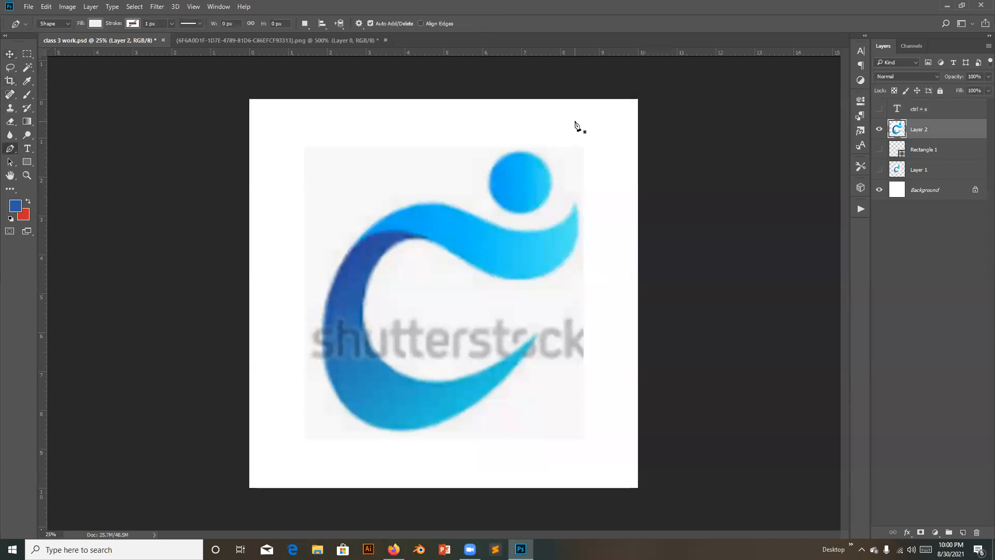
key(ctrl+plus)
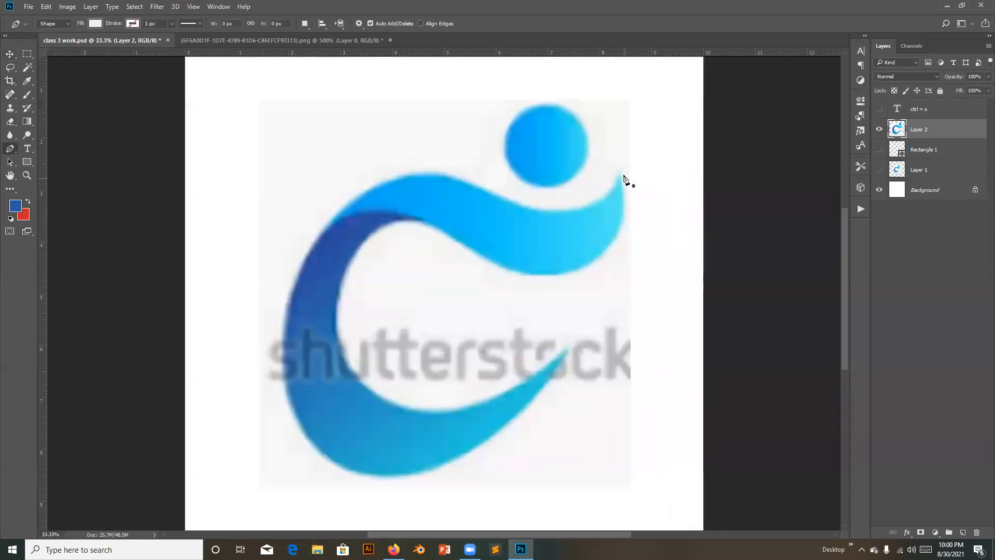
click(620, 171)
drag(508, 201, 411, 170)
click(345, 205)
drag(347, 208, 266, 253)
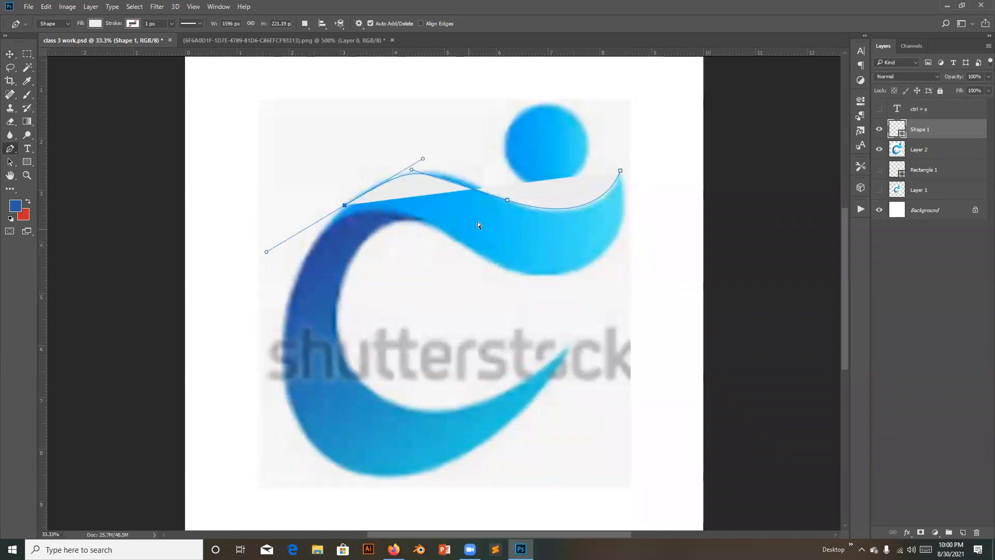
click(503, 200)
key(ctrl+alt+z)
key(ctrl+alt+z)
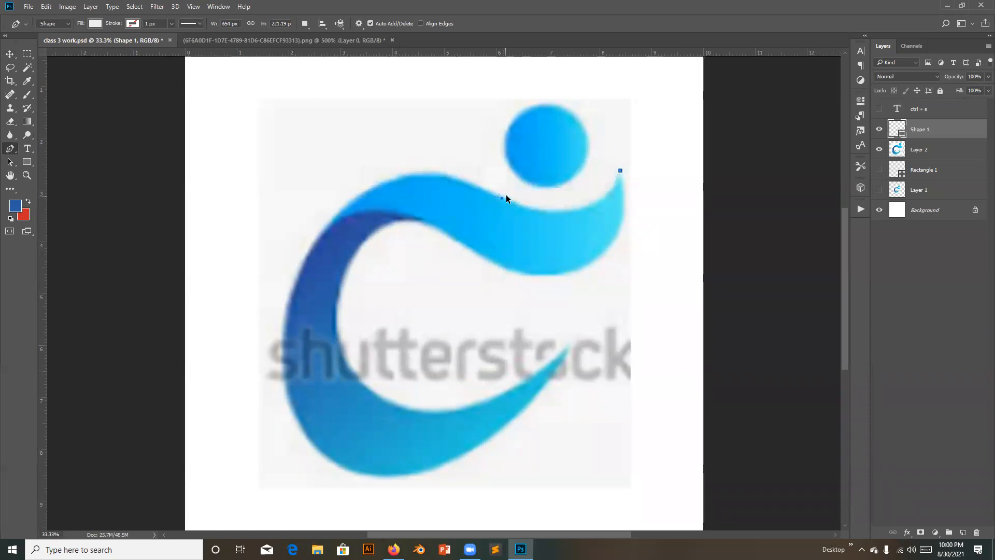
Step: Start a Pen shape at the upper swoosh's tip, curve it along the top edge below the circle, and set its fill to none
click(620, 171)
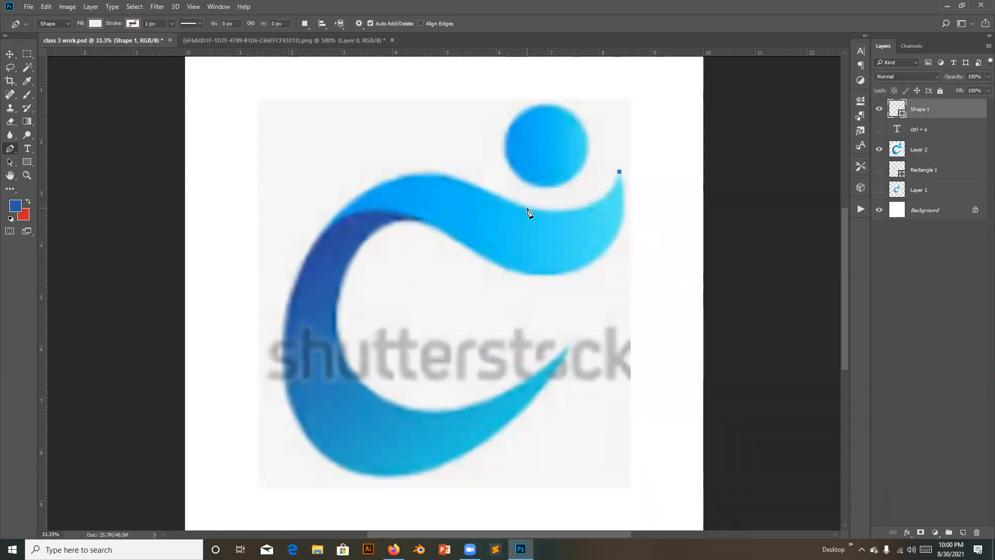
drag(527, 207, 452, 182)
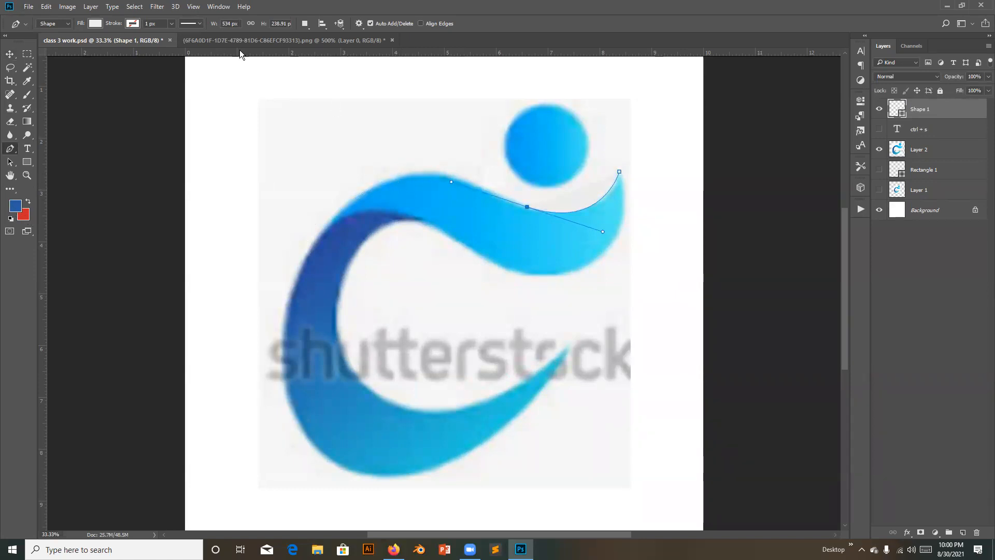
click(95, 23)
click(50, 46)
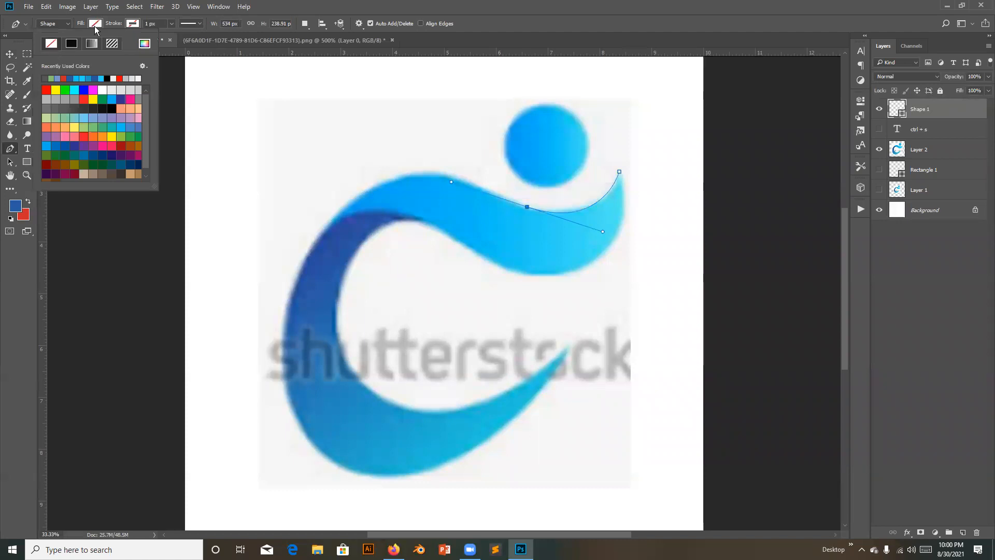
click(94, 25)
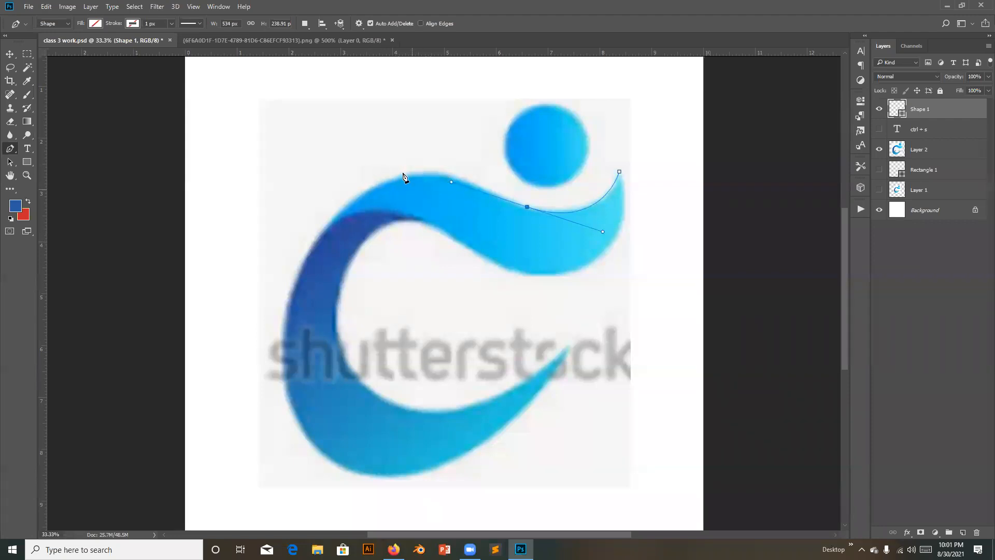
Step: Trace the rest of the upper swoosh's outline with curved anchor points and close the path at its starting tip
drag(409, 174, 363, 178)
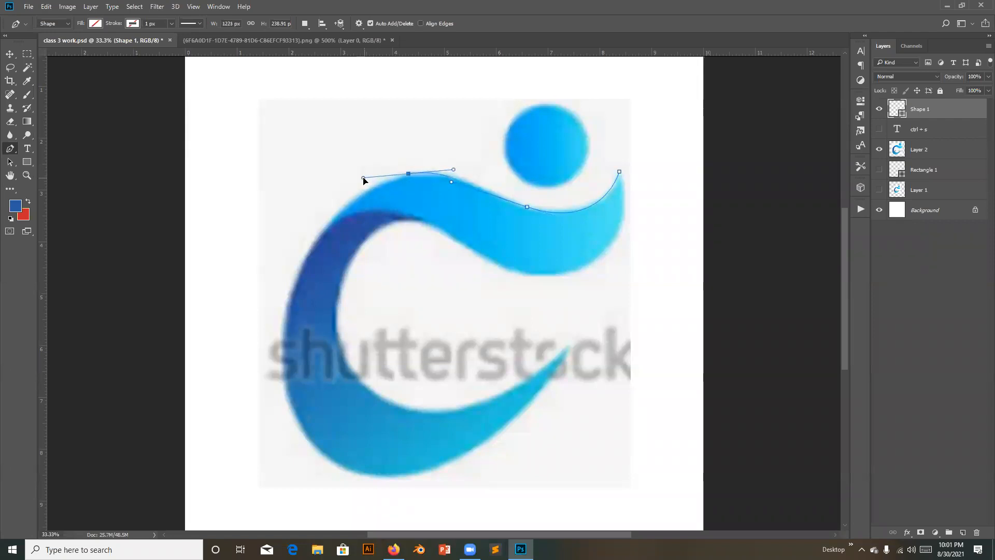
click(323, 231)
drag(422, 222, 483, 256)
drag(564, 274, 615, 266)
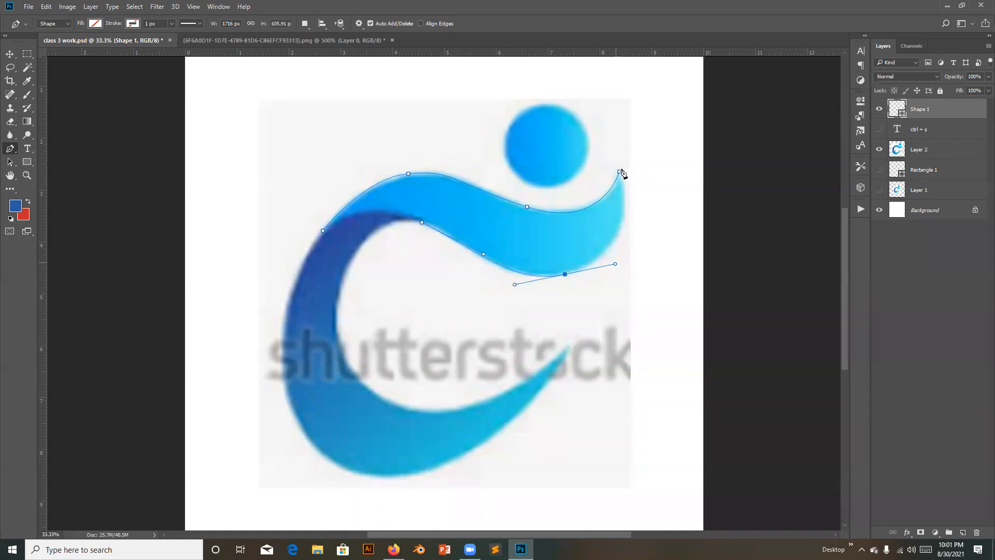
drag(620, 173, 608, 138)
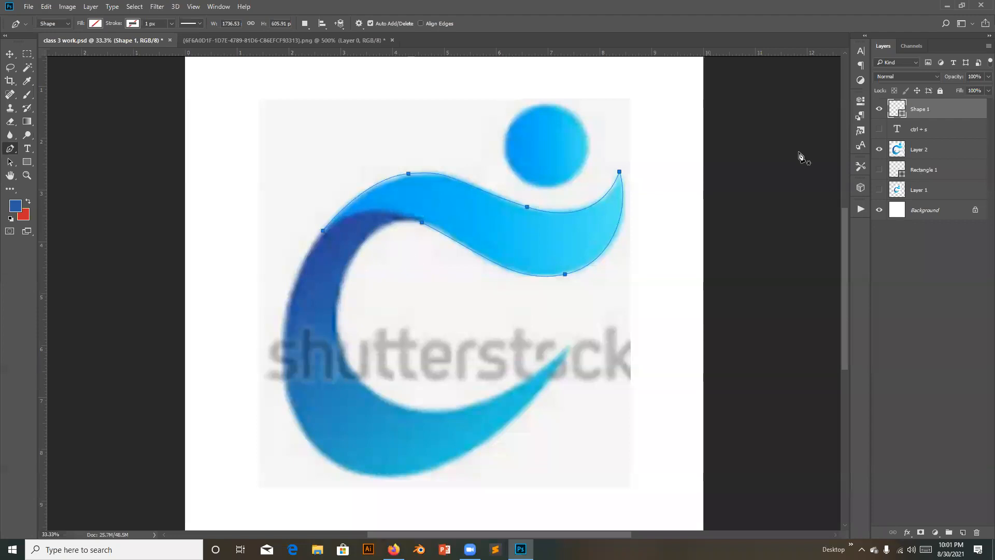
Step: Fill the closed swoosh shape with light blue from the recently used colours
click(92, 24)
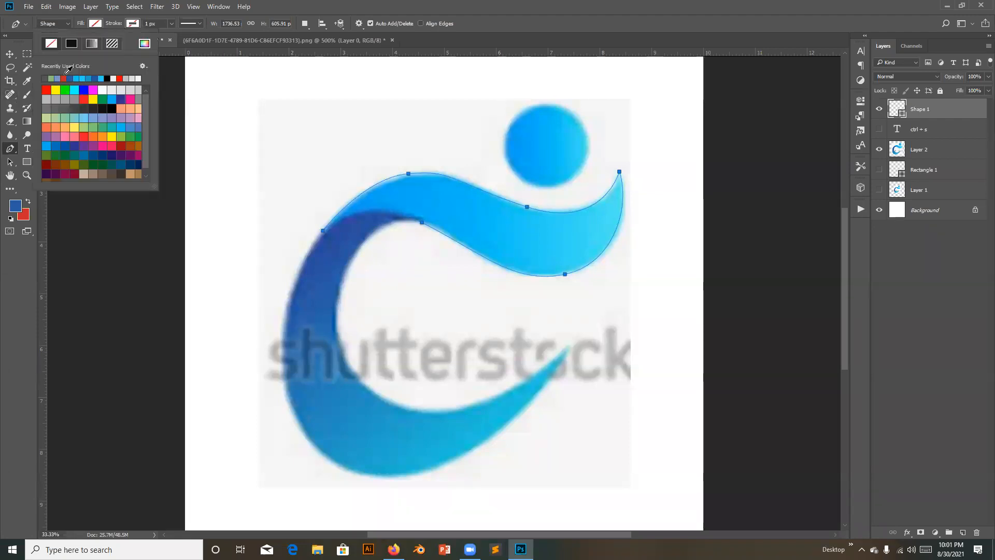
click(70, 79)
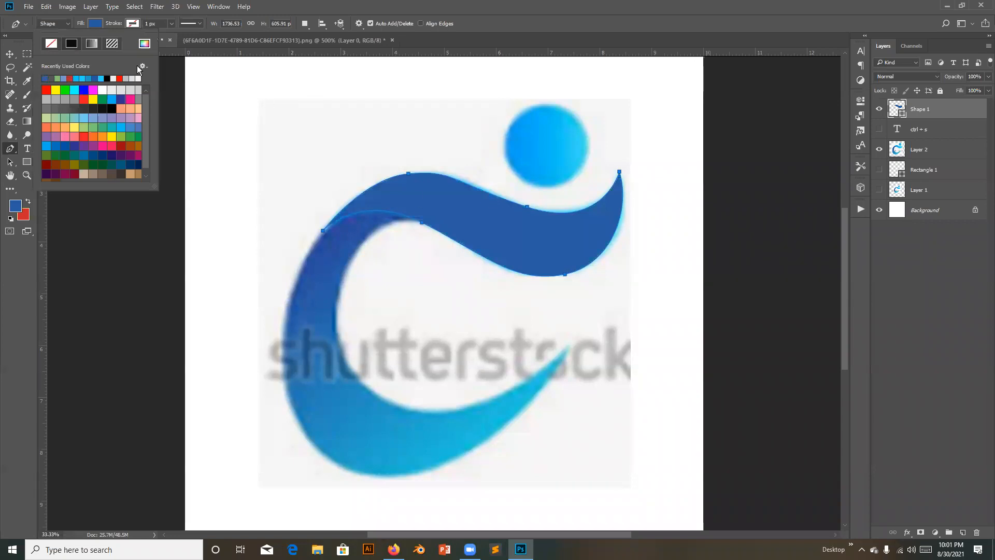
click(103, 78)
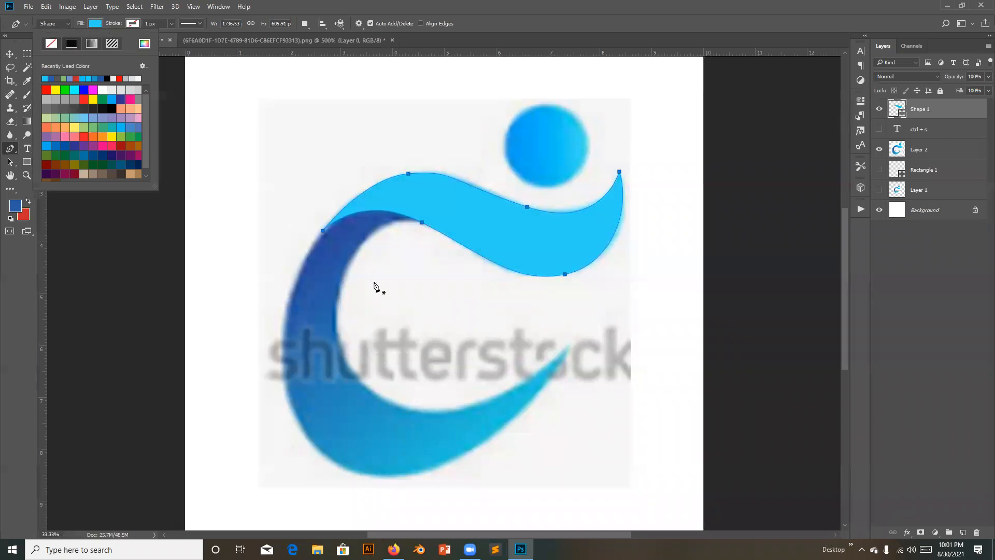
click(306, 335)
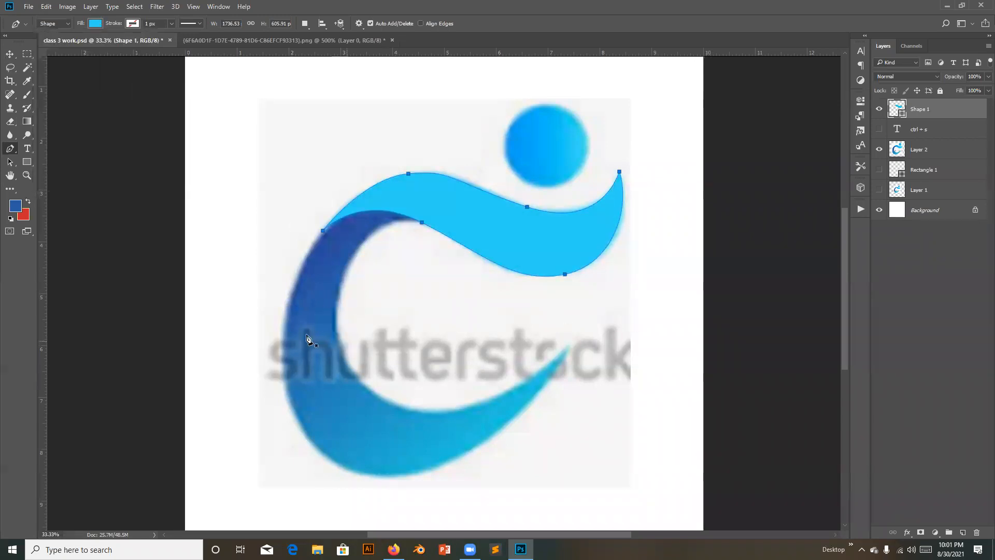
Step: Trace the lower crescent's inner edge with a new Pen shape from its tip to the swoosh junction, removing the last anchor's outgoing handle
click(571, 345)
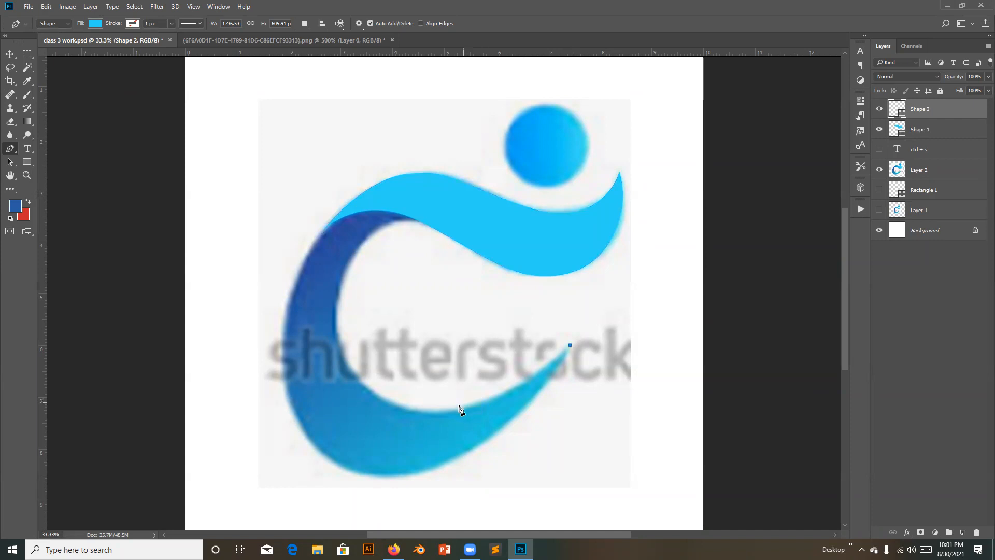
drag(437, 411, 375, 404)
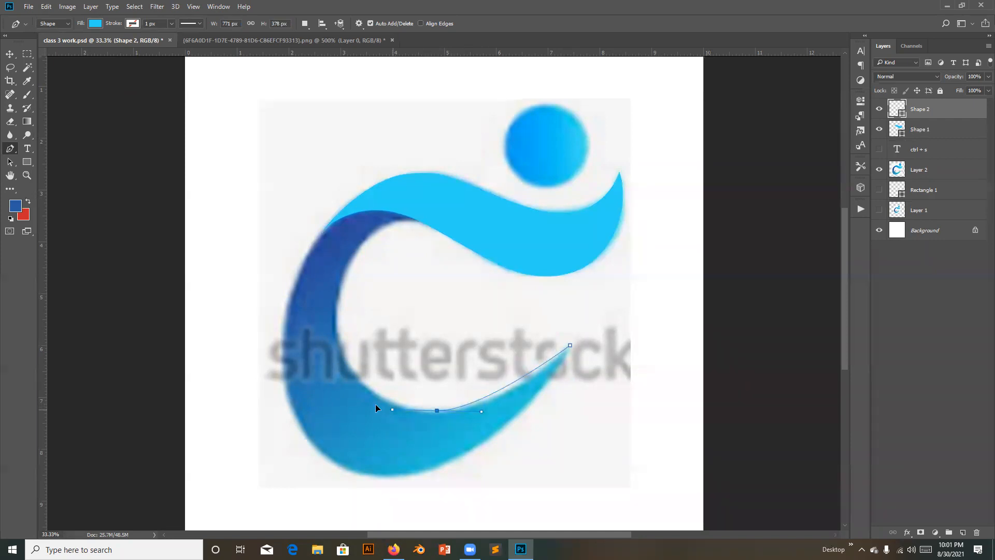
drag(334, 309, 346, 248)
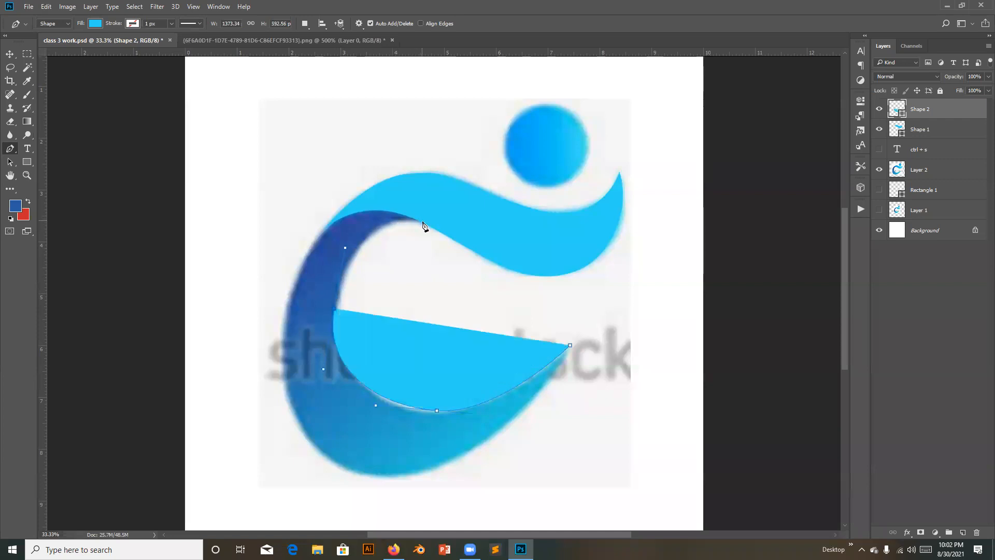
drag(422, 223, 467, 234)
key(ctrl+plus)
key(ctrl+plus)
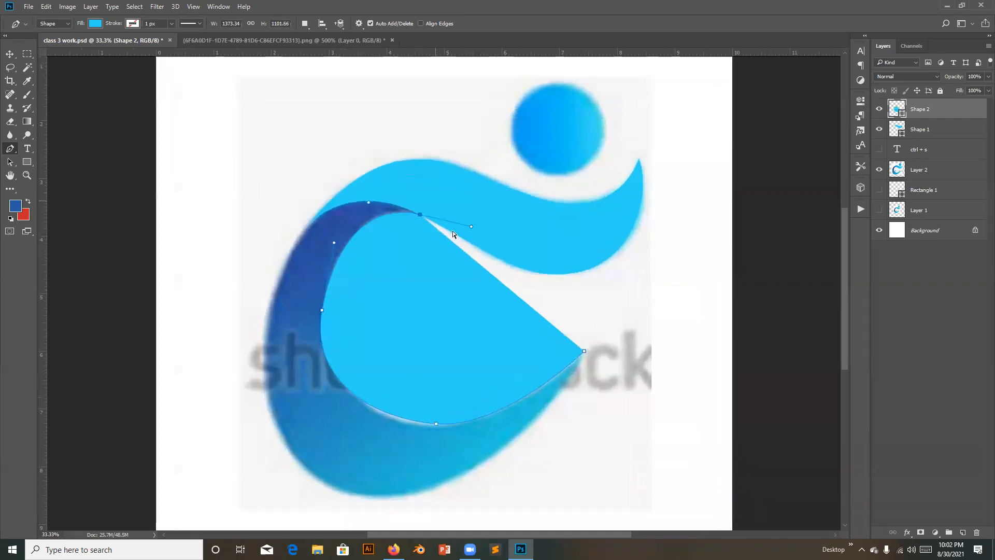
key(ctrl+plus)
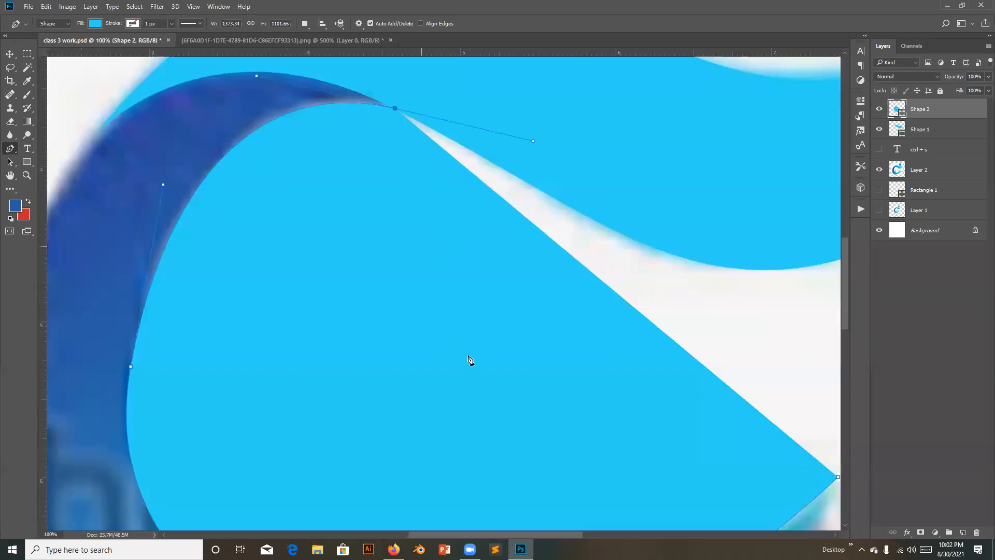
drag(376, 244, 469, 356)
click(489, 223)
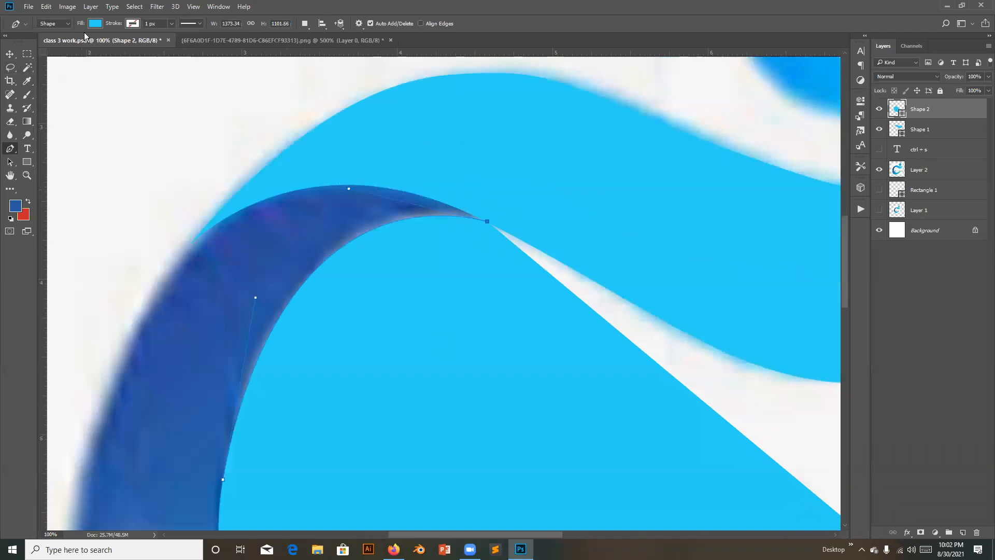
Step: Set the crescent shape's fill to none, trace its outer edge with curved anchor points, and close the path at its tip
click(96, 24)
click(51, 43)
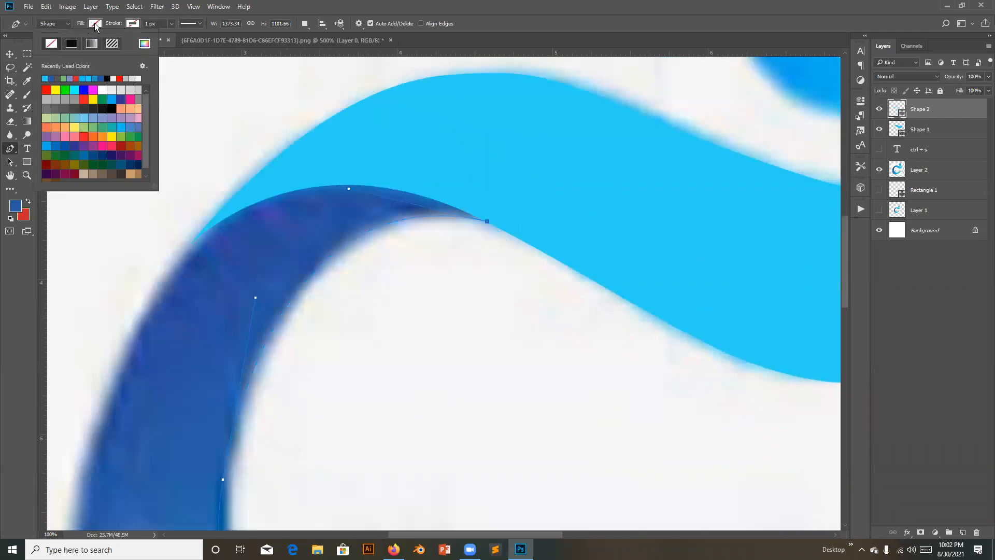
click(95, 24)
drag(474, 216, 569, 212)
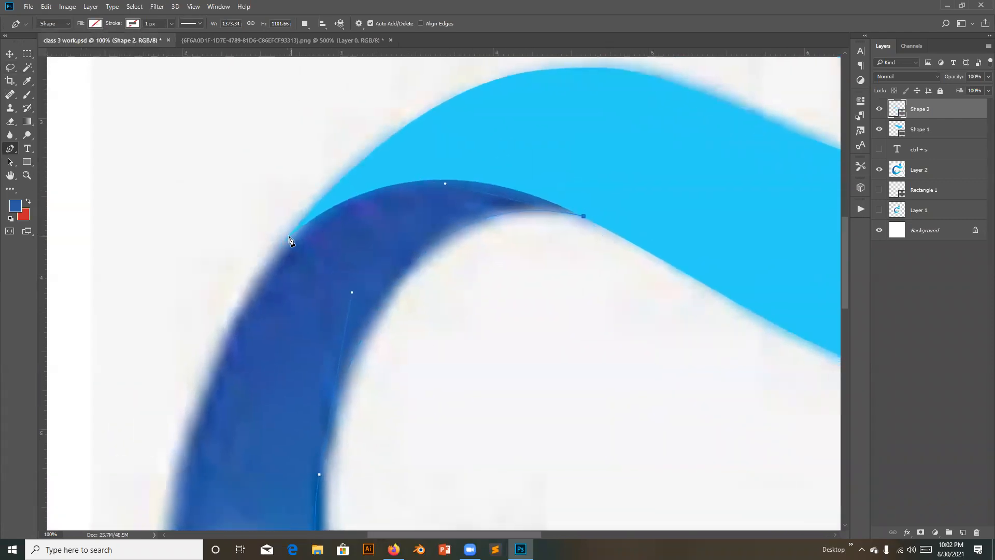
drag(288, 240, 160, 361)
drag(269, 377, 285, 265)
scroll(347, 347, down, 3)
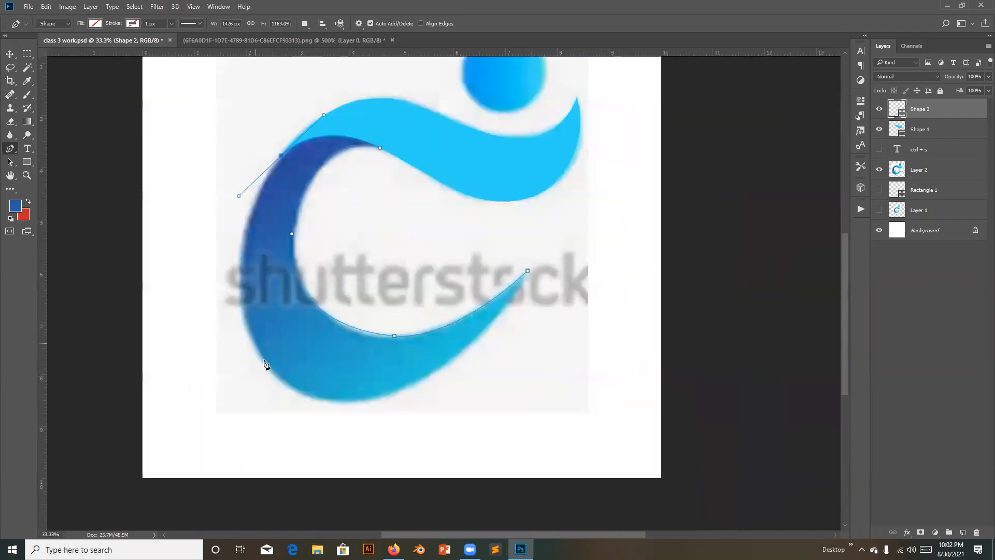
drag(264, 359, 306, 409)
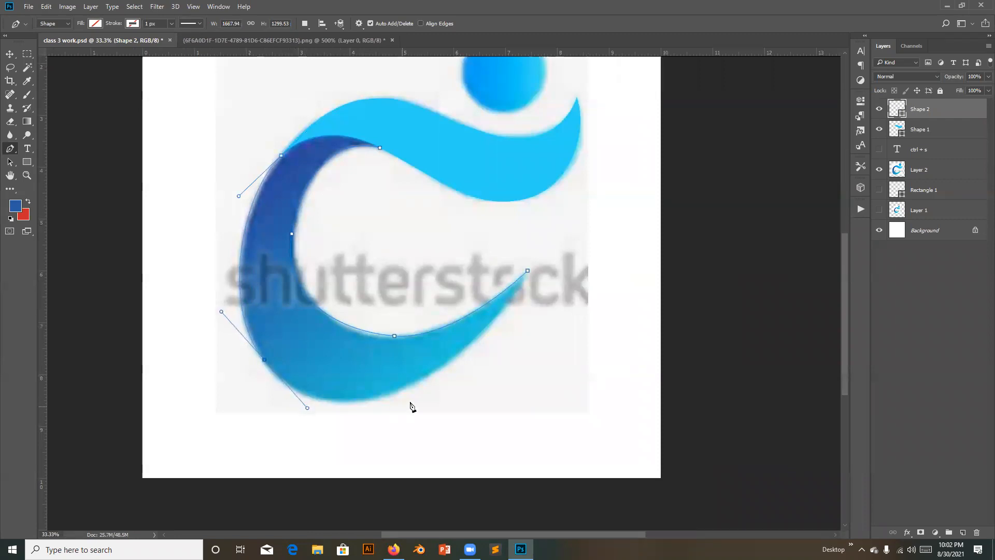
drag(445, 366, 519, 312)
click(527, 271)
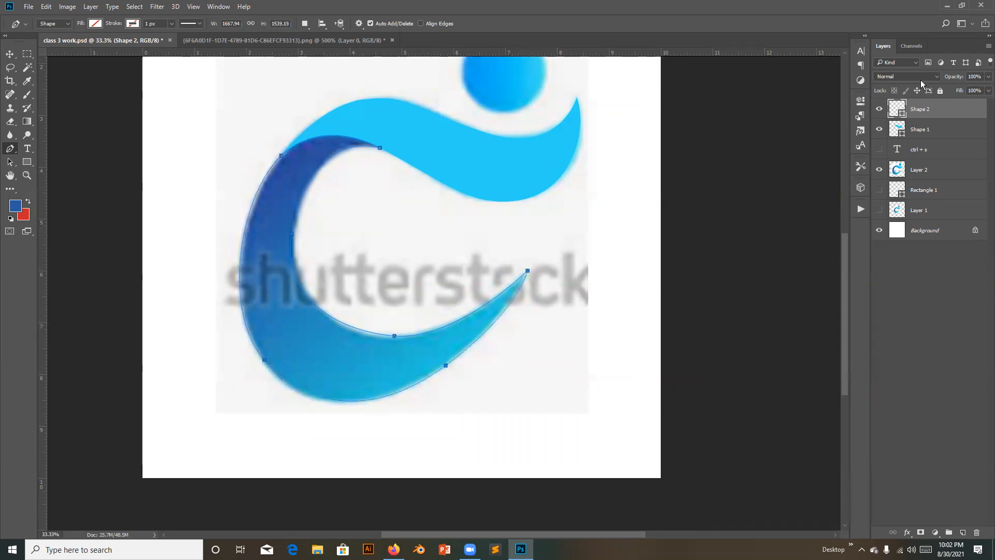
Step: Fill the closed crescent shape with bright green
click(95, 24)
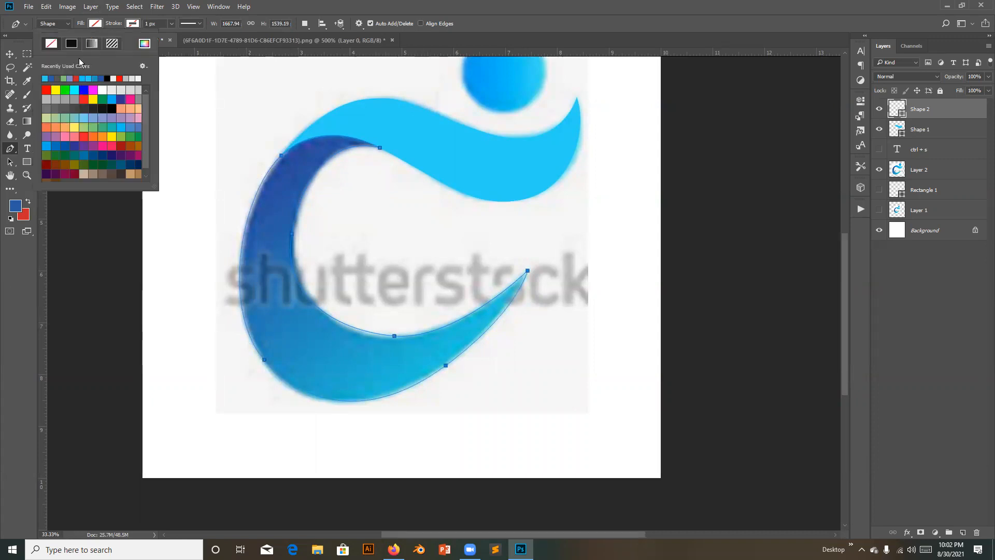
click(65, 90)
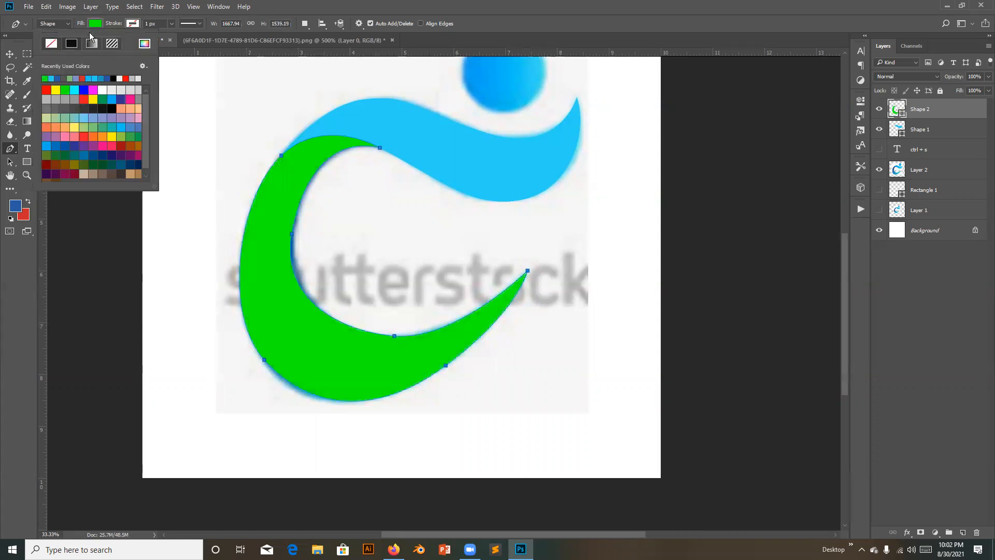
click(95, 24)
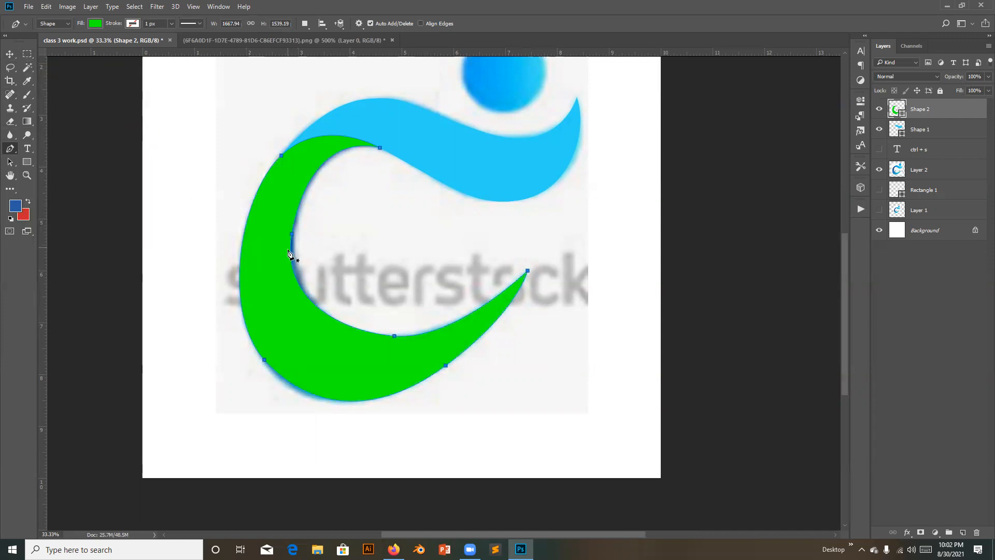
Step: Adjust the green crescent's inner-edge anchor and lower outer anchor with the Direct Selection tool to match the traced logo
click(8, 162)
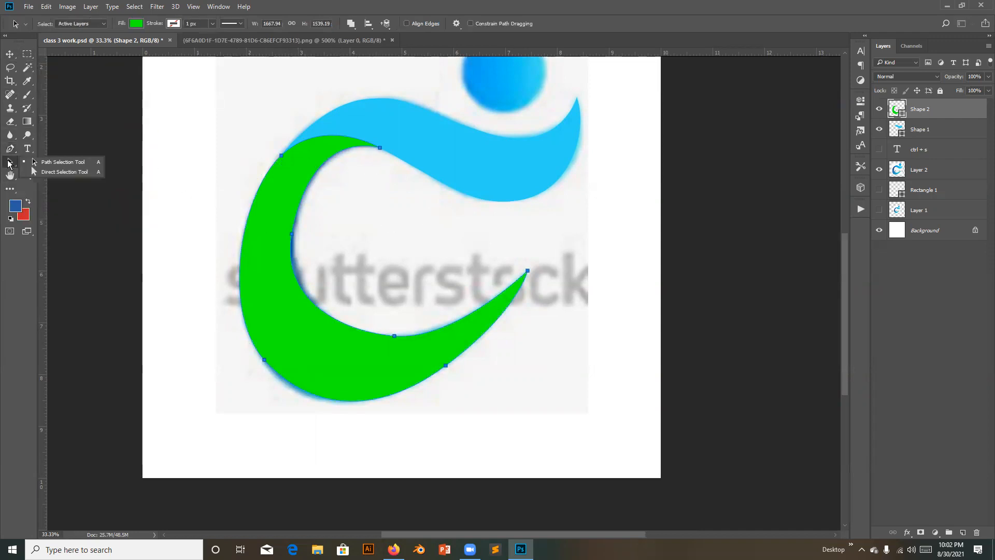
click(57, 173)
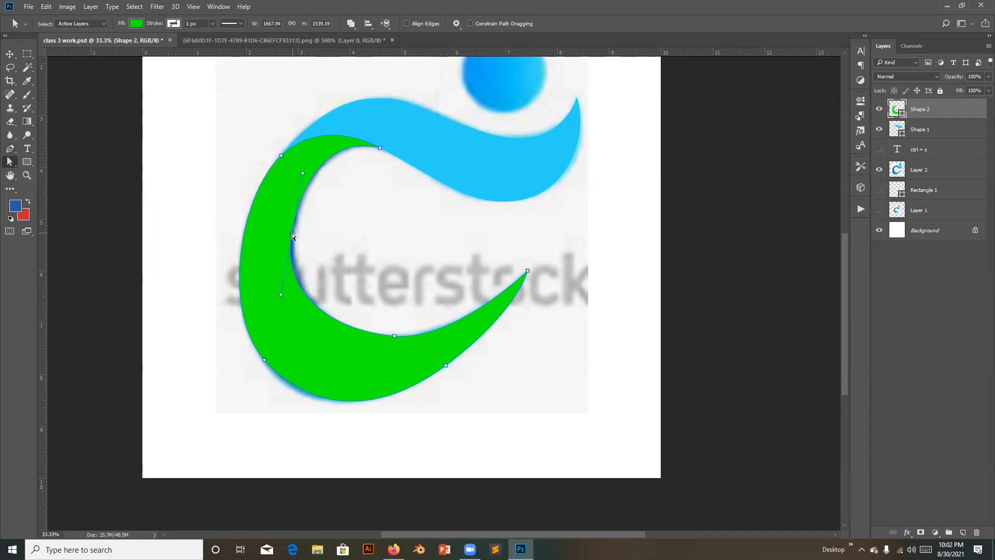
drag(302, 176, 310, 217)
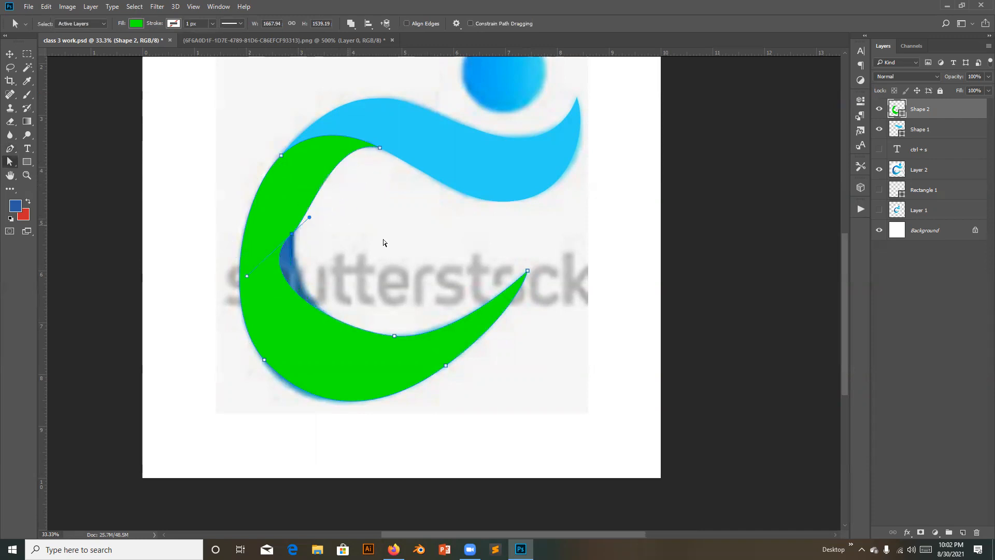
drag(383, 241, 296, 233)
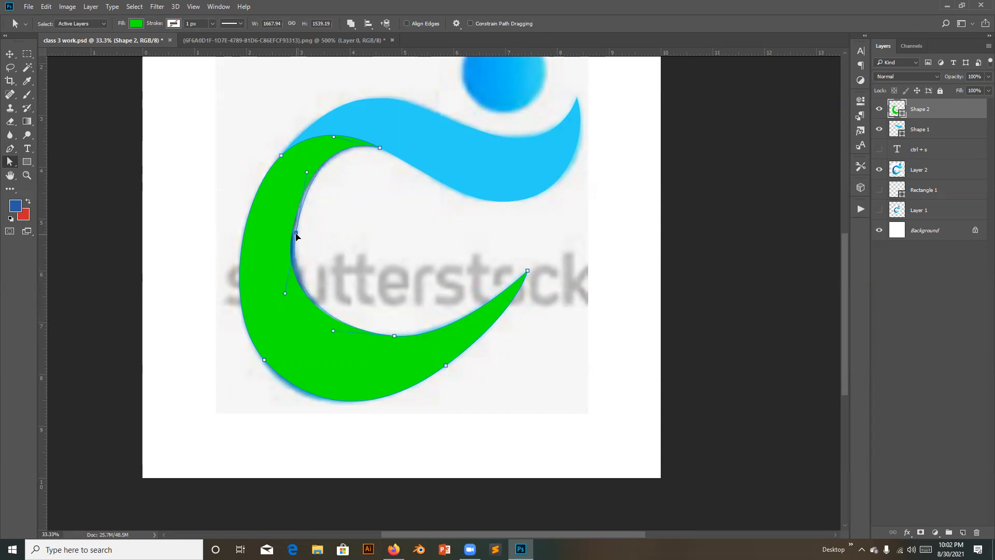
drag(265, 361, 265, 366)
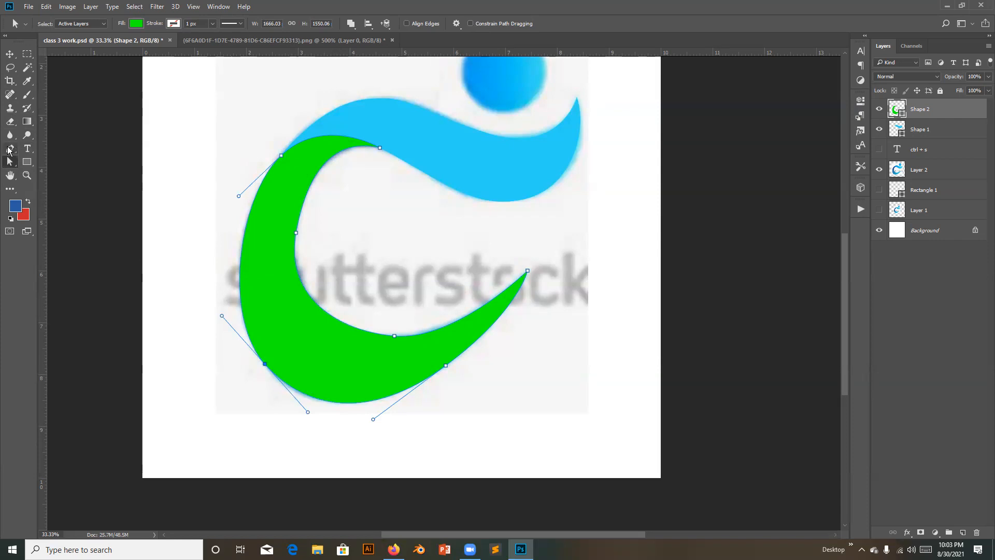
Step: Draw a small closed three-point practice shape with the Pen tool in the blank area beyond the swoosh's upper left
drag(10, 149, 36, 150)
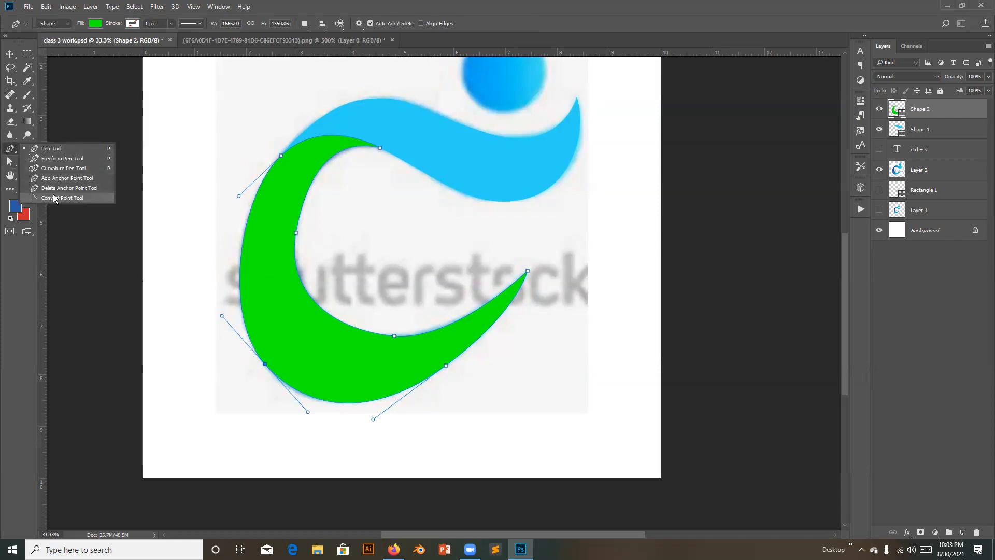
click(11, 152)
click(192, 91)
drag(244, 144, 220, 155)
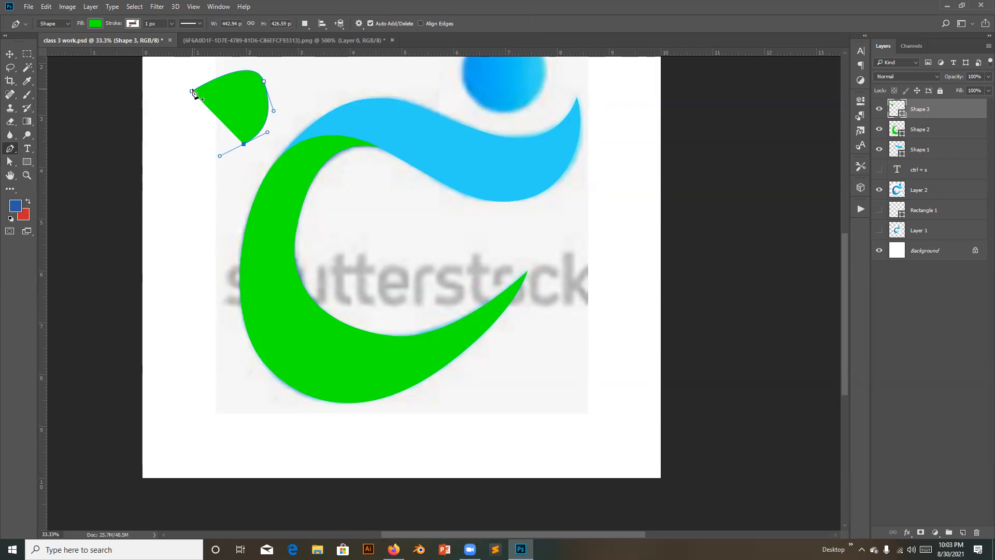
click(192, 91)
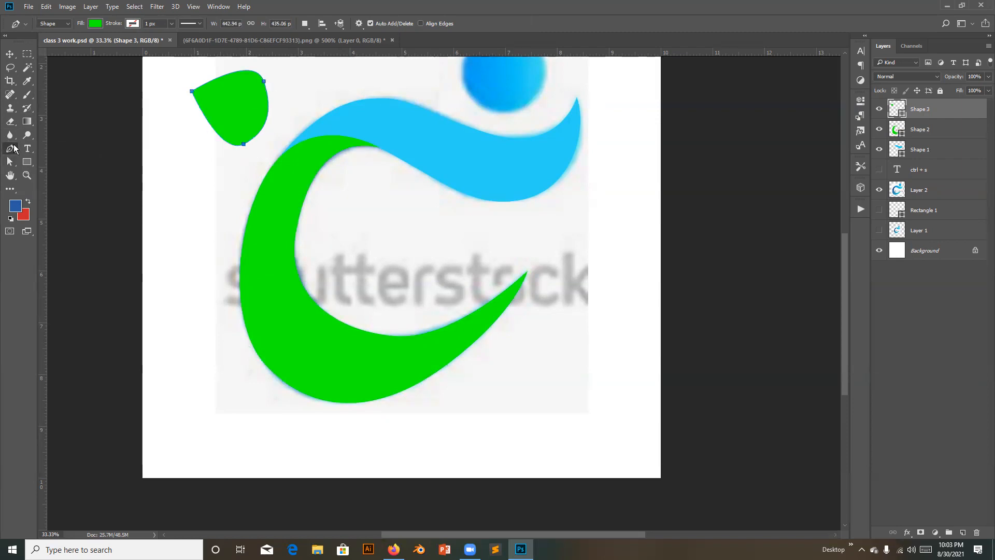
Step: Convert the practice shape's two curved anchors to corner points, and delete the shape
right_click(13, 150)
click(47, 204)
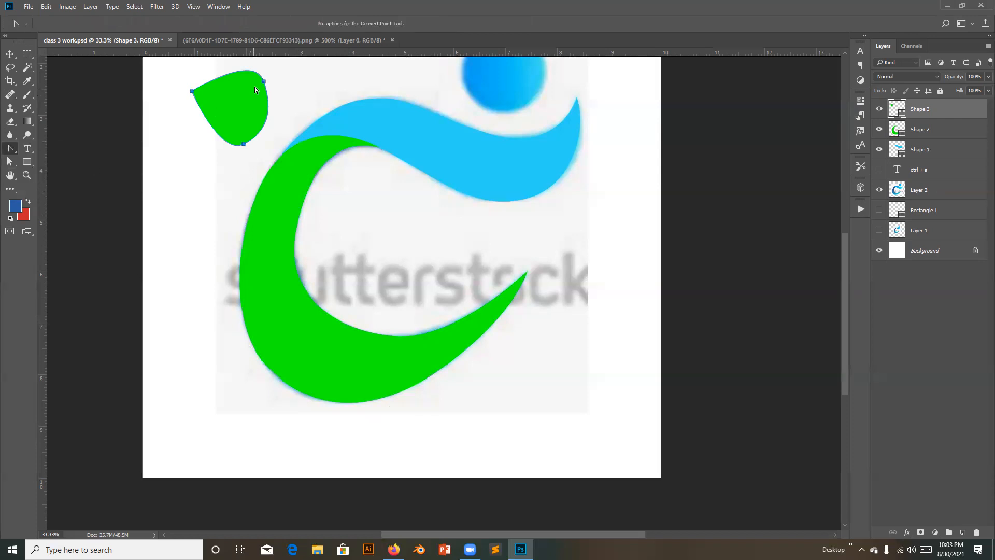
click(264, 81)
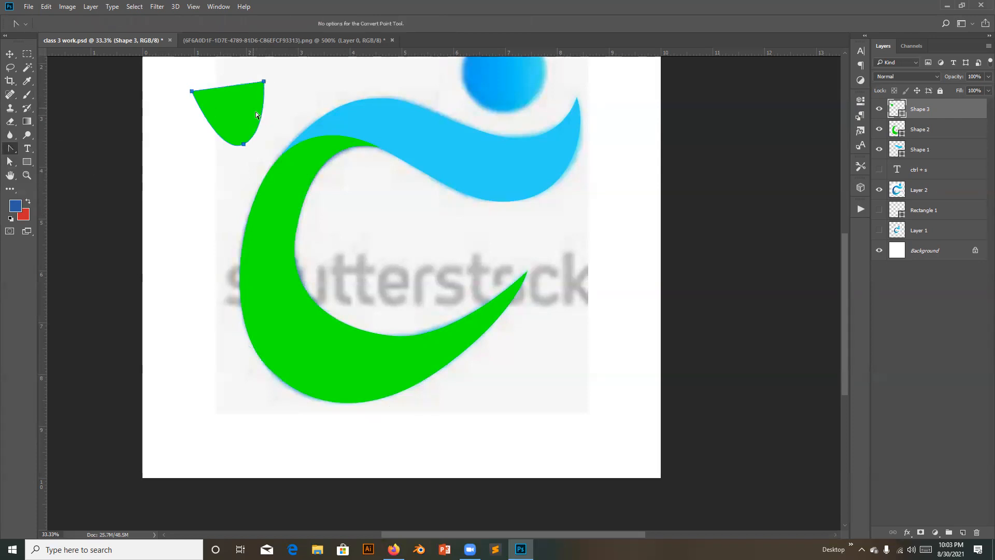
click(244, 144)
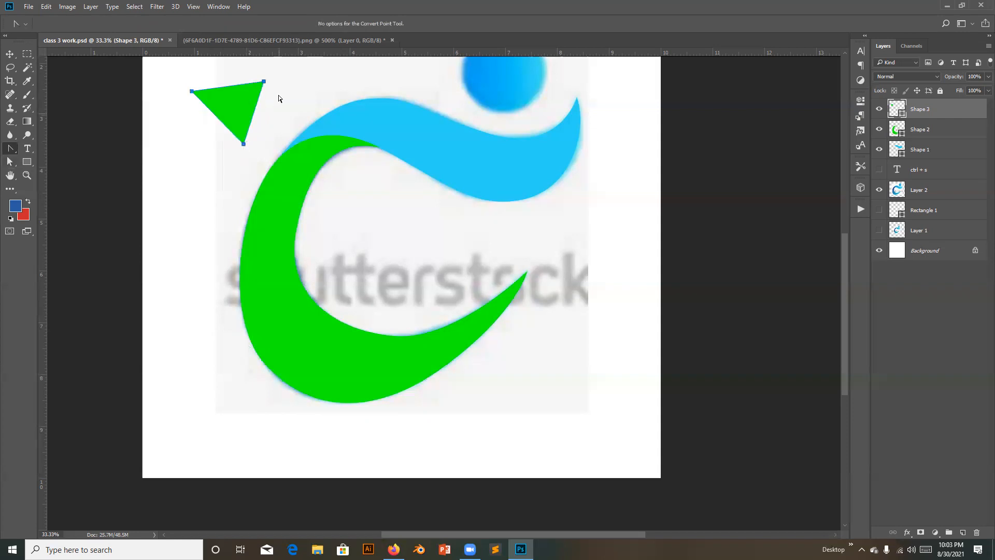
click(10, 54)
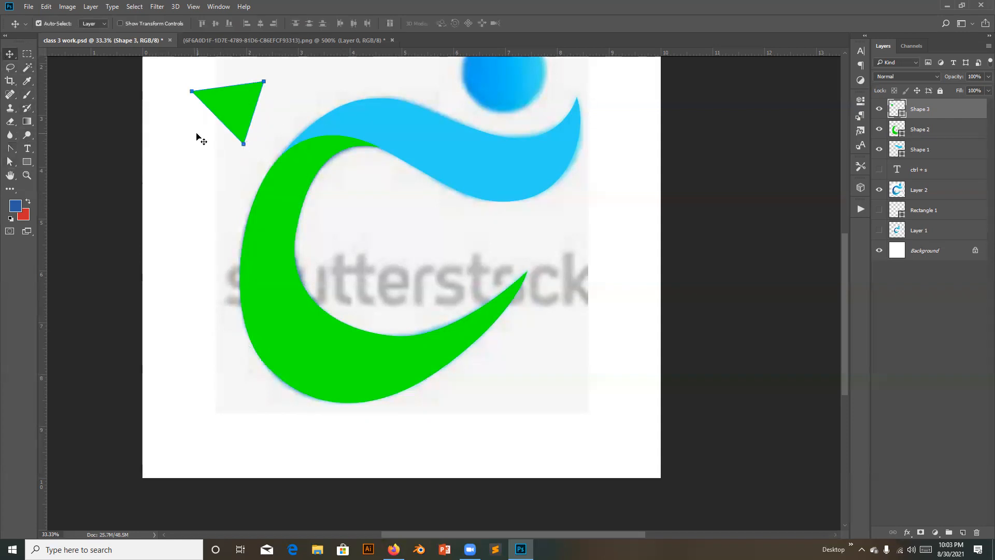
key(Delete)
scroll(568, 289, up, 3)
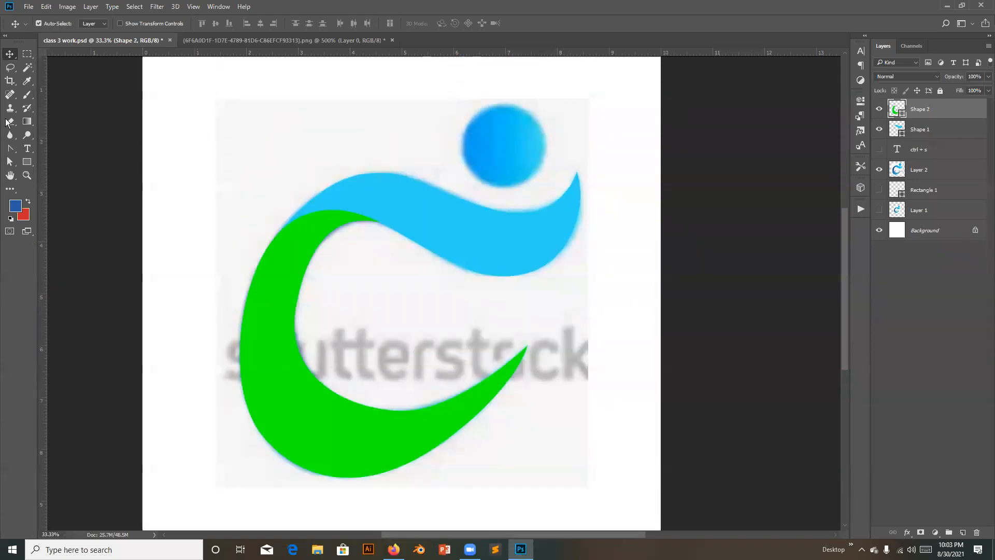
Step: Draw a circle over the logo's blue dot with the Ellipse tool while the crescent's shape layer is selected
click(10, 148)
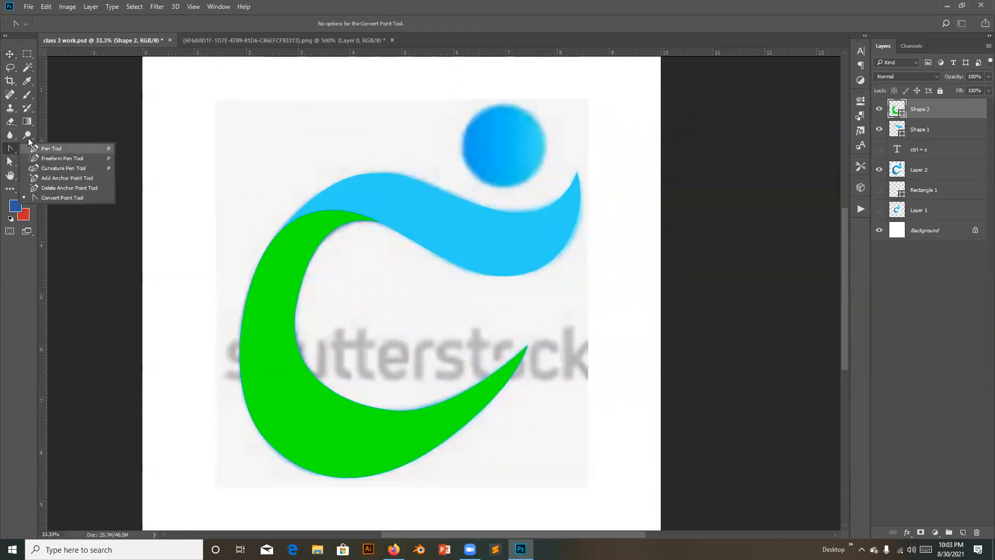
key(p)
right_click(29, 163)
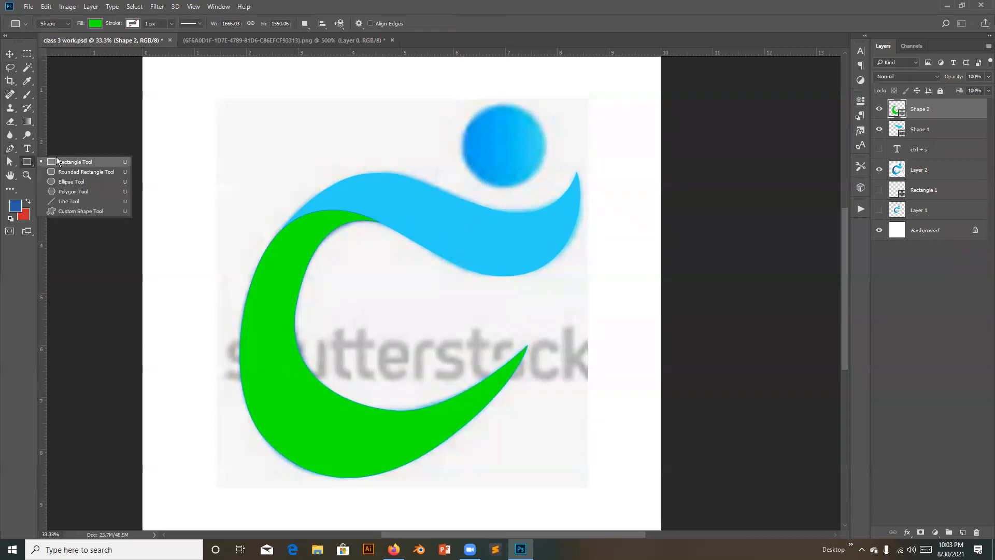
click(83, 181)
drag(444, 95, 538, 188)
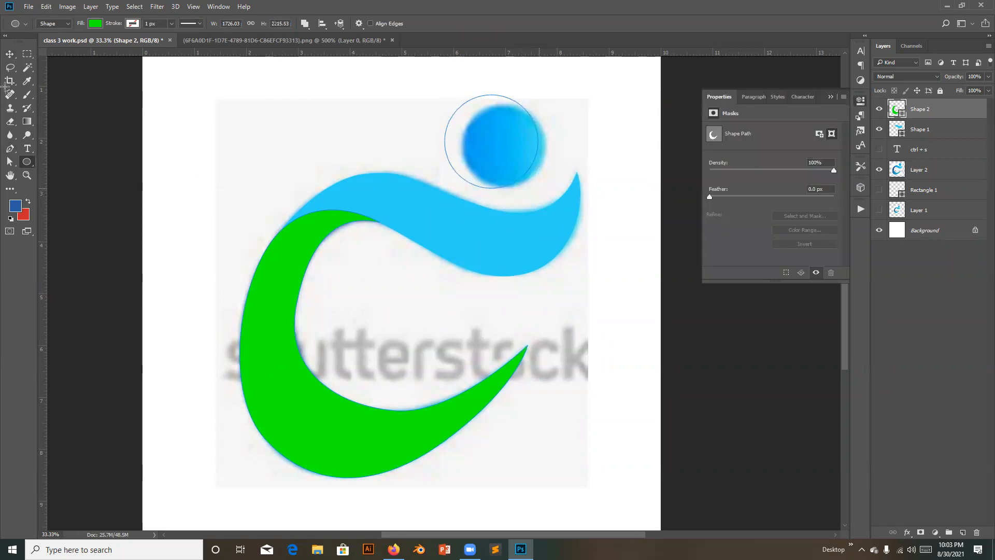
click(831, 97)
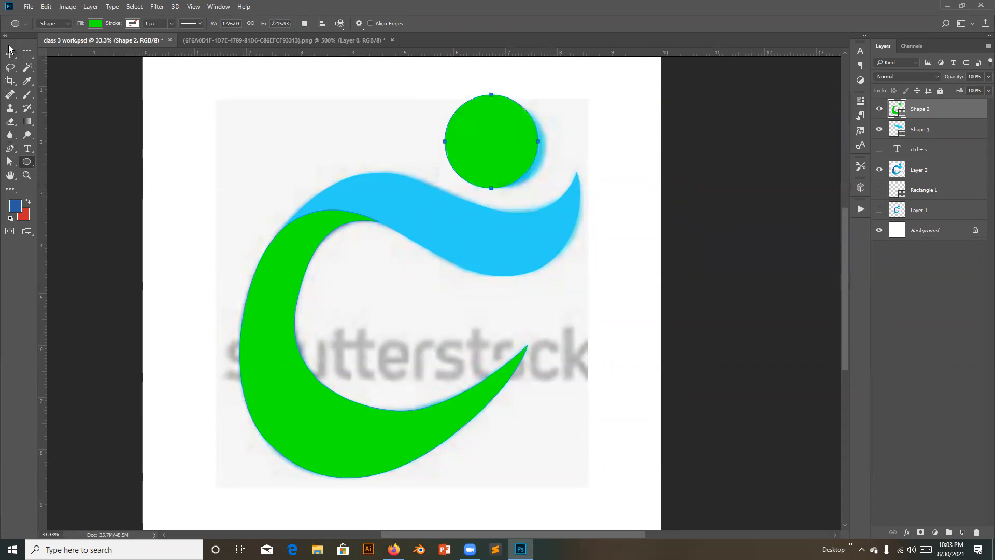
Step: Try to move the circle onto the blue dot, and undo both the move and the circle
key(v)
drag(512, 150, 519, 151)
key(ctrl+z)
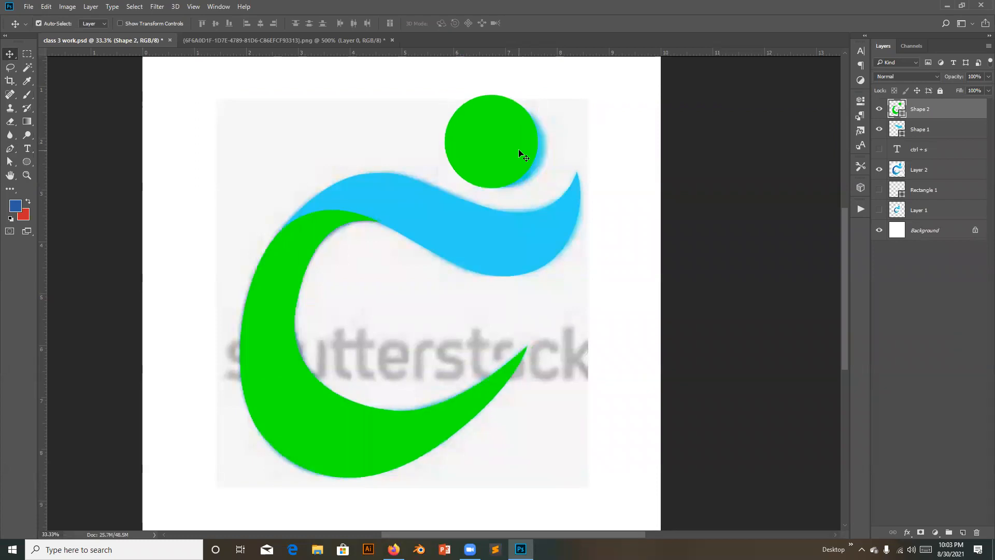
key(ctrl+shift+z)
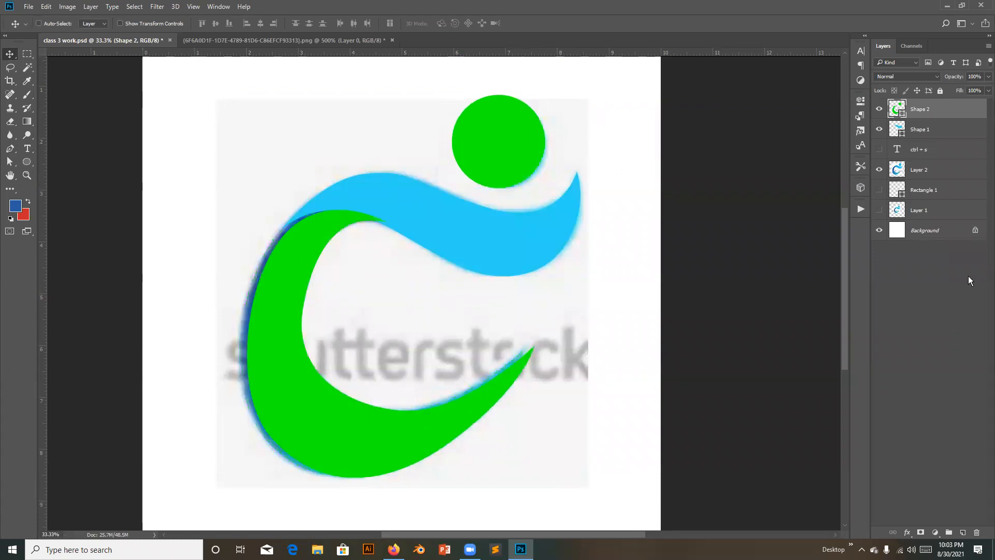
key(ctrl+z)
key(ctrl+z)
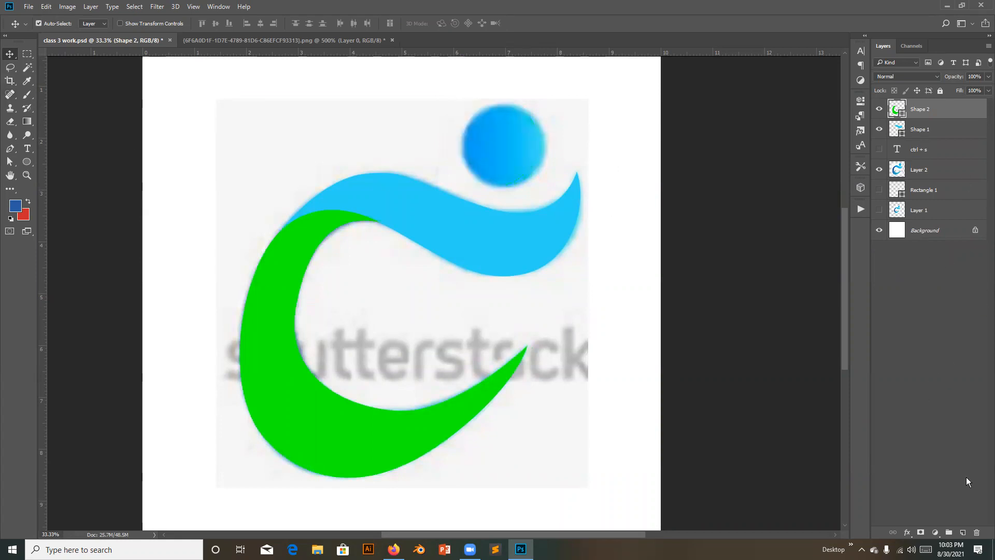
Step: Add an empty layer above the crescent shape, delete it, and deselect all layers
click(962, 533)
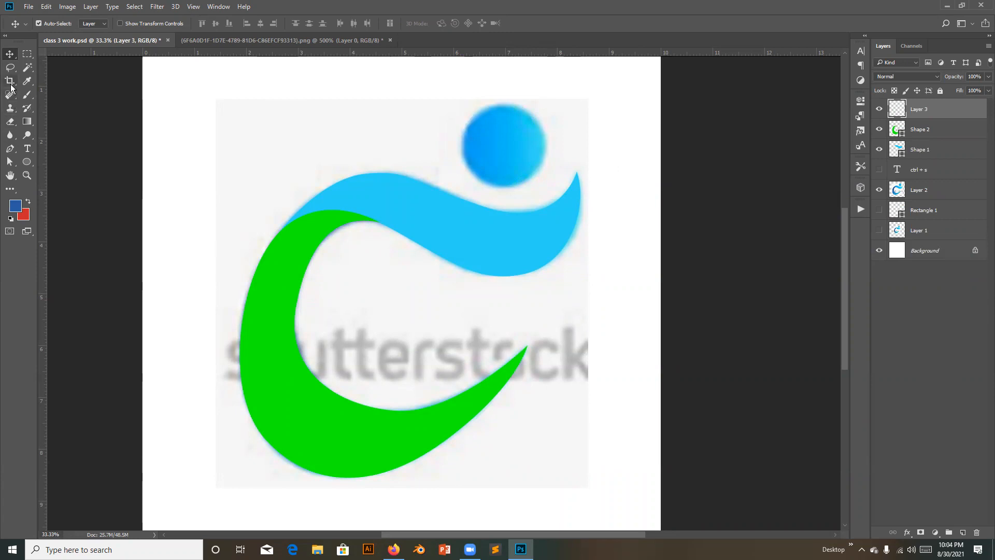
key(Delete)
click(685, 141)
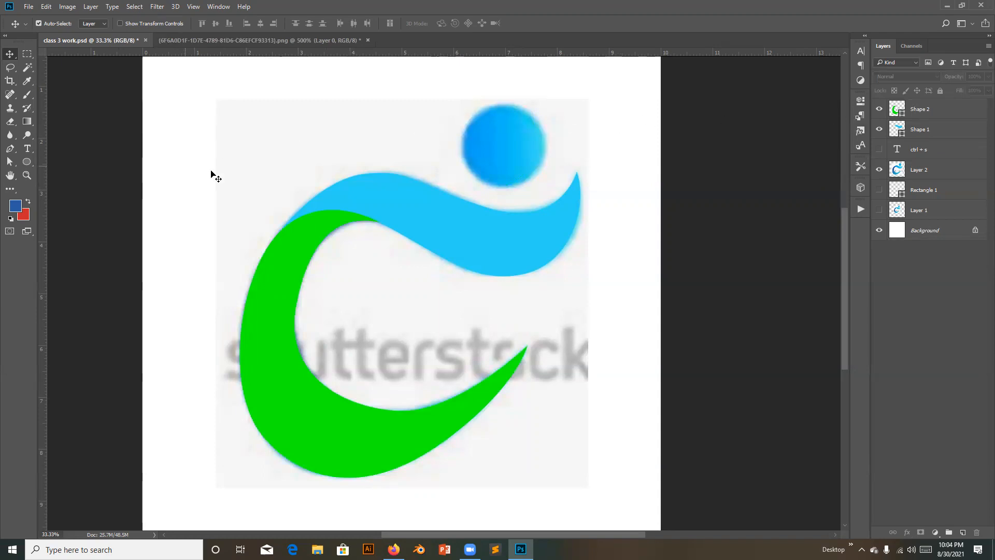
Step: Select the crescent's layer and draw a separate wide ellipse about 759 by 273 px beside the blue dot
click(935, 112)
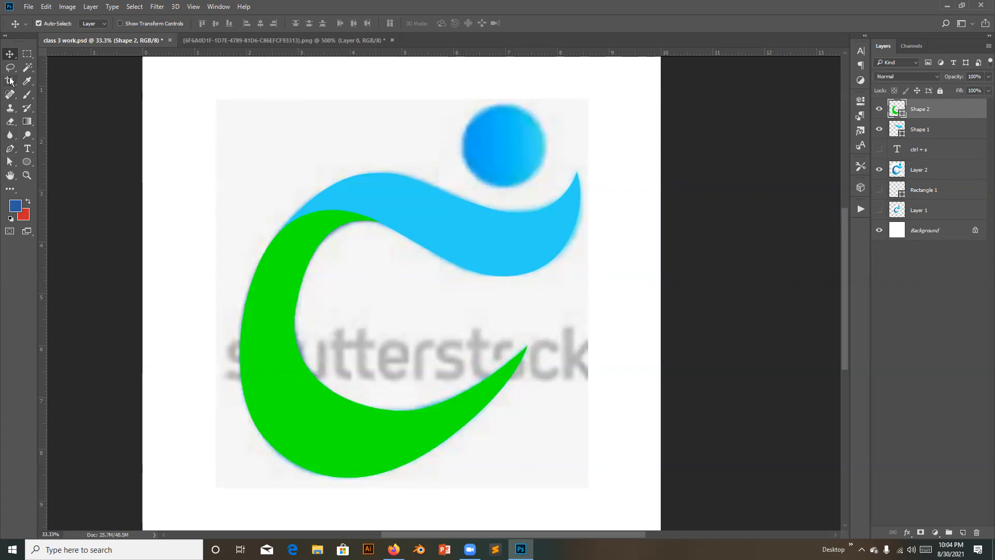
click(23, 163)
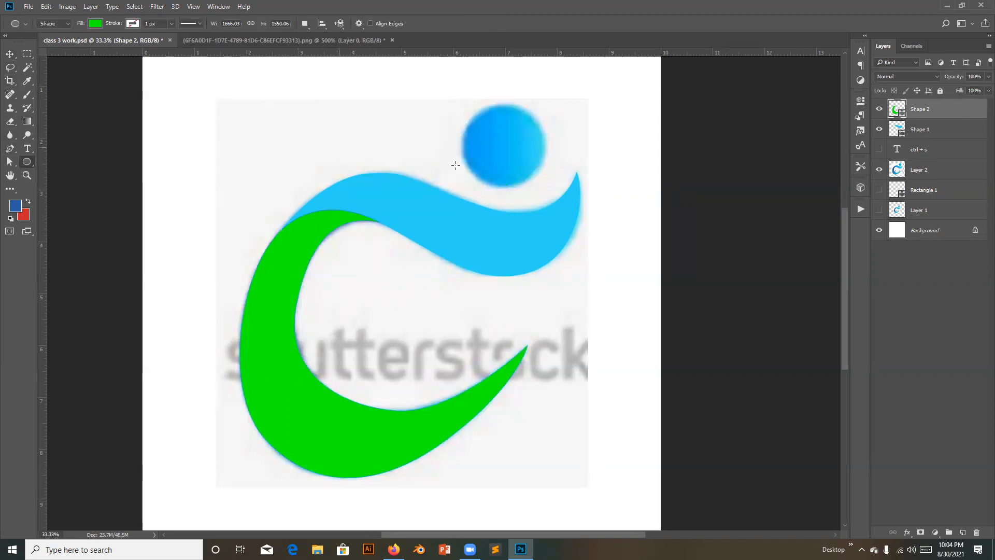
drag(325, 119, 456, 166)
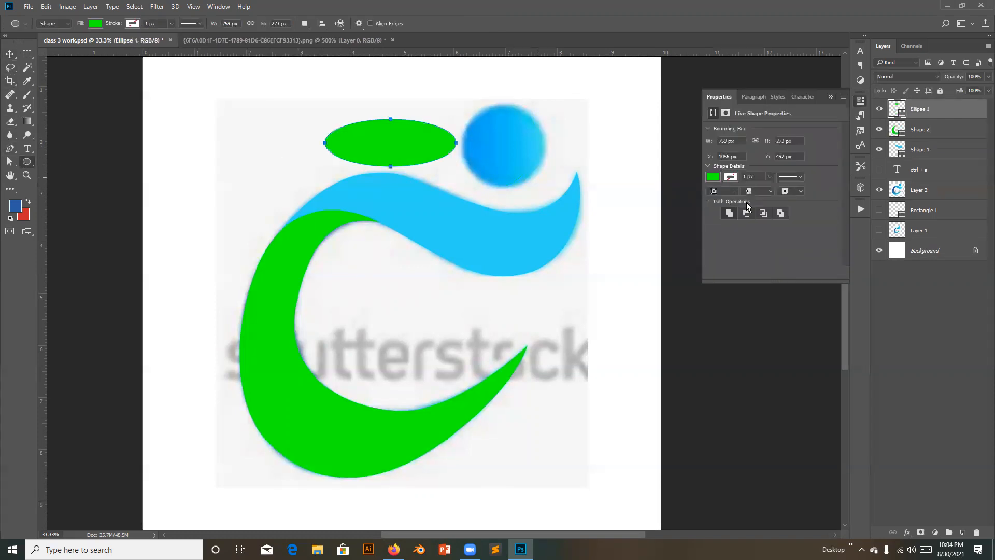
click(833, 95)
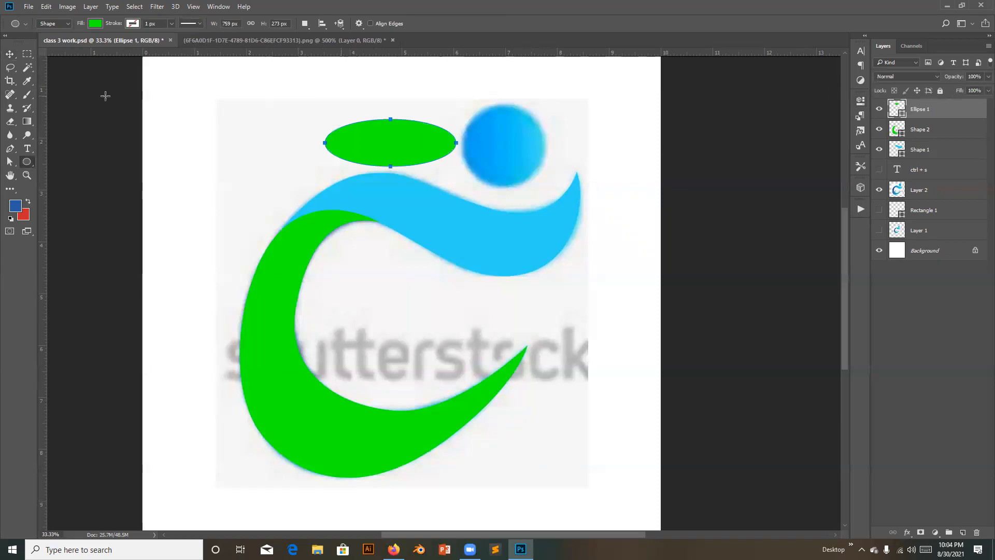
Step: Try moving the wide green ellipse, undo the moves, and delete the ellipse
click(9, 55)
drag(359, 140, 419, 169)
key(ctrl+z)
key(ctrl+z)
key(ctrl+z)
key(Delete)
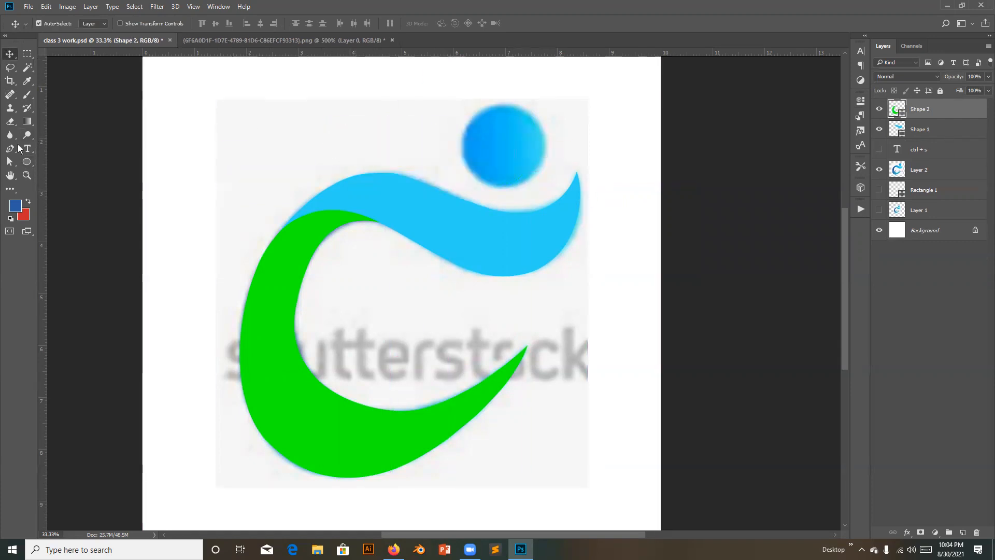
Step: Draw two separate ellipses of about 564 by 489 px and 657 by 306 px above the swoosh, and move each one
click(27, 162)
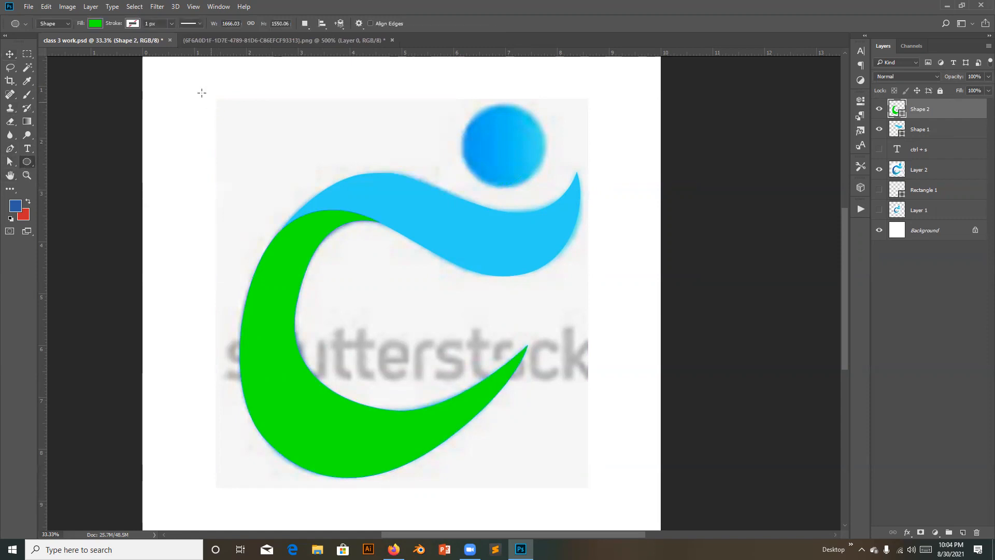
drag(202, 93, 299, 178)
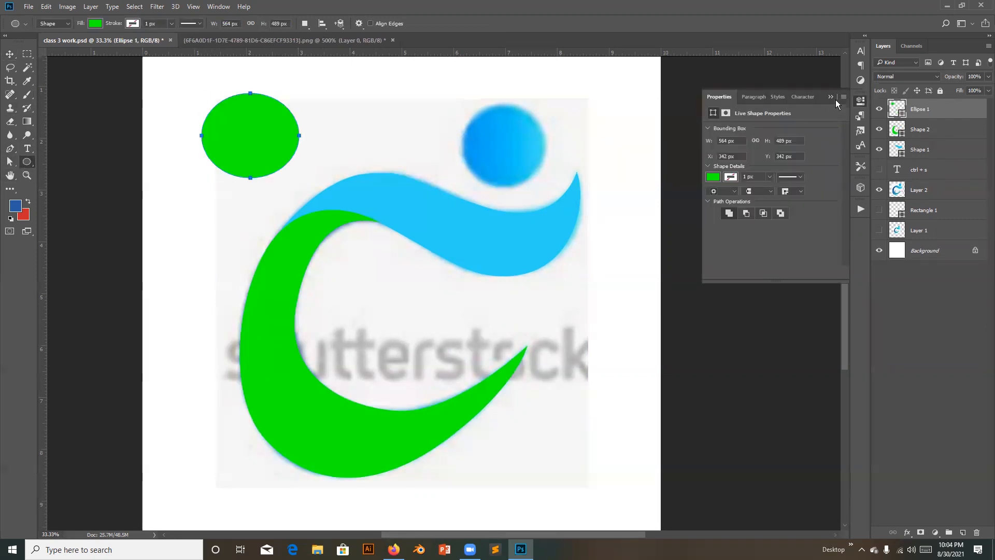
drag(331, 103, 445, 156)
click(9, 53)
drag(291, 138, 351, 93)
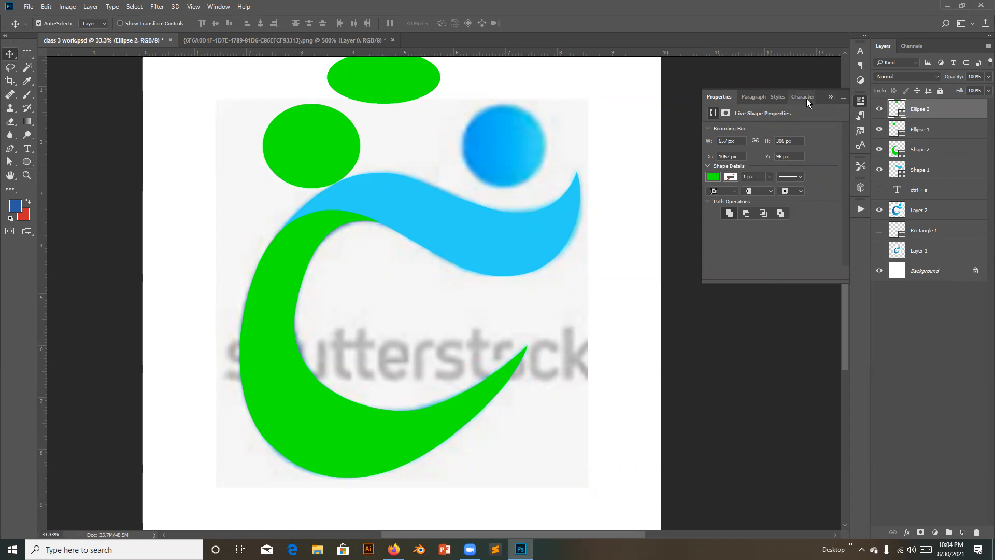
click(831, 97)
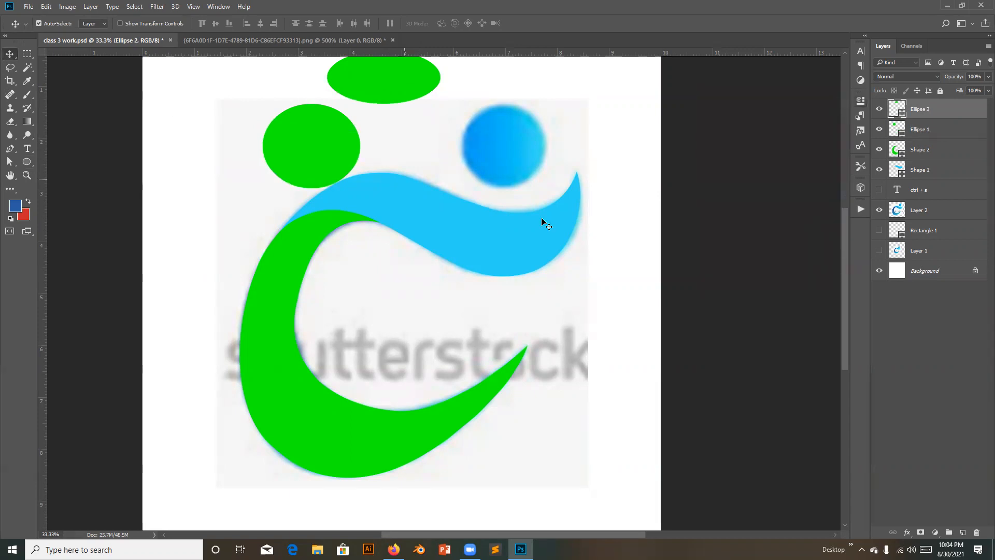
Step: Move the wide ellipse down between the round ellipse and the blue dot, and delete both ellipses
scroll(551, 248, up, 1)
scroll(551, 248, up, 1)
drag(372, 110, 415, 151)
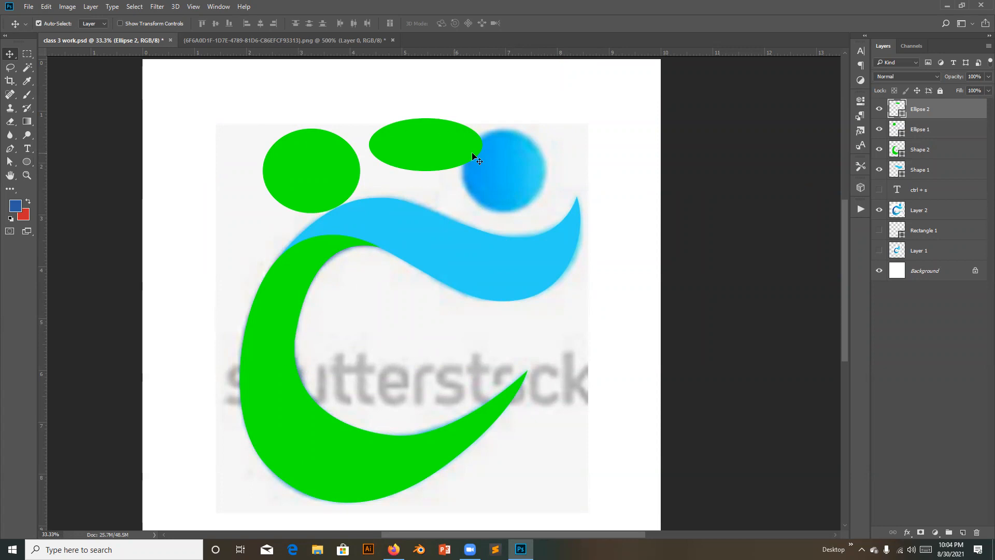
key(Delete)
key(Delete)
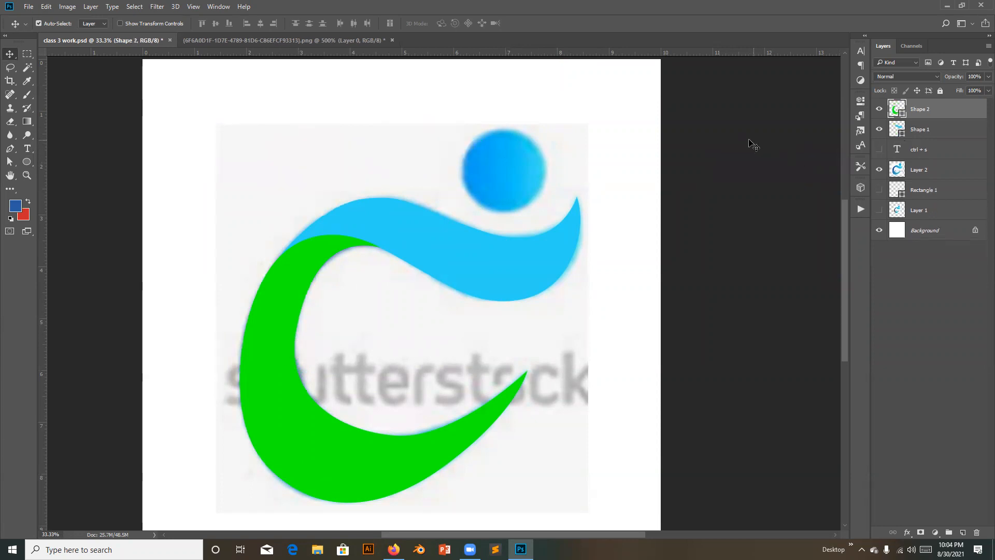
Step: Draw a separate circle about 459 px in diameter over the logo's blue dot with the Ellipse tool
click(744, 206)
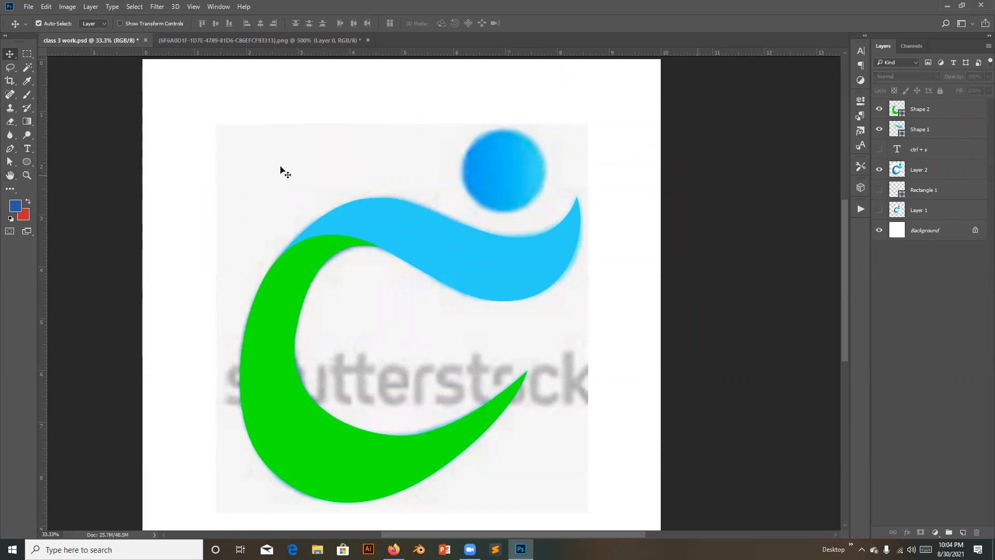
click(27, 161)
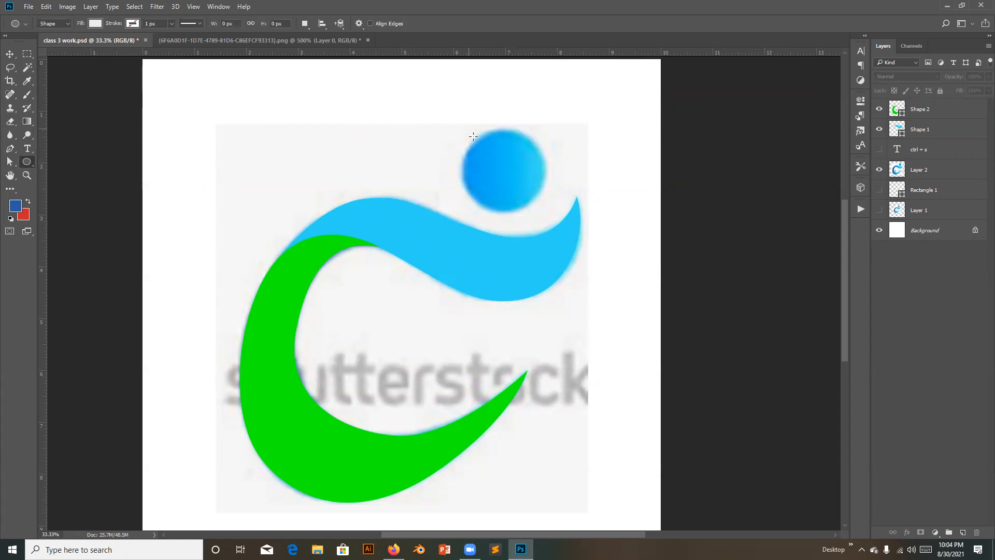
drag(482, 141, 554, 223)
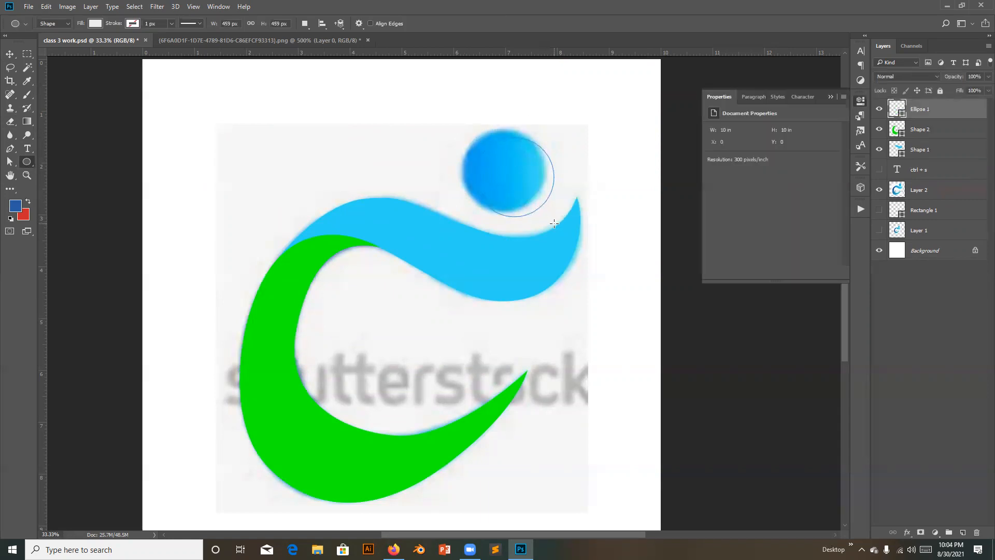
click(835, 97)
Step: Move the new circle onto the blue dot, scale it up slightly, and nudge it until it covers the dot
click(9, 54)
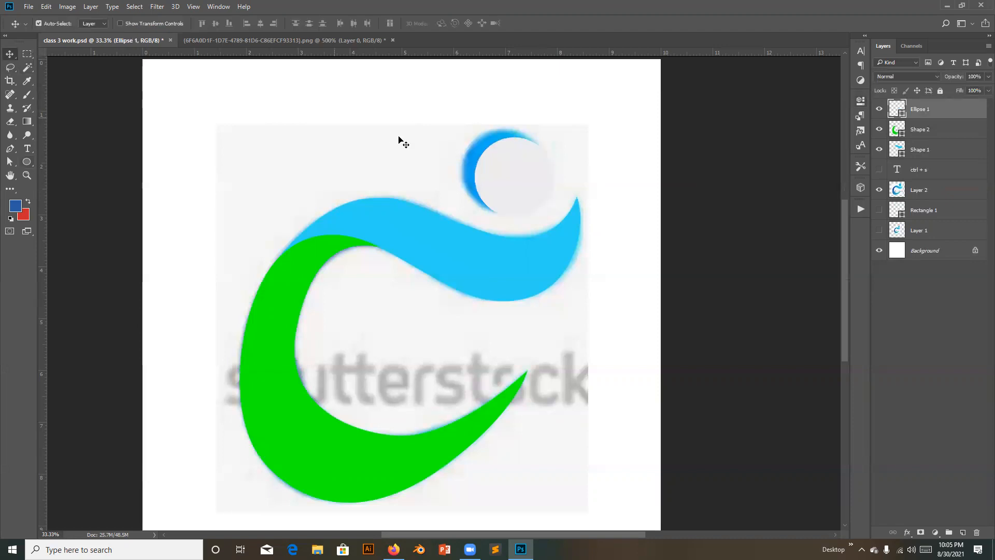
drag(511, 172, 501, 169)
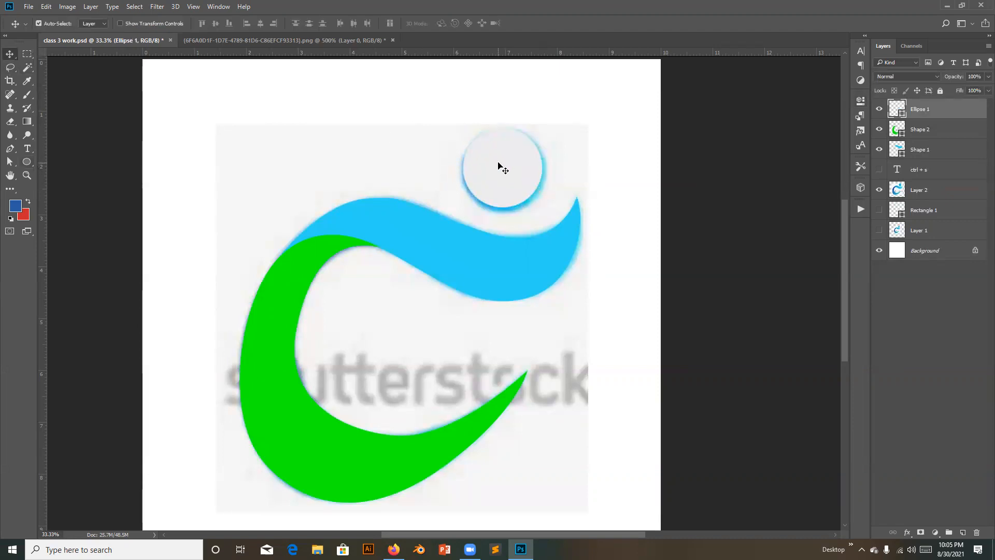
key(ctrl+t)
drag(542, 207, 520, 200)
click(457, 25)
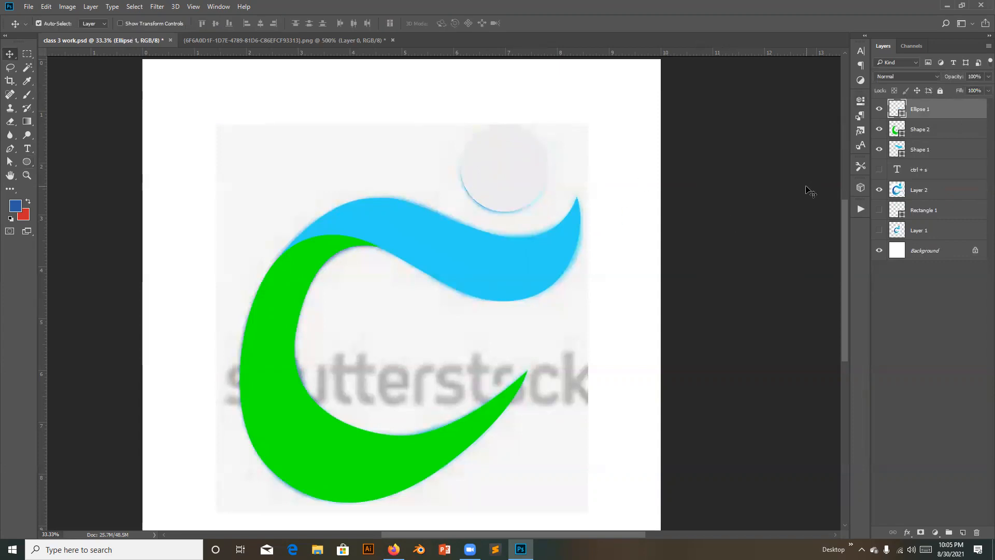
click(767, 195)
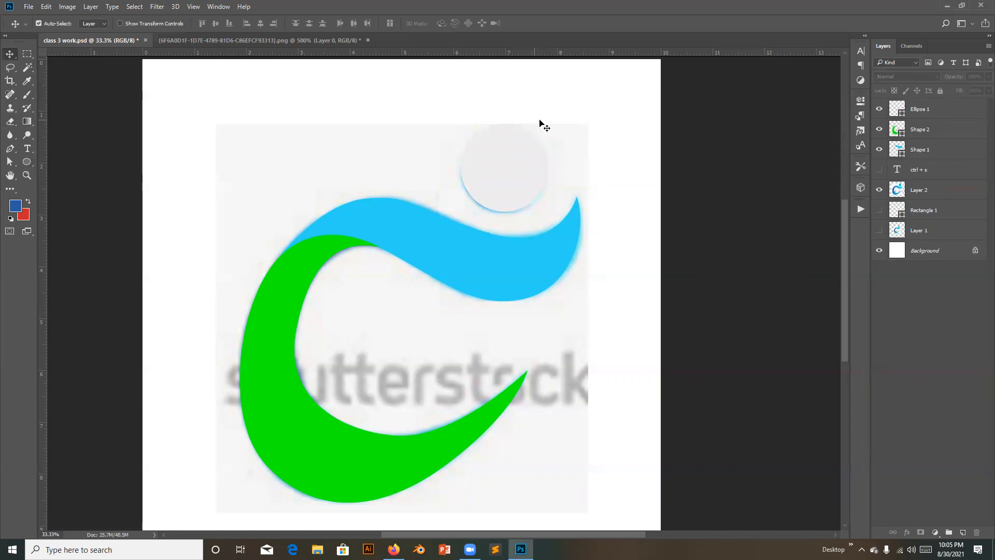
click(511, 171)
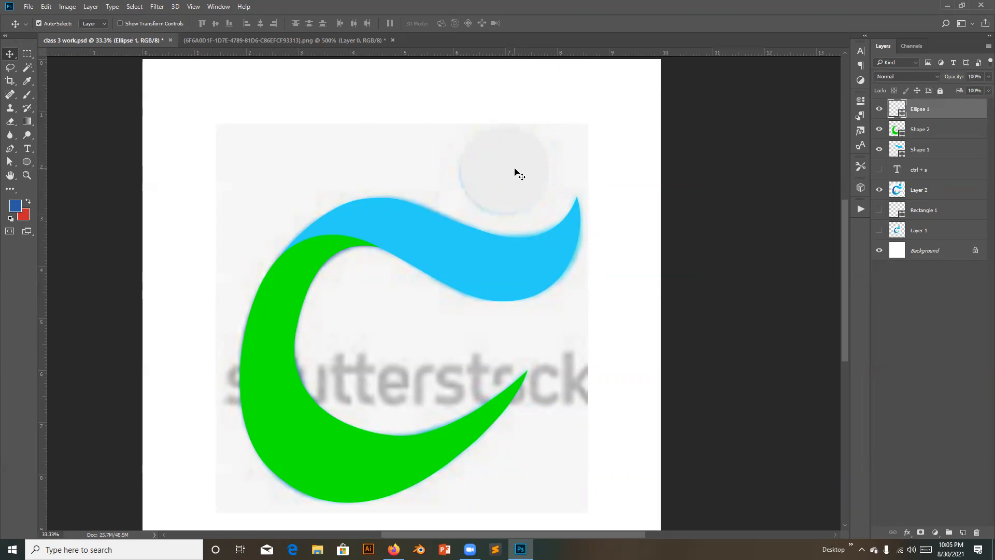
key(Up)
key(Up)
mouse_move(515, 169)
mouse_down()
mouse_move(494, 174)
mouse_move(513, 171)
mouse_up()
Step: Set the circle's fill colour to red ff2323
double_click(901, 115)
click(717, 134)
click(833, 131)
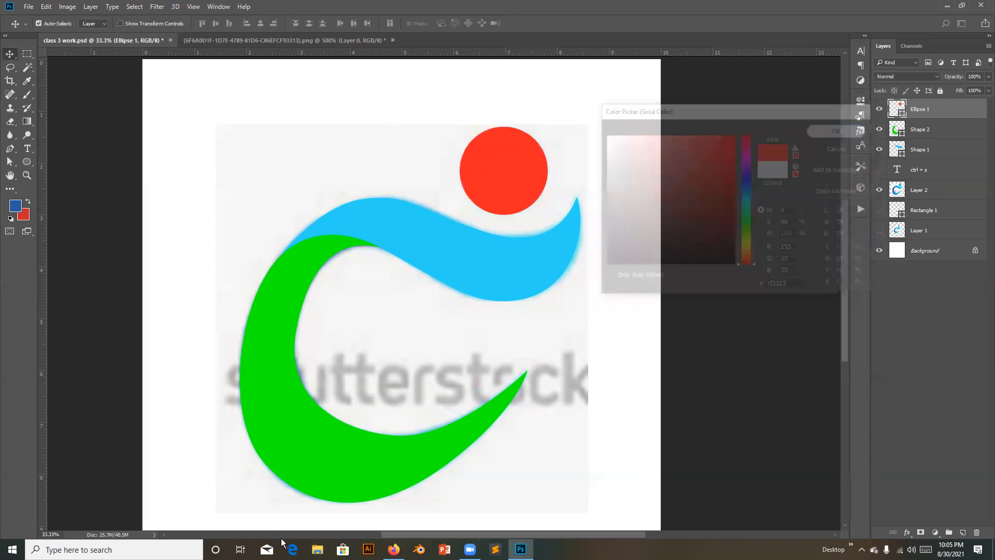
Step: Switch to Firefox, view the Facebook tab, and minimise the browser to return to the drawing
click(393, 548)
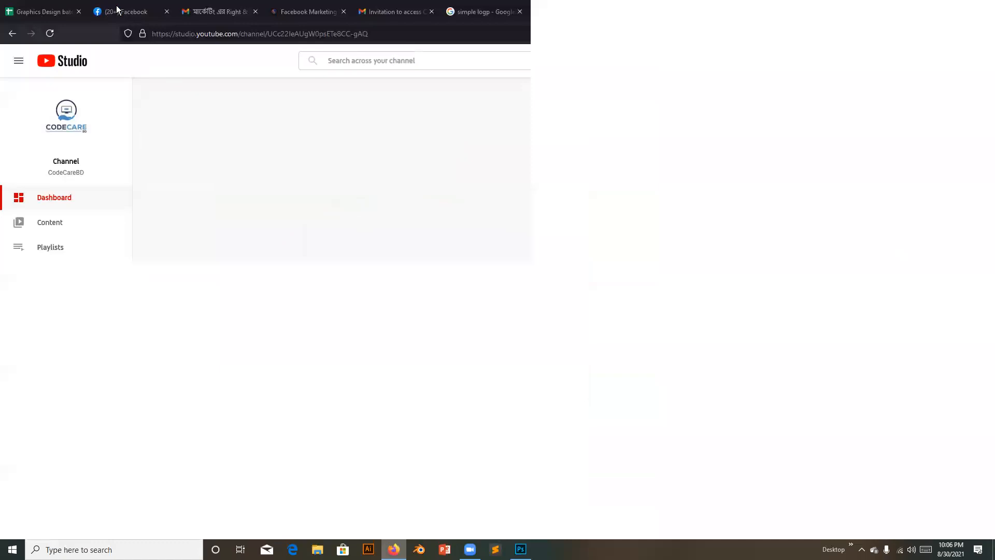
click(132, 12)
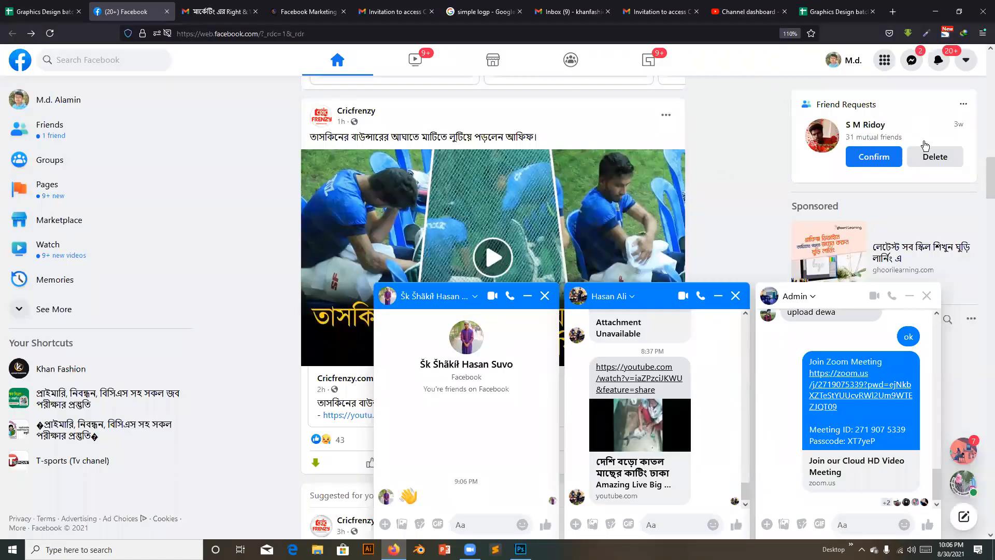
click(939, 14)
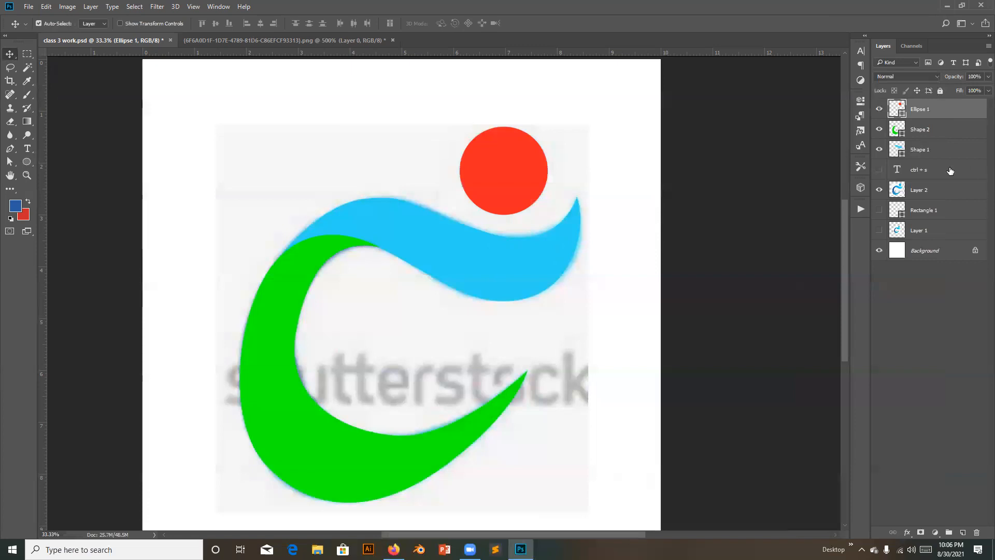
Step: Toggle the reference logo layer's visibility, and hide the circle, crescent and swoosh shape layers to leave the reference showing
key(ctrl+minus)
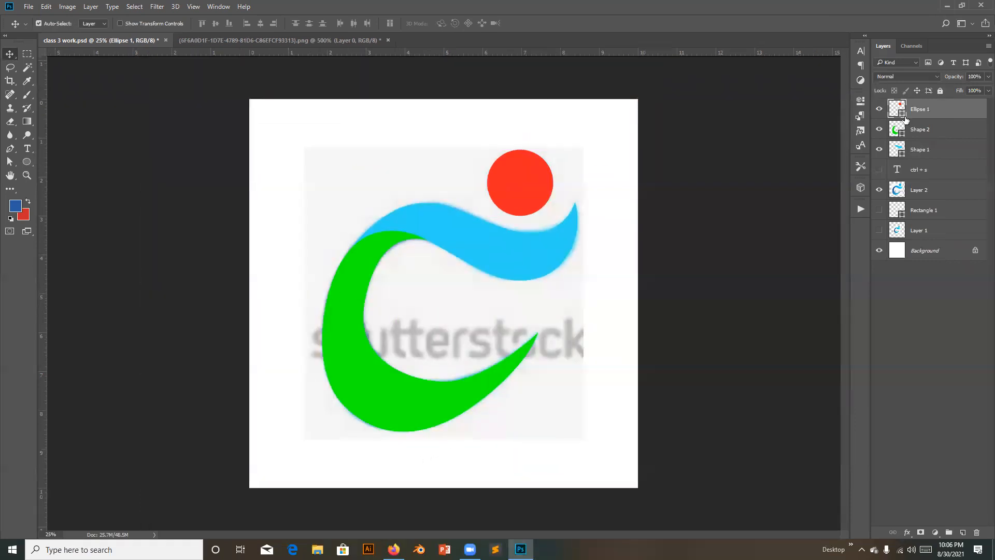
click(878, 192)
click(878, 191)
click(878, 190)
drag(879, 110, 880, 157)
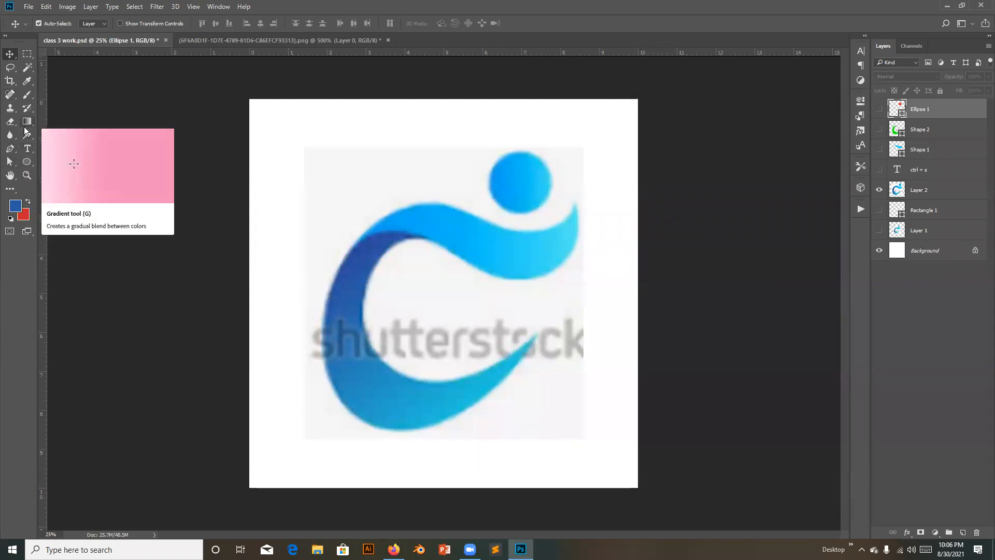
Step: Draw a rectangle about 304 by 284 px in the canvas's upper-left corner and fill it with light cyan sampled from the swoosh's right end
drag(29, 162, 78, 160)
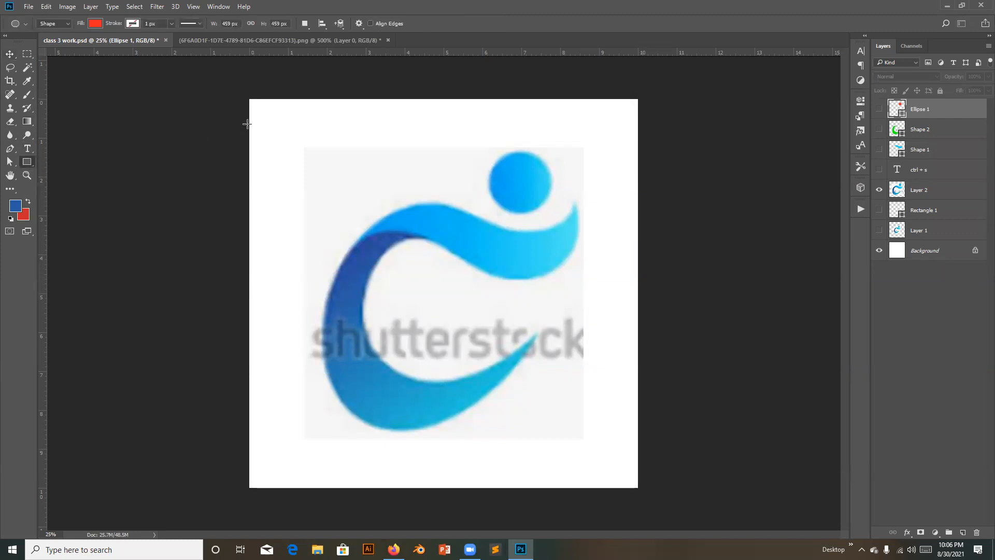
mouse_move(277, 134)
mouse_down()
mouse_move(305, 136)
mouse_move(292, 144)
mouse_up()
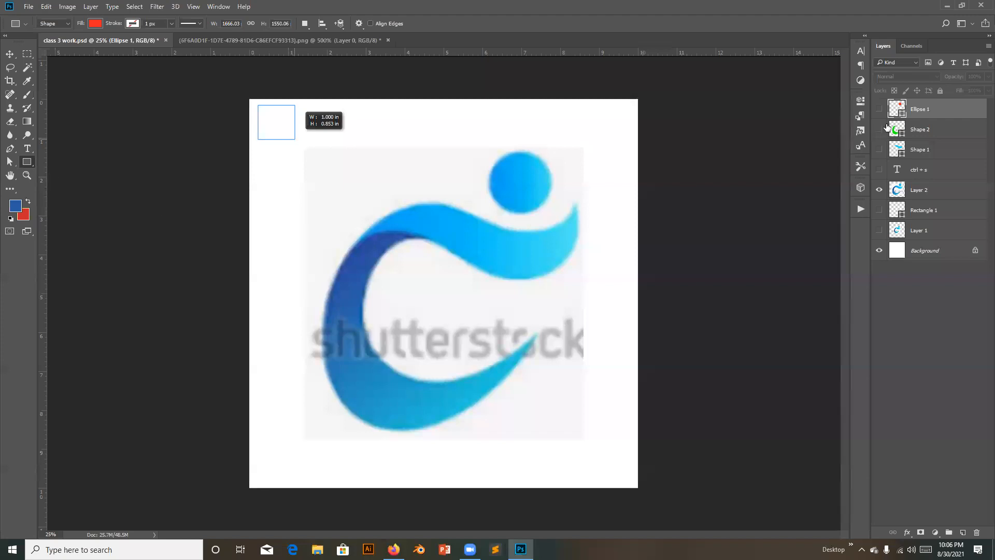
click(830, 97)
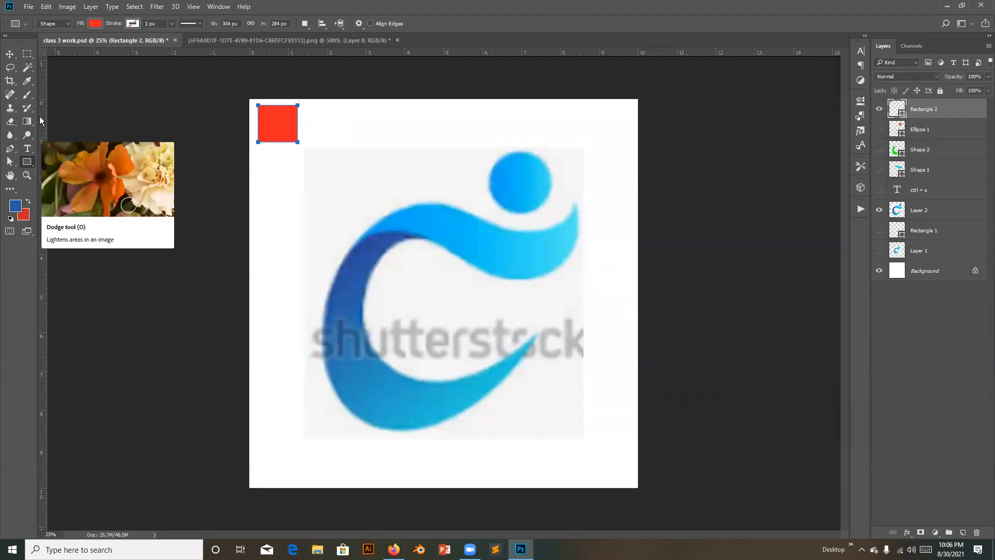
double_click(902, 113)
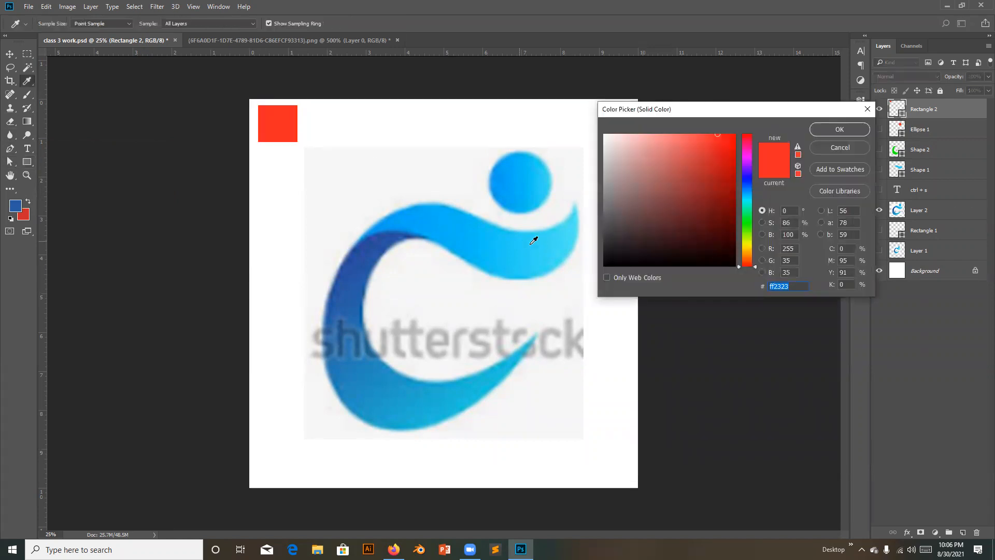
click(572, 228)
click(831, 126)
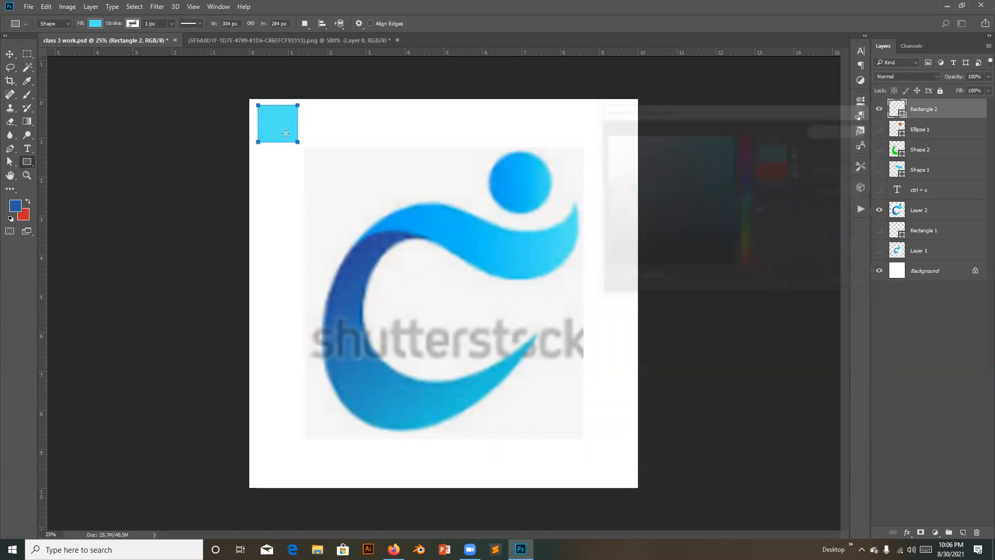
Step: Duplicate the cyan swatch, turn on Auto-Select, and place the copy just to the right of the original
click(10, 53)
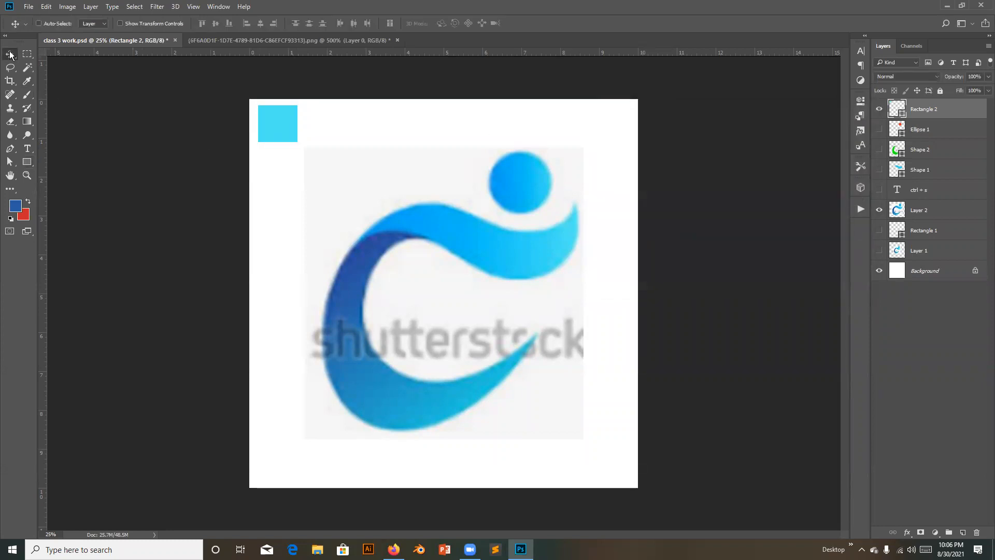
key(ctrl+j)
click(39, 23)
drag(300, 135, 345, 130)
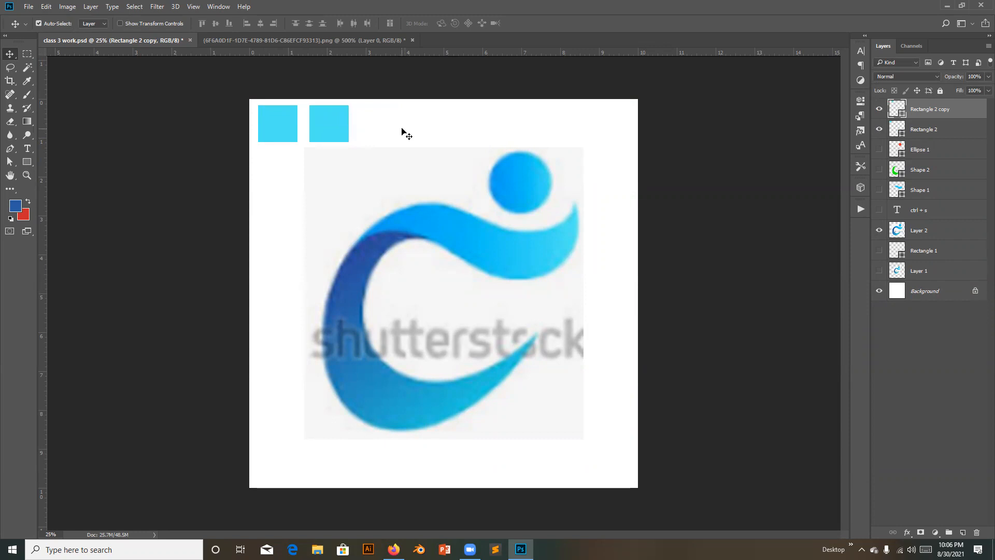
Step: Fill the second swatch with the bright blue sampled from the left part of the swoosh
double_click(902, 110)
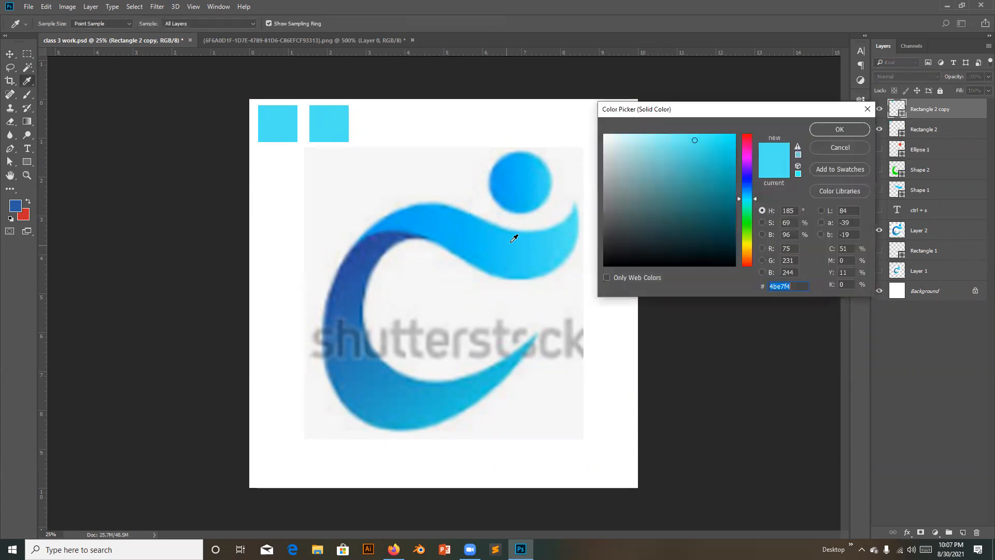
click(381, 223)
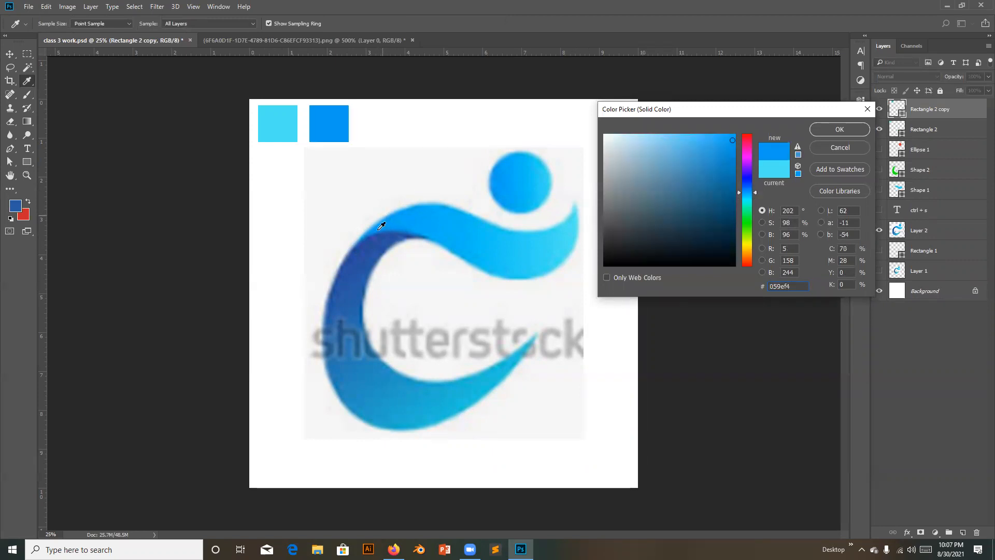
click(837, 131)
Step: Resample the first swatch's fill from the light cyan at the swoosh's upper-right tip
click(923, 130)
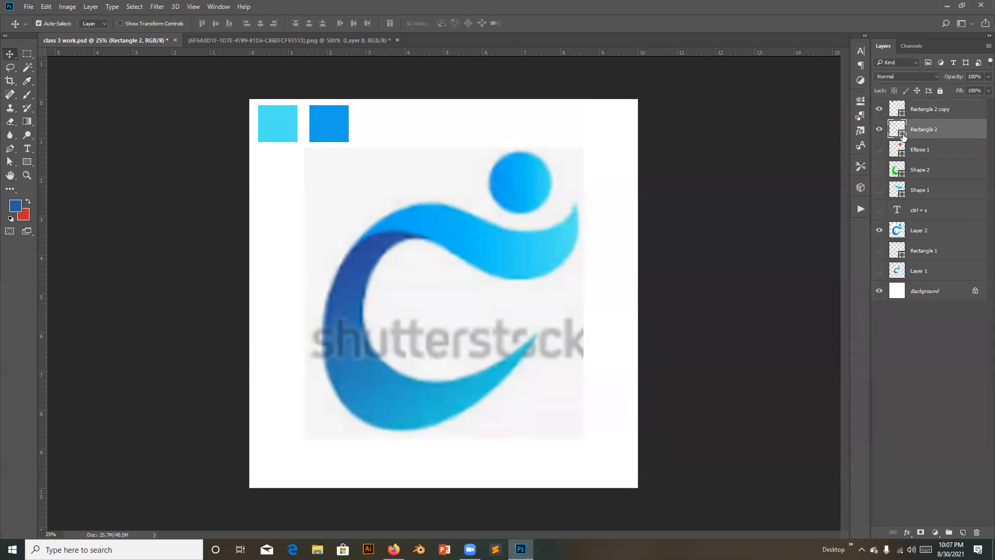
double_click(903, 135)
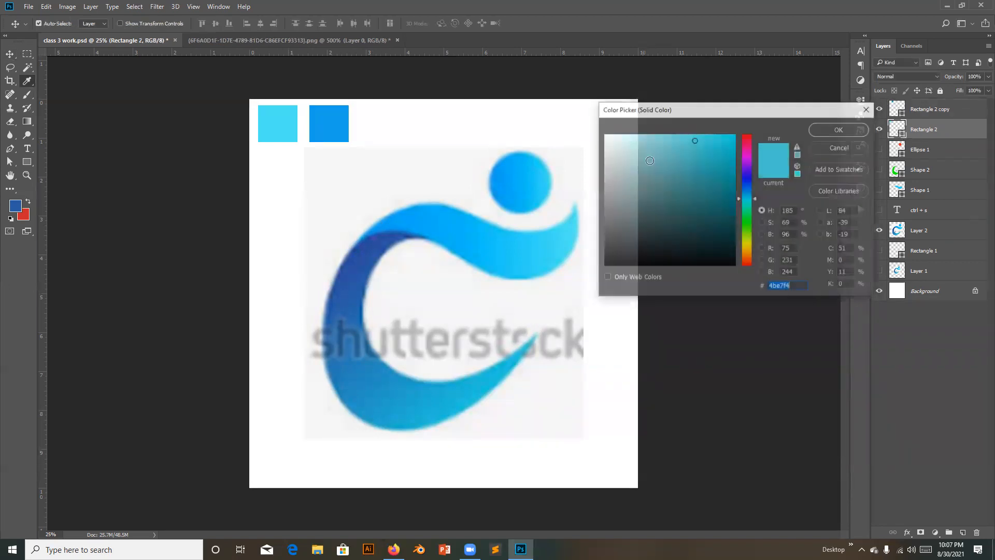
click(577, 215)
click(828, 131)
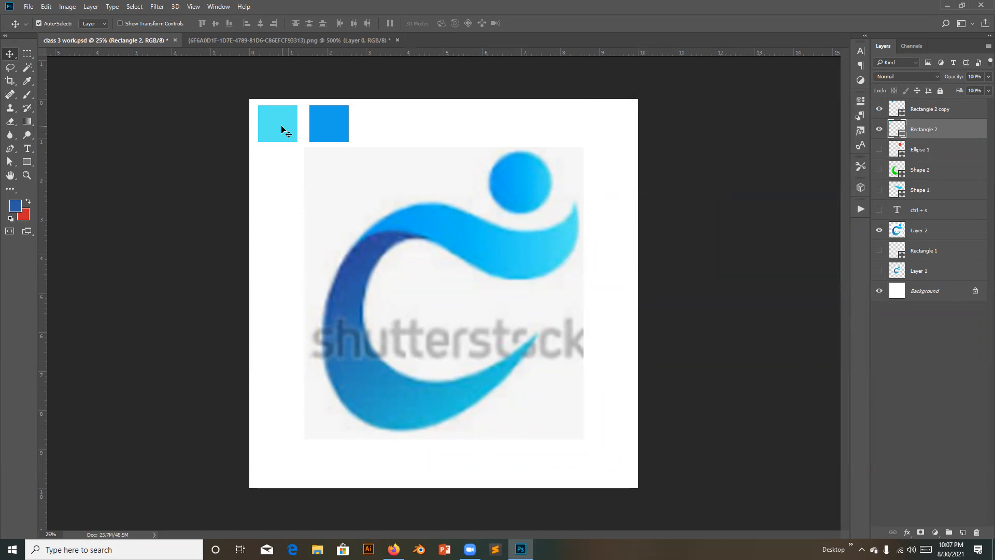
Step: Duplicate the bright blue swatch 1.320 in to the right, keeping it aligned and evenly spaced as a third swatch
click(329, 124)
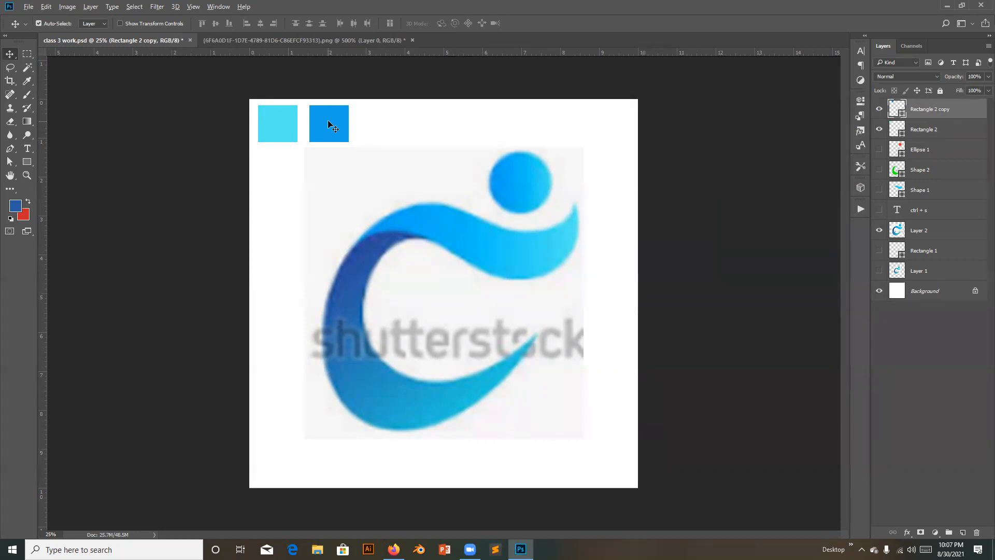
drag(342, 122, 406, 132)
key(ctrl+z)
drag(339, 124, 393, 125)
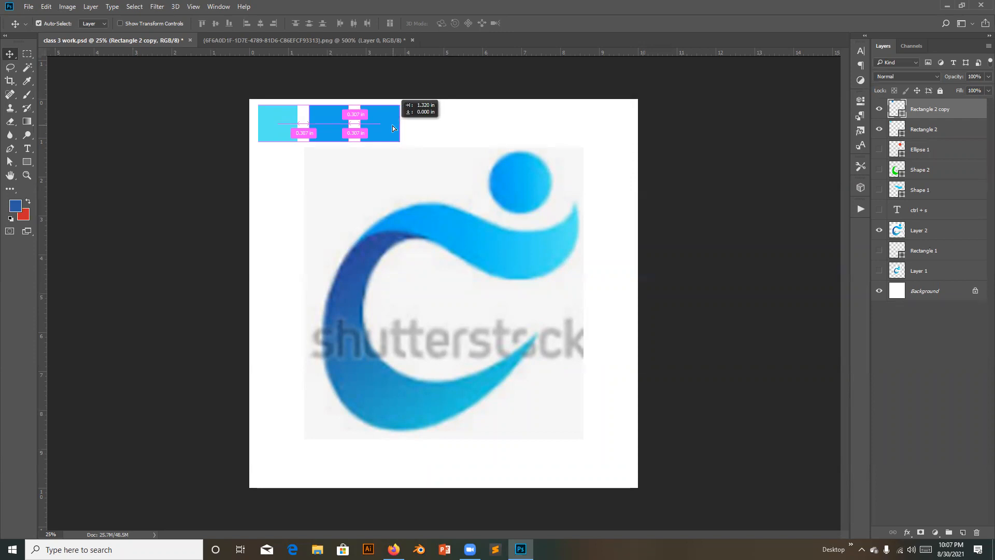
drag(393, 126, 393, 125)
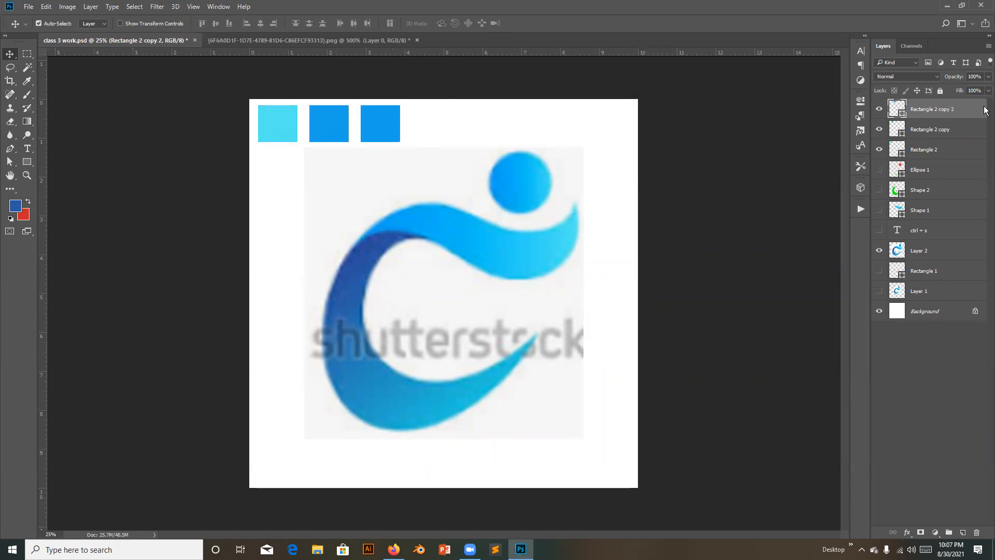
Step: Fill the third swatch with dark blue 28519e sampled from the top of the crescent
double_click(903, 115)
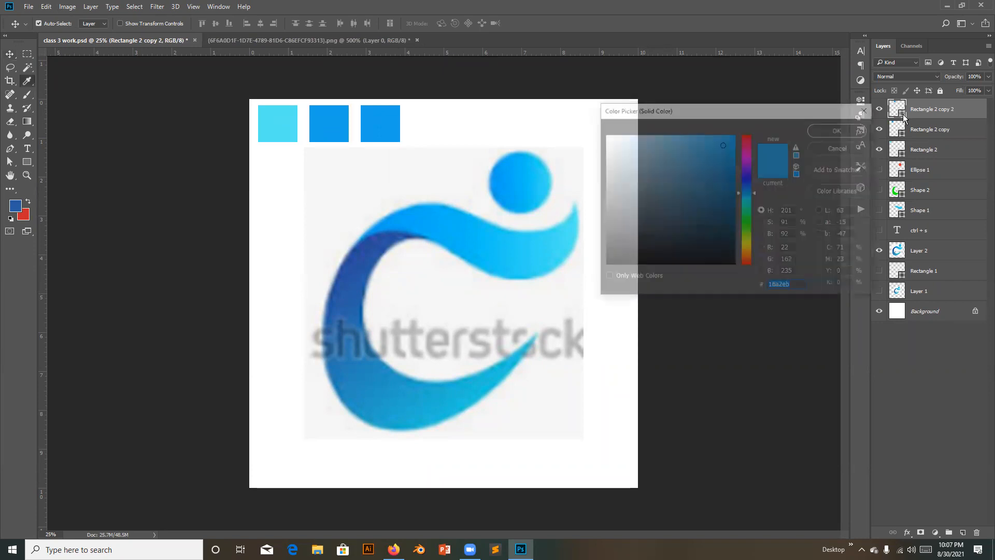
click(385, 236)
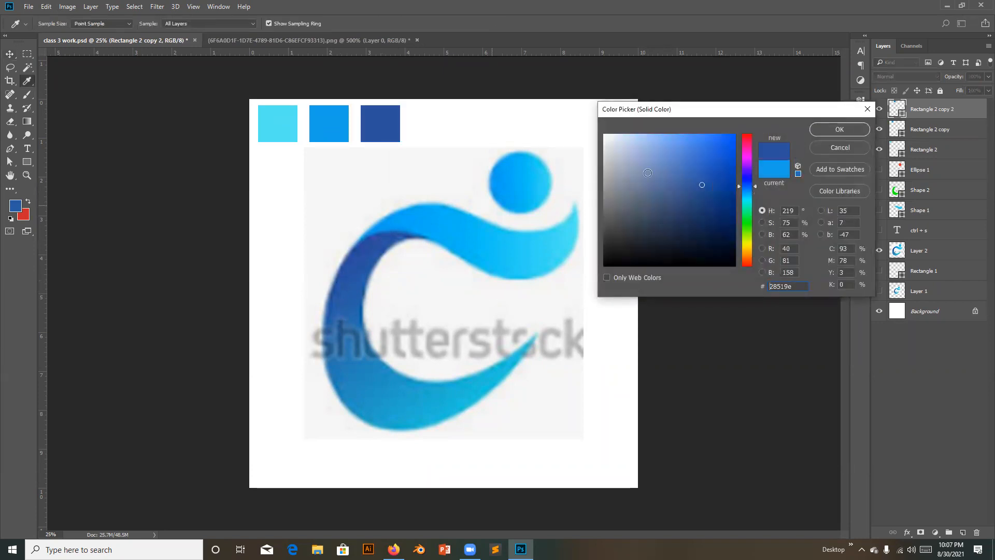
click(842, 129)
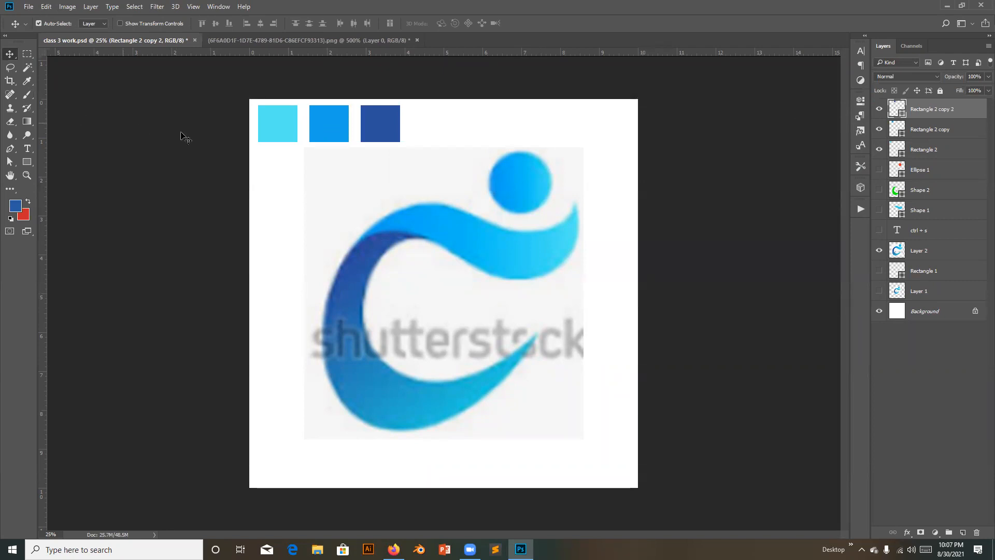
Step: Duplicate the dark blue swatch to its right as a fourth swatch, aligned and evenly spaced with the row
drag(390, 121, 377, 181)
drag(394, 141, 498, 136)
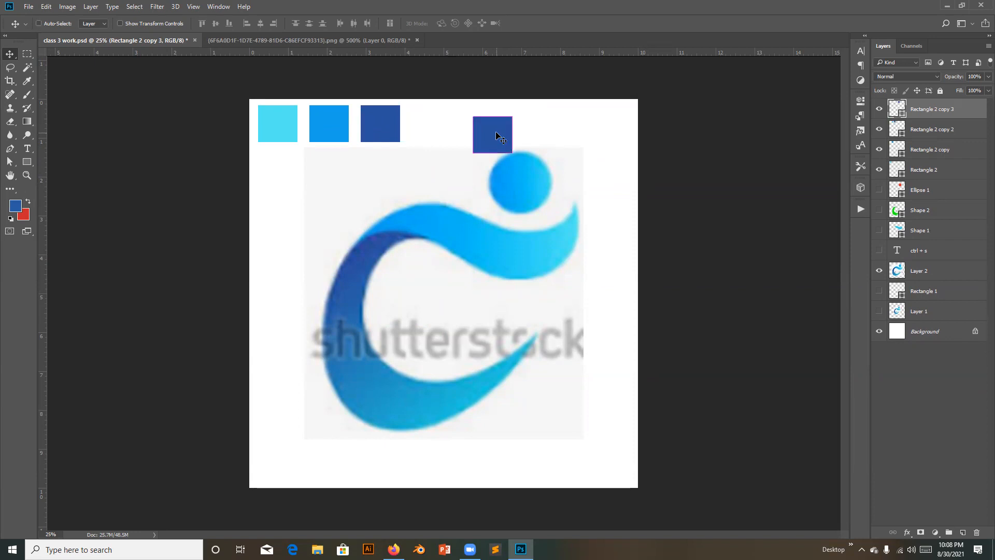
key(ctrl+z)
drag(390, 139, 446, 138)
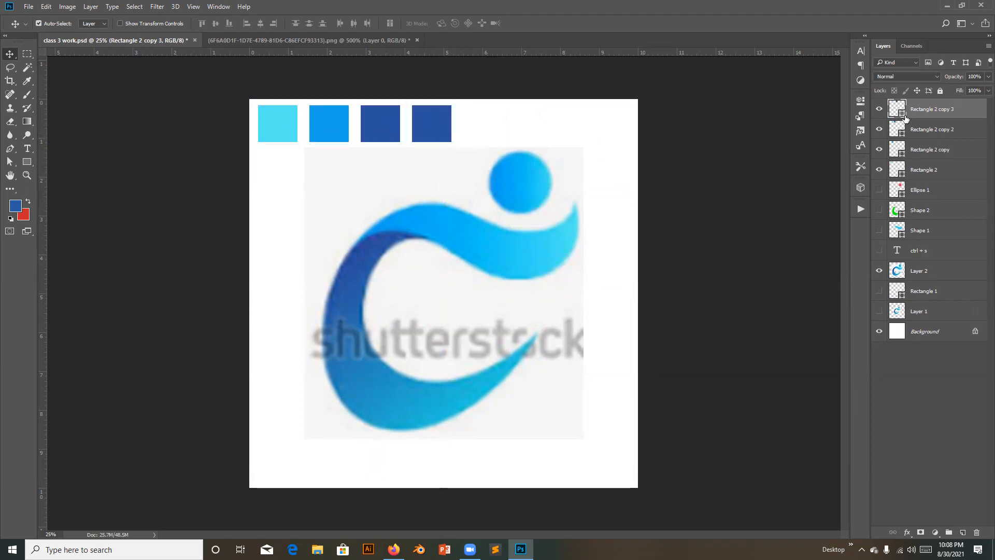
Step: Fill the fourth swatch with blue 29a2ea sampled from the left edge of the reference logo's circle
double_click(902, 115)
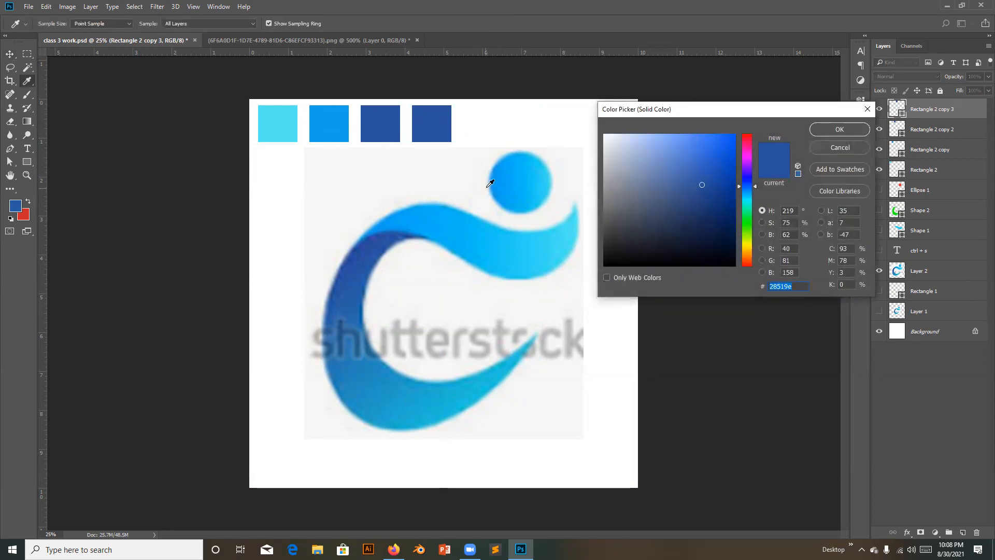
click(494, 181)
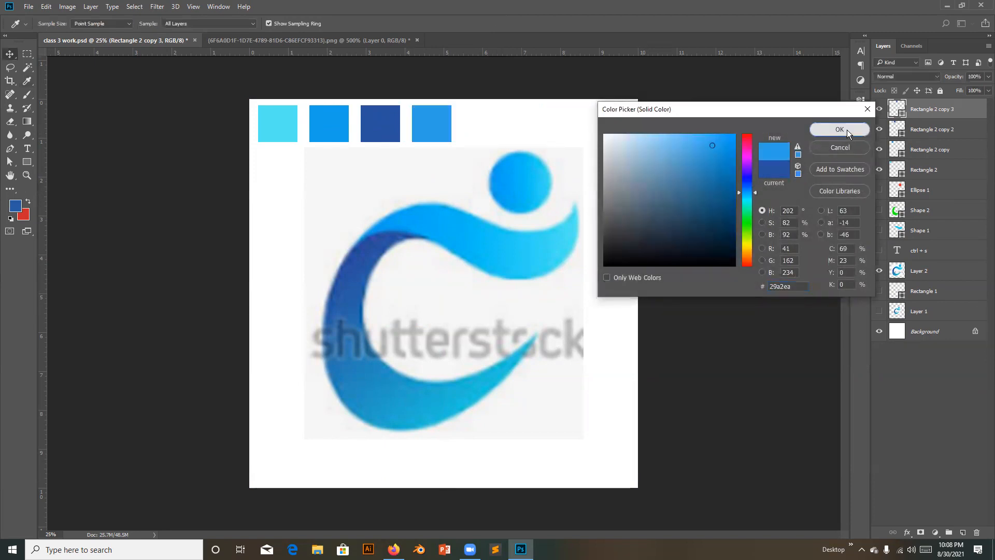
click(847, 131)
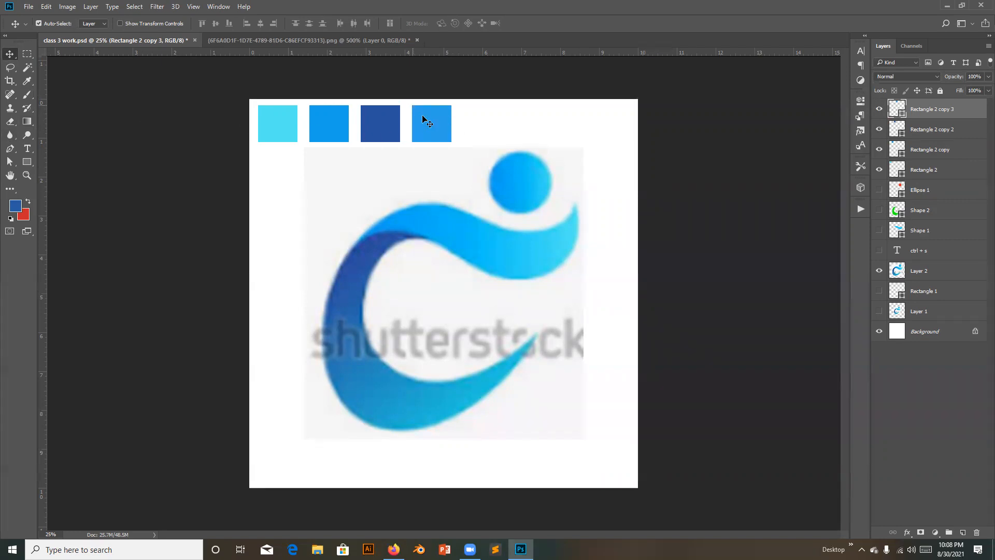
drag(425, 124, 308, 228)
key(ctrl+t)
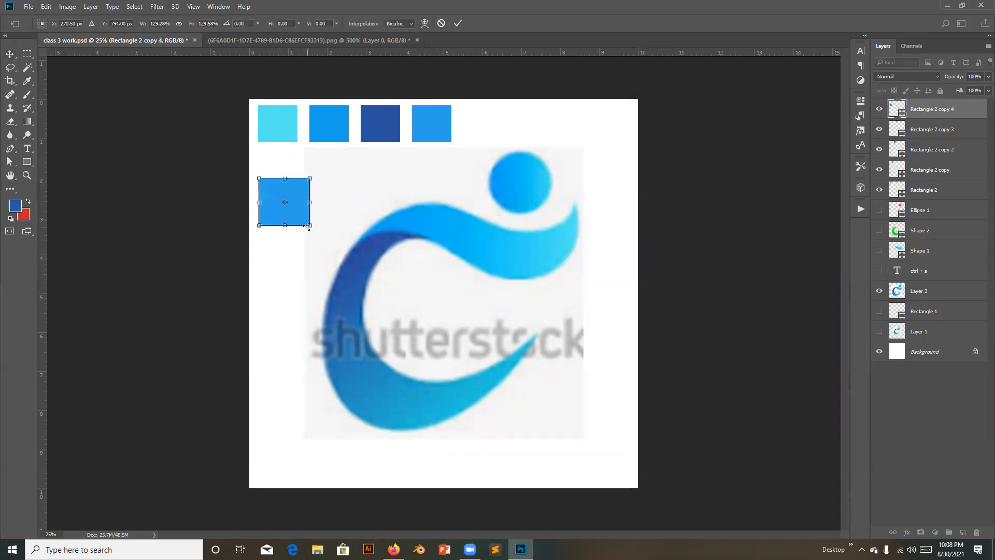
click(441, 23)
key(Delete)
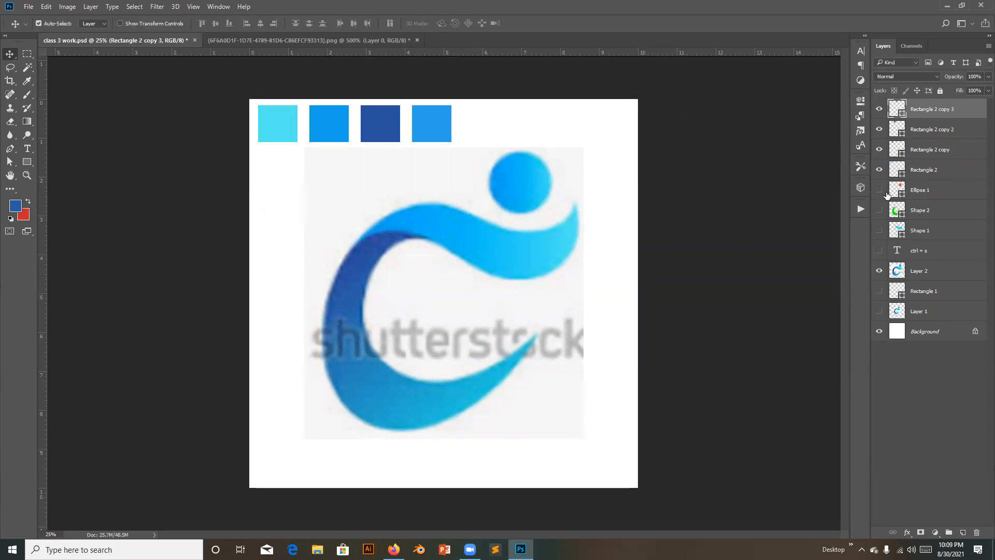
Step: Make the Ellipse 1, Shape 2 and Shape 1 layers visible and select all three
drag(885, 191, 878, 231)
click(939, 275)
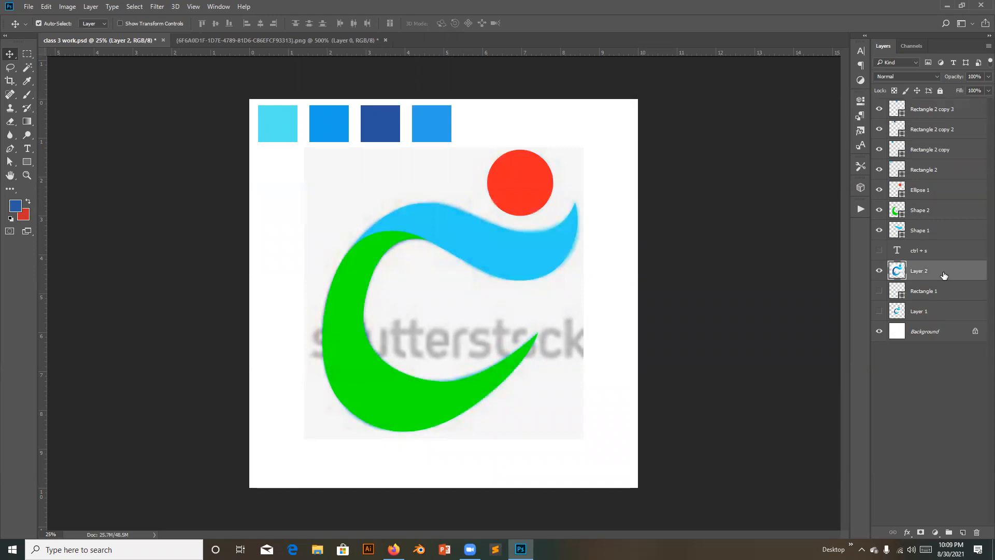
click(942, 231)
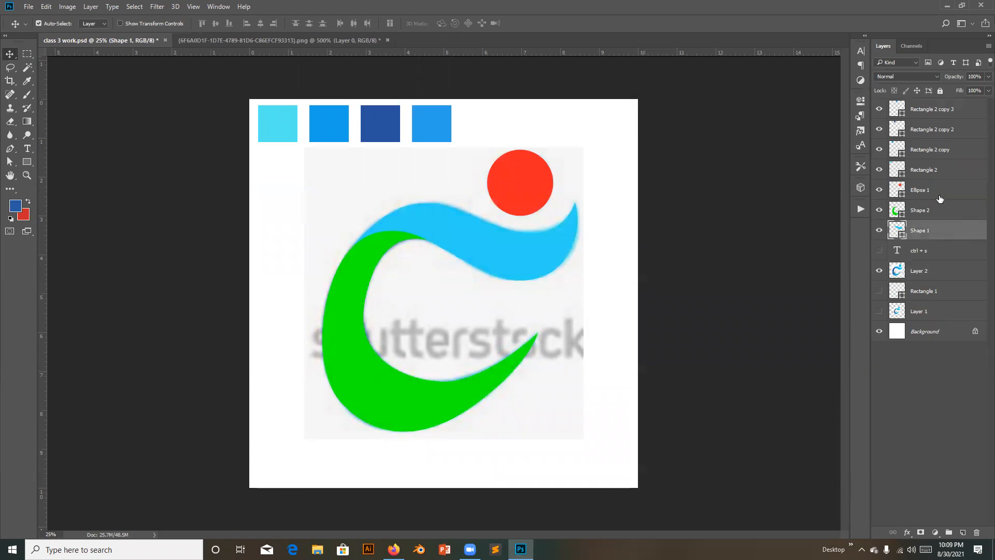
shift+click(940, 198)
key(ctrl)
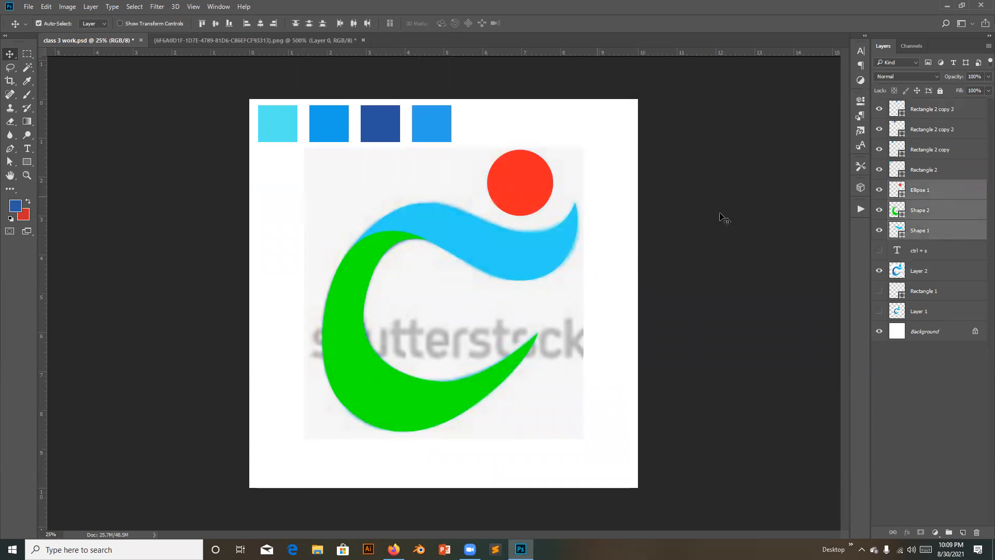
Step: Scale the Layer 2 reference logo to about 55.6% and place it in the canvas's lower-right corner
click(927, 277)
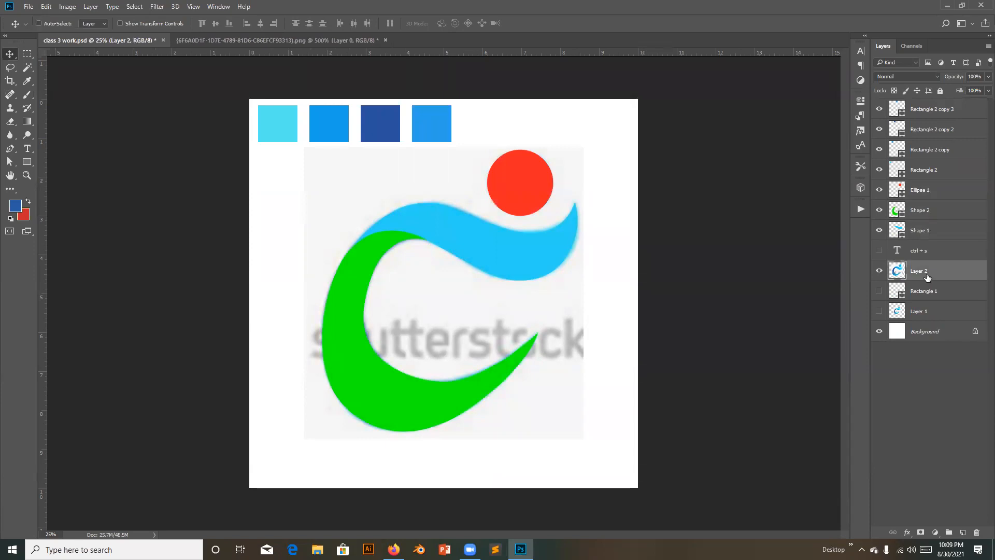
key(ctrl+t)
drag(583, 149, 521, 212)
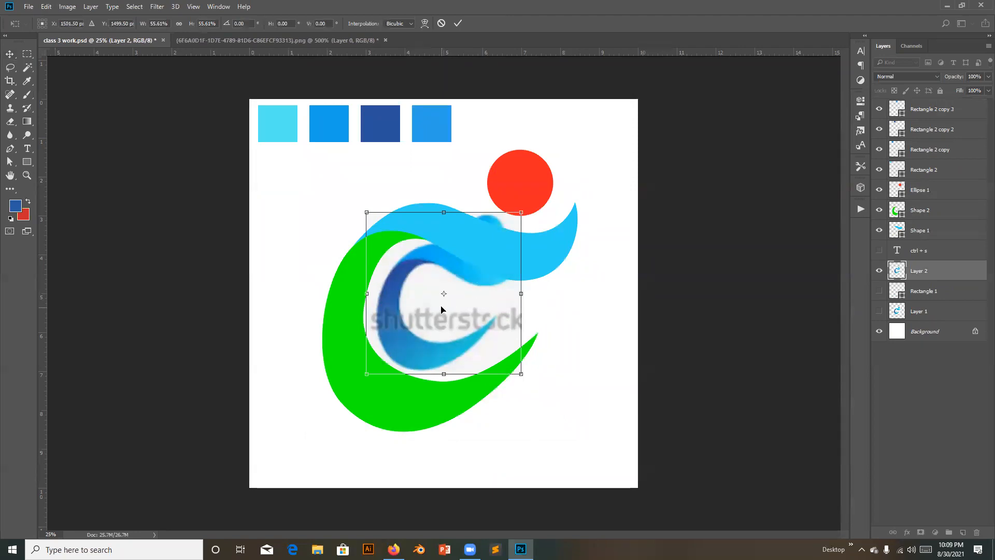
key(ctrl+plus)
drag(499, 309, 549, 378)
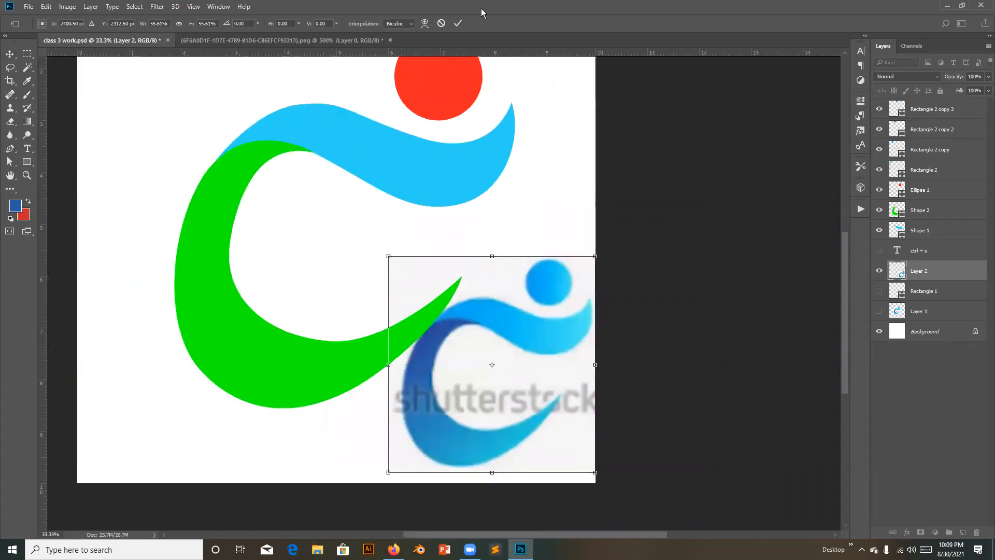
click(458, 22)
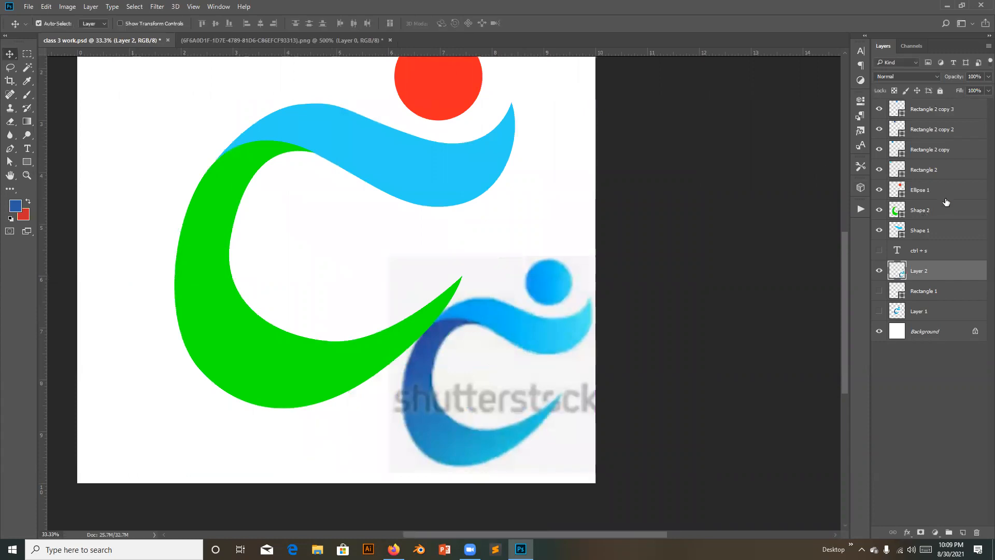
Step: Scale the Ellipse 1, Shape 2 and Shape 1 layers together to about 64%
click(945, 197)
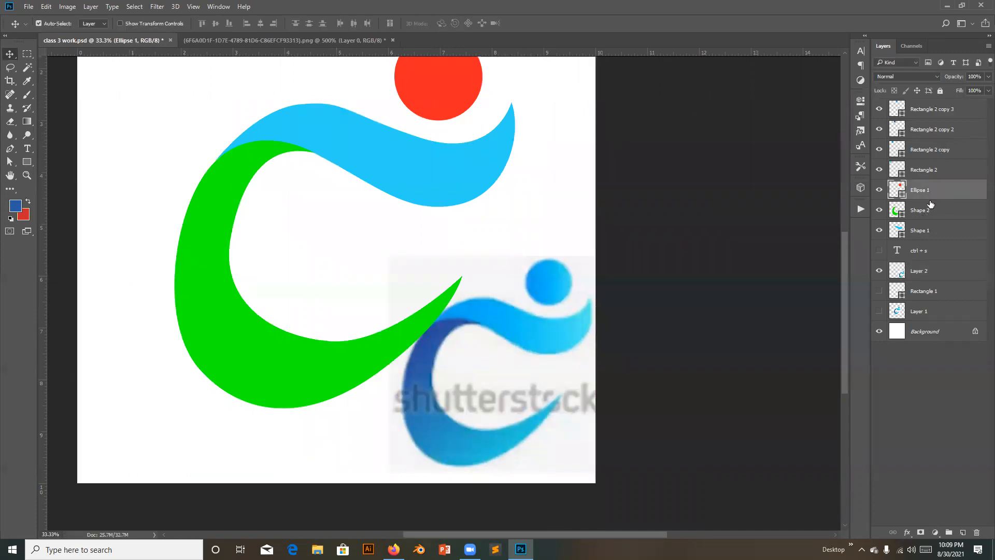
shift+click(934, 233)
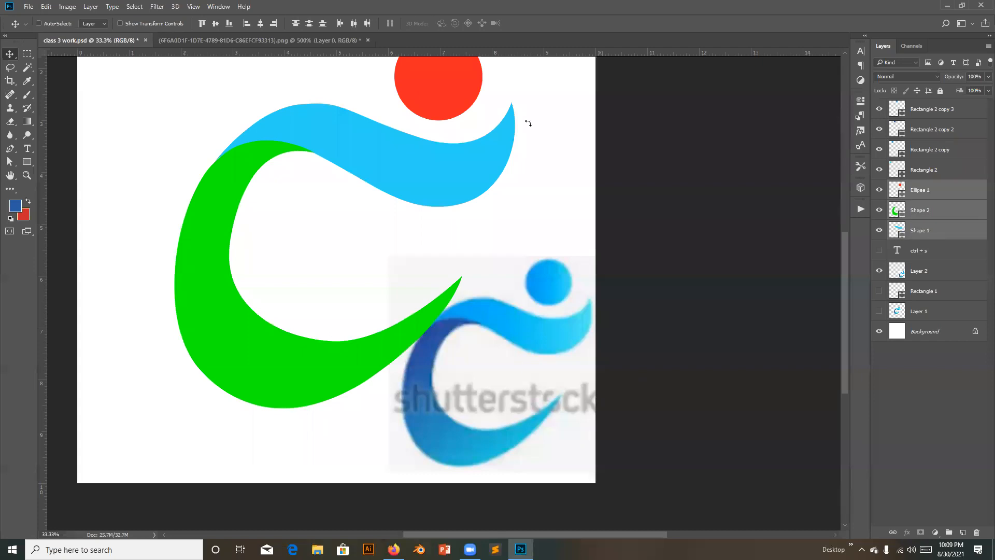
key(ctrl+t)
scroll(513, 156, up, 2)
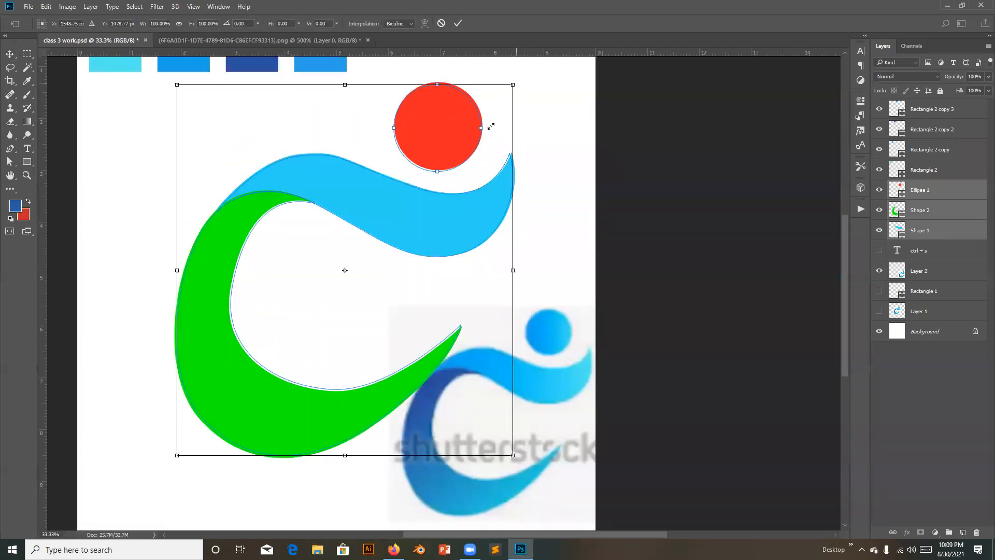
drag(514, 83, 470, 165)
drag(408, 245, 355, 209)
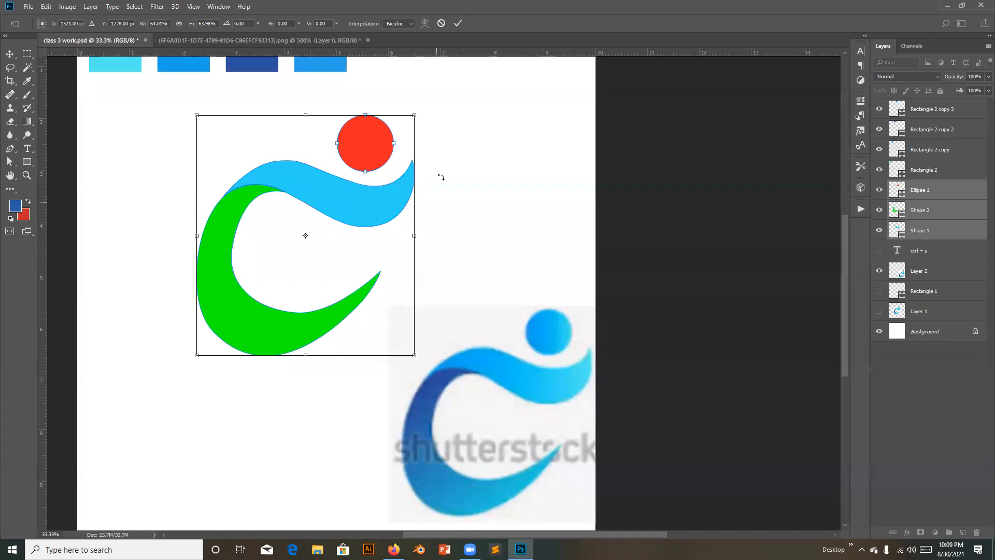
Step: Move the three scaled logo shapes to the canvas's upper-left area below the swatches, commit the transform and deselect the layers
drag(351, 213, 340, 170)
drag(307, 218, 274, 234)
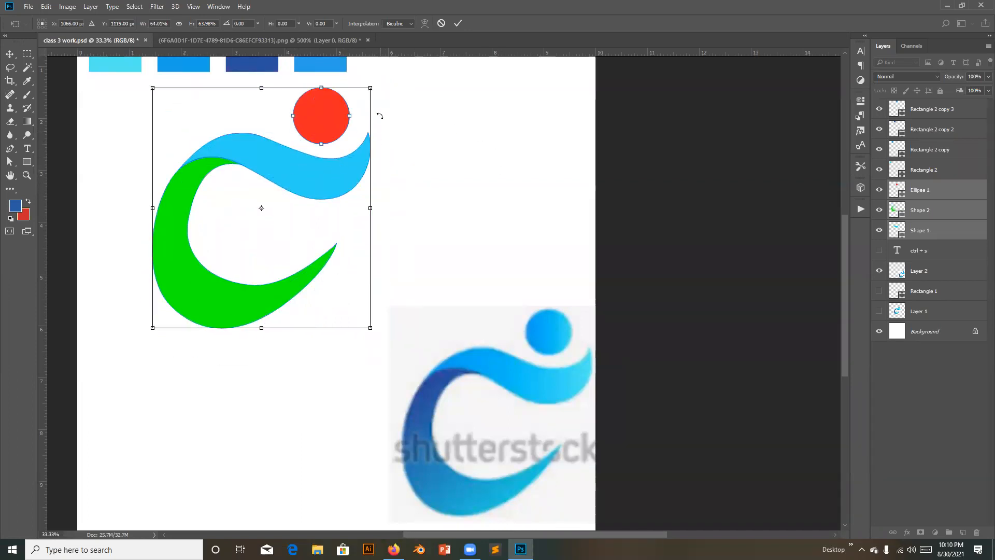
drag(312, 174, 338, 225)
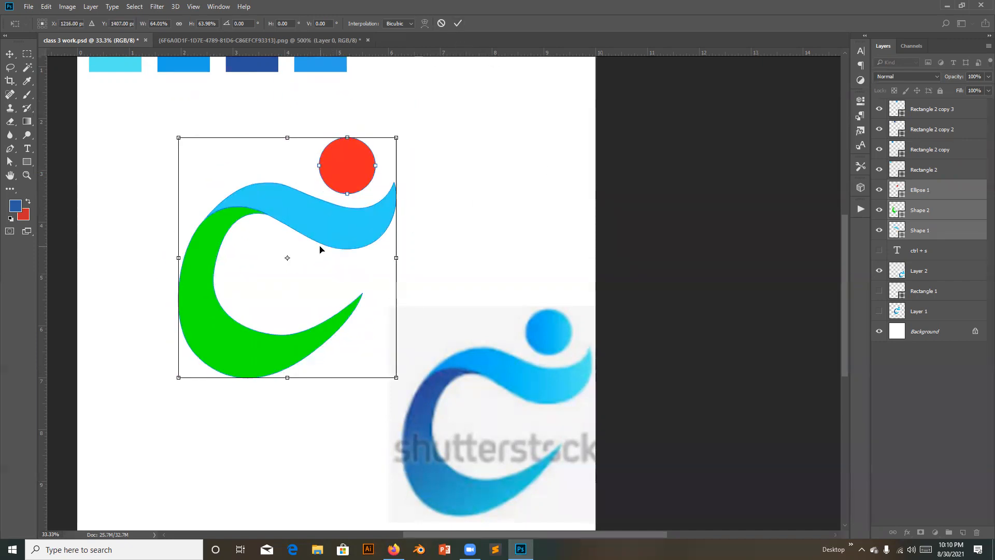
drag(322, 224, 301, 195)
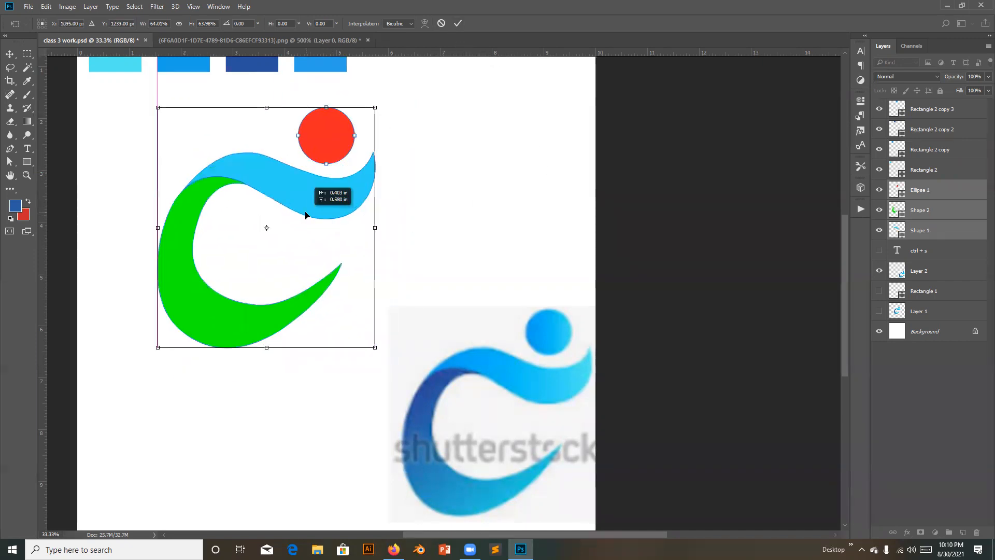
click(458, 23)
key(space)
drag(467, 252, 430, 304)
drag(331, 255, 349, 249)
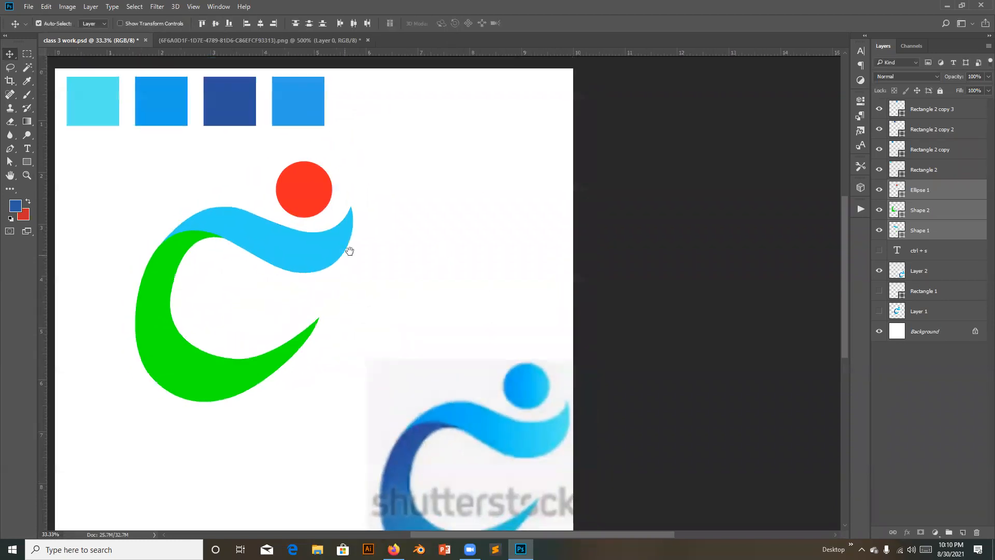
click(473, 236)
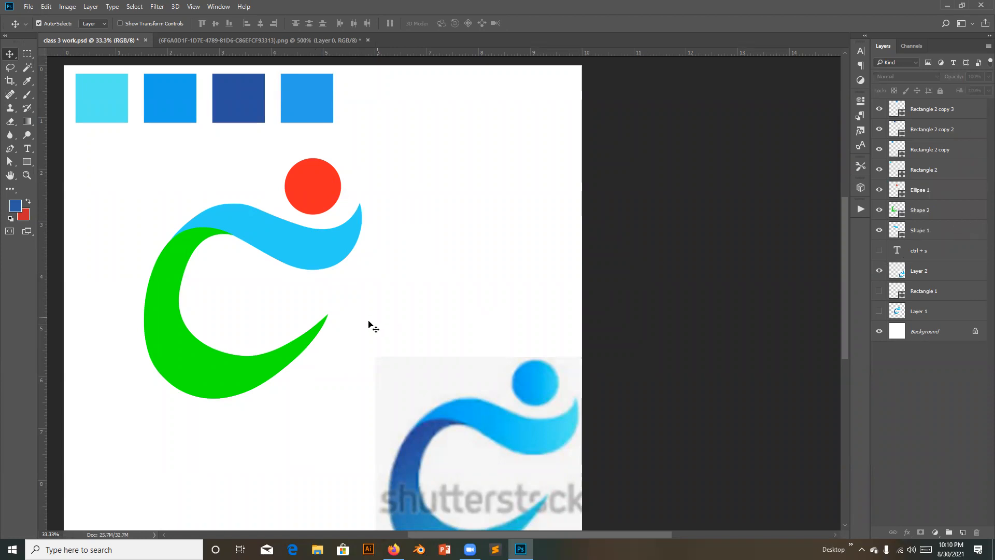
Step: Apply a linear Gradient Overlay at a 0° angle to the red circle on Ellipse 1
click(318, 186)
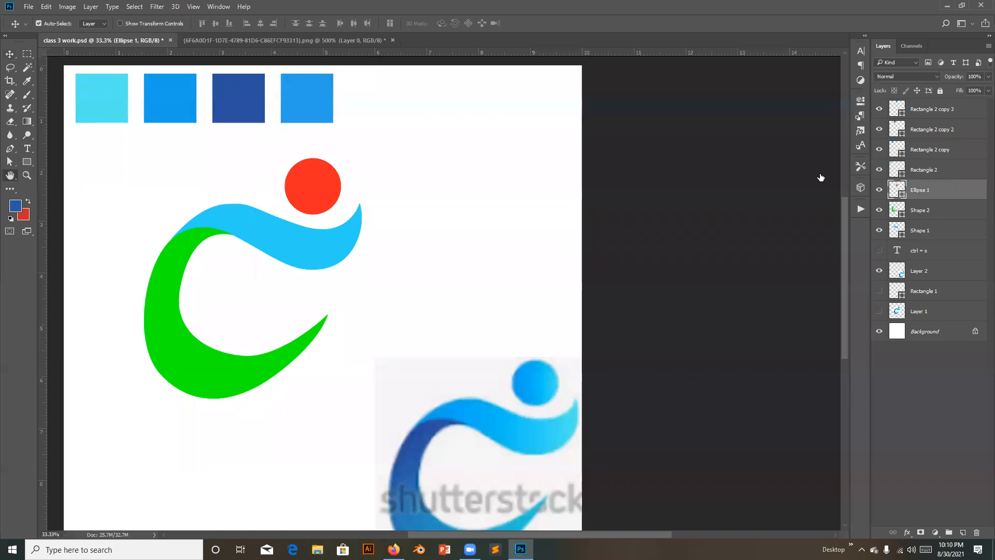
double_click(968, 198)
click(620, 298)
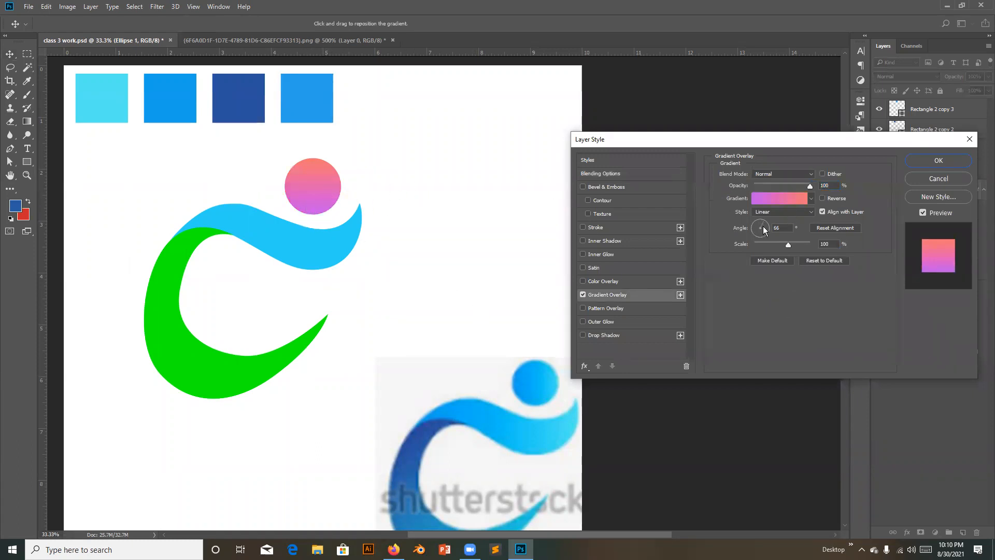
click(767, 231)
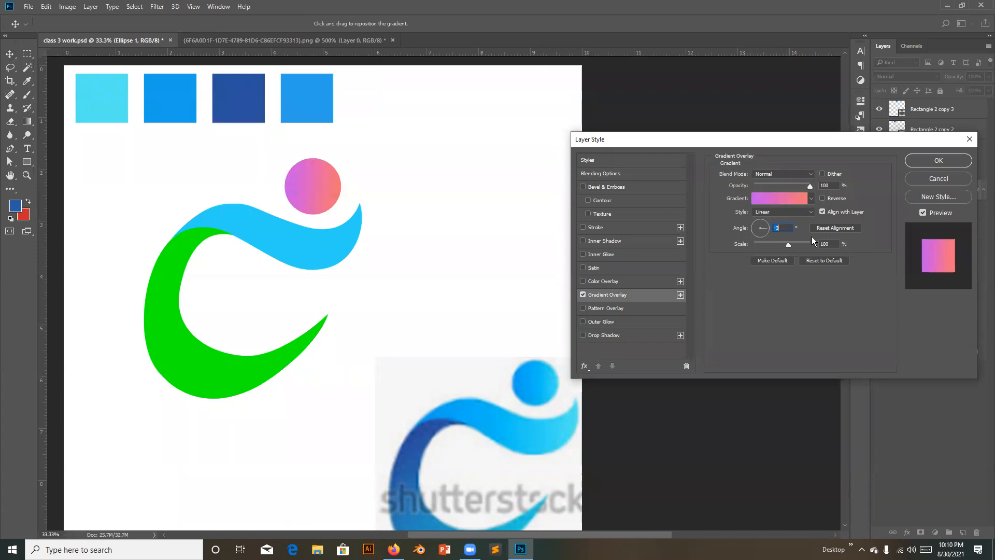
text(0)
click(938, 162)
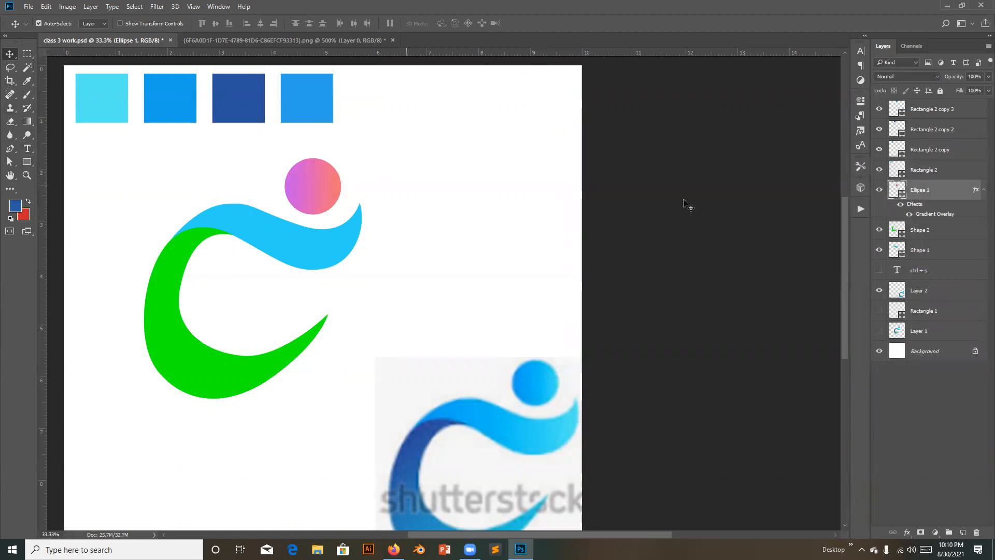
ctrl+click(895, 189)
key(g)
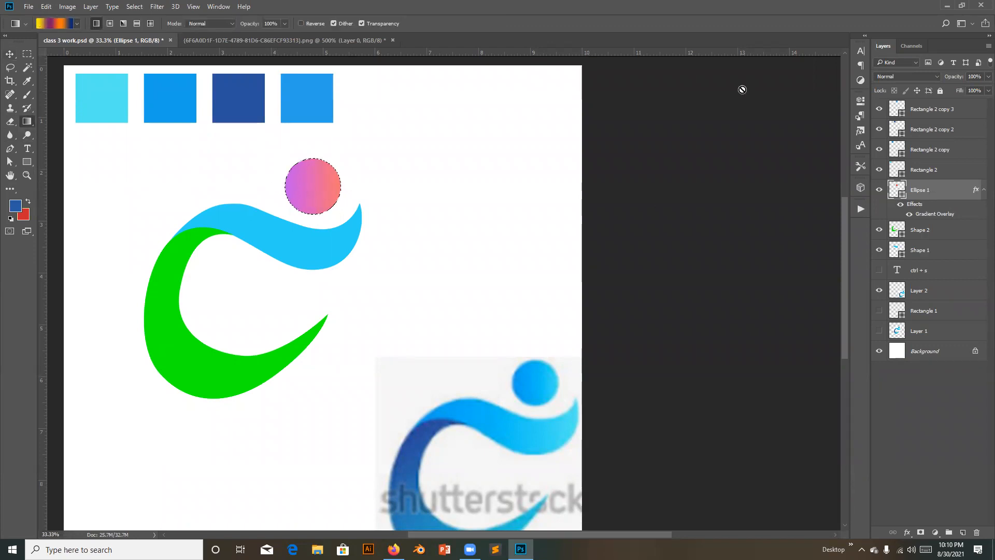
click(11, 54)
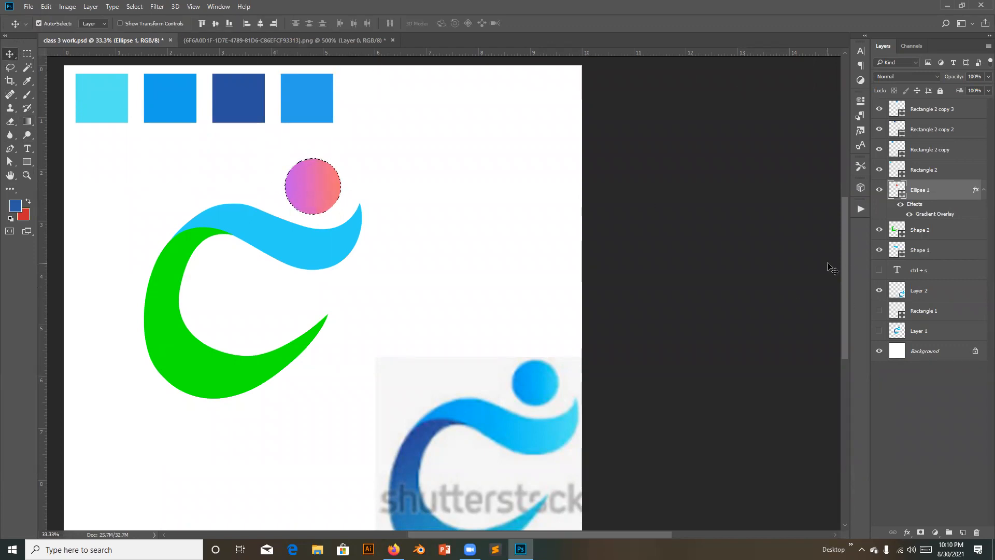
key(ctrl+d)
Step: Rasterize the Ellipse 1 layer and its style, and fill the circle's selection with a multicolour linear gradient from right to left
right_click(956, 187)
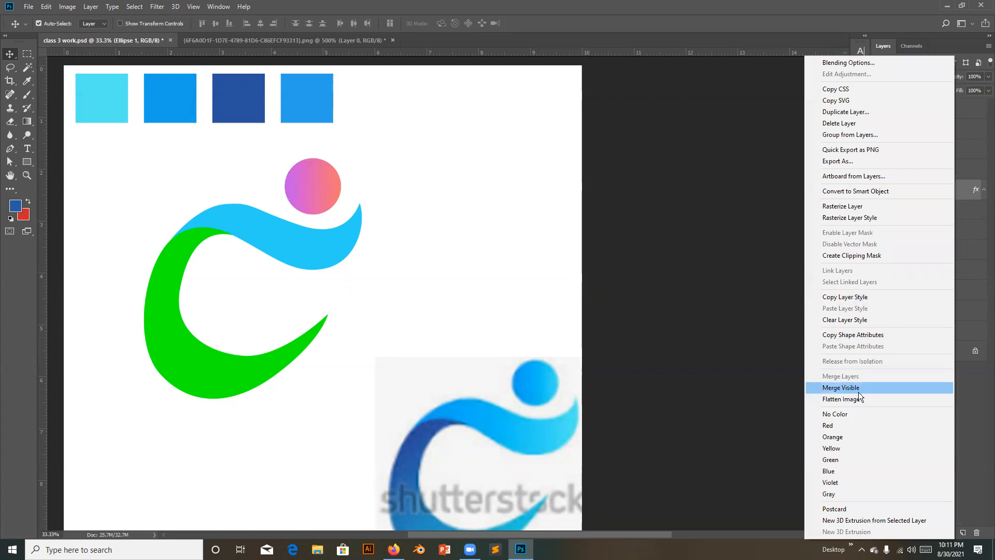
click(860, 208)
right_click(963, 190)
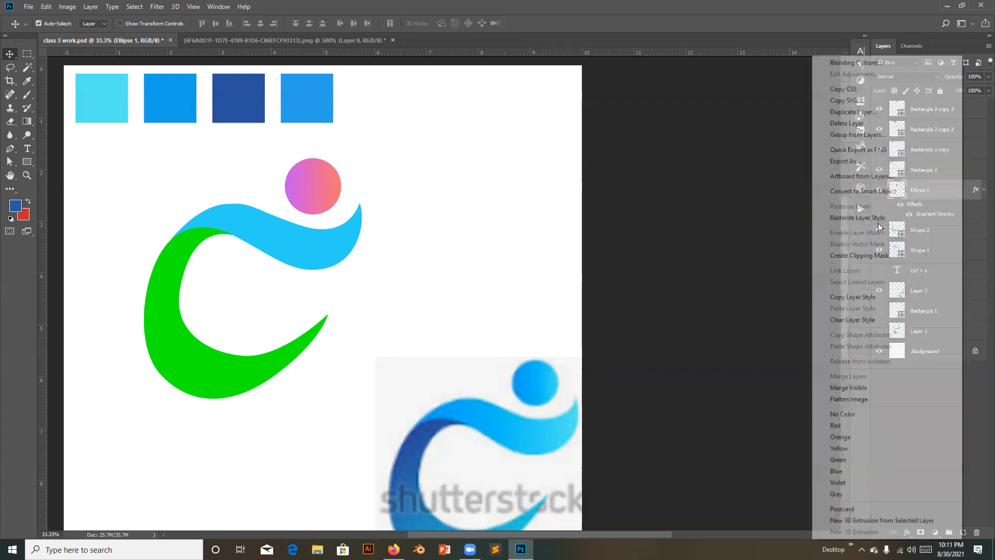
click(987, 192)
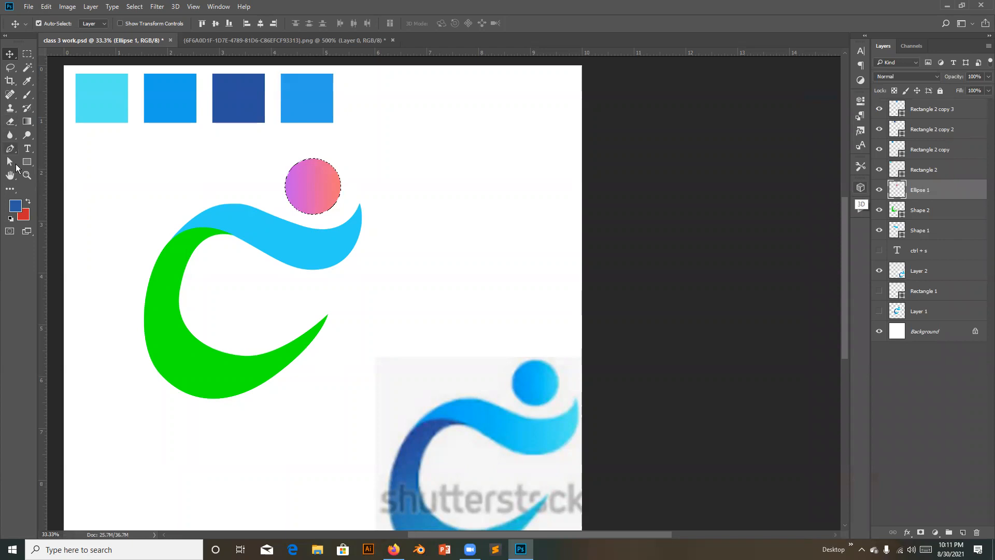
click(27, 122)
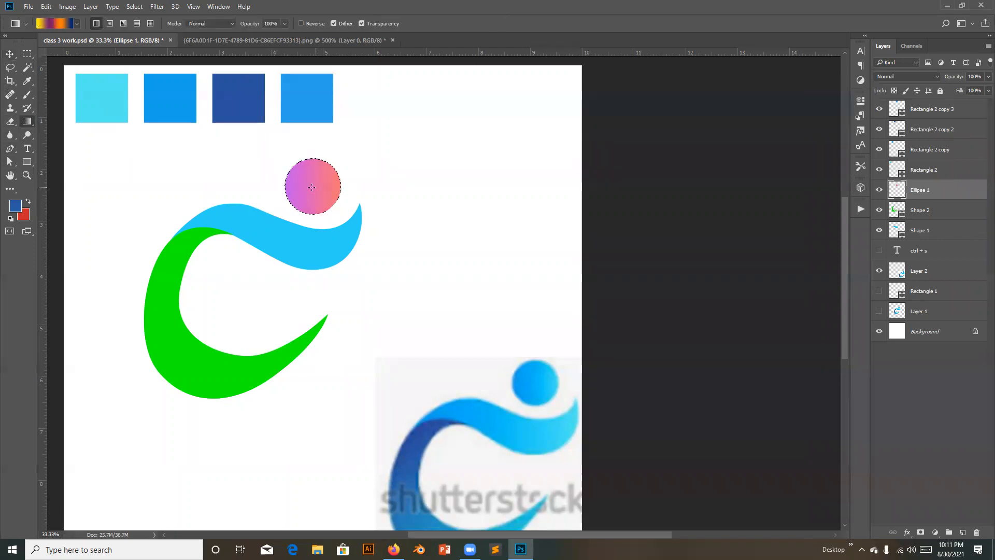
drag(340, 185, 285, 189)
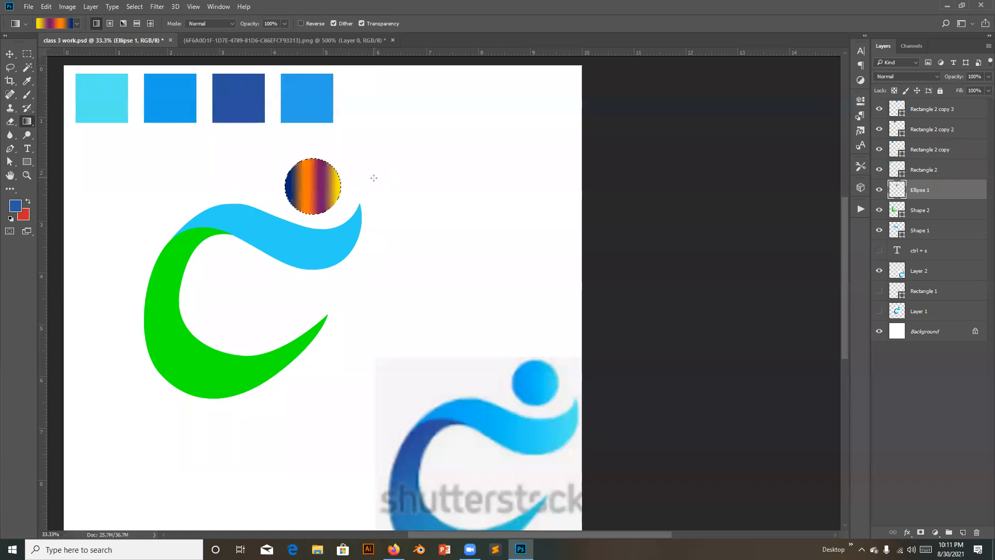
Step: Undo the gradient fill, the circle's selection and the rasterizing of Ellipse 1
key(ctrl+z)
key(ctrl+shift+z)
key(ctrl+z)
key(ctrl+z)
key(ctrl+z)
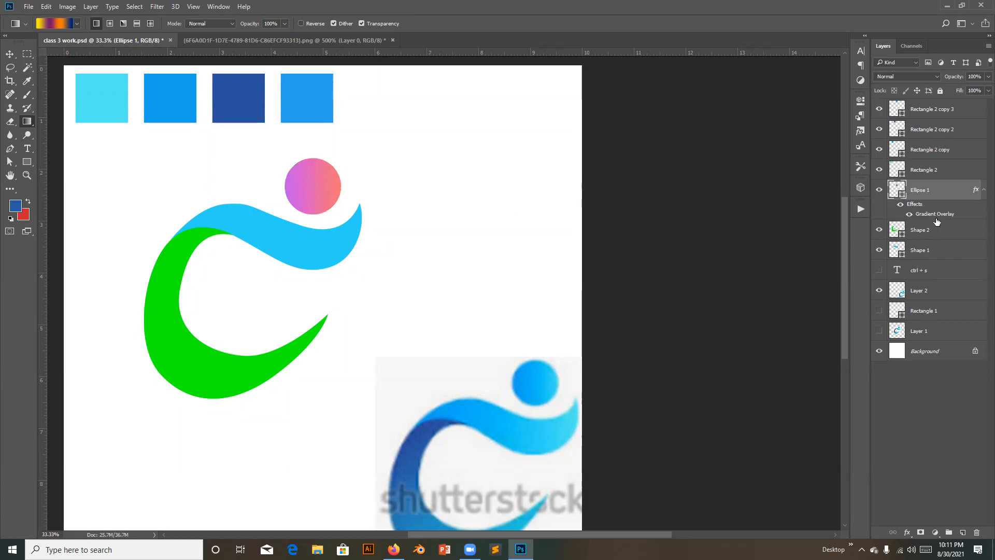
Step: Set the starting colour stop of Ellipse 1's gradient overlay to #189de9, sampled from the left side of the reference logo's circle
double_click(936, 214)
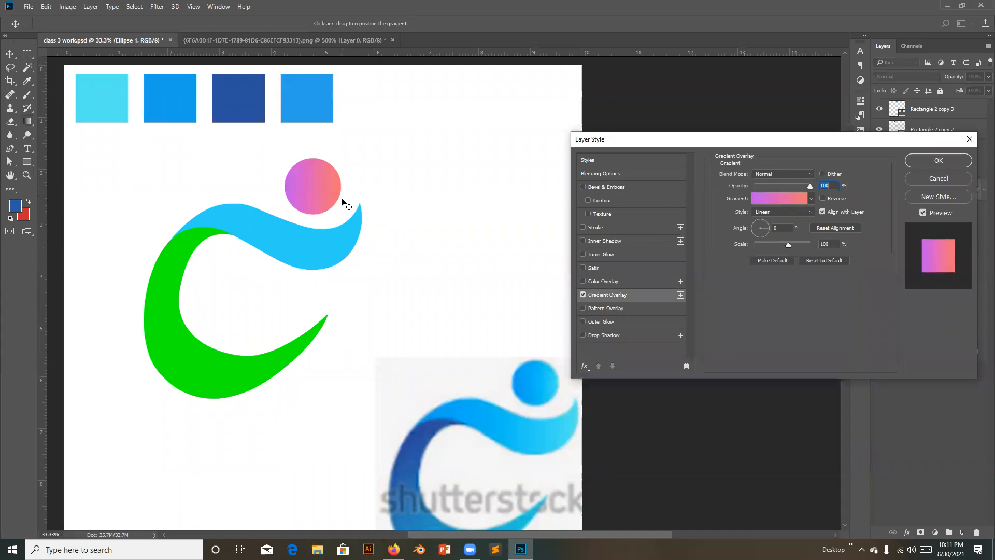
click(784, 199)
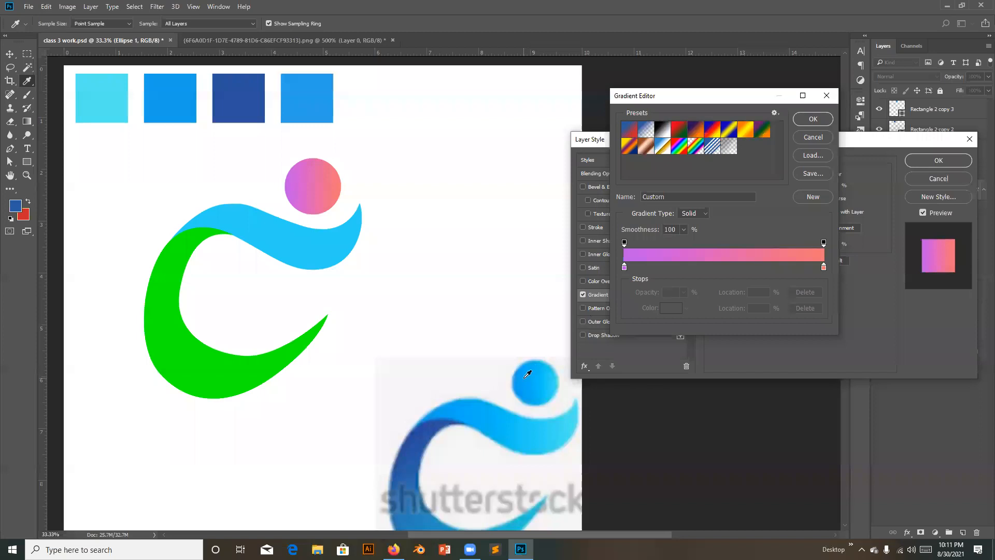
click(625, 269)
double_click(625, 268)
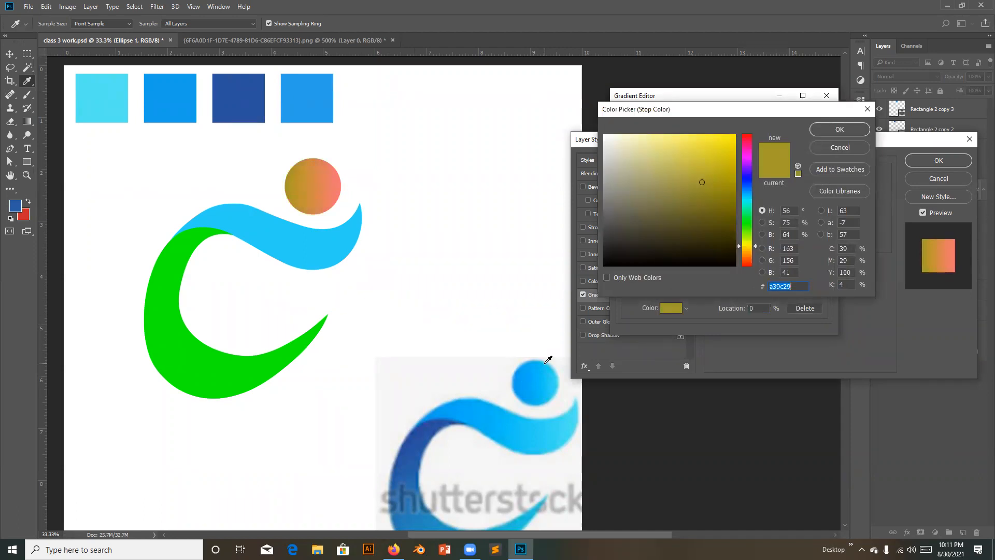
click(521, 384)
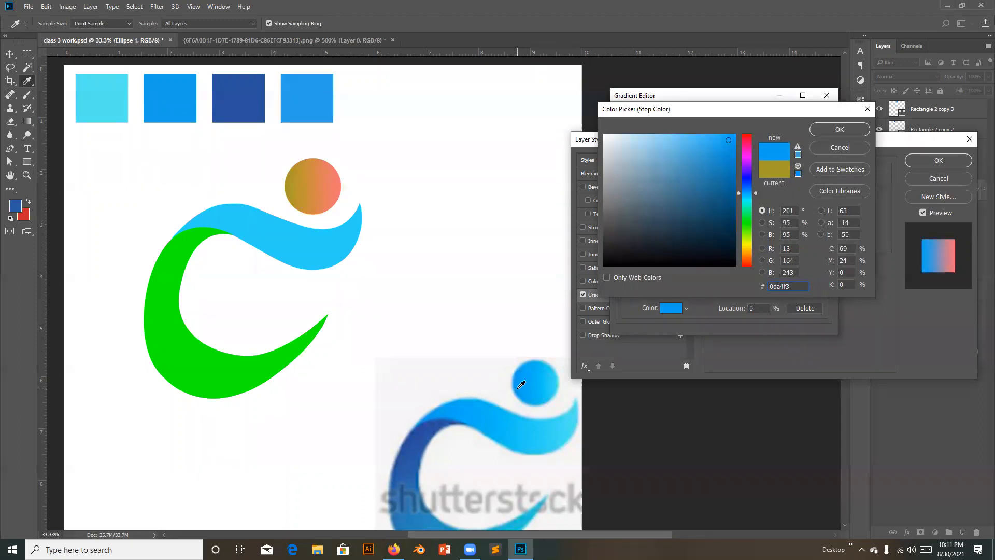
click(518, 384)
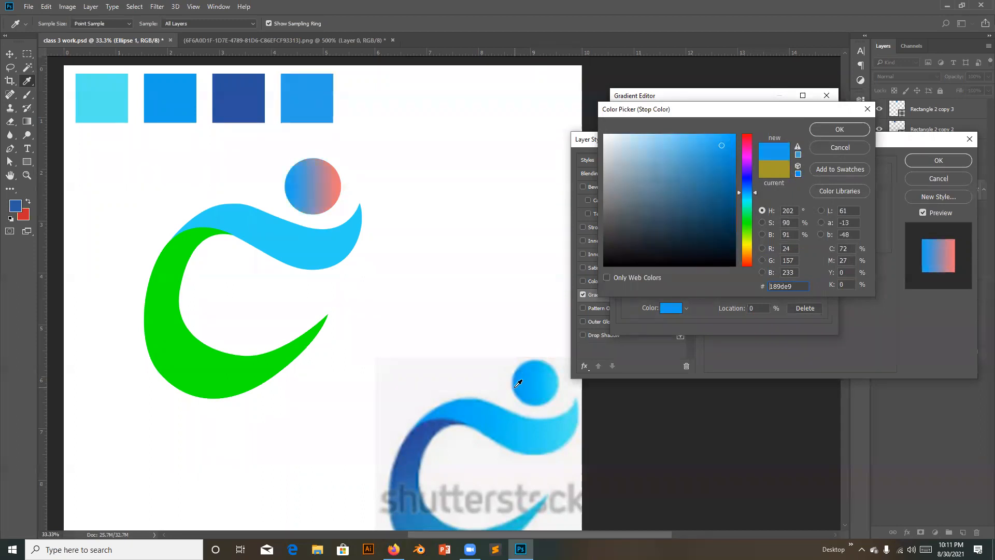
click(840, 129)
click(809, 121)
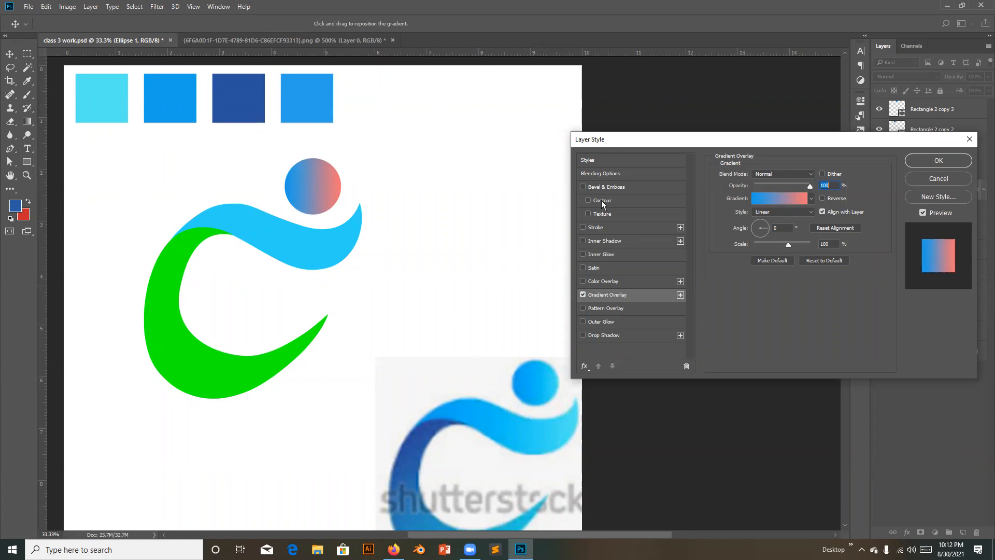
Step: Set the starting colour stop of Ellipse 1's gradient overlay to #29a2ea, sampled from the fourth swatch
click(786, 200)
click(625, 267)
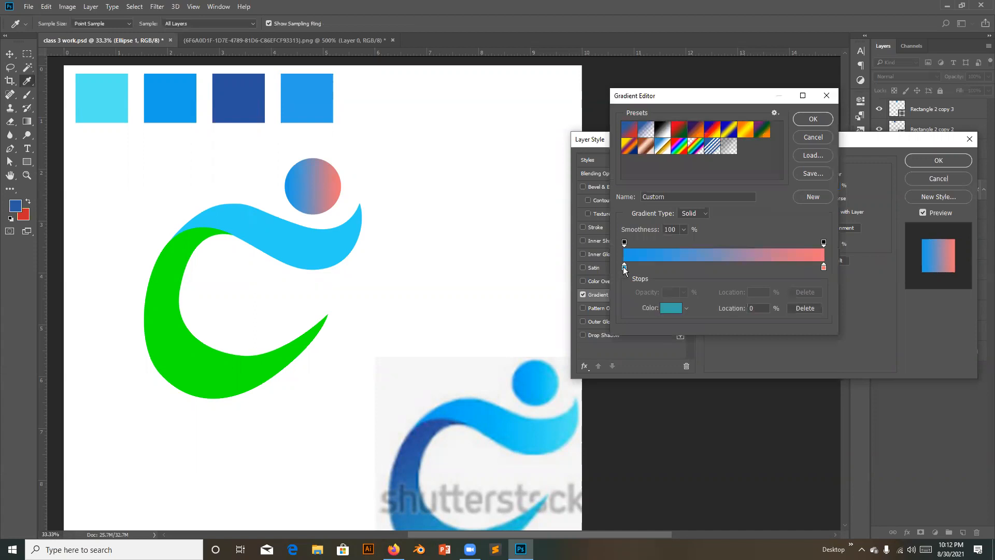
double_click(625, 268)
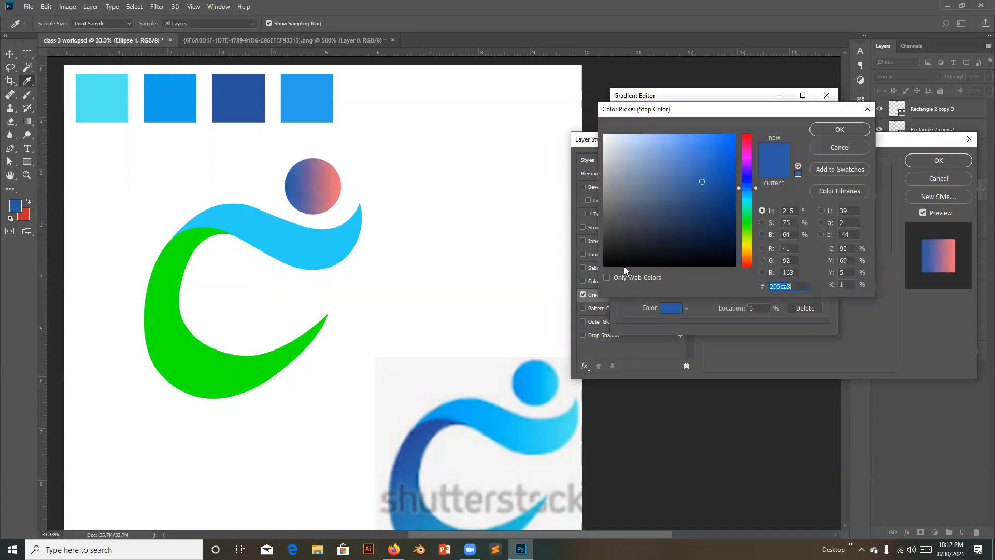
click(326, 94)
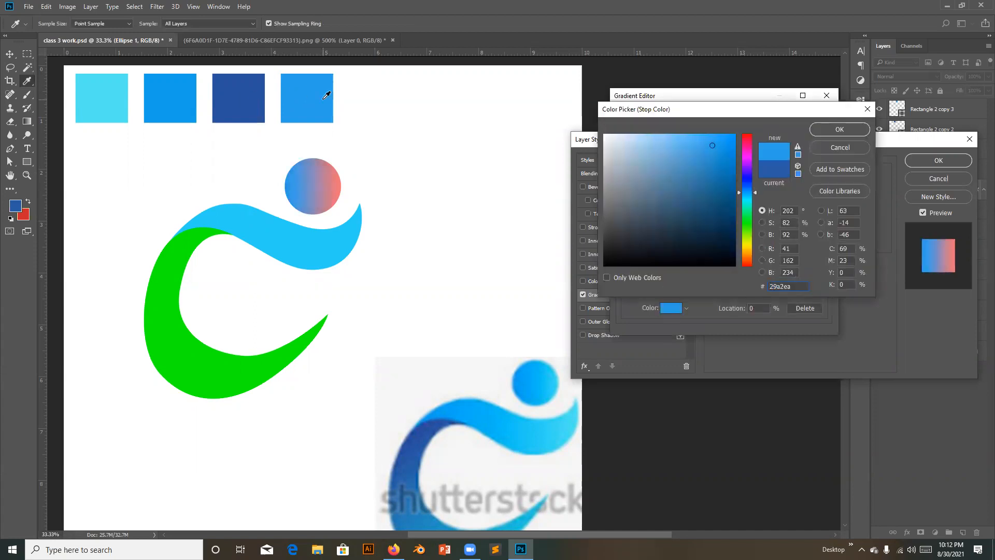
click(843, 132)
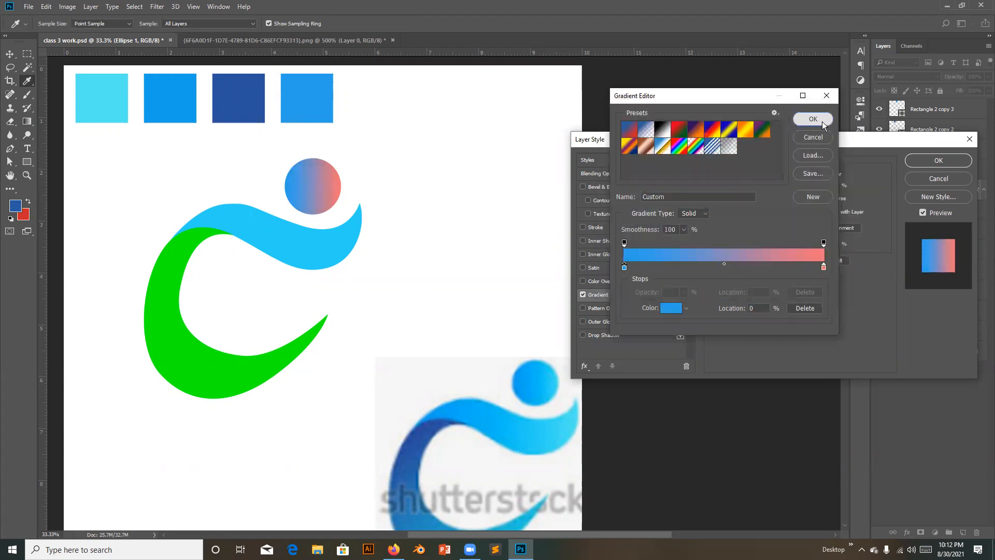
click(827, 128)
Step: Set the end colour stop of Ellipse 1's gradient to light cyan #55e9f3 from the first swatch and apply the layer style
click(794, 199)
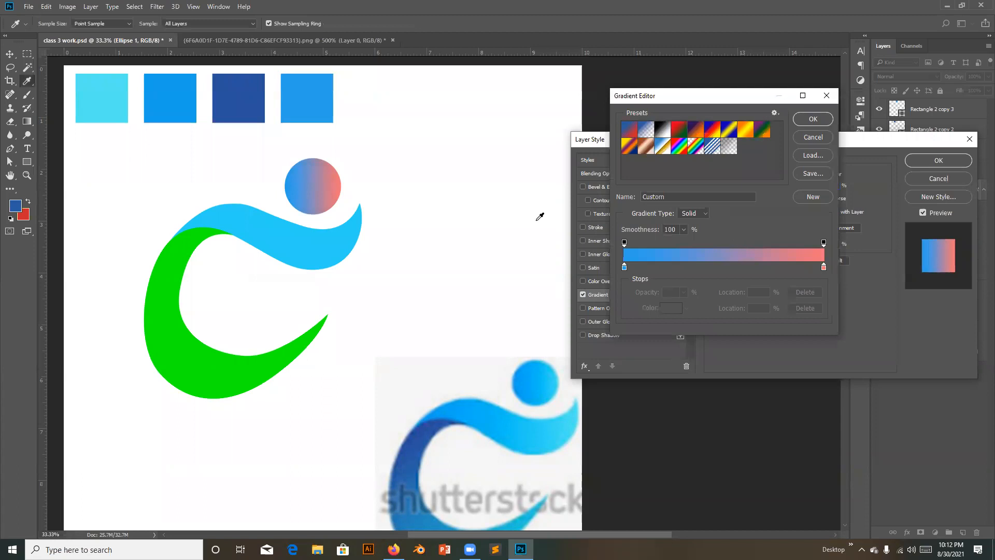
double_click(824, 268)
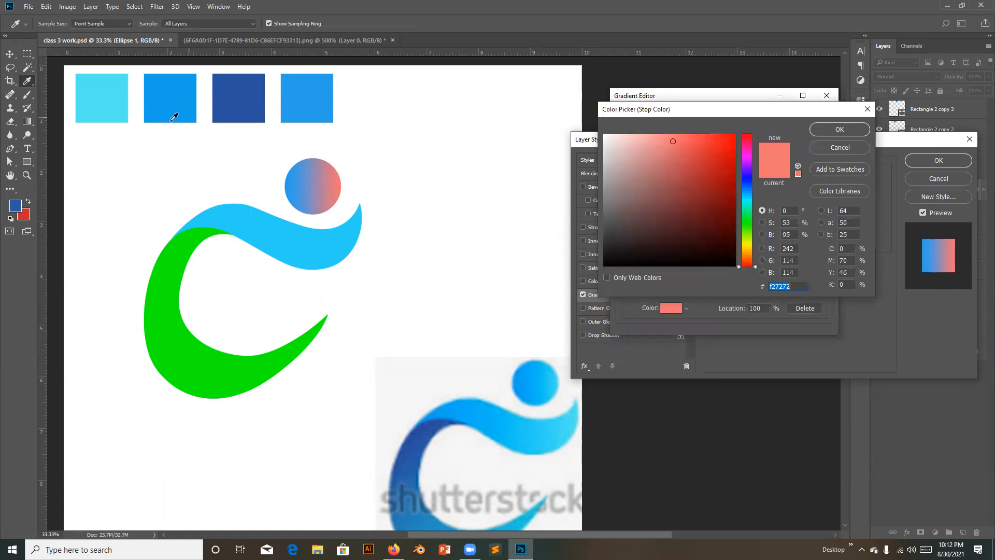
click(112, 96)
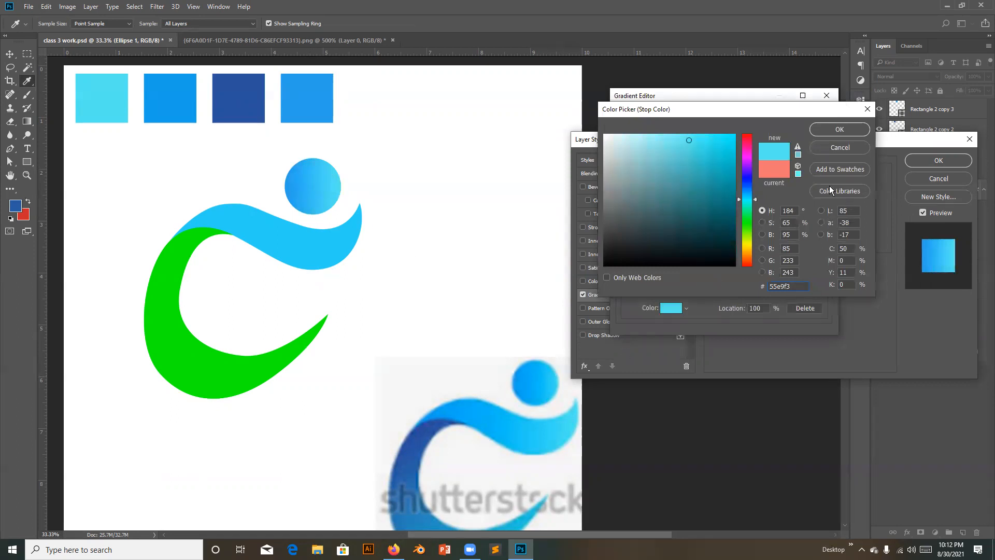
click(840, 129)
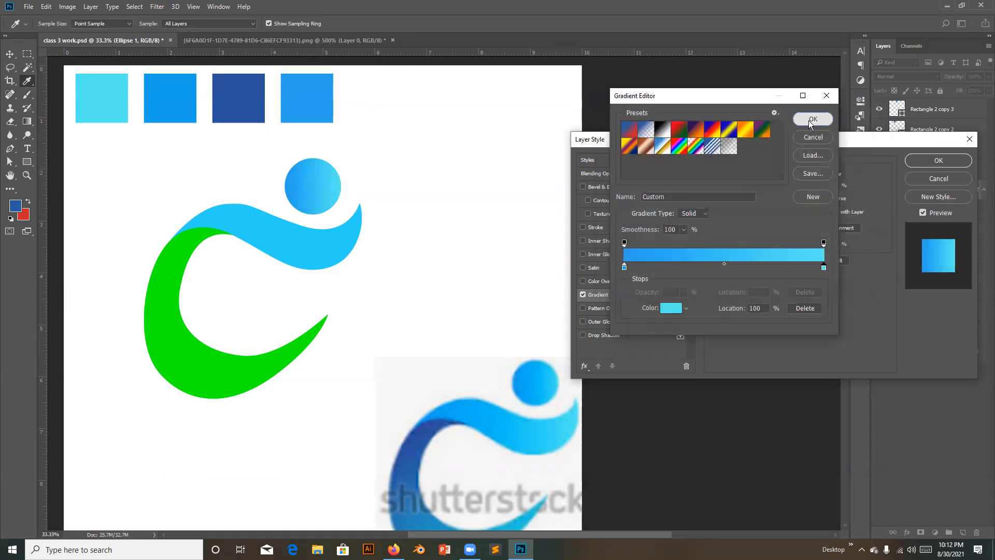
click(814, 123)
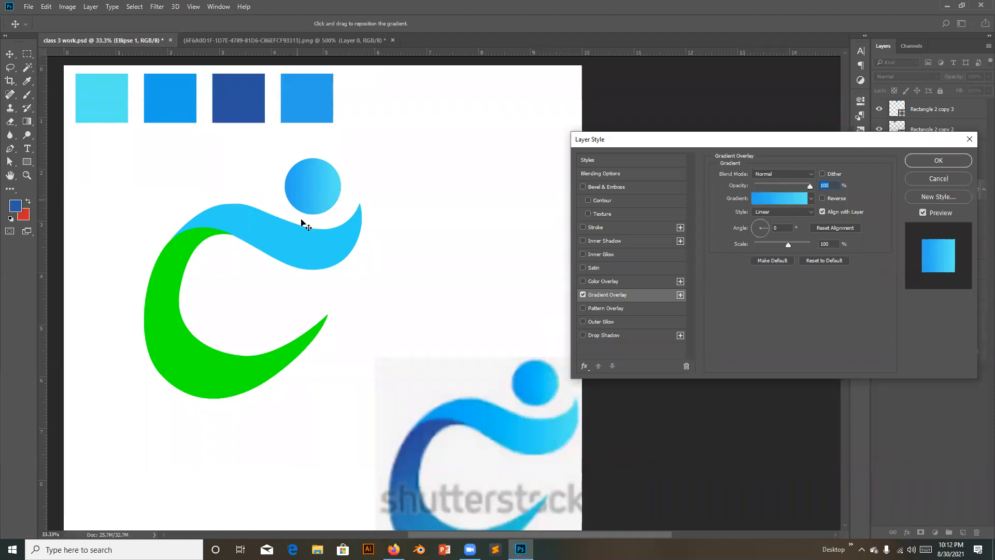
click(931, 160)
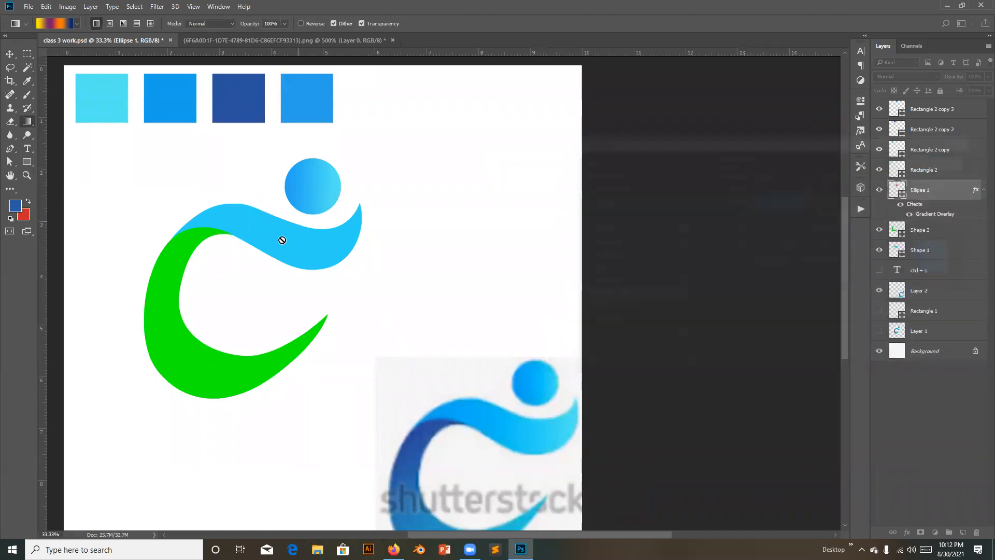
Step: Add a linear Gradient Overlay to the light blue wave on Shape 1
click(11, 55)
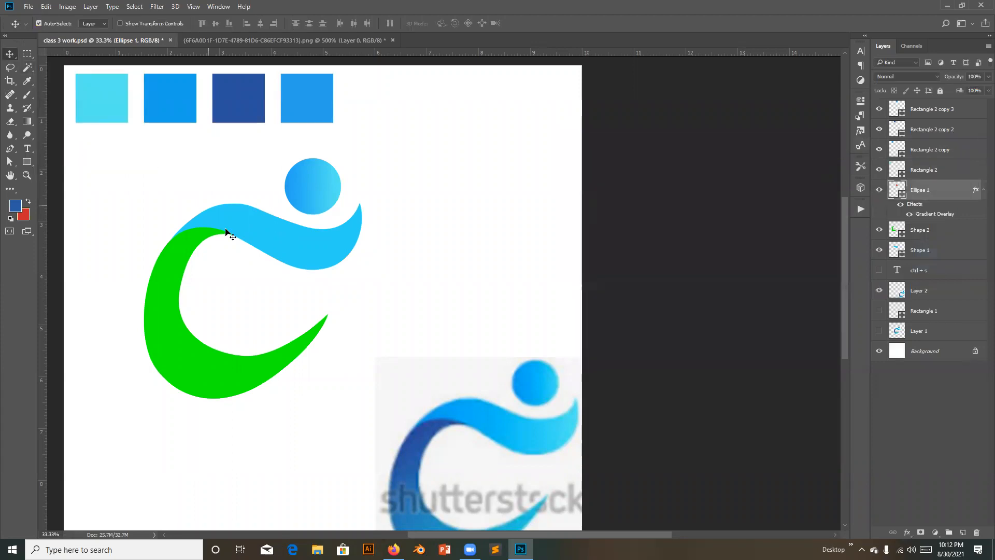
click(275, 235)
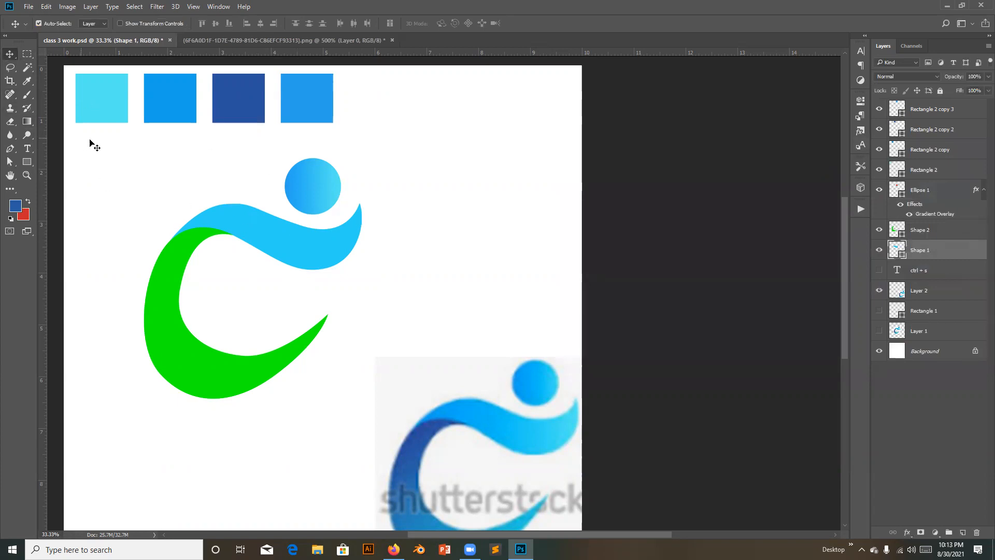
double_click(977, 251)
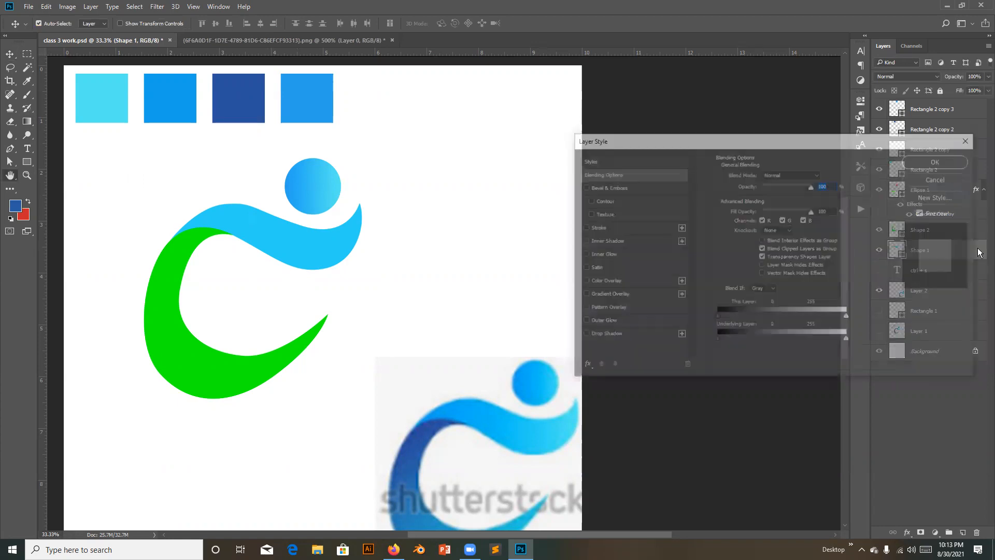
click(614, 294)
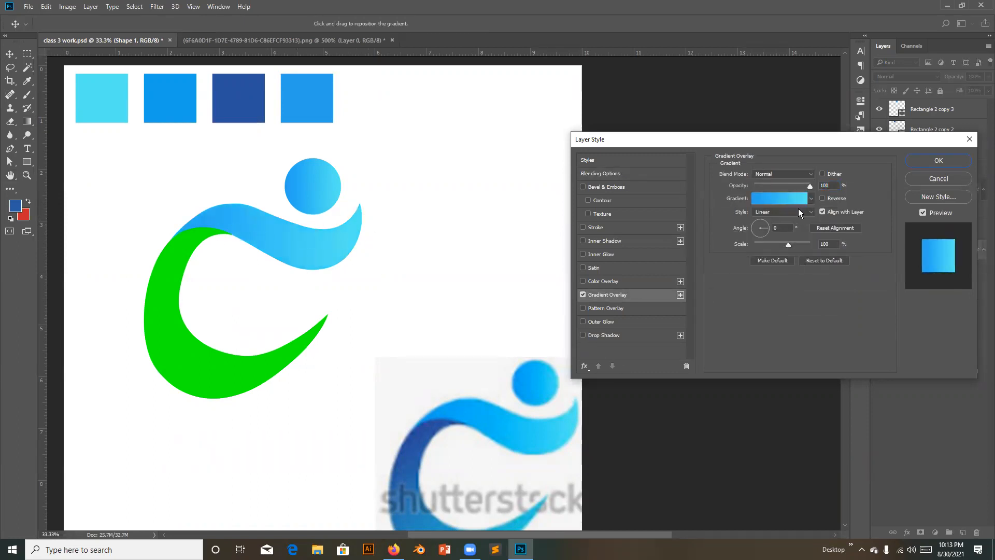
Step: Set the starting colour stop of Shape 1's gradient to #16a2eb from the second swatch and apply the layer style
click(781, 201)
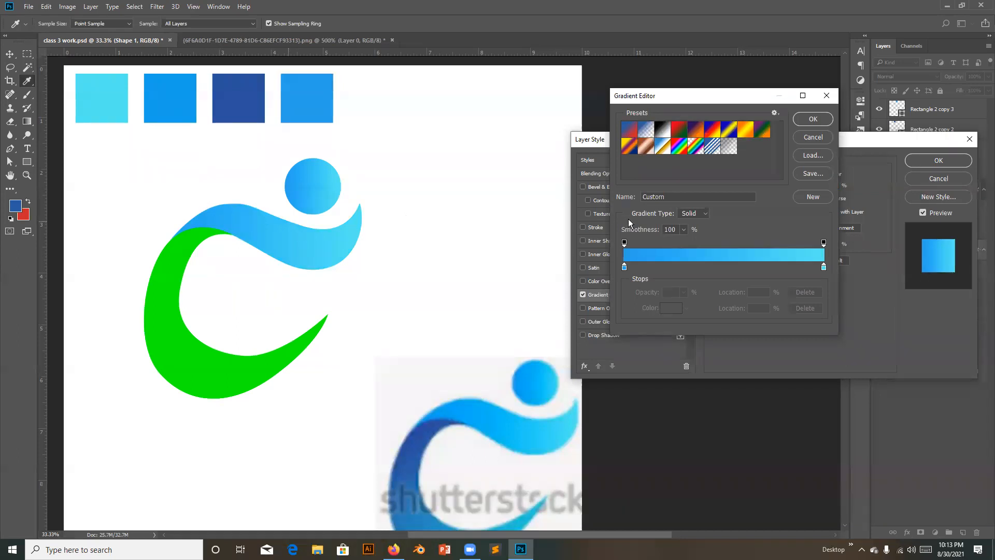
double_click(625, 268)
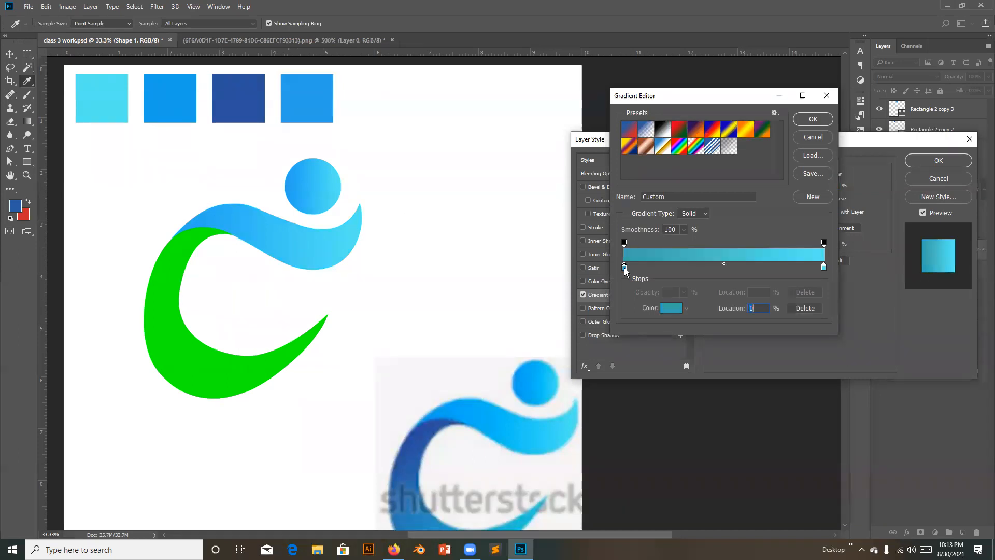
click(168, 95)
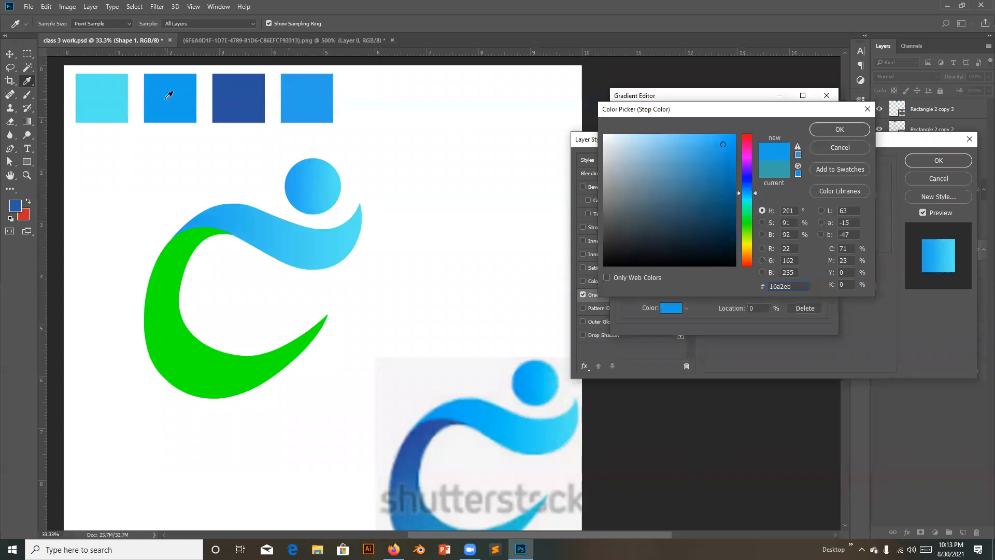
click(840, 129)
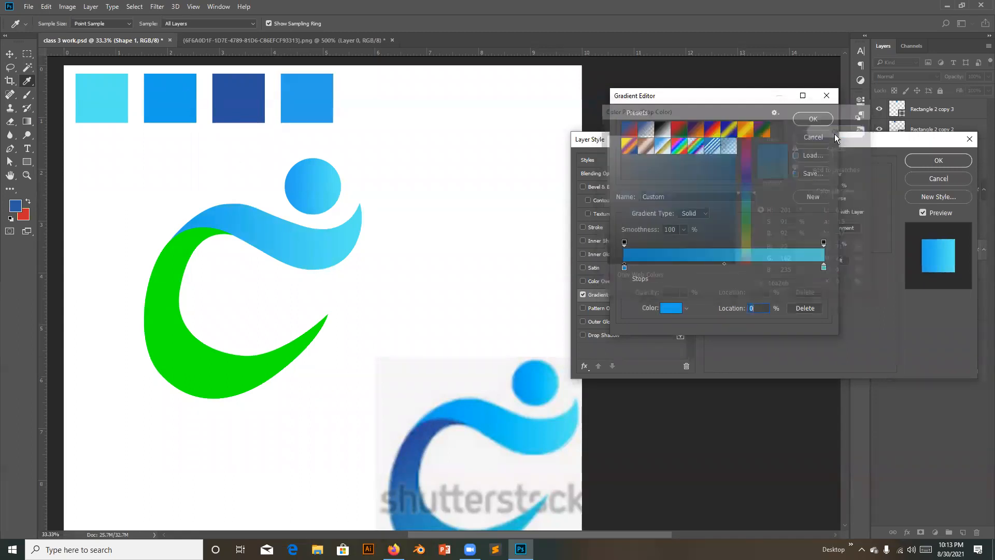
click(810, 122)
click(939, 161)
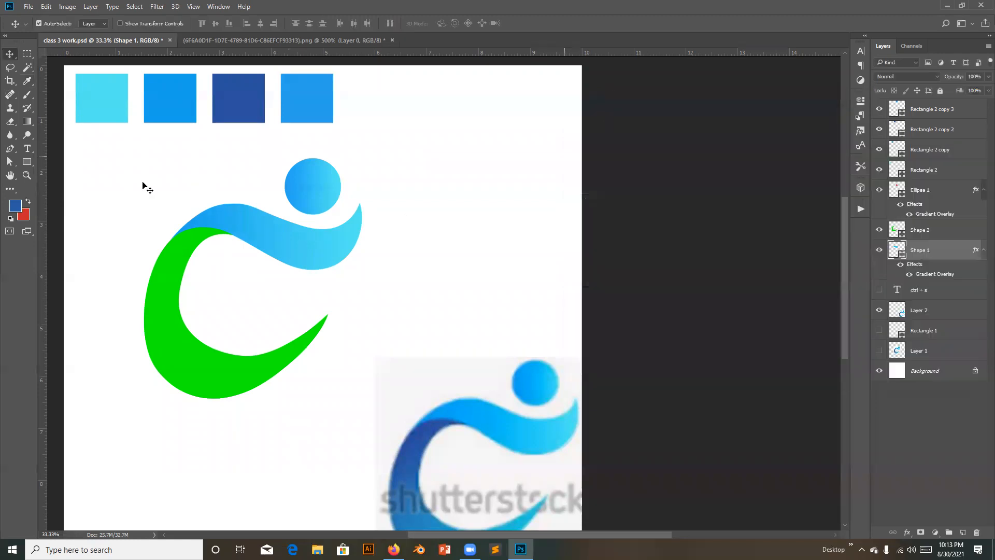
Step: Try a Gradient Overlay on the green curve of Shape 2, and delete the effect from the layer
click(174, 346)
scroll(291, 340, down, 3)
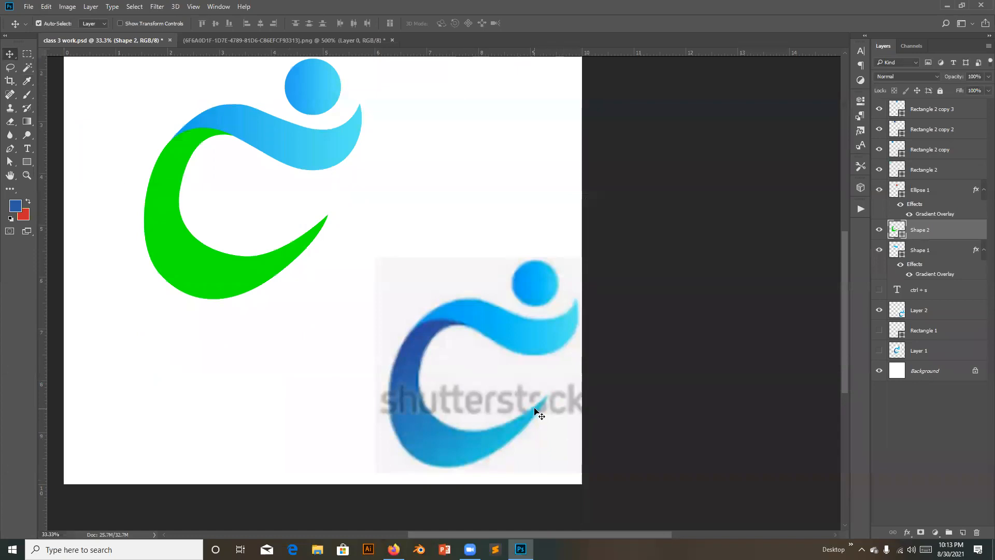
scroll(531, 411, up, 1)
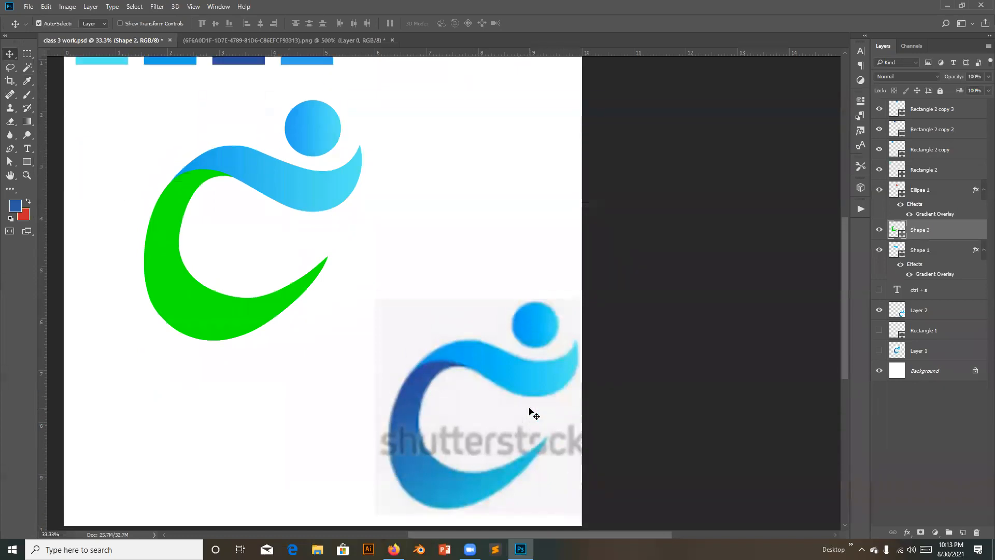
double_click(976, 231)
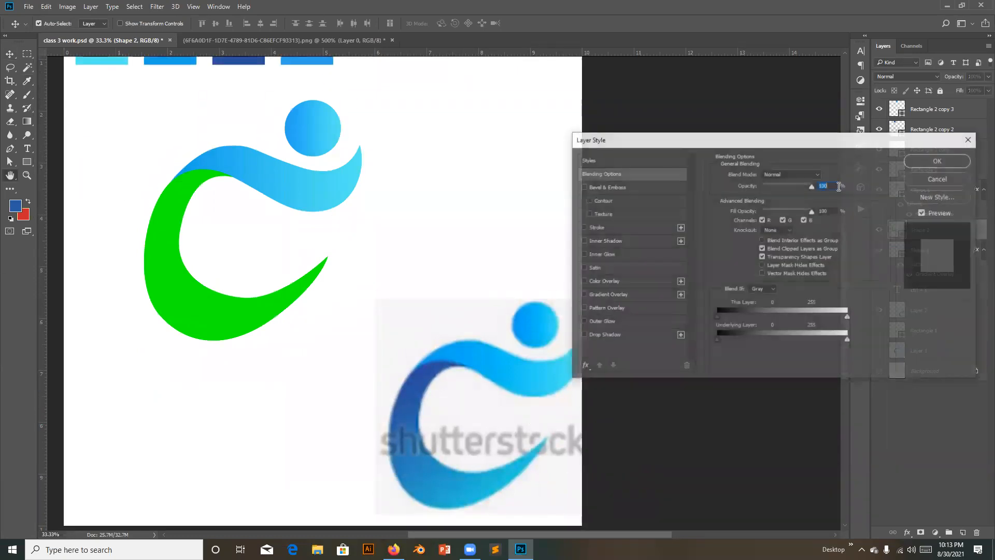
click(624, 293)
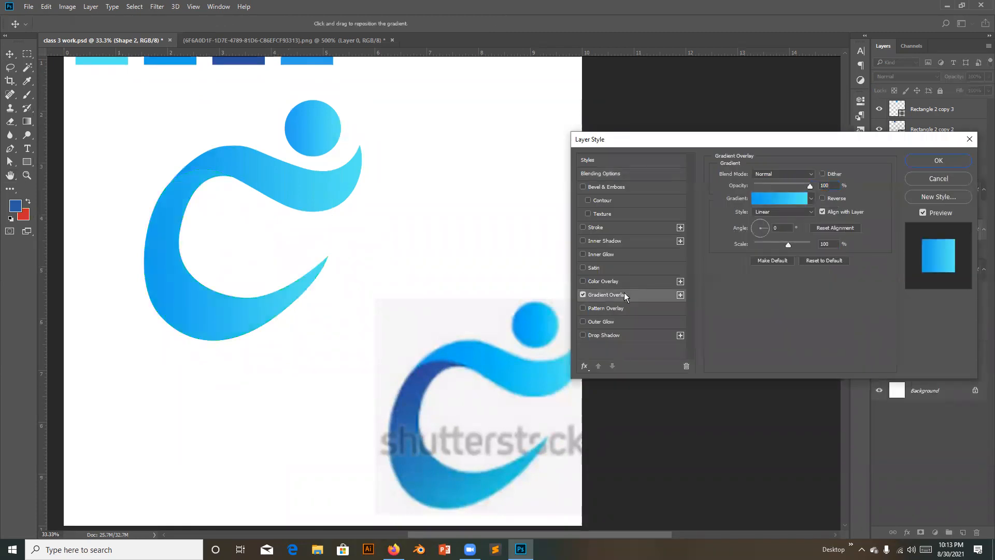
click(948, 161)
drag(976, 231, 977, 533)
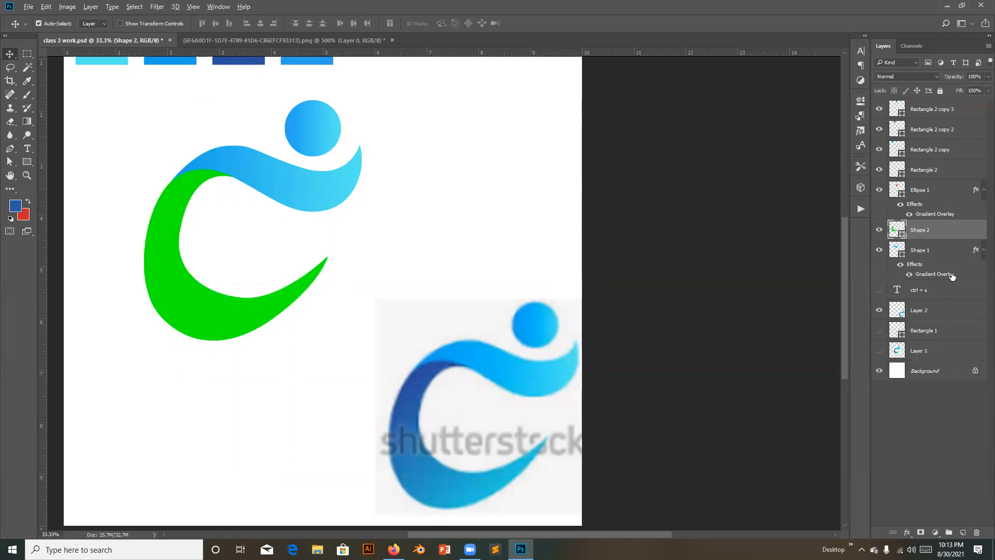
Step: Copy the Gradient Overlay effect from Shape 1 onto the green curve's layer, Shape 2
drag(951, 276, 956, 234)
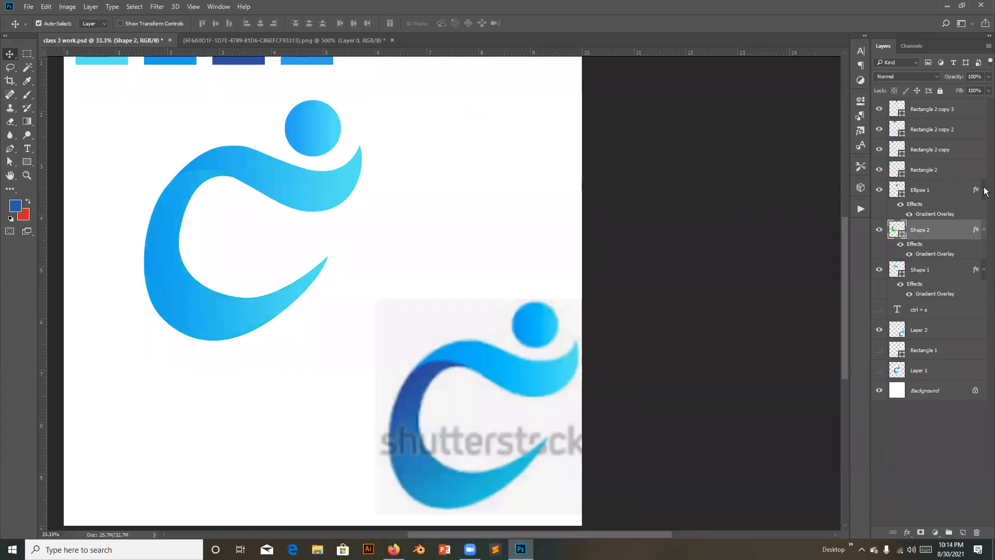
key(ctrl+z)
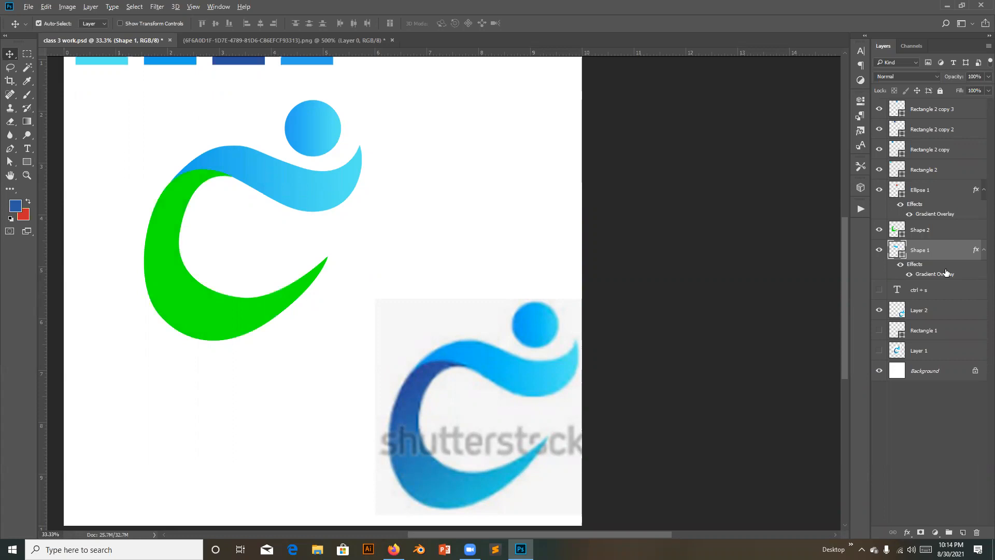
drag(949, 274, 939, 229)
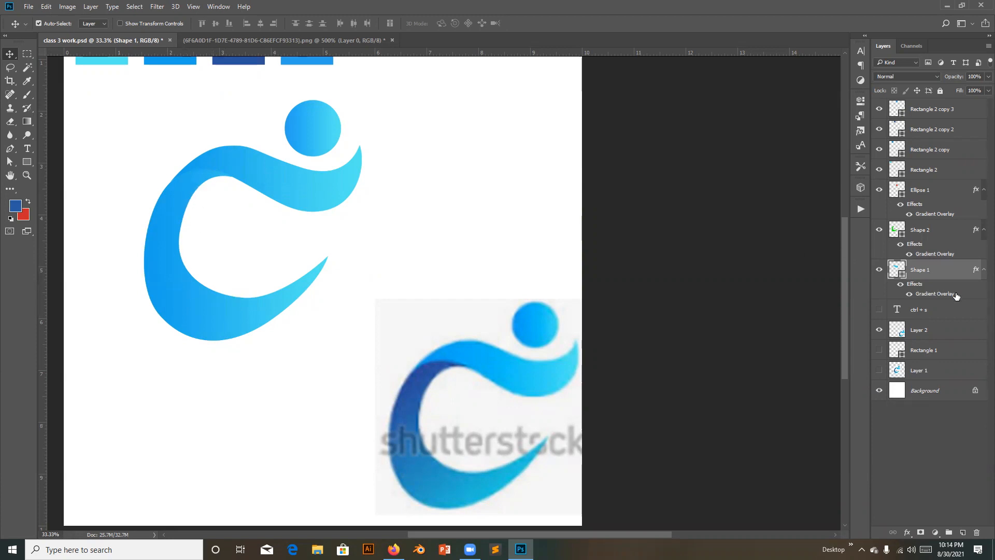
Step: Set the starting colour stop of Shape 2's Gradient Overlay to the dark blue of the third swatch
click(945, 255)
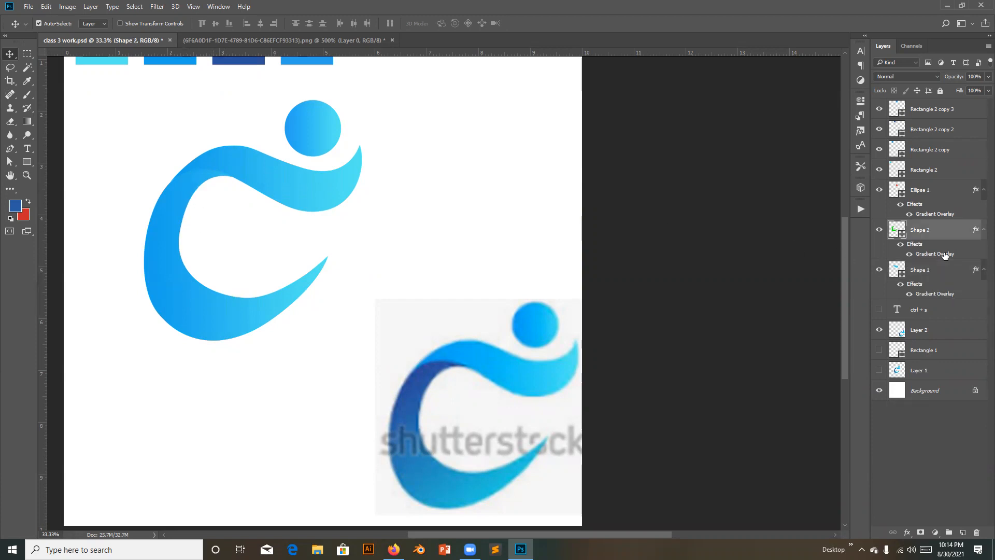
double_click(944, 254)
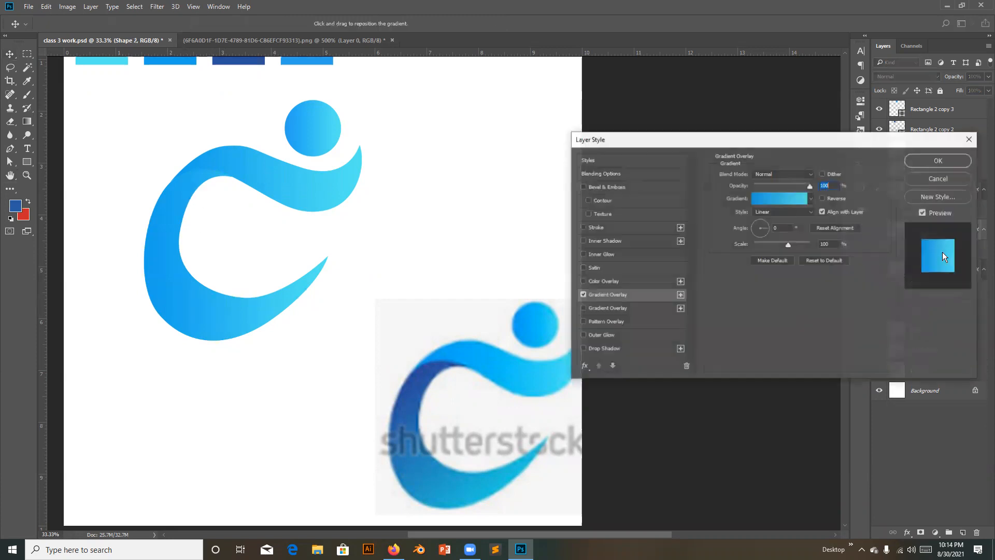
click(766, 199)
click(624, 267)
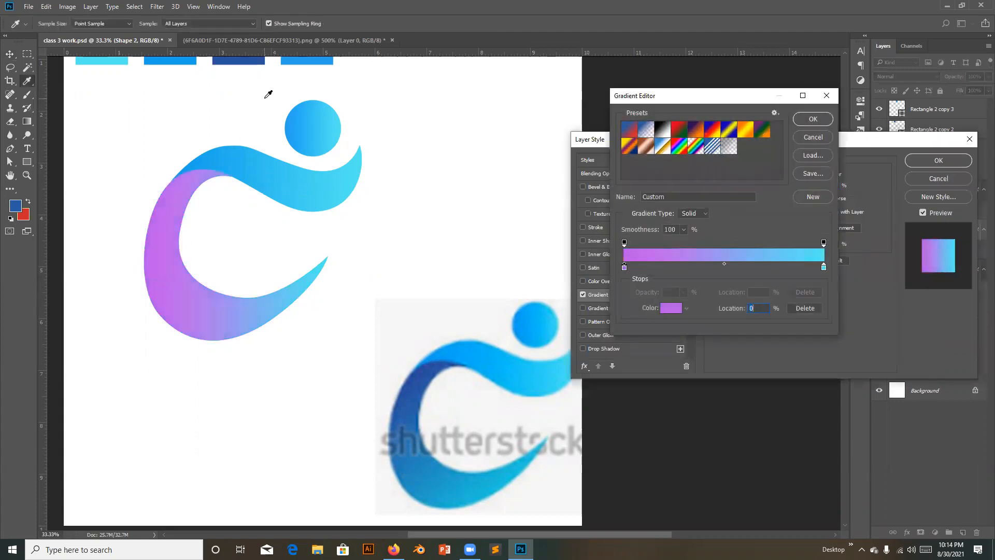
click(230, 61)
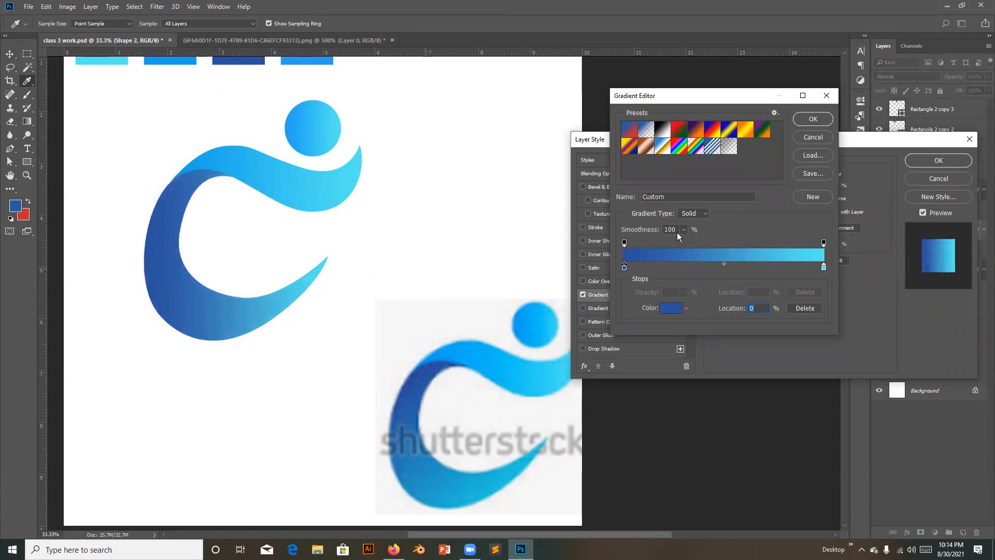
click(813, 122)
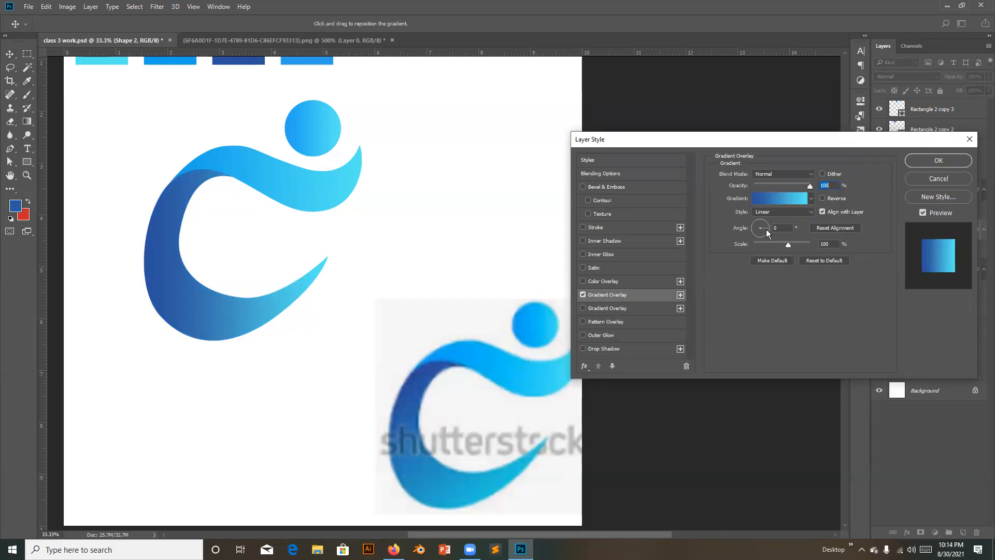
Step: Set the angle of Shape 2's Gradient Overlay to -45° and apply the layer style
drag(764, 229, 768, 229)
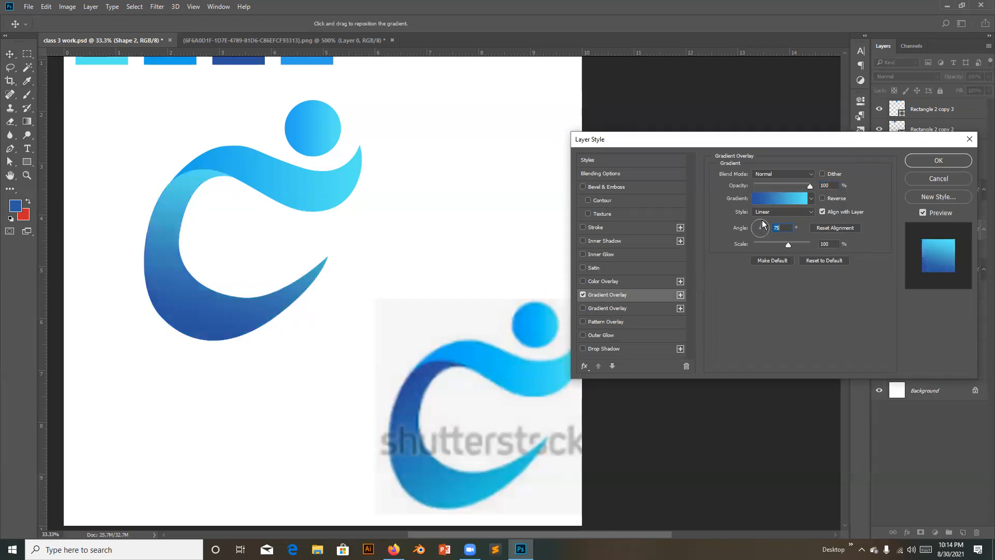
click(768, 228)
click(764, 231)
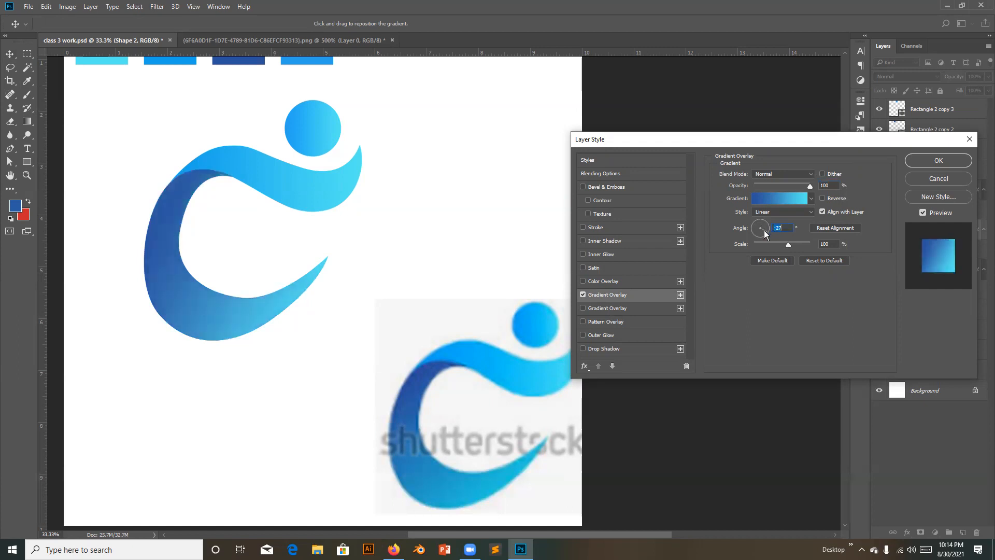
drag(765, 234, 761, 236)
click(763, 231)
click(758, 232)
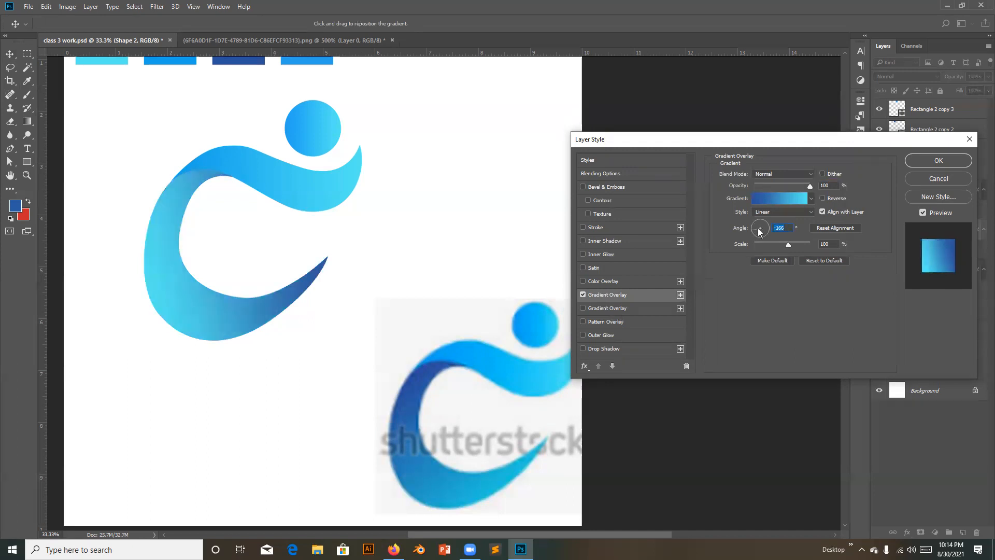
click(763, 233)
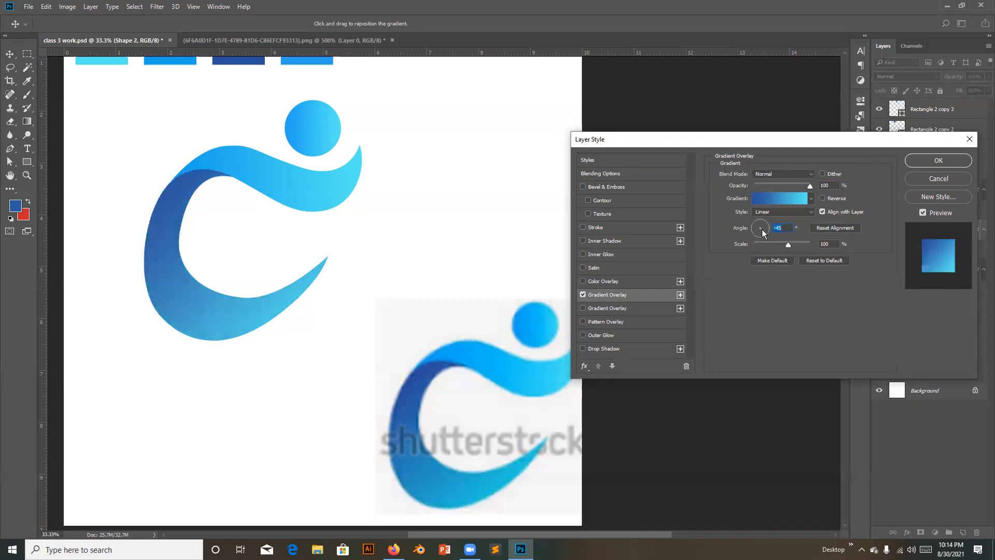
click(948, 162)
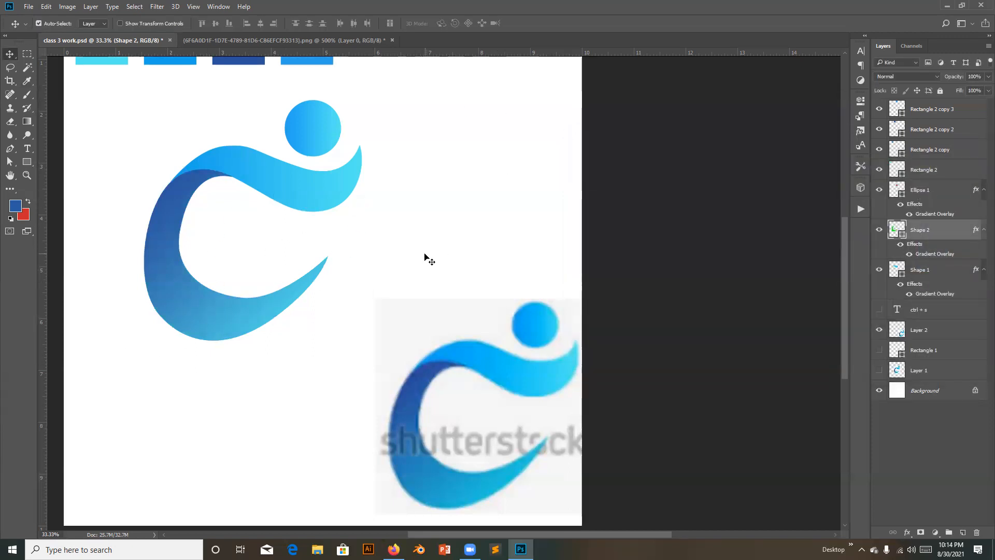
Step: Rasterize the Shape 2 layer together with its layer style
right_click(947, 226)
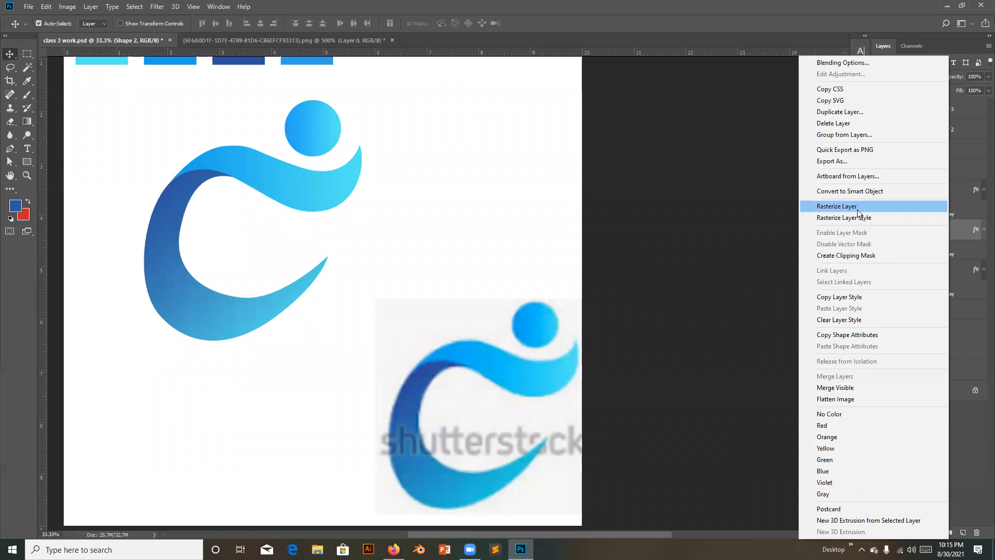
click(856, 207)
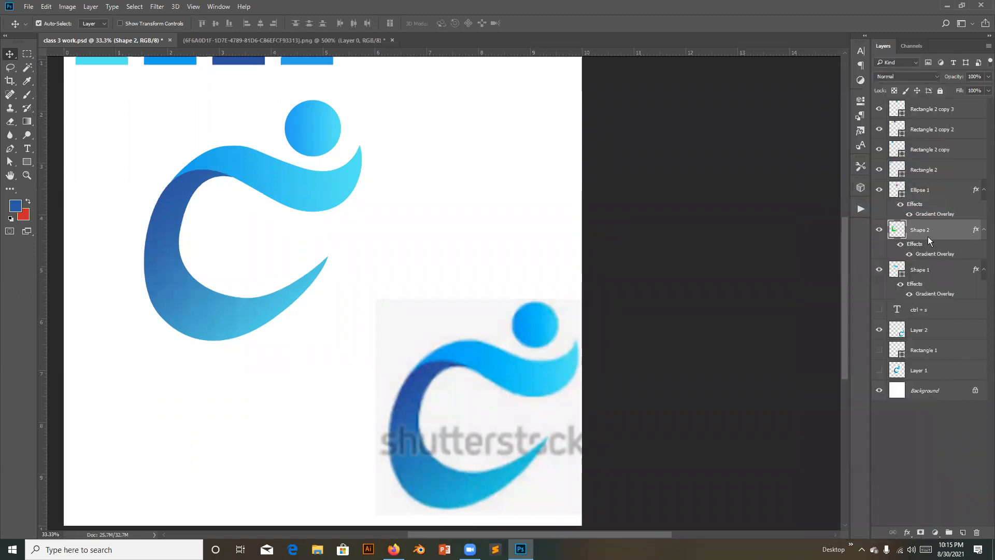
right_click(928, 237)
click(843, 221)
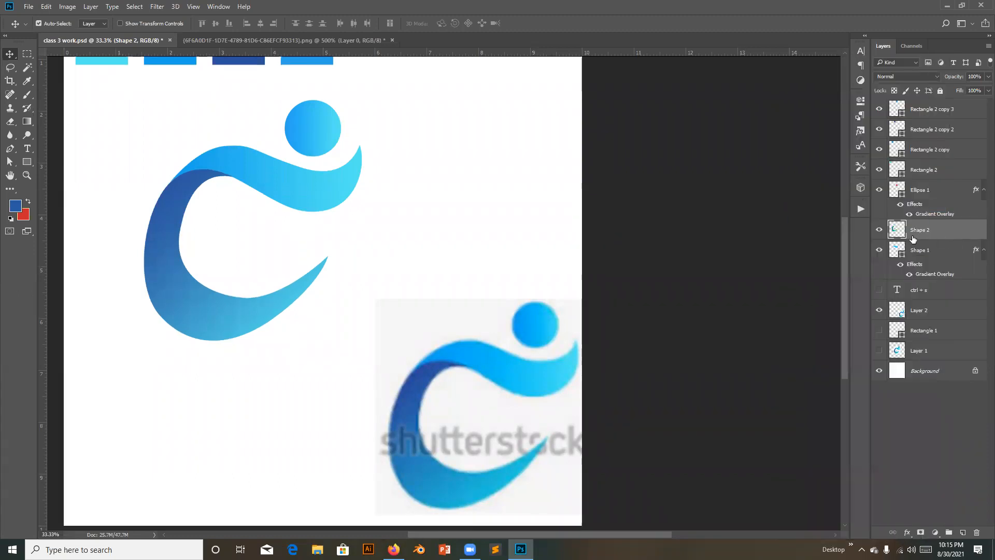
Step: Load Shape 2's outline as a selection and reduce the Gradient tool's gradient to two stops, with the first at location 0%
ctrl+click(897, 230)
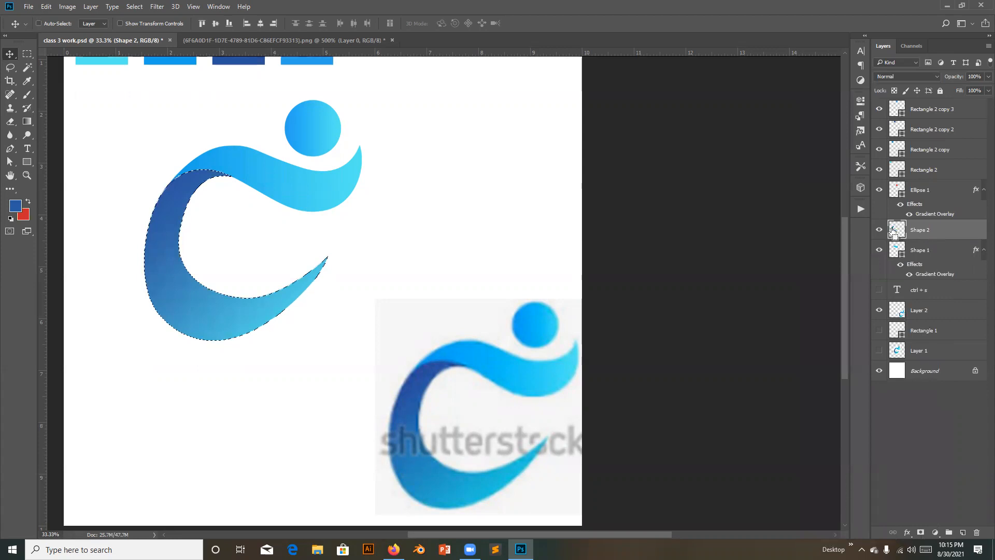
click(27, 120)
click(46, 26)
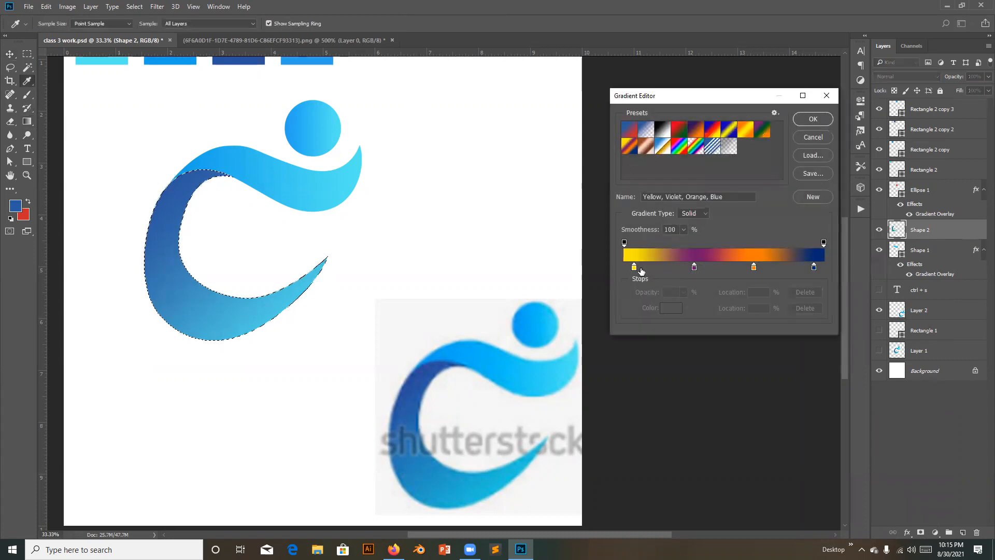
drag(633, 268, 624, 268)
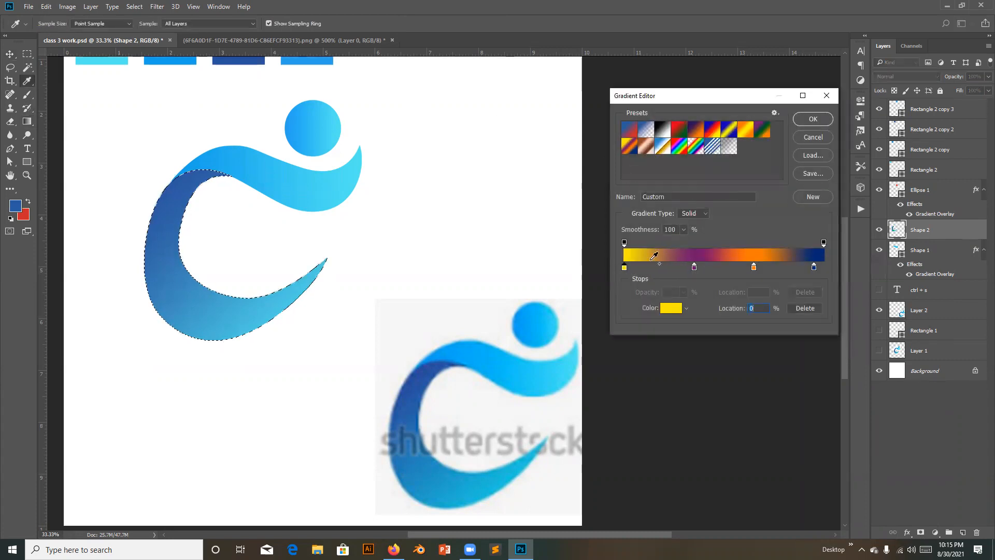
click(694, 268)
key(Delete)
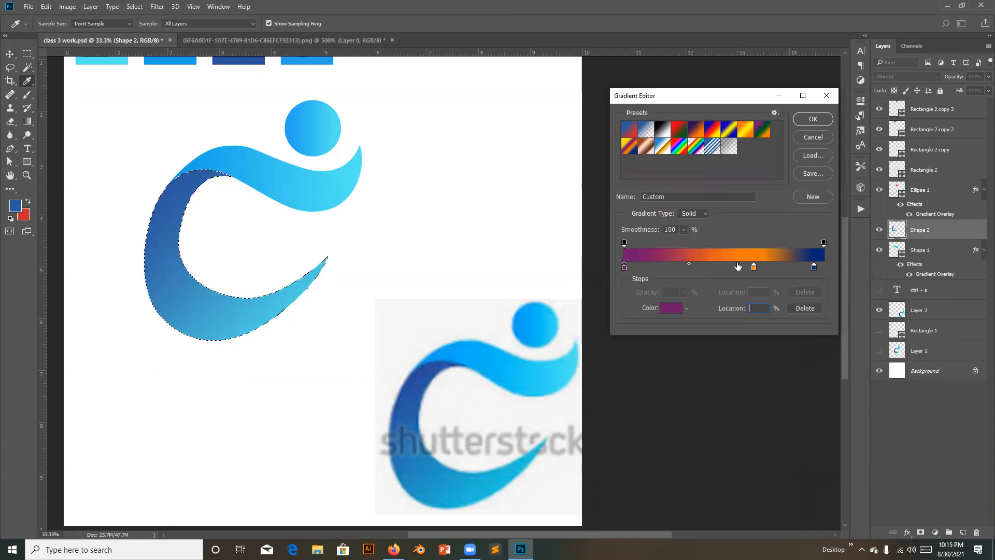
click(755, 268)
key(Delete)
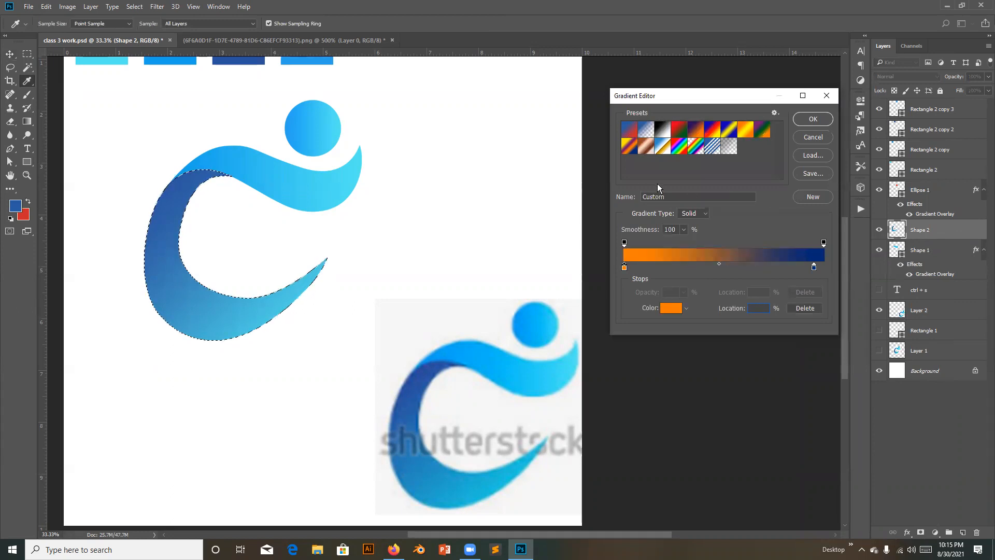
Step: Set the gradient's starting stop to #28519e, sampled from the third swatch
click(625, 268)
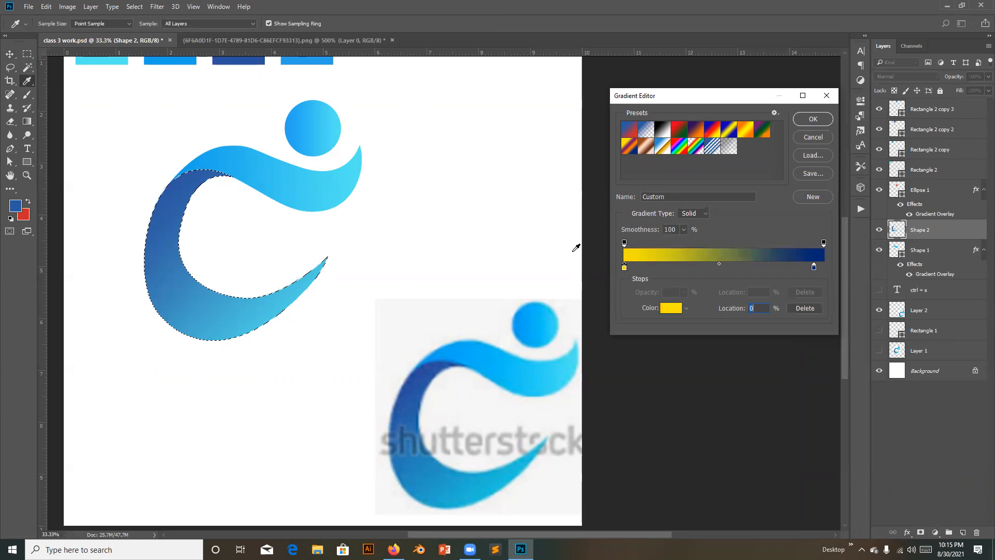
double_click(625, 269)
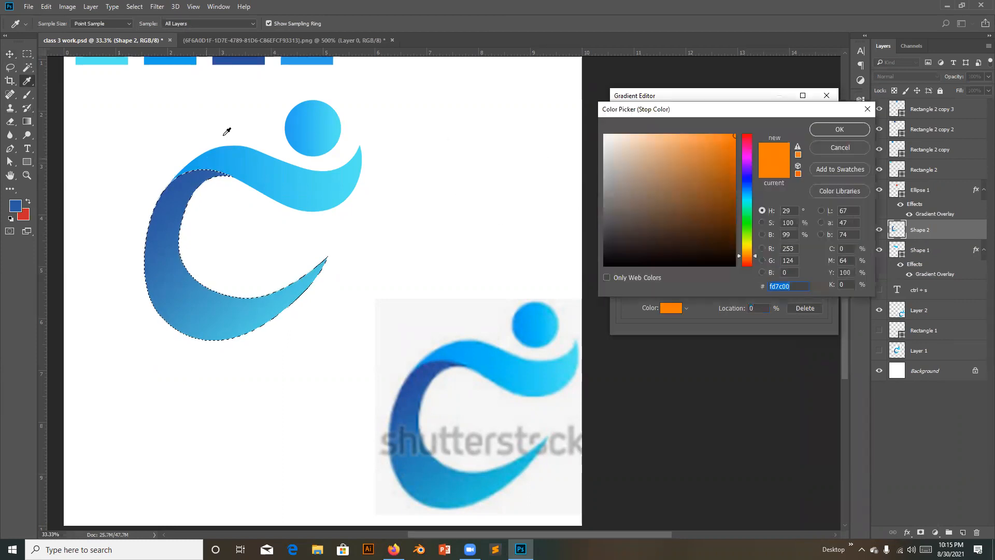
click(250, 59)
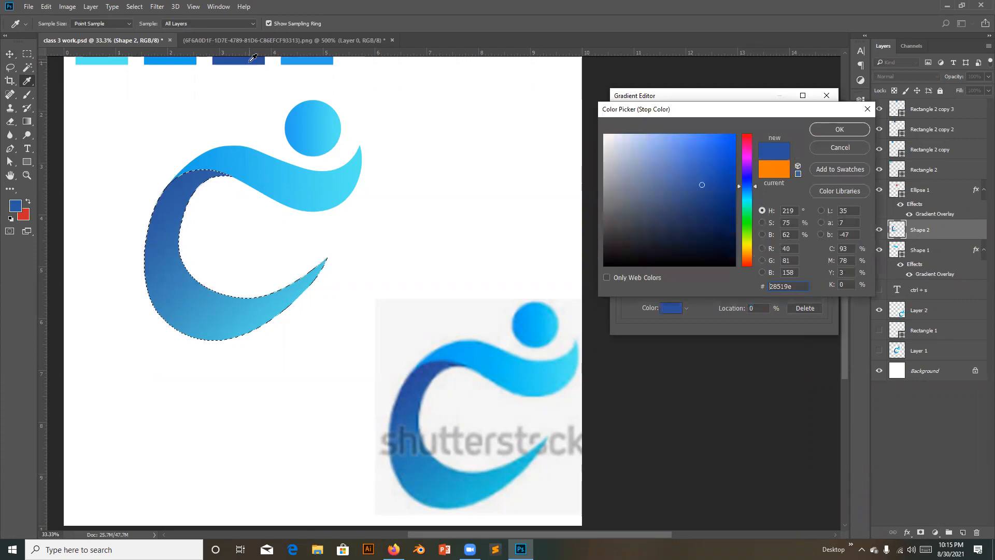
click(852, 131)
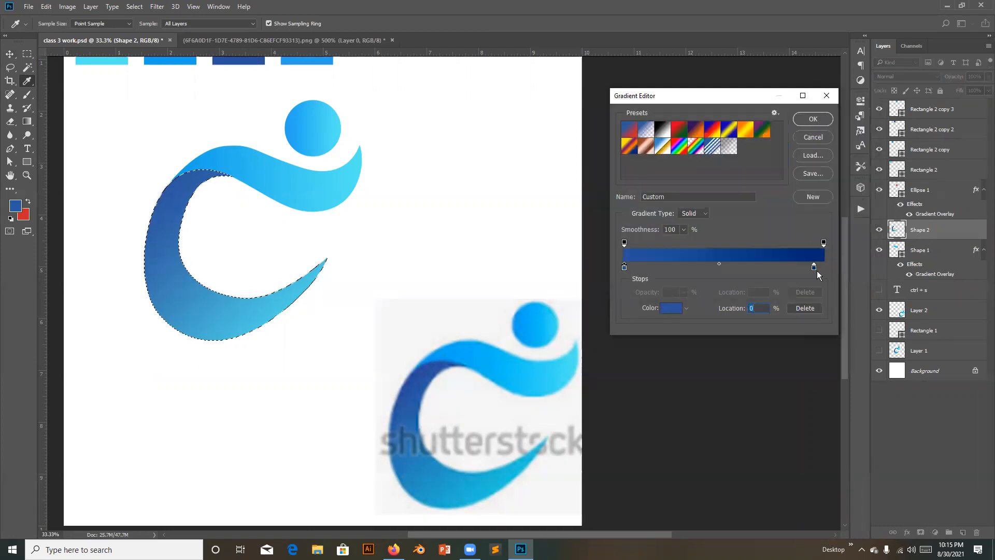
Step: Place the gradient's end stop at 100%, colour it with the cyan sampled from the reference curve's lower tip, and accept the gradient
mouse_move(817, 271)
mouse_down()
mouse_move(842, 271)
mouse_move(815, 267)
mouse_move(825, 269)
mouse_up()
key(Delete)
double_click(825, 269)
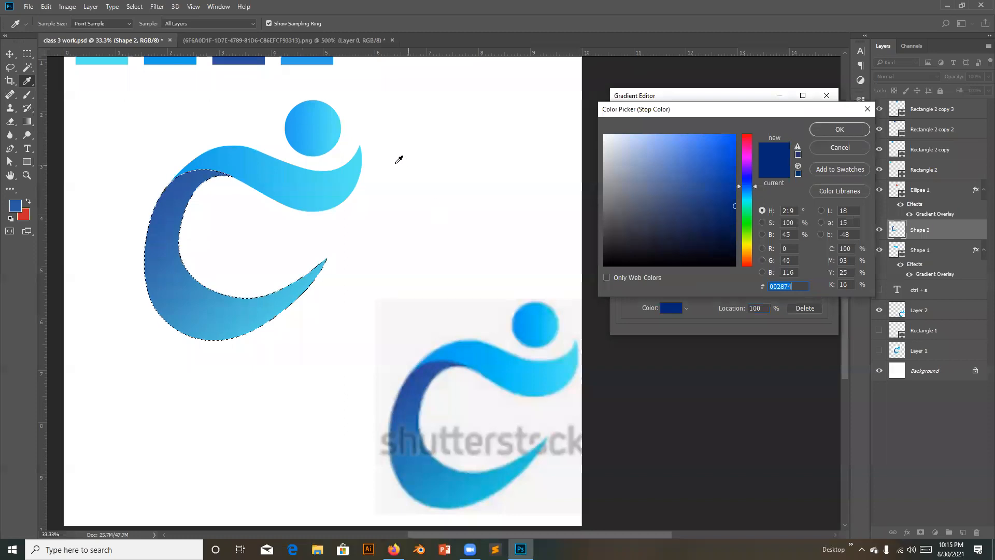
click(109, 58)
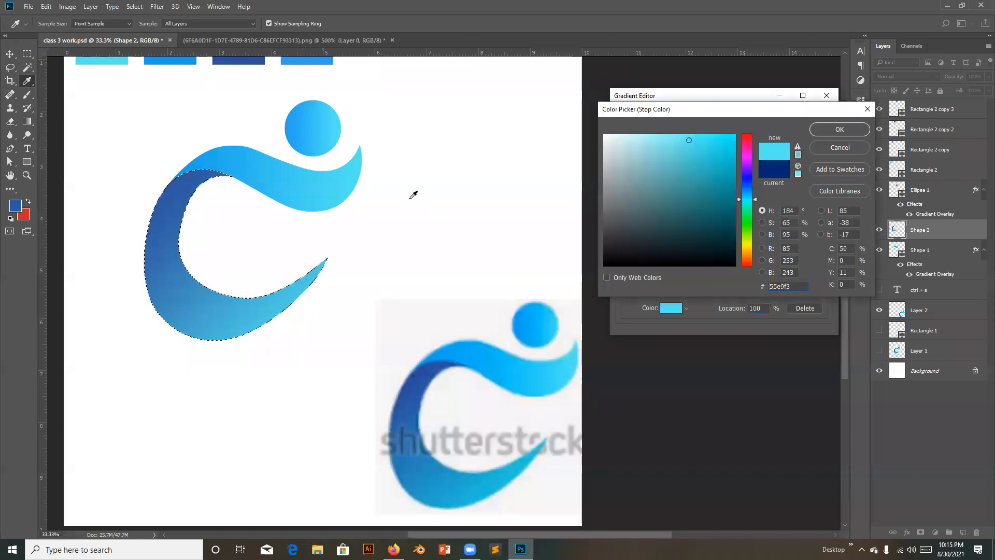
click(538, 448)
click(850, 129)
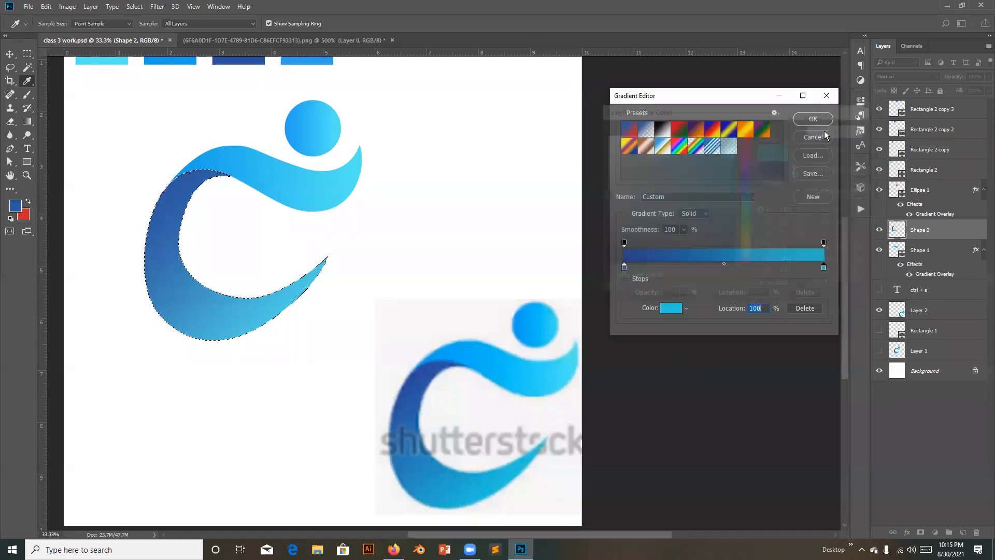
click(812, 119)
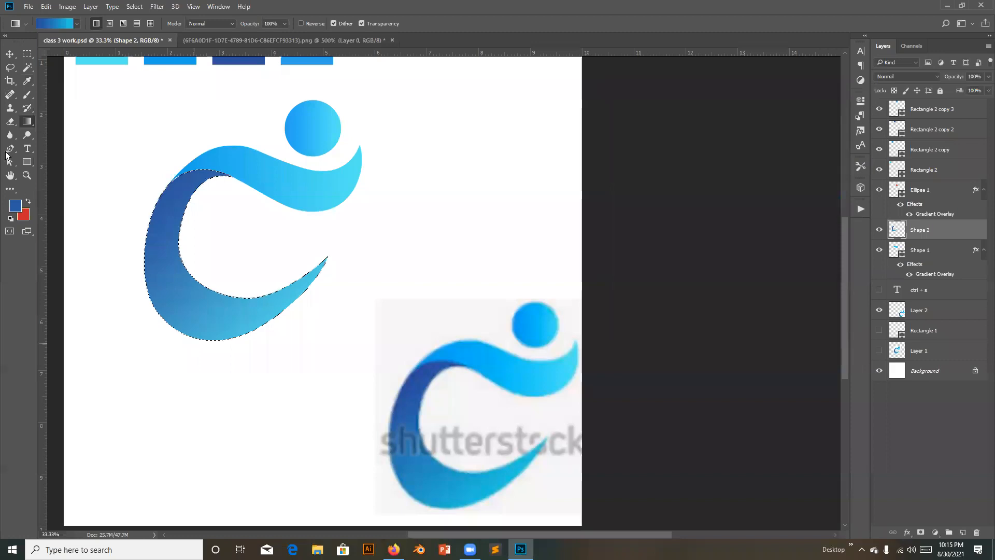
Step: Fill the selected Shape 2 curve with the linear gradient, running from dark blue at the upper end to cyan at the lower part
drag(233, 245, 150, 217)
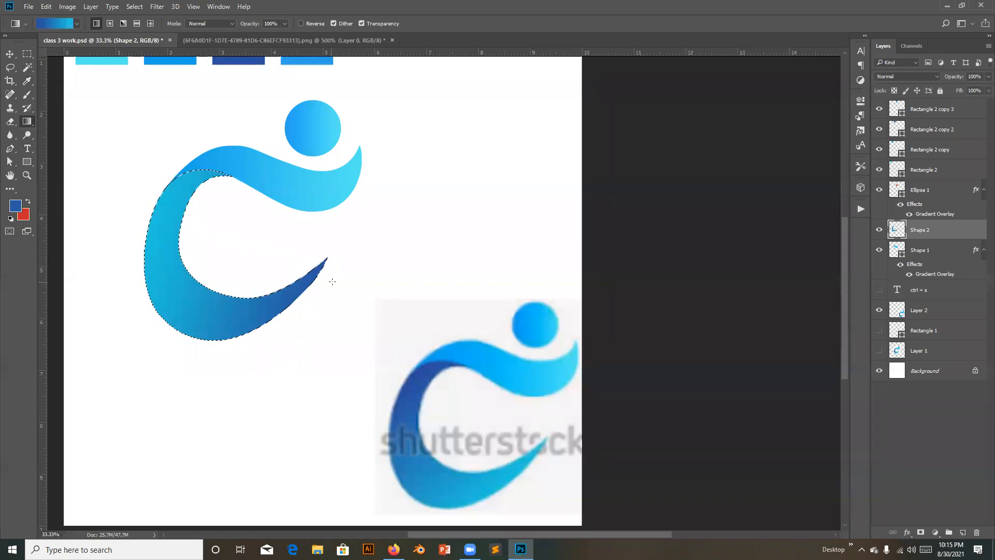
drag(144, 177, 163, 185)
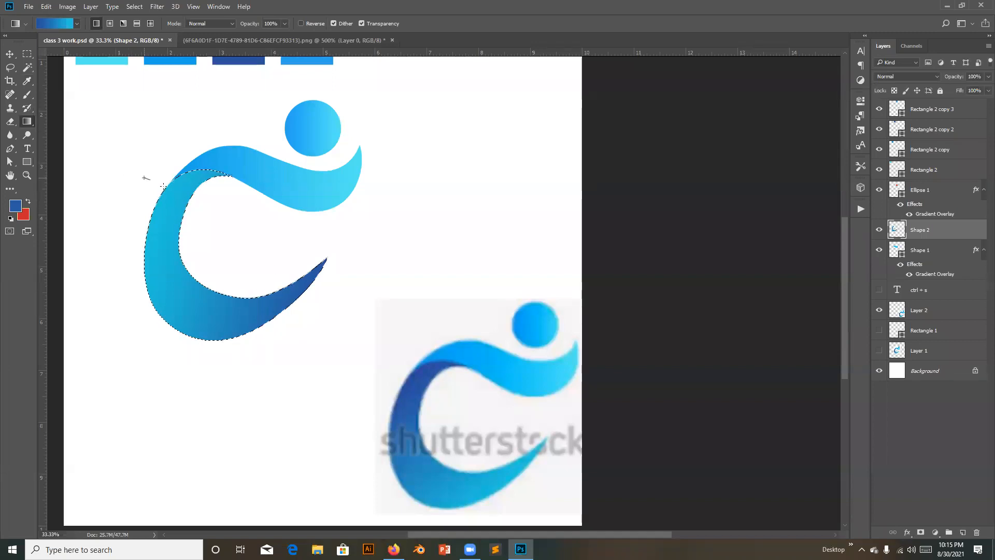
drag(316, 294, 317, 290)
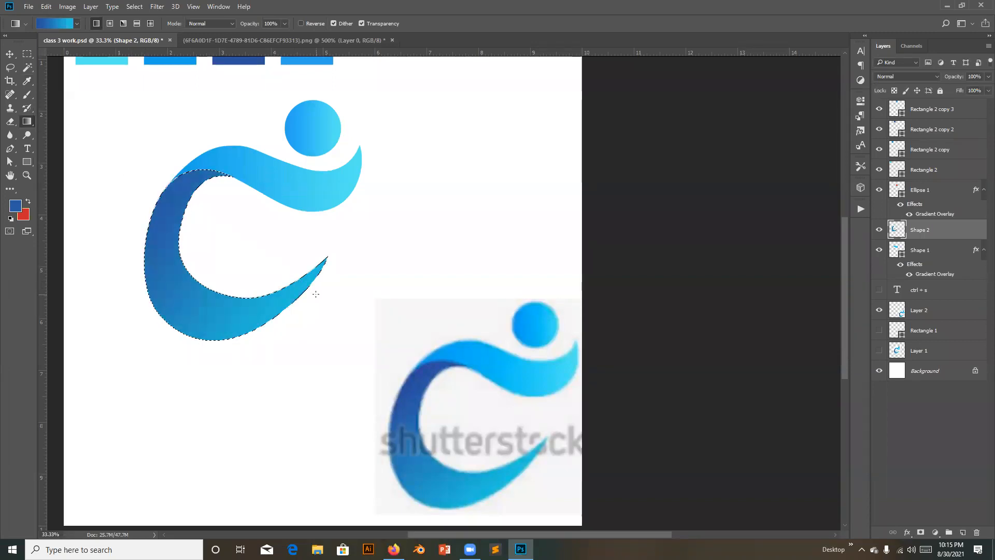
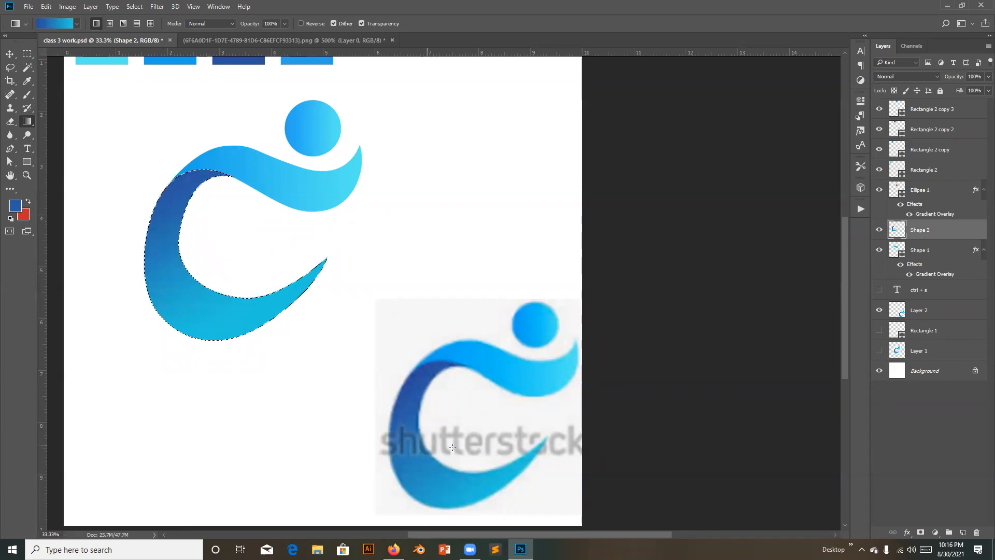
Step: Deselect the curve and save the document
click(11, 56)
key(ctrl+d)
key(ctrl+s)
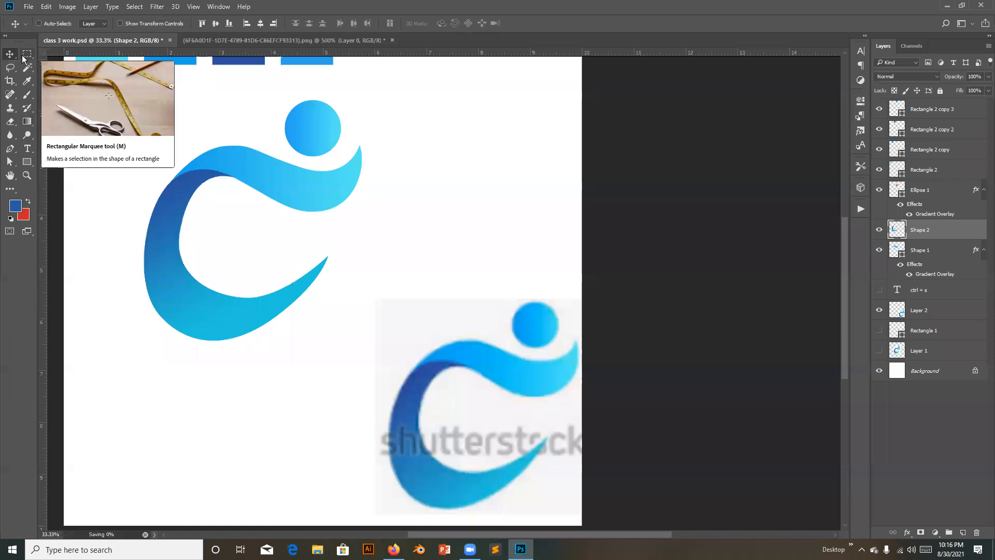
scroll(285, 303, up, 4)
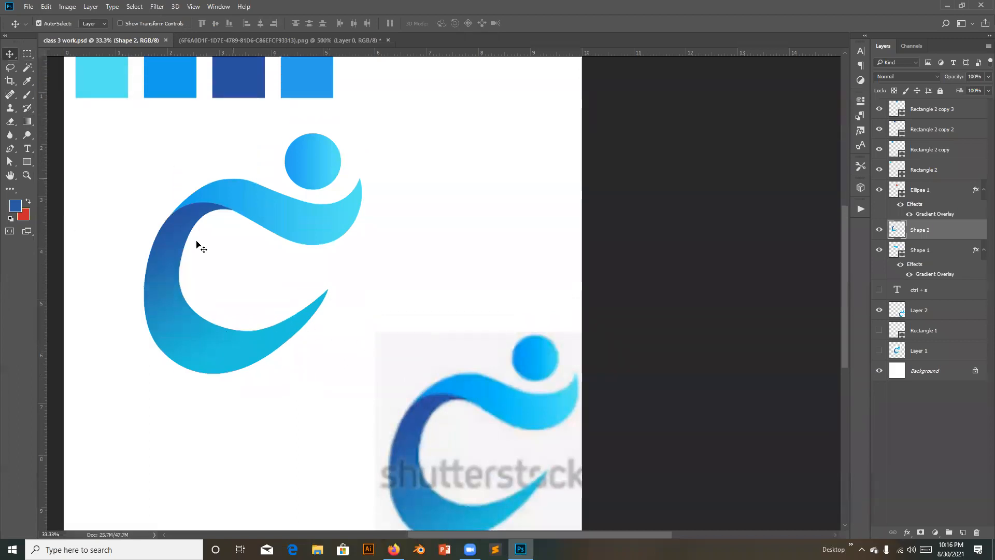
scroll(507, 412, down, 3)
scroll(507, 412, down, 2)
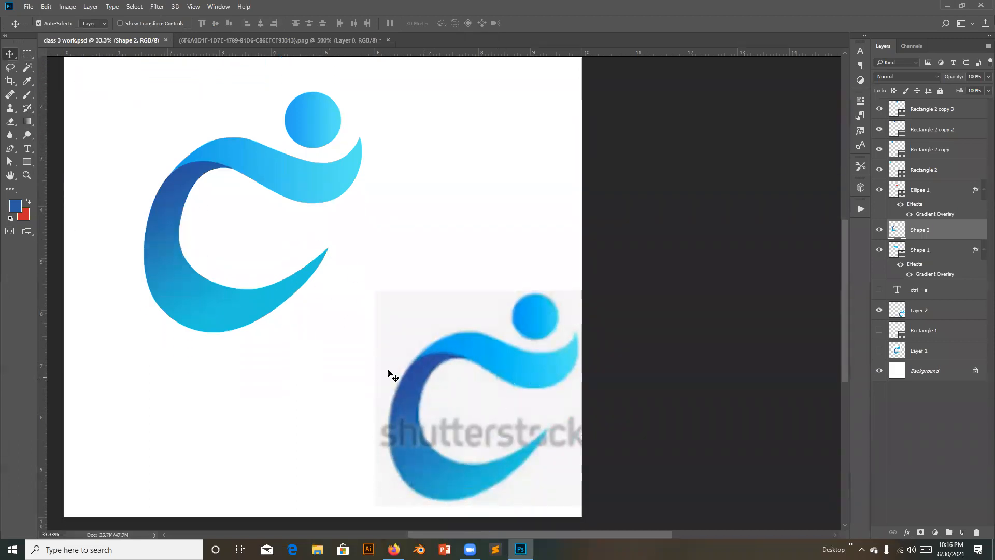
drag(320, 236, 342, 281)
drag(415, 237, 417, 240)
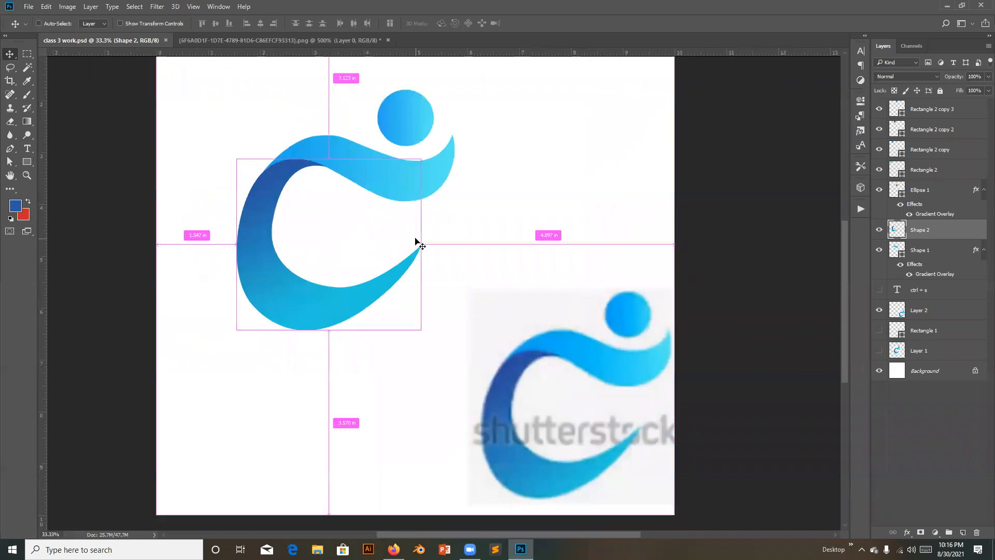
key(ctrl+minus)
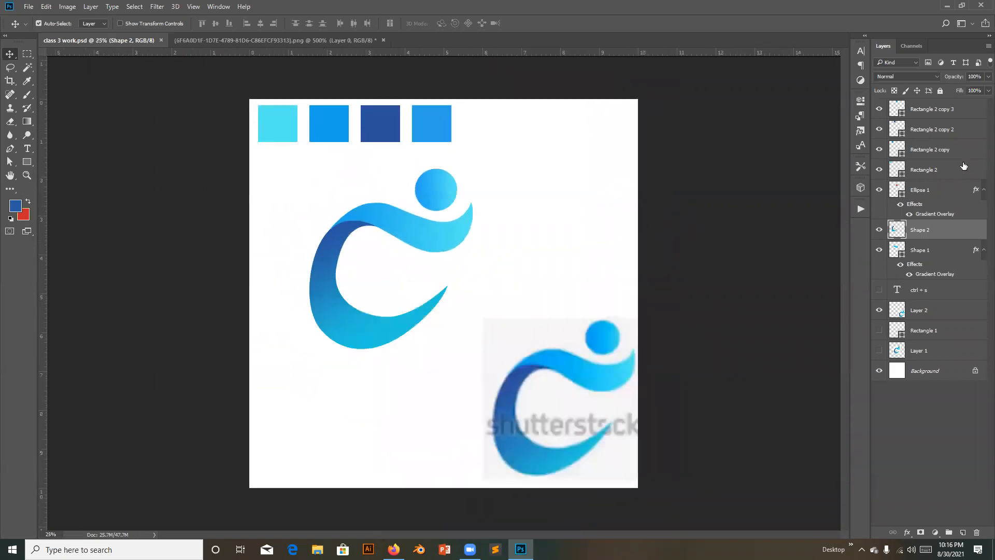
Step: Delete the four Rectangle 2 colour swatch layers and the Layer 2 reference image
click(963, 166)
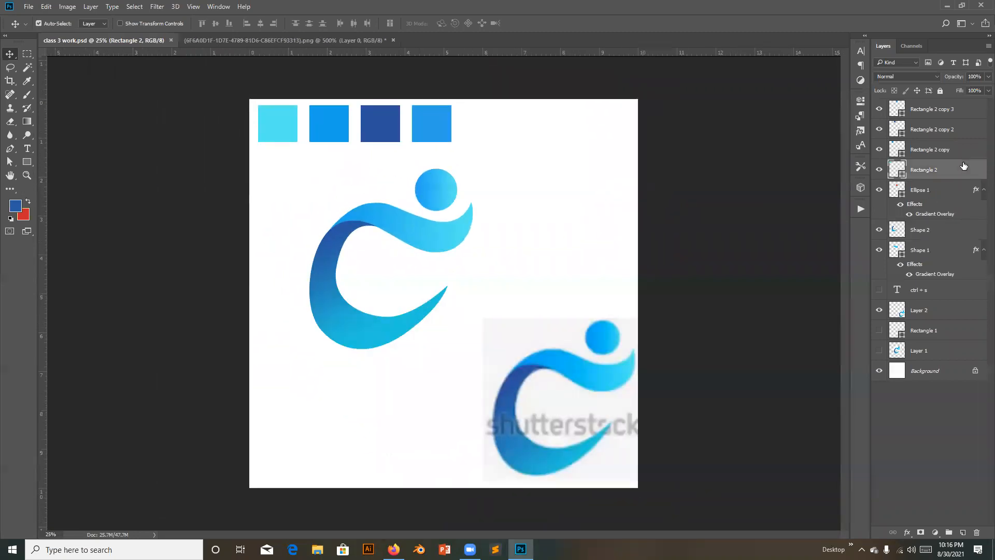
shift+click(954, 112)
key(Delete)
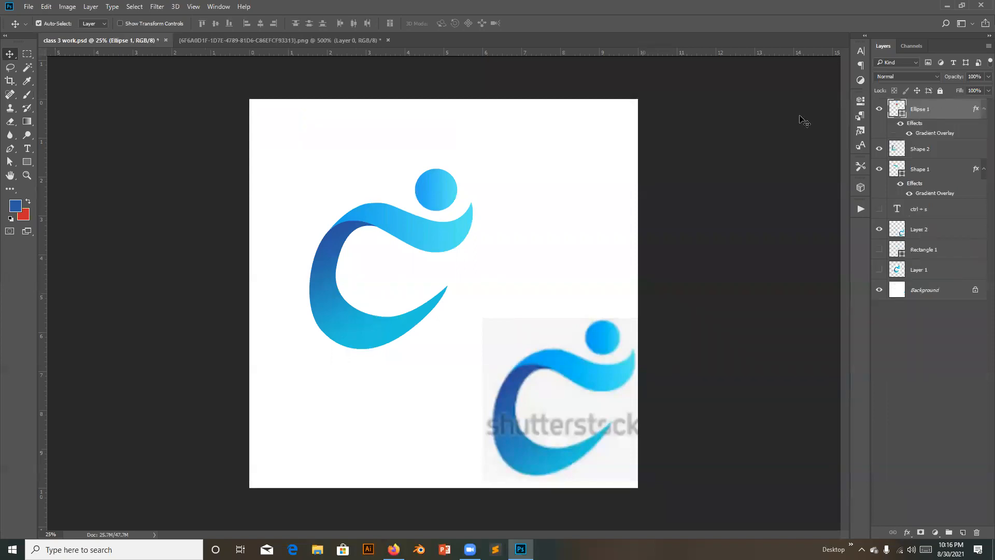
click(933, 228)
key(Delete)
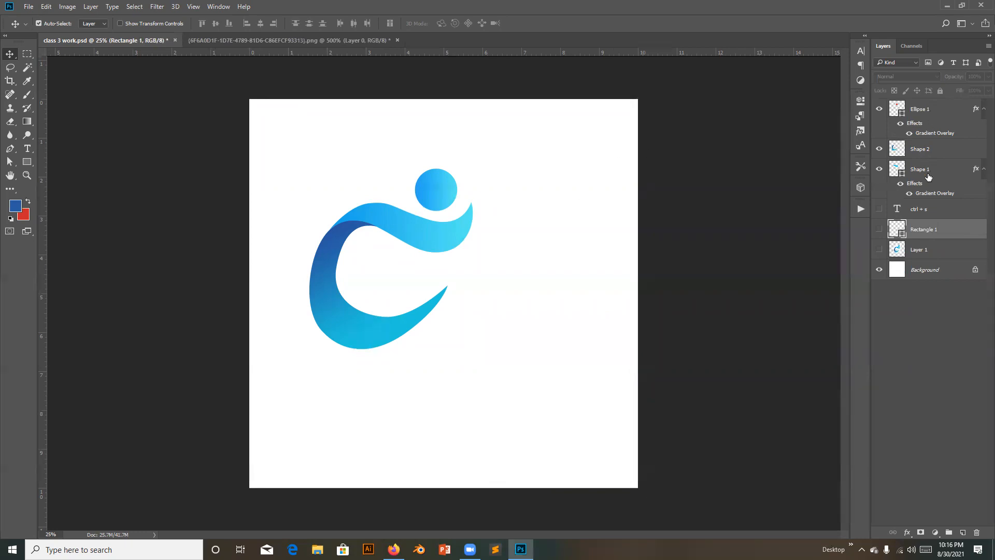
Step: Collapse the effects lists of the Ellipse 1 and Shape 1 layers
click(930, 177)
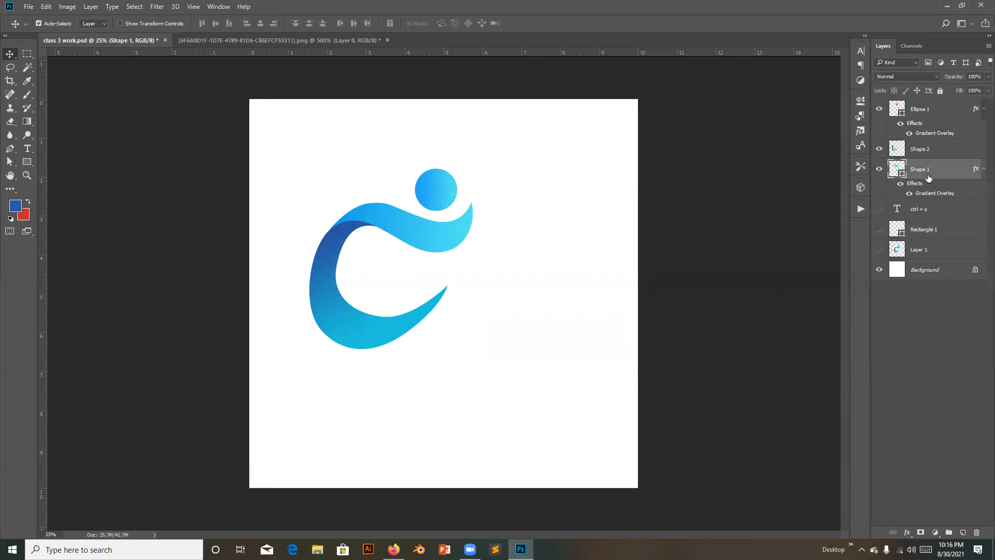
shift+click(946, 107)
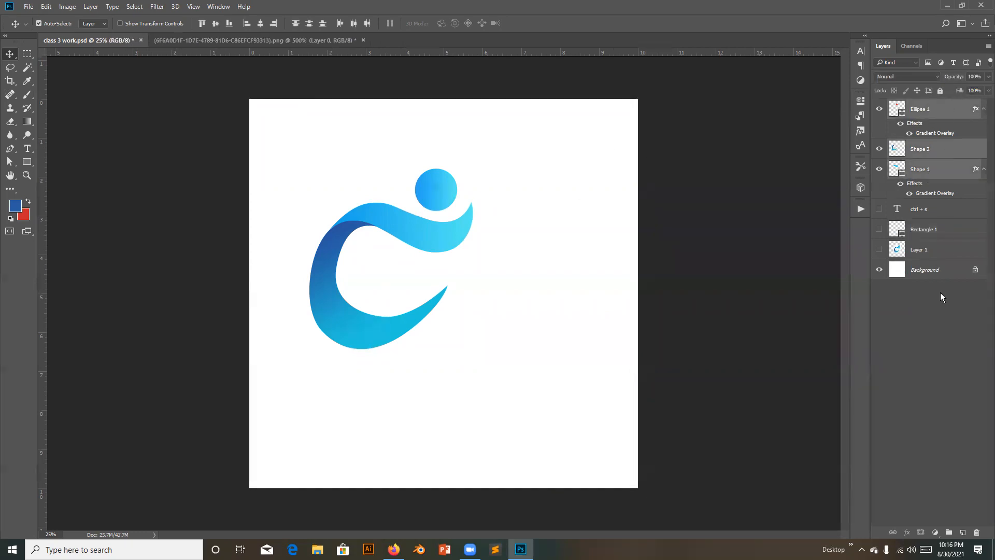
click(943, 324)
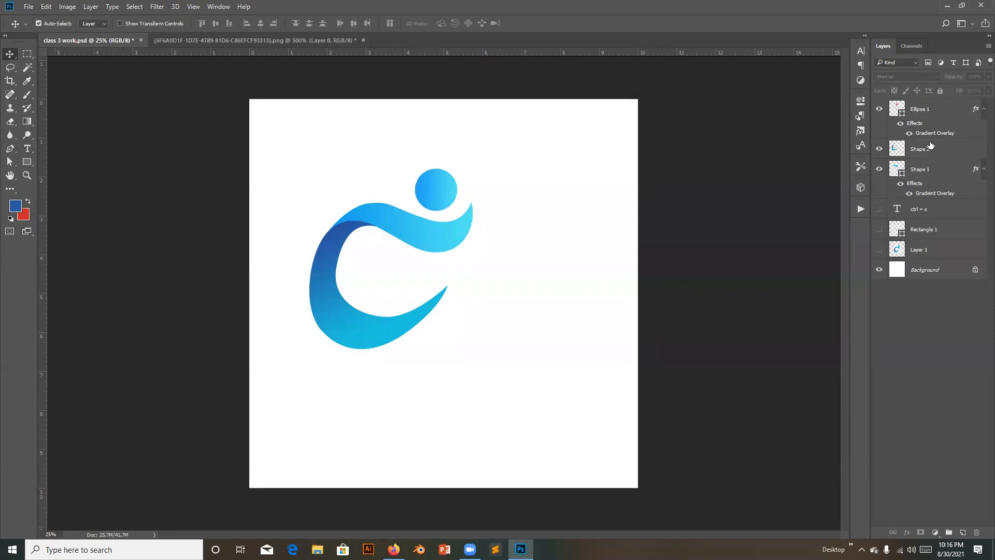
click(984, 109)
click(983, 149)
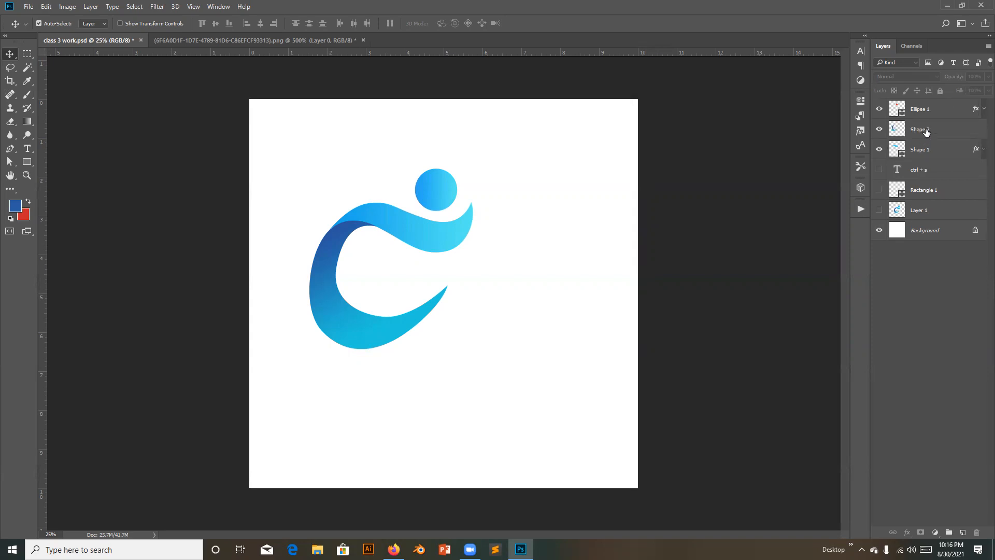
Step: Label the Ellipse 1 layer yellow, the Shape 2 layer orange and the Shape 1 layer green
right_click(879, 116)
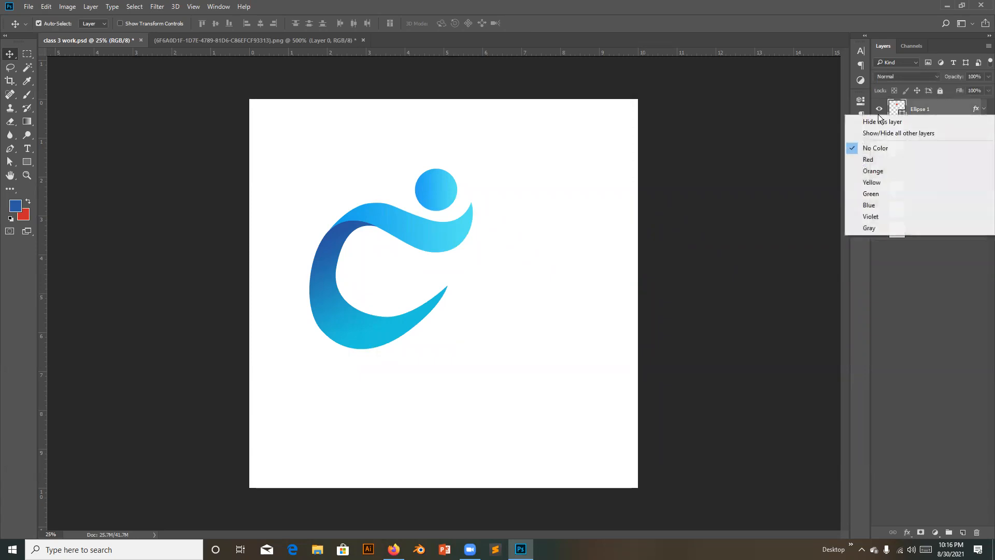
click(879, 182)
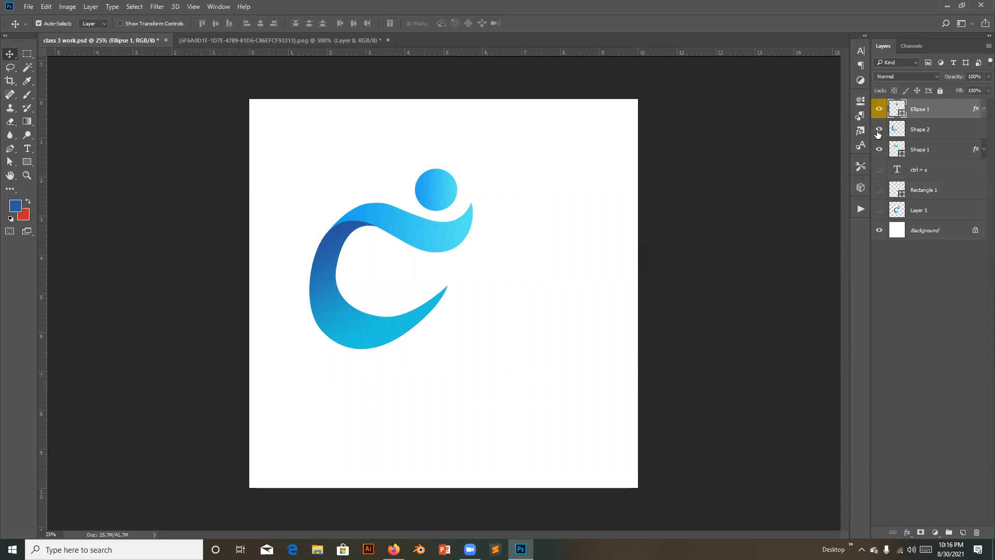
right_click(880, 131)
click(888, 188)
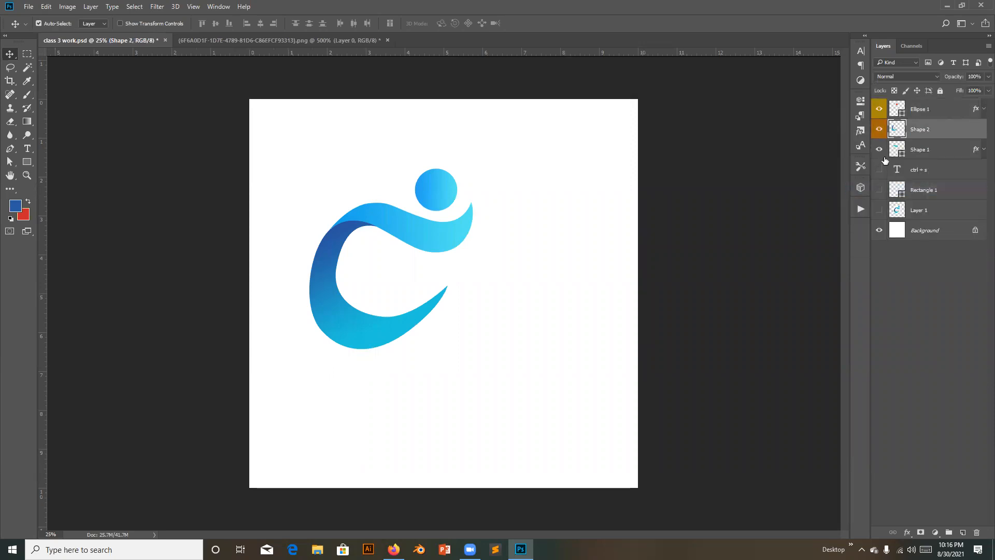
right_click(880, 156)
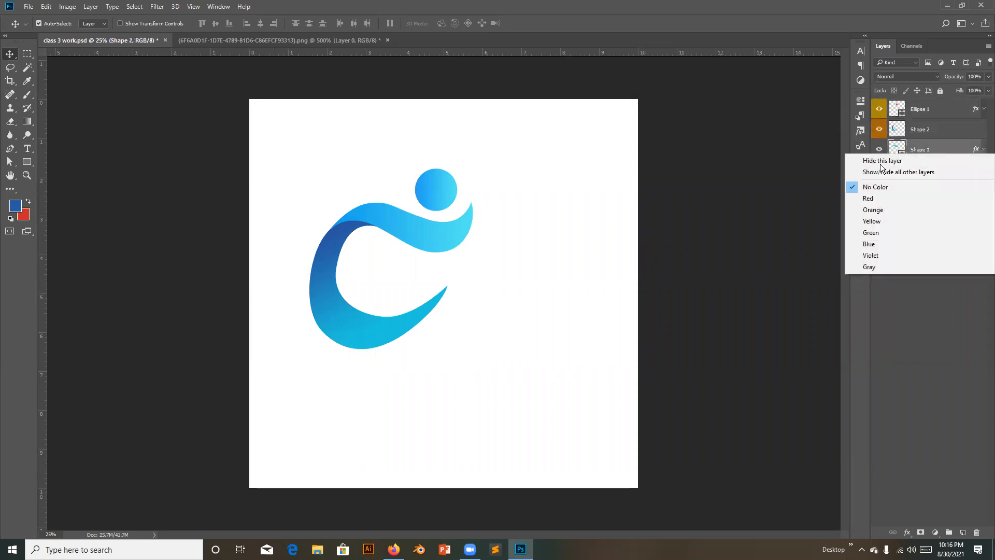
click(877, 228)
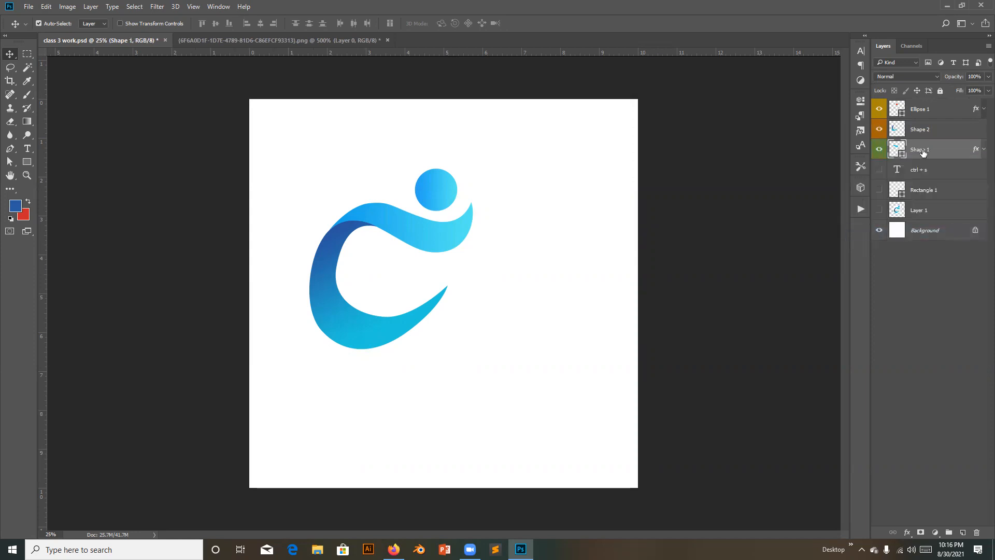
Step: Check which part of the logo Ellipse 1 holds by toggling its visibility, and rename the layer Round
click(917, 112)
click(878, 109)
click(878, 109)
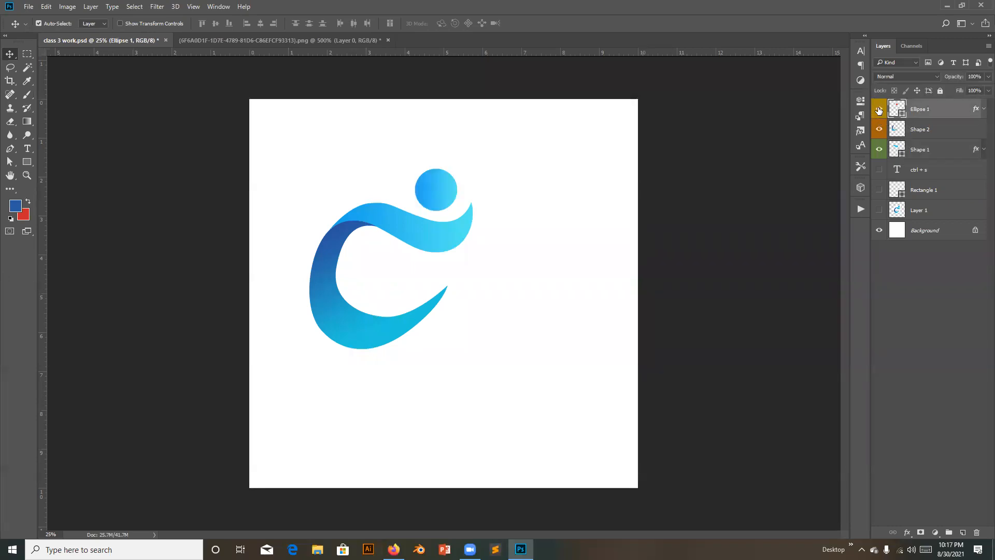
double_click(919, 109)
key(BackSpace)
text(Round)
key(Return)
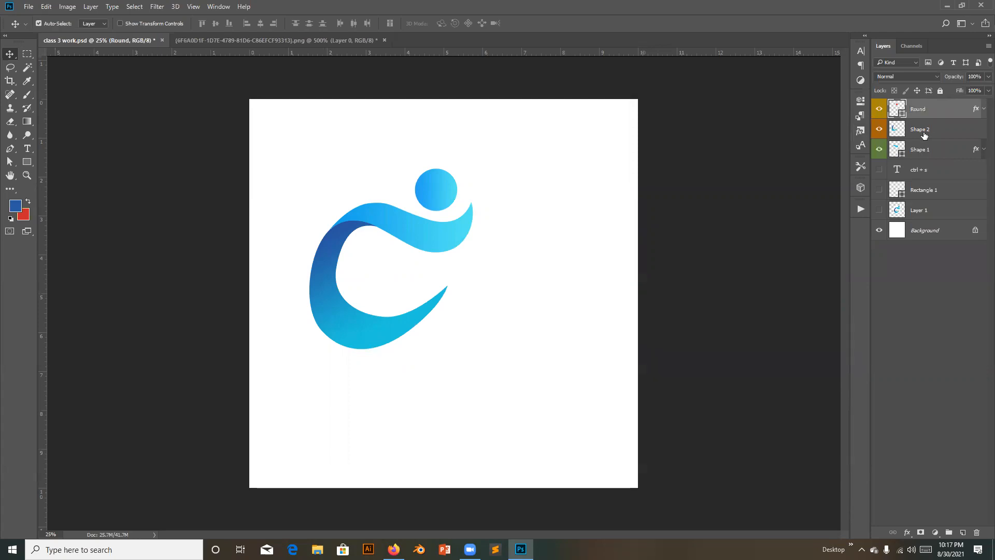
Step: Rename the Shape 2 layer as shape and the Shape 1 layer as shape 2
double_click(922, 131)
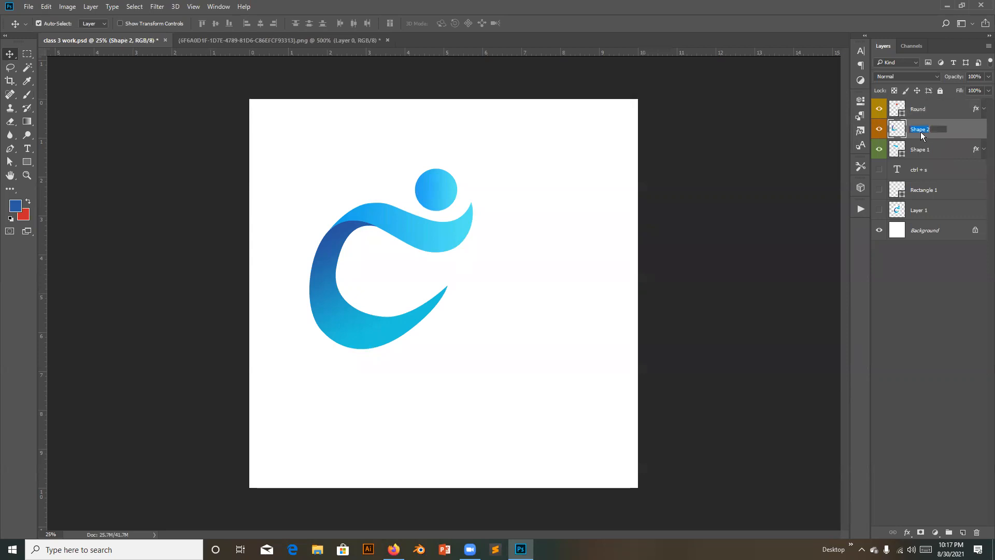
text(shape)
key(Return)
double_click(920, 148)
text(shp)
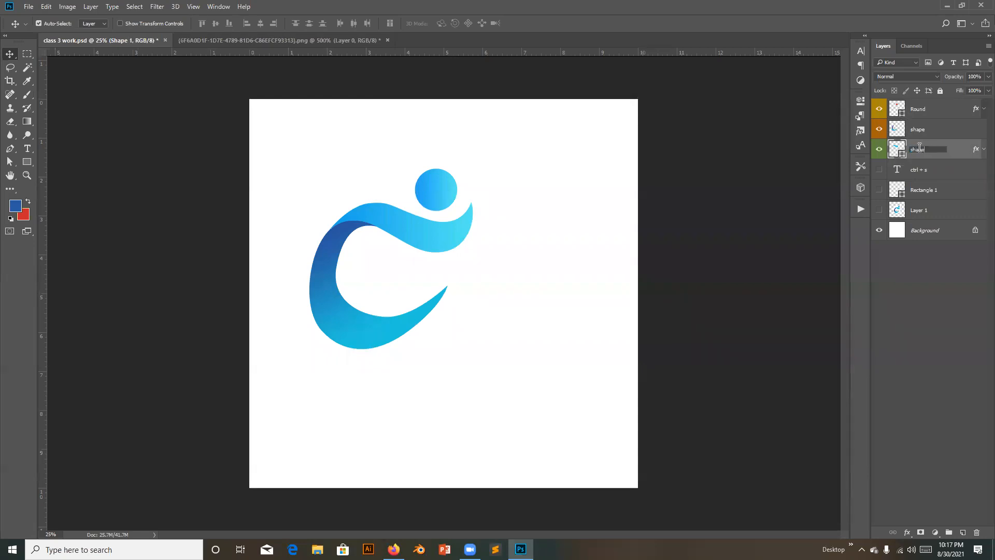
key(Return)
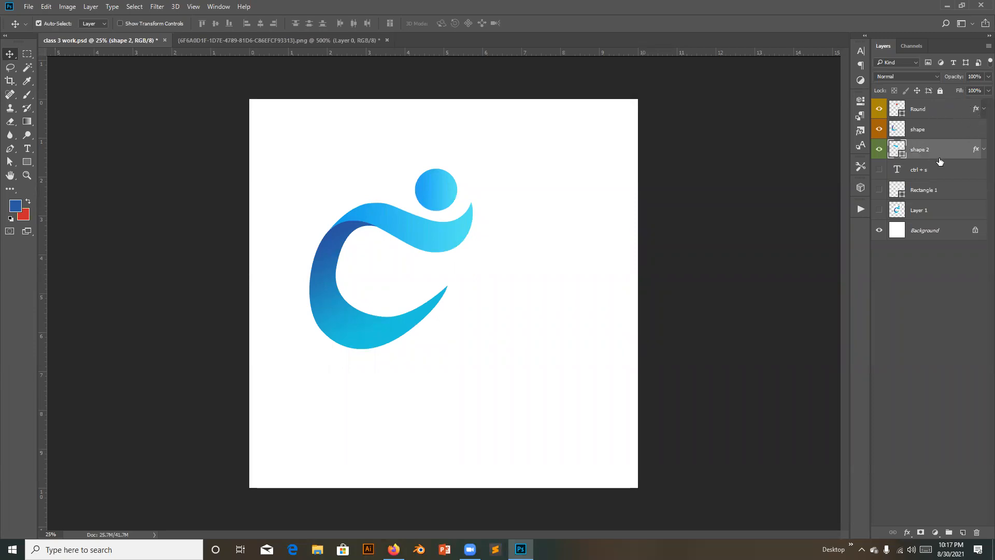
Step: Group the Round, shape and shape 2 layers, and show the ctrl + s text layer above the group
shift+click(939, 113)
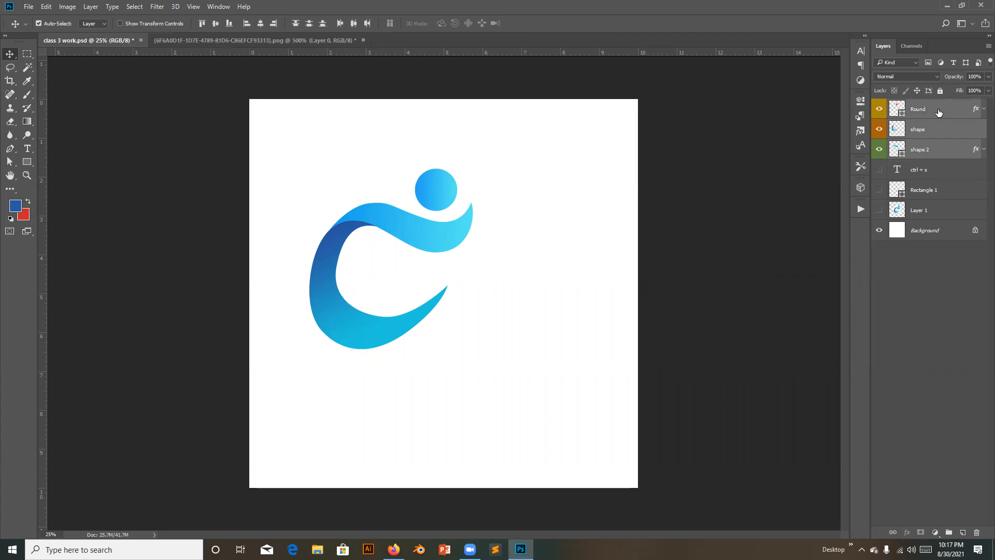
key(ctrl+g)
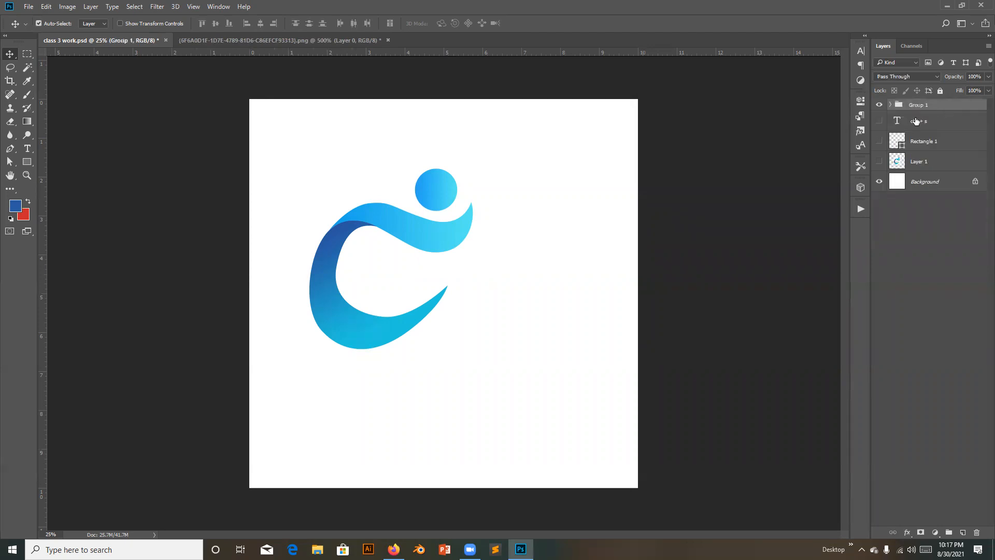
click(879, 120)
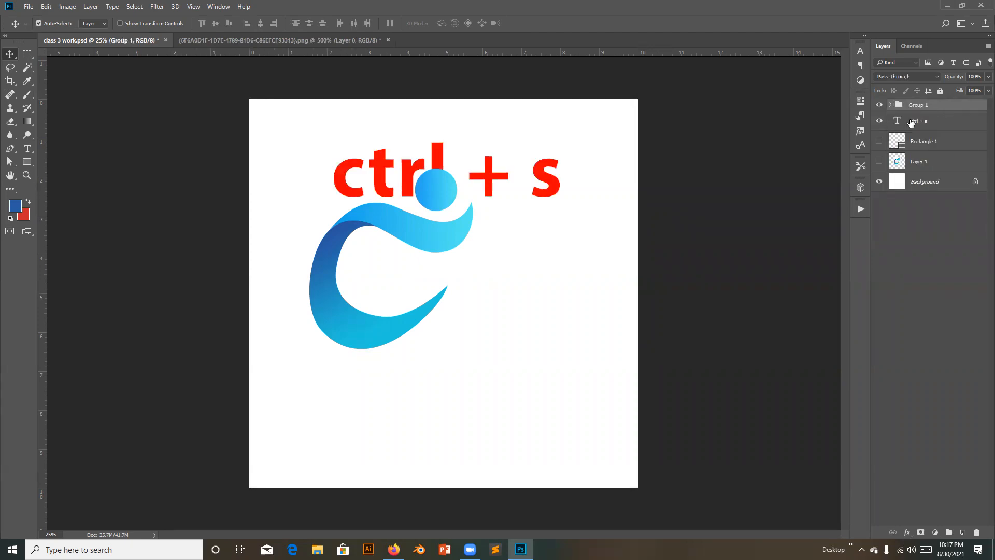
drag(937, 123, 918, 102)
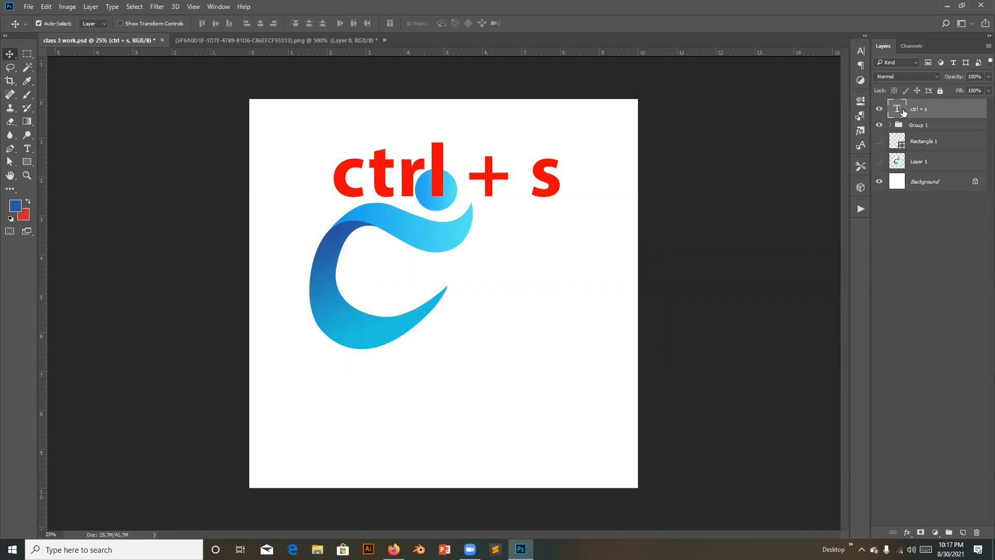
Step: Change the ctrl + s text to "ctrl + g" and hide its layer
double_click(904, 112)
key(Right)
key(BackSpace)
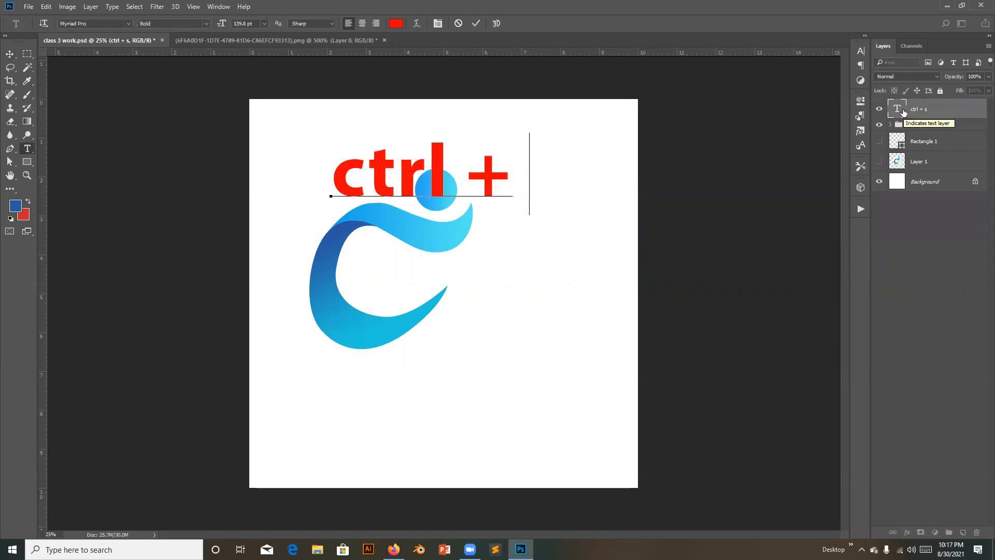
text(g)
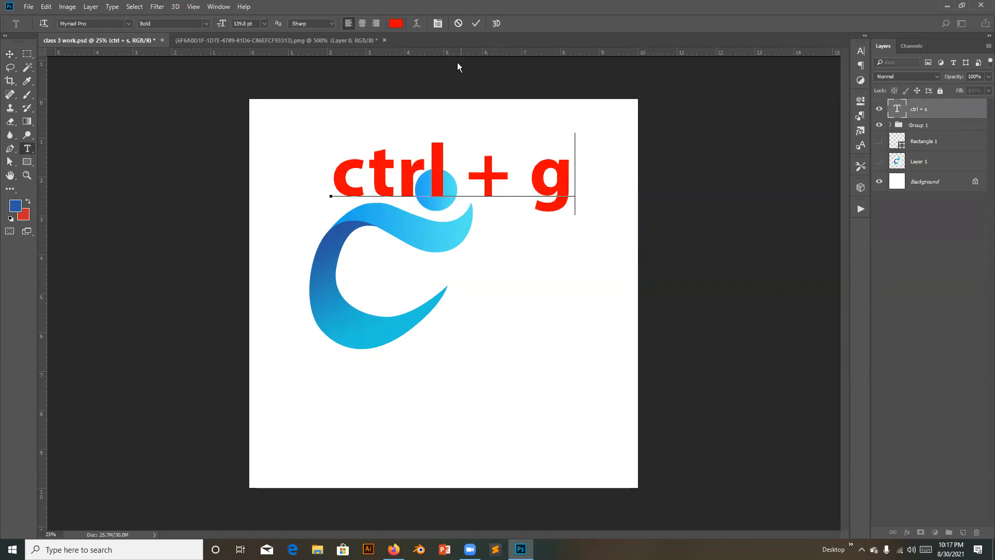
click(477, 23)
key(v)
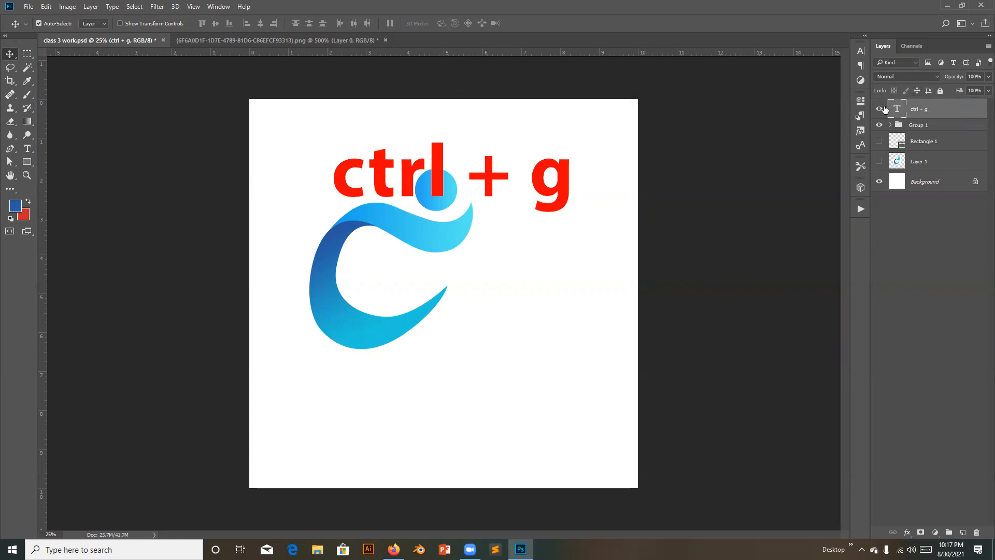
click(883, 110)
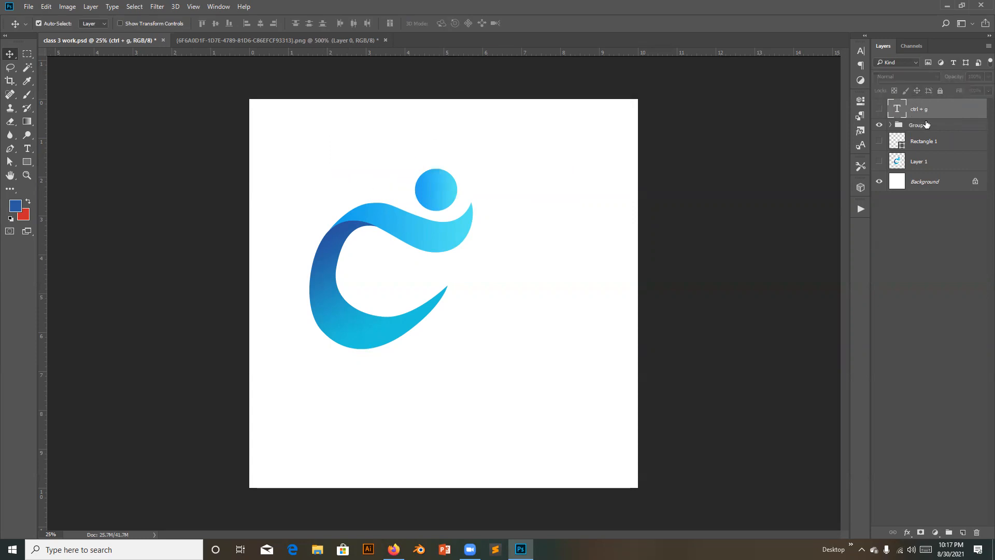
Step: Centre the logo group horizontally on the canvas and clear the canvas selection
right_click(926, 121)
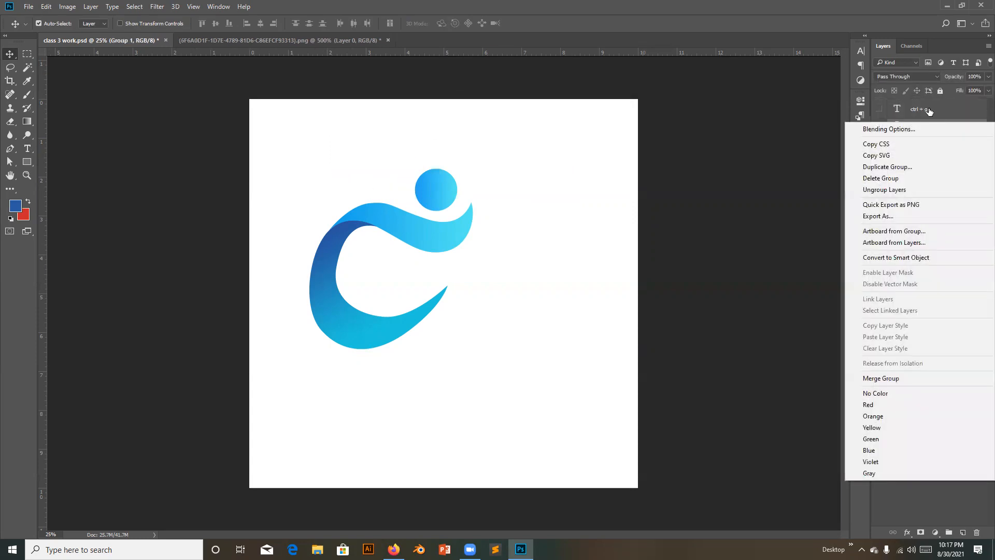
click(929, 110)
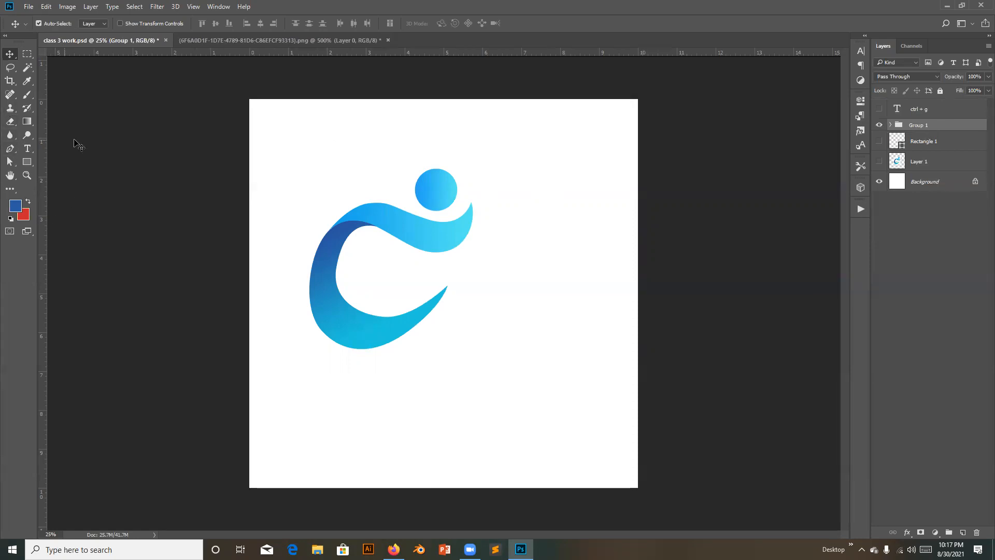
key(ctrl)
key(ctrl+a)
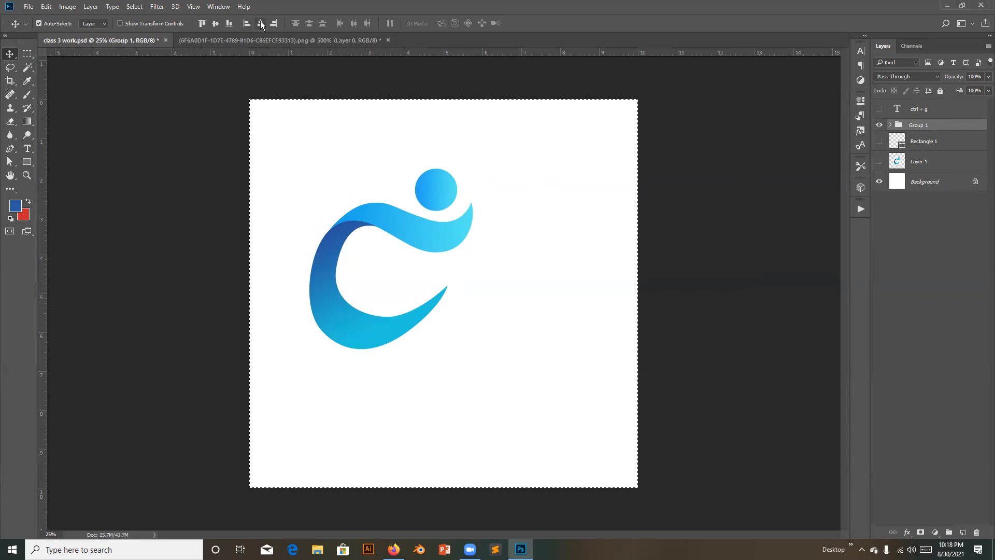
click(260, 23)
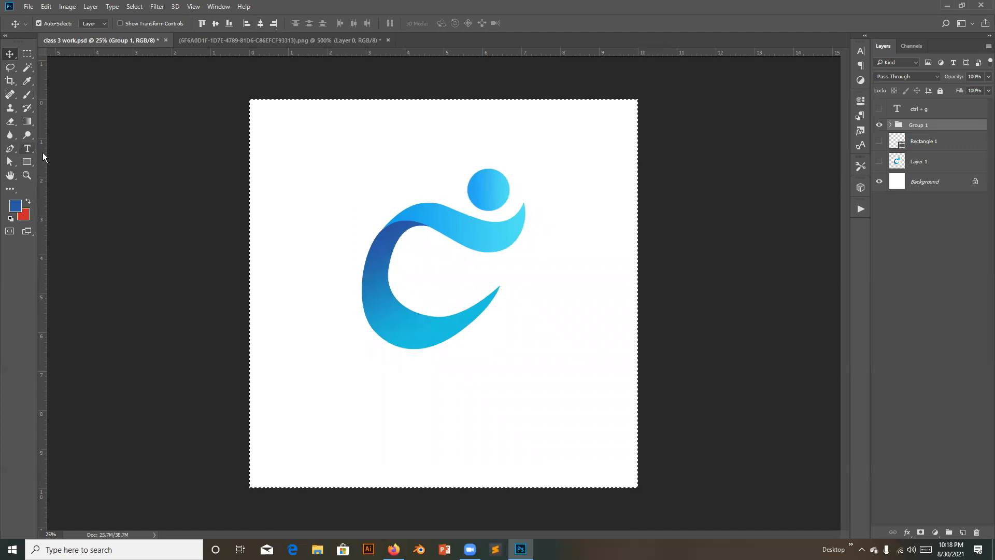
key(ctrl+d)
Step: Add a red text line with the name in capital letters at the canvas's upper left, beside the logo
click(28, 150)
click(281, 149)
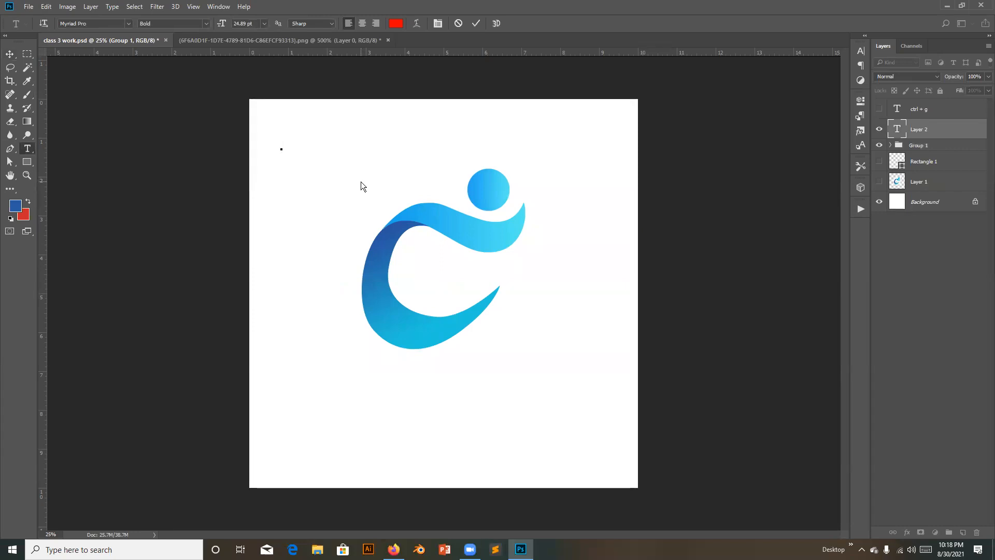
text(ALAMIN)
click(476, 24)
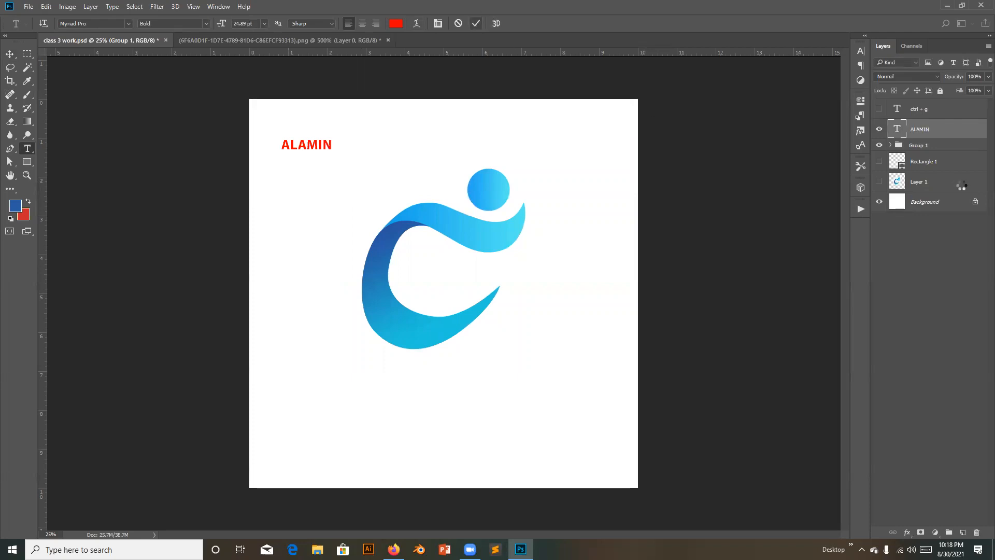
Step: Scale the name text to about 302% and place it just below the logo
key(ctrl+t)
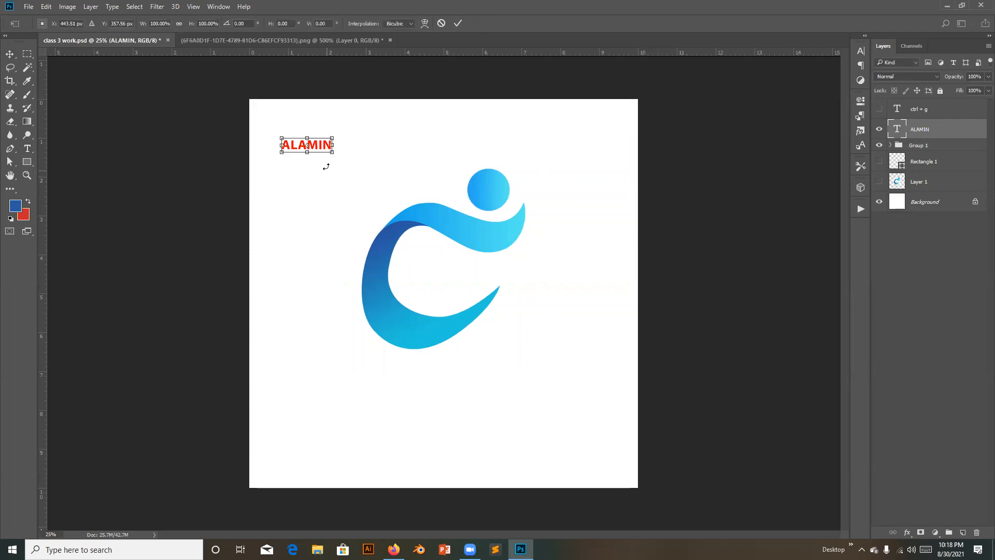
drag(357, 160, 469, 394)
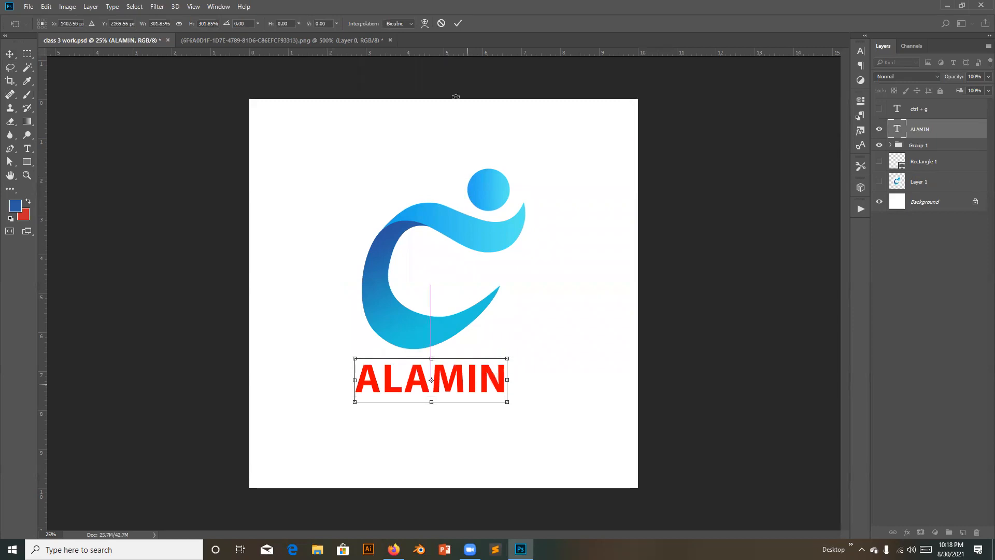
click(459, 23)
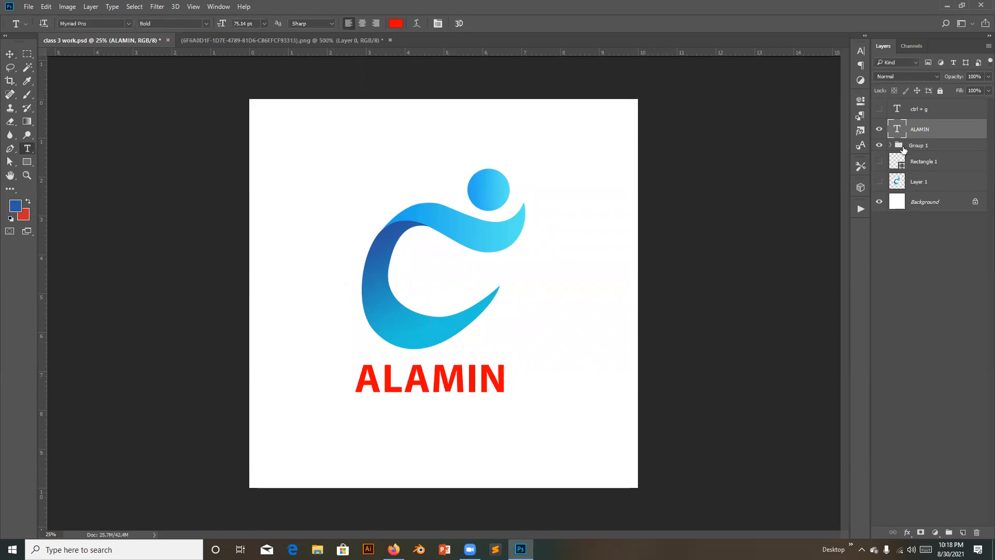
Step: Centre the red name text horizontally on the canvas
key(ctrl+a)
key(v)
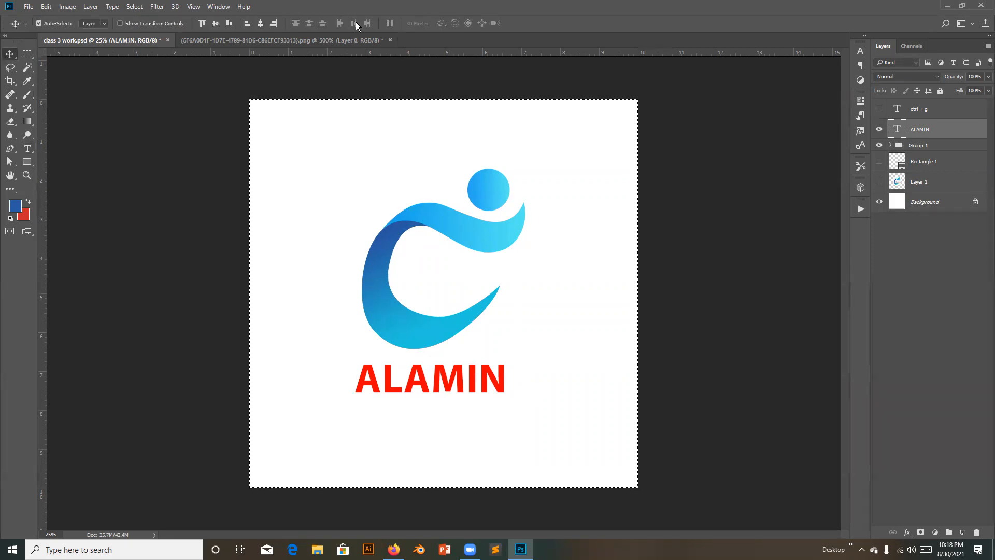
click(259, 25)
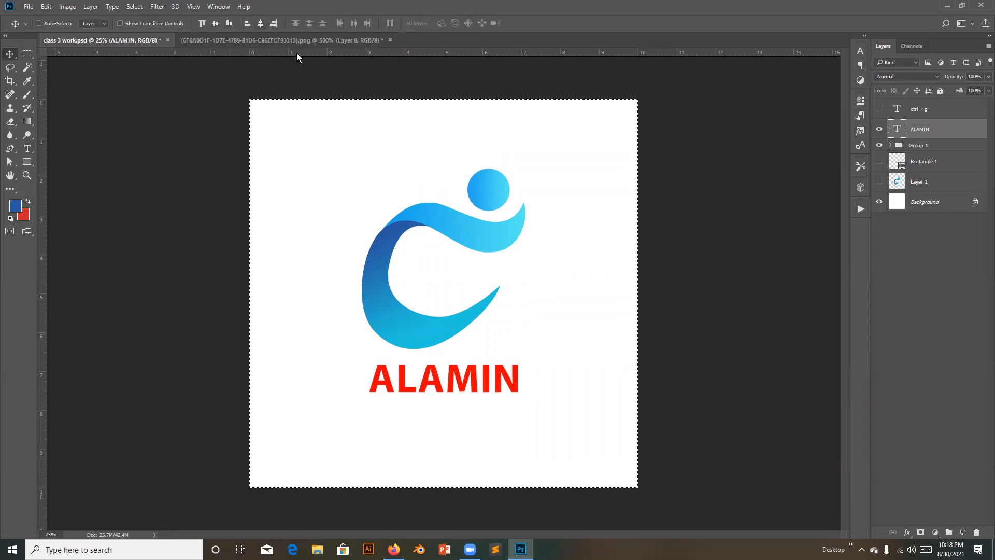
Step: Put the name text layer into its own new group and clear the canvas selection
key(ctrl+g)
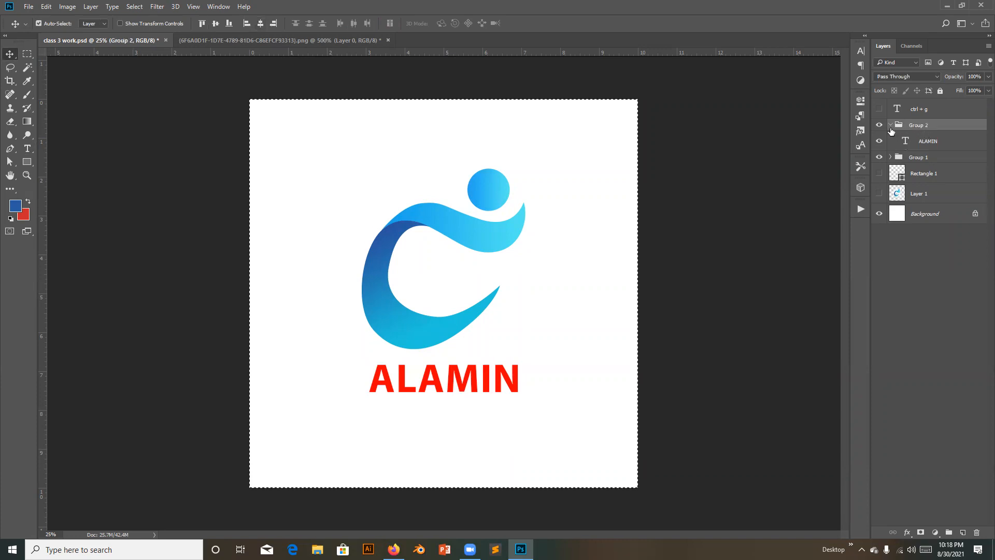
click(922, 143)
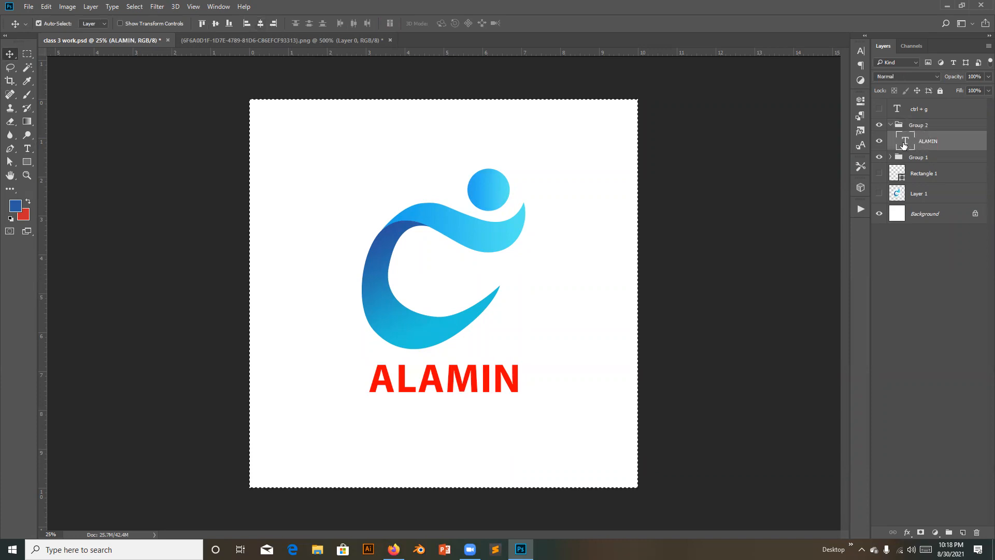
double_click(905, 143)
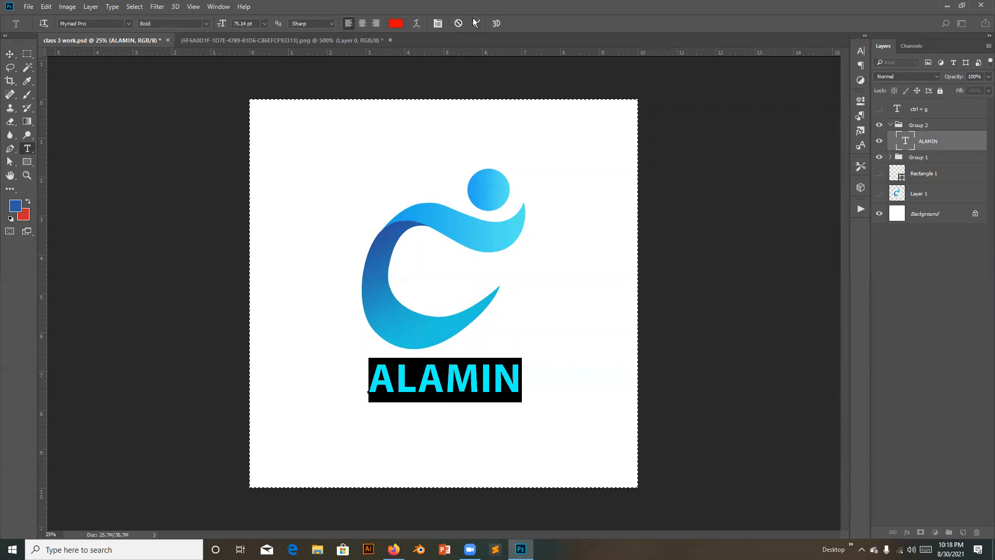
key(ctrl+Return)
key(ctrl+d)
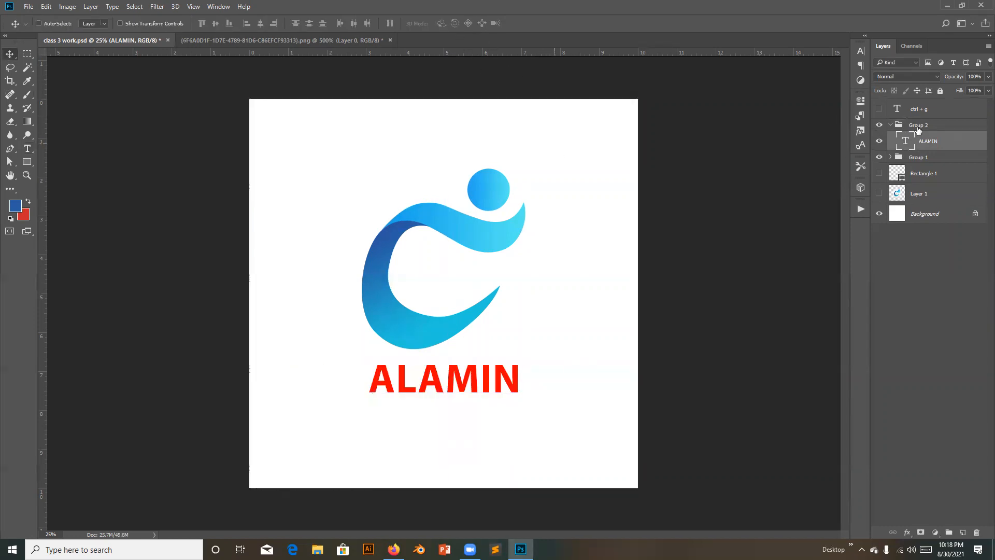
Step: Try the Italic and Regular font styles on the name text and return it to Bold
double_click(902, 143)
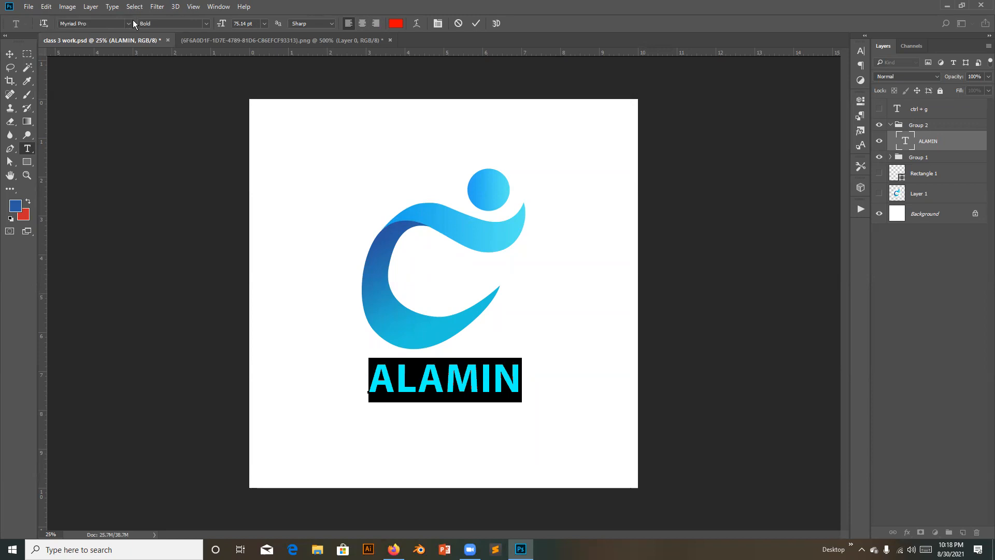
click(206, 24)
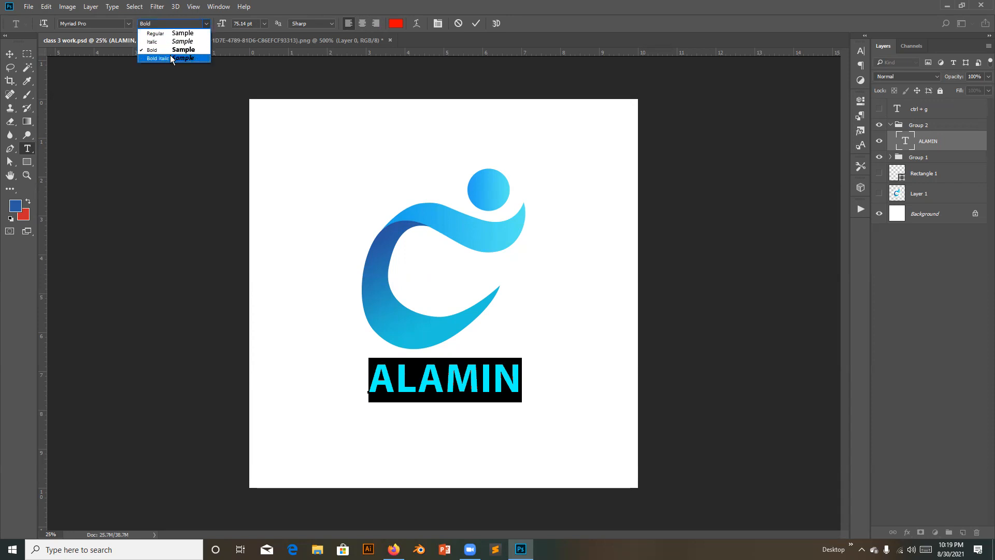
click(155, 41)
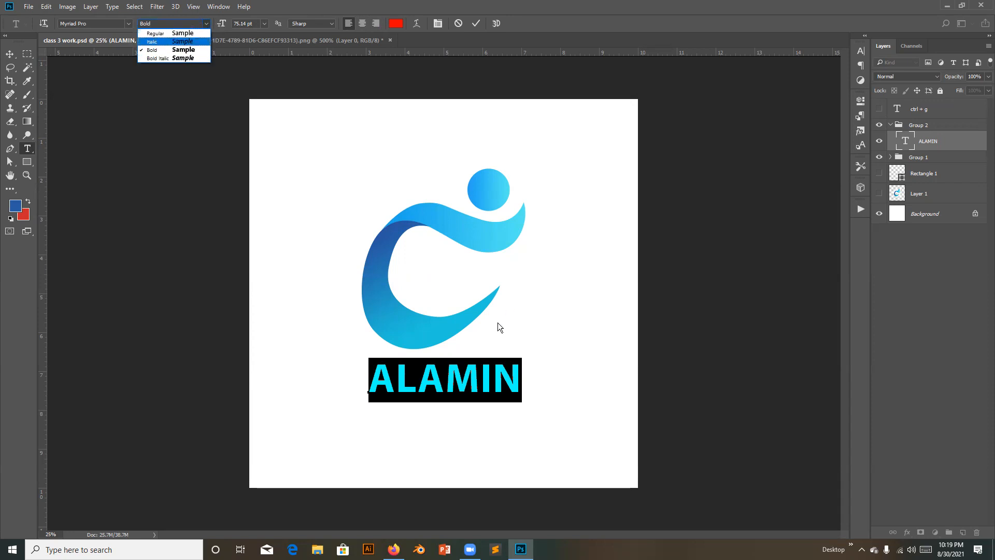
click(202, 24)
click(164, 32)
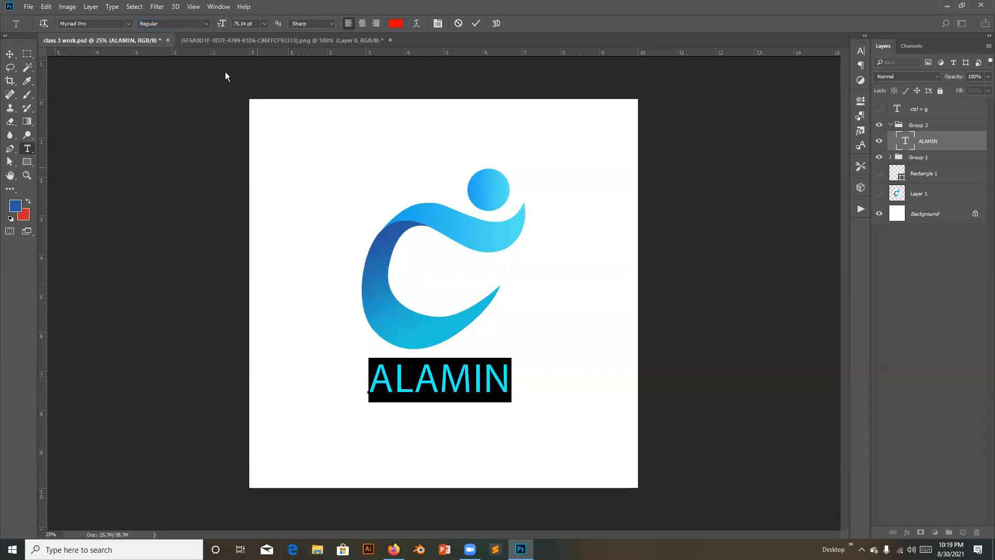
click(202, 24)
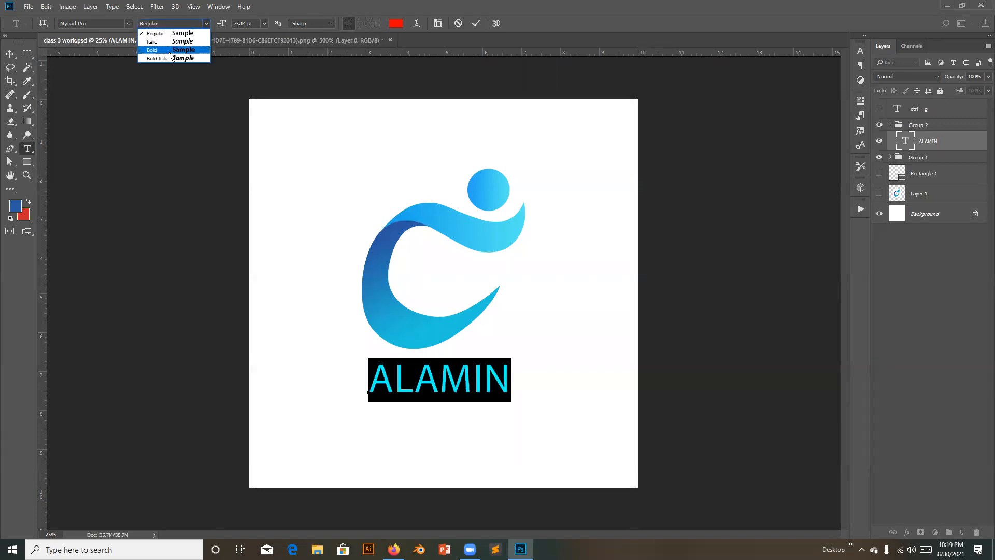
click(157, 50)
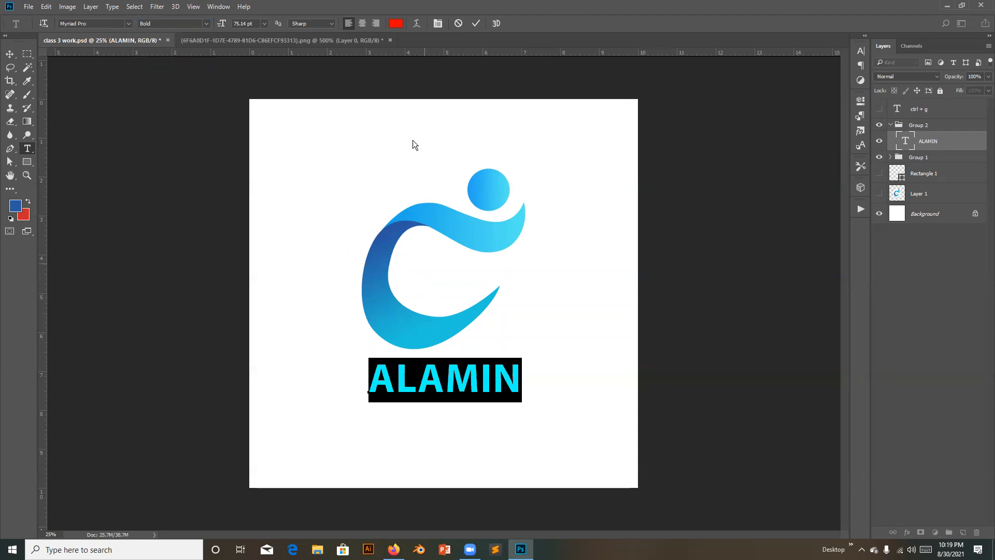
Step: Set the name text's font to MV Boli and commit the text edit
click(127, 23)
click(68, 24)
click(128, 24)
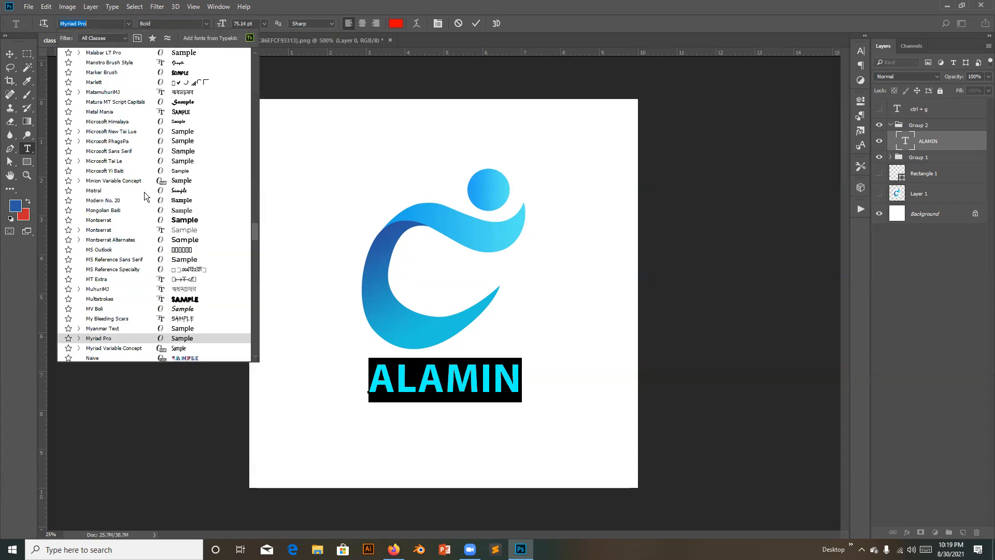
scroll(138, 204, down, 4)
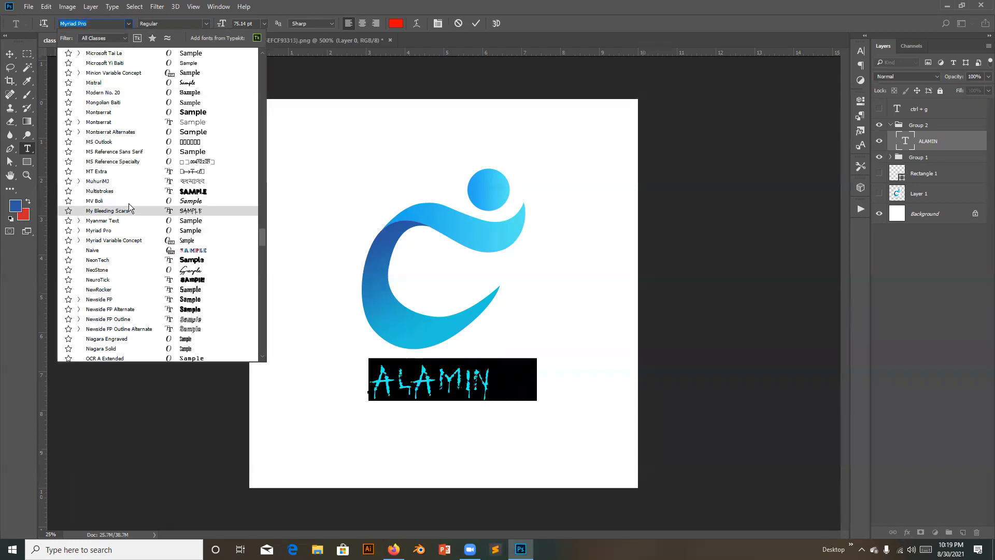
click(128, 202)
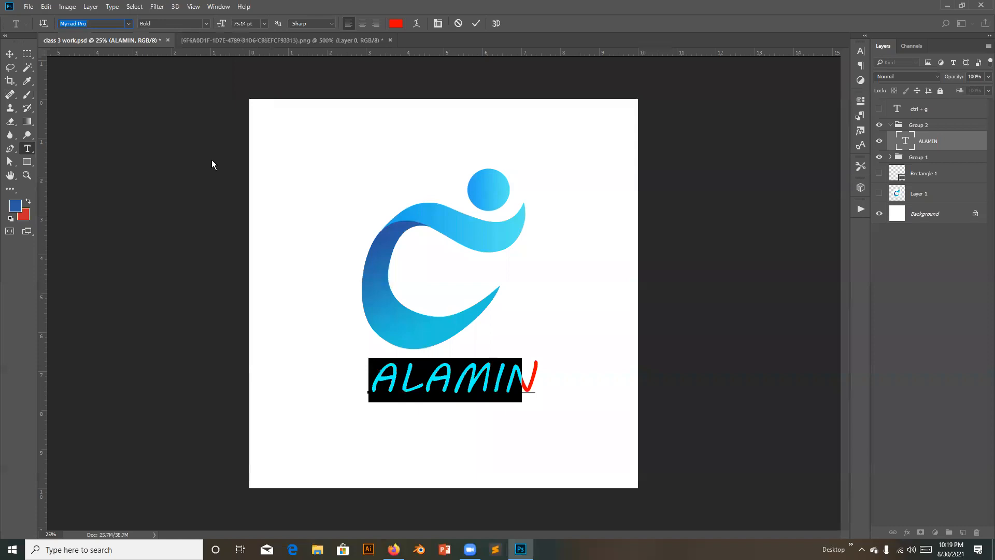
click(476, 23)
key(v)
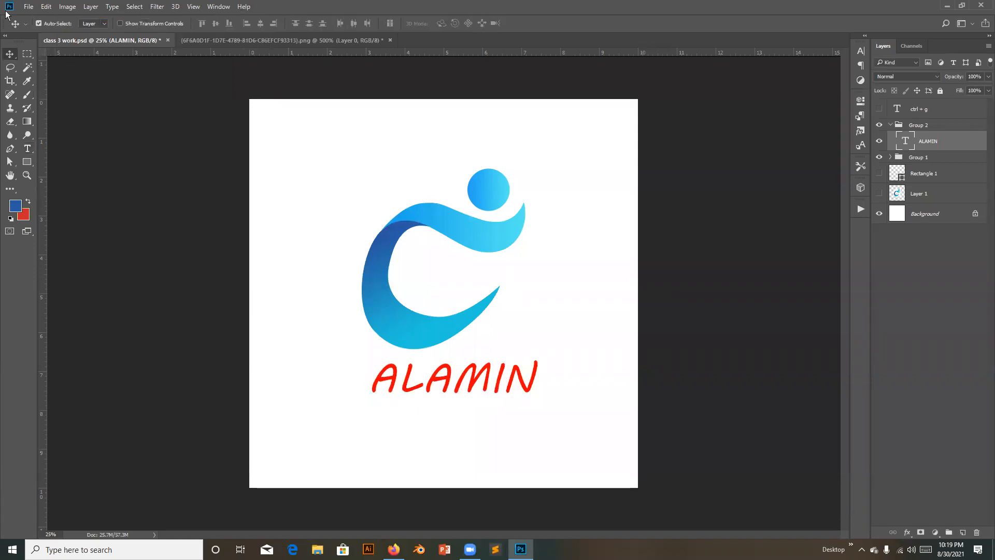
Step: Change the name text's font to Amsterdam
double_click(911, 143)
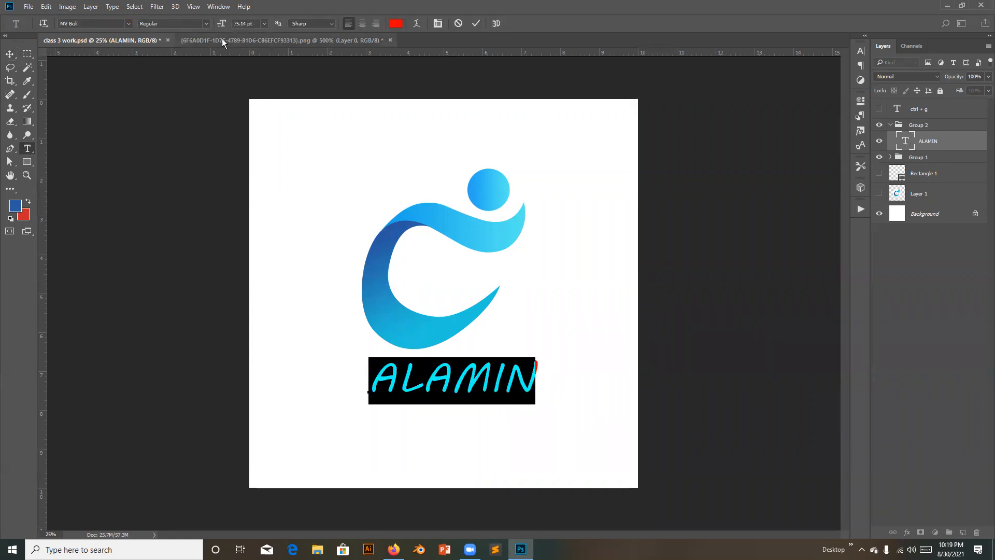
click(207, 24)
click(207, 24)
click(128, 21)
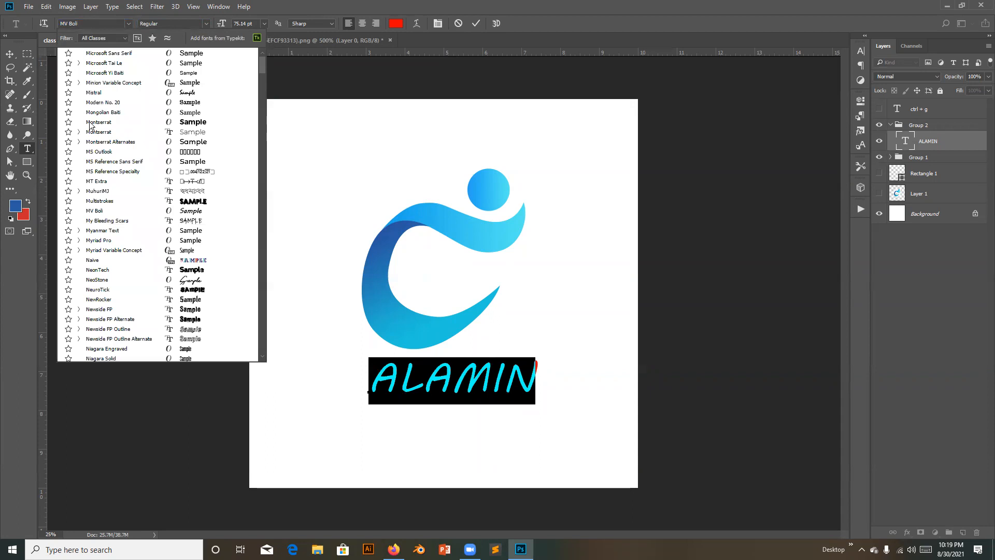
scroll(119, 59, up, 5)
click(119, 60)
click(119, 59)
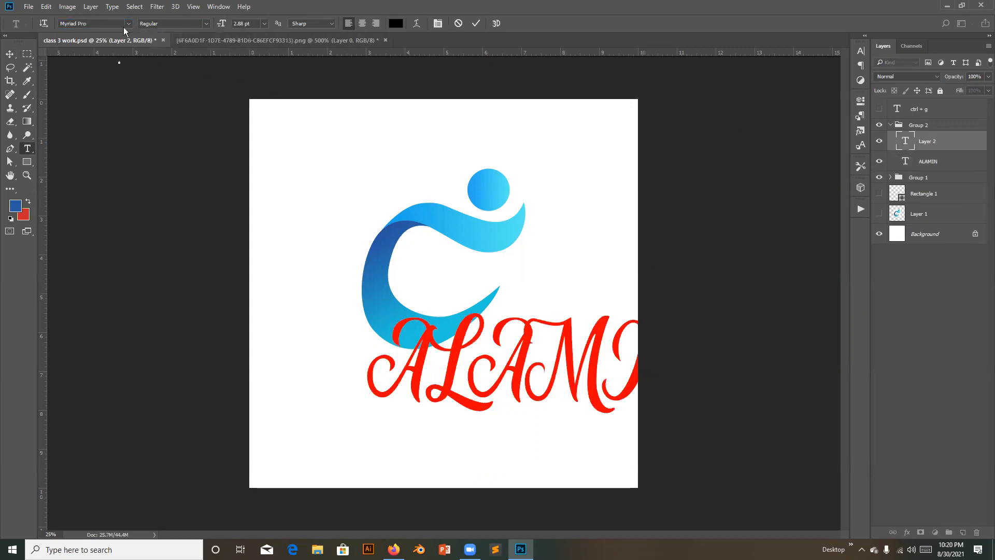
Step: Remove the stray empty text layer above the name text layer
double_click(905, 142)
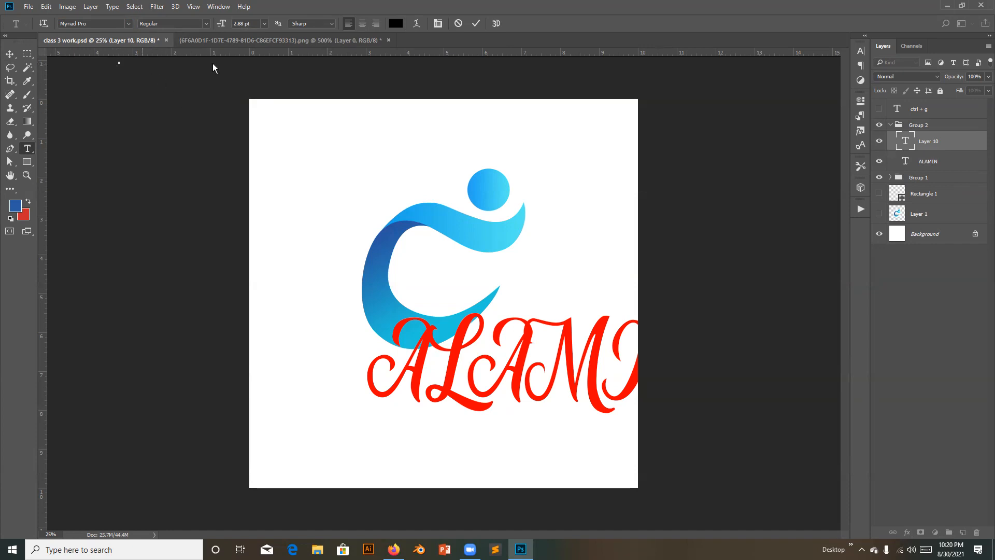
click(454, 27)
key(v)
key(Delete)
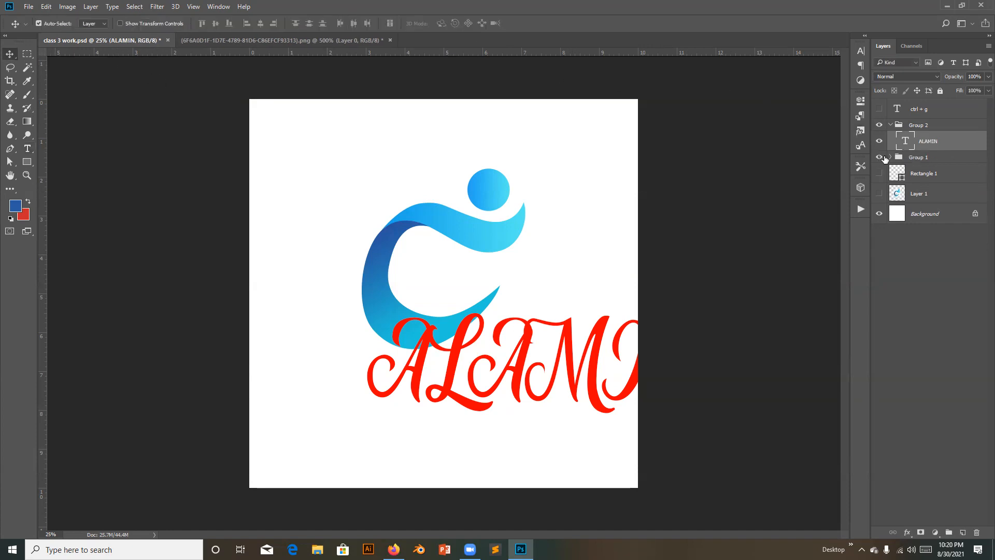
Step: Set the name text's font to Acumin Variable Concept in the Bold style and commit the edit
double_click(910, 147)
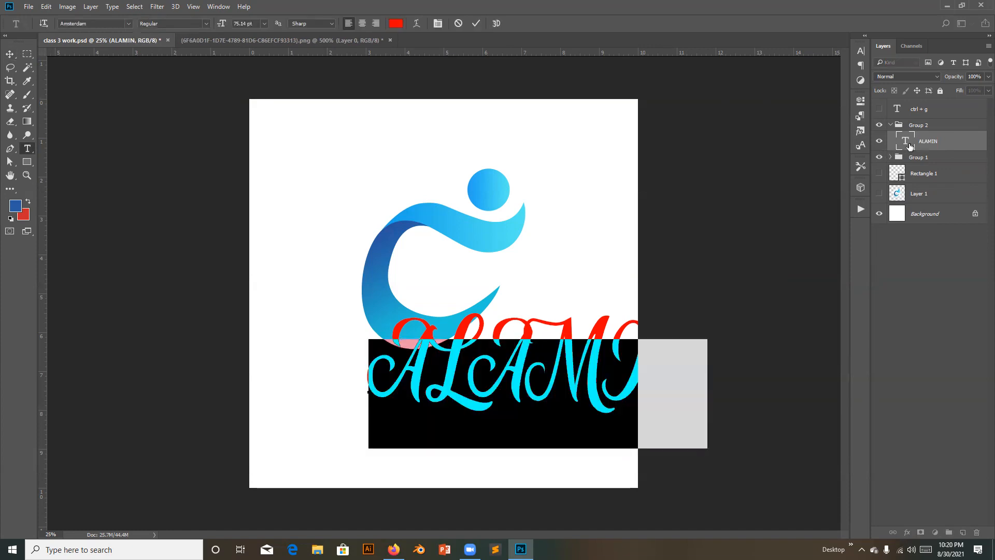
click(129, 24)
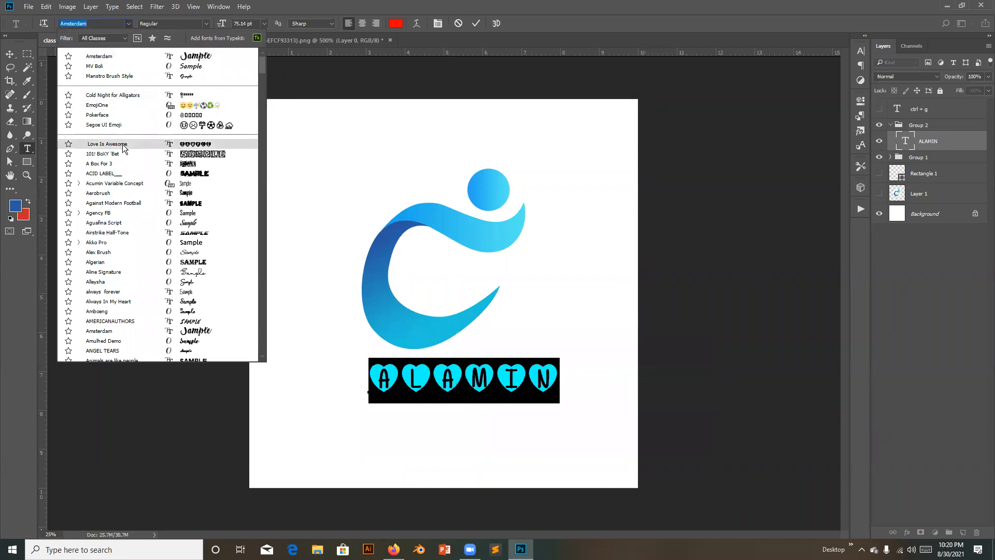
click(123, 186)
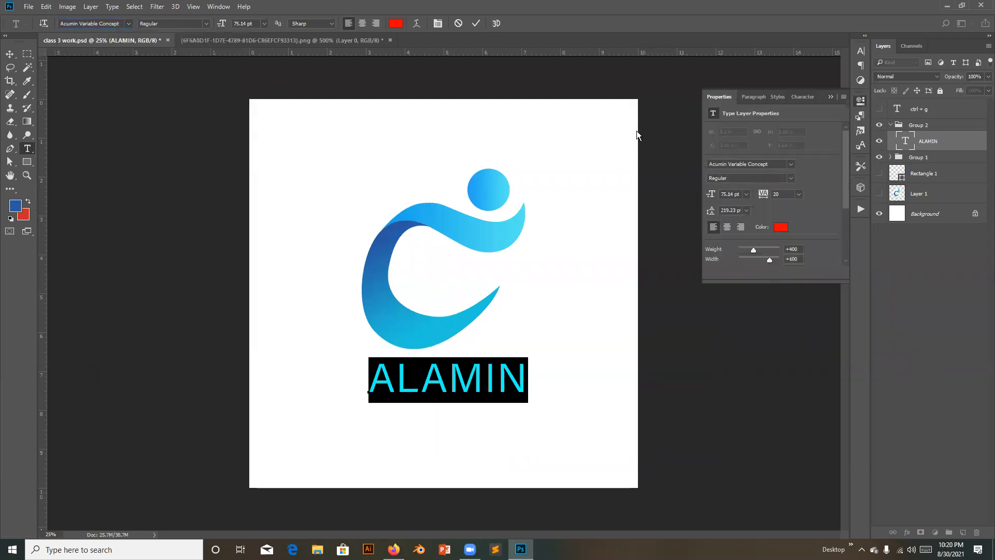
click(831, 96)
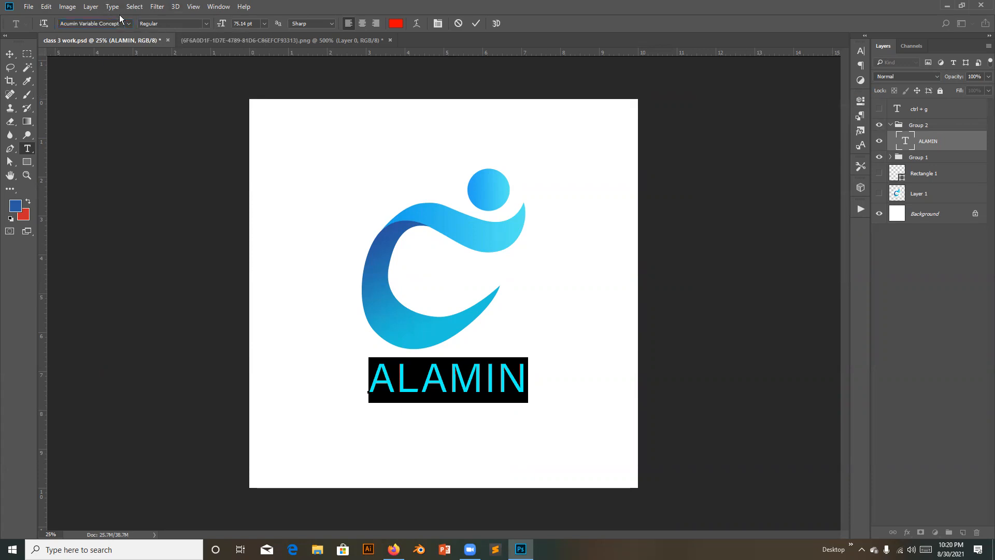
click(202, 24)
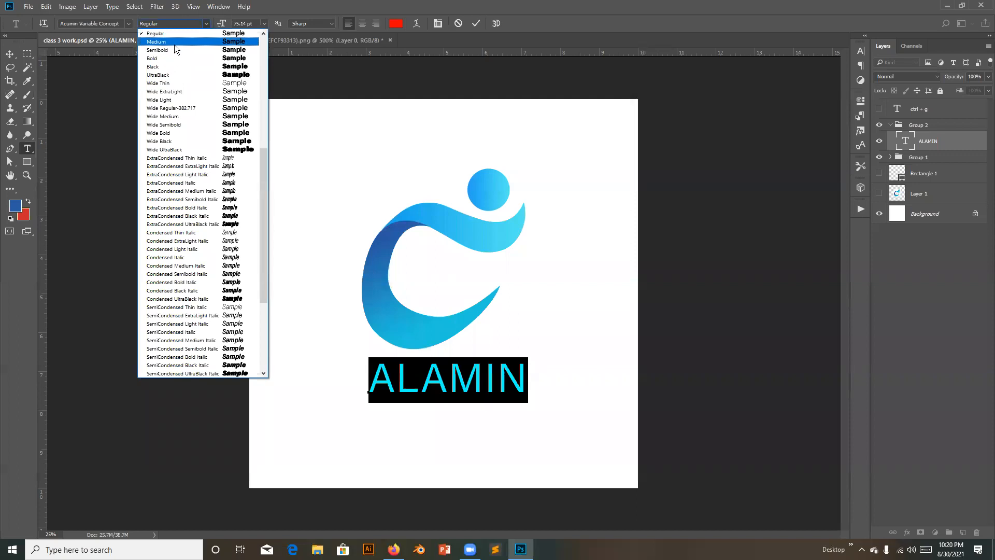
click(174, 58)
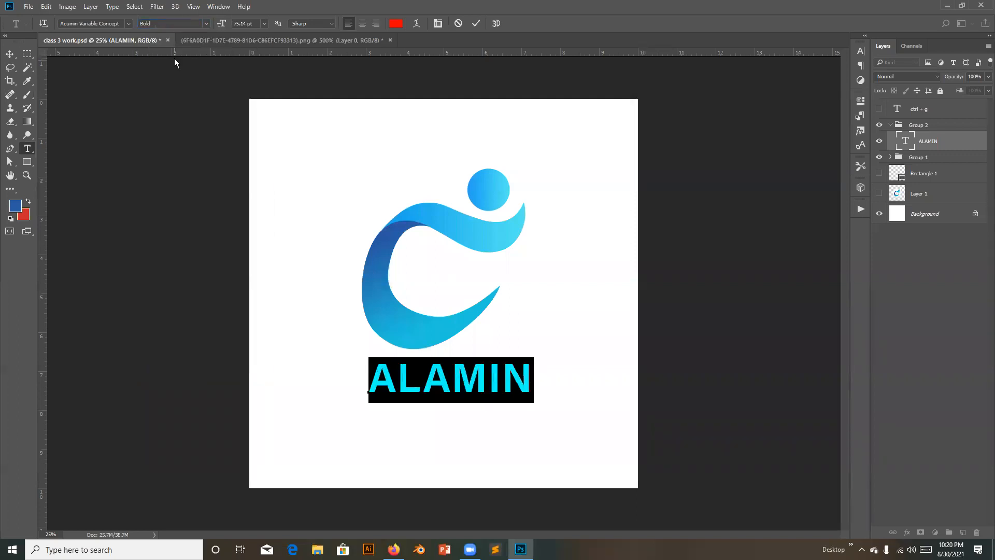
click(10, 54)
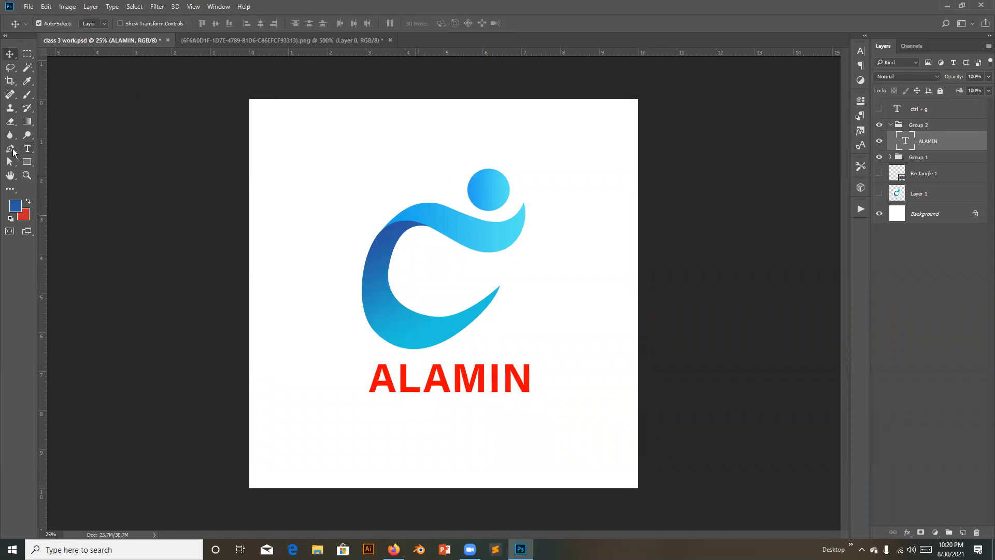
click(8, 68)
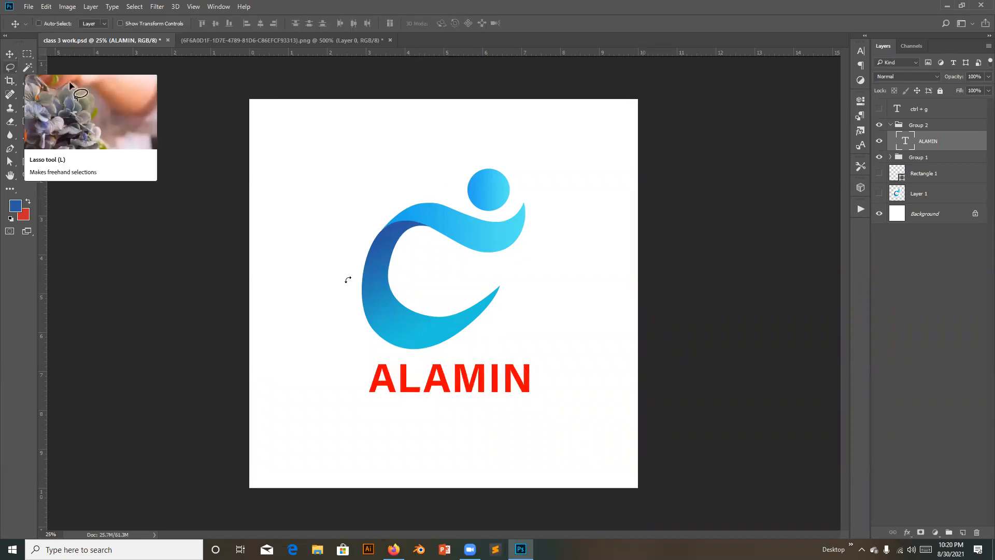
Step: Scale the name text to about 128% and place it just below the logo
key(ctrl+t)
drag(533, 356, 557, 349)
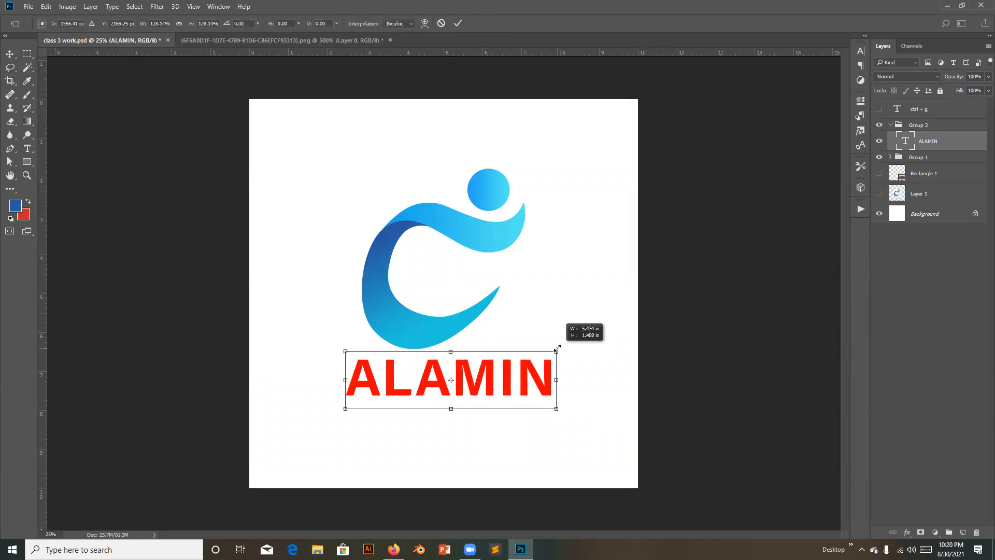
drag(513, 371, 502, 379)
click(458, 22)
Step: Centre the name text and the logo group horizontally on the canvas and clear the canvas selection
key(ctrl+a)
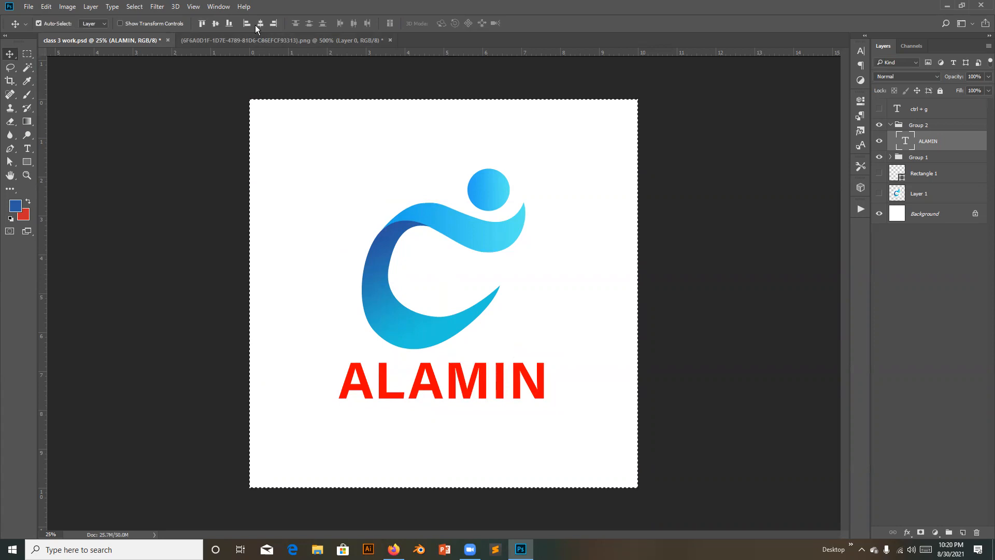
click(259, 23)
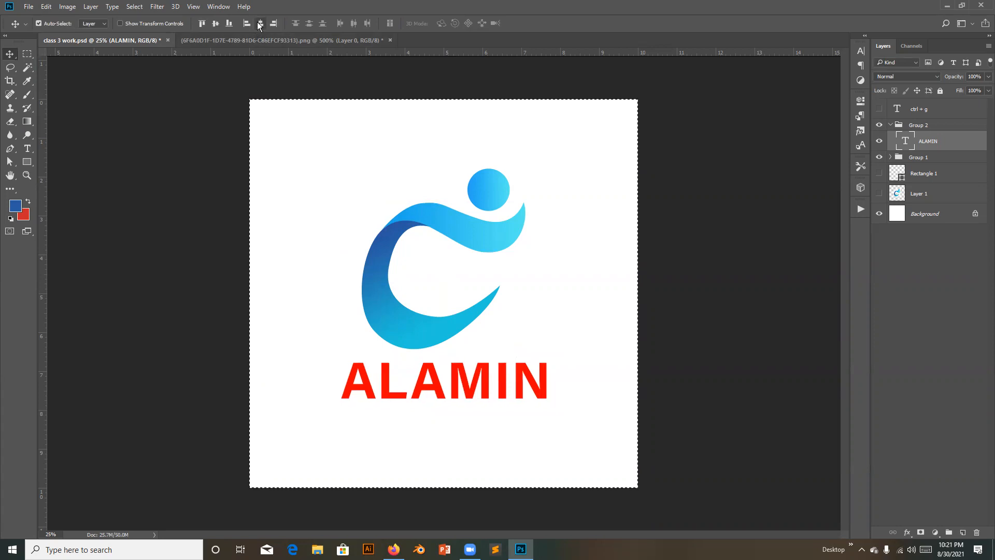
click(928, 125)
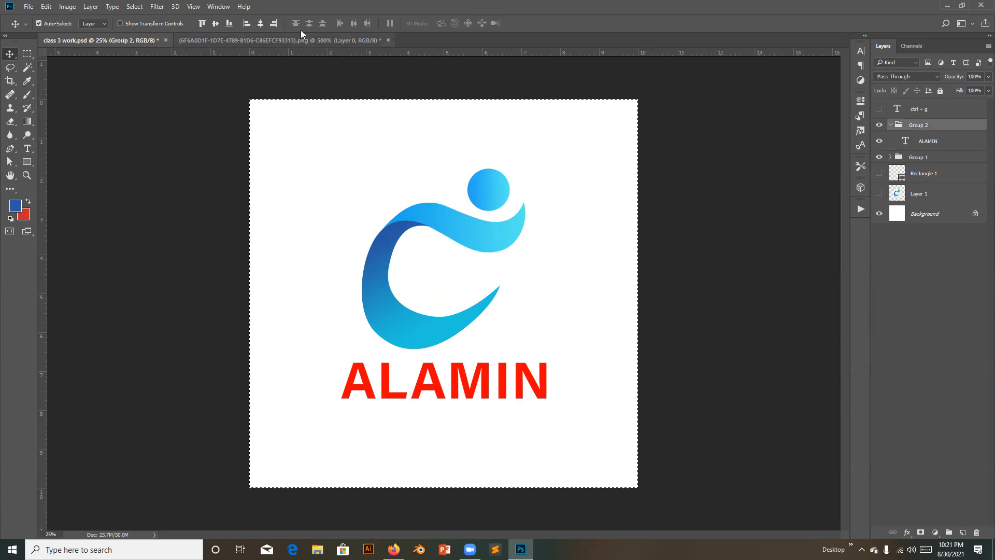
click(925, 157)
click(261, 23)
key(ctrl+d)
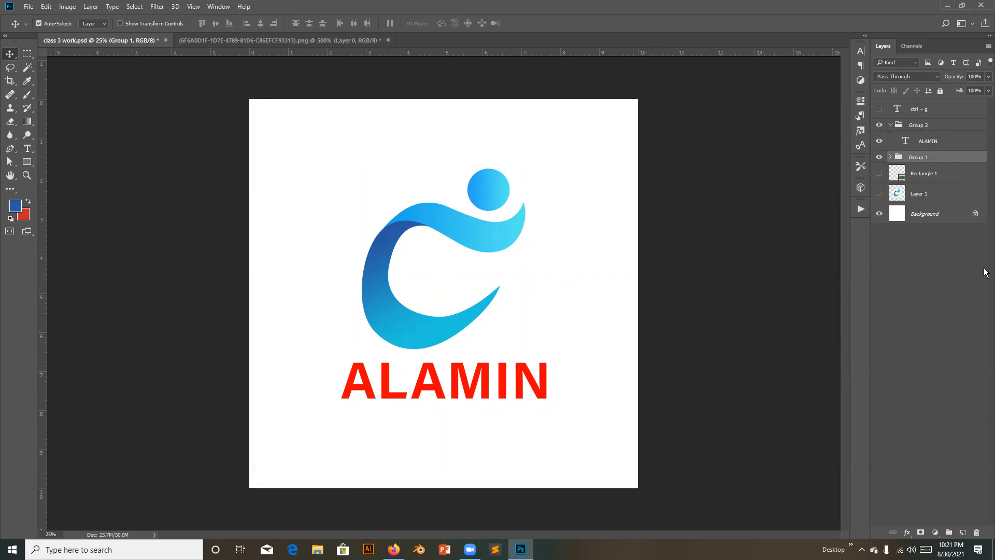
Step: Ungroup the name text from Group 2, change its colour to black (#000000) and commit the edit
click(938, 128)
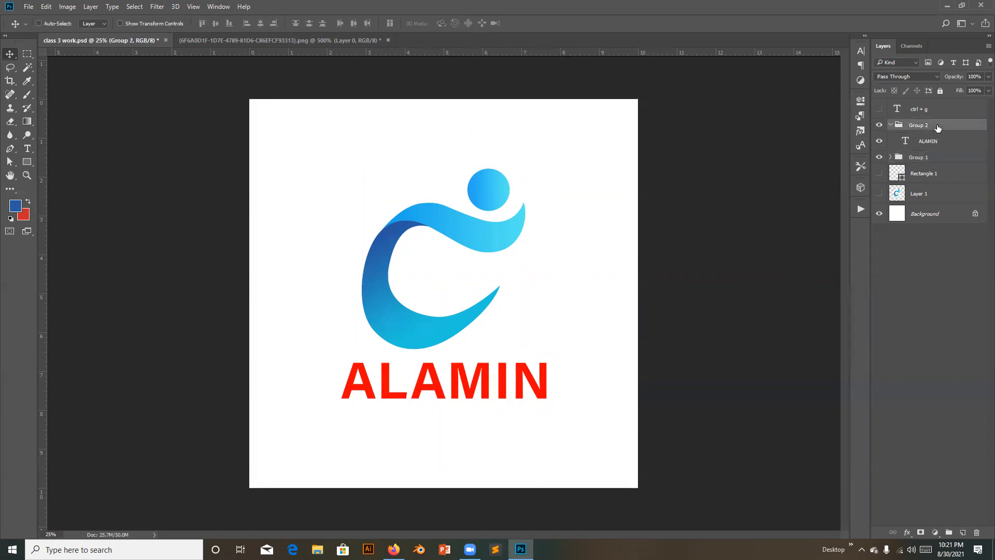
key(ctrl+shift+g)
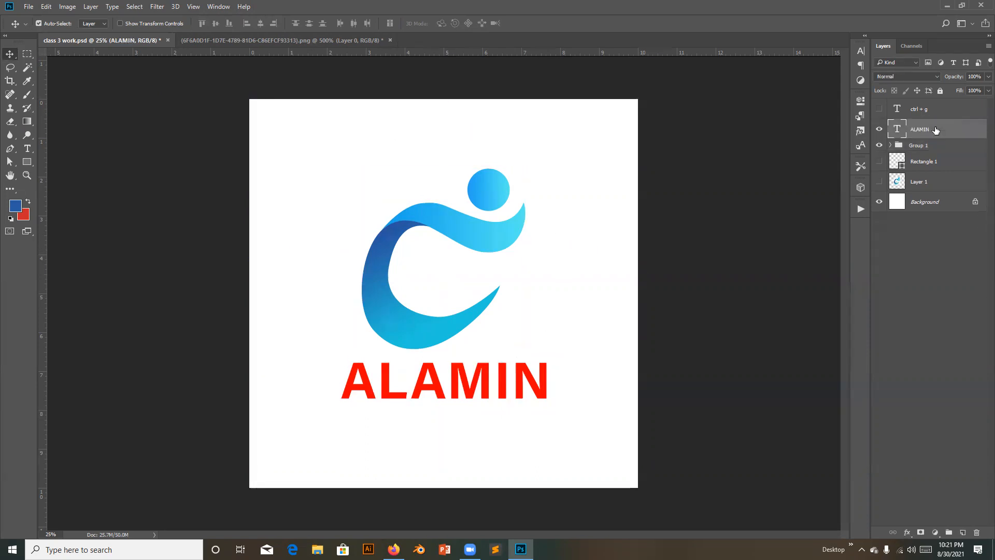
double_click(898, 132)
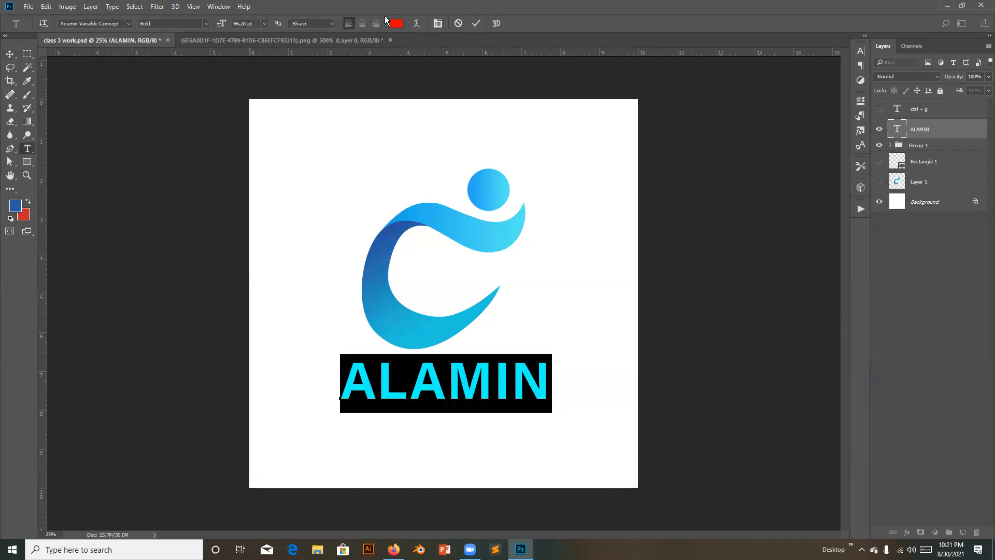
click(395, 23)
click(663, 183)
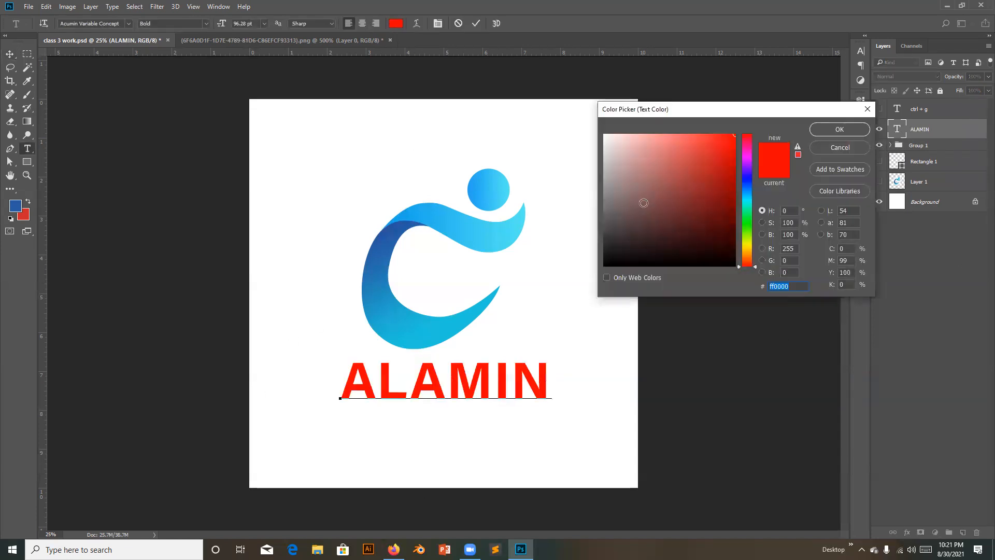
mouse_move(617, 200)
mouse_down()
mouse_move(604, 135)
mouse_move(602, 268)
mouse_up()
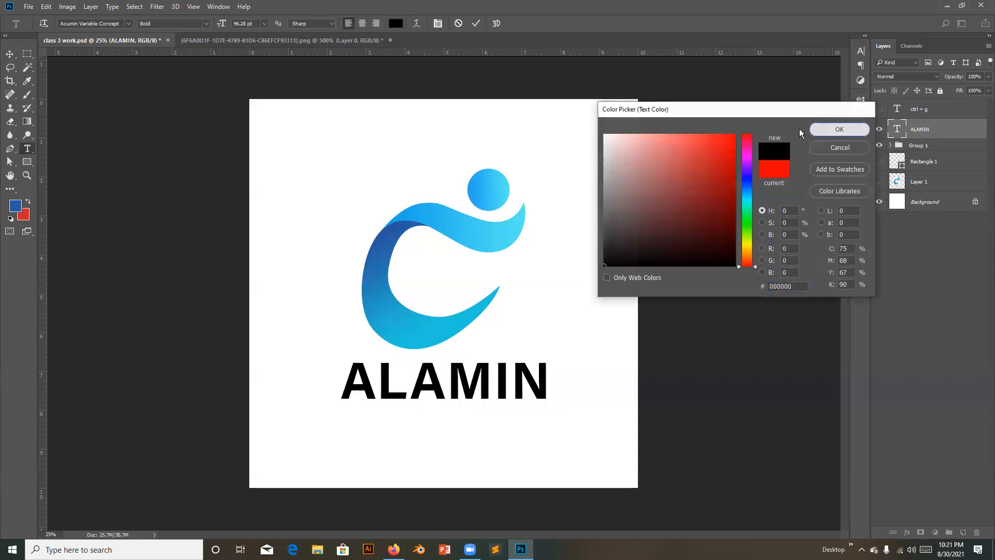
click(825, 130)
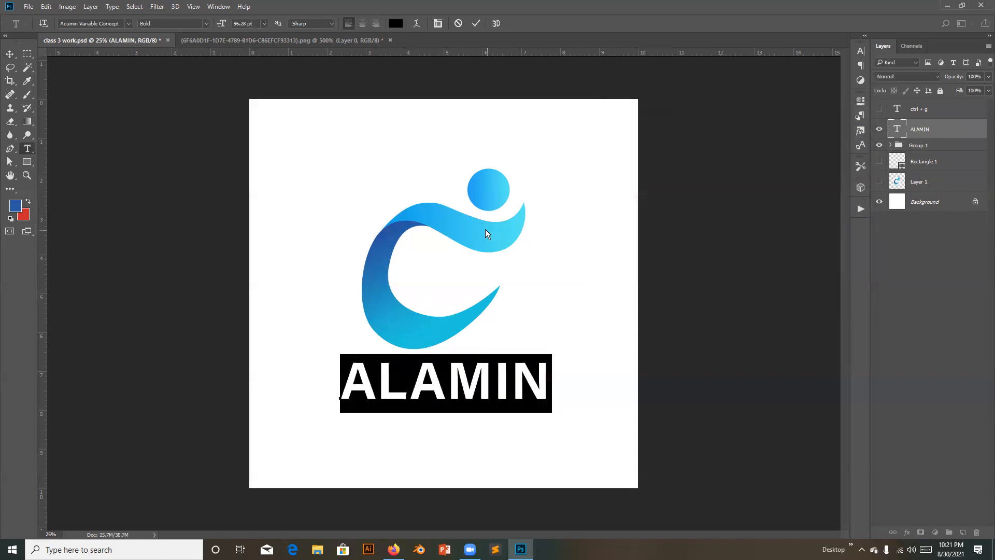
click(473, 23)
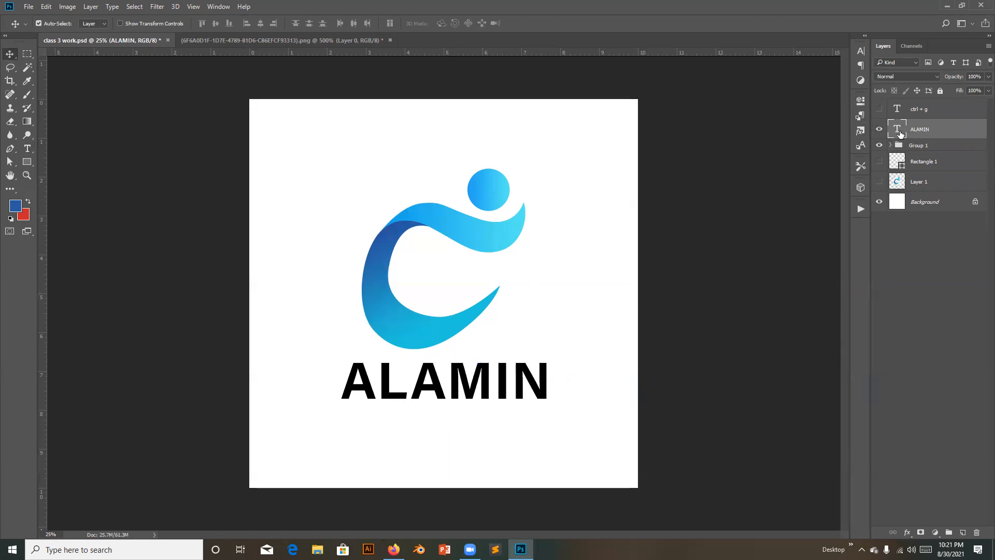
Step: Try rasterizing the name text layer and loading its letters as a selection, and revert to the editable text
right_click(954, 128)
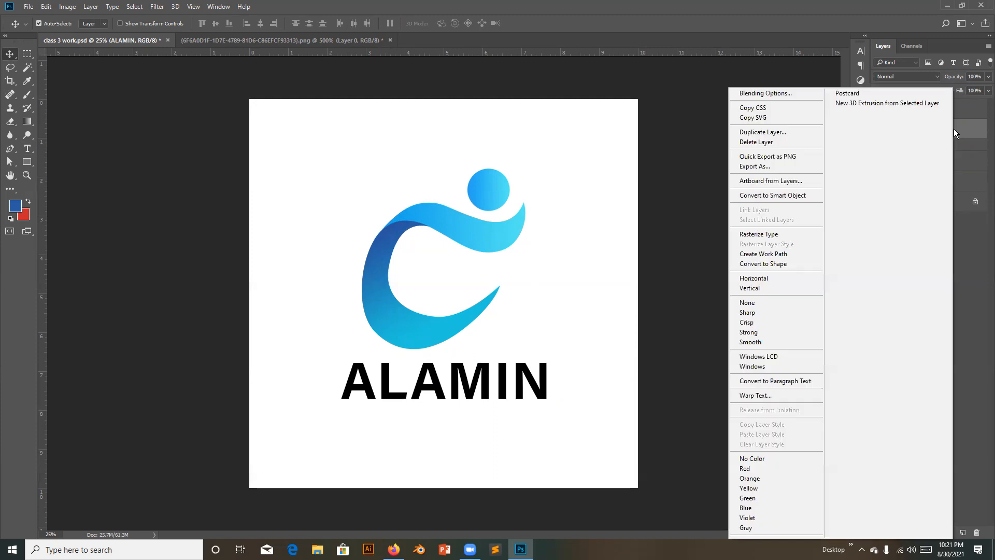
click(776, 236)
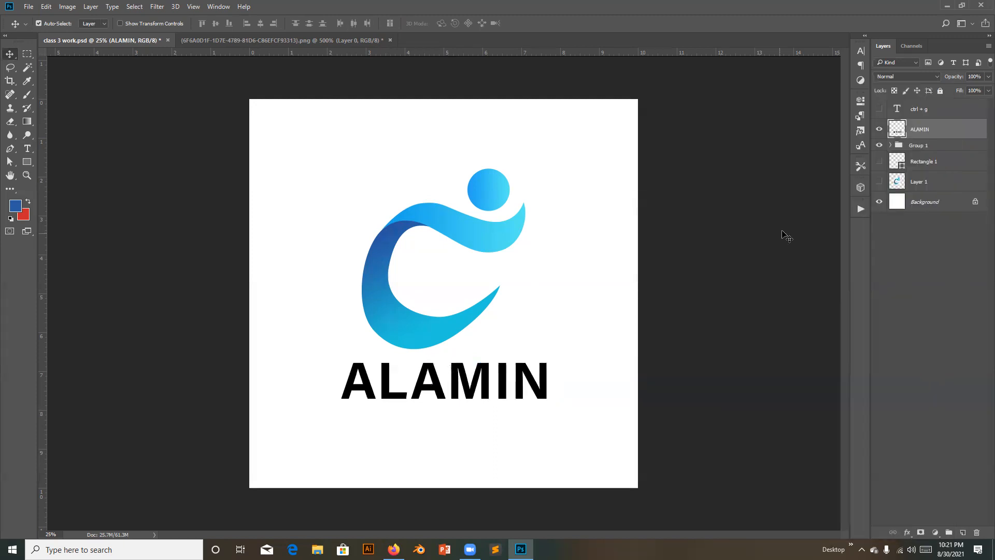
ctrl+click(899, 132)
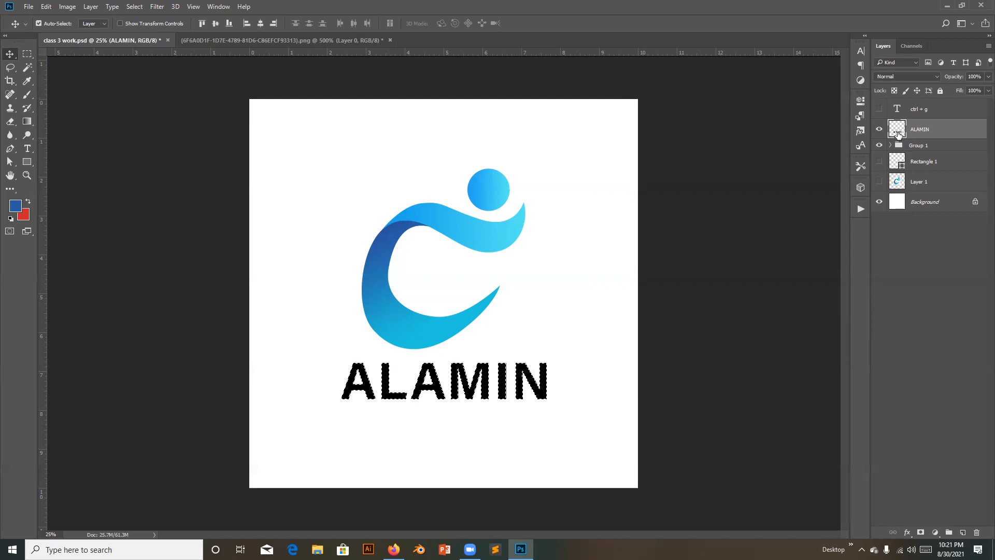
key(ctrl+d)
key(ctrl+alt+z)
key(ctrl+alt+z)
key(ctrl+alt+z)
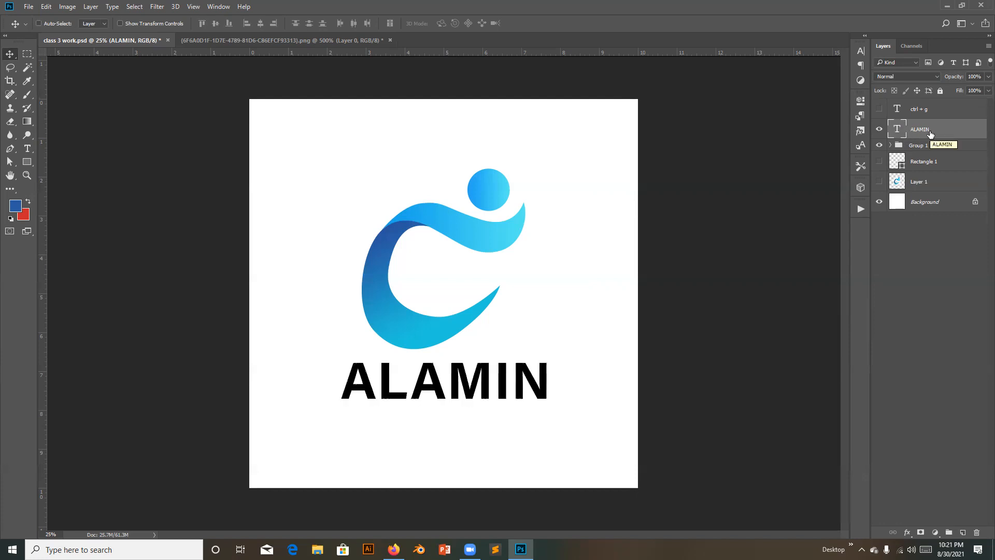
Step: Add a linear dark blue to cyan Gradient Overlay at a 90° angle to the name text layer
double_click(963, 134)
click(617, 296)
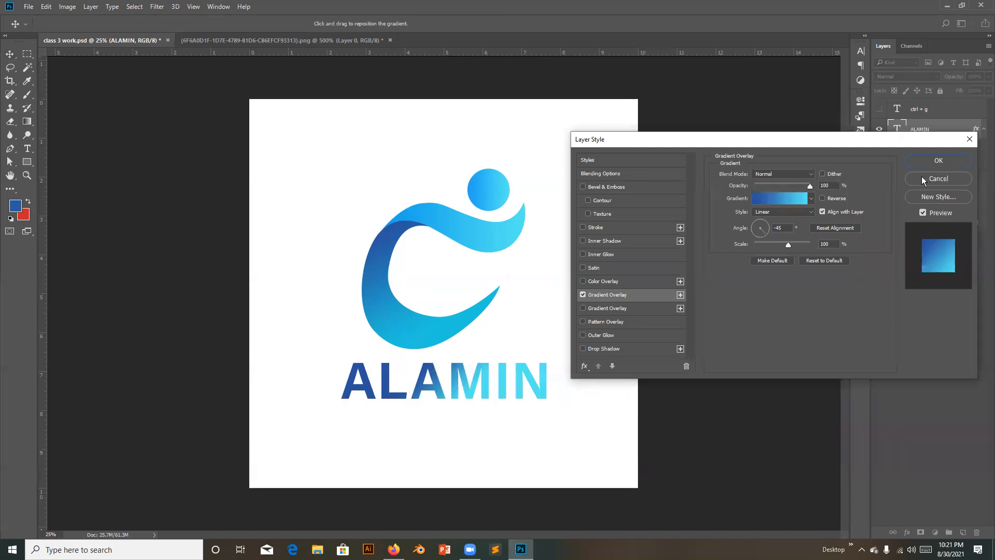
drag(764, 231, 761, 221)
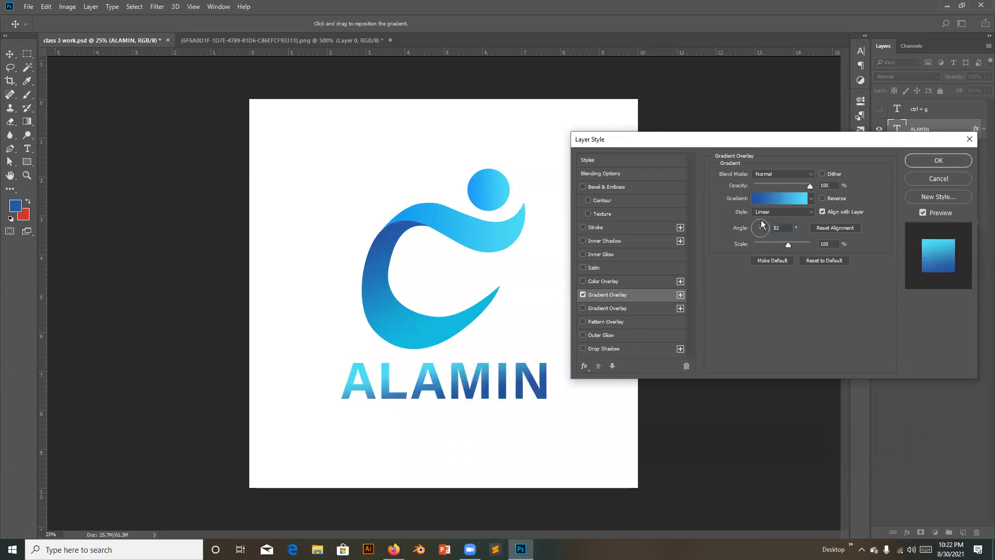
key(BackSpace)
text(1000)
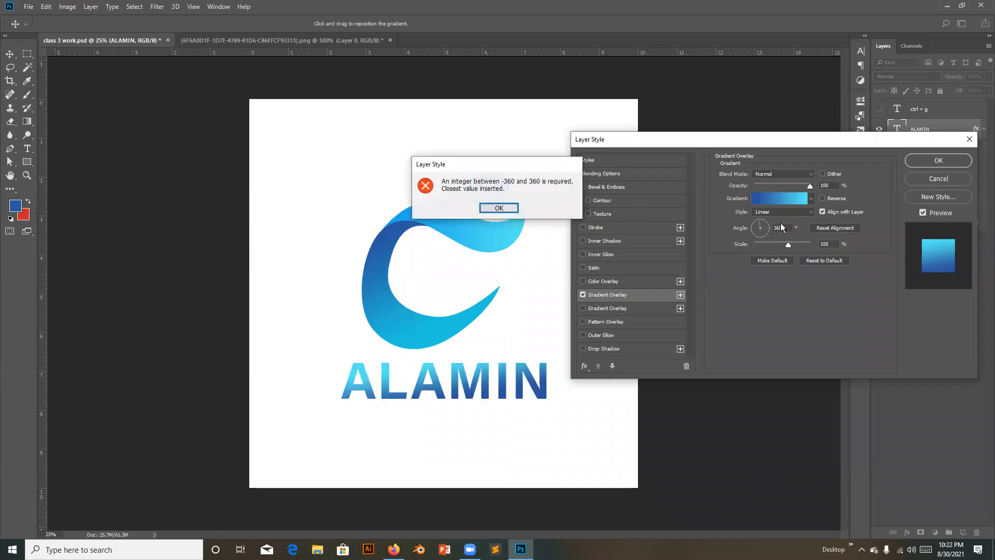
click(507, 210)
text(90)
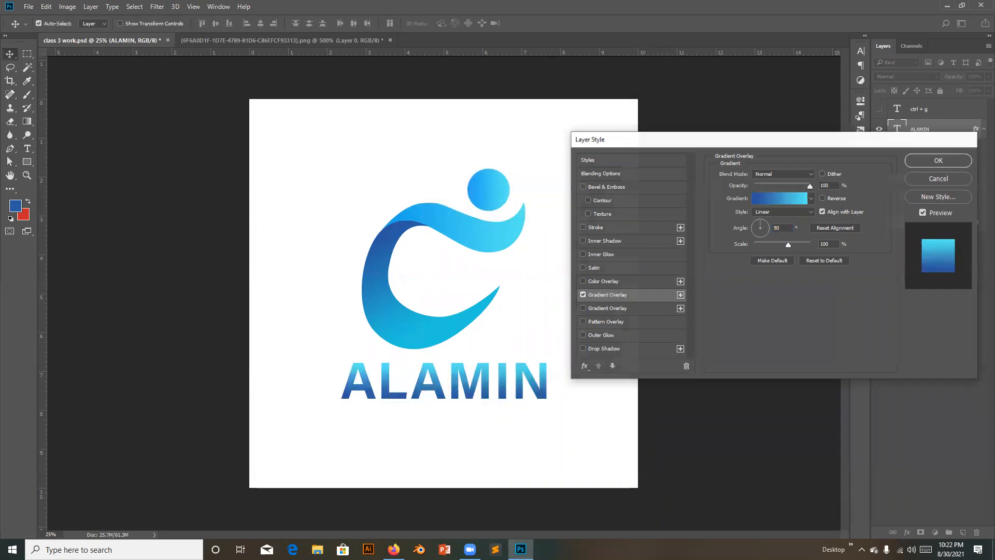
key(Return)
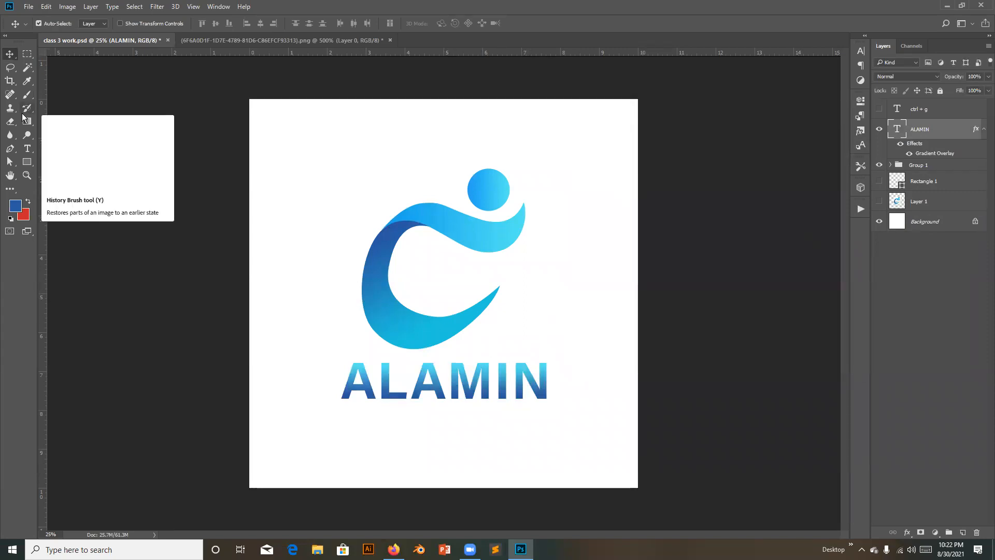
Step: Draw a thin underline rectangle about 1600 px wide and 32 px high just below the name text, matching its width
click(27, 162)
drag(341, 403, 548, 406)
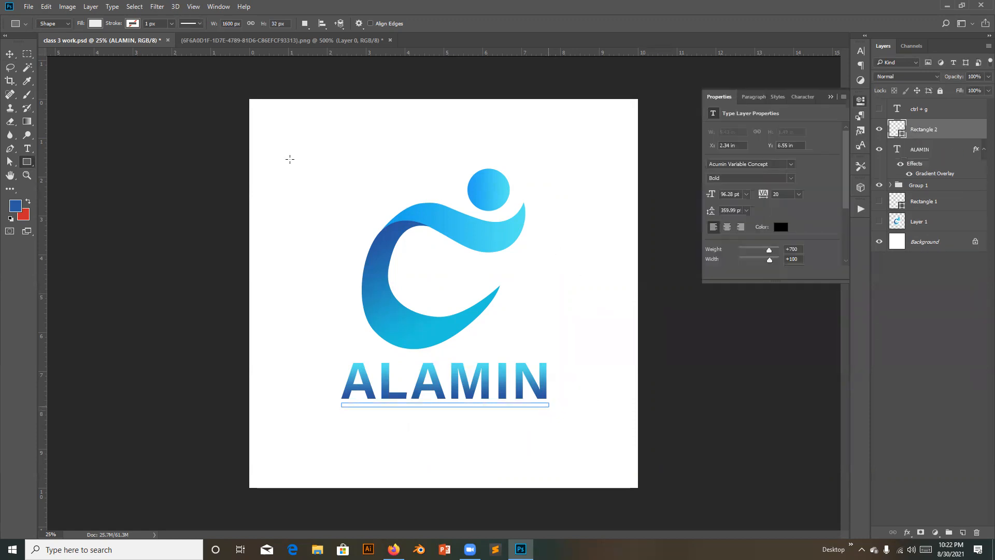
click(829, 97)
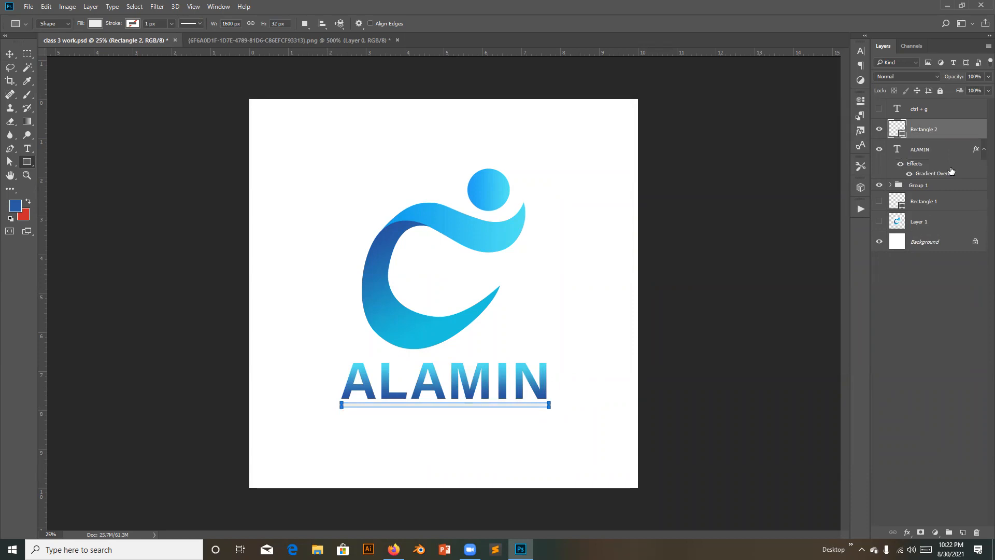
Step: Copy the name text's Gradient Overlay effect onto the underline rectangle and deselect all layers
drag(943, 174, 944, 129)
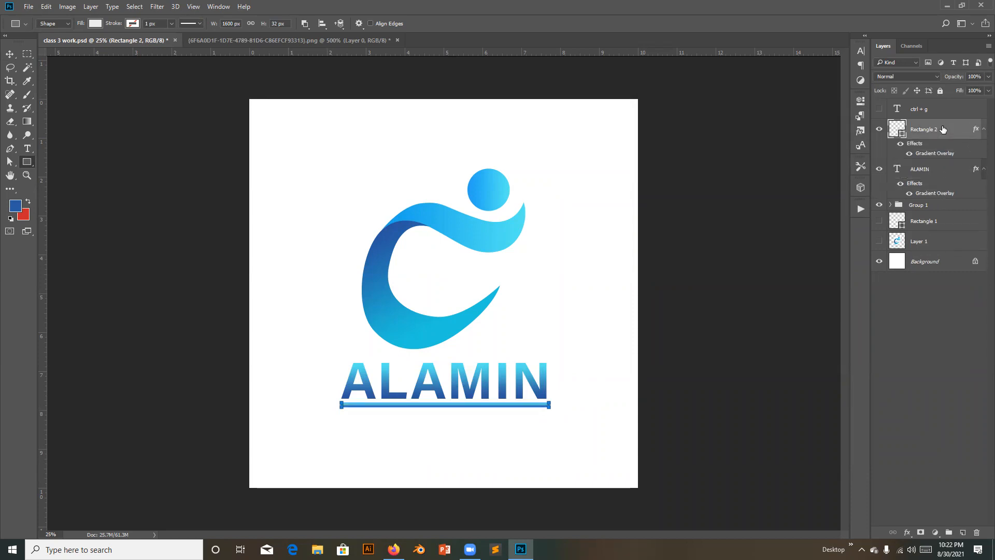
click(10, 54)
click(213, 179)
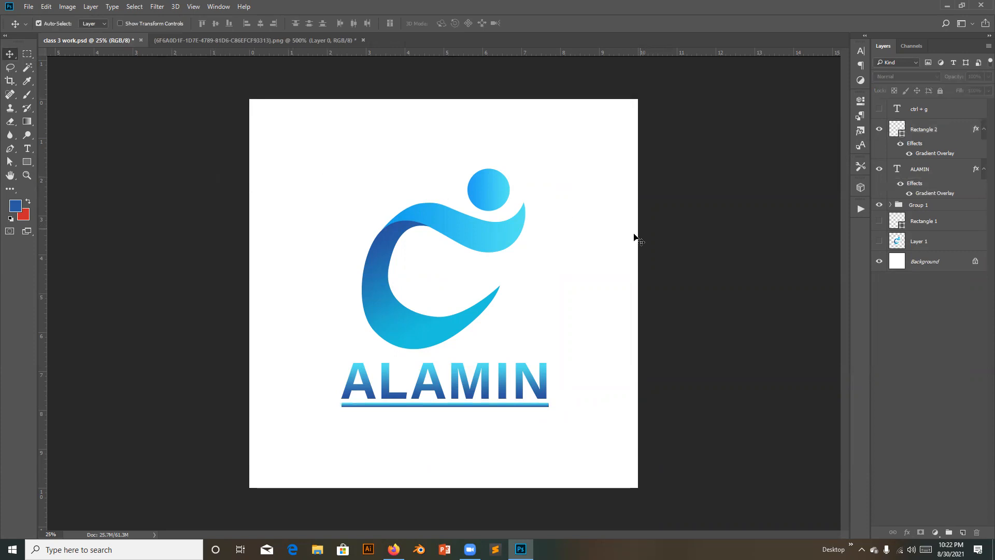